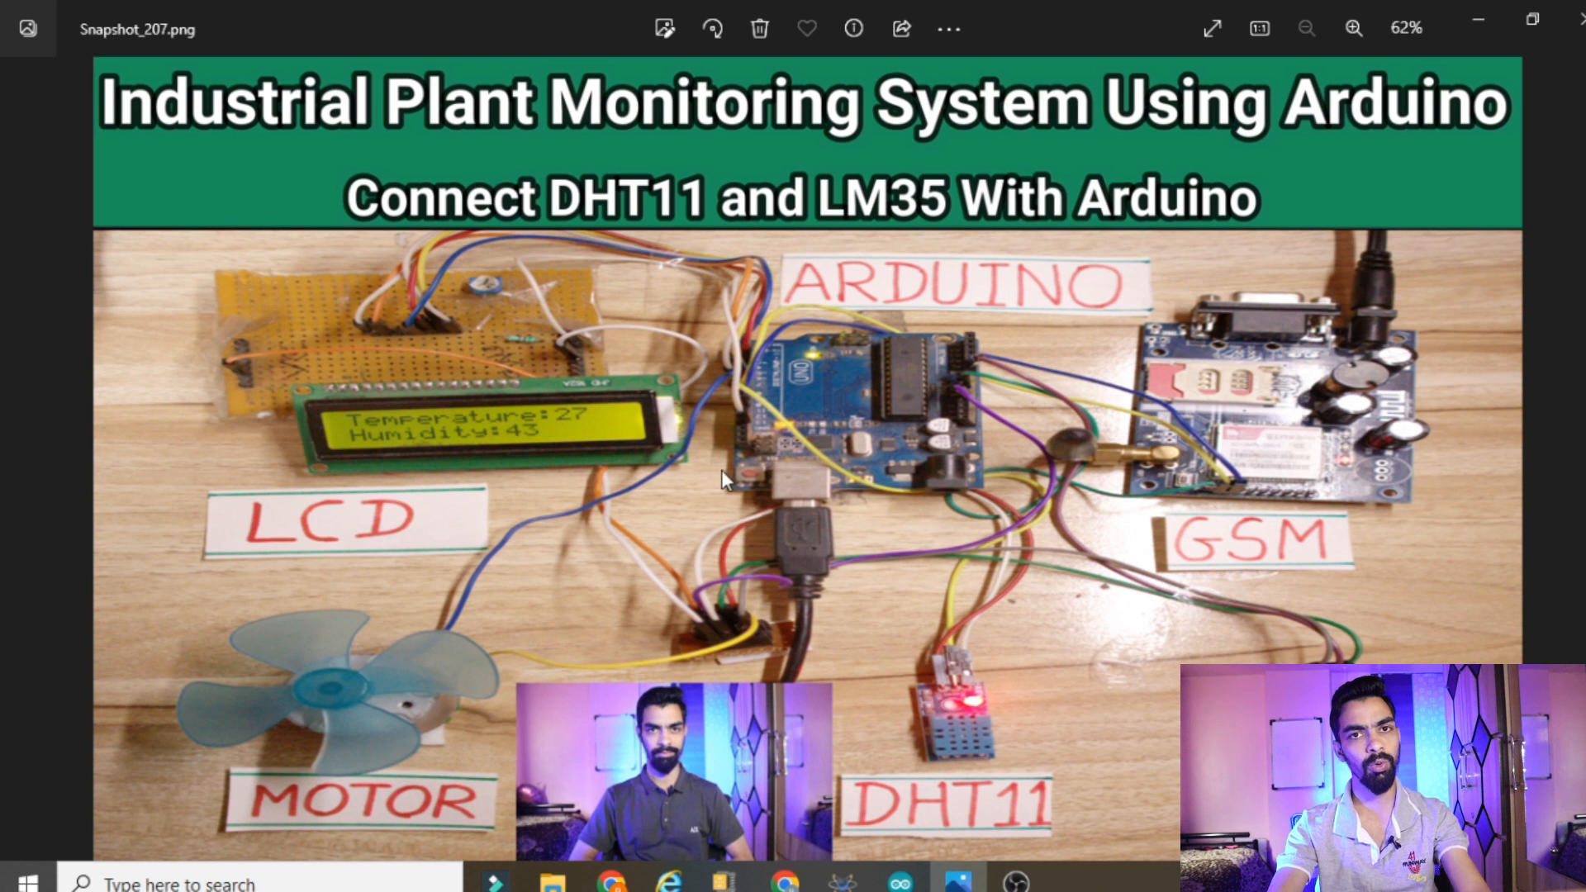
Switch from the project photo to the Proteus schematic, stop the running simulation and start it again
left_click(1456, 3)
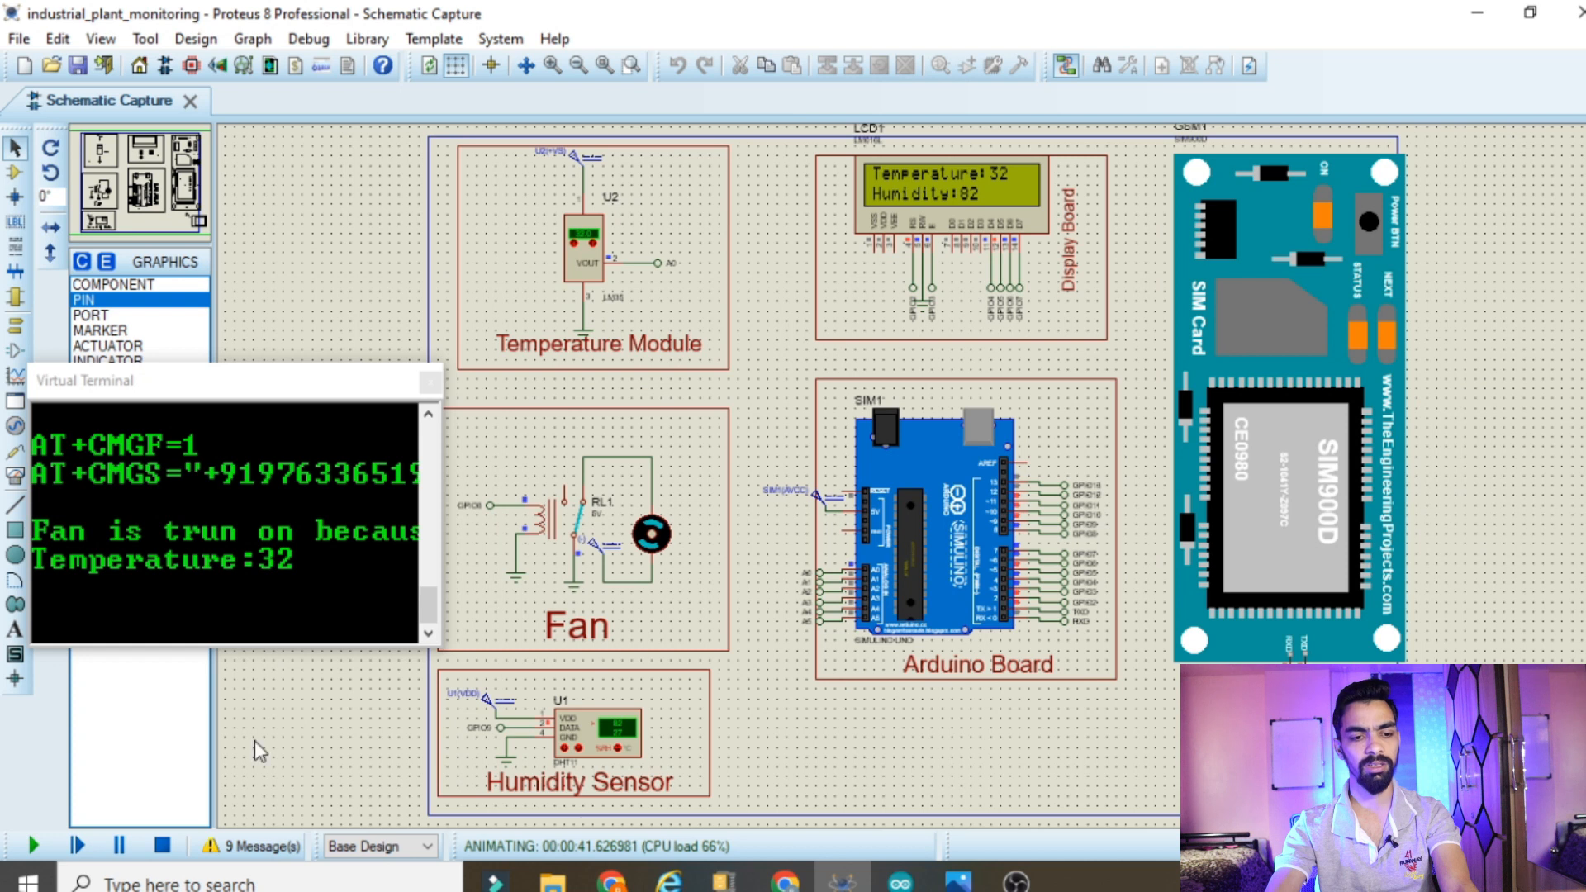
left_click(149, 849)
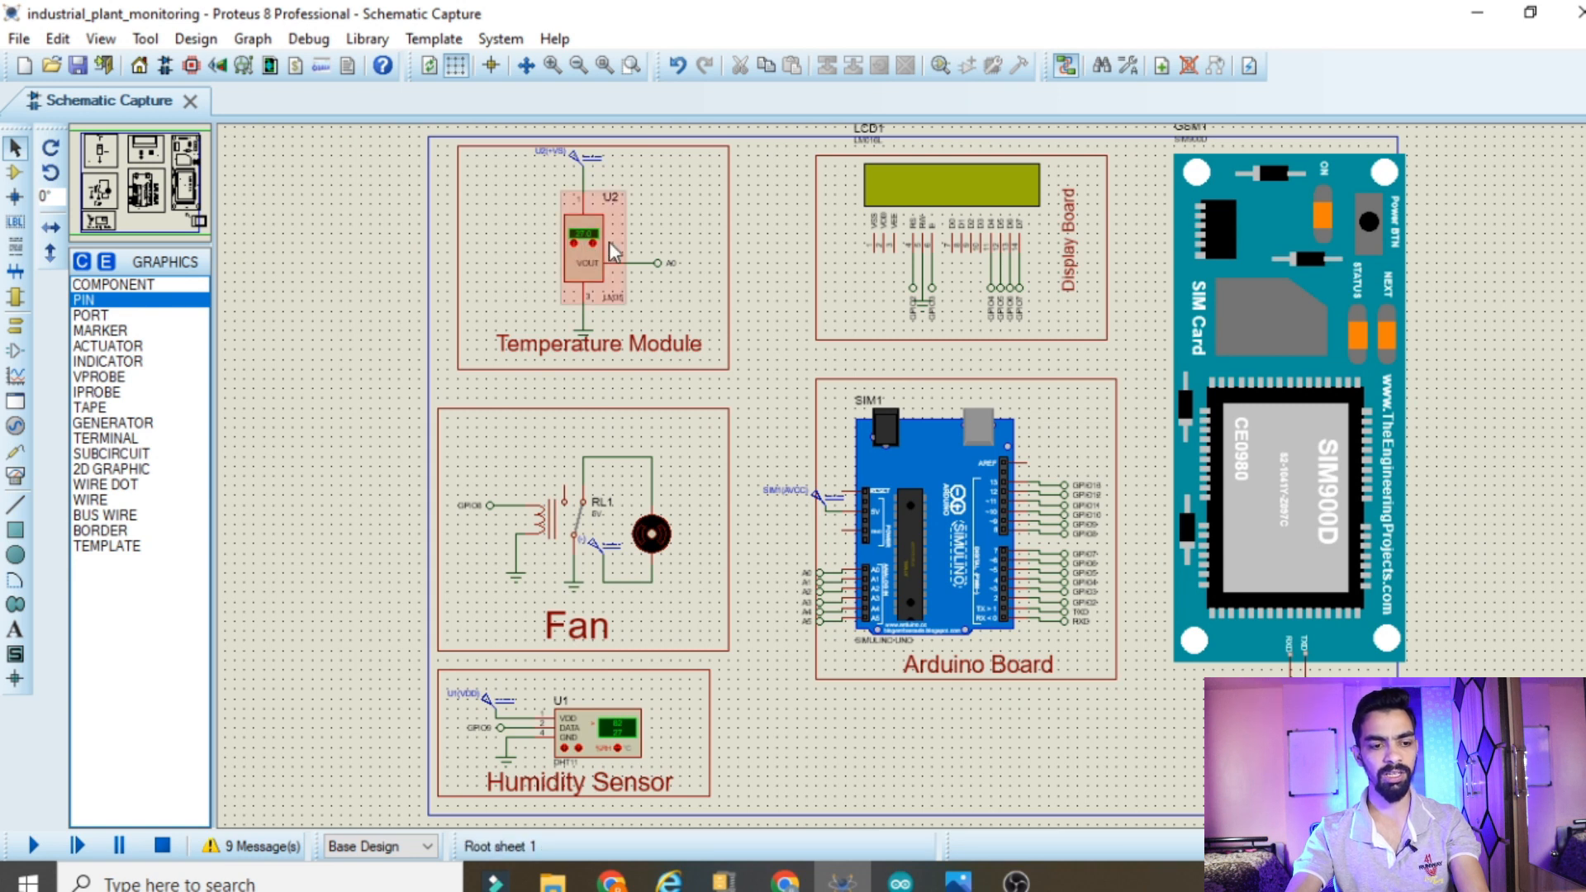
left_click(32, 851)
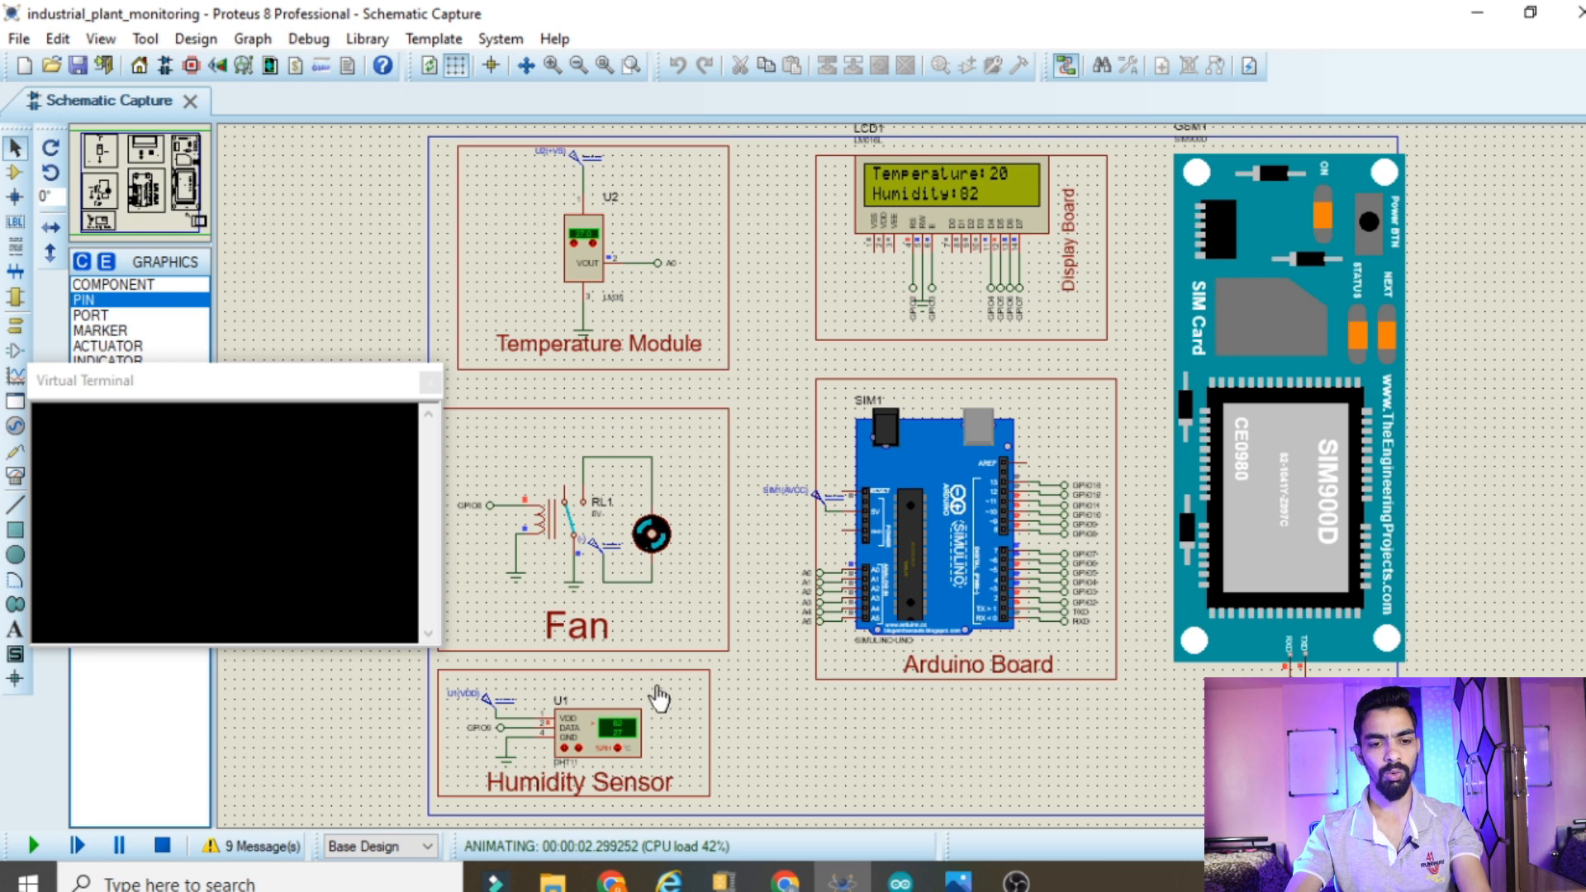
Lower the humidity value on the DHT11 sensor to 77 %RH while the simulation runs
scroll(611, 743, "up", 3)
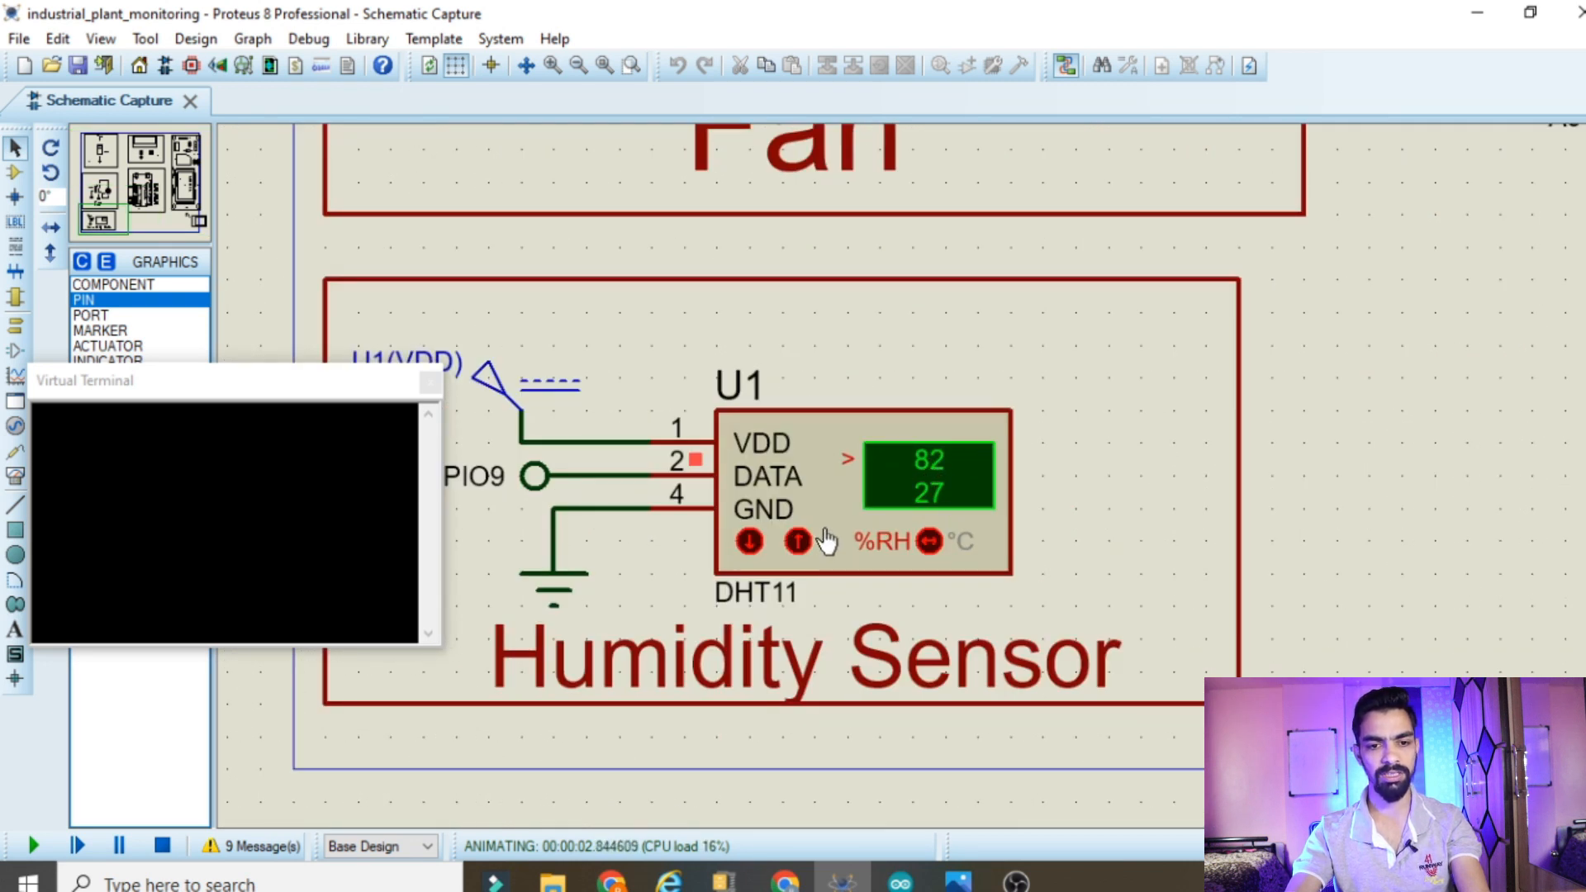
left_click(746, 542)
left_click(747, 543)
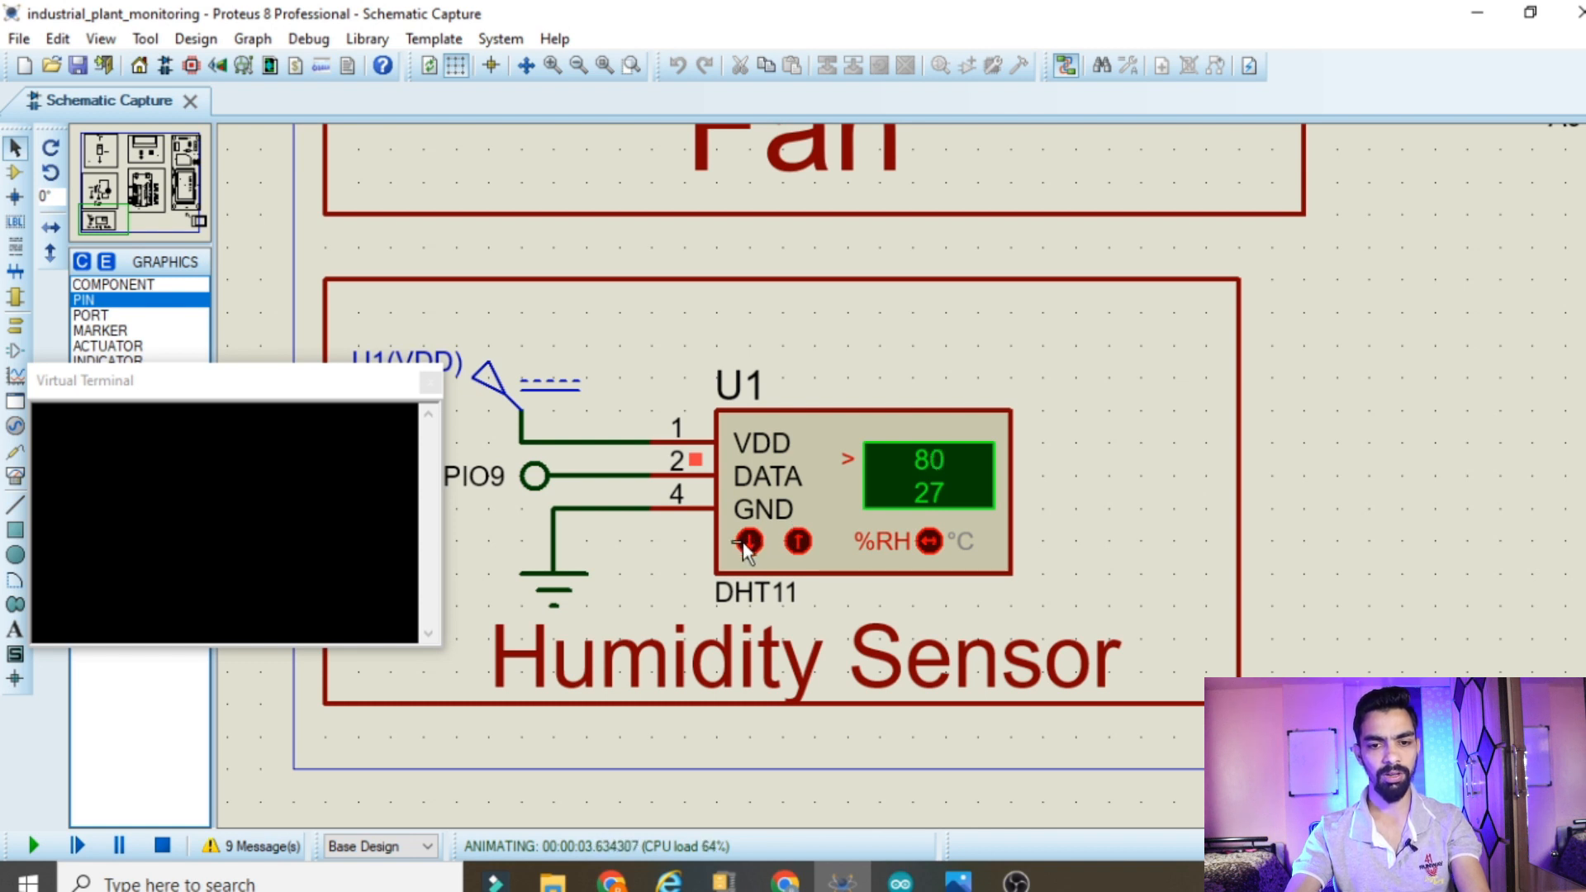
left_click(747, 542)
Toggle the DHT11 adjustment between humidity and temperature, finishing on humidity, and lower it to 76 %RH
left_click(929, 543)
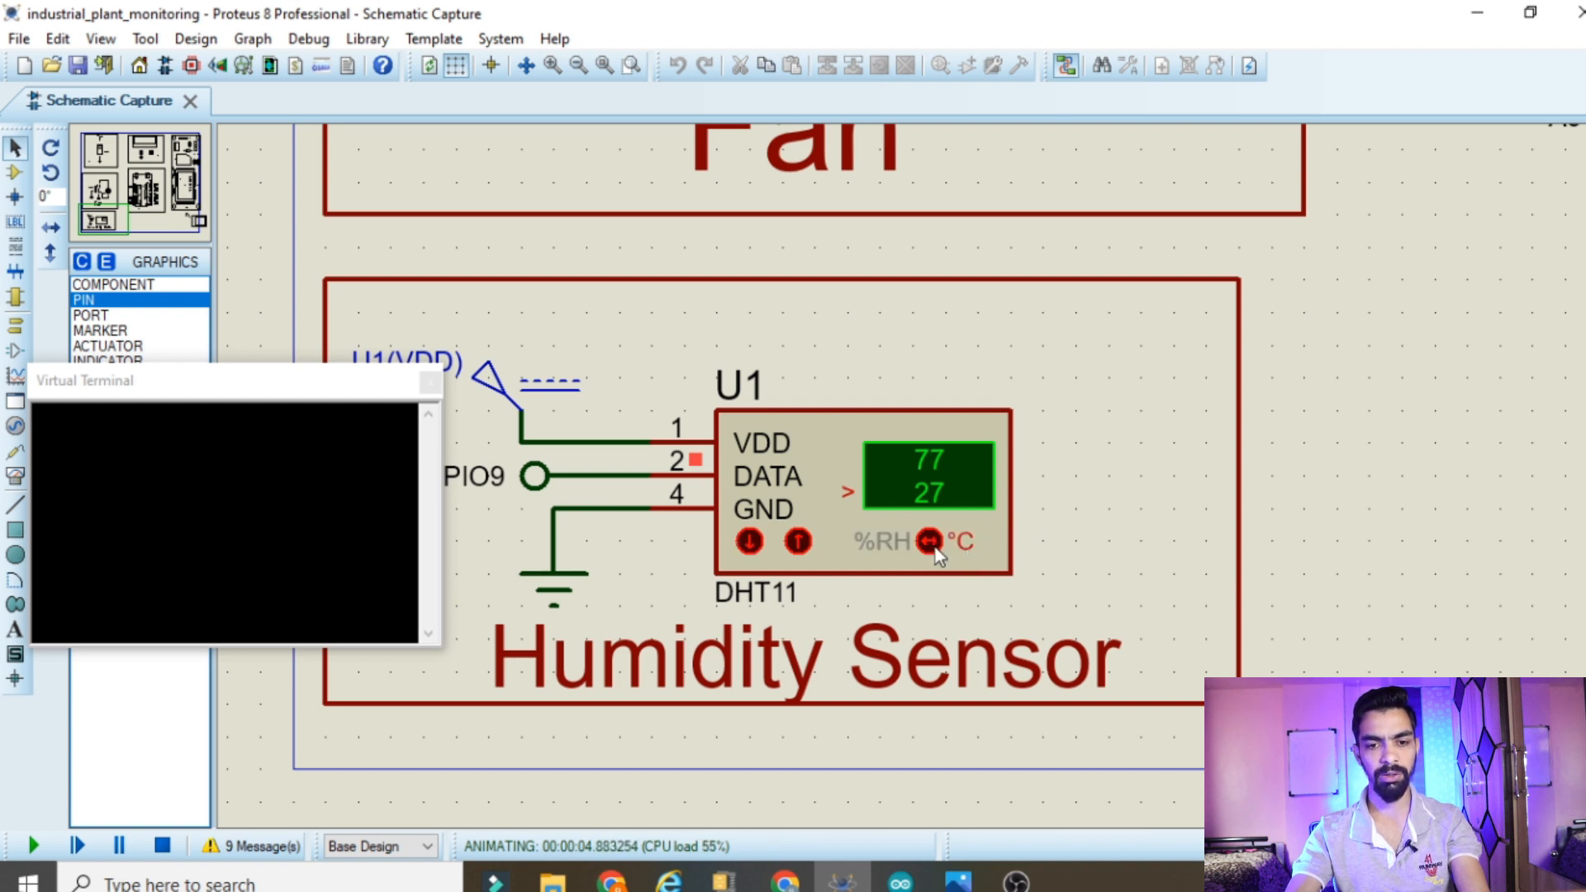
left_click(930, 545)
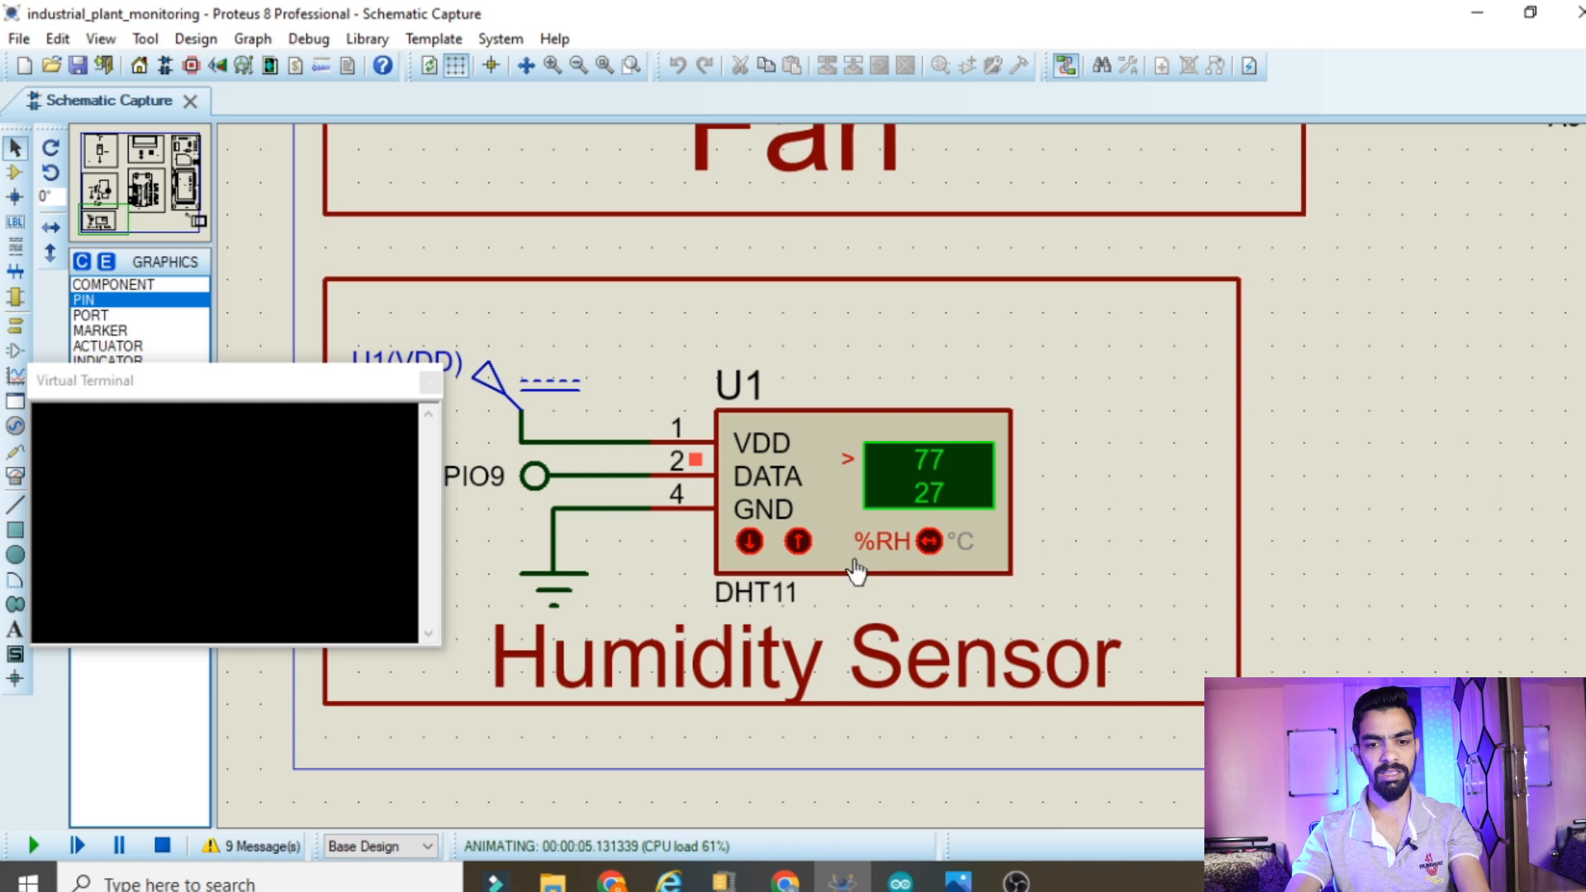
left_click(933, 547)
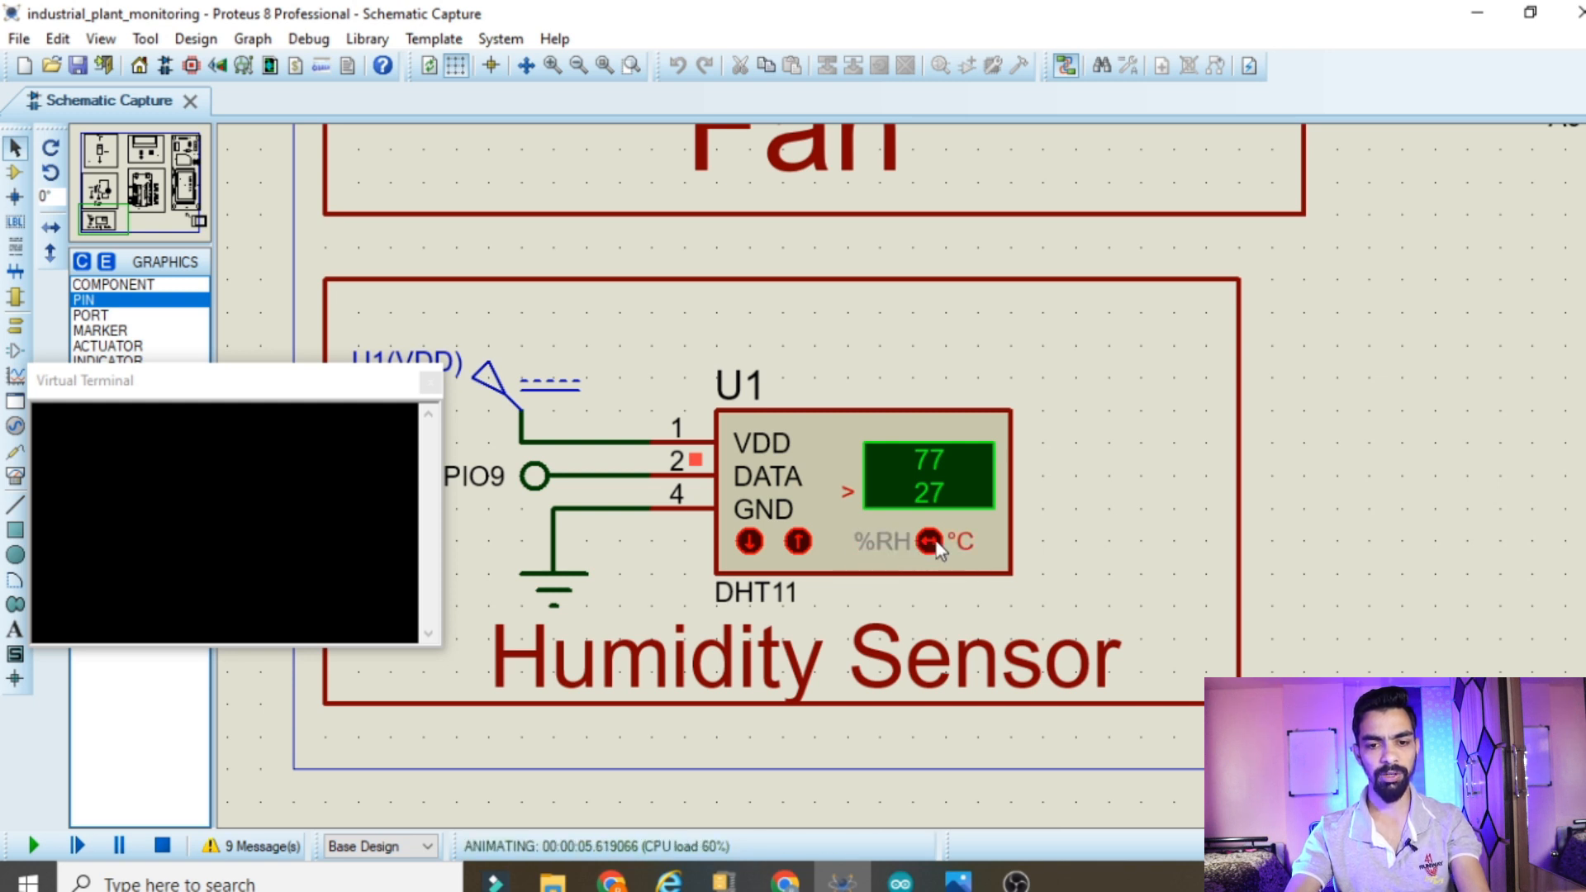
left_click(929, 543)
left_click(756, 544)
scroll(934, 476, "down", 1)
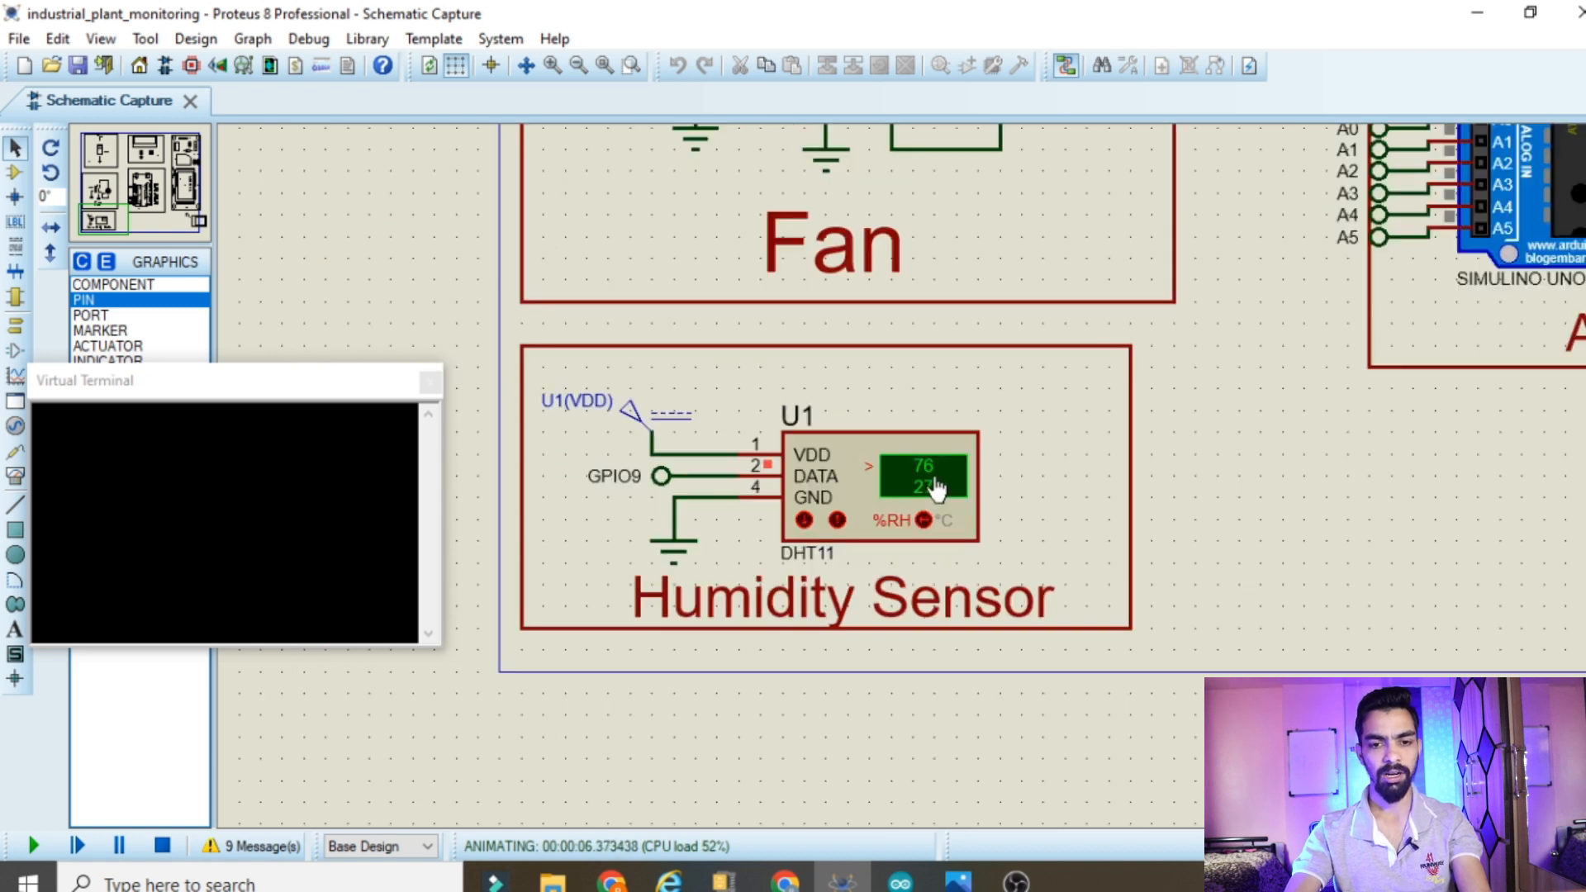
Lower the LM35 sensor's temperature in the temperature module to 25
scroll(973, 468, "down", 3)
scroll(528, 354, "up", 4)
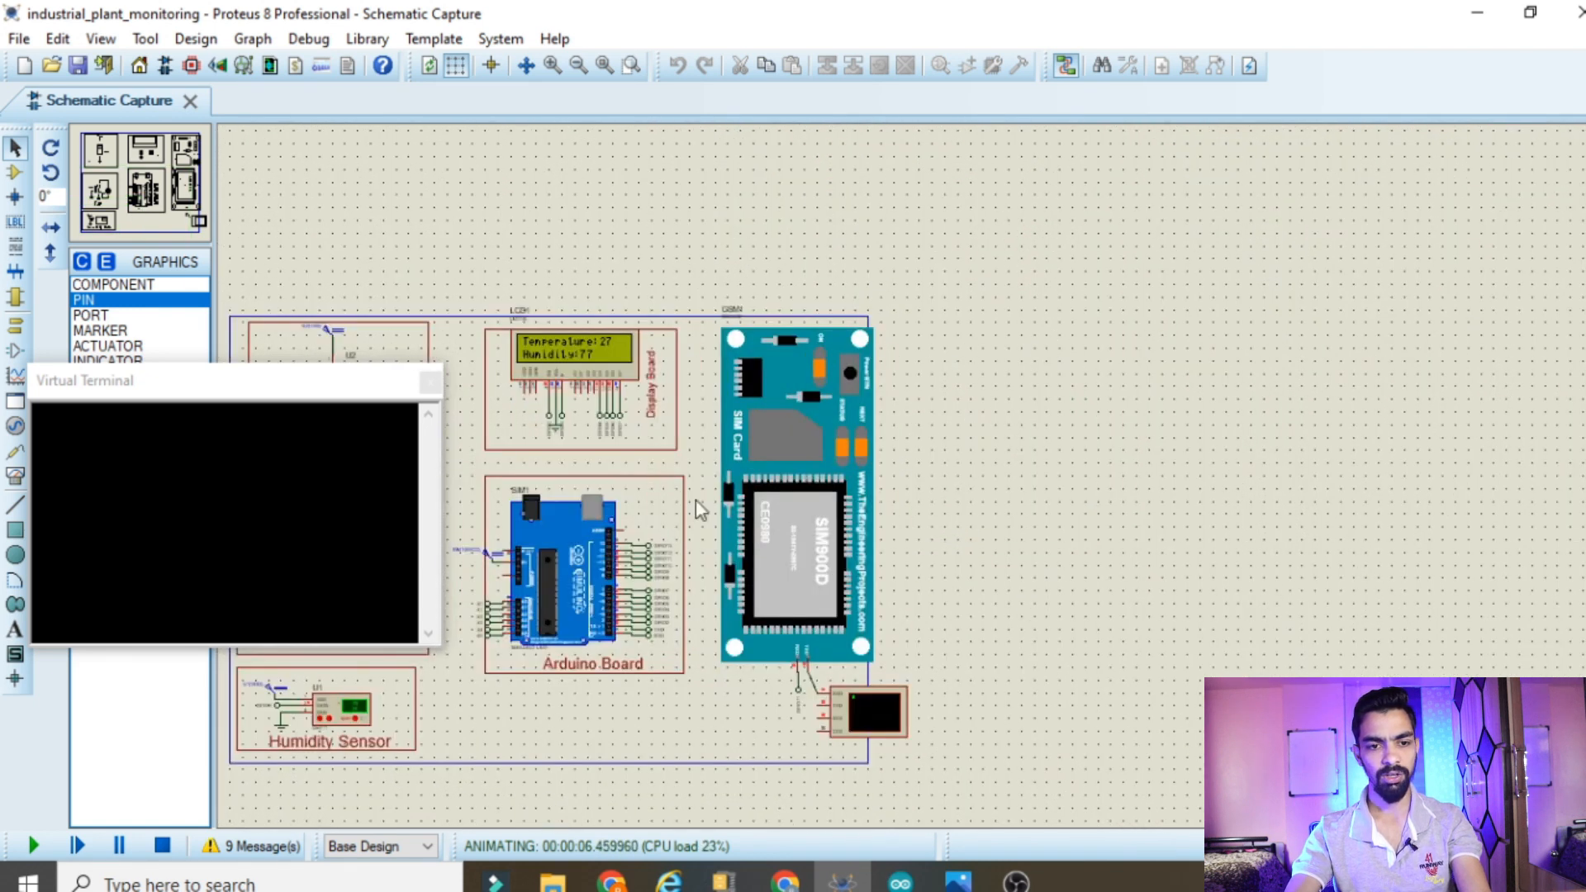
scroll(226, 156, "left", 2)
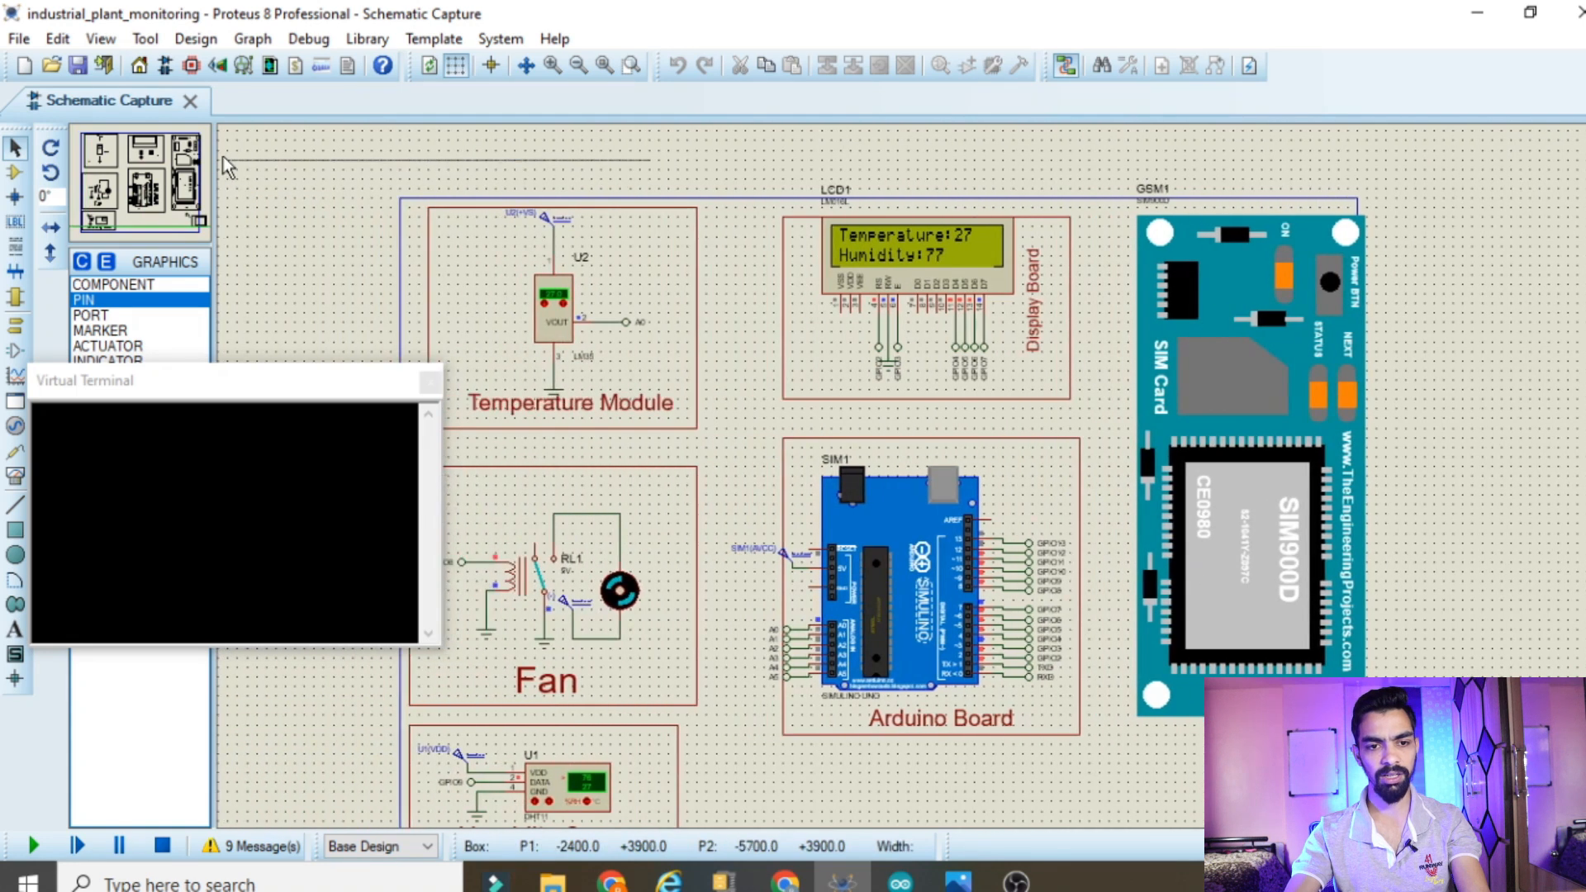
scroll(558, 326, "up", 3)
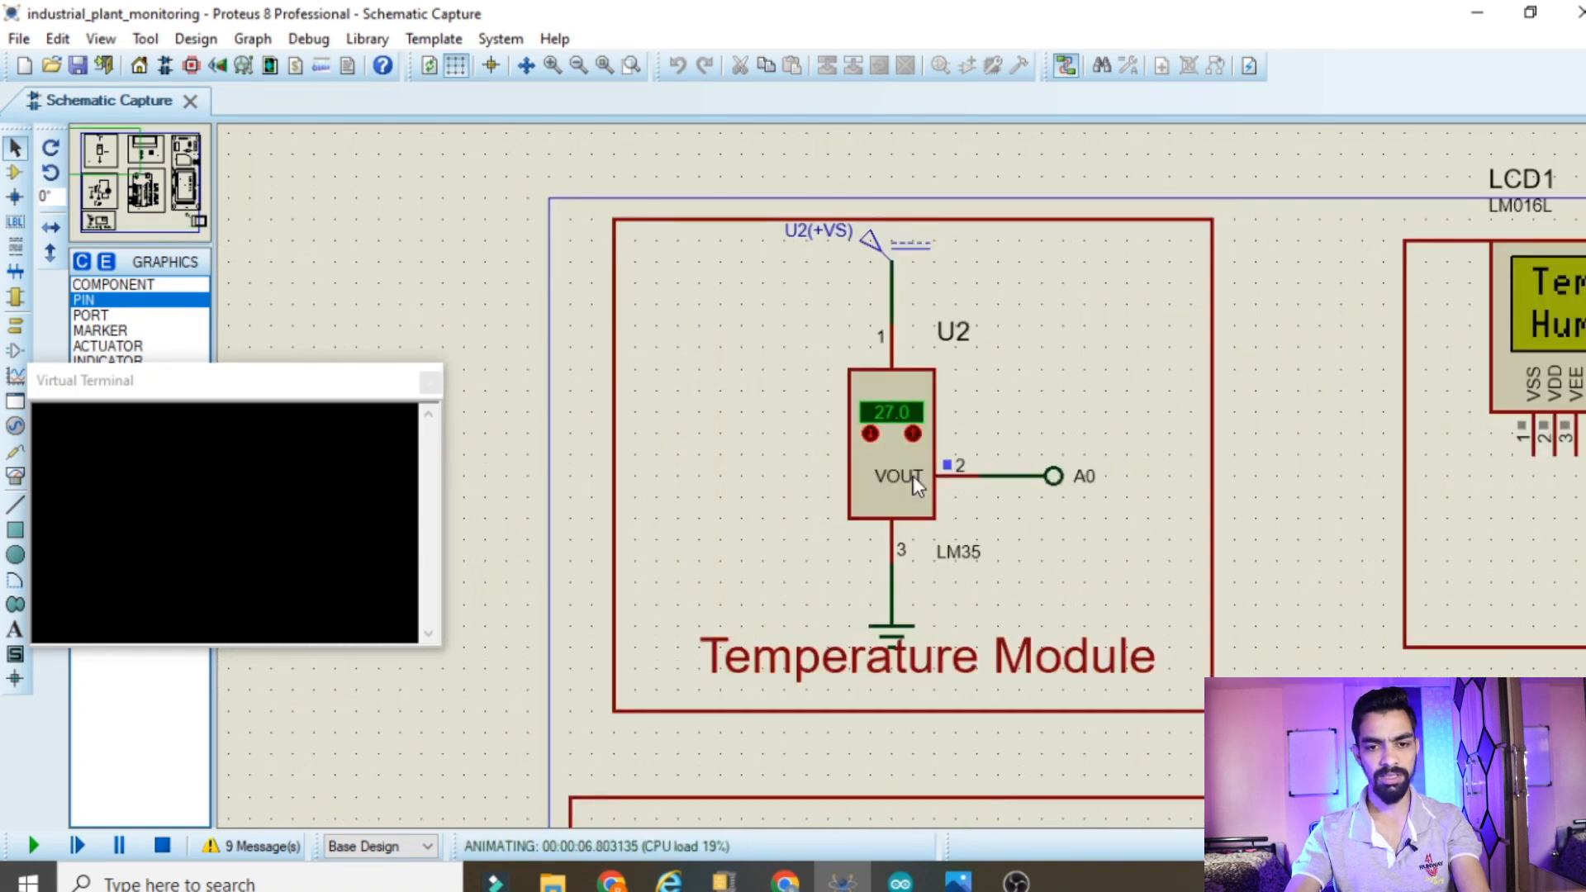
left_click(849, 413)
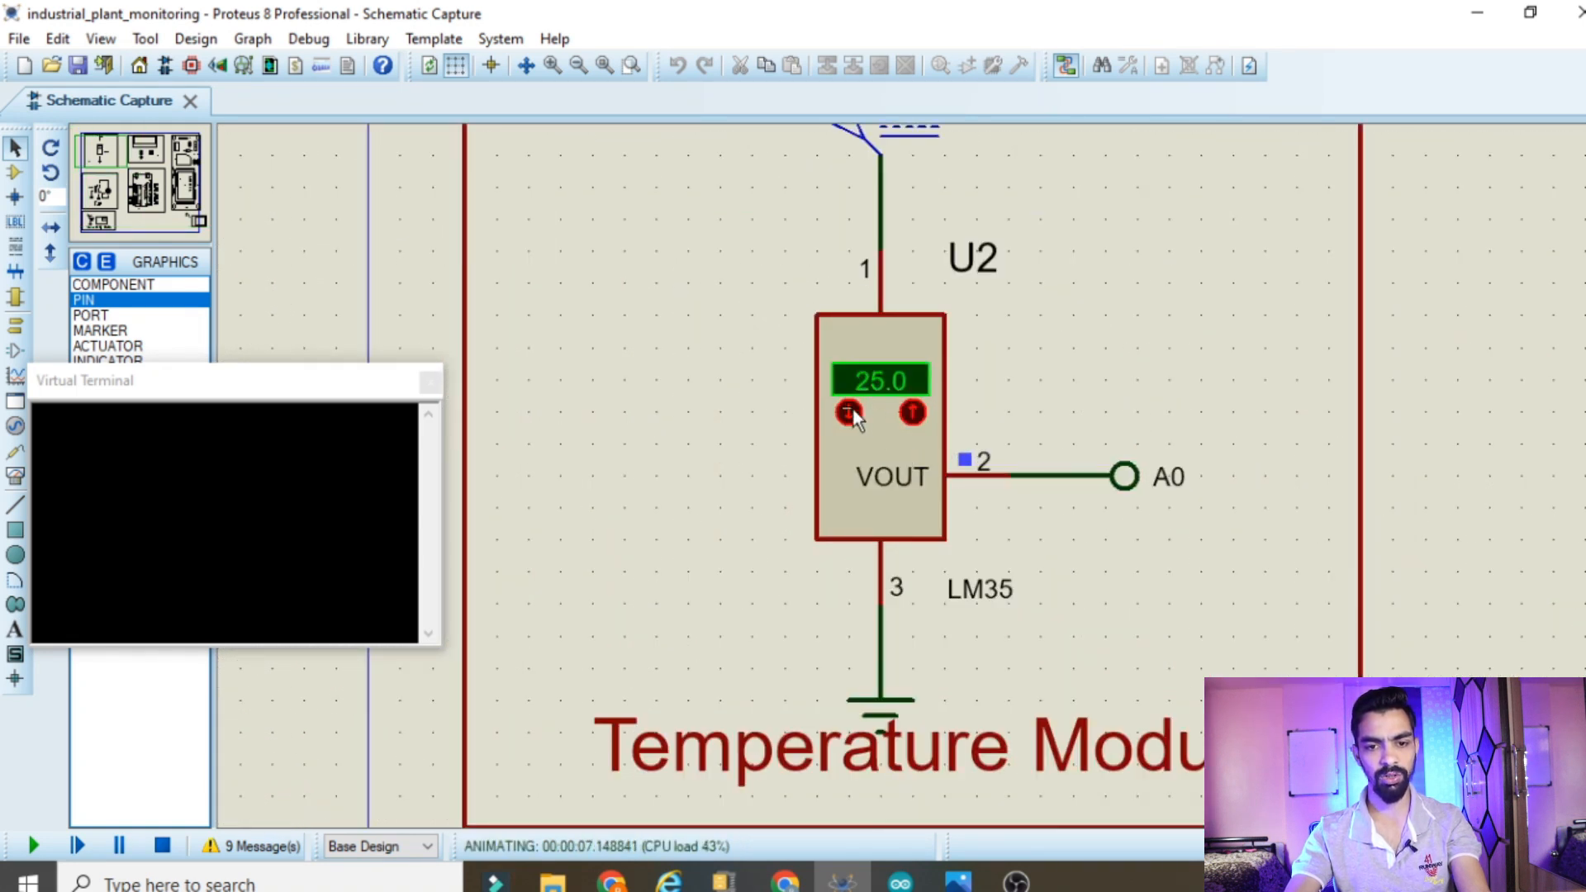
Check that the temperature and humidity on the LCD follow the sensor settings, and look over the whole circuit
scroll(1125, 449, "down", 3)
scroll(966, 736, "up", 2)
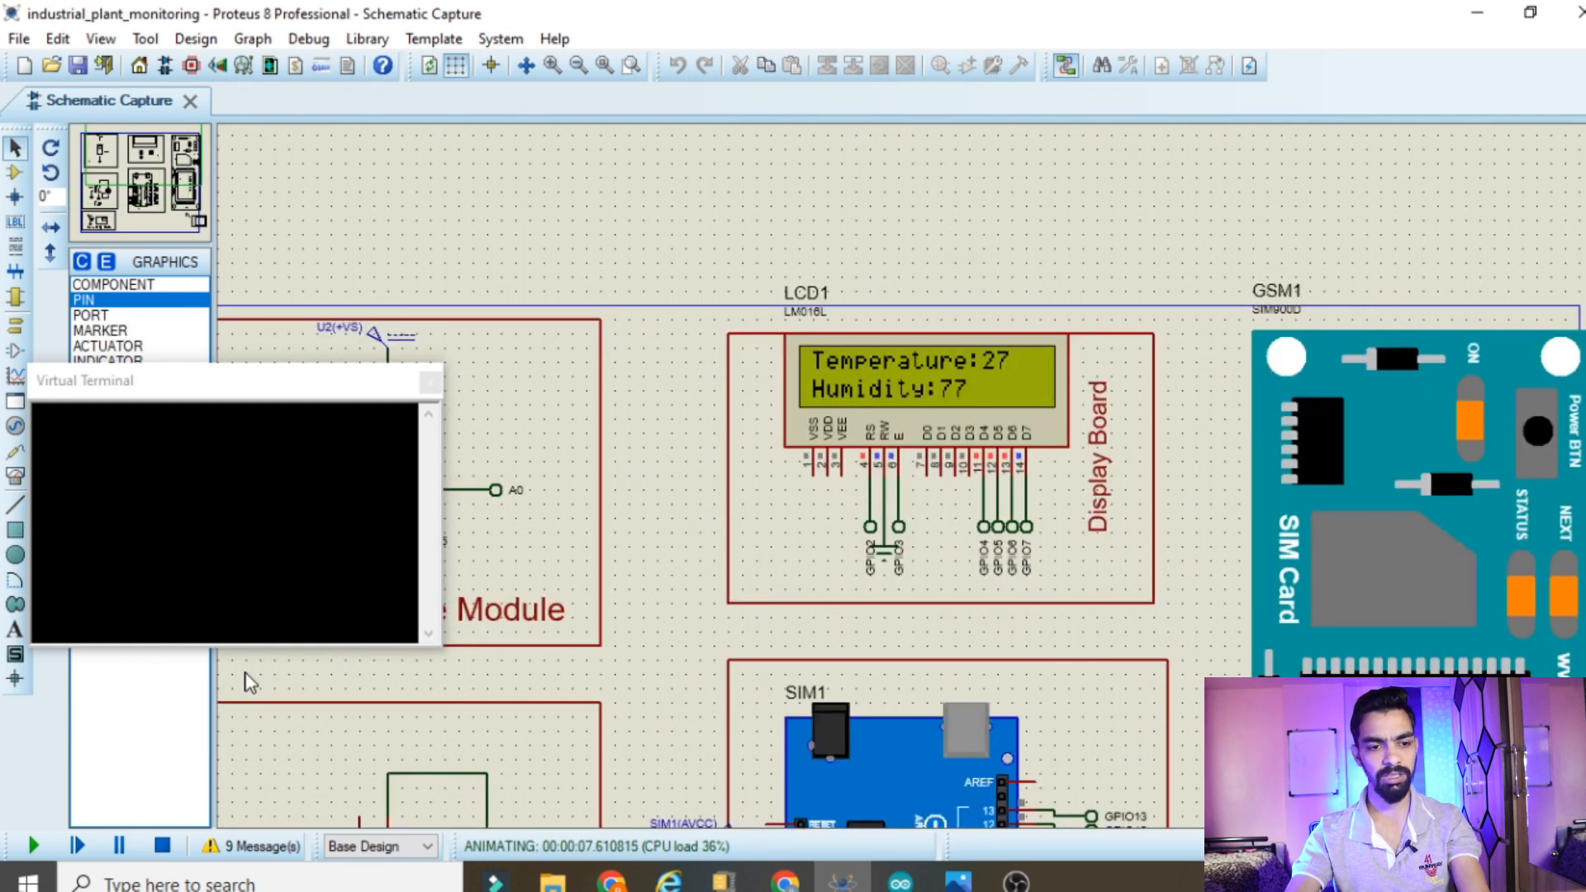
scroll(231, 674, "left", 2)
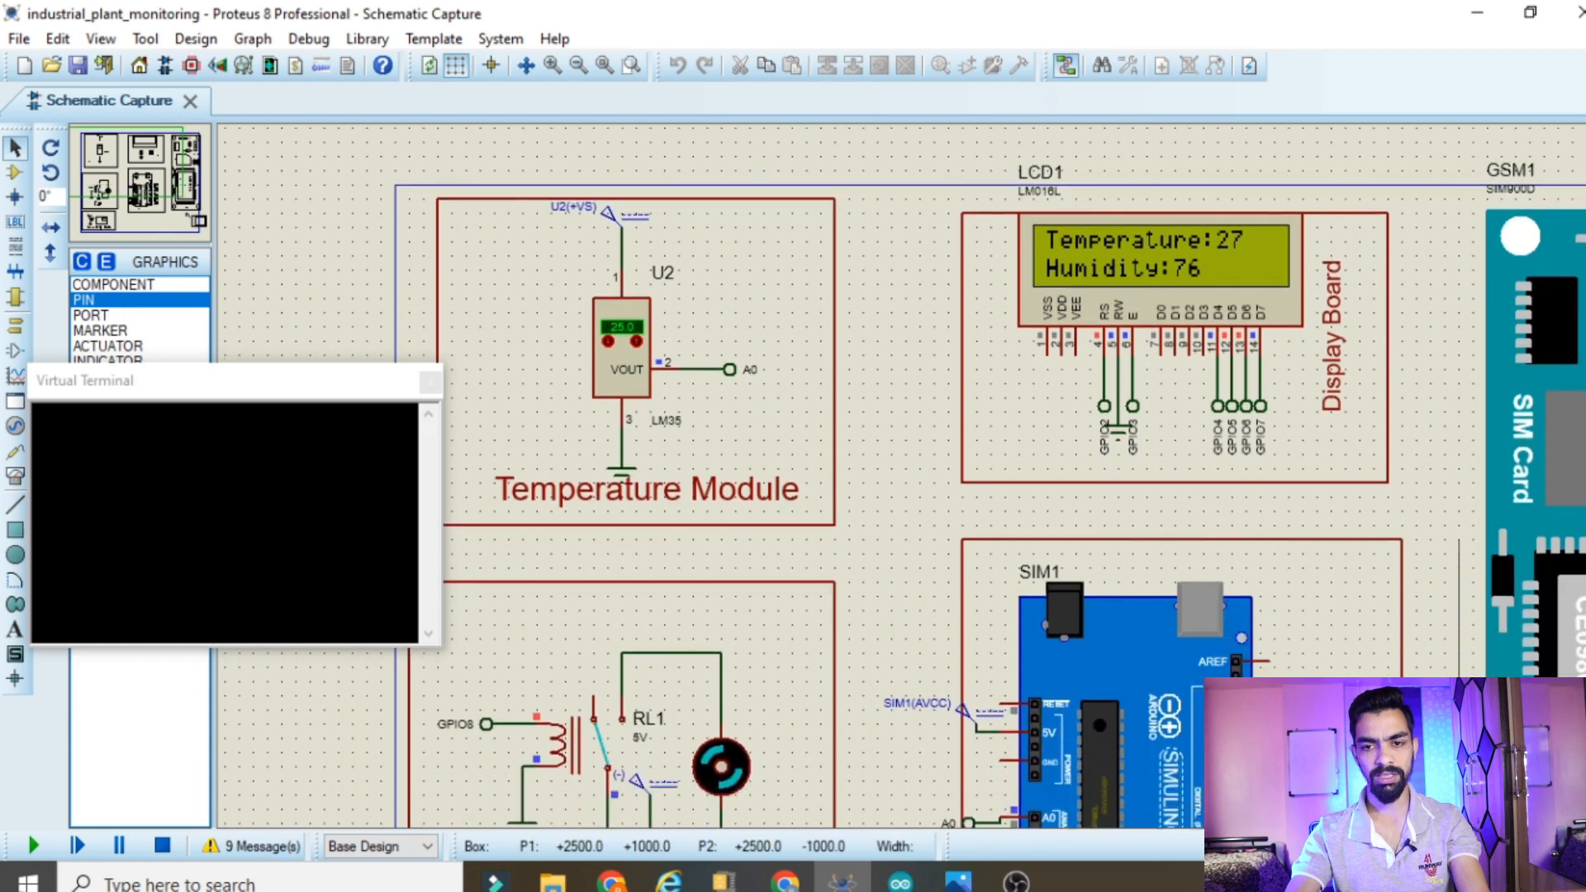
left_click(1441, 296)
scroll(1437, 396, "down", 2)
scroll(1153, 458, "up", 2)
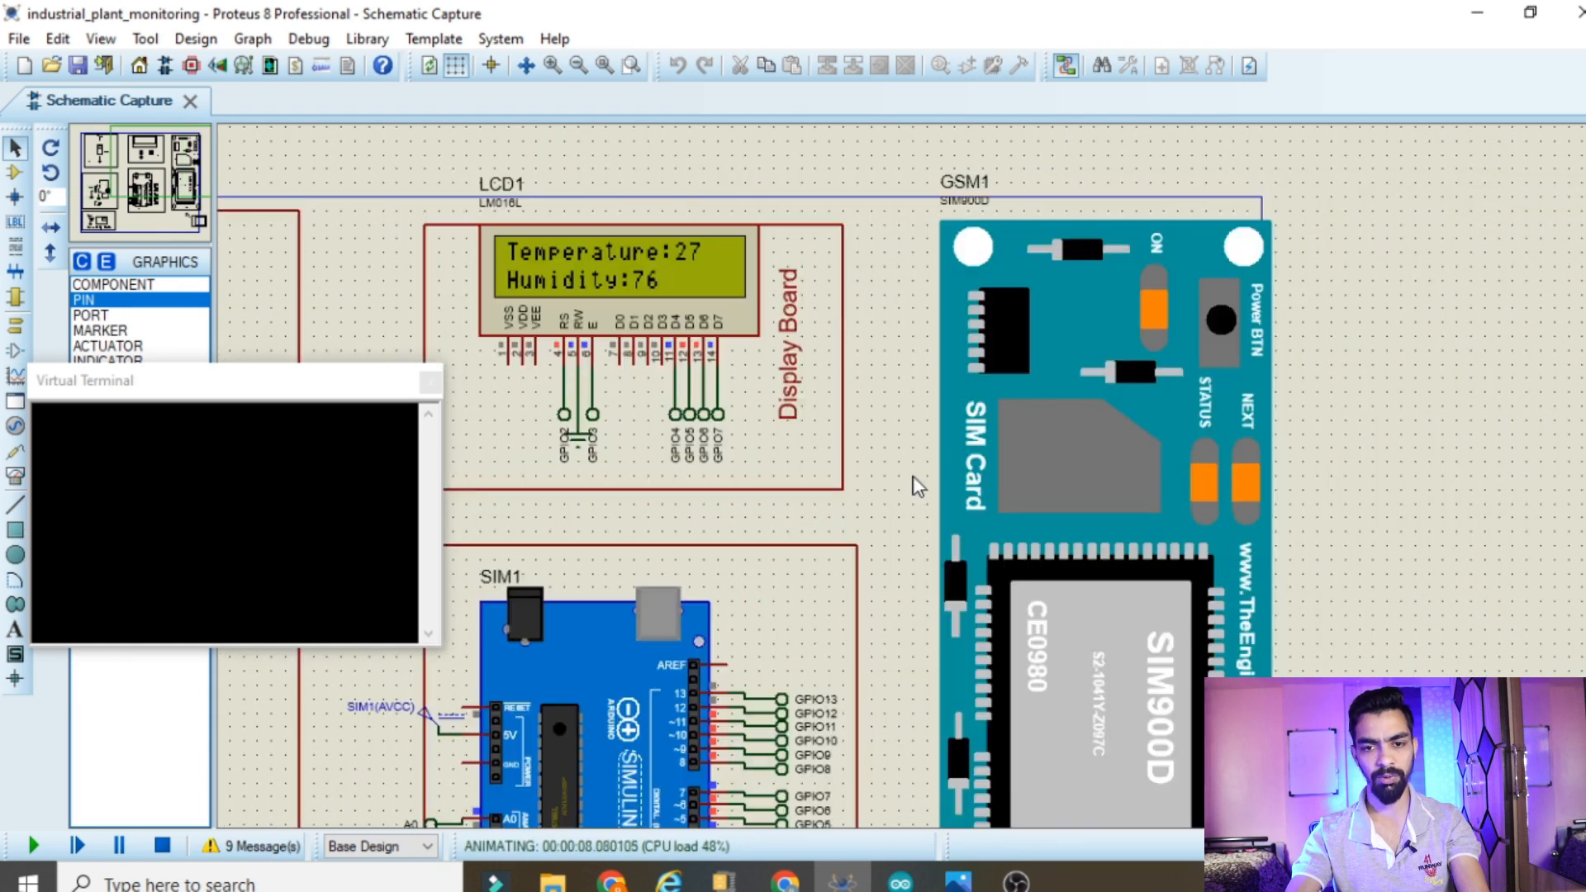
middle_click(362, 204)
left_click(830, 143)
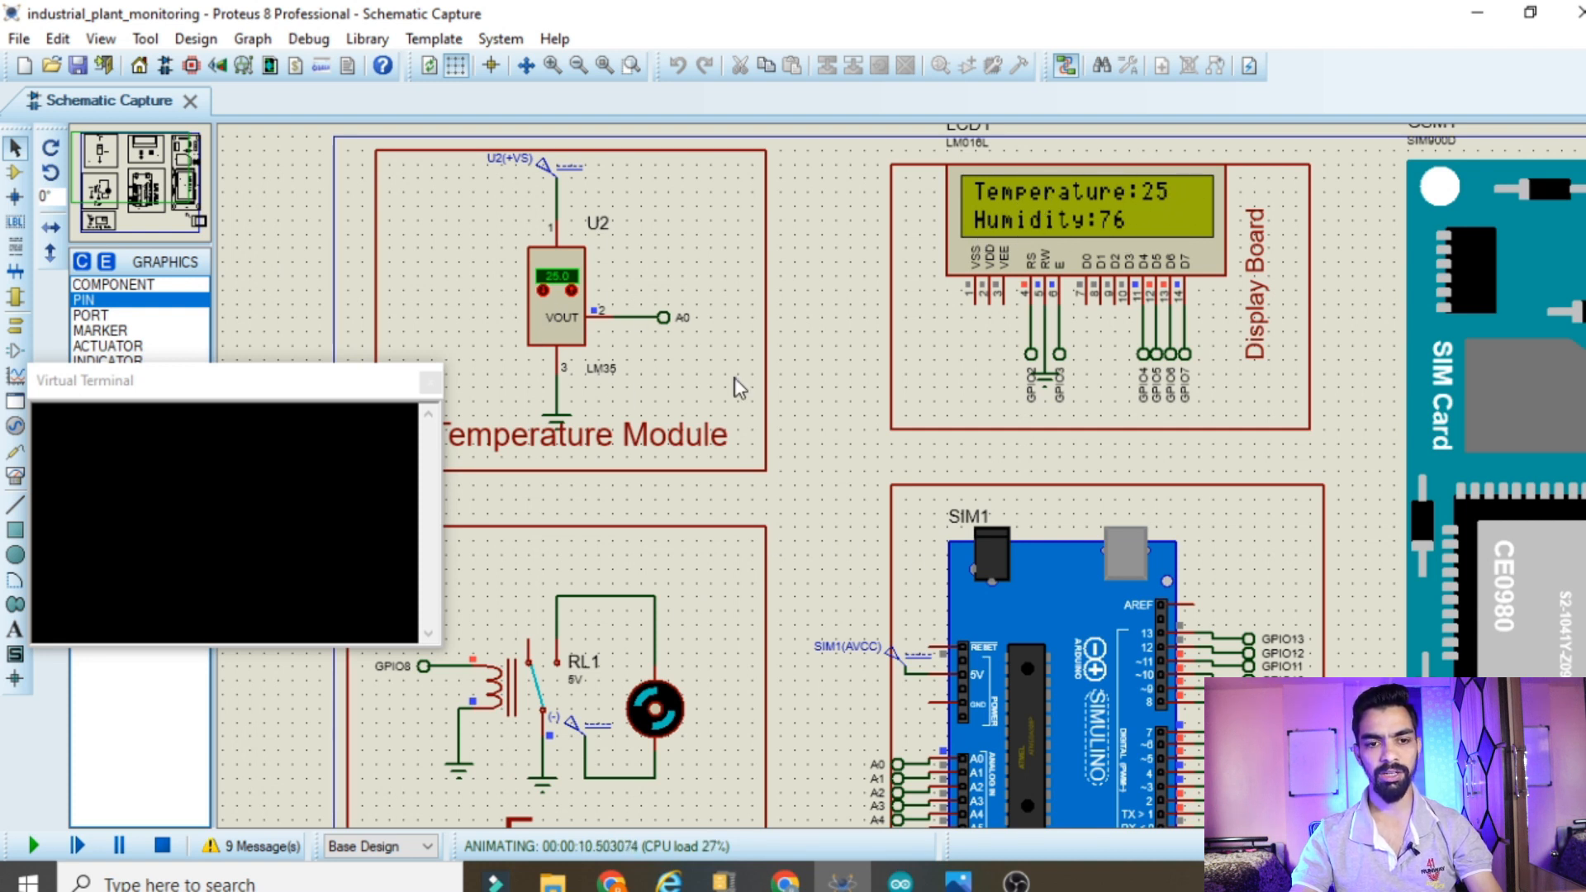
scroll(793, 484, "down", 1)
middle_click(1197, 797)
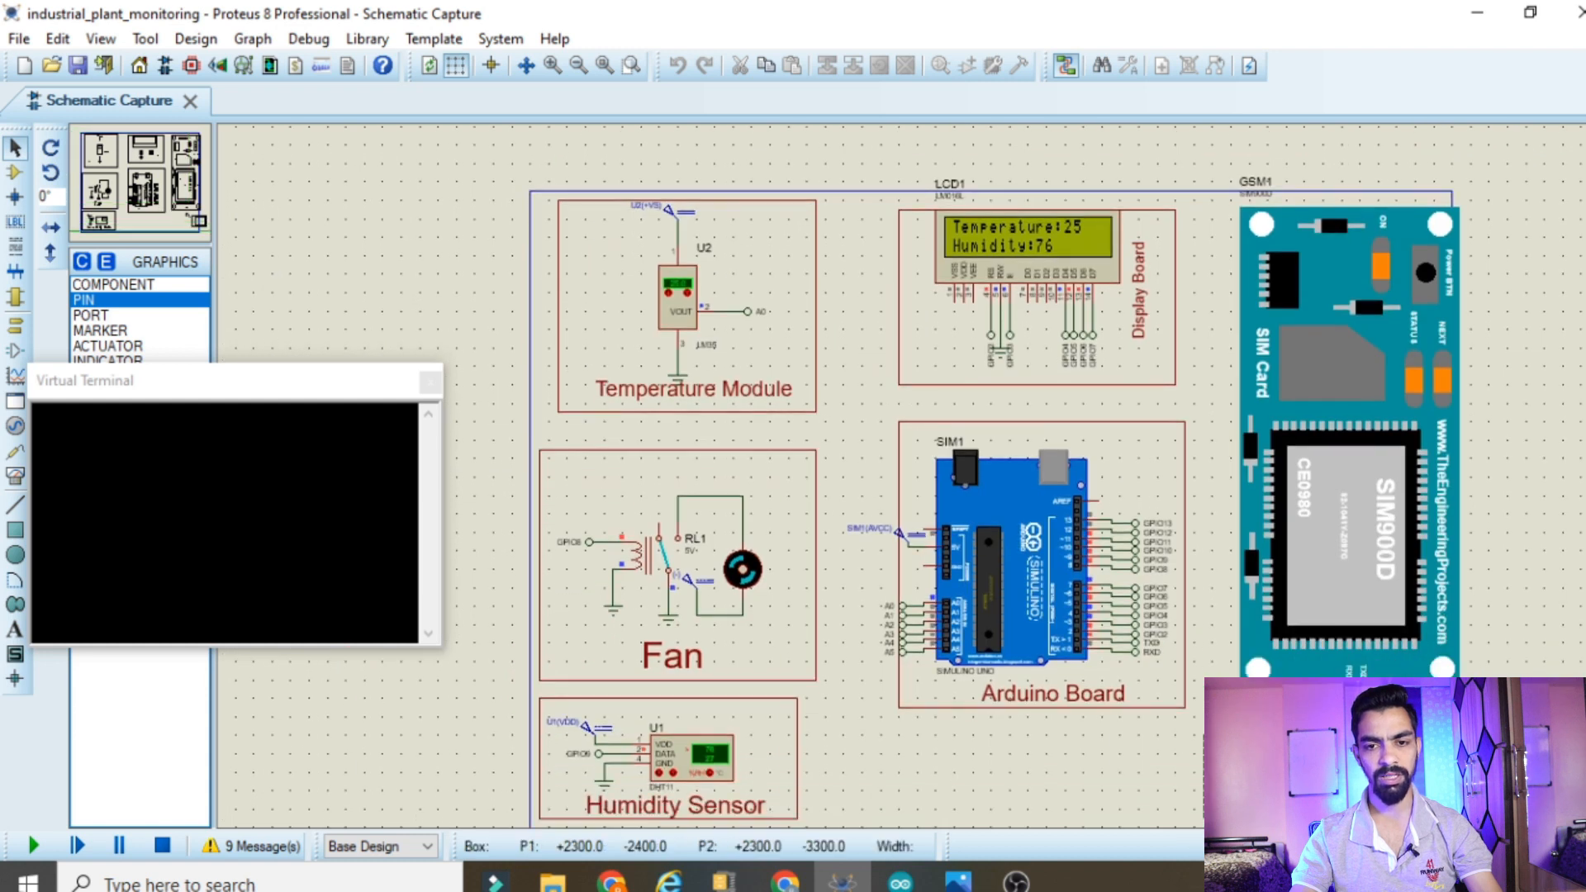
scroll(900, 476, "down", 1)
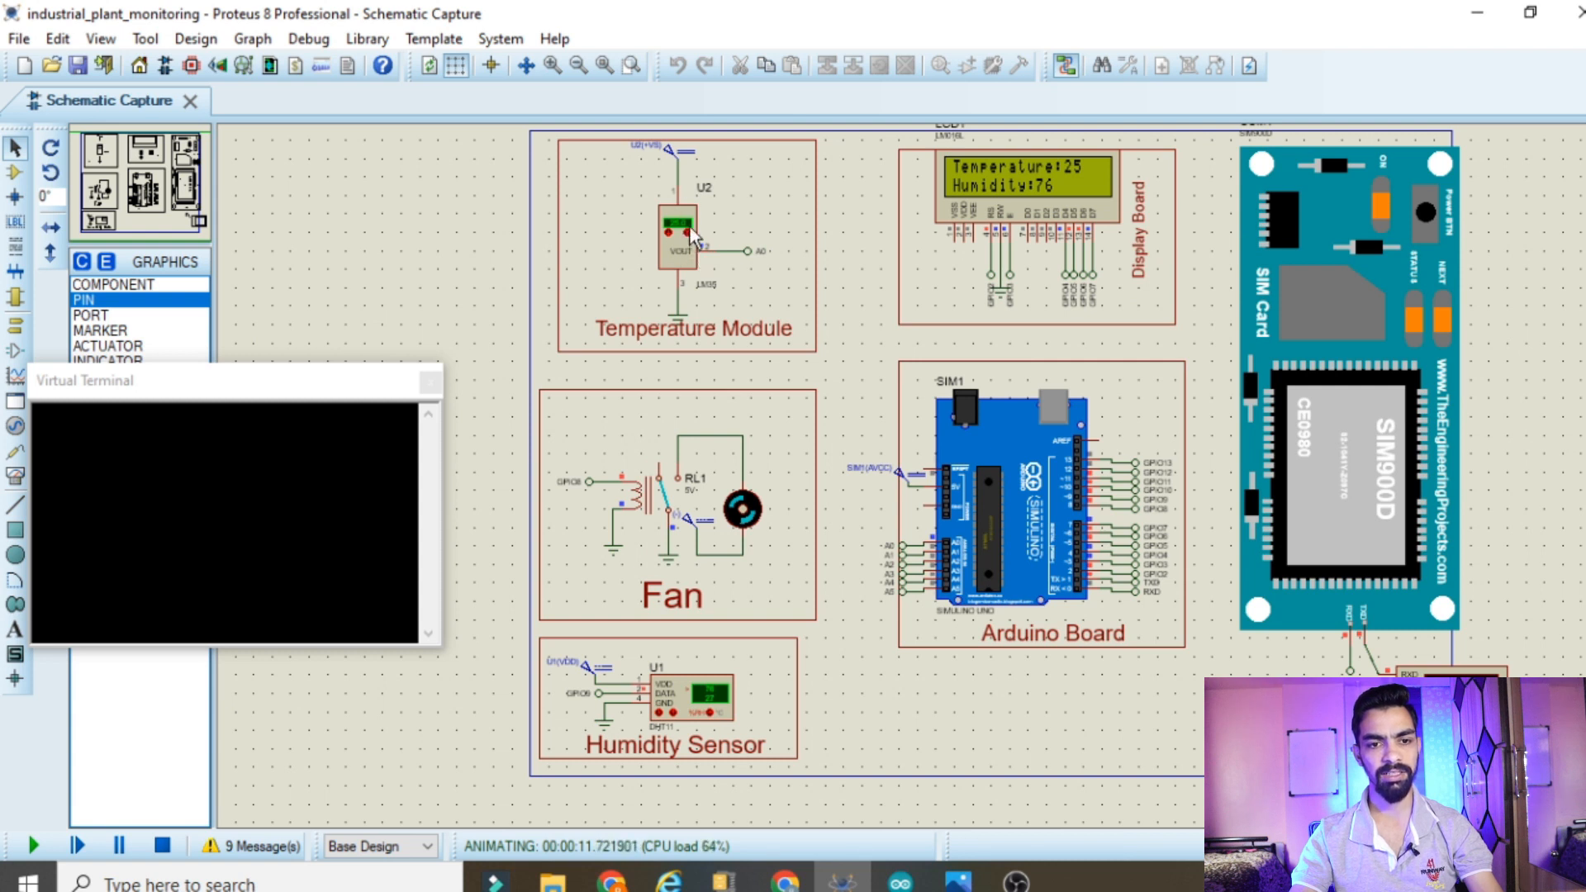
Raise the LM35 sensor's temperature to 32 and watch how the fan, LCD and virtual terminal respond
scroll(687, 230, "up", 4)
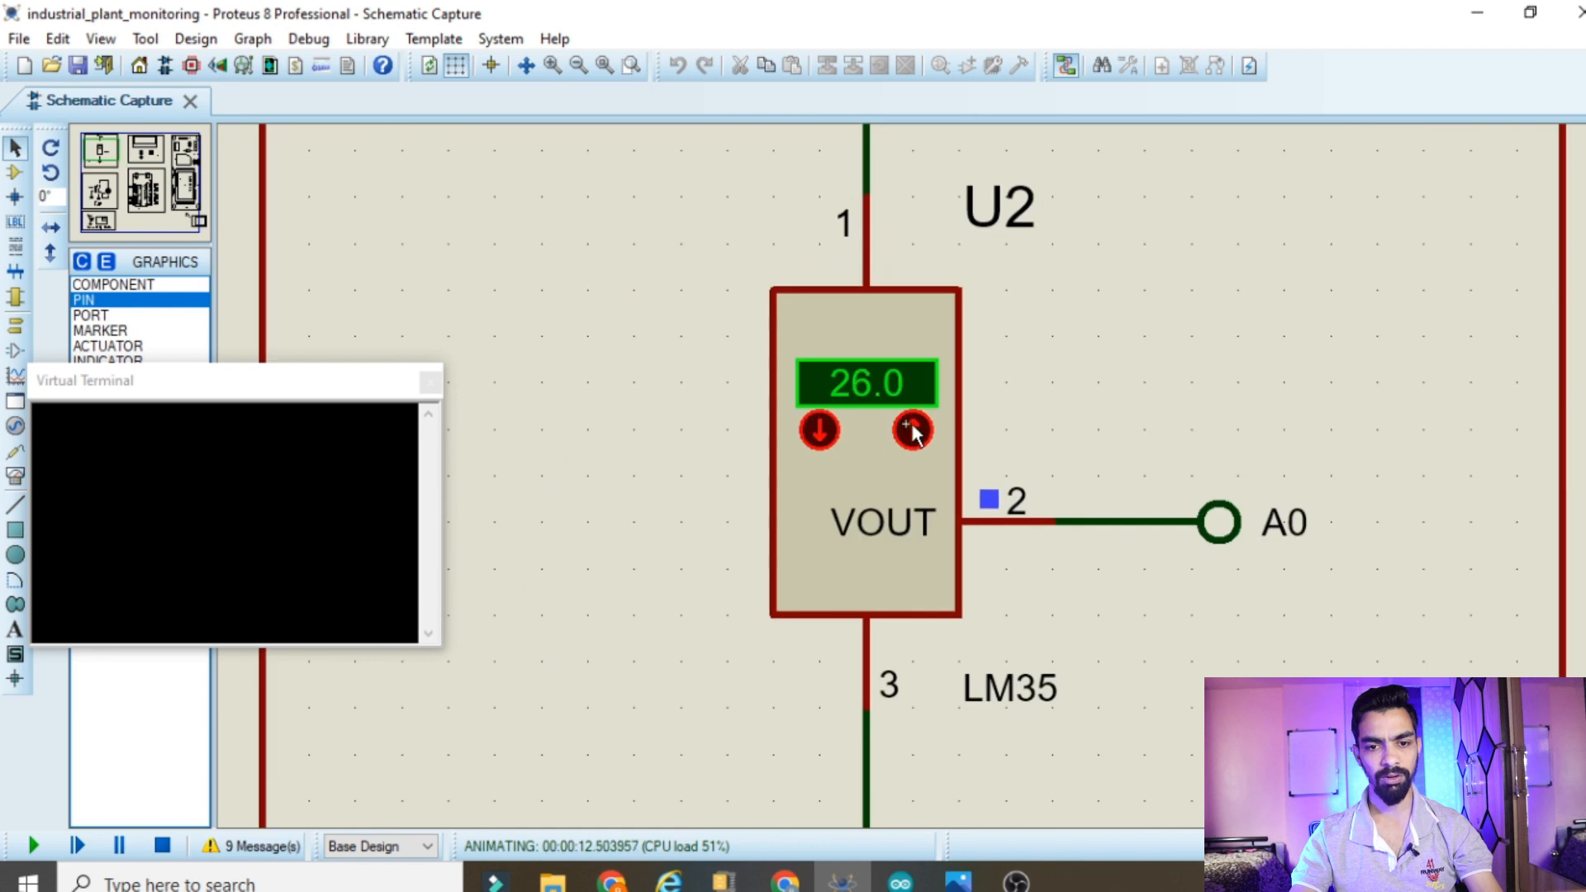
left_click(912, 426)
left_click(912, 426)
left_click(912, 427)
left_click(912, 426)
left_click(912, 426)
scroll(1448, 507, "down", 4)
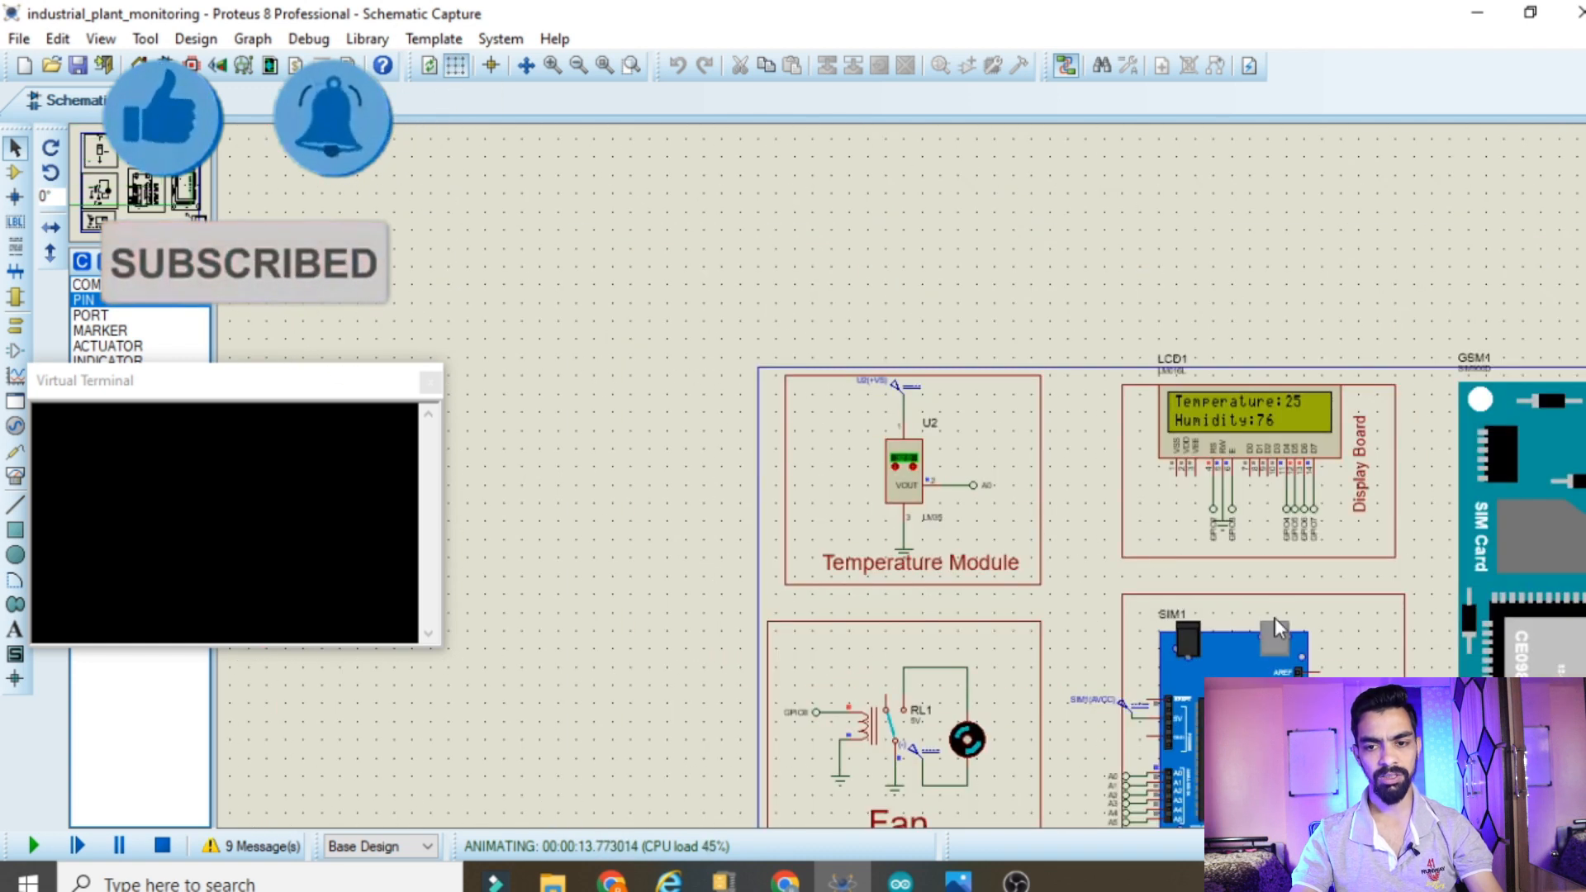
scroll(1123, 663, "up", 1)
left_click_drag(762, 201, 762, 140)
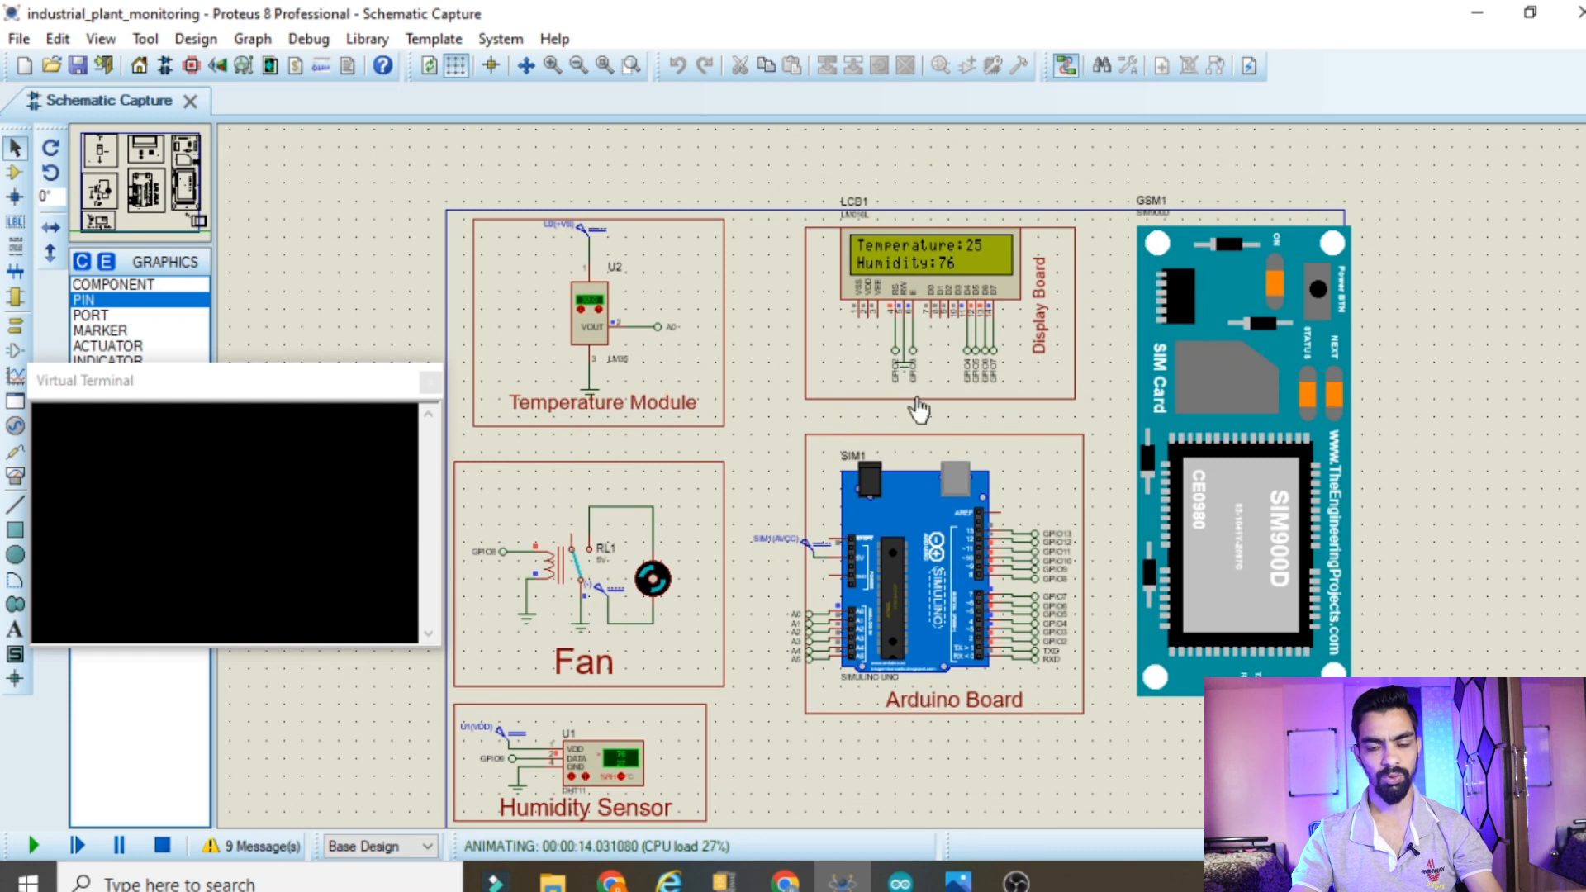
left_click_drag(1000, 789, 996, 815)
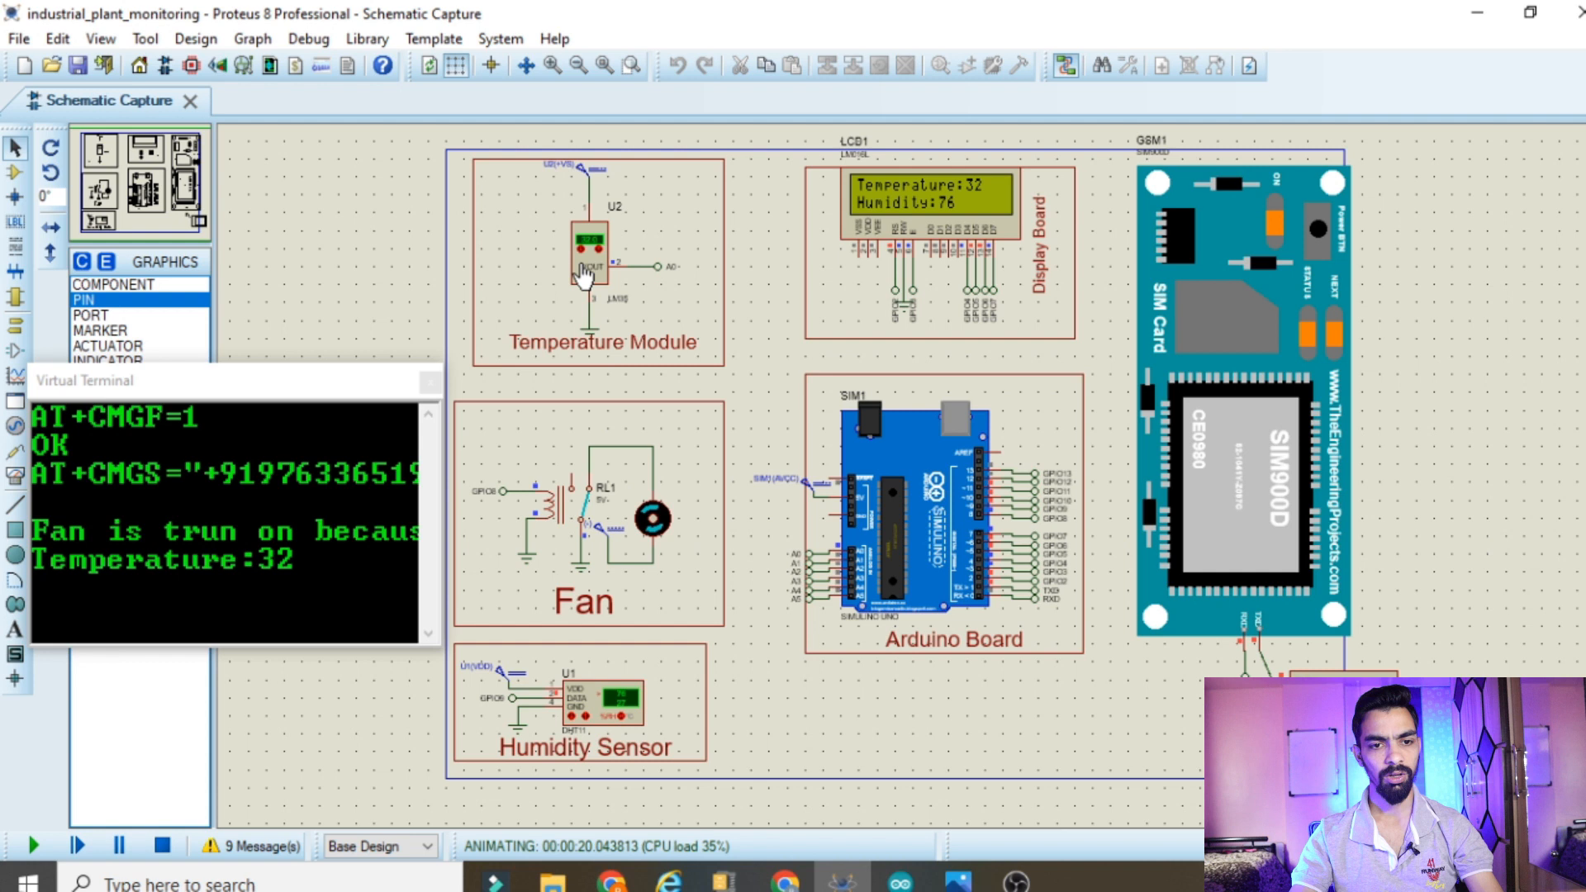
Lower the LM35 sensor's temperature to 28 and check the response of the LCD and the fan relay
scroll(585, 266, "up", 3)
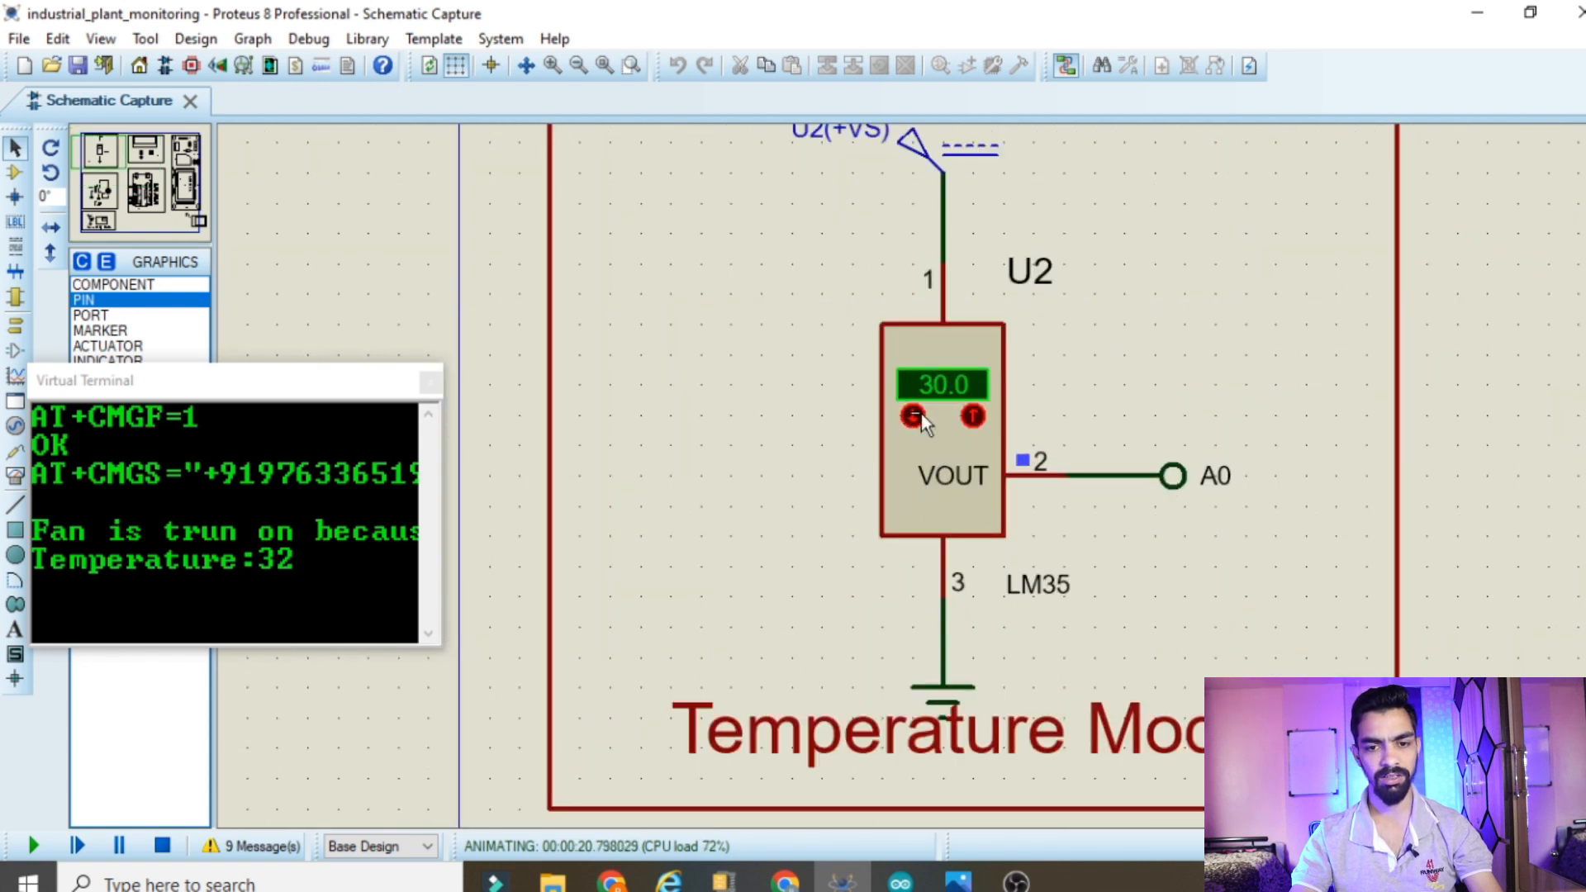
scroll(1063, 518, "down", 3)
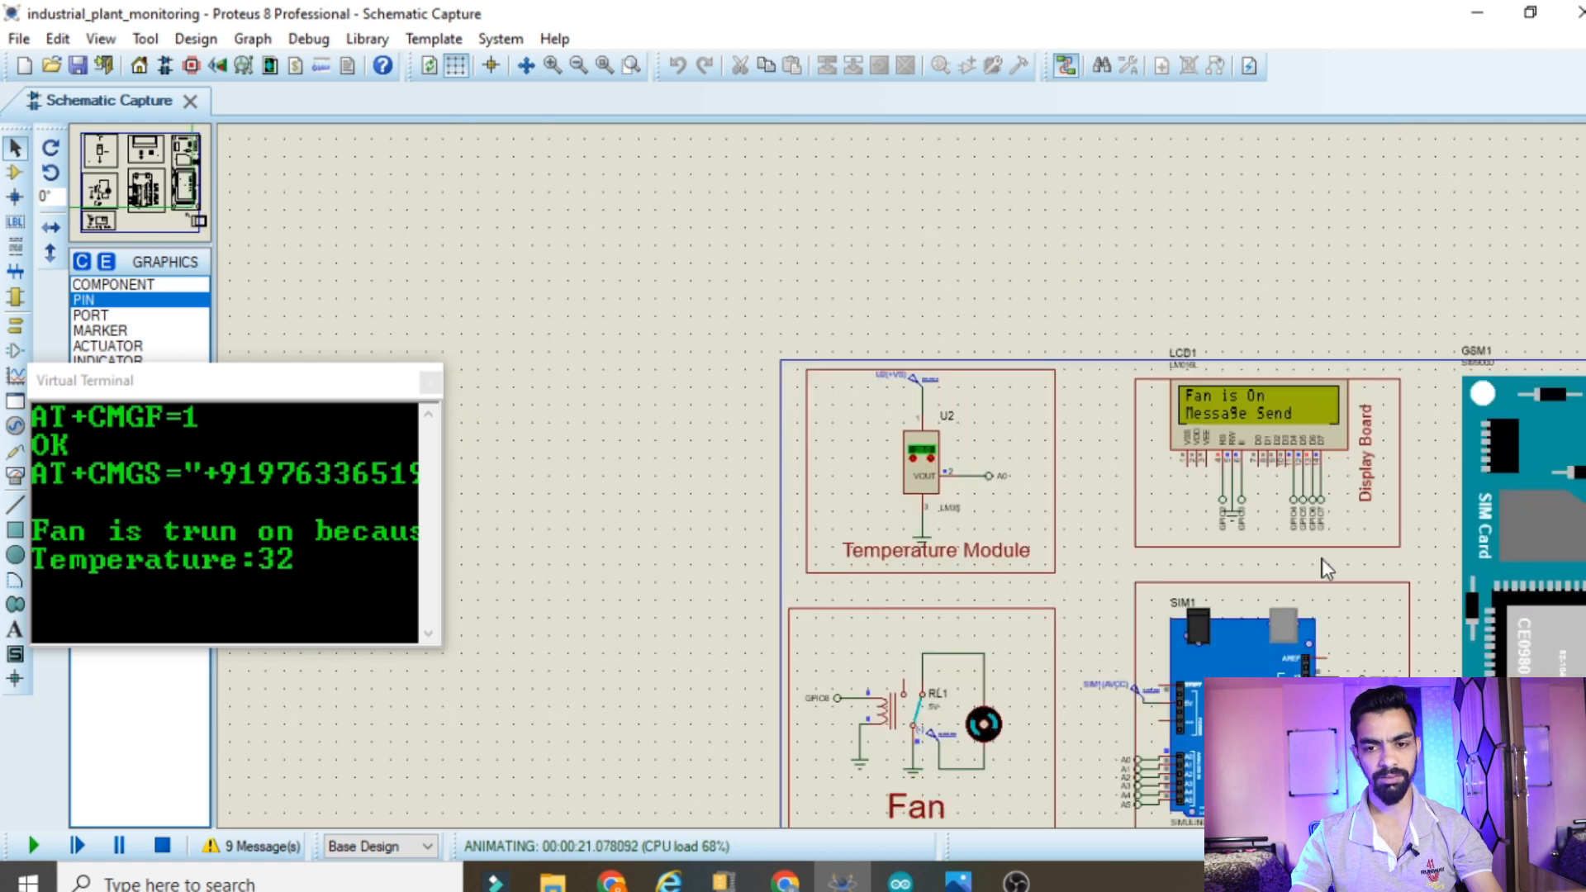
scroll(1321, 609, "up", 2)
scroll(603, 411, "down", 2)
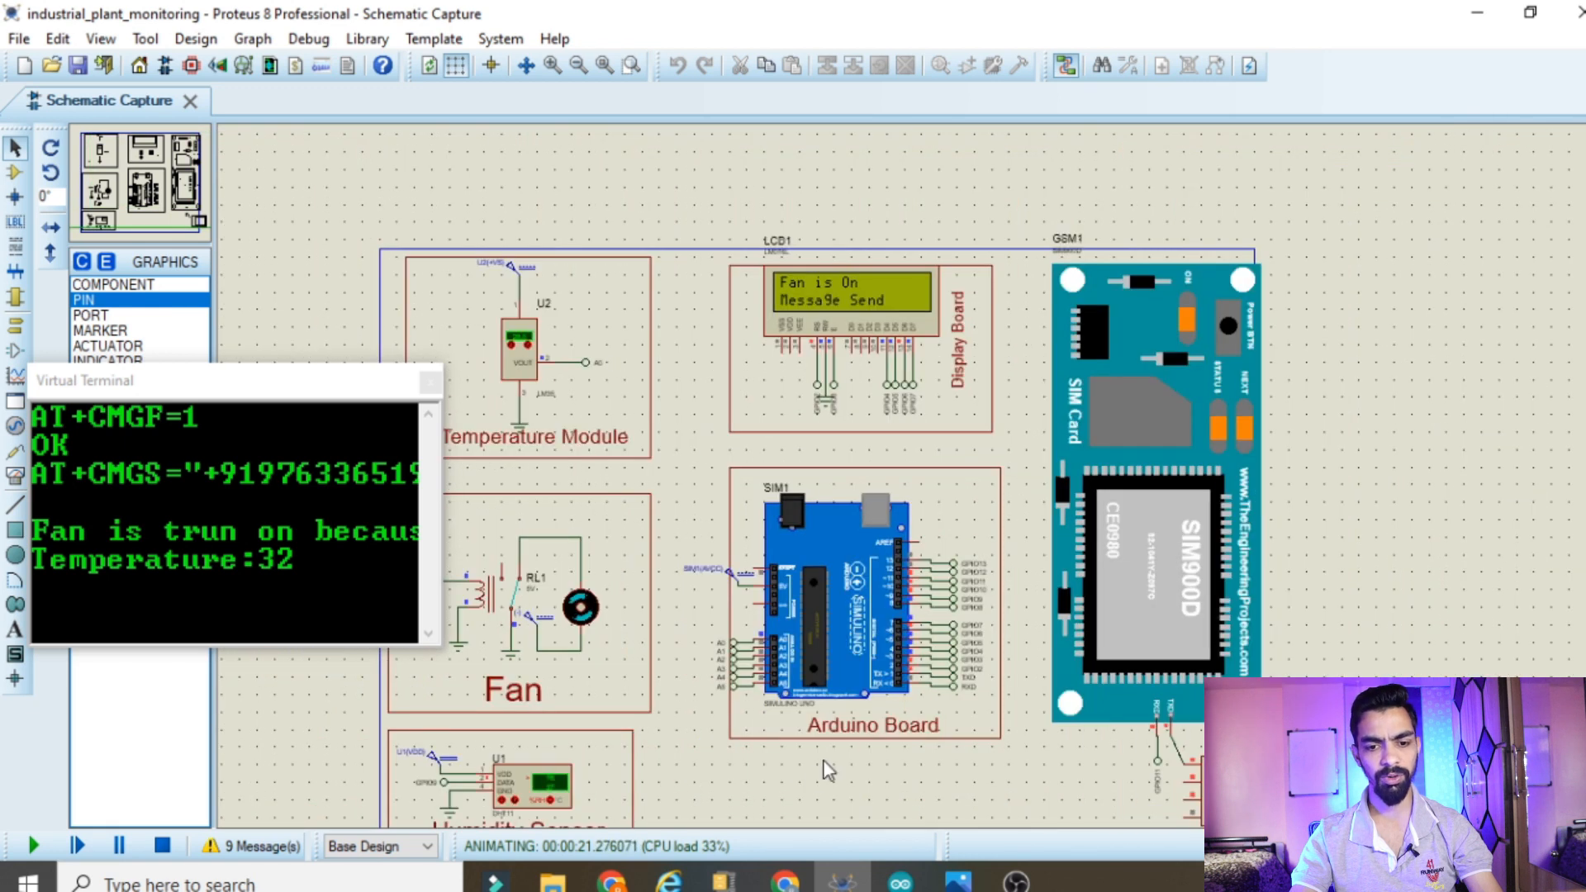
scroll(459, 489, "up", 1)
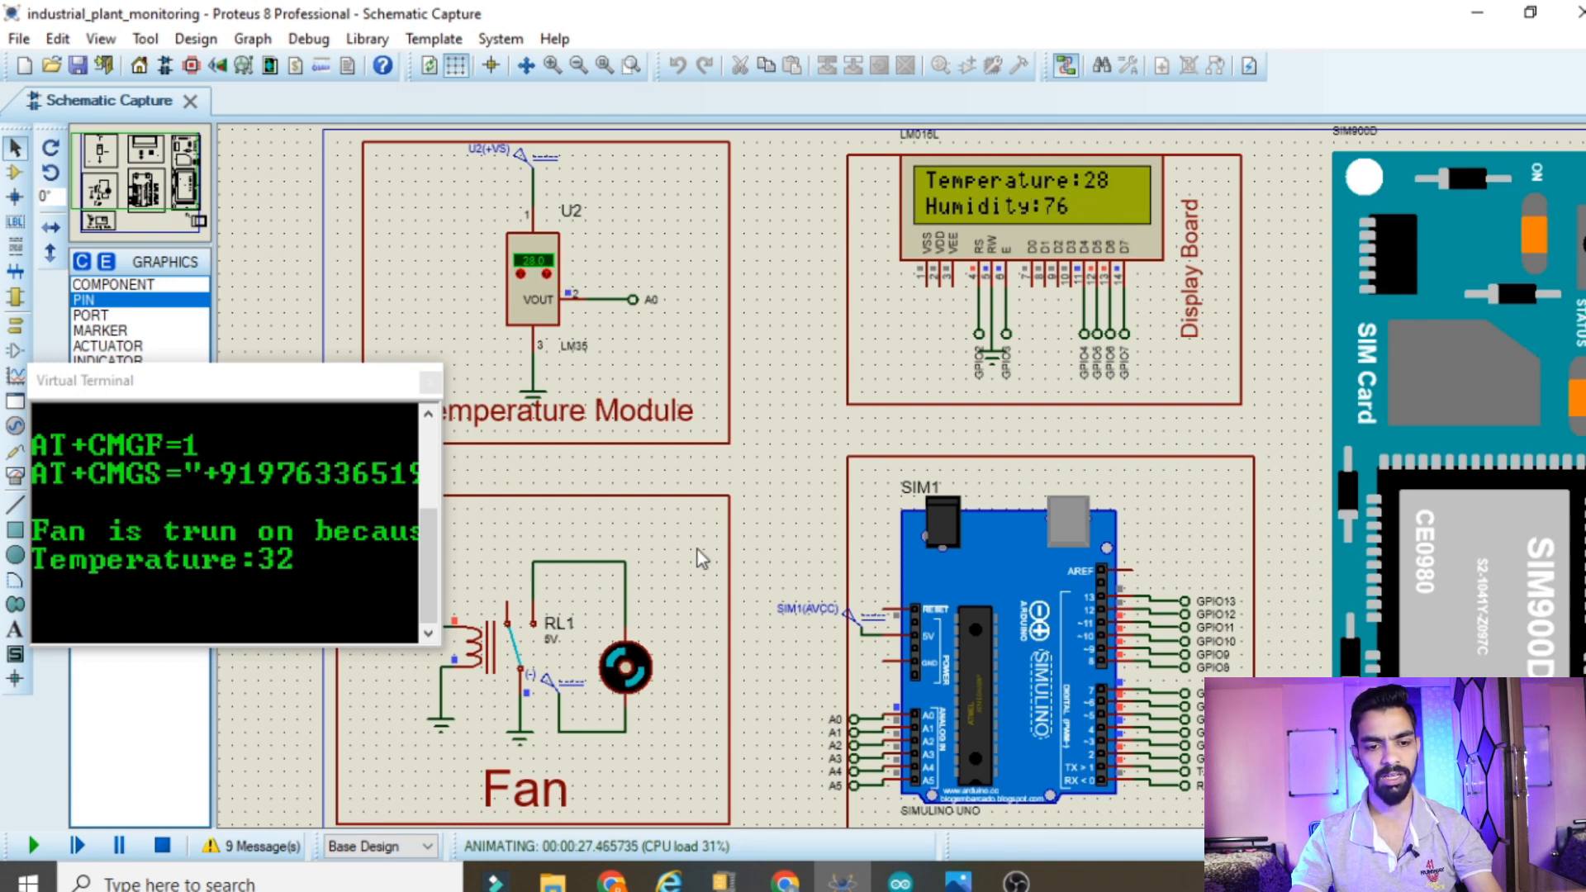
scroll(912, 463, "down", 1)
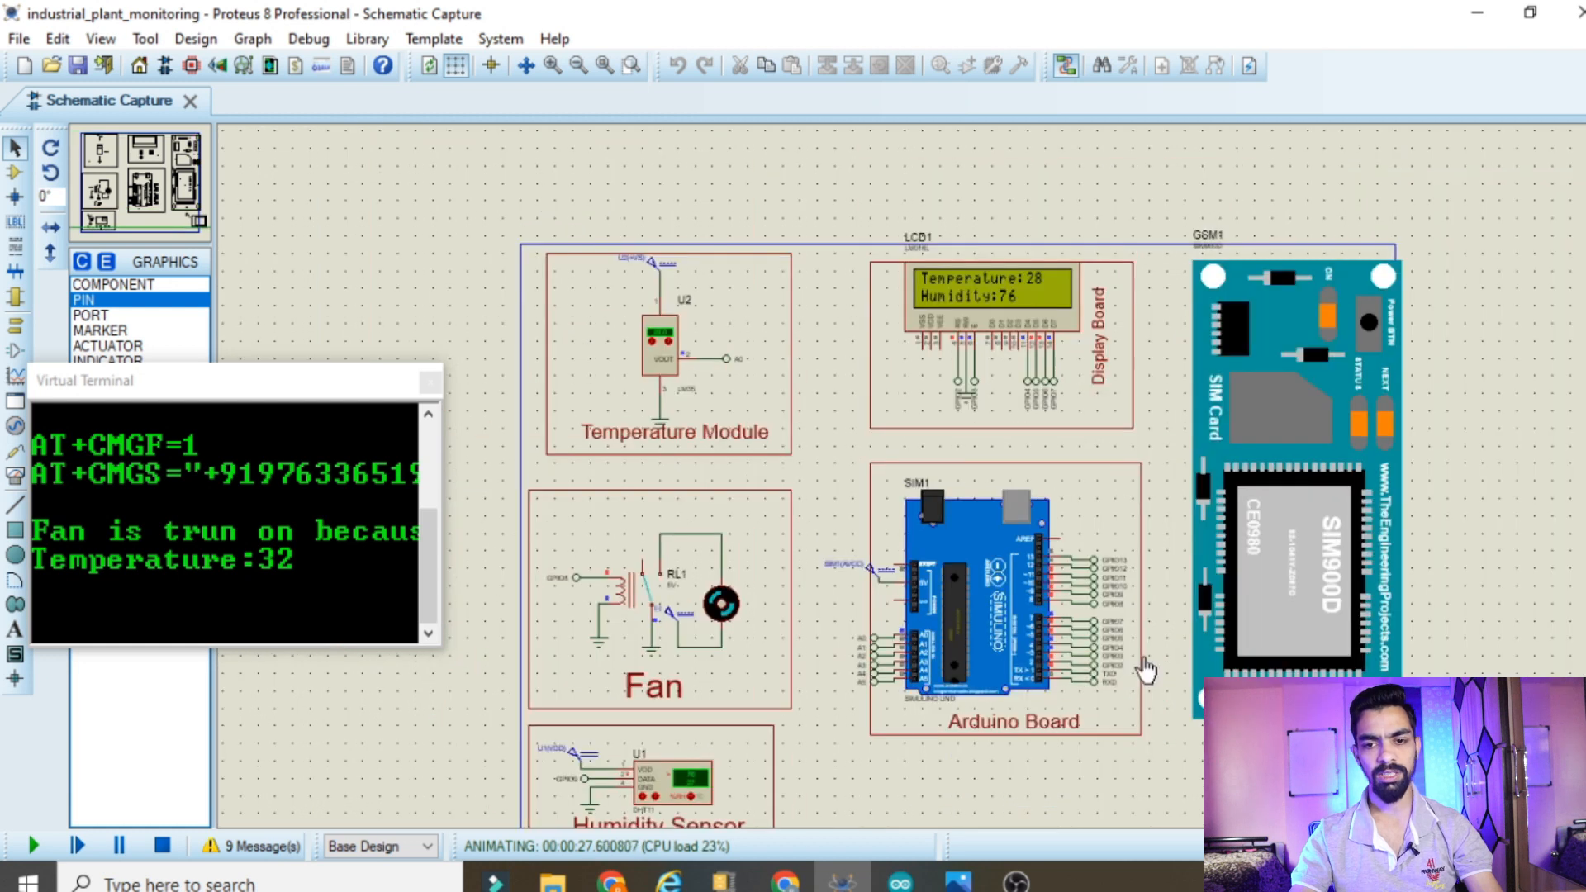
scroll(1104, 729, "up", 1)
left_click_drag(523, 227, 523, 141)
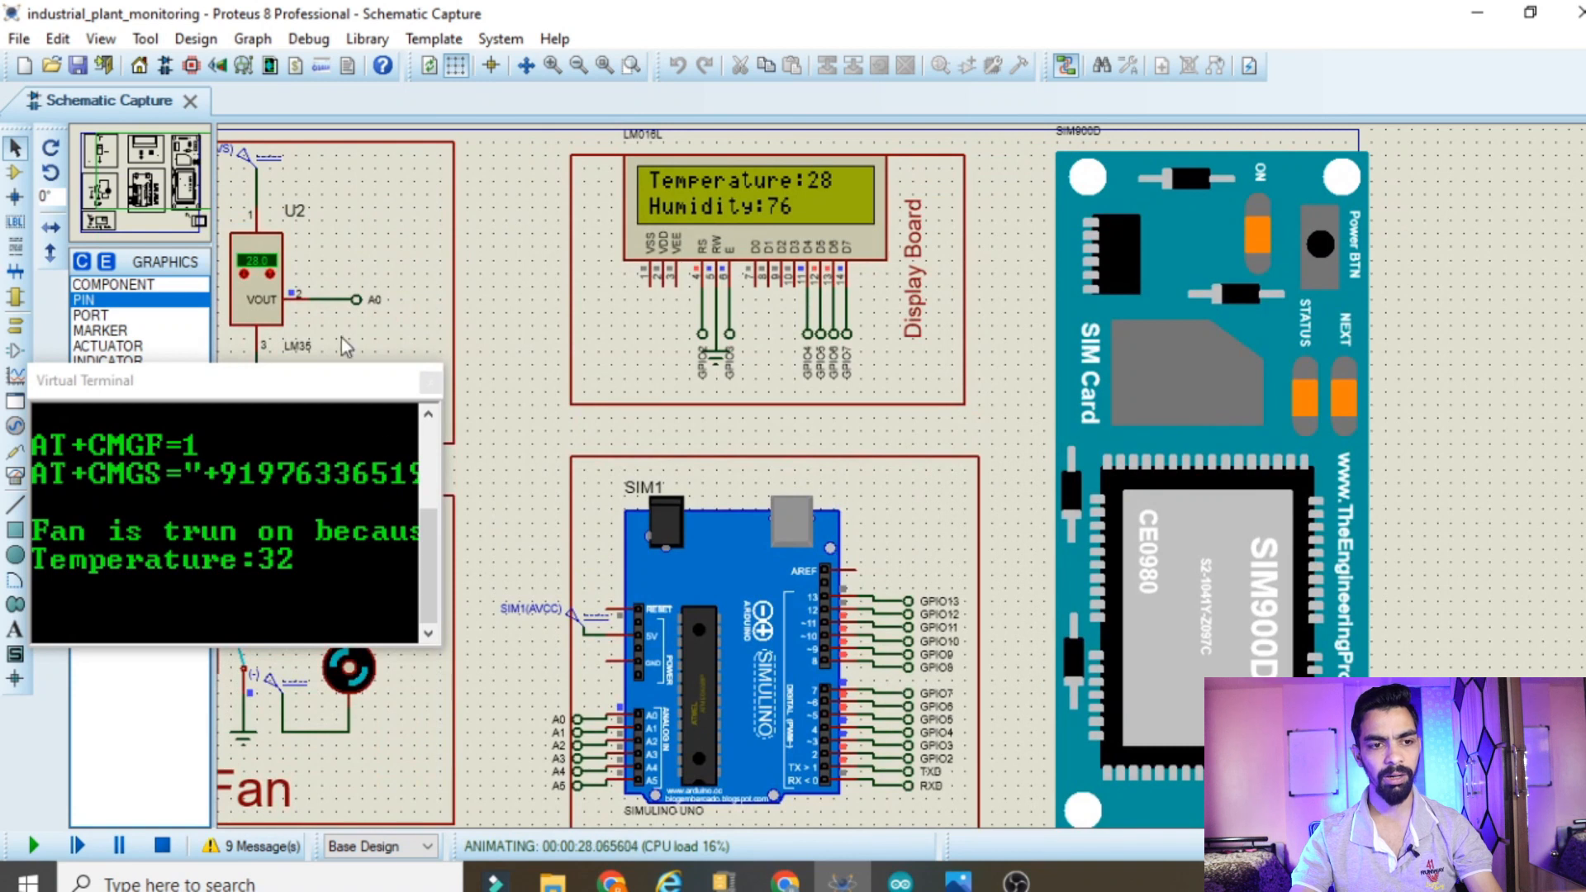
key("shift")
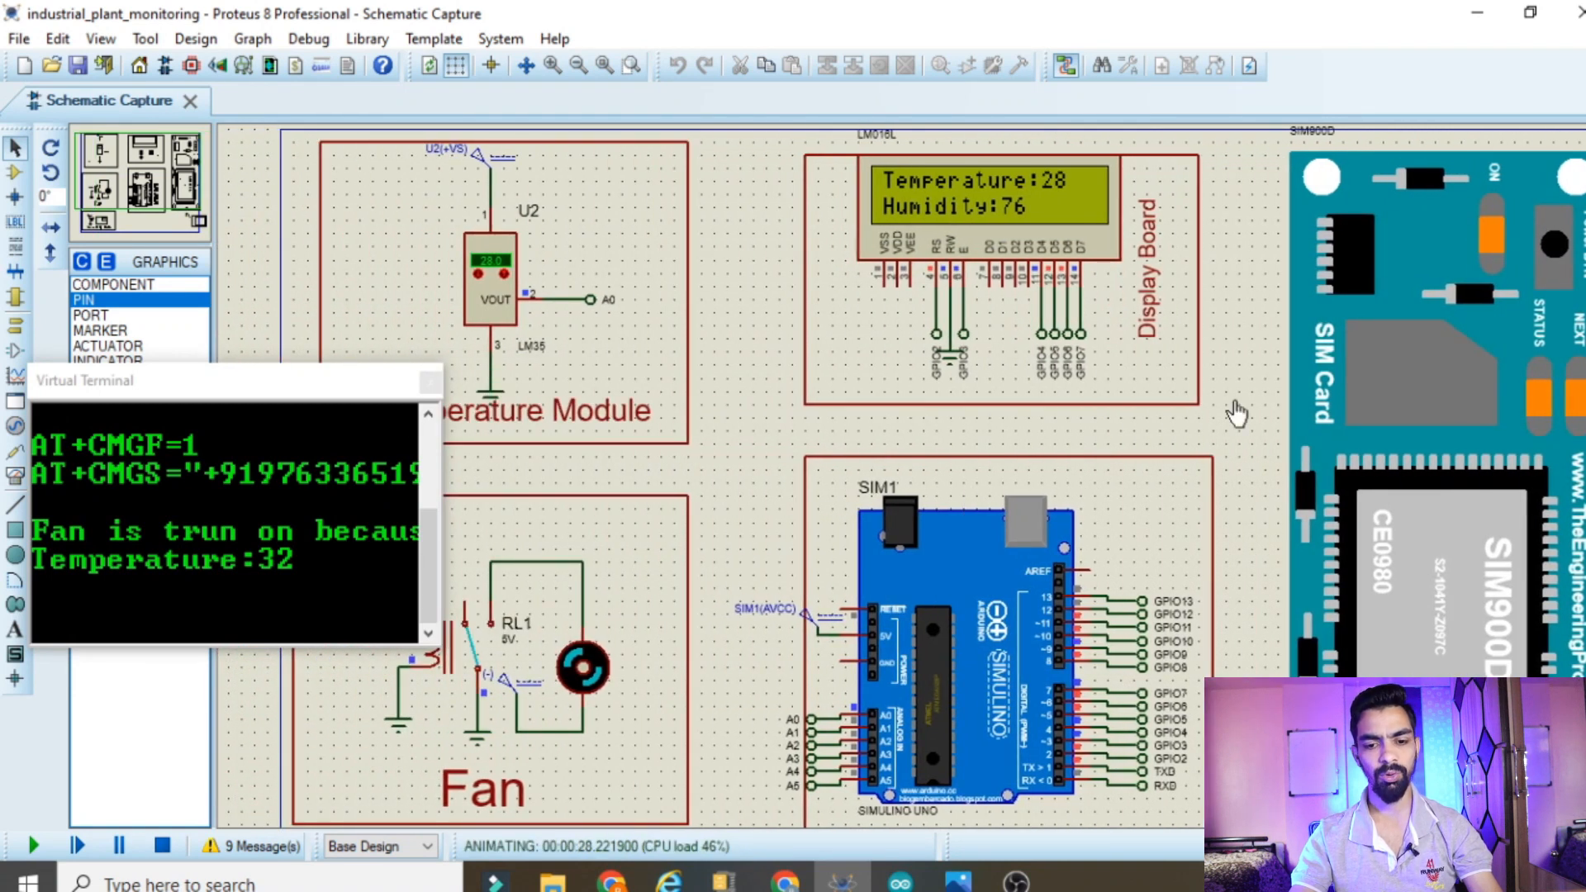
Show the project photo Snapshot_207.png in the image viewer and return to the Proteus schematic
left_click(958, 880)
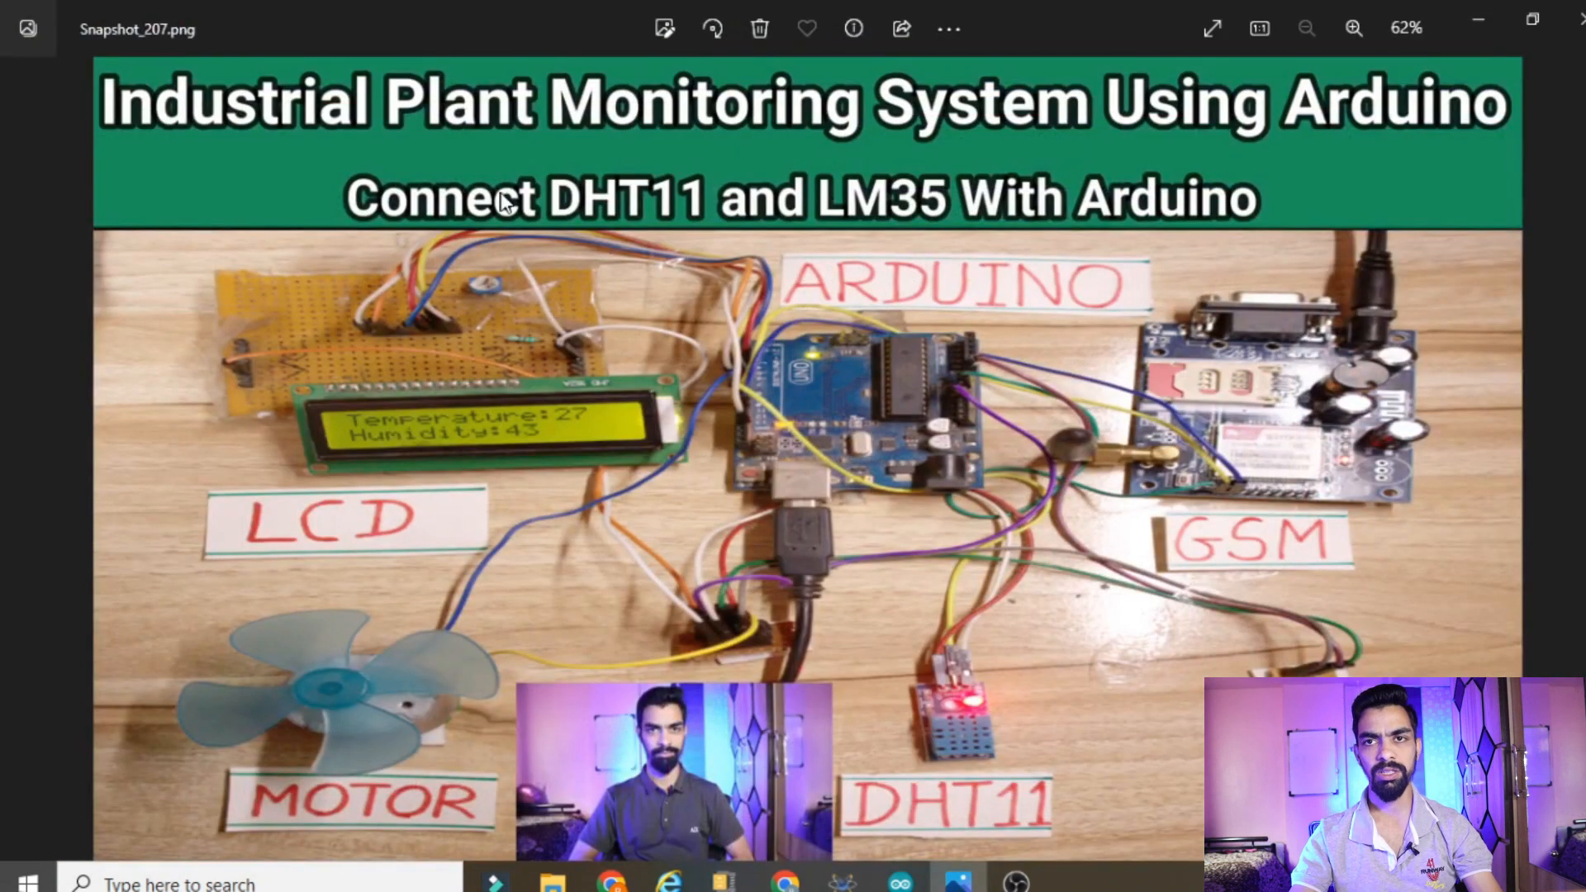
left_click(1496, 1)
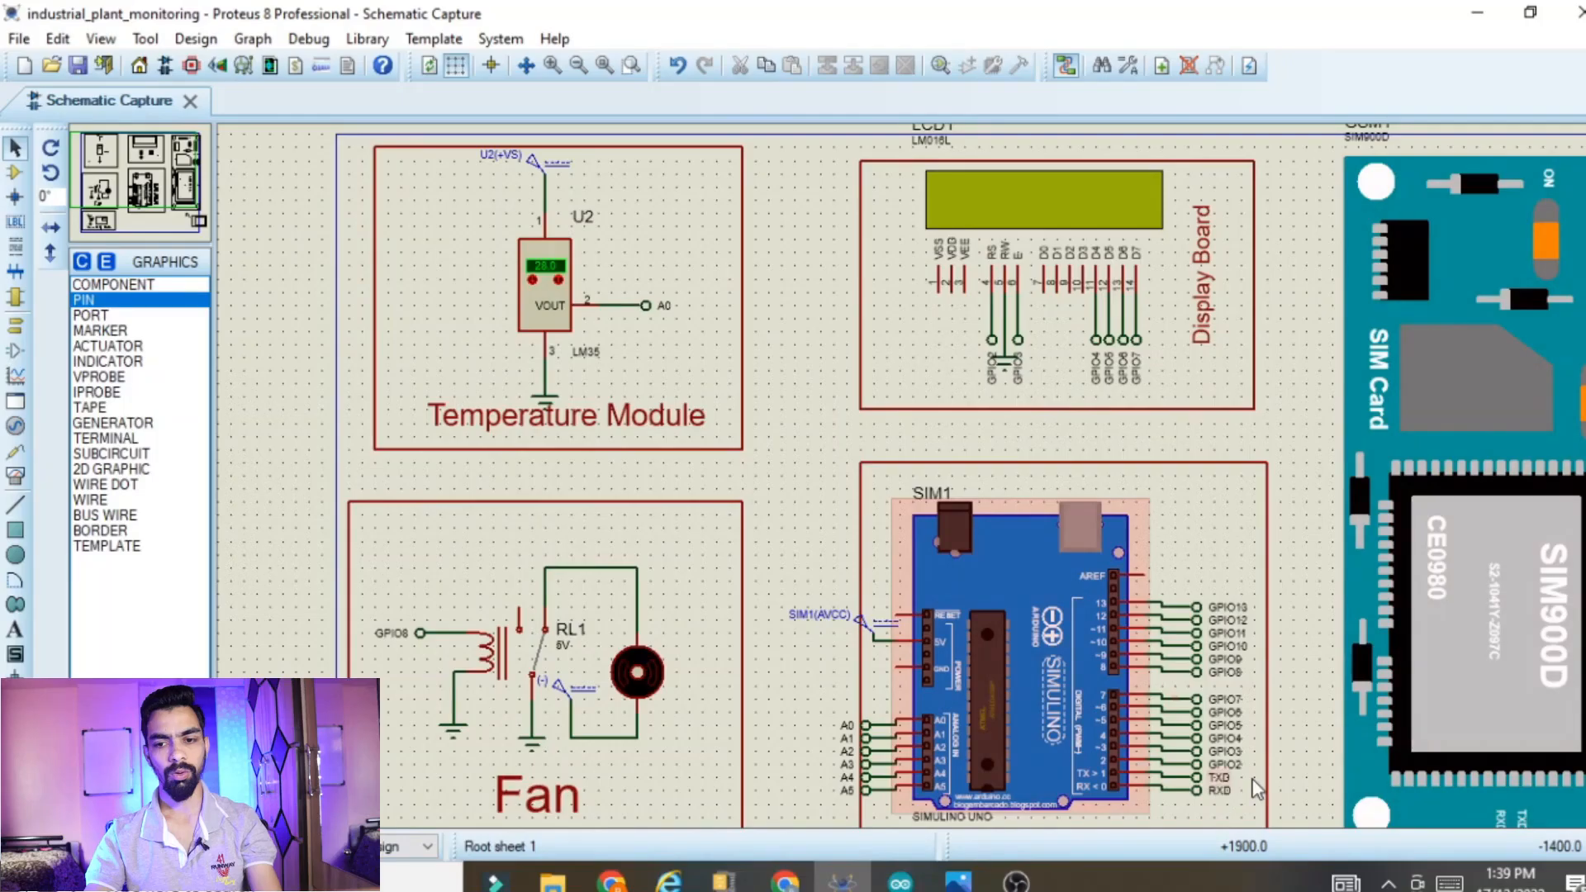
key("F7")
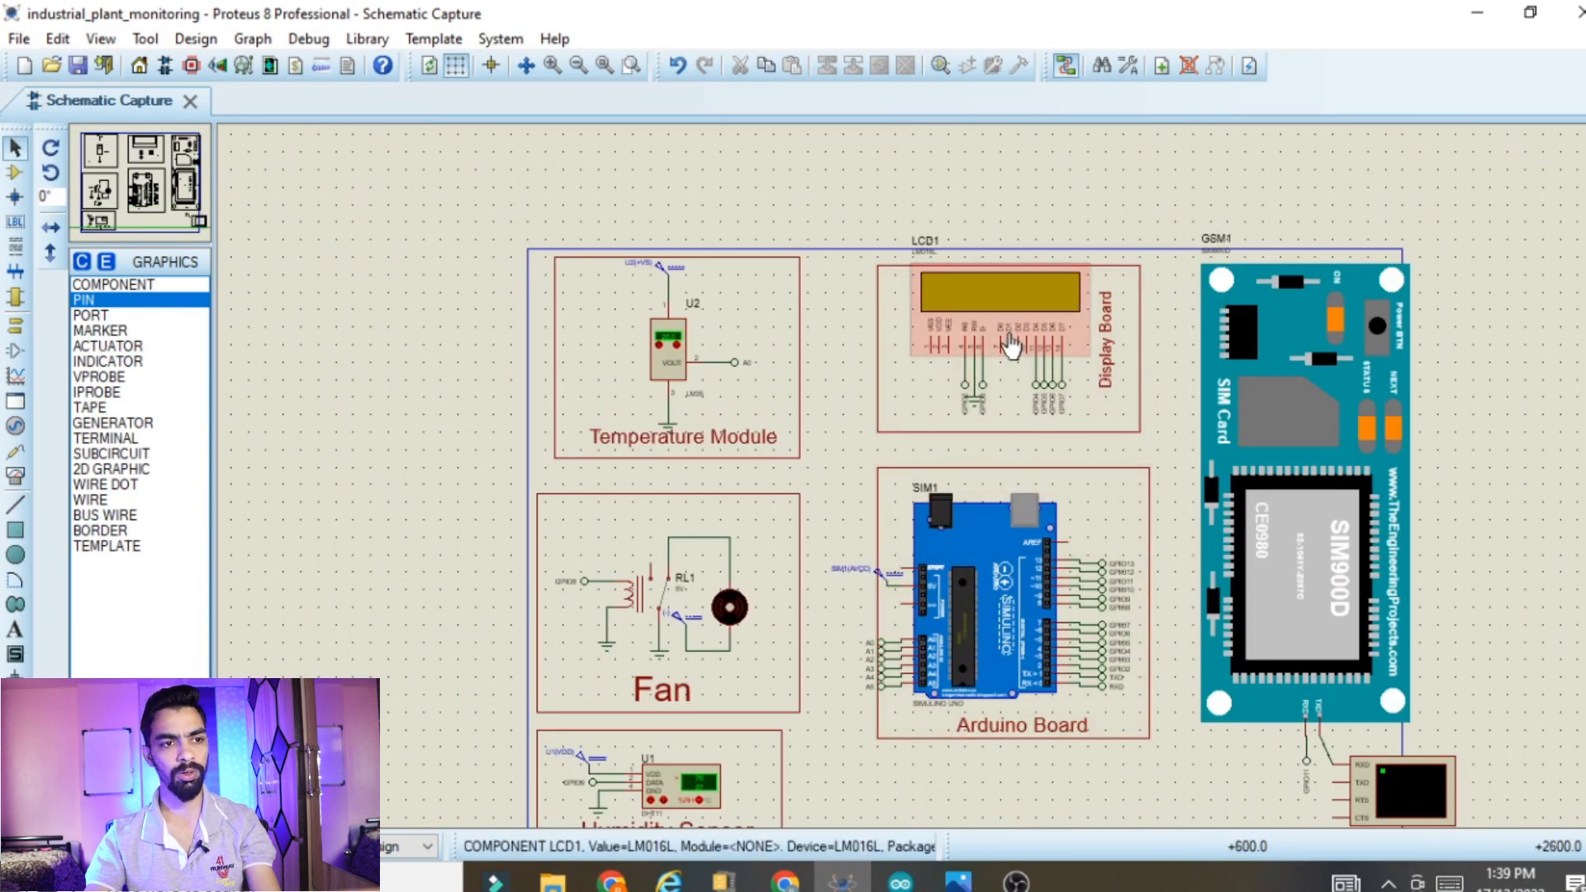
Leave the Proteus schematic and bring up the accident and alcohol detection image Snapshot_61.png in the image viewer
left_click(1477, 11)
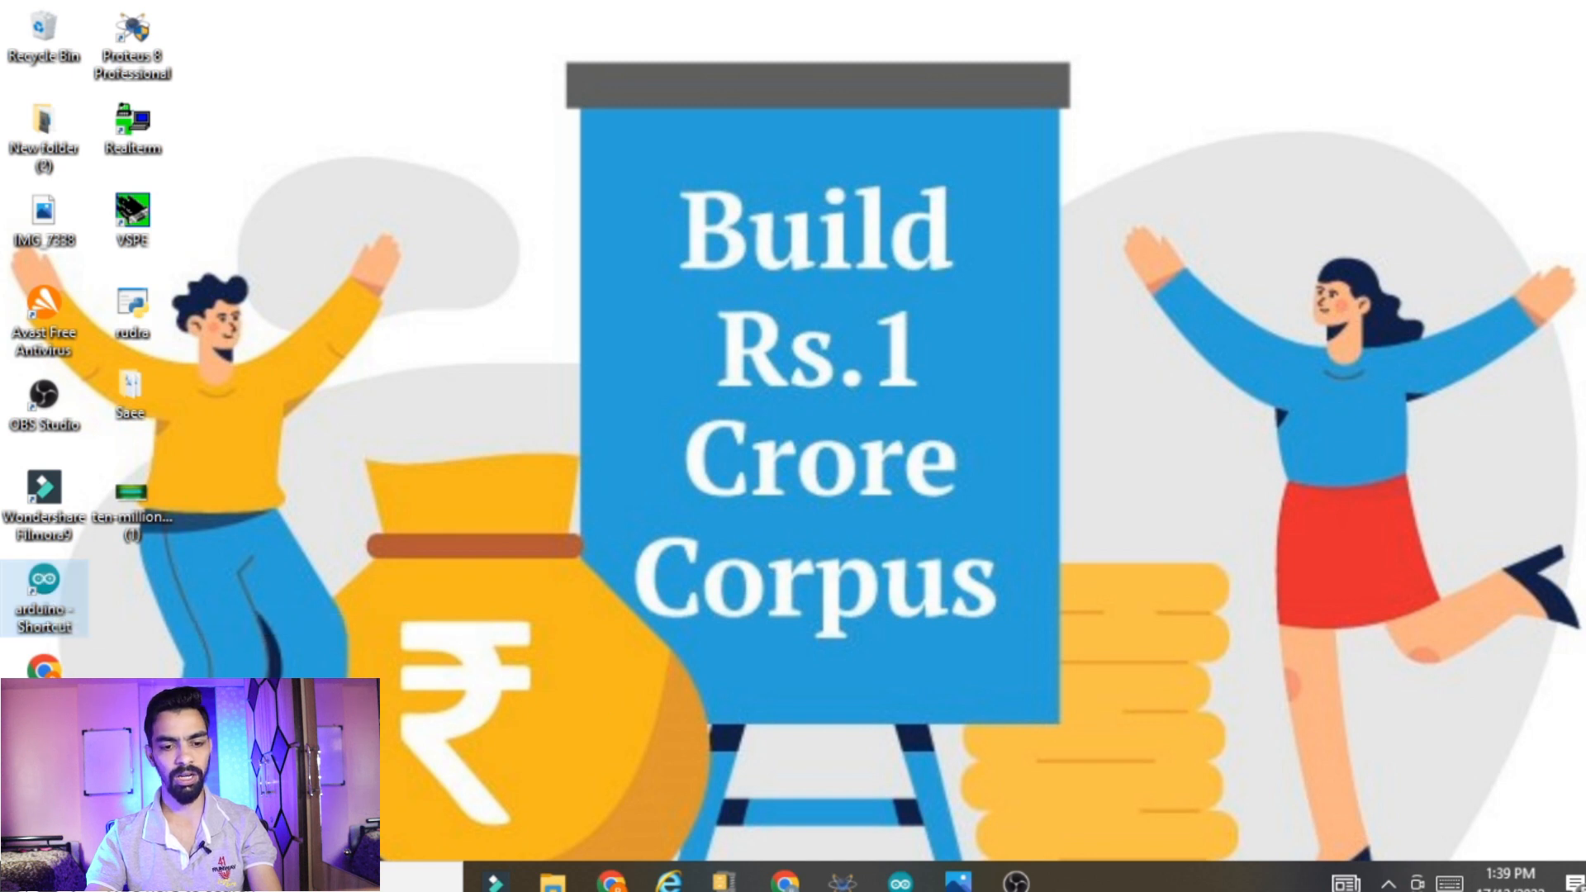
left_click(964, 877)
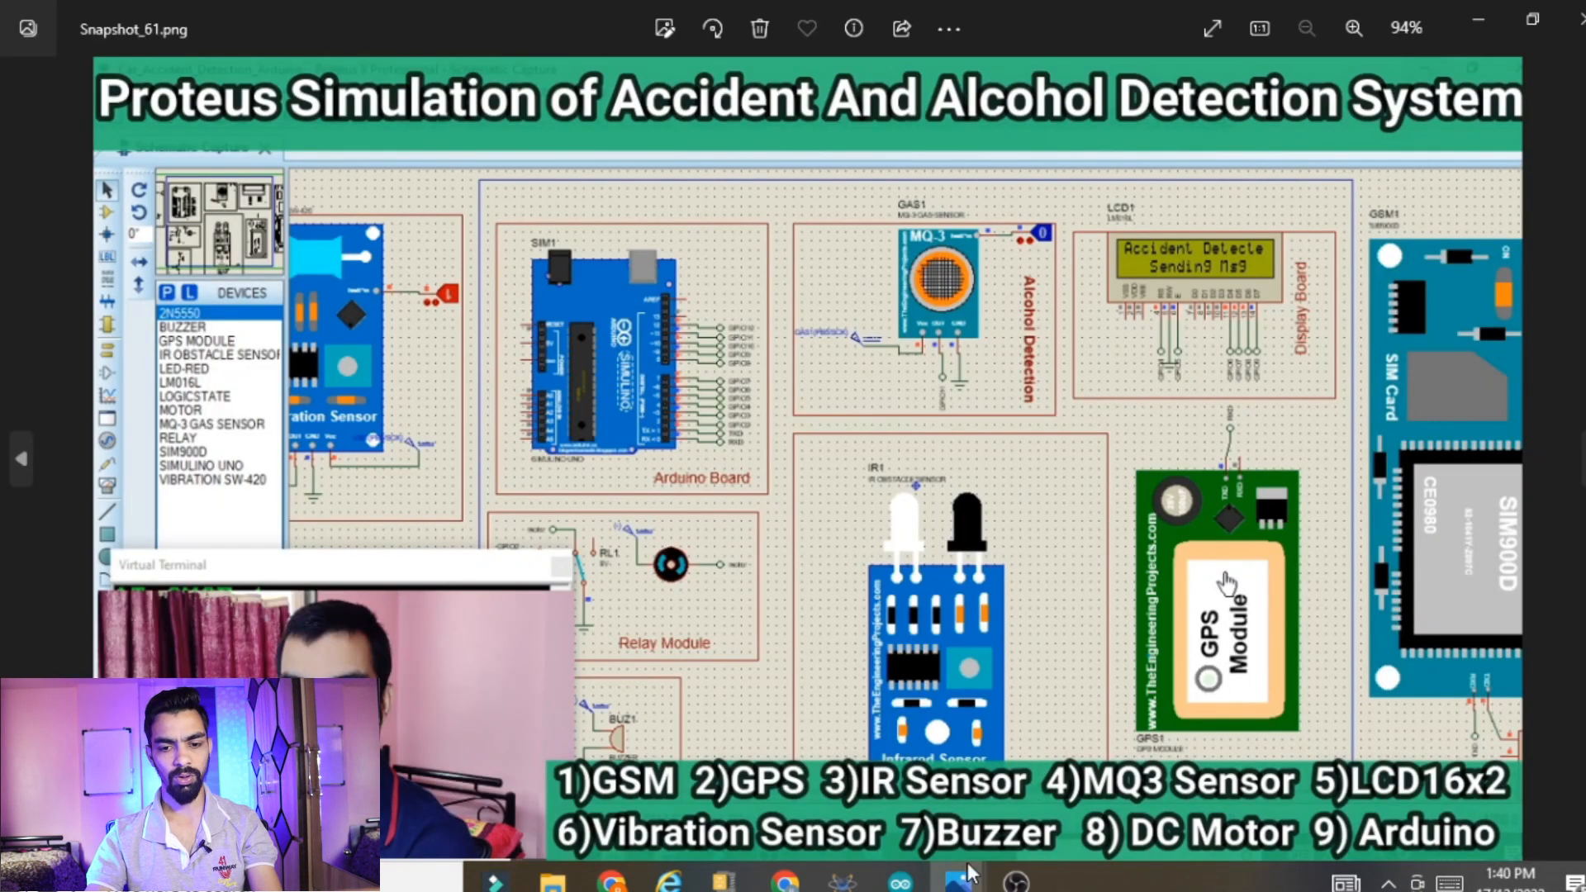
Leave the image viewer and bring up the arduino_code folder window in File Explorer
left_click(1478, 18)
left_click(1476, 11)
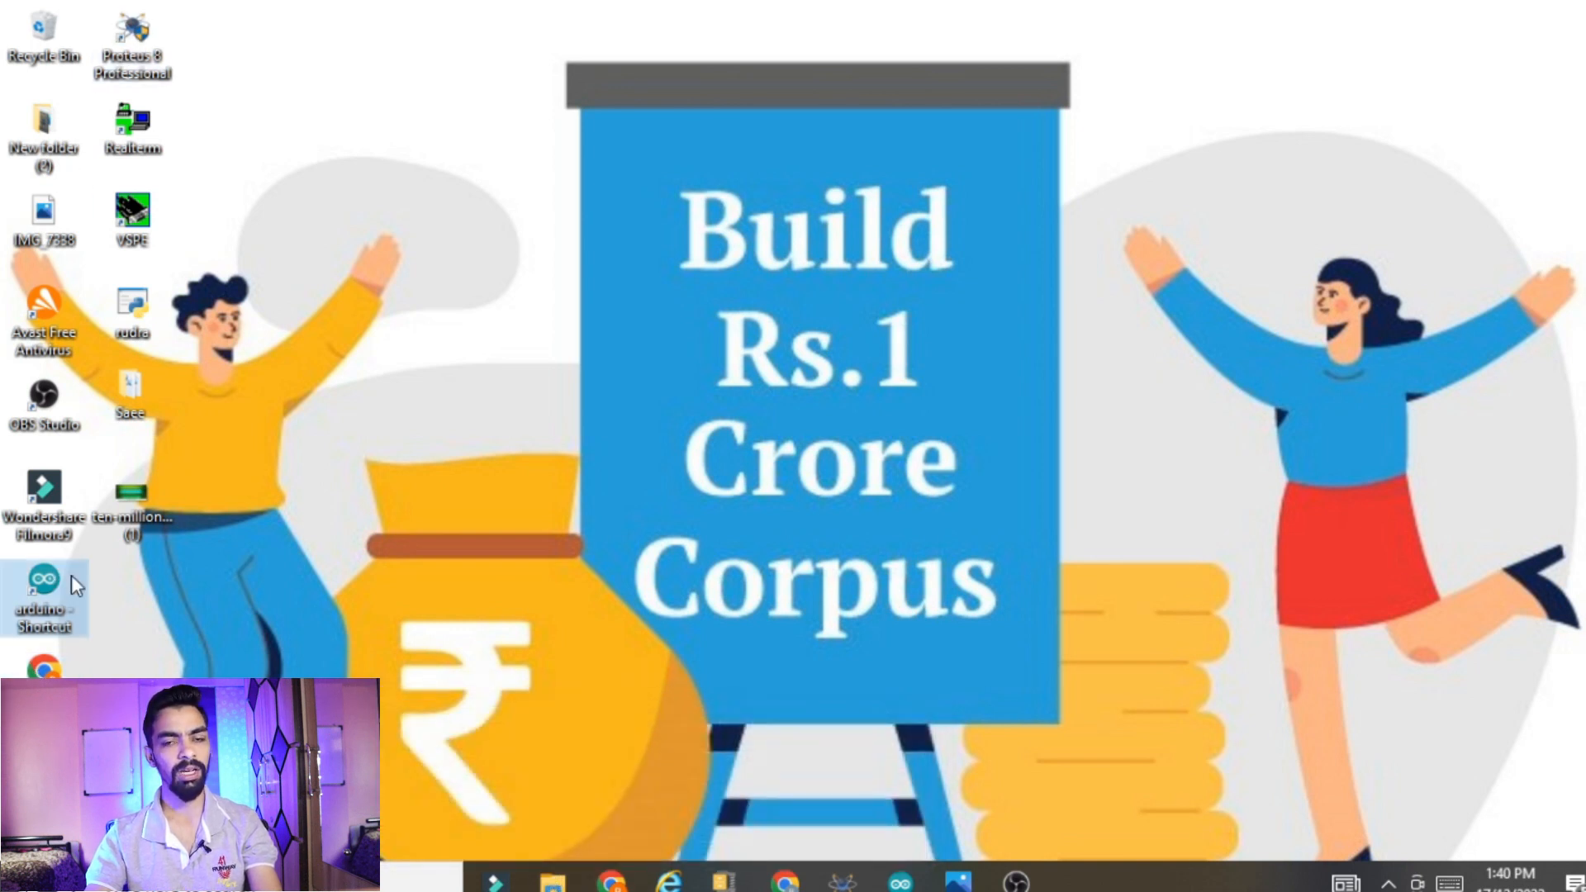
mouse_move(570, 884)
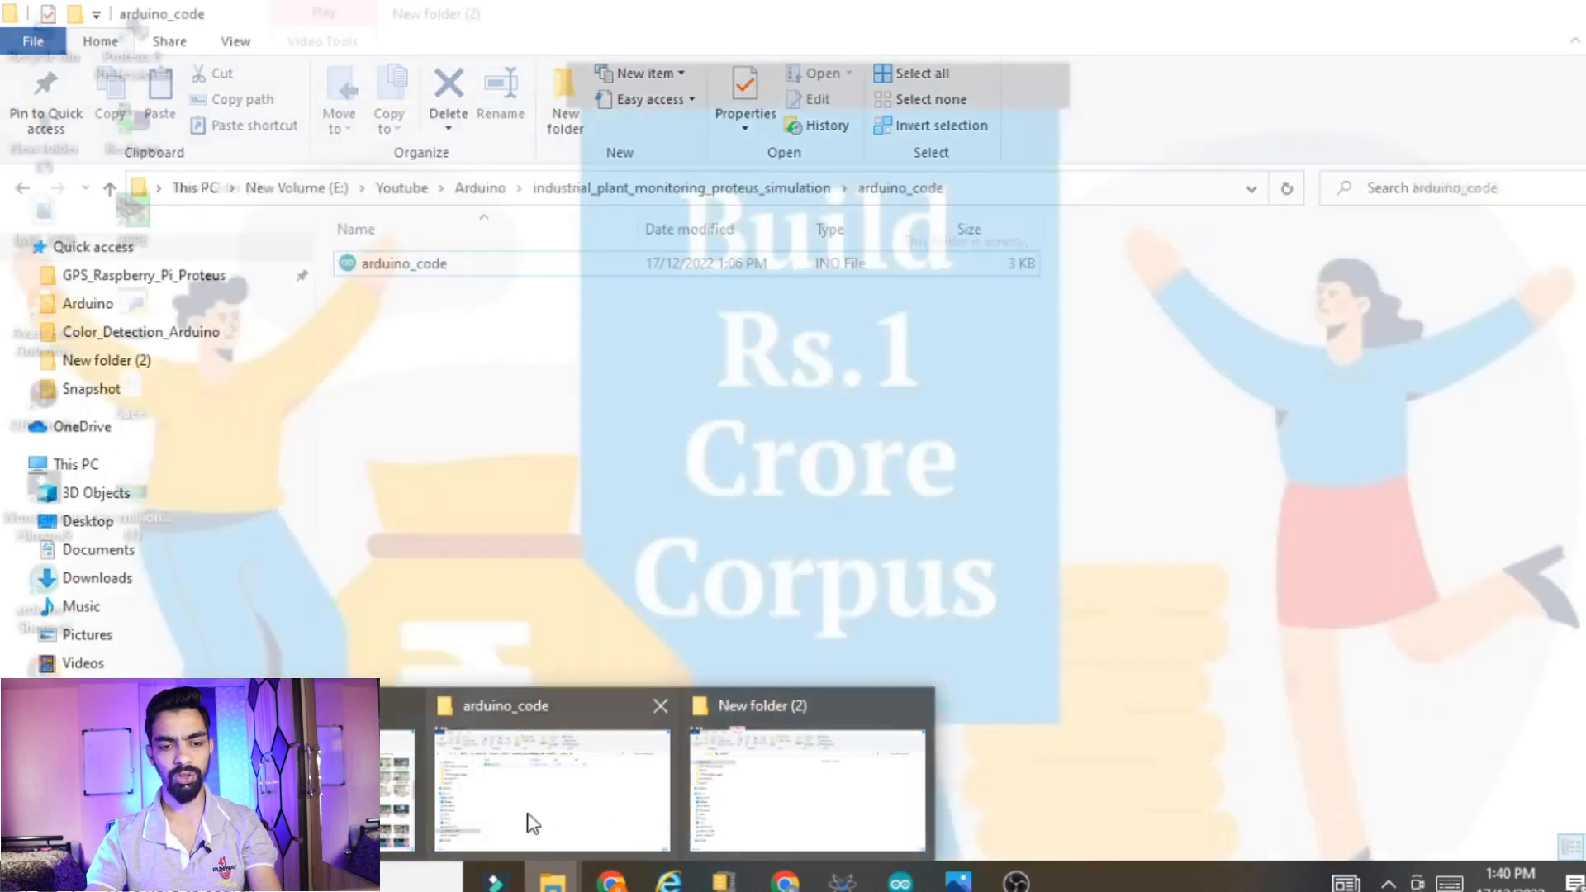
left_click(531, 821)
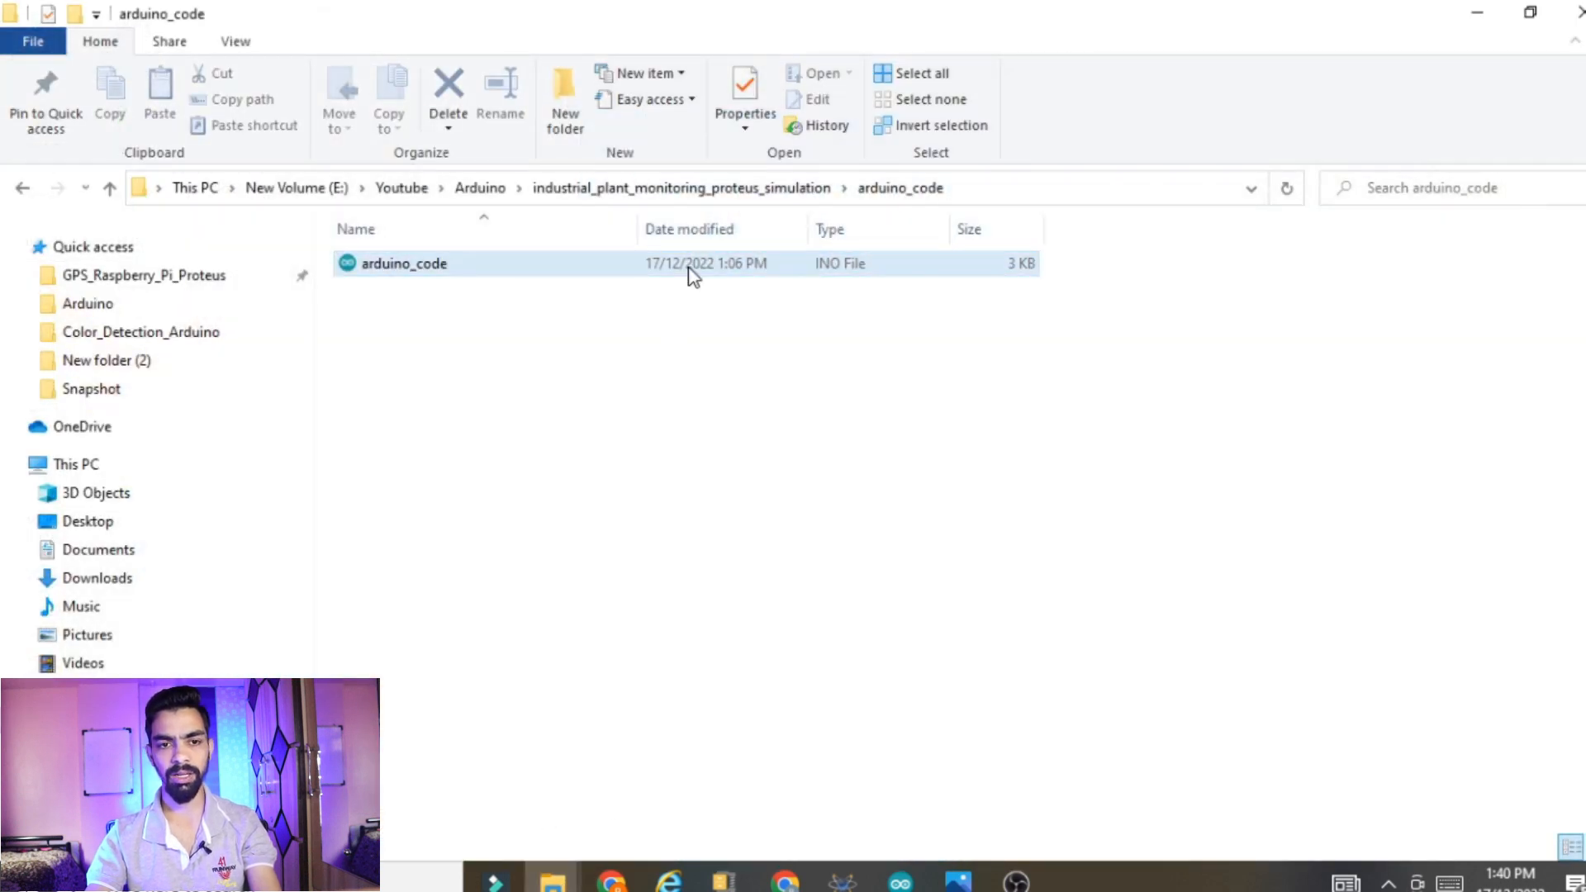
Go up to the Arduino folder, reopen industrial_plant_monitoring_proteus_simulation and point out its arduino_code and Proteus_simulation subfolders
left_click(603, 188)
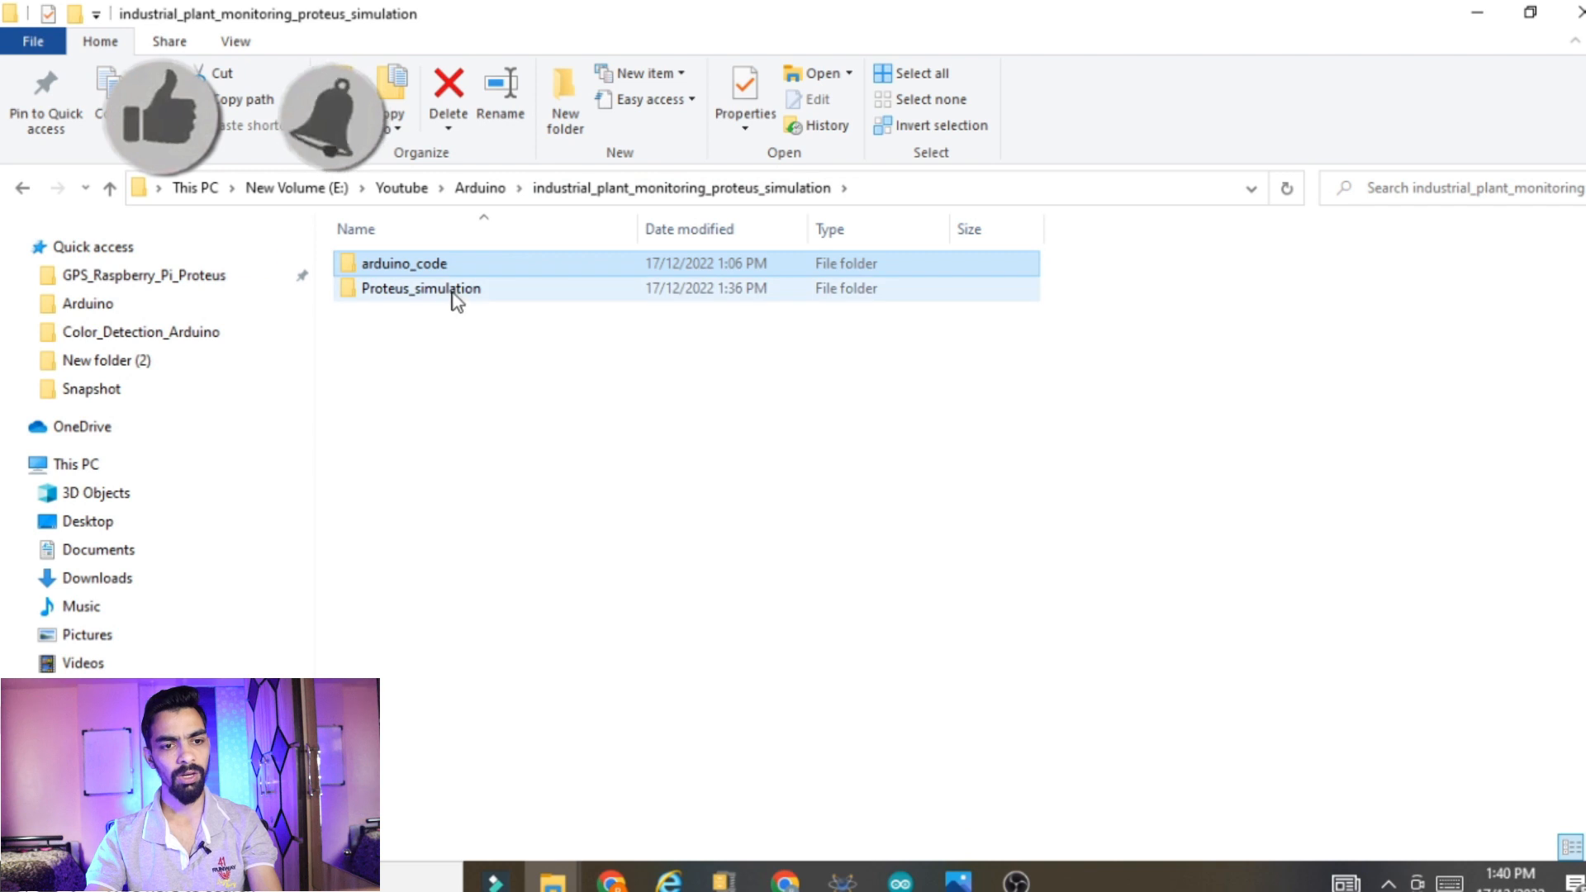
left_click(480, 189)
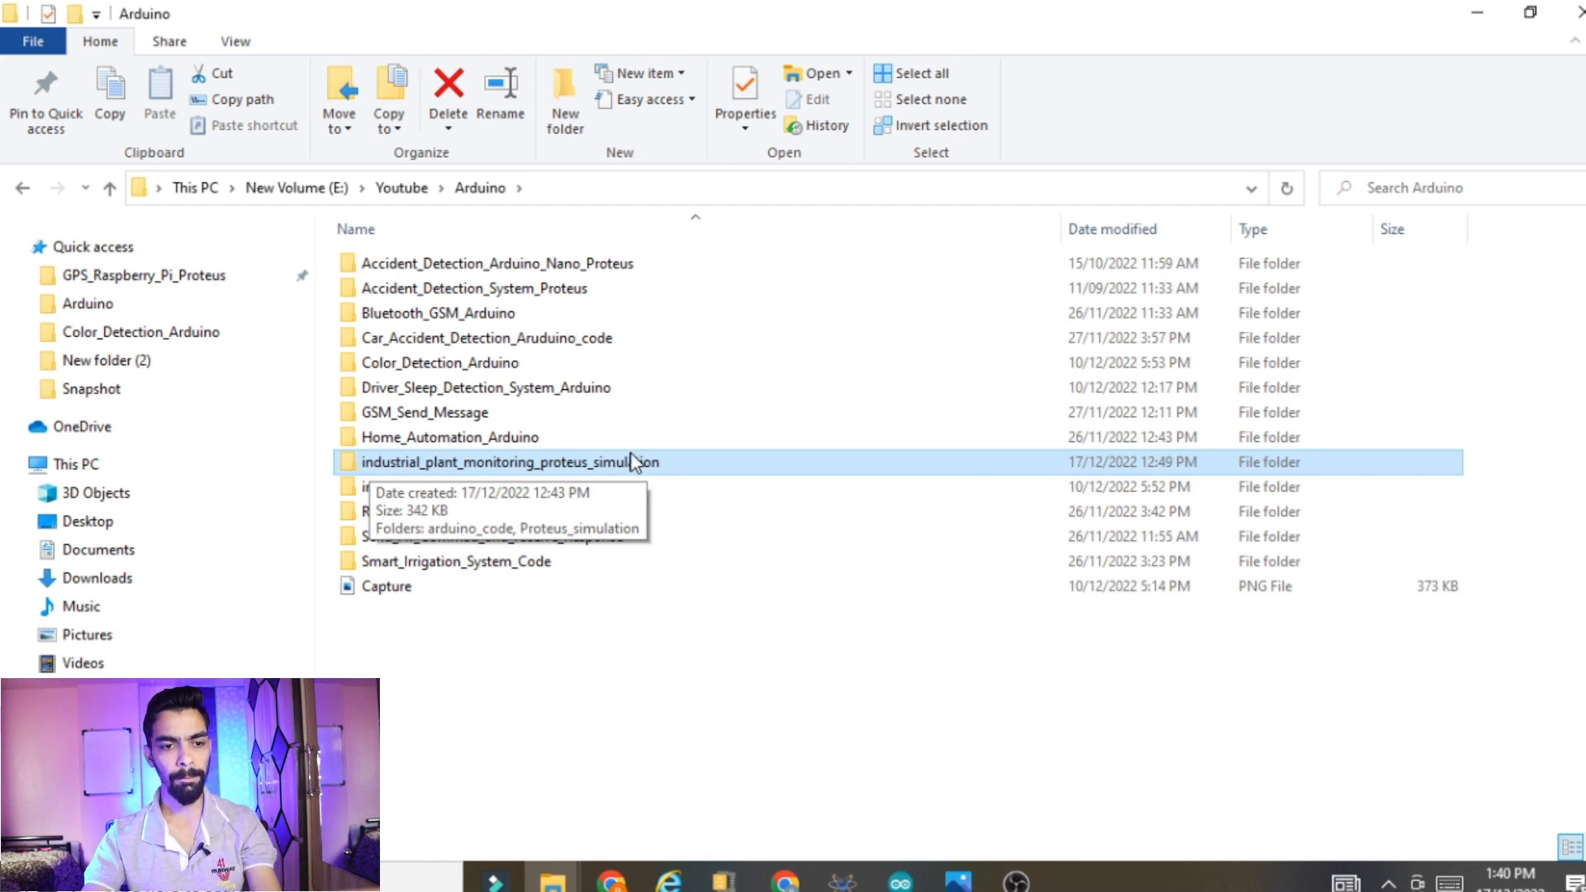
double_click(398, 463)
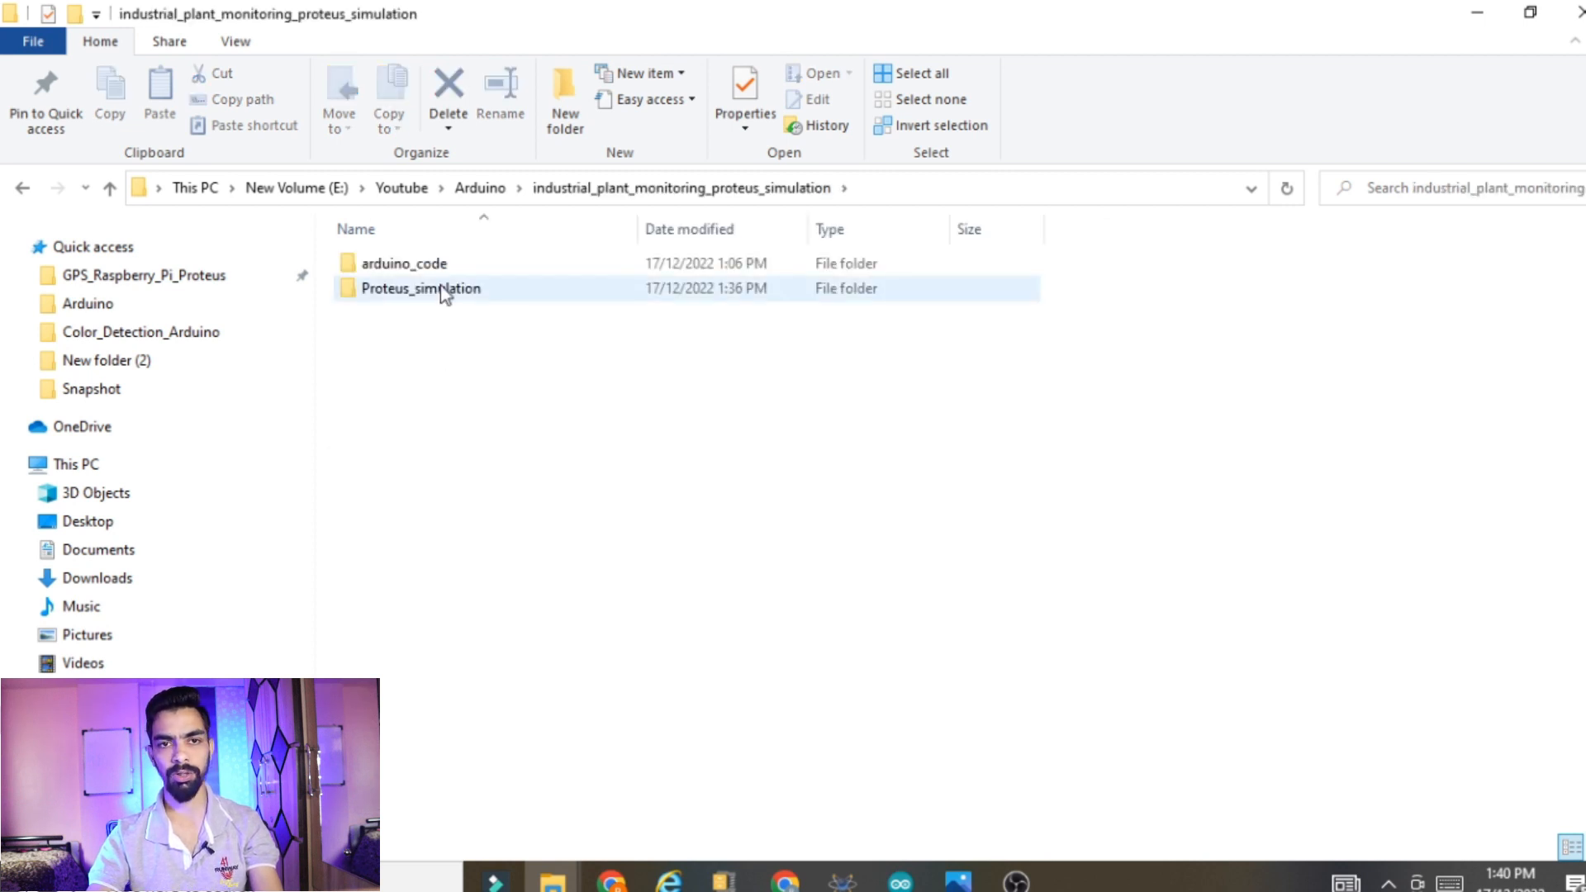
left_click(409, 265)
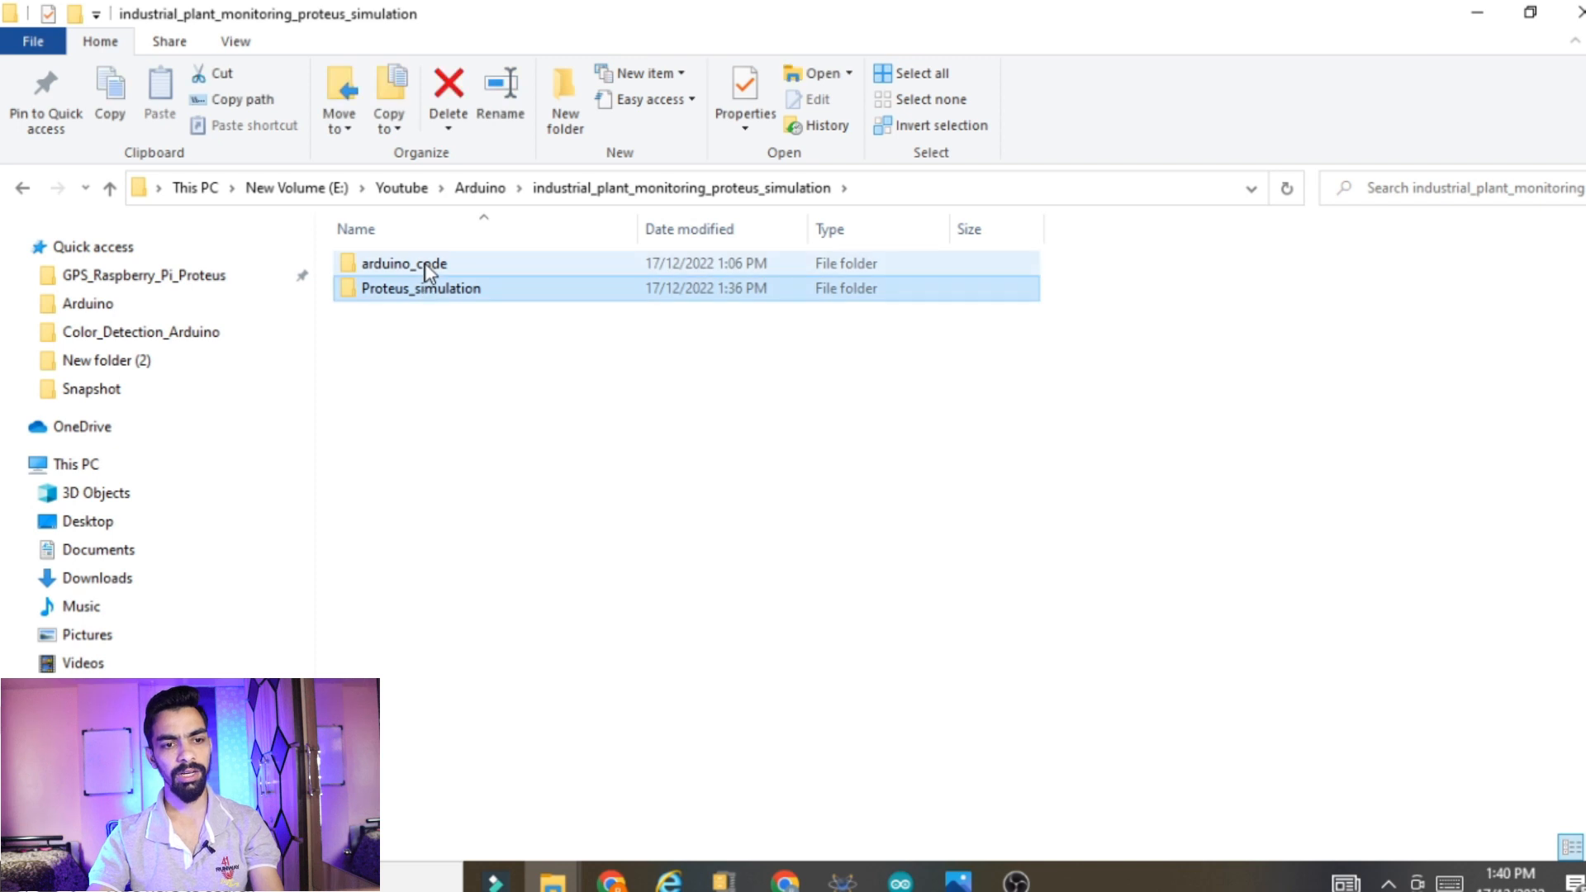
left_click(417, 295)
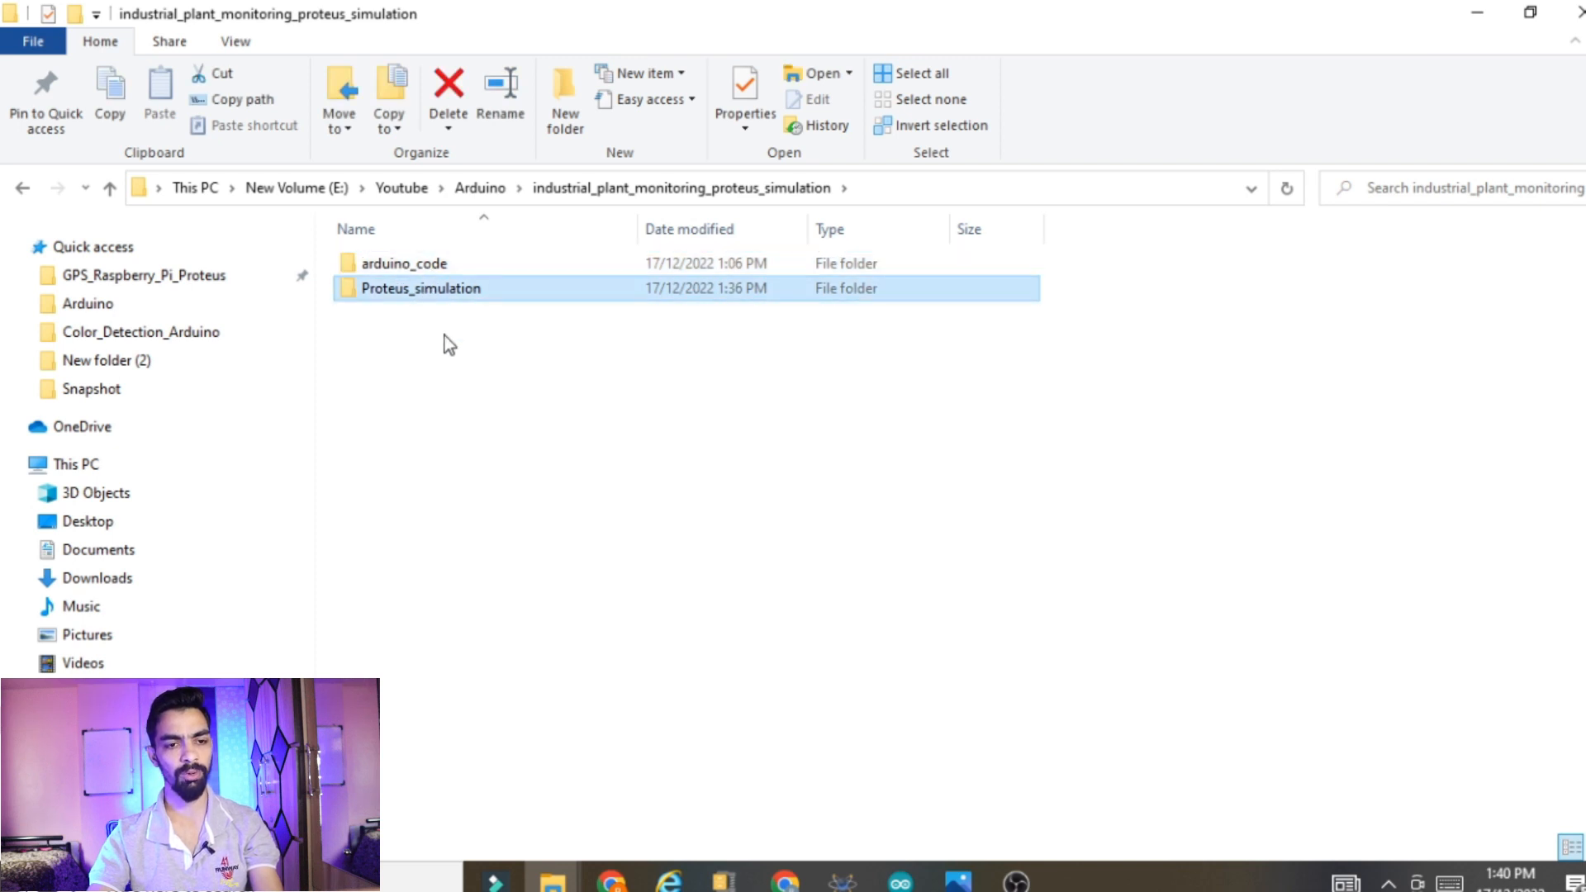
Open the Proteus_simulation folder and point out the Arduino_Library and GSM Library for Proteus folders
double_click(418, 289)
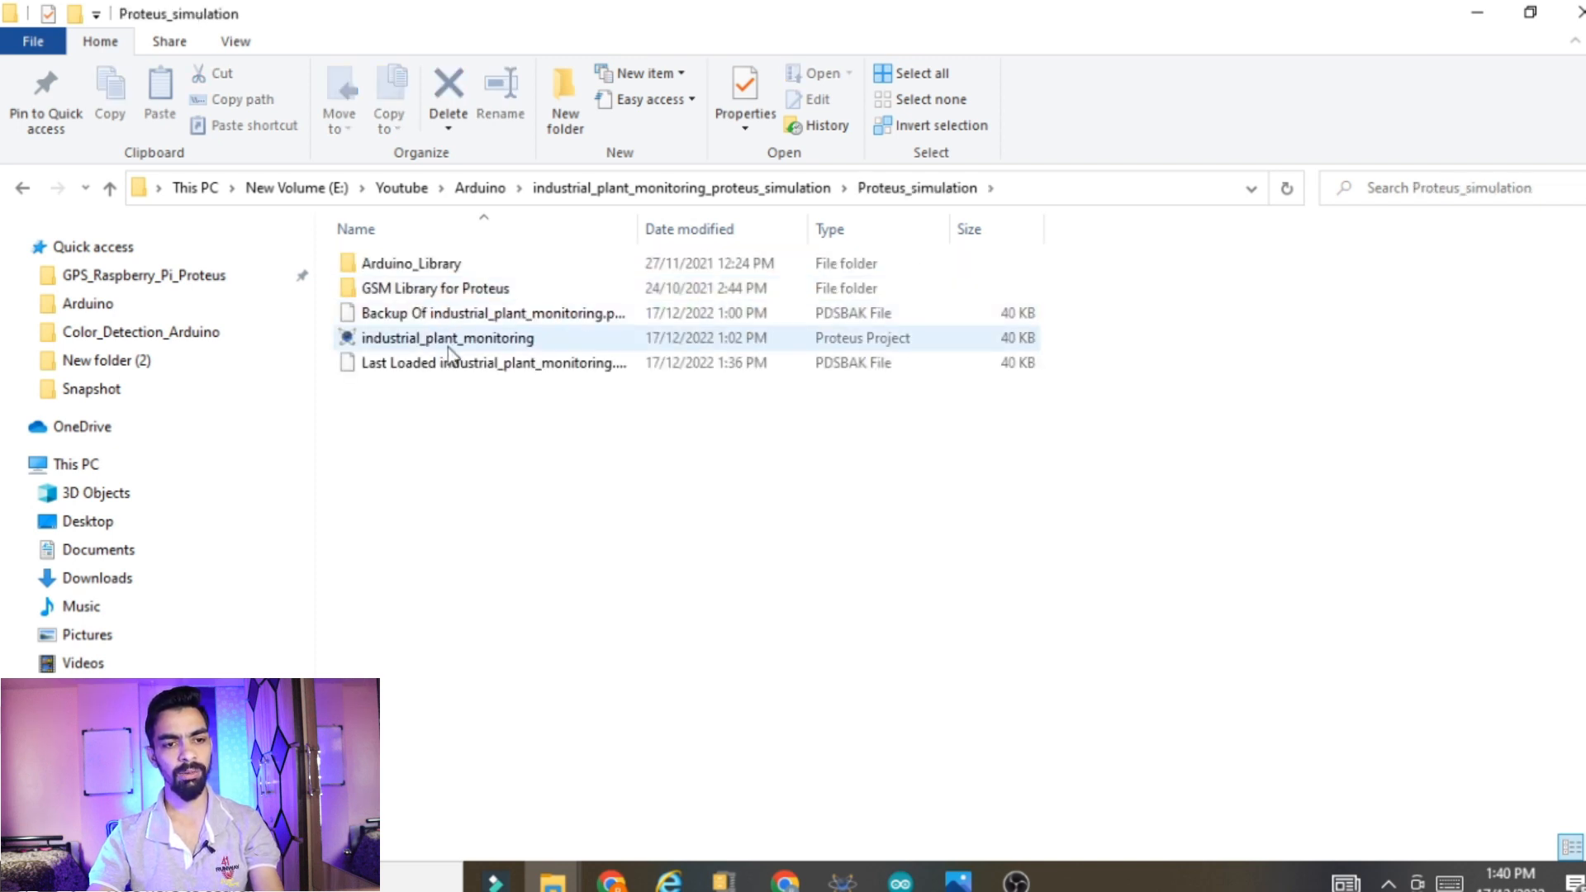
left_click(420, 264)
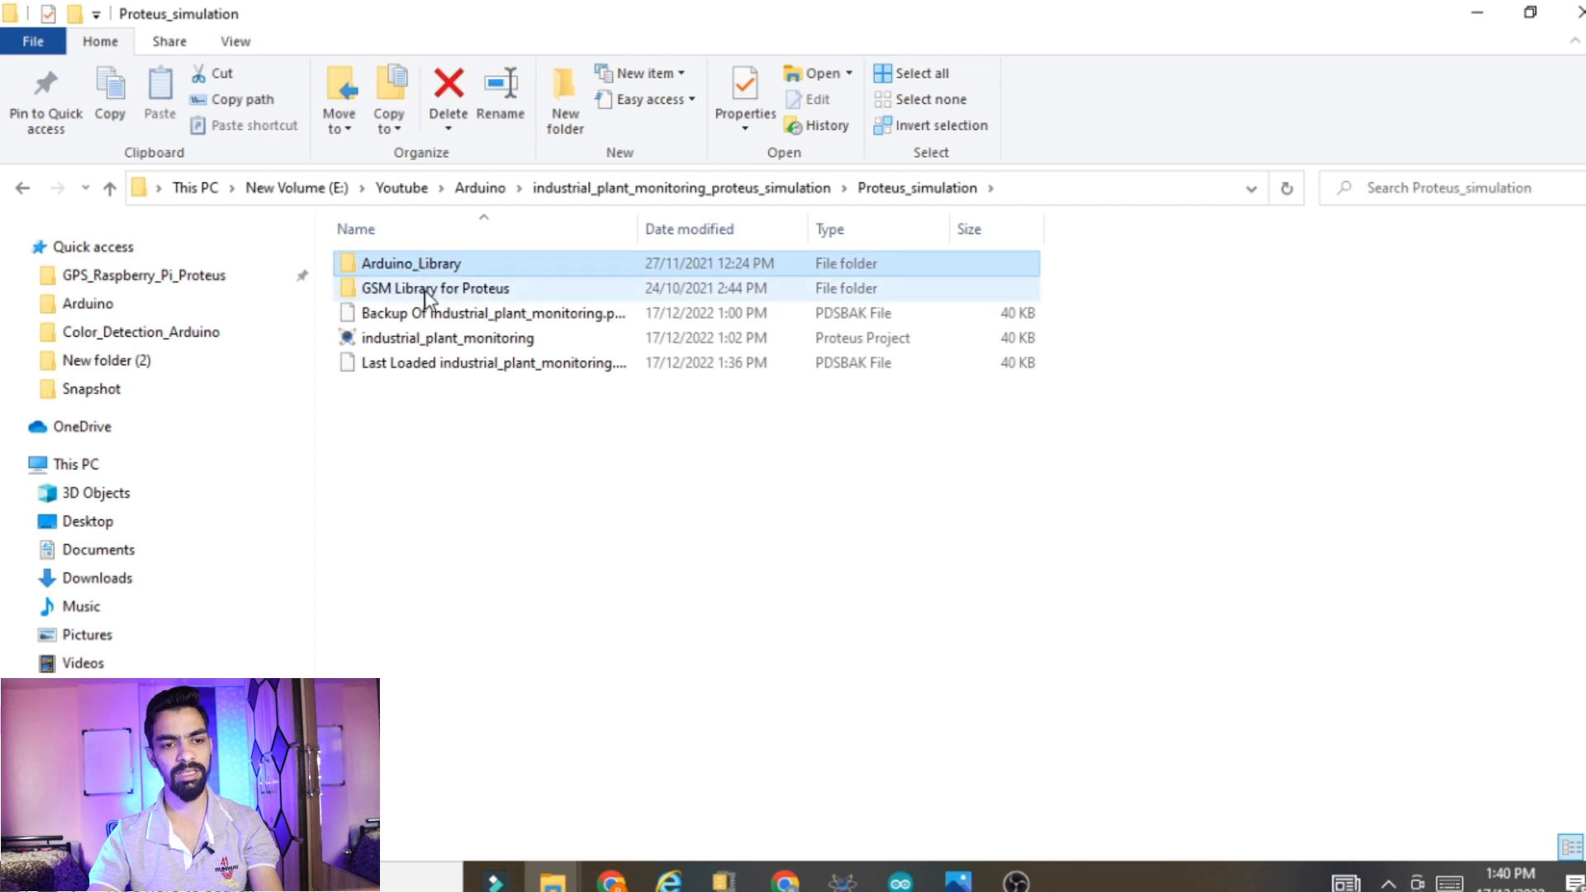
left_click(428, 291)
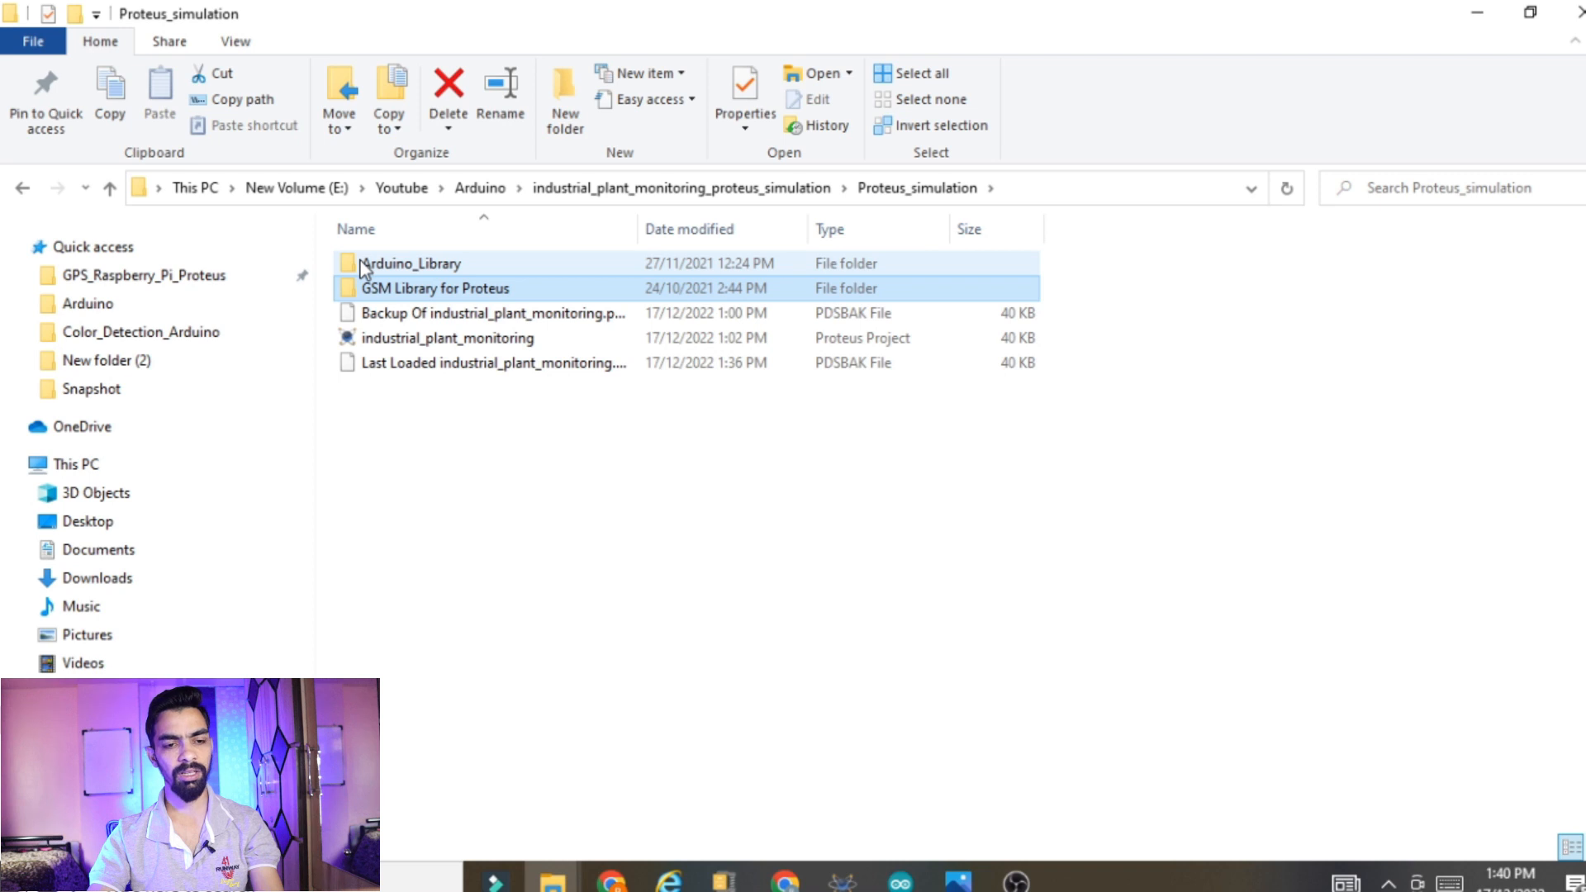
left_click(490, 522)
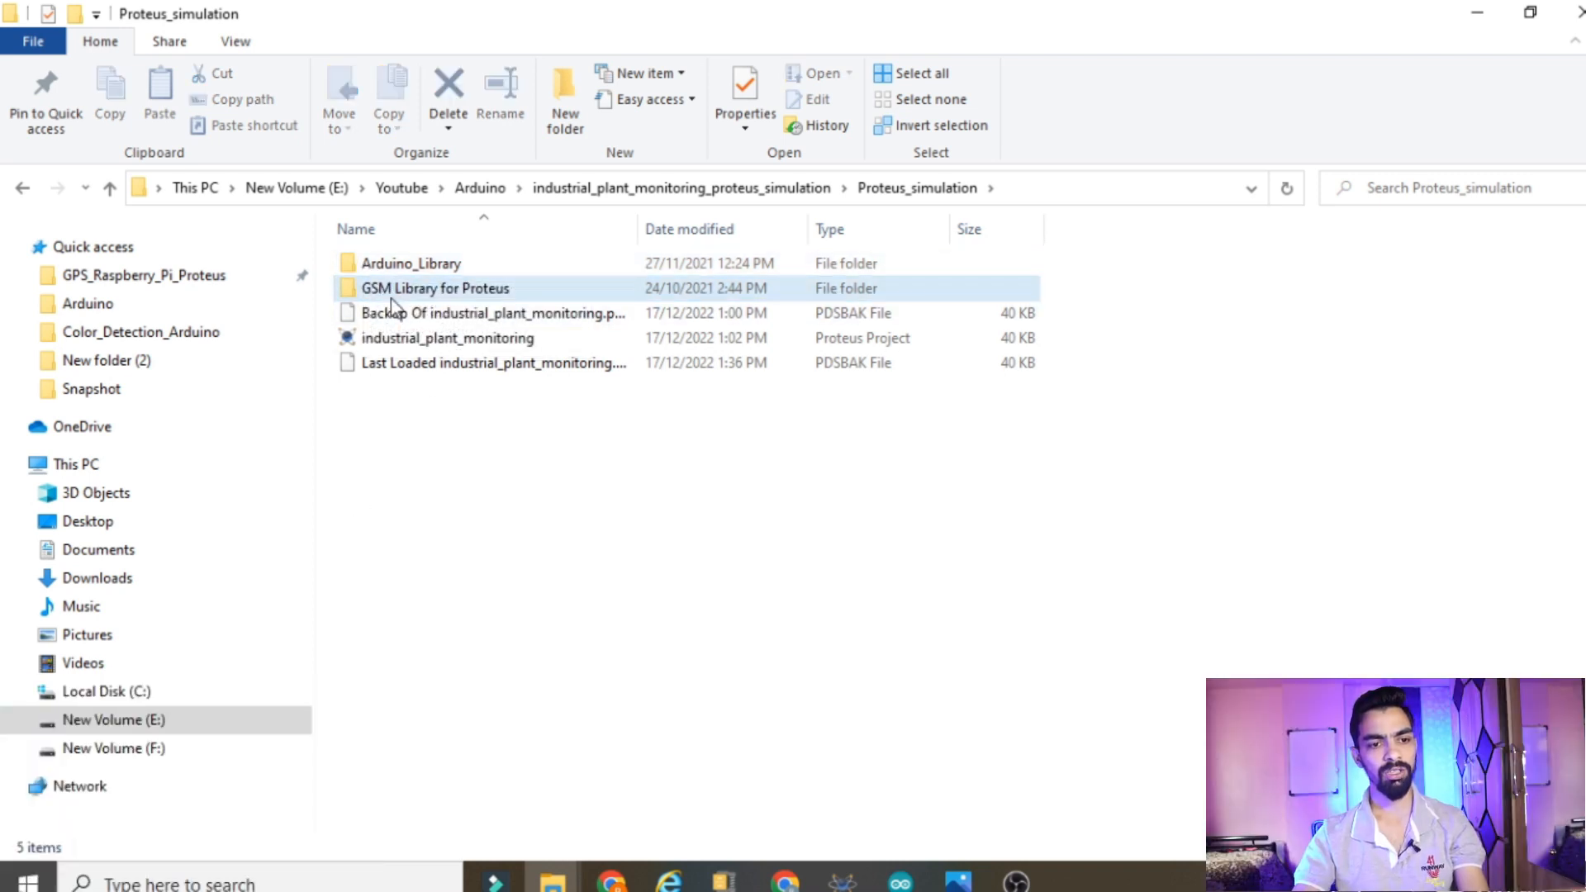
Copy all three GSMLibraryTEP files from the GSM Library for Proteus folder
double_click(370, 292)
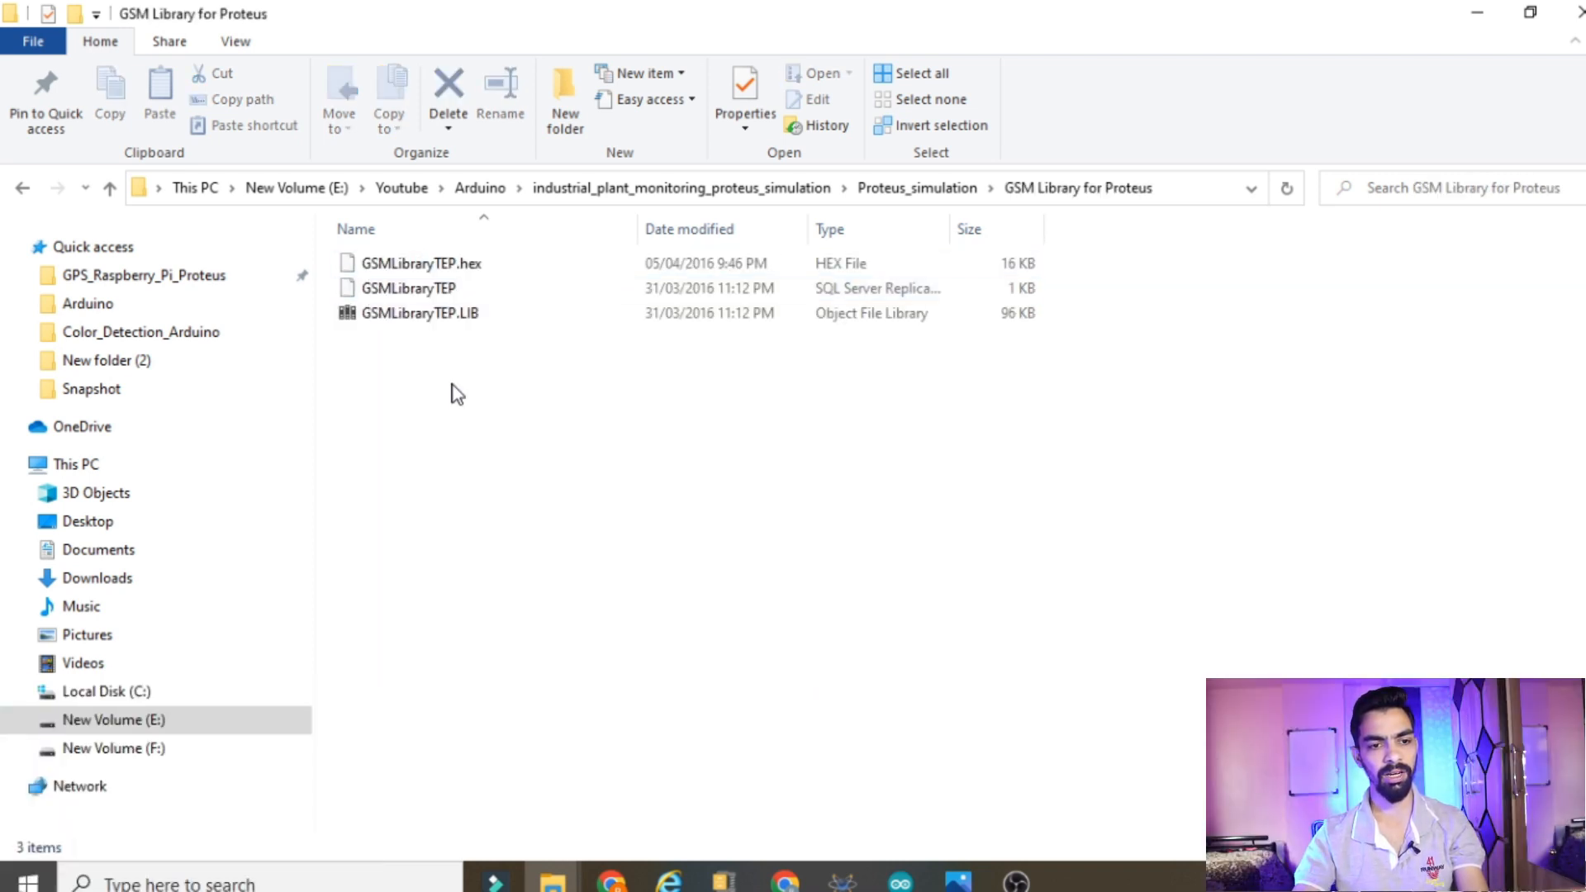
key("ctrl+a")
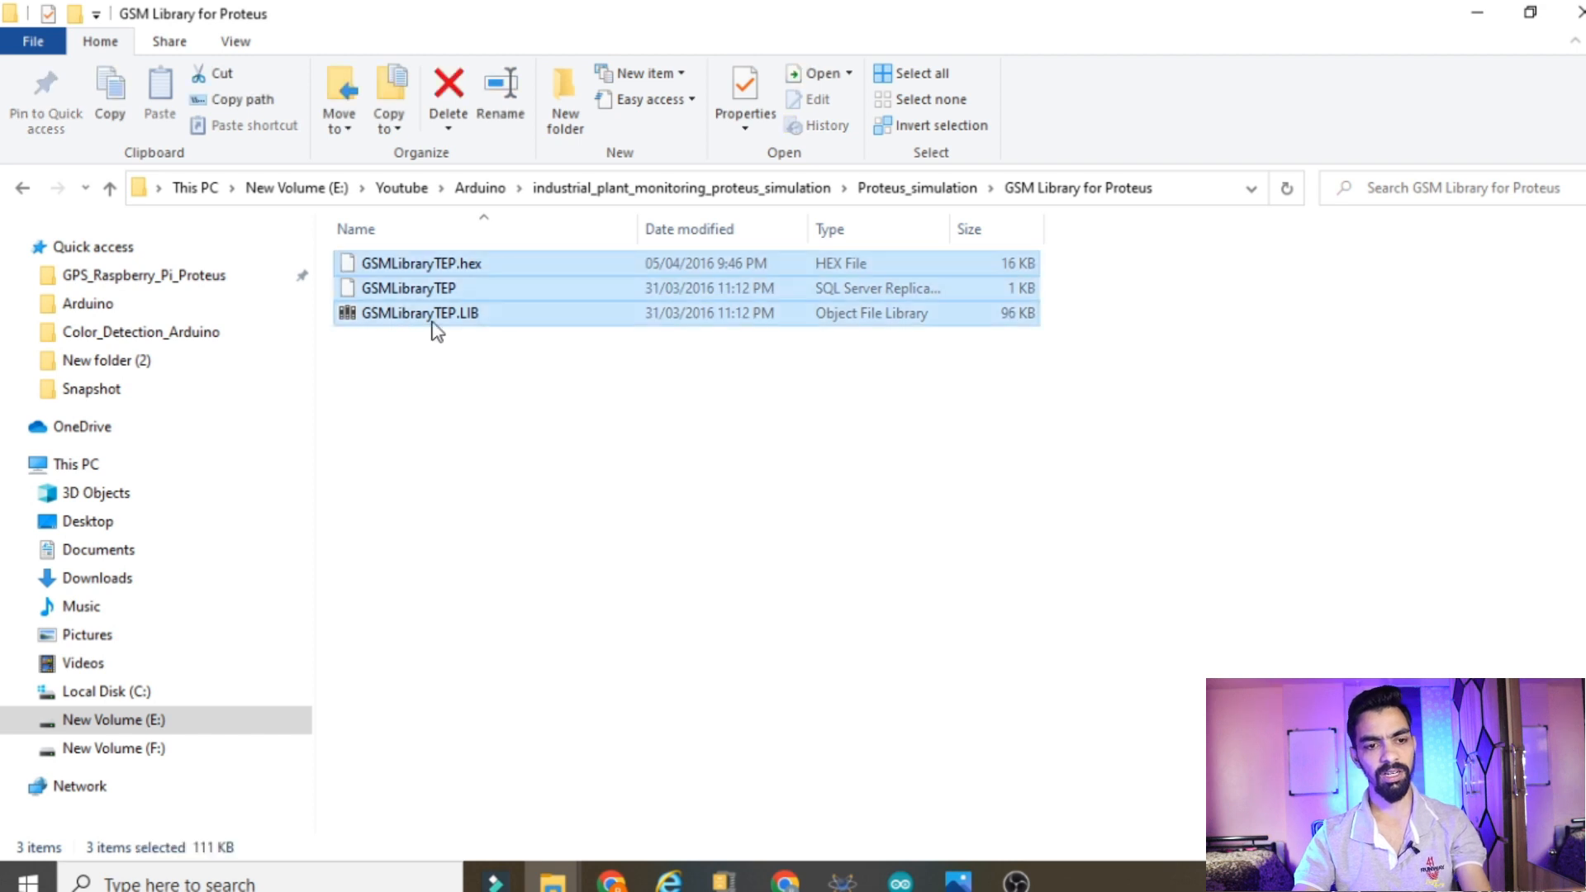
right_click(413, 274)
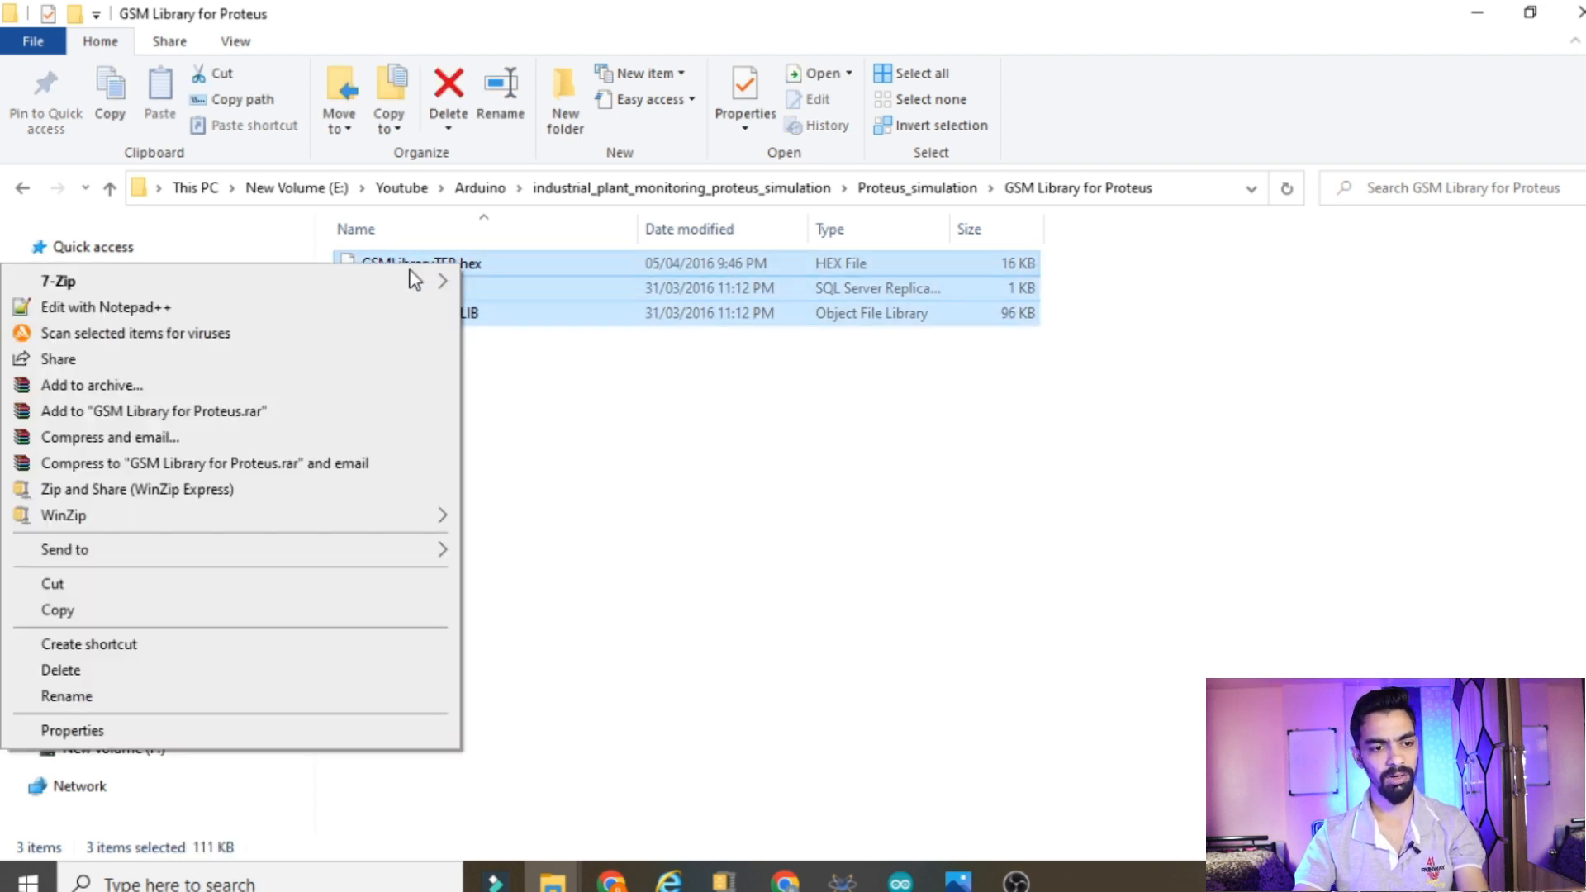
left_click(91, 611)
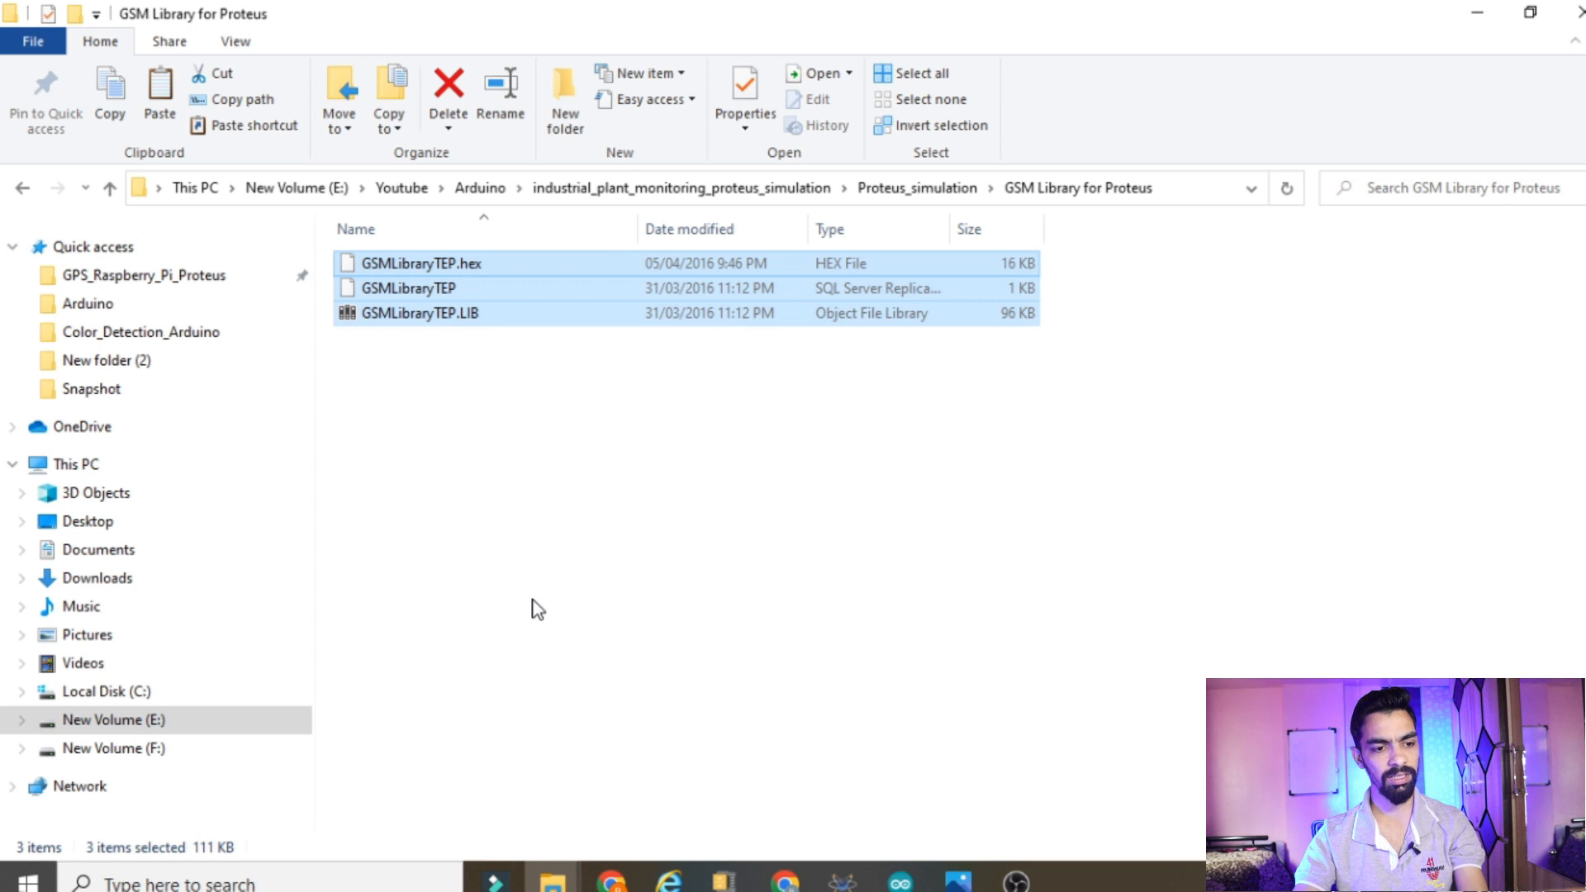
In a new File Explorer window, open Proteus 8 Professional under Labcenter Electronics in Program Files (x86) on drive C
right_click(132, 719)
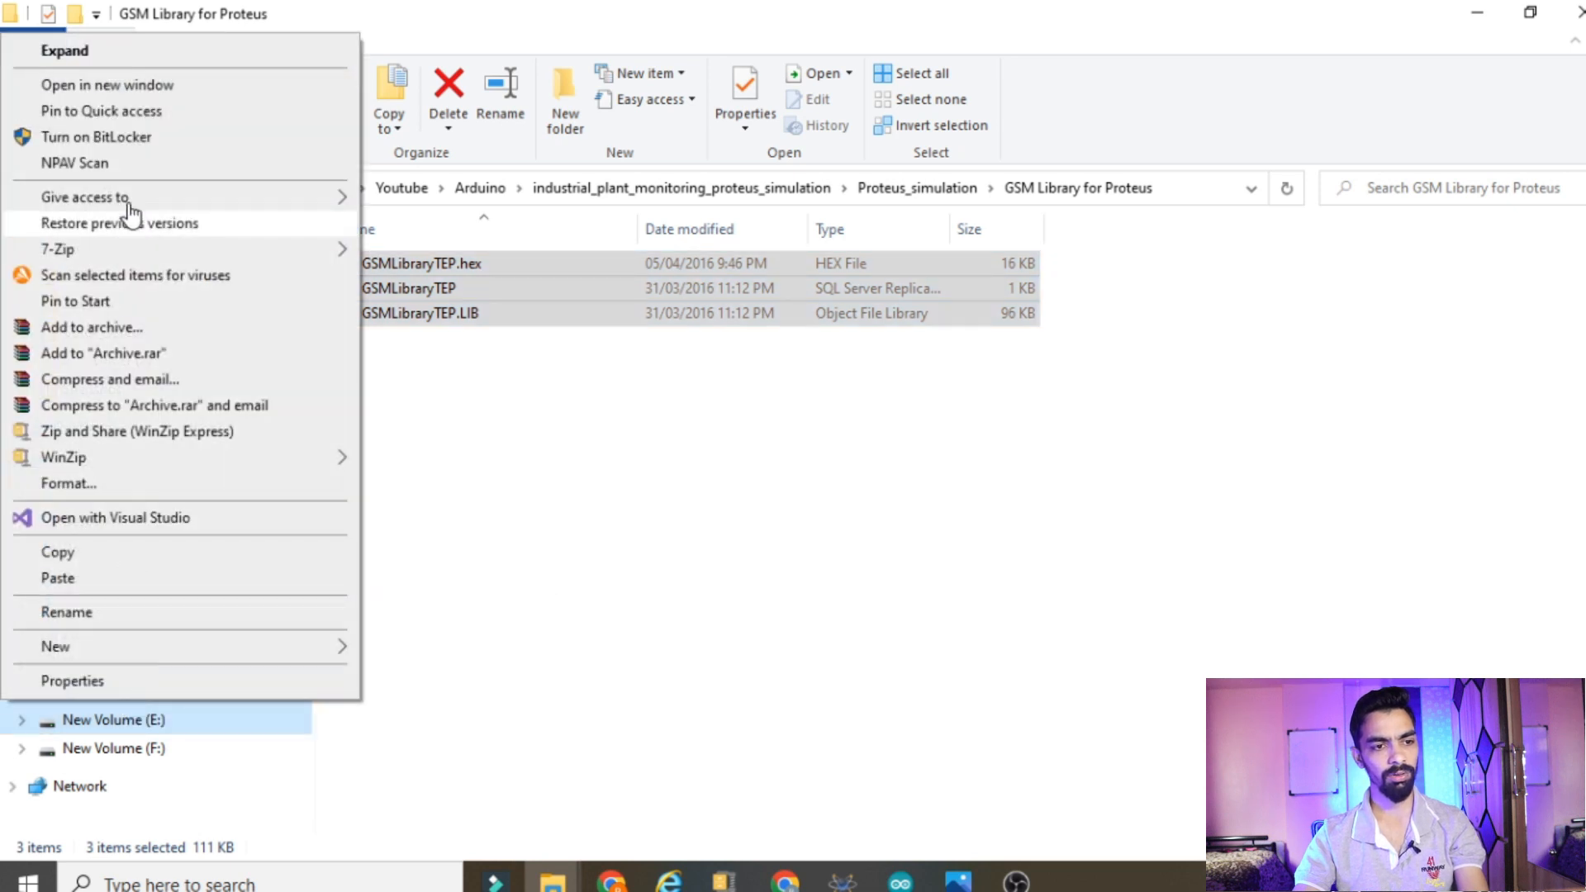
left_click(167, 87)
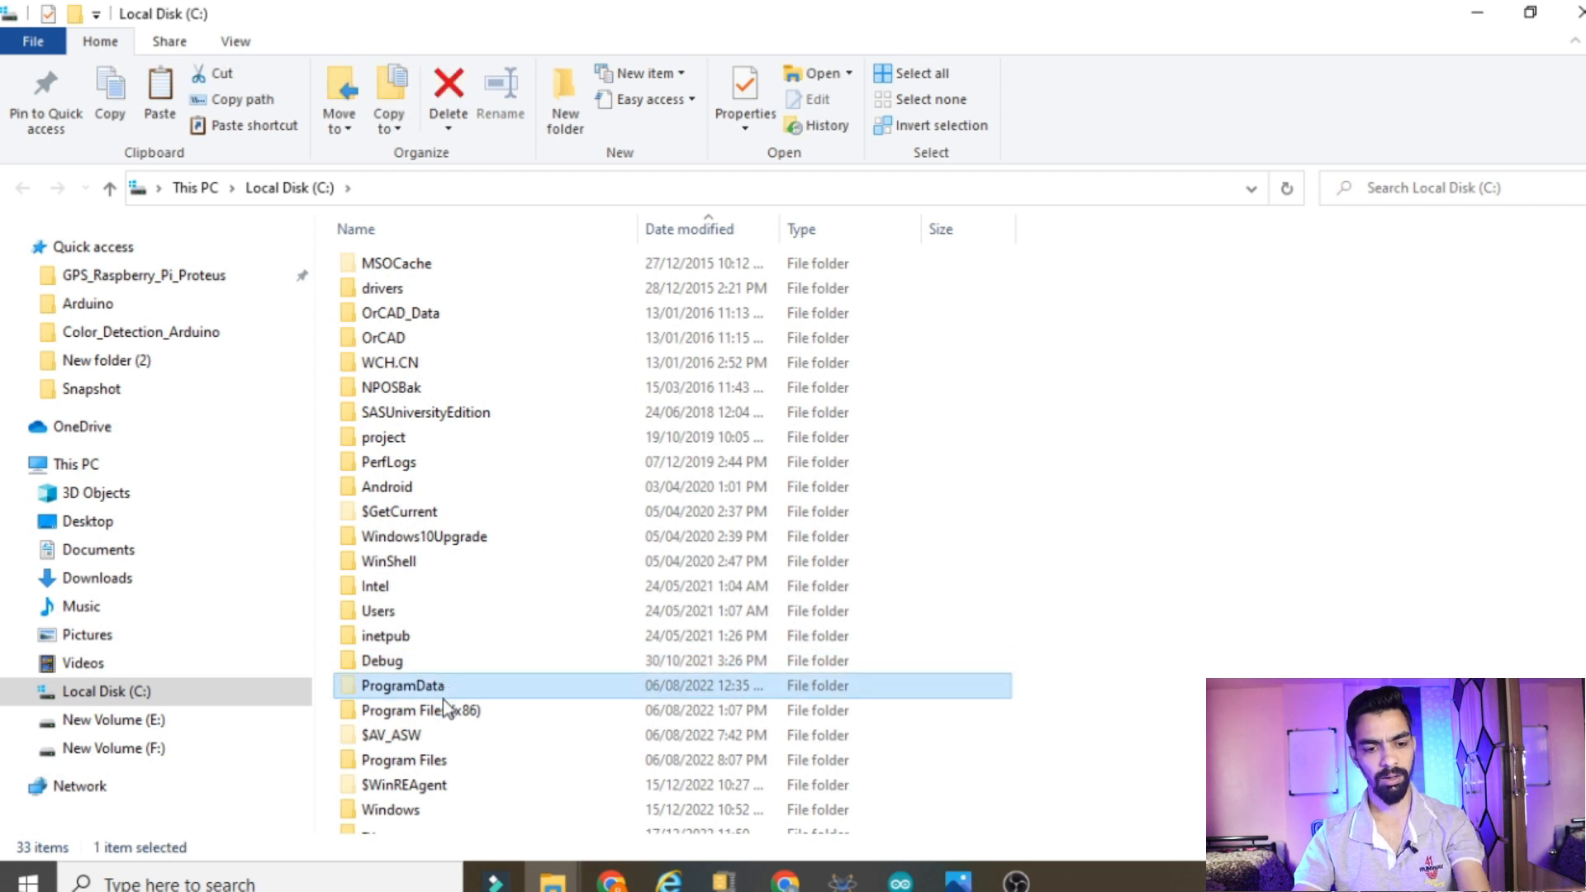
double_click(442, 715)
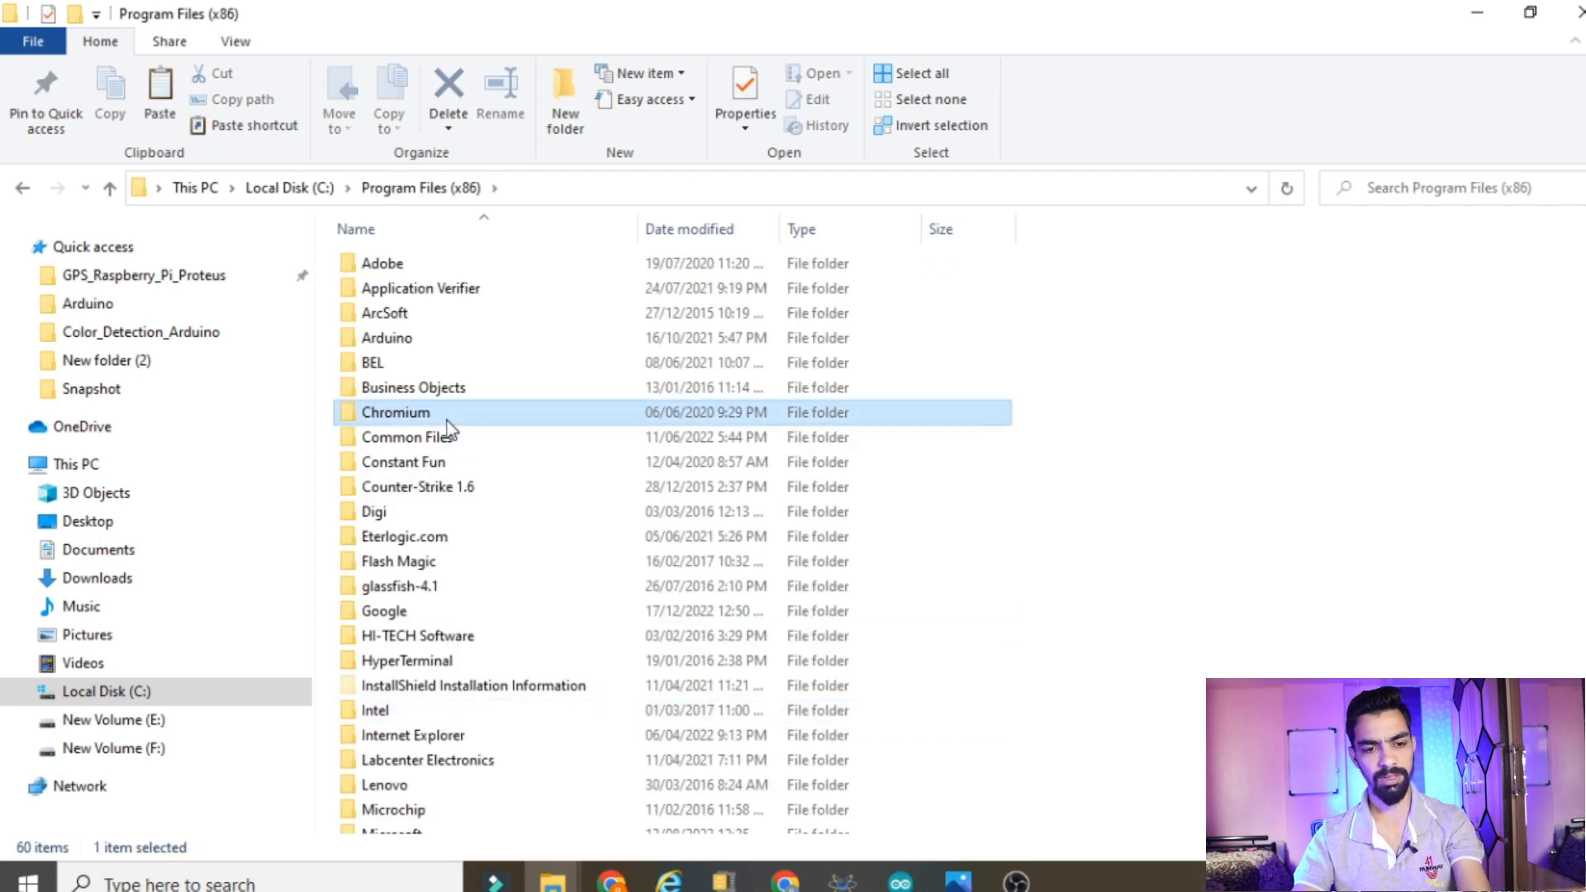
left_click(454, 764)
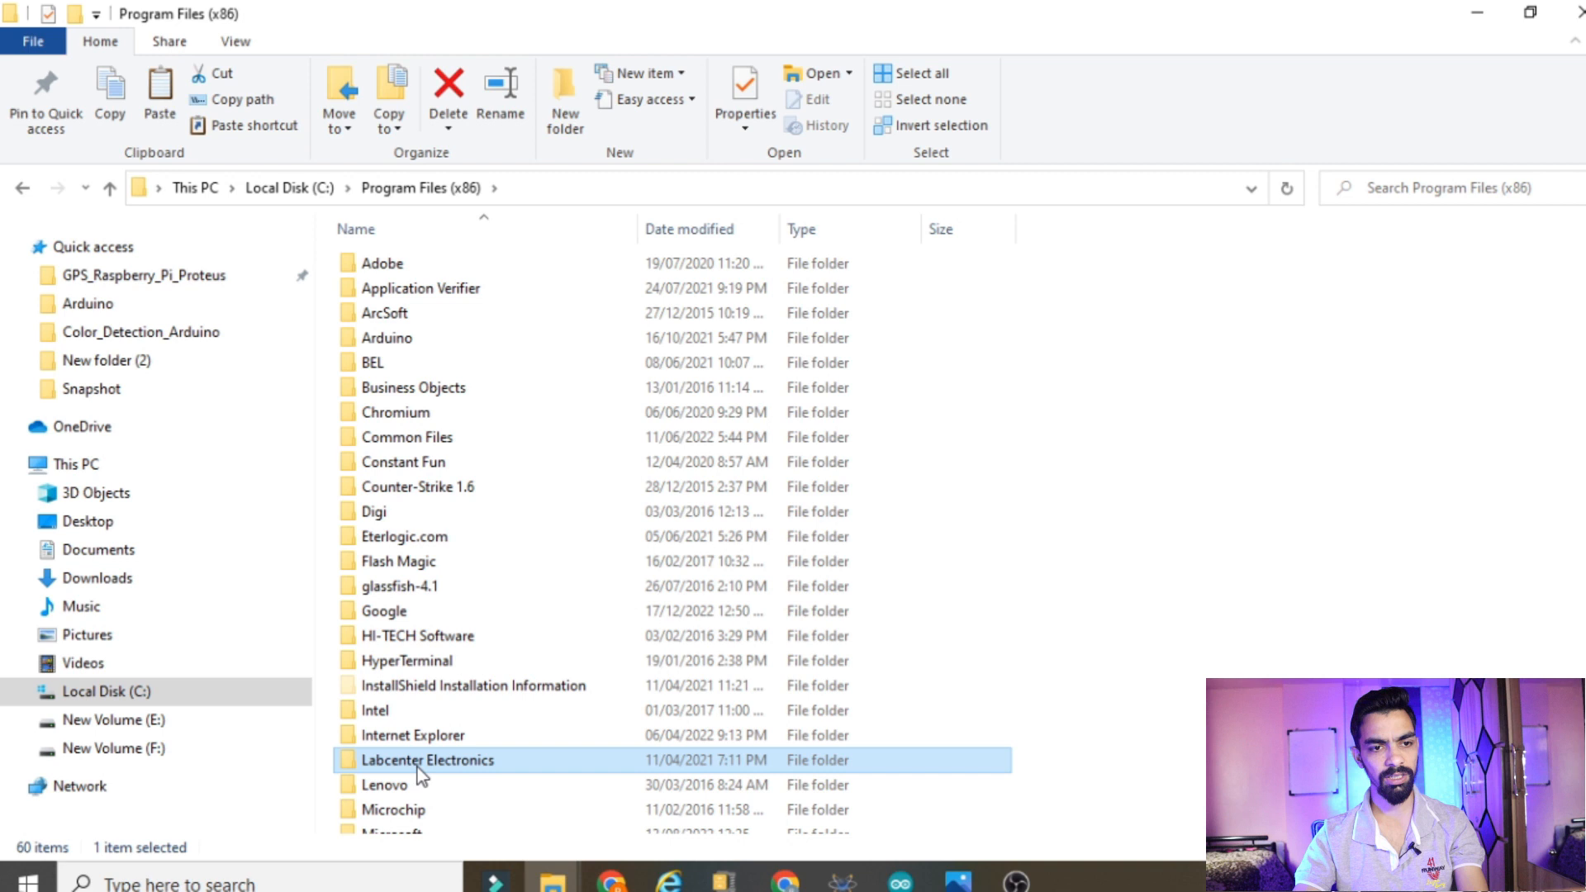
double_click(418, 762)
double_click(395, 289)
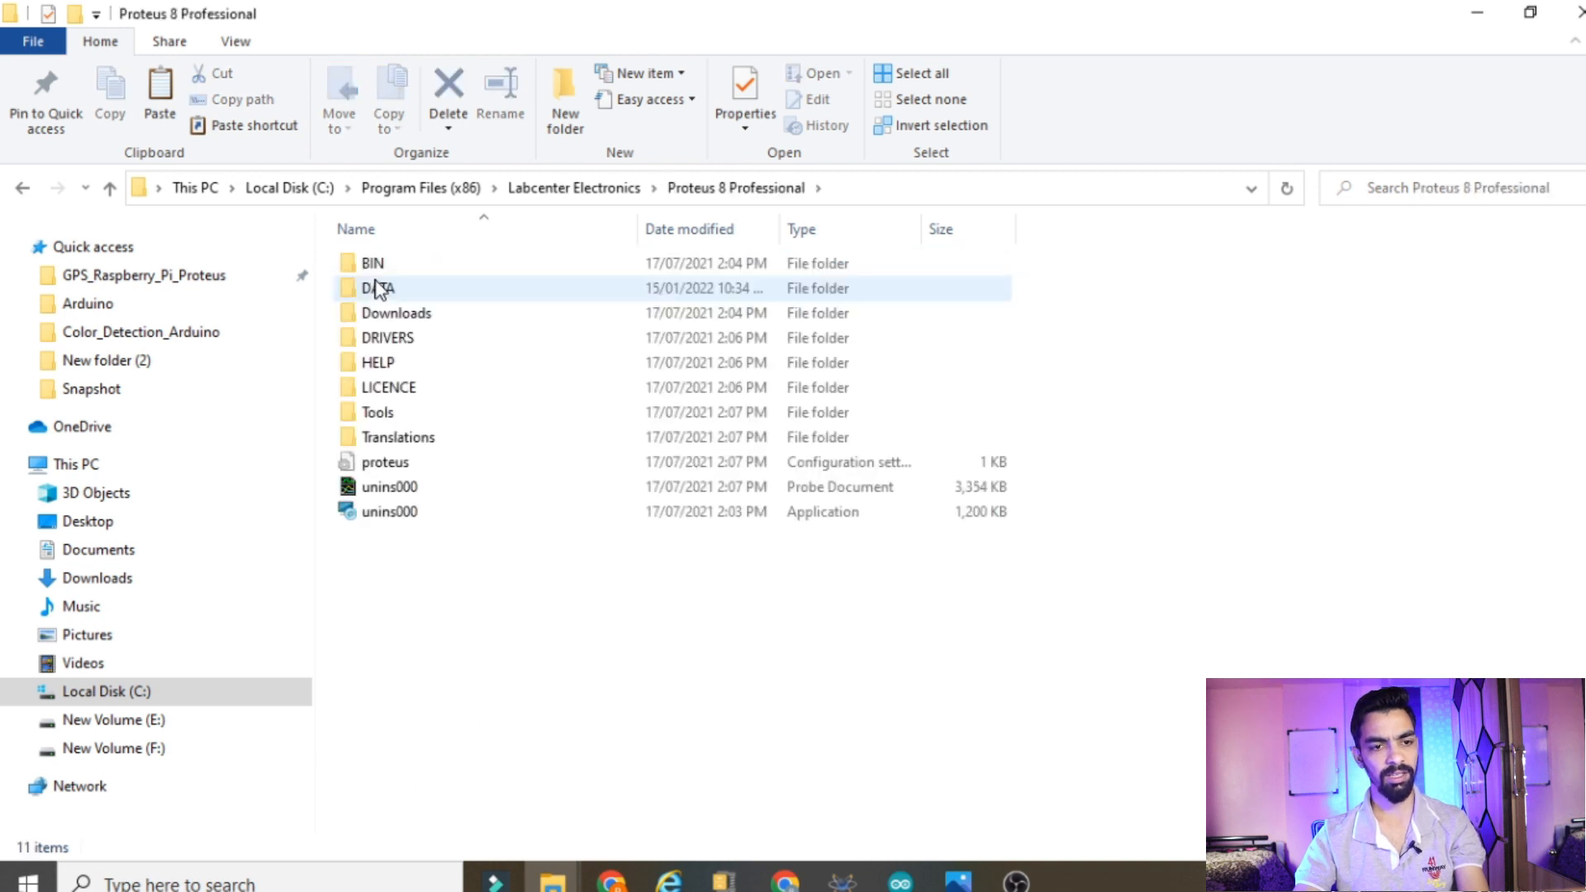
Open the LIBRARY folder inside DATA and try to paste the three GSM library files there
double_click(379, 290)
double_click(390, 289)
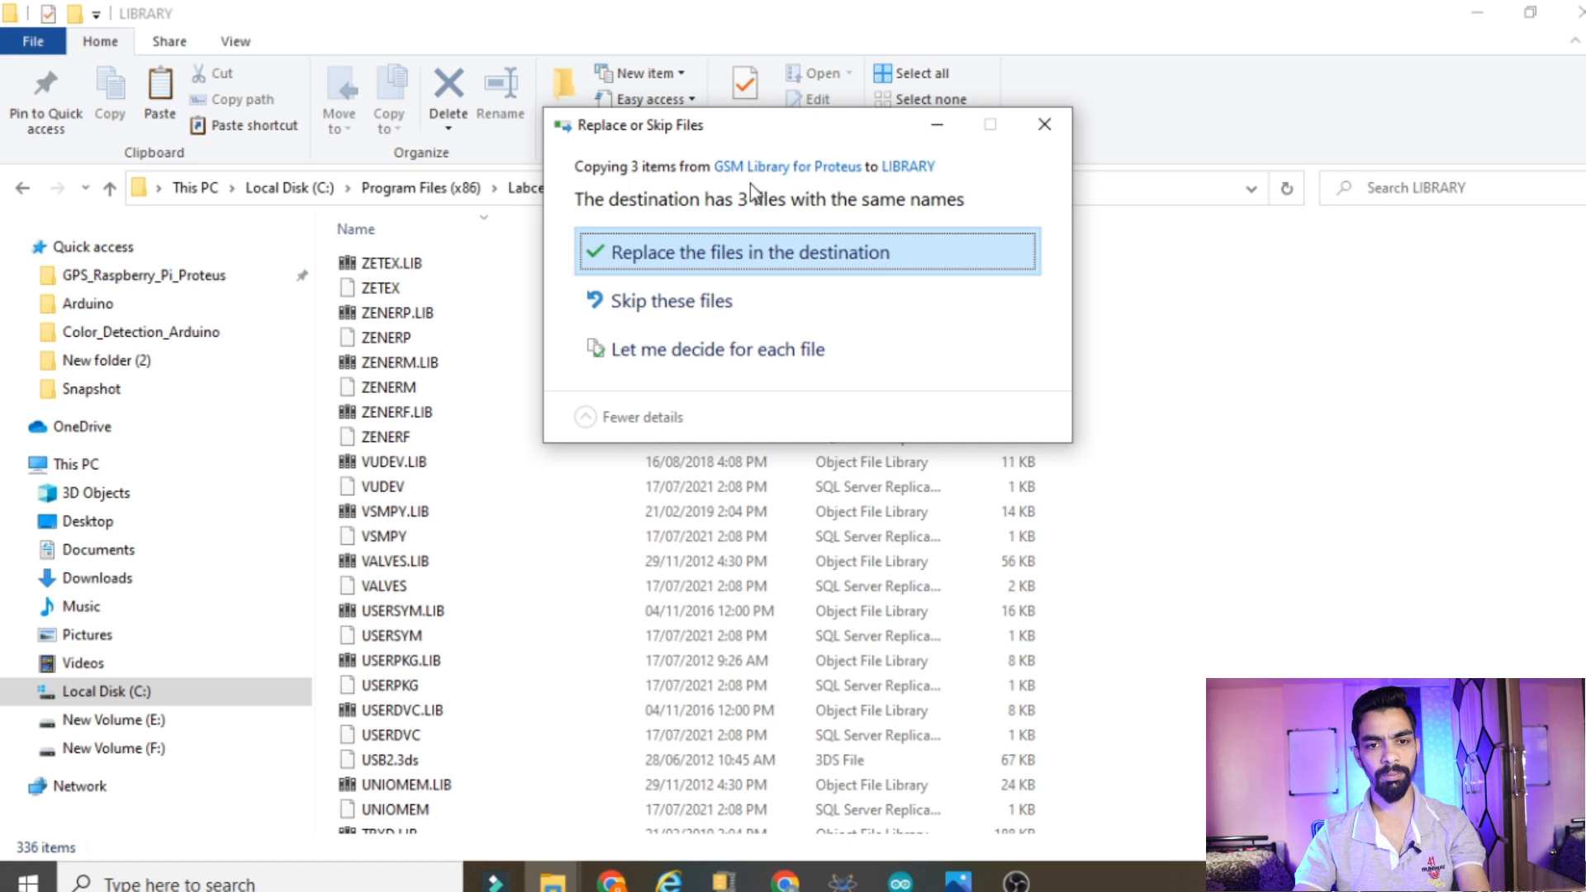
left_click(1051, 122)
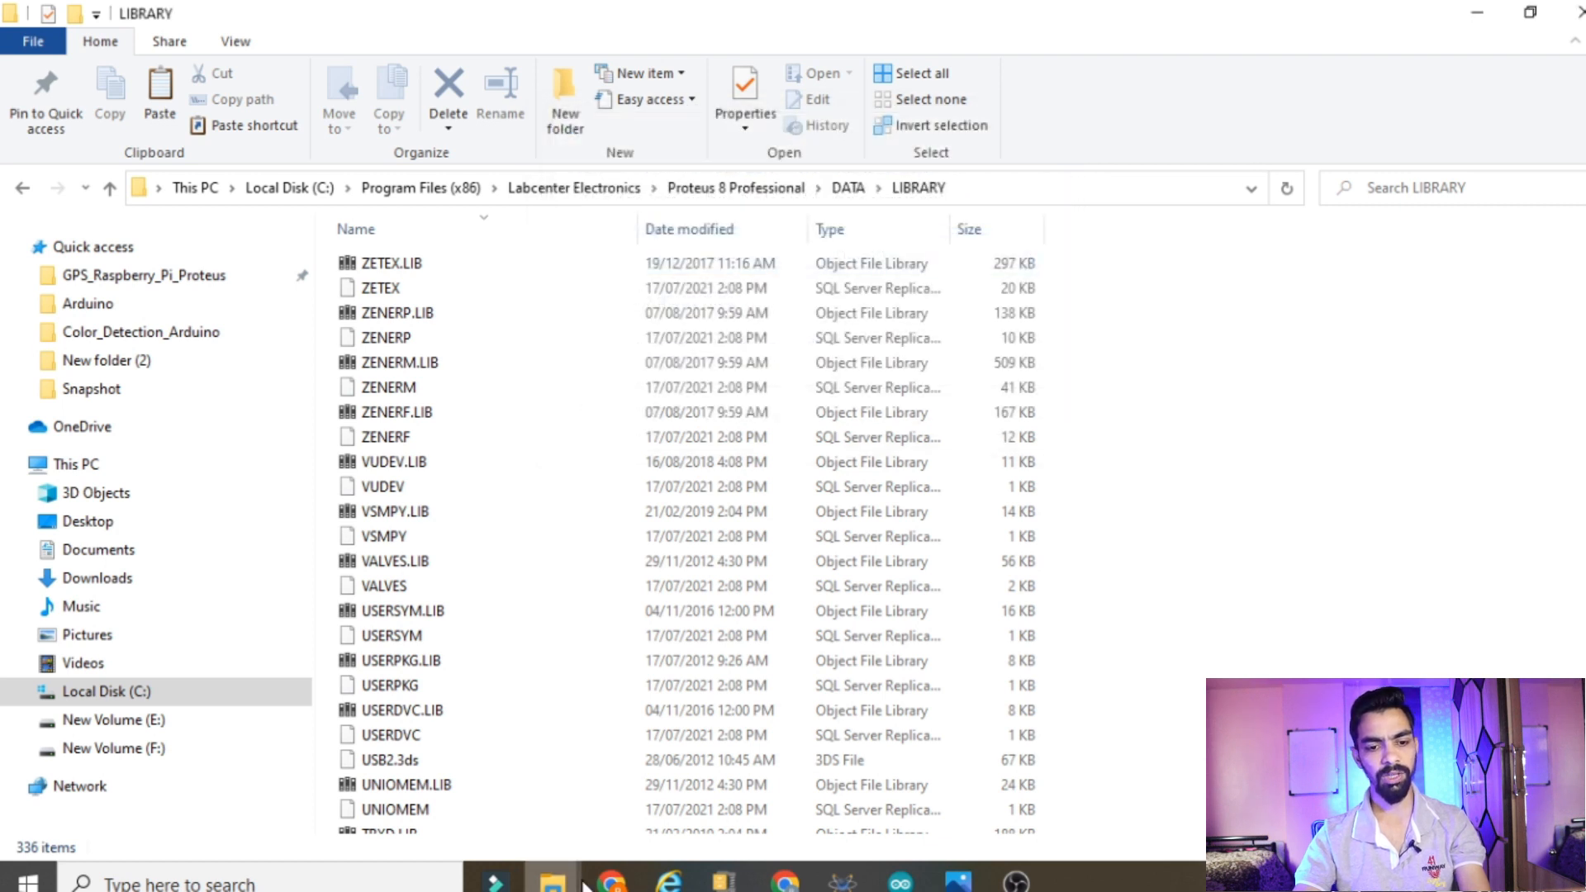
Return to the project's Proteus_simulation folder and open Arduino_Library, its Arduino subfolder and the Library folder inside
mouse_move(584, 882)
left_click(459, 786)
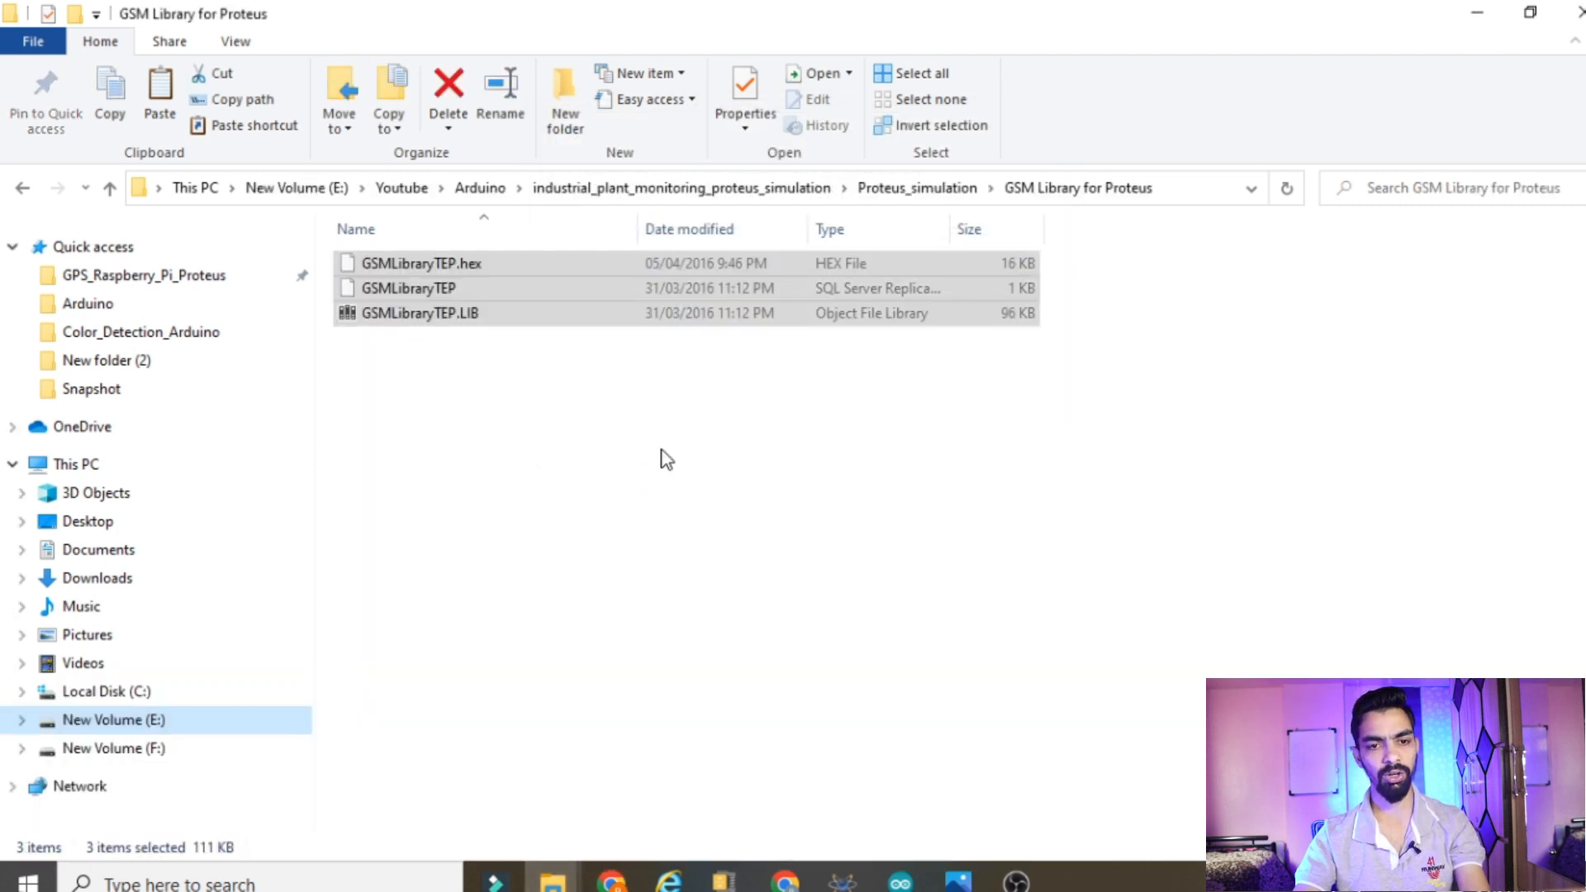
left_click(898, 188)
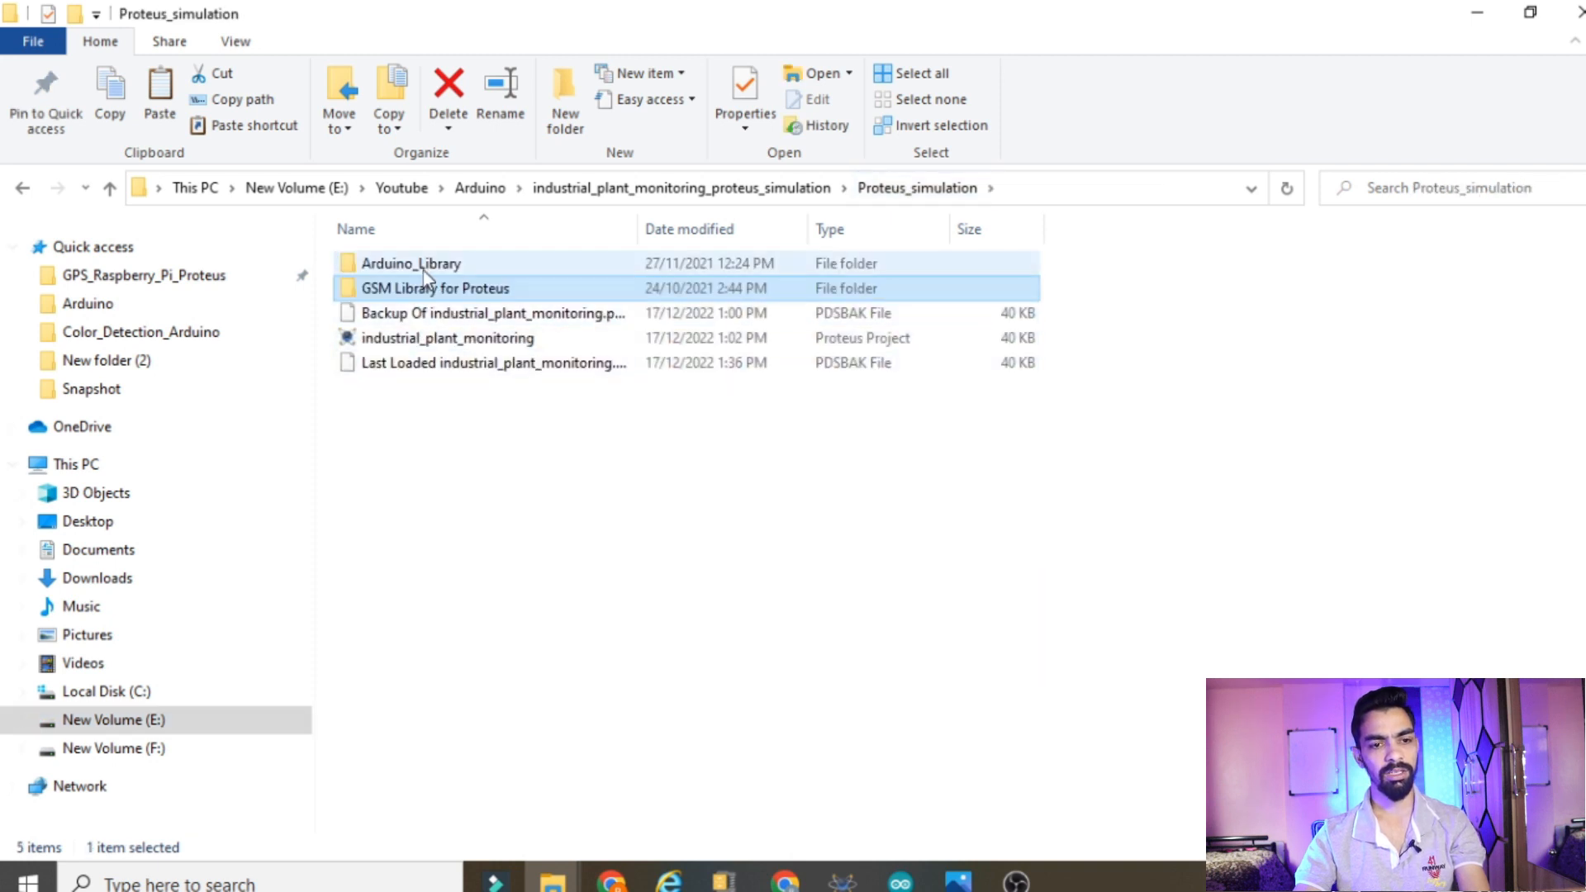
double_click(387, 266)
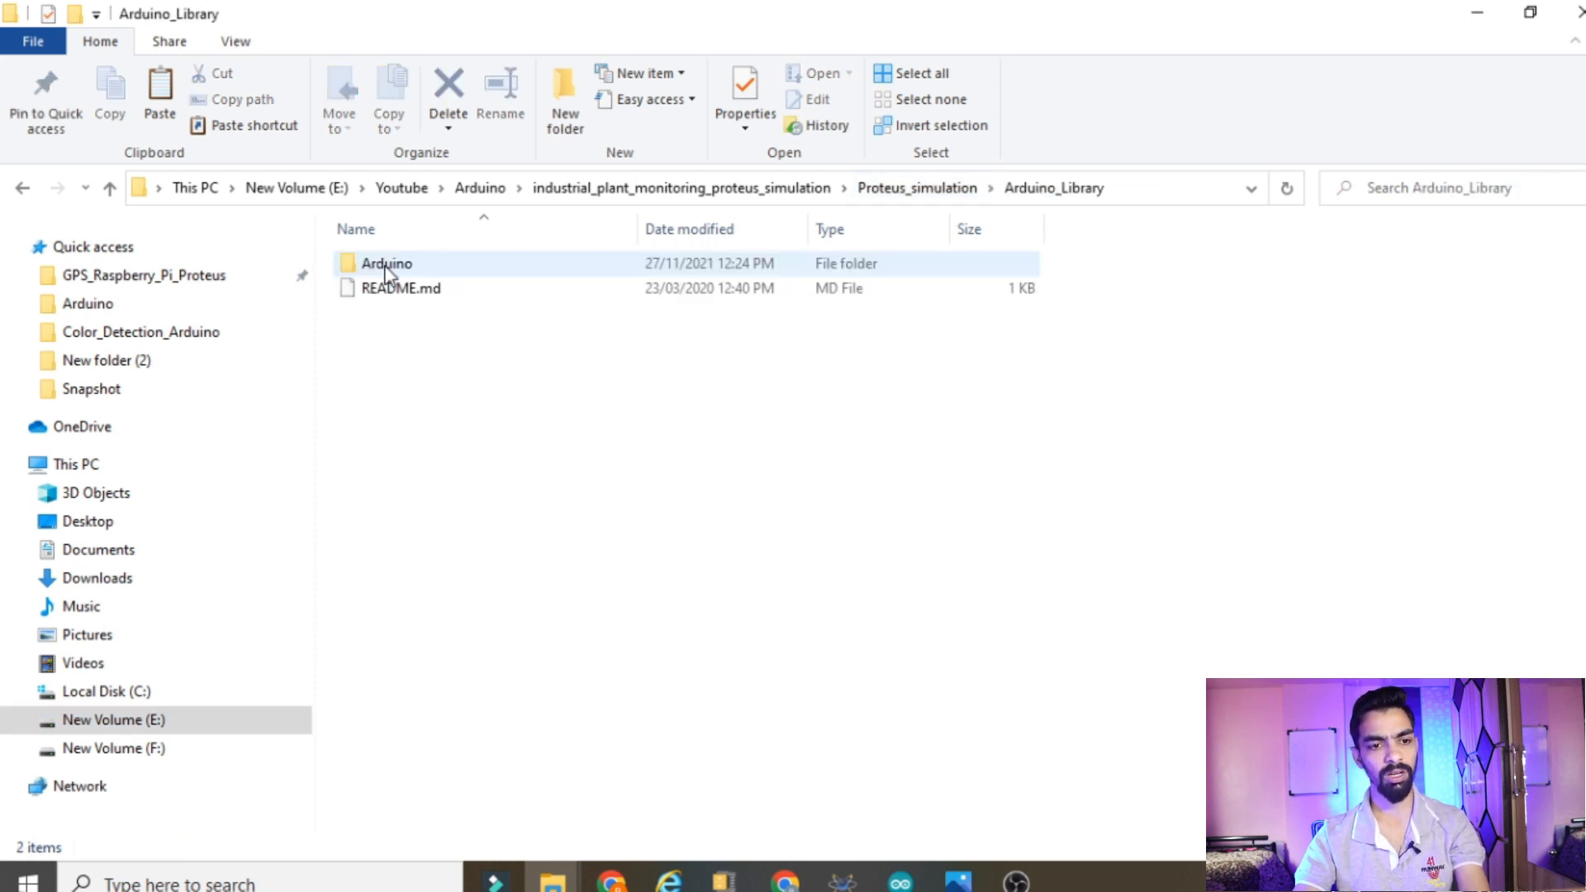
double_click(407, 265)
double_click(401, 271)
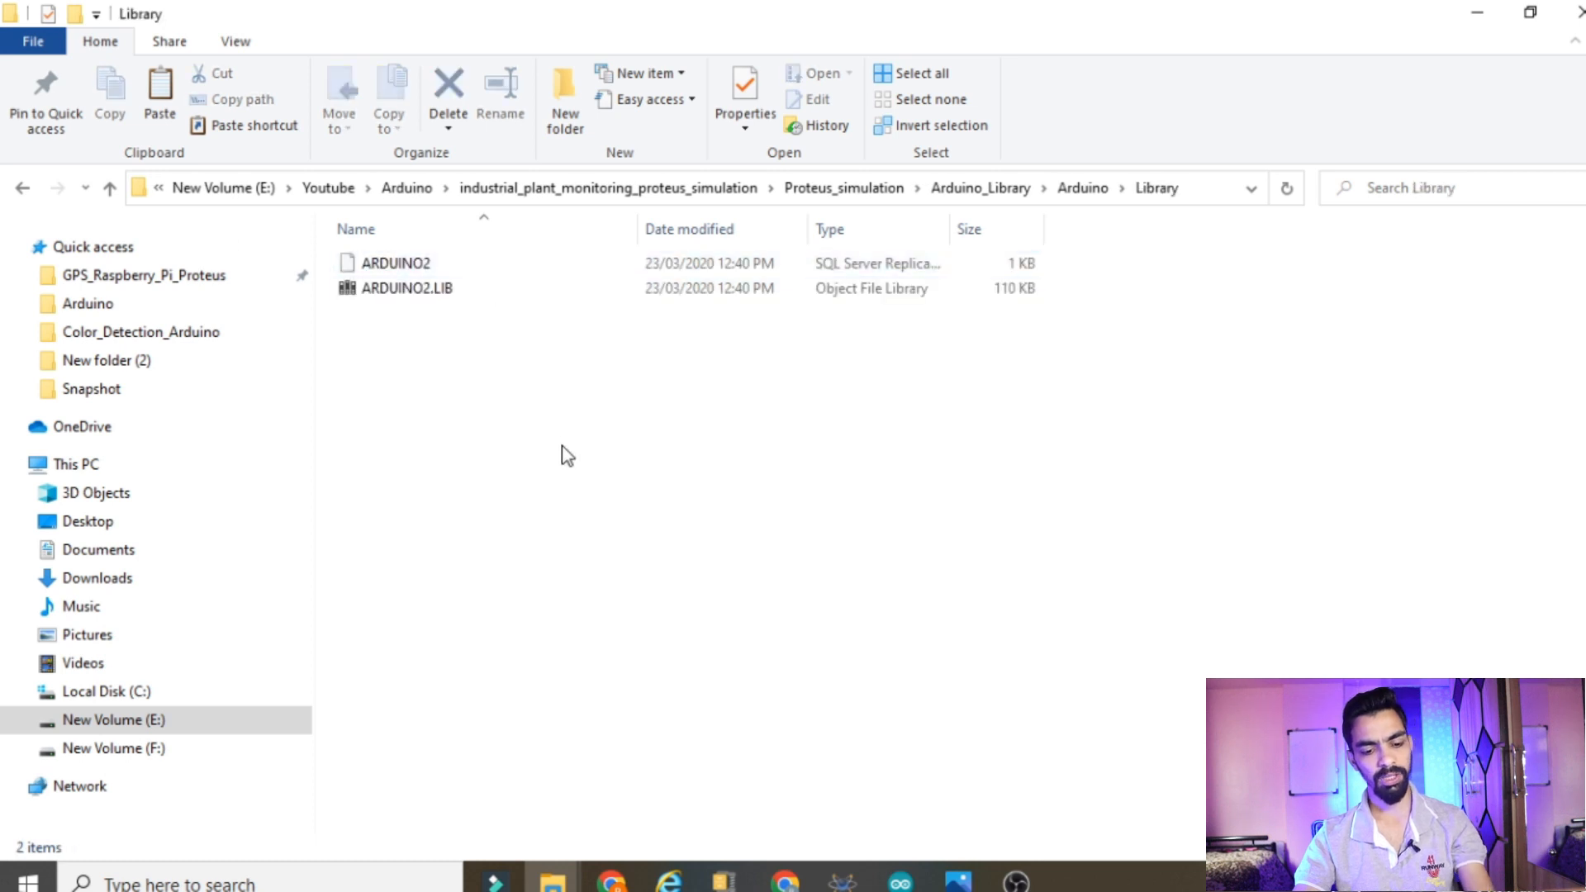
Copy both Arduino library files, ARDUINO2 and ARDUINO2.LIB
key("ctrl+a")
right_click(463, 281)
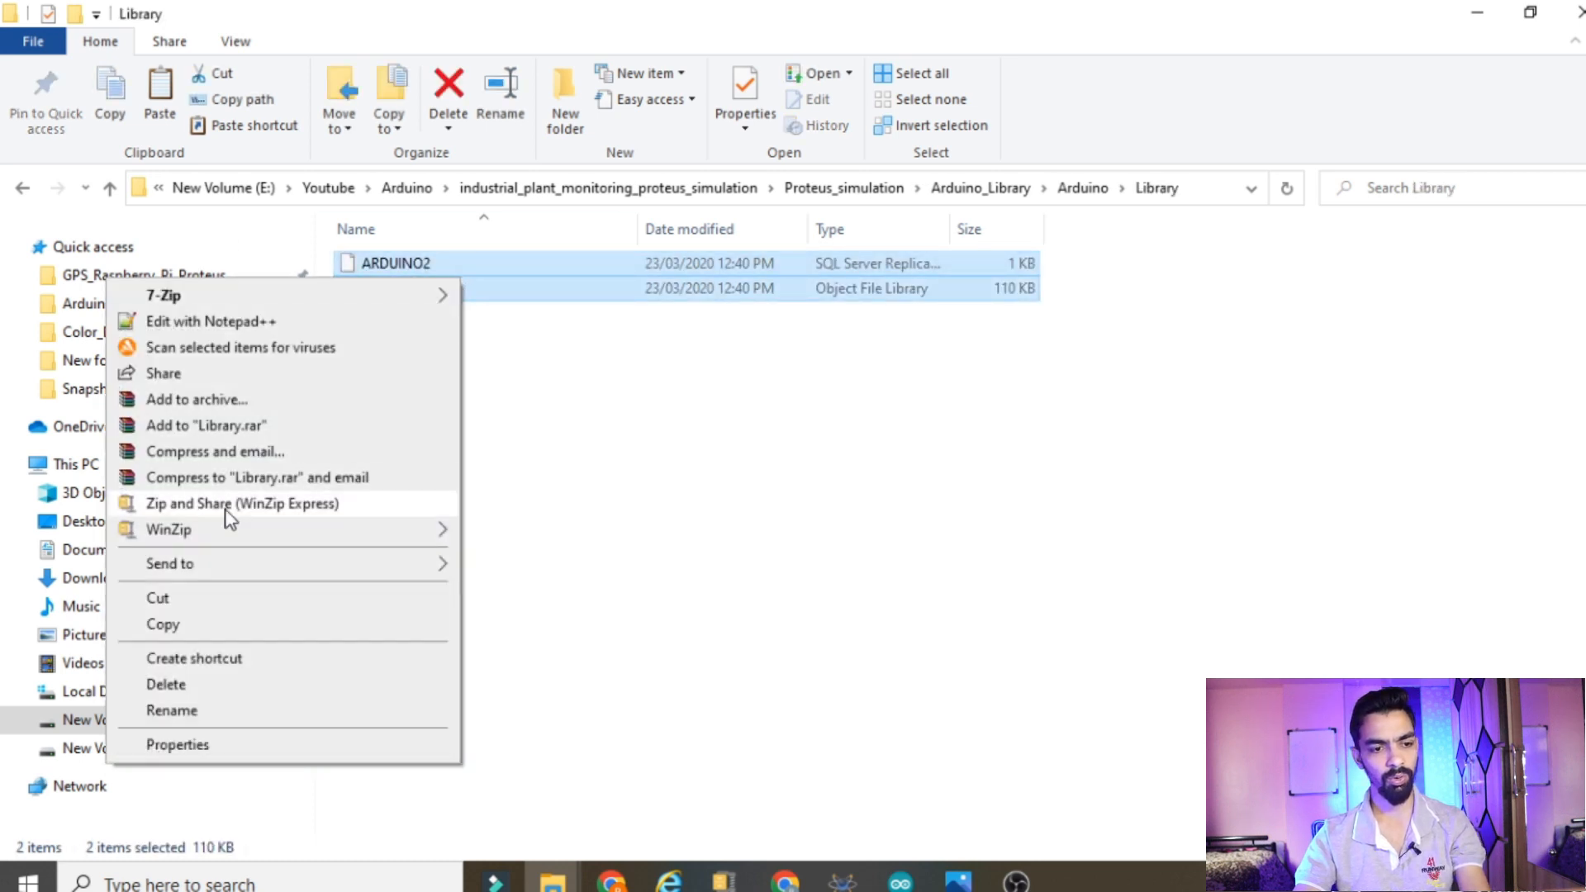
left_click(180, 624)
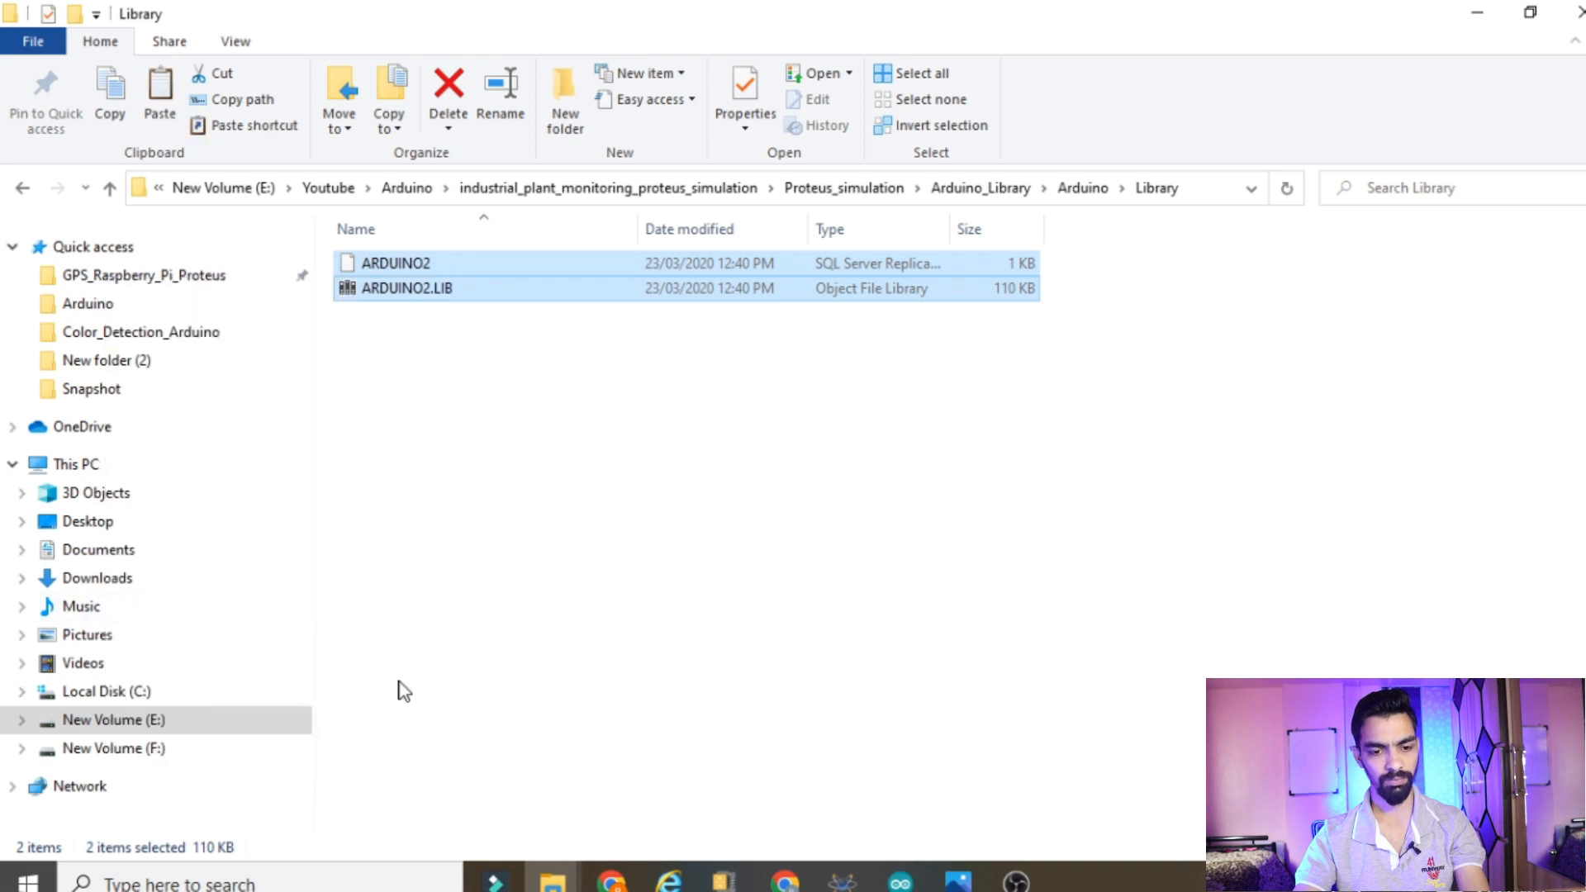
Paste the two Arduino library files into the Proteus LIBRARY folder, replacing the files with the same names
left_click(563, 882)
left_click(933, 780)
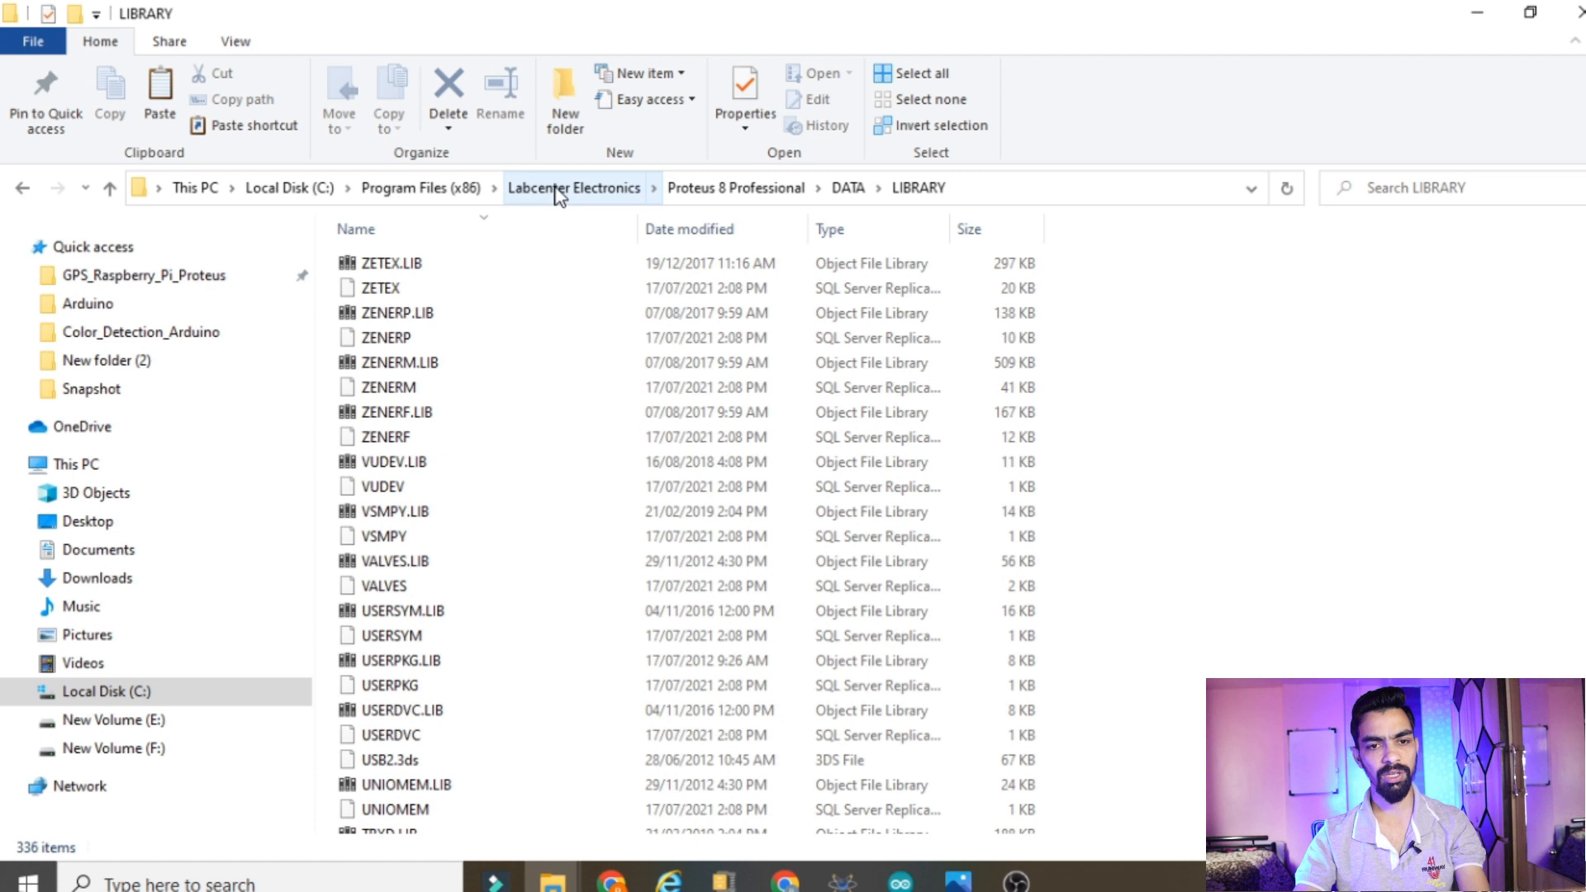
right_click(1263, 323)
left_click(1062, 482)
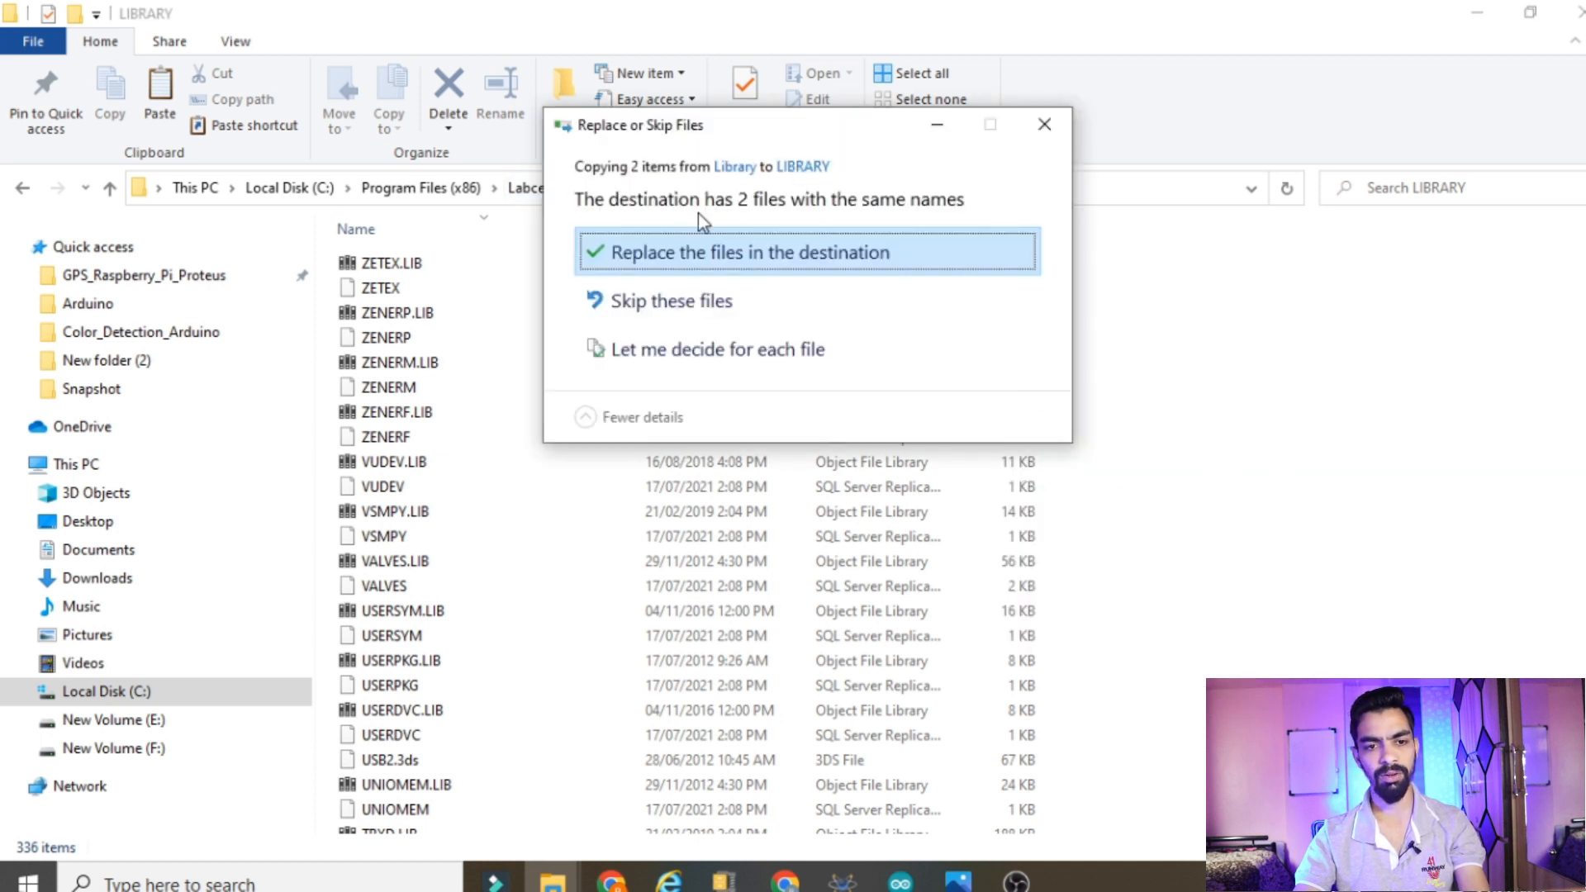
left_click(906, 253)
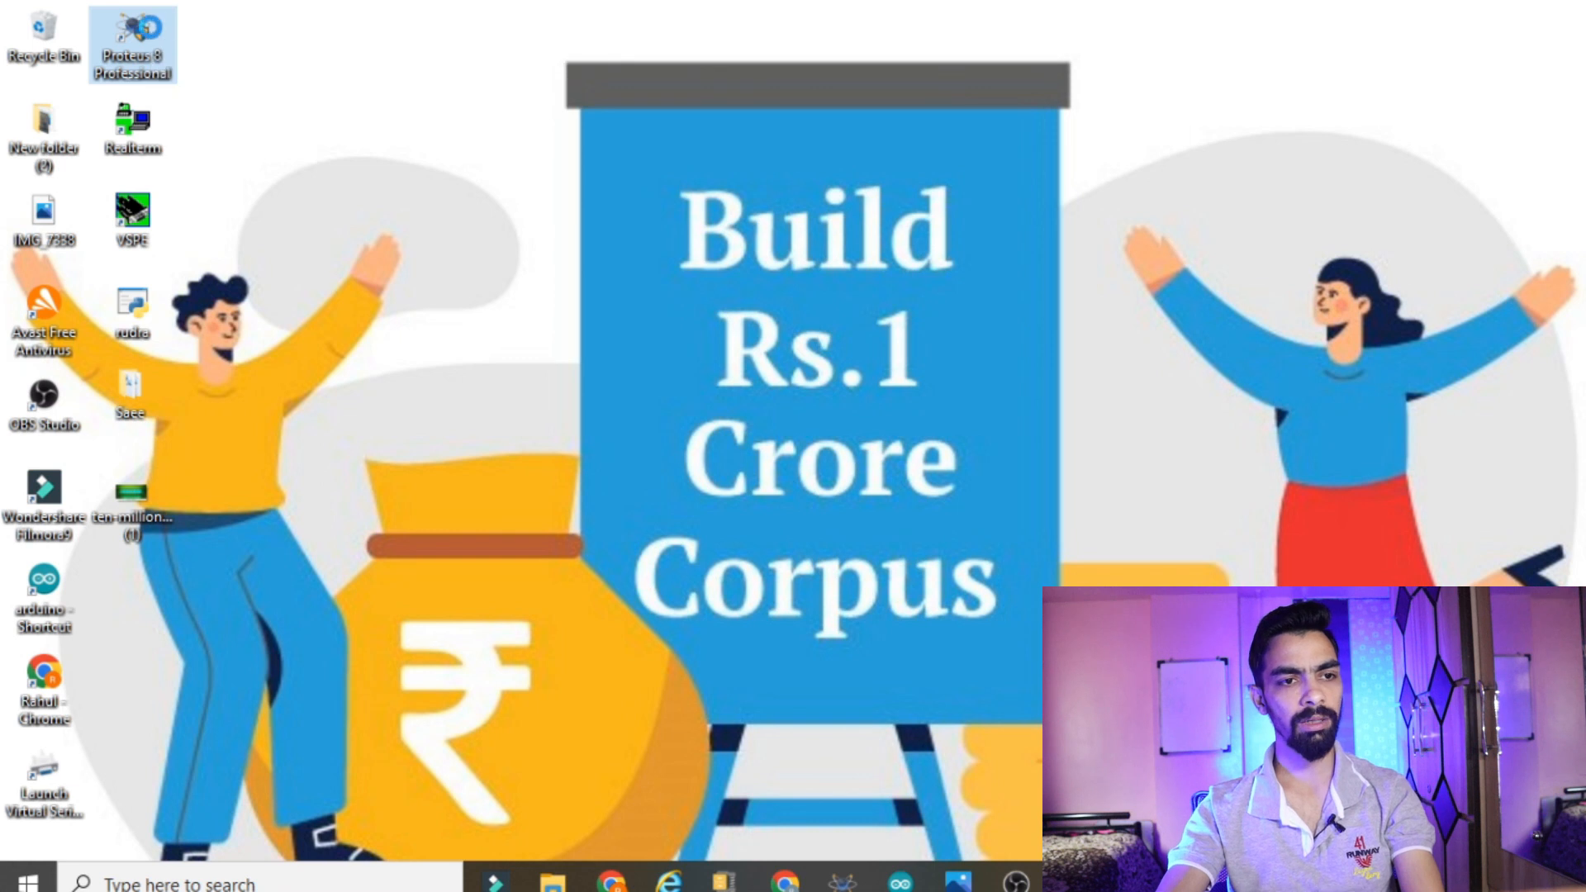
Launch Proteus 8 Professional from the desktop as administrator and allow it to make changes
right_click(151, 29)
left_click(101, 152)
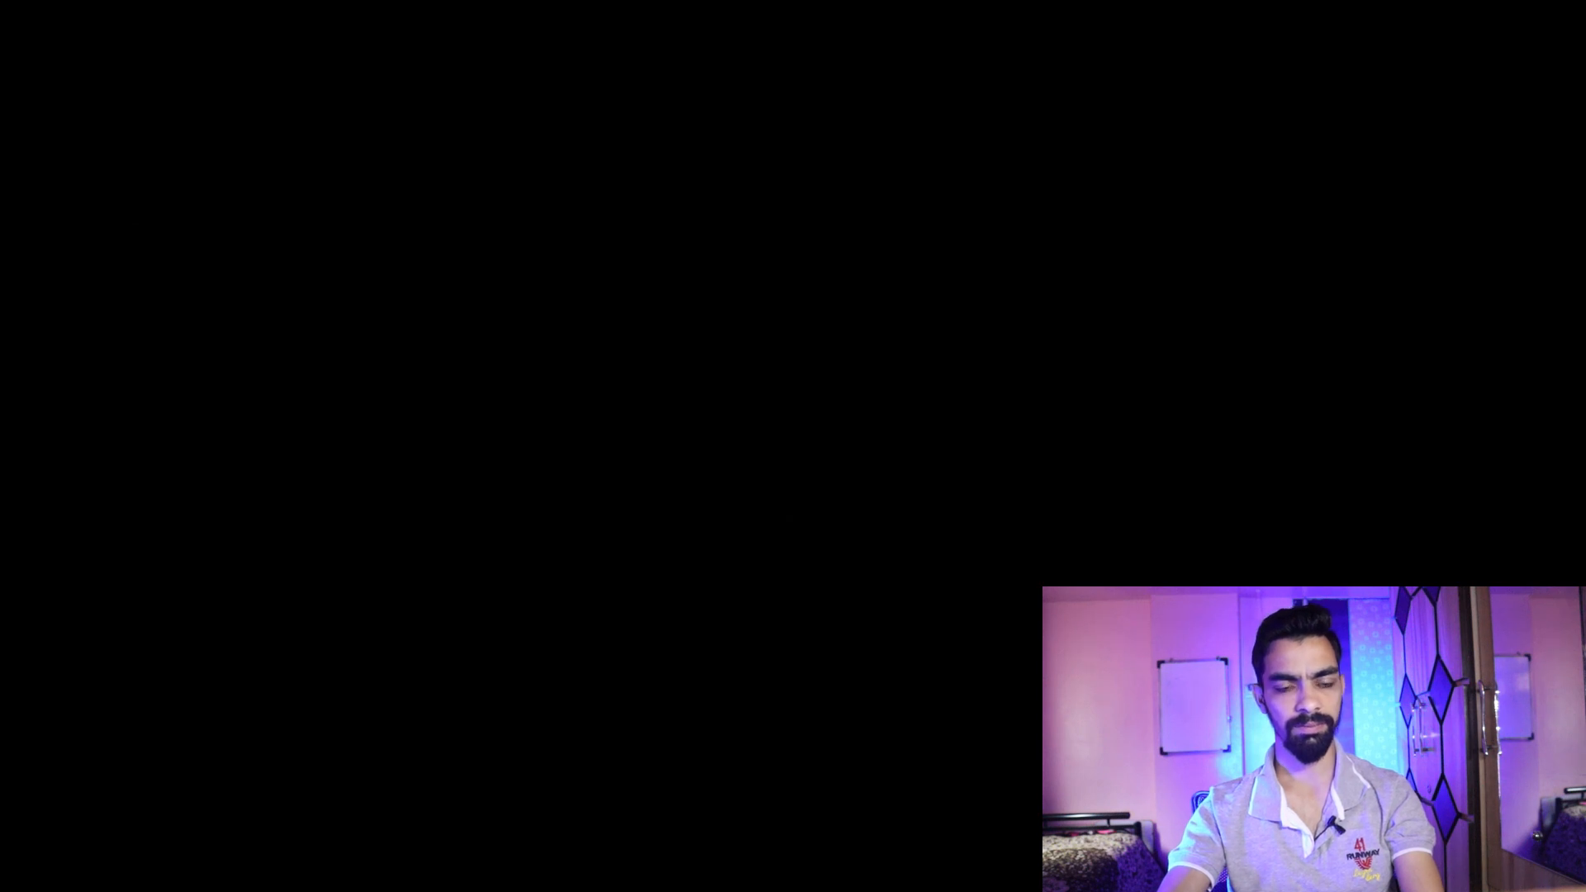
left_click(624, 616)
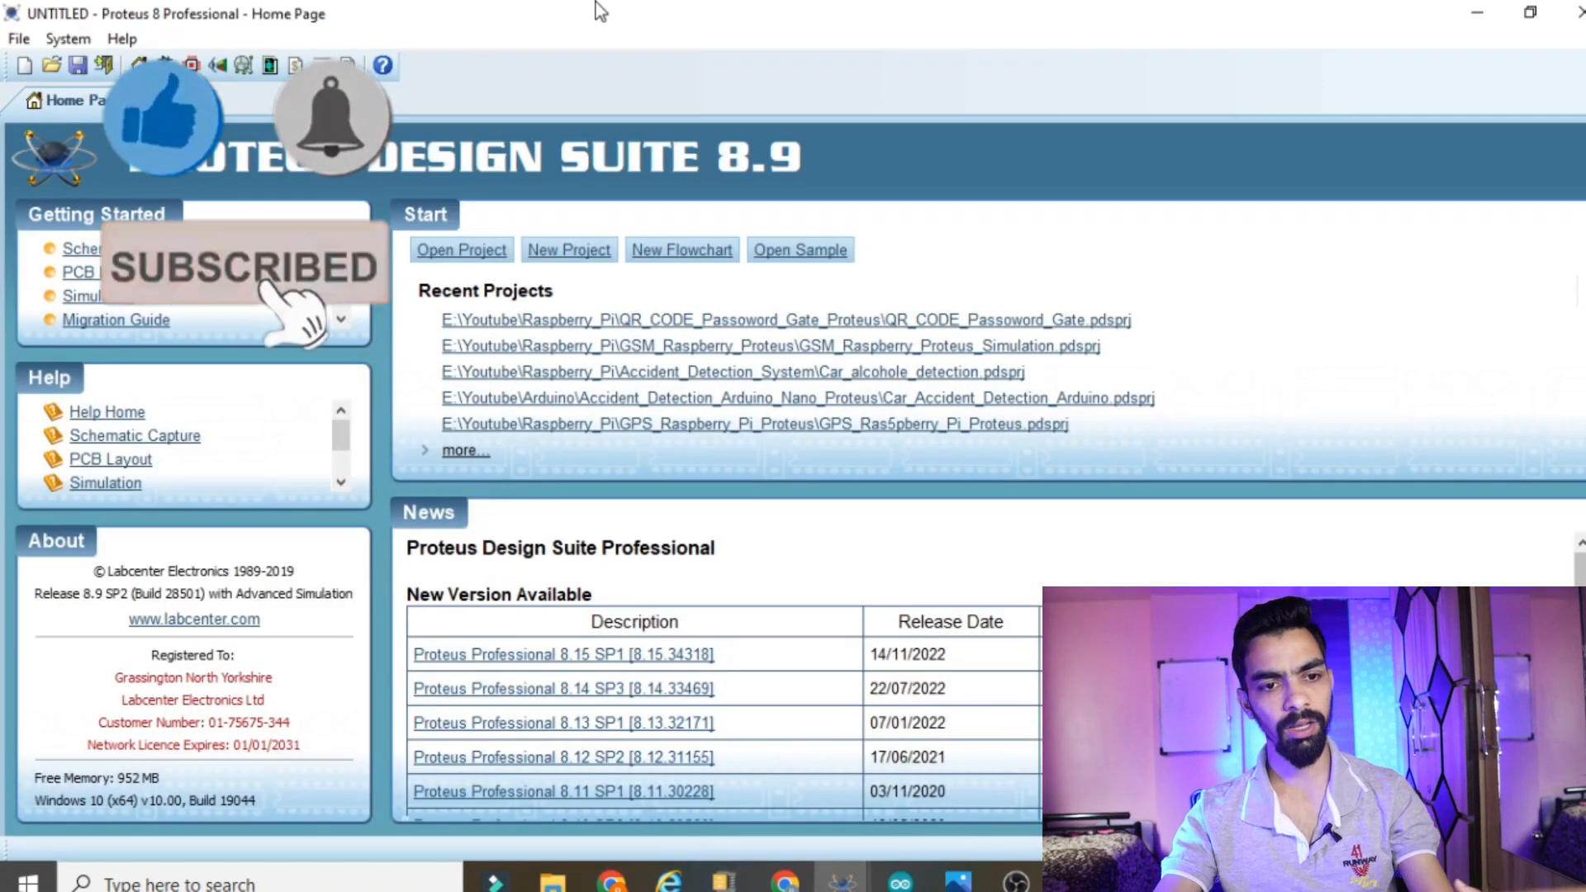
Create a new project with the default name and path, the DEFAULT schematic template, no PCB layout and no firmware
left_click(585, 246)
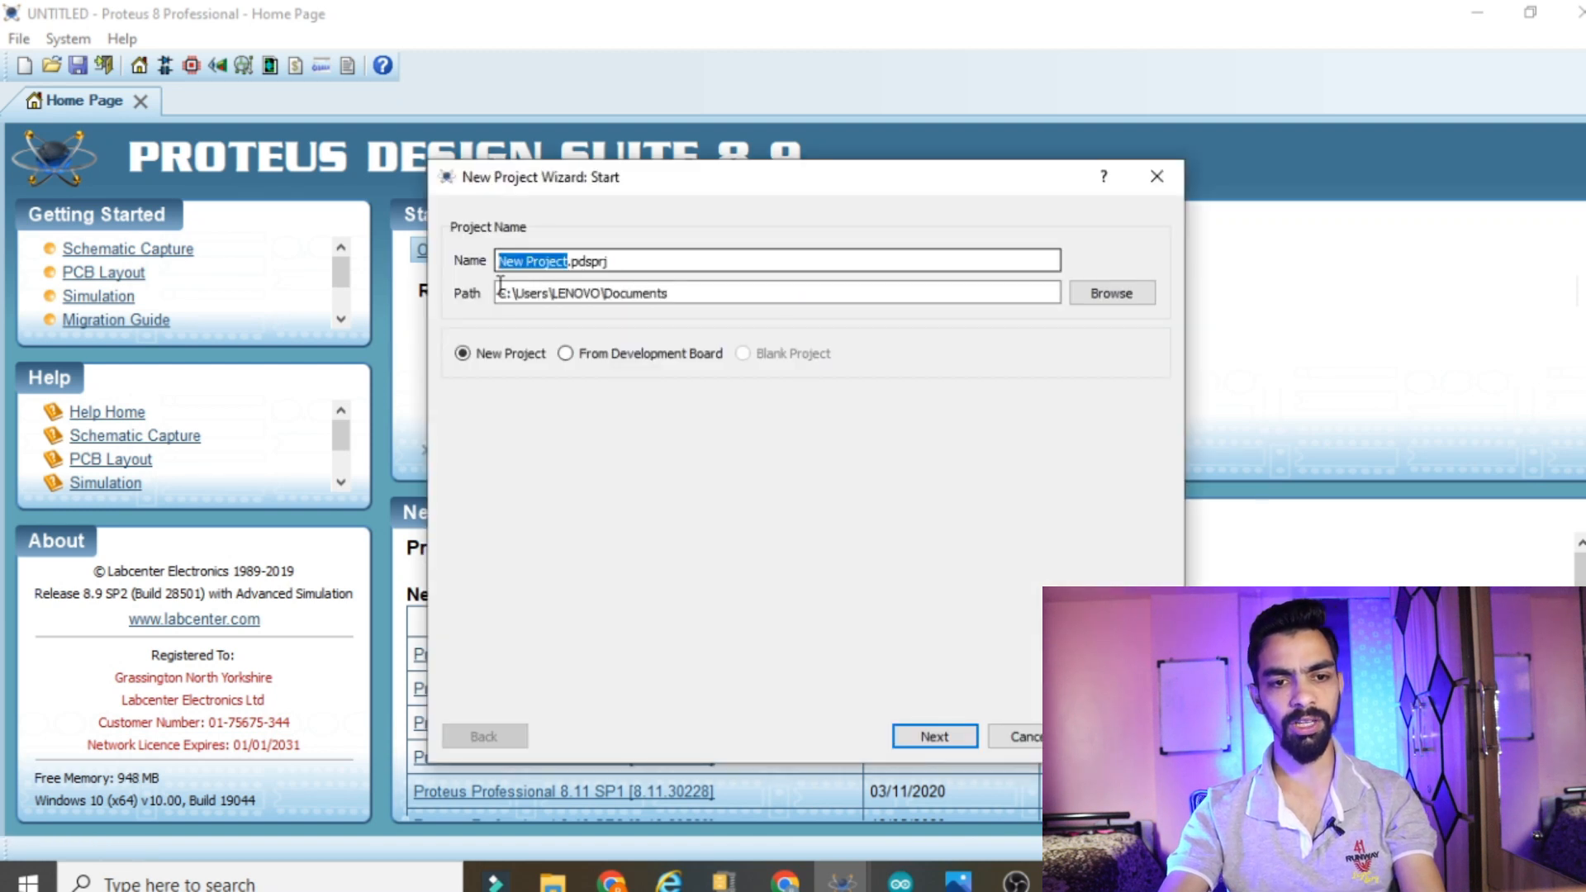
key("Tab")
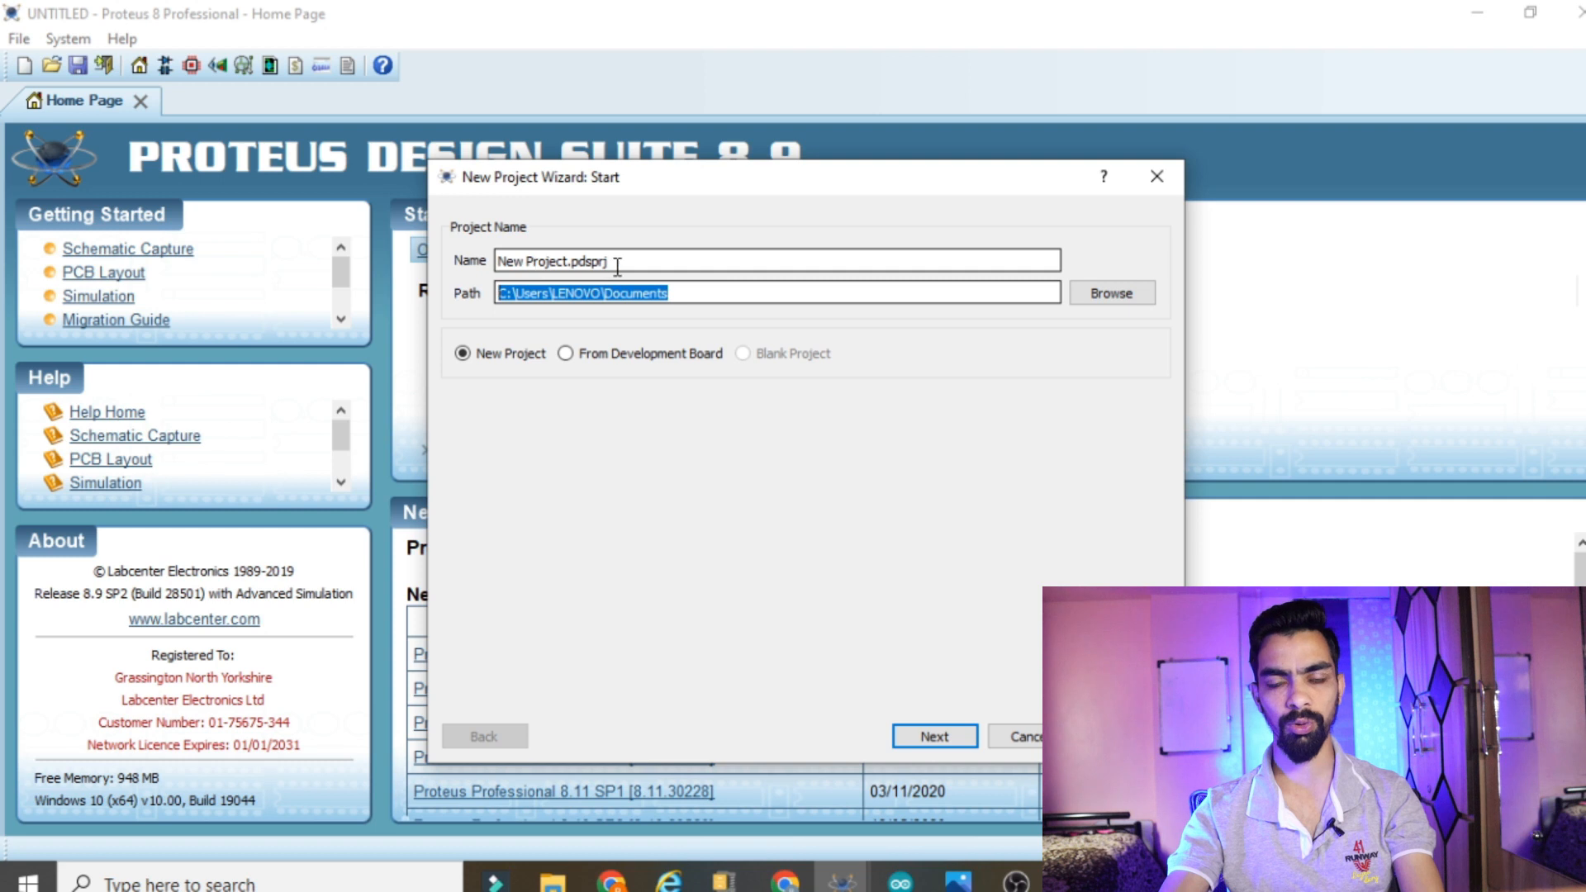
left_click(710, 293)
left_click(925, 735)
left_click(773, 507)
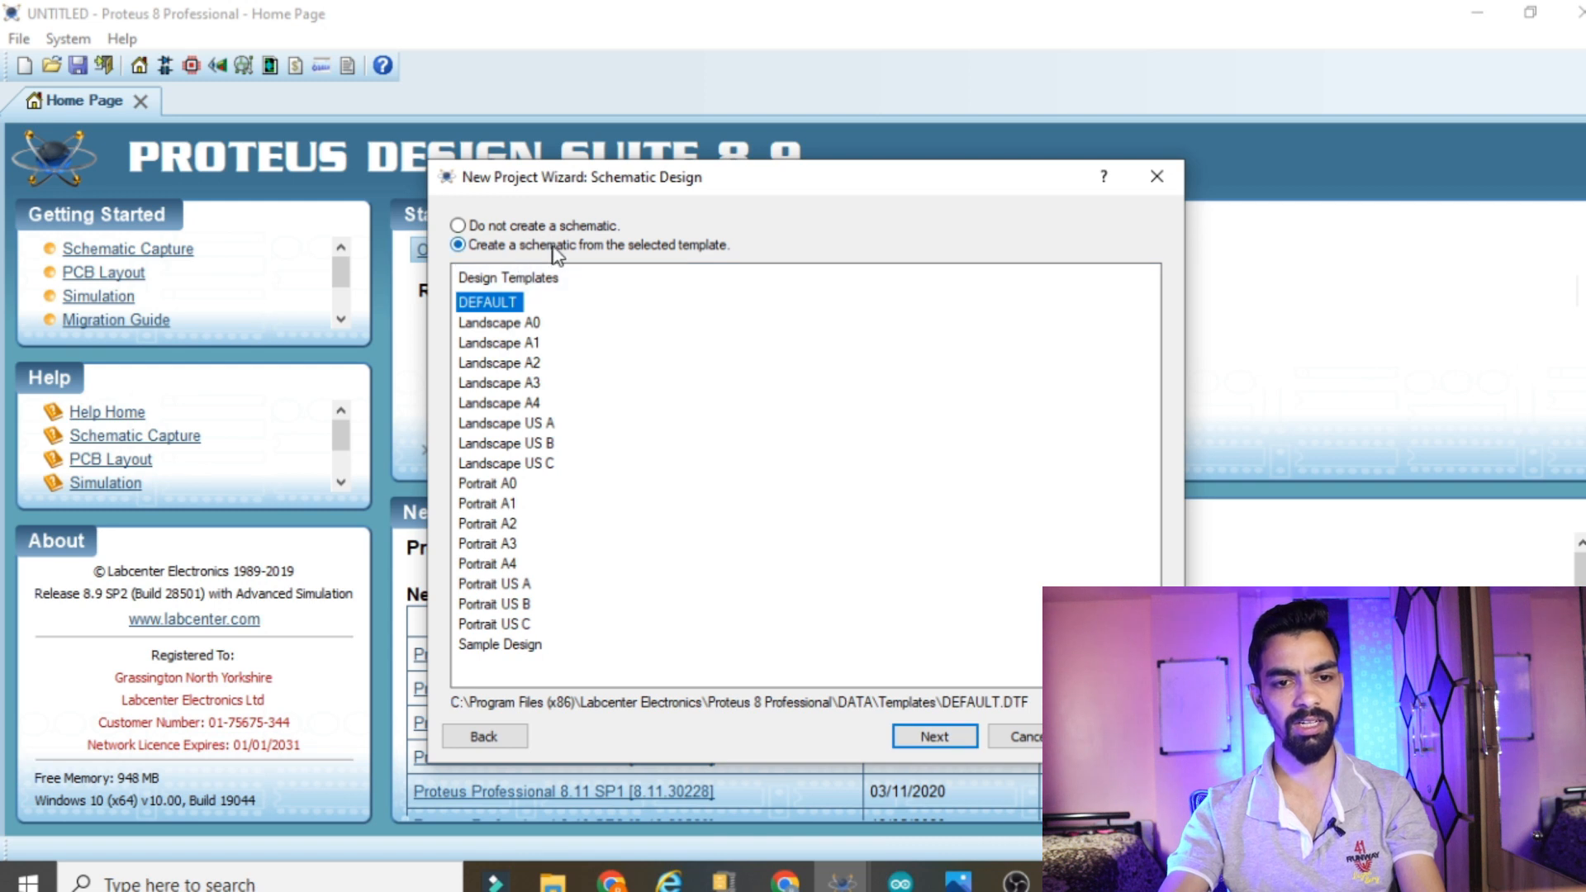
left_click(941, 736)
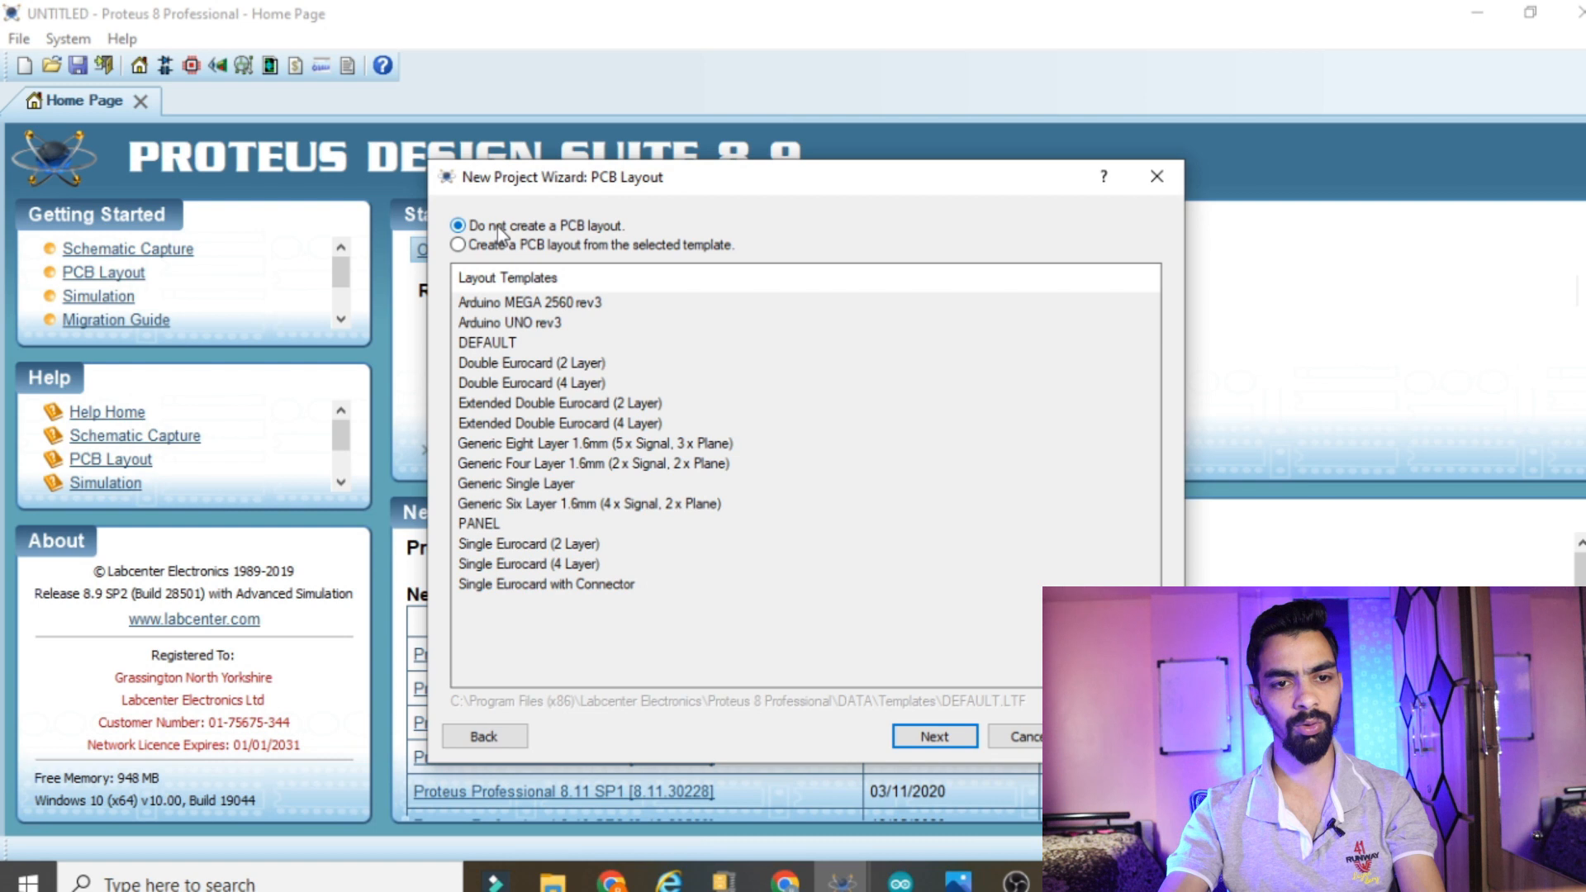
left_click(918, 741)
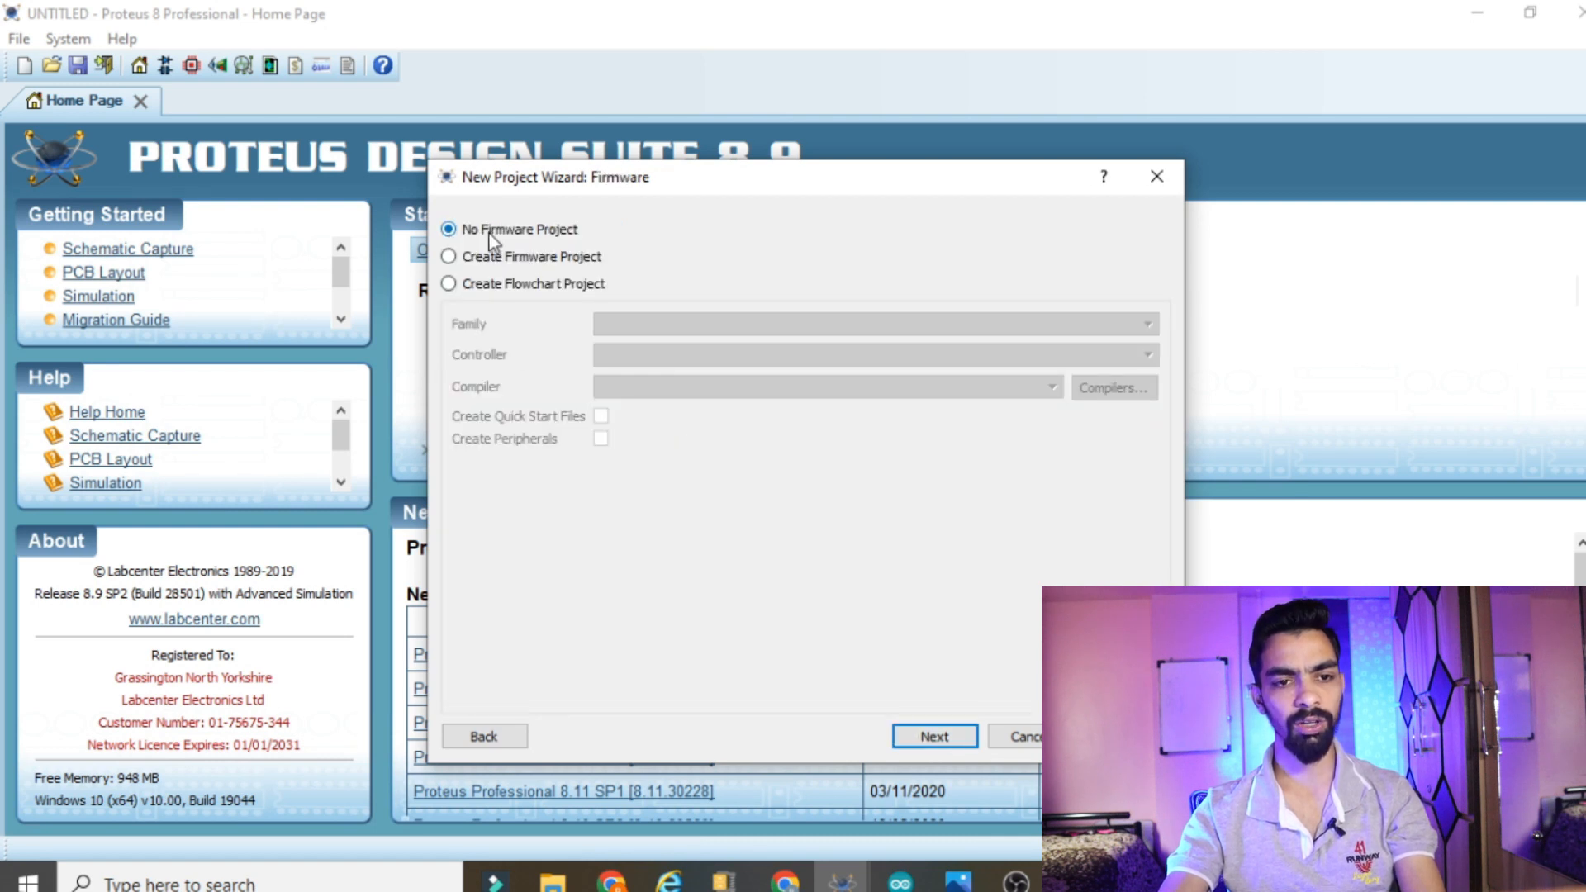
left_click(925, 735)
left_click(929, 737)
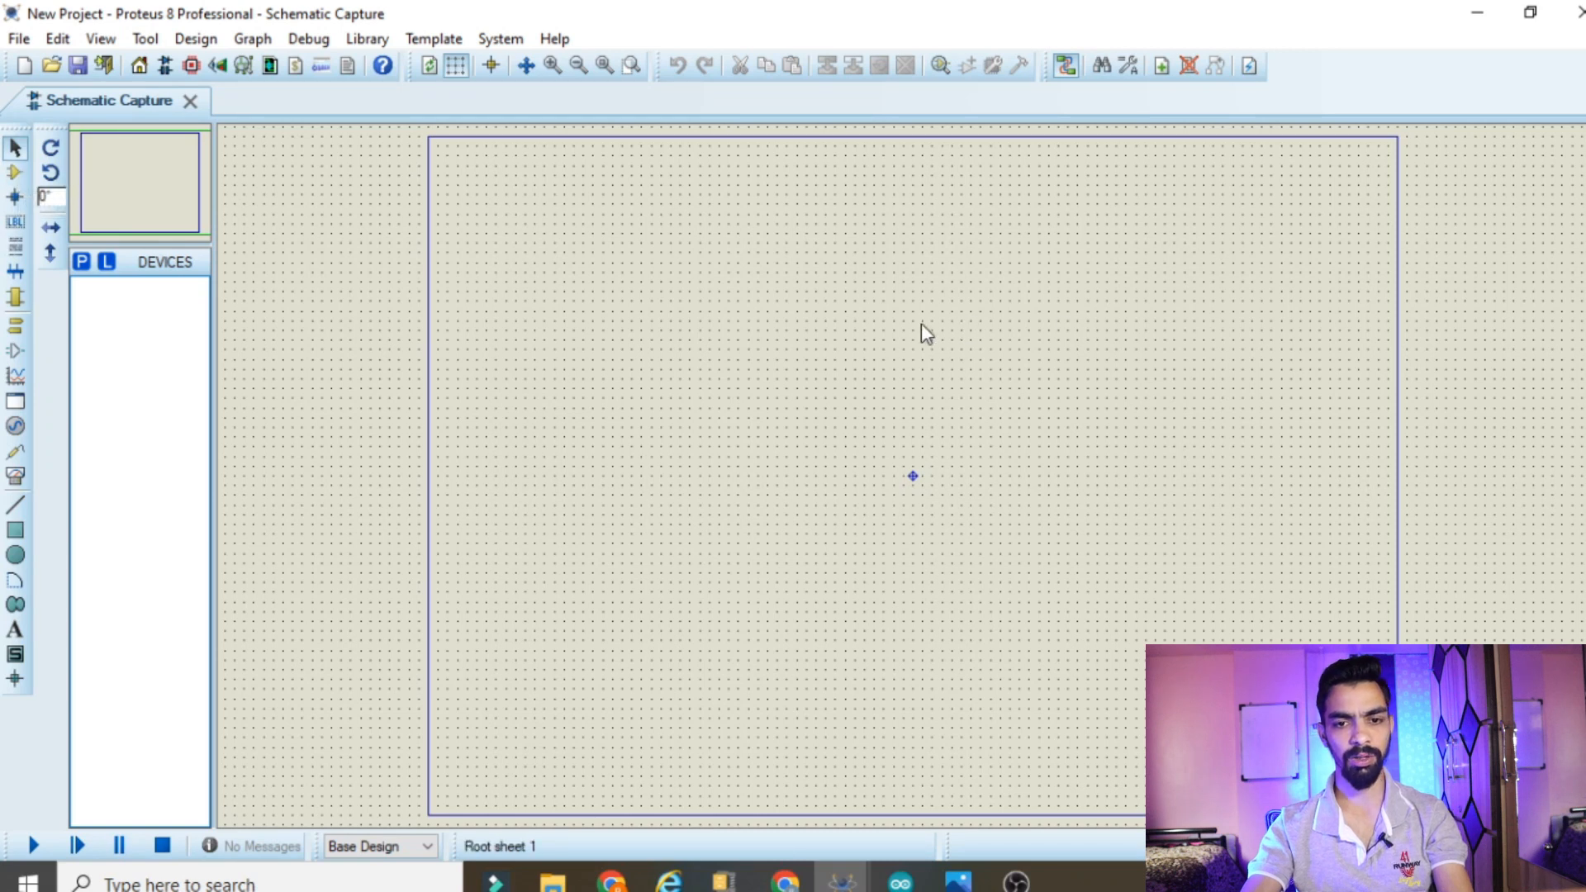
Find the SIMULINO UNO board in the device library with the keywords "arduino uno" and place it near the centre of the sheet
left_click(23, 177)
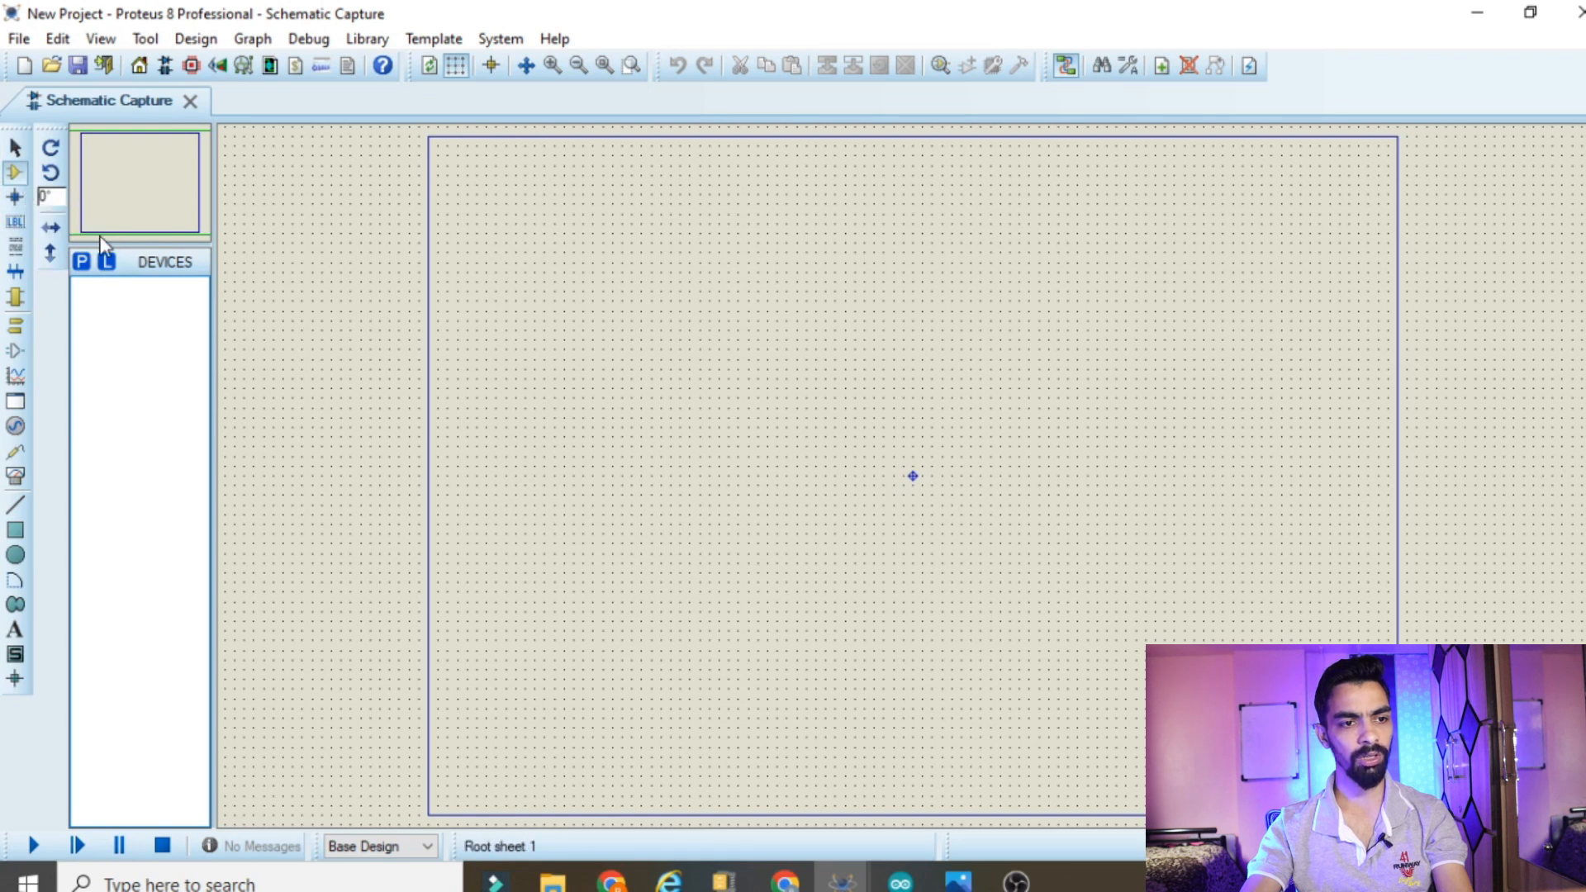
left_click(81, 262)
type("arduino")
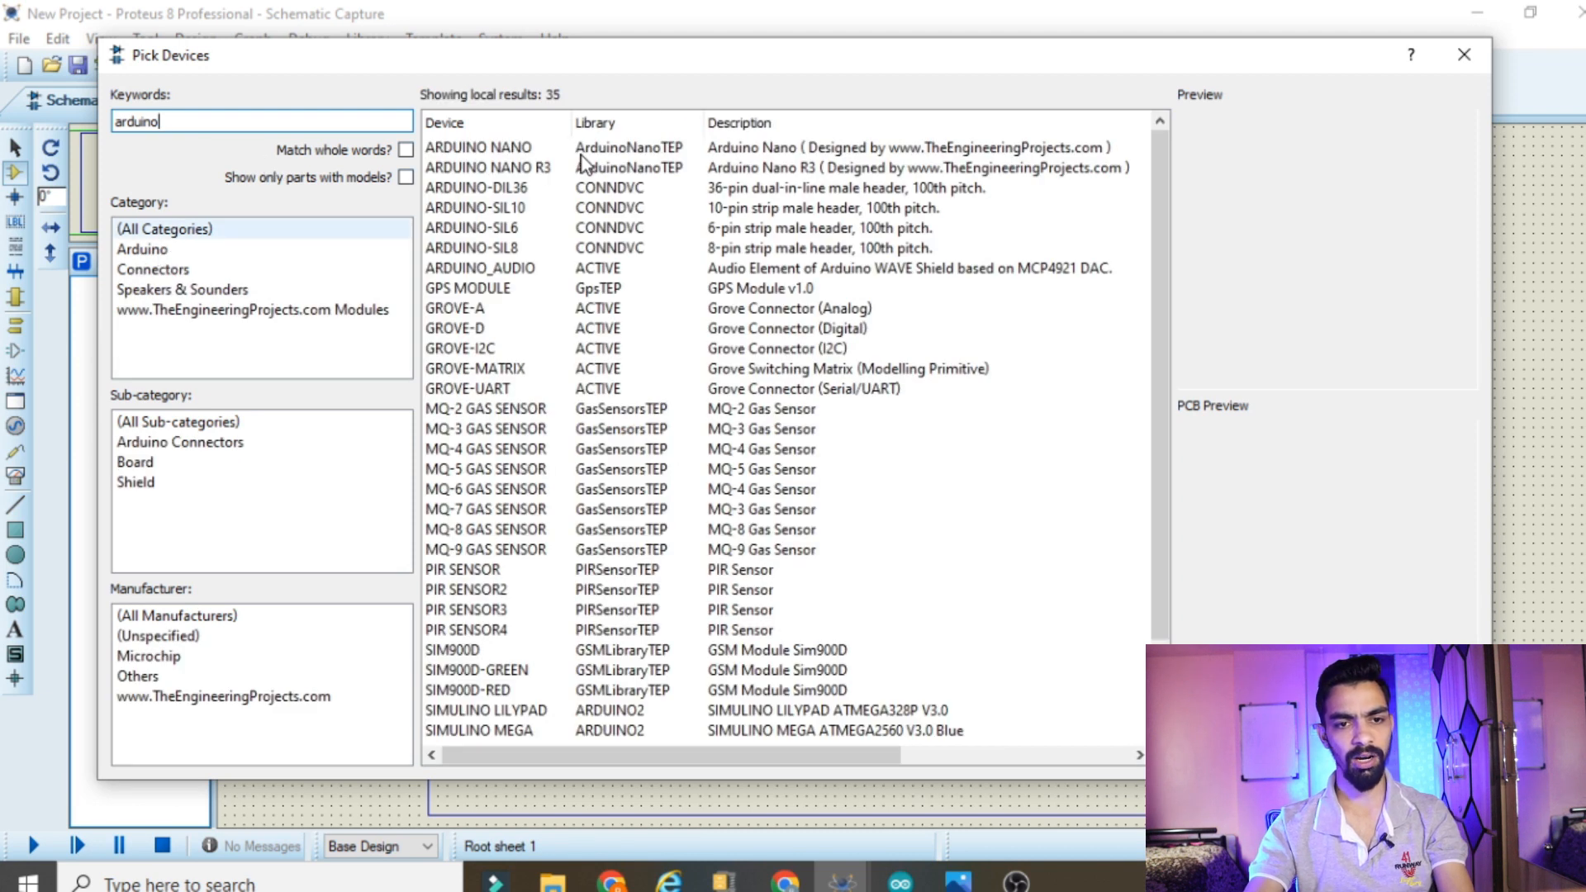
left_click(559, 189)
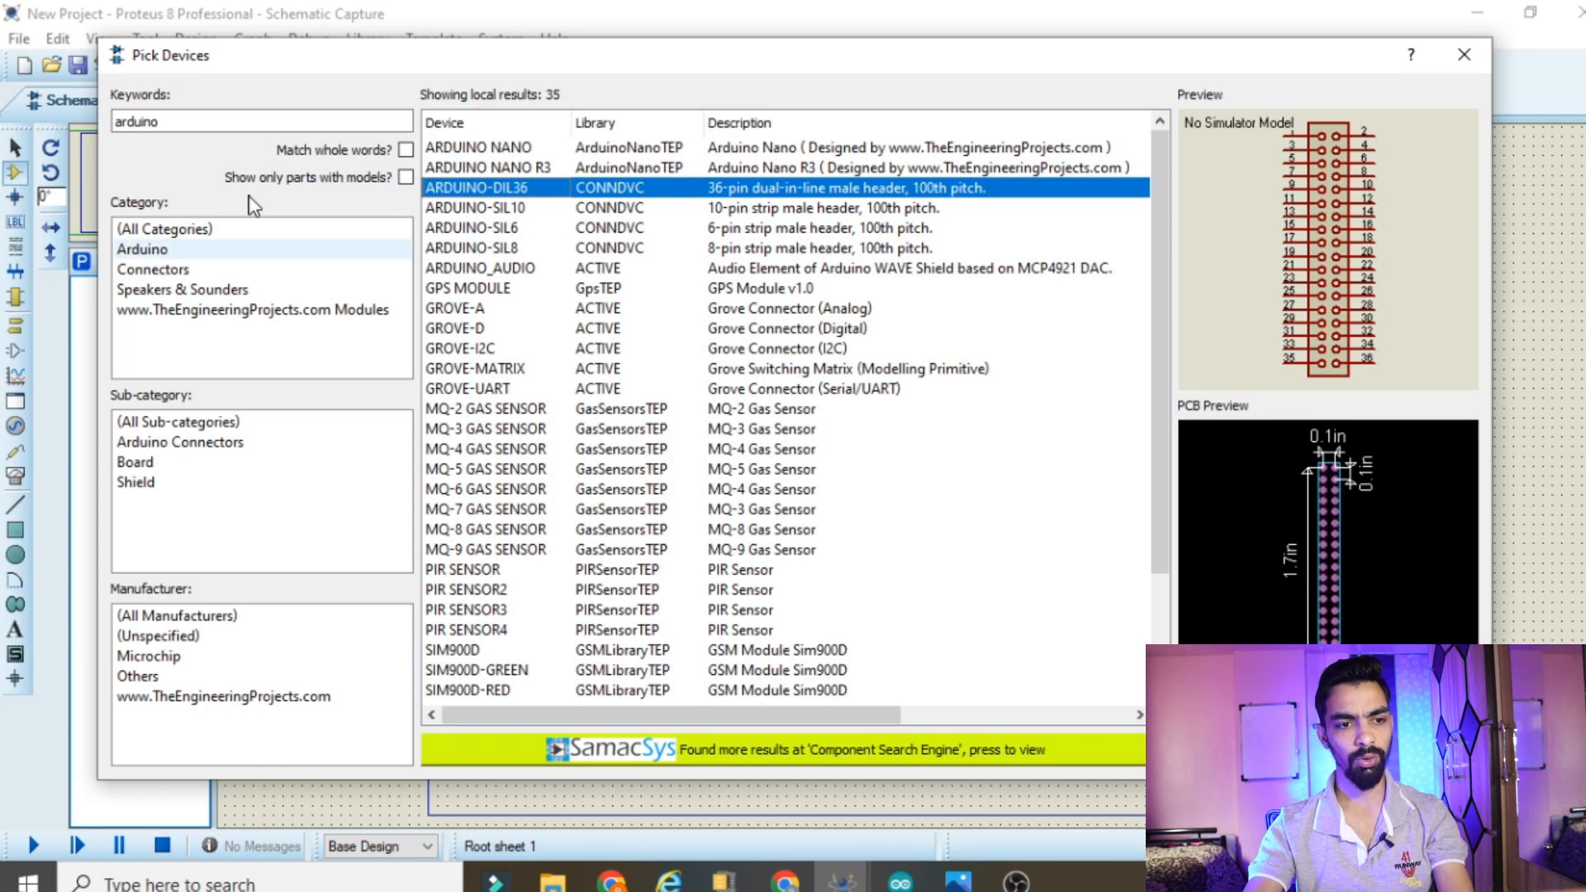
left_click(167, 122)
type("uno")
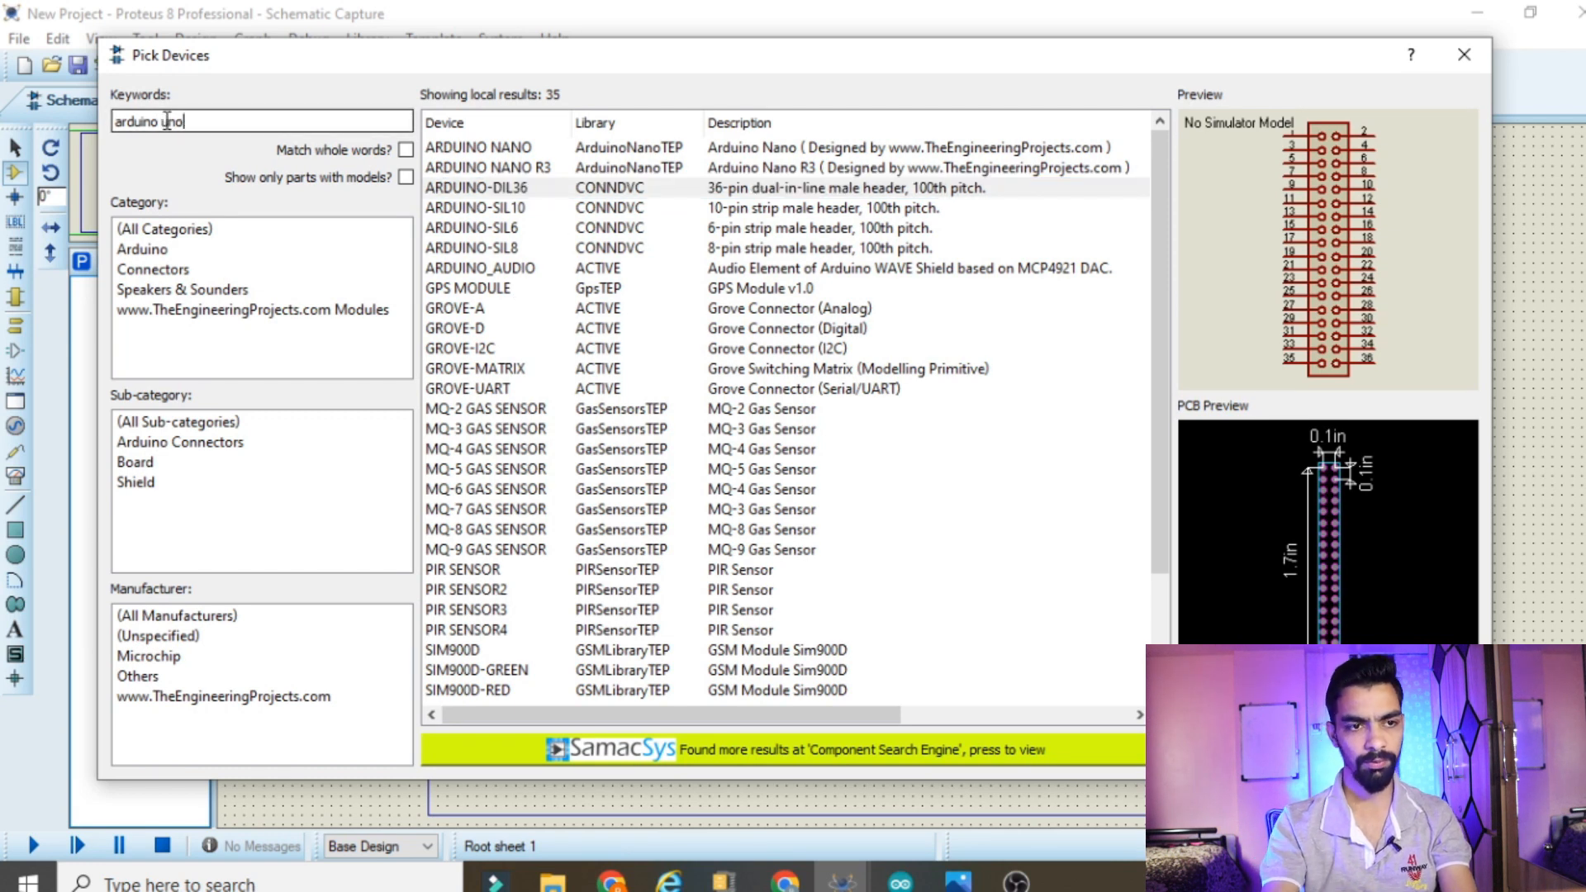
left_click(520, 149)
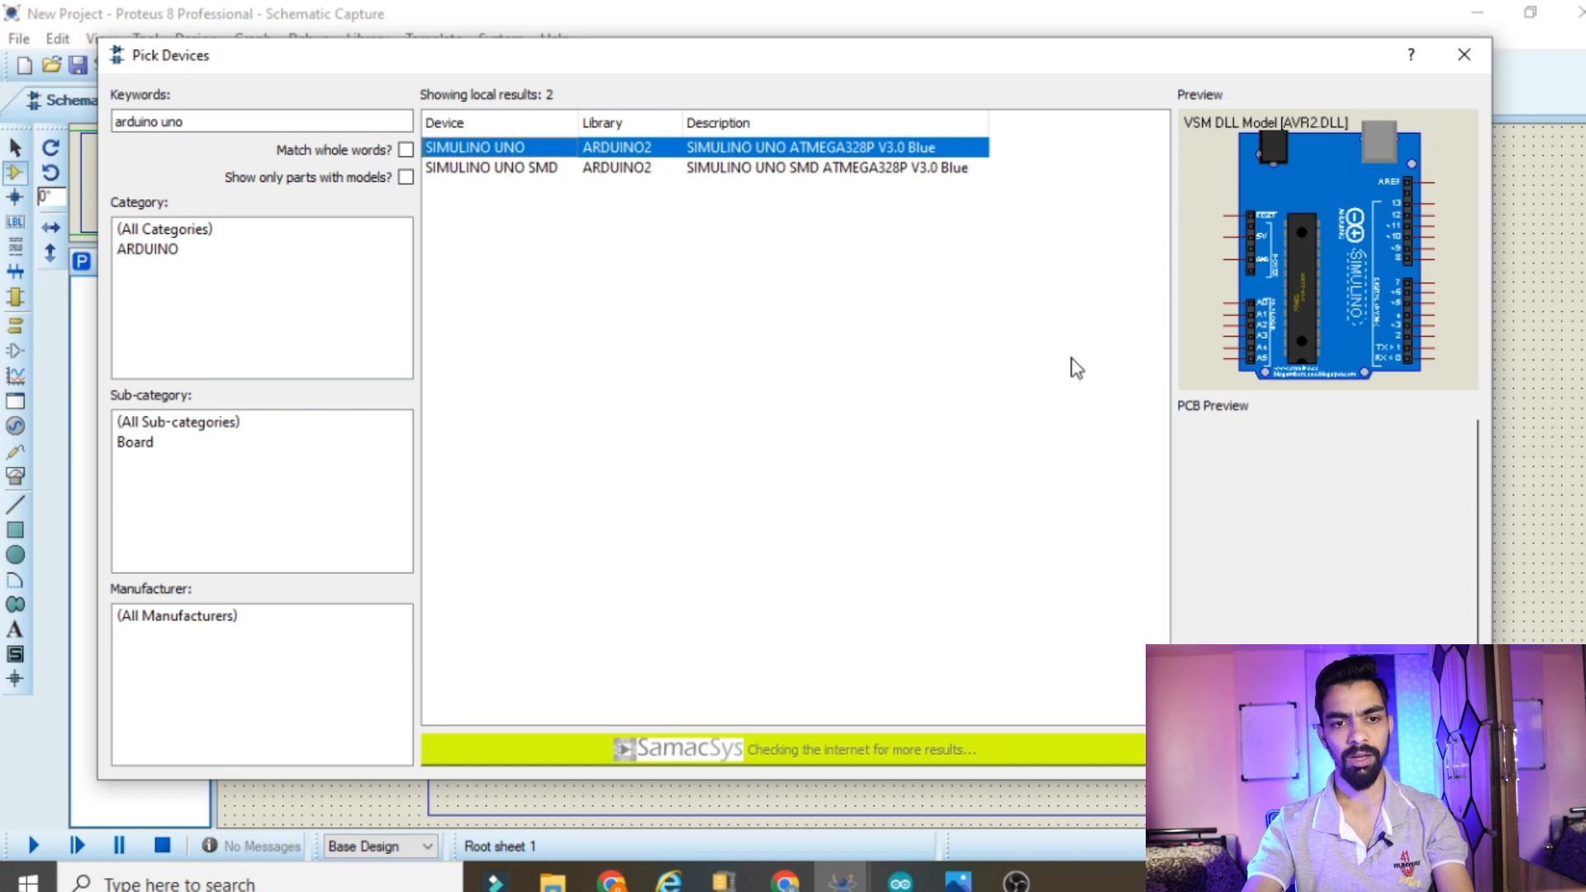
key("Return")
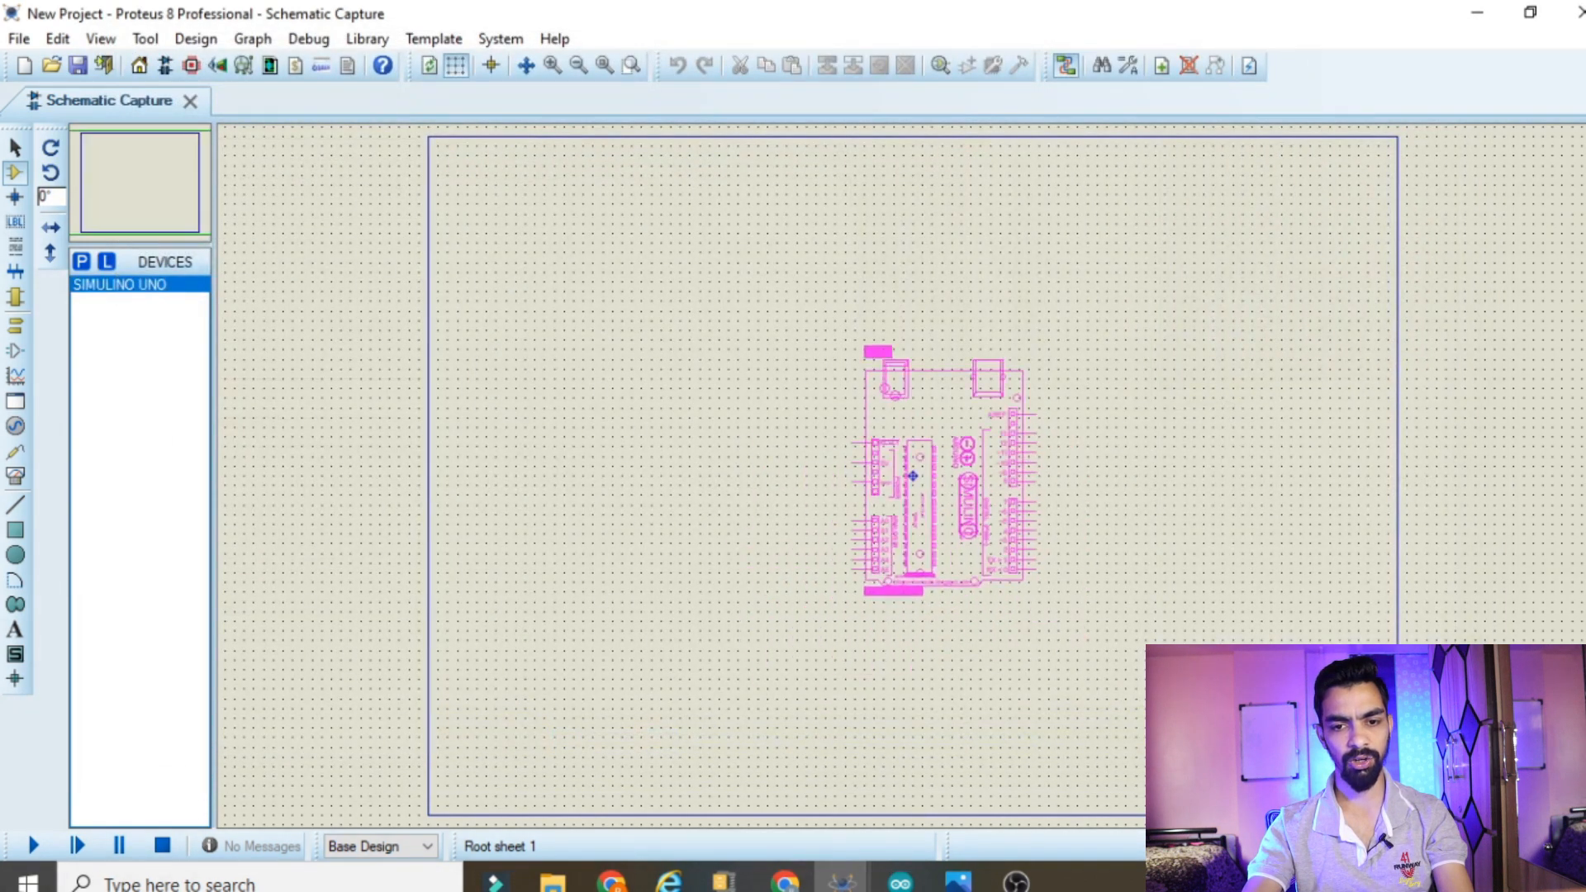
left_click(863, 469)
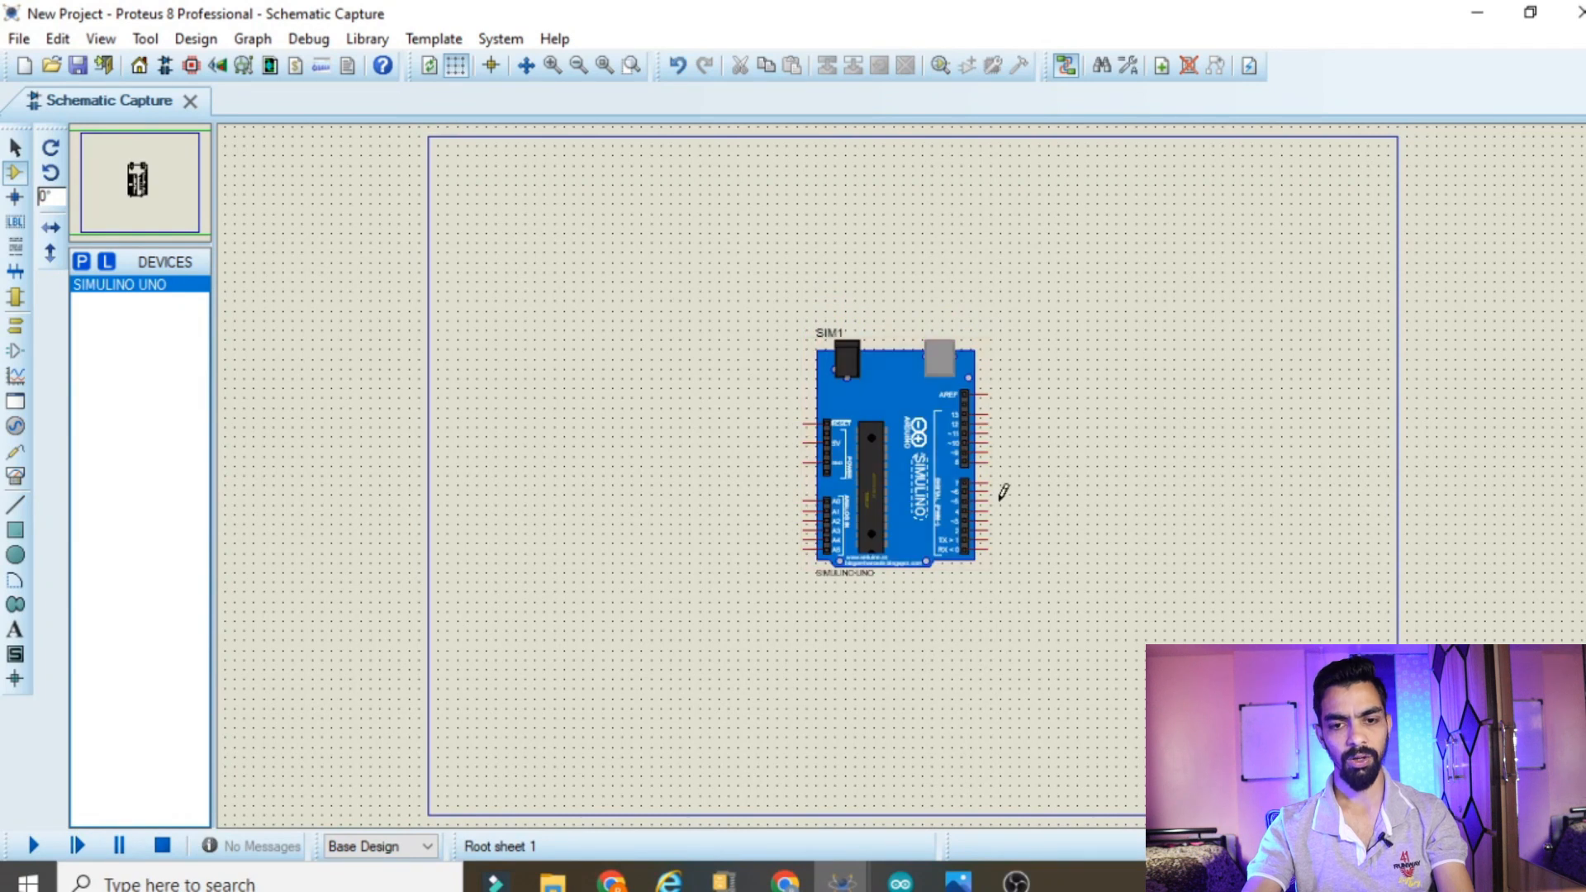
Place a column of eight DEFAULT terminals beside the board's digital pins 0 to 7
scroll(1003, 492, "up", 2)
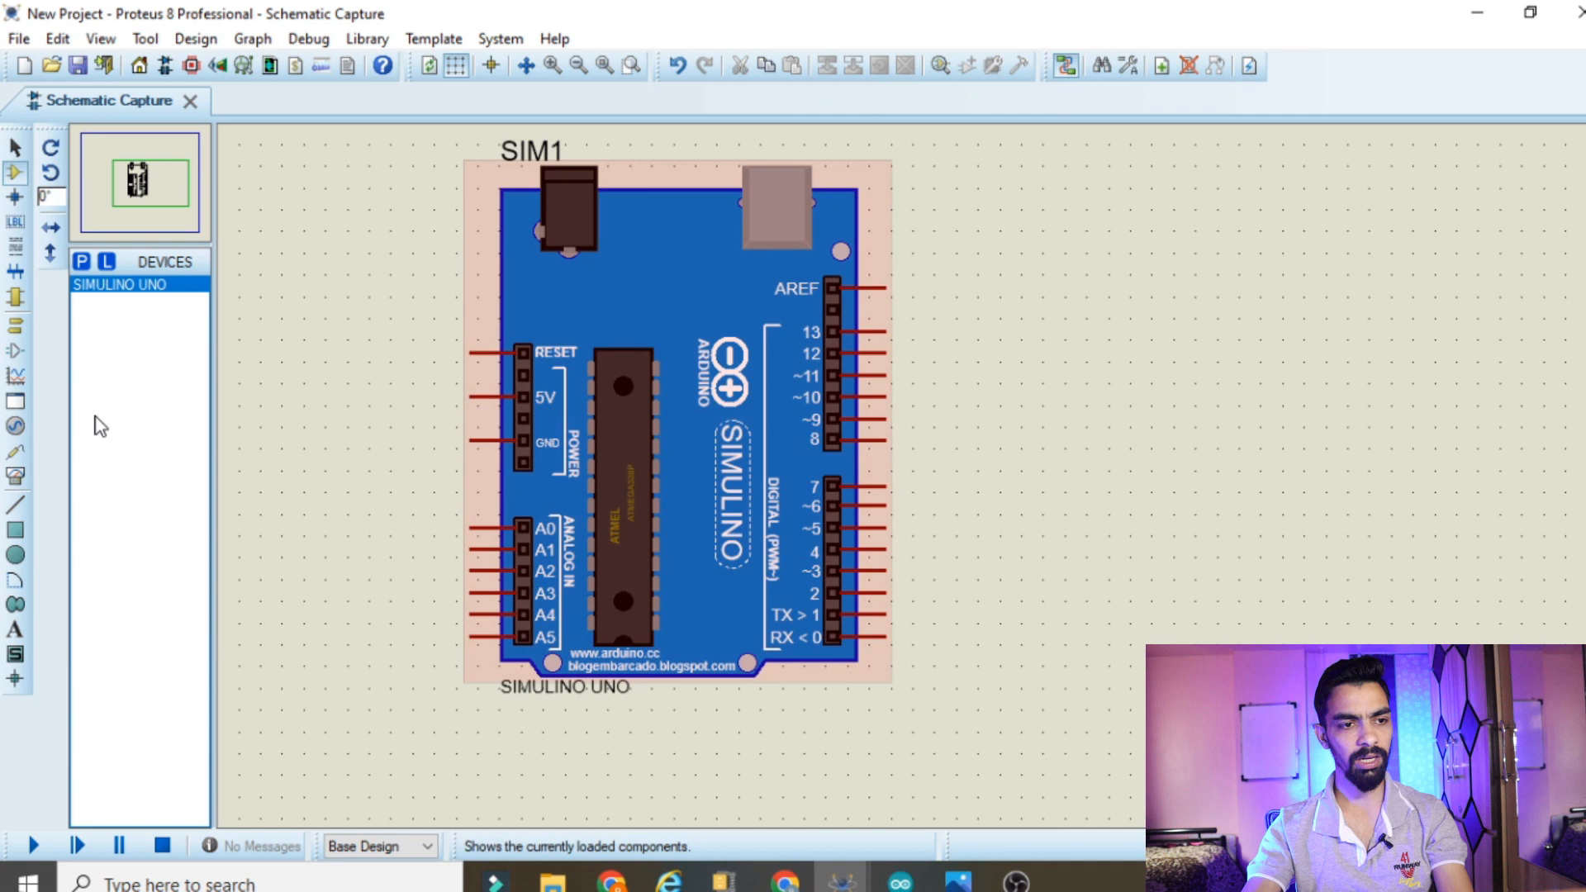
left_click(18, 328)
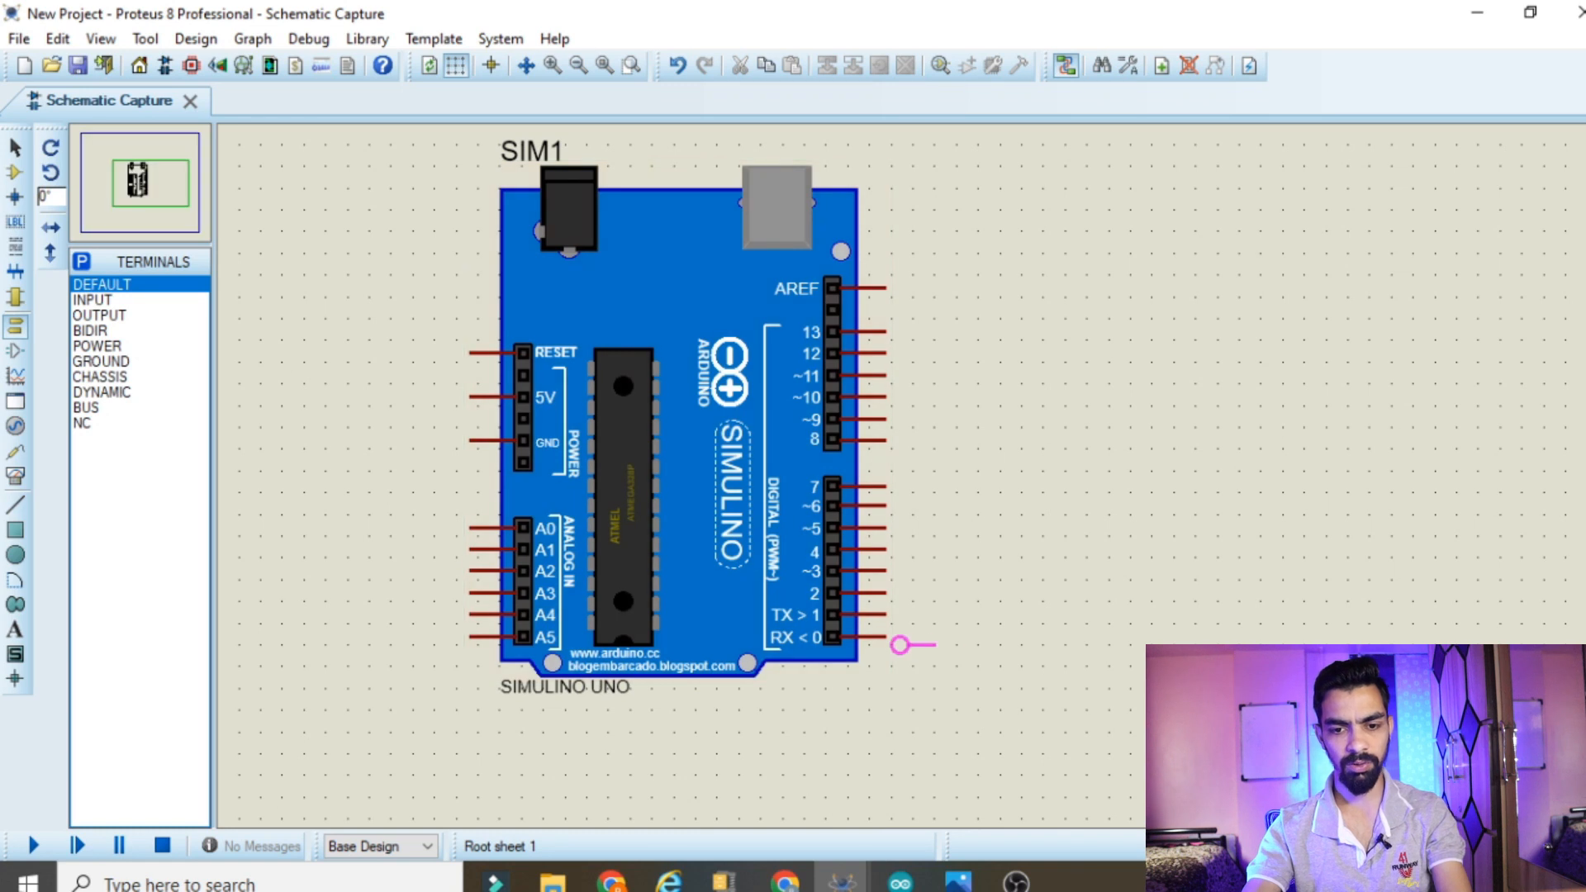
left_click(921, 645)
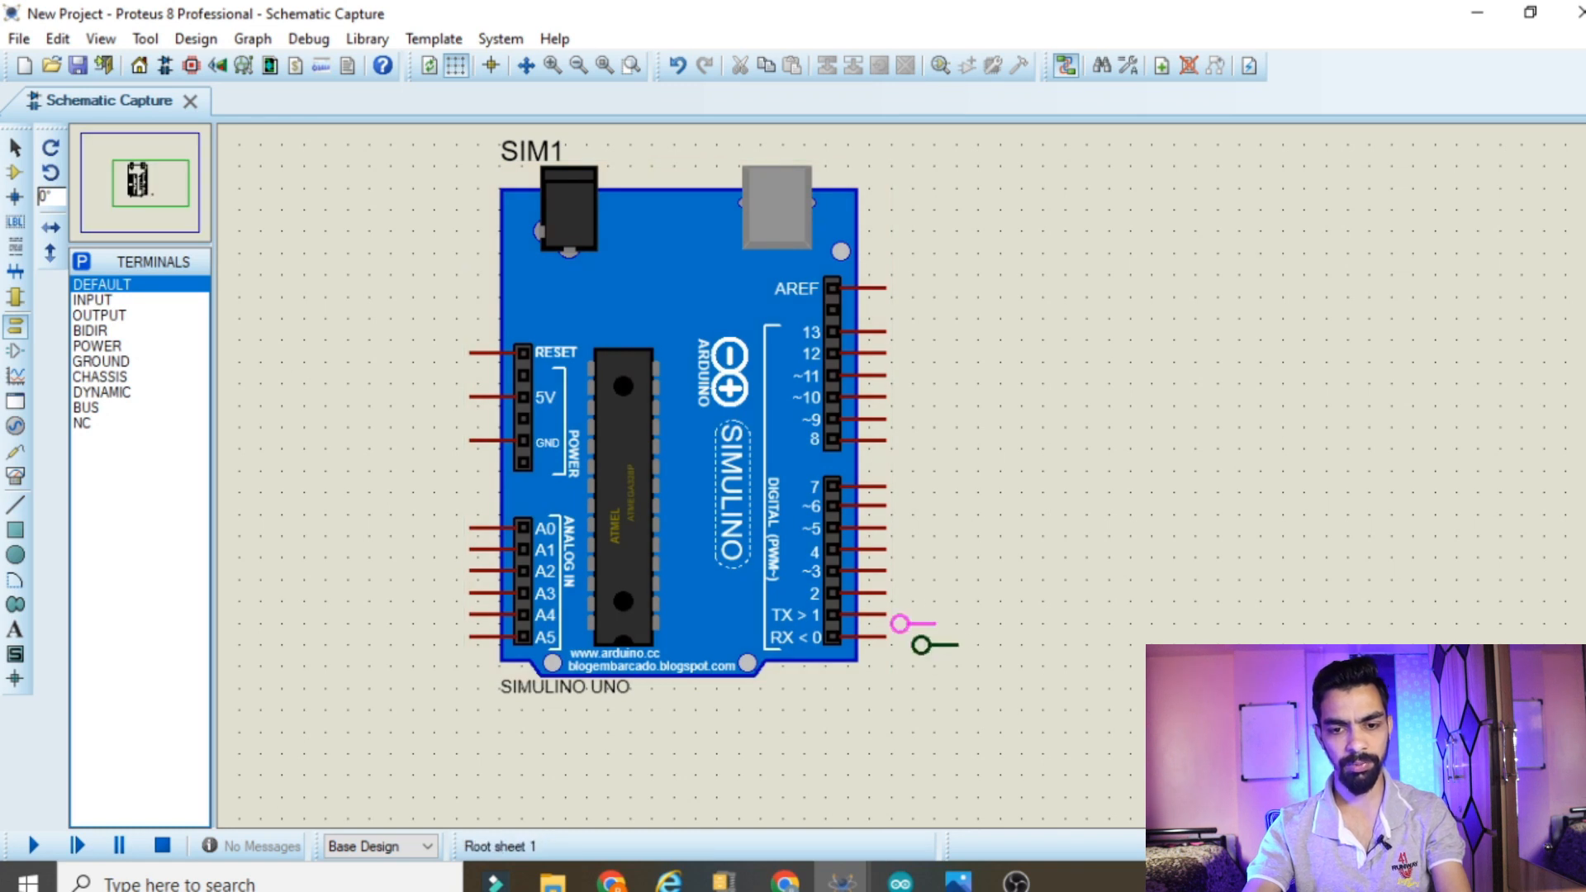
left_click(921, 624)
left_click(921, 601)
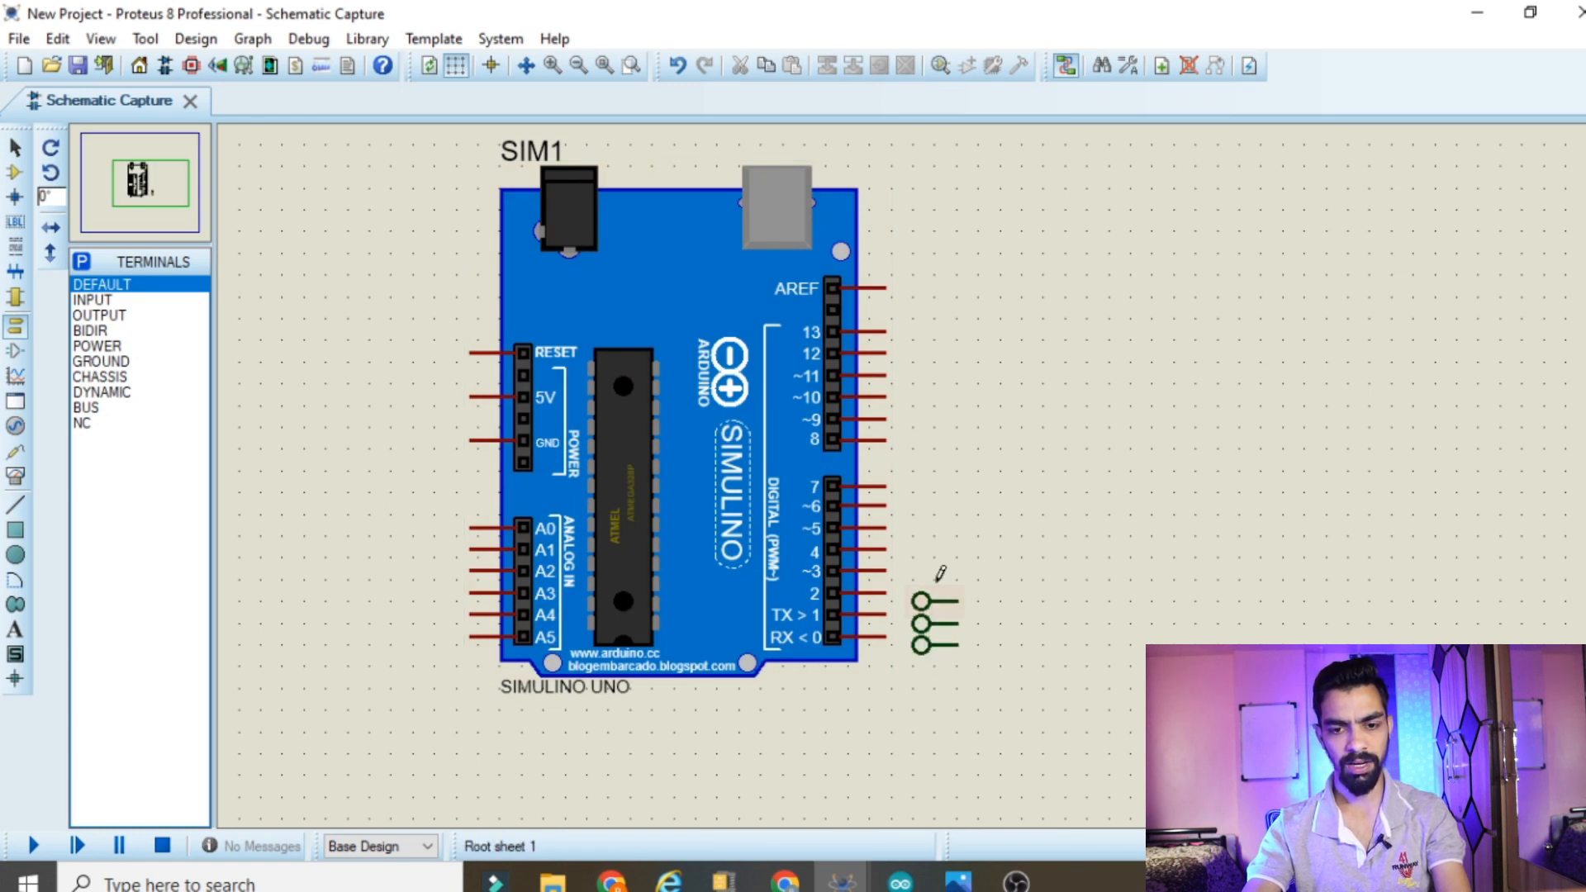
left_click(921, 580)
left_click(921, 558)
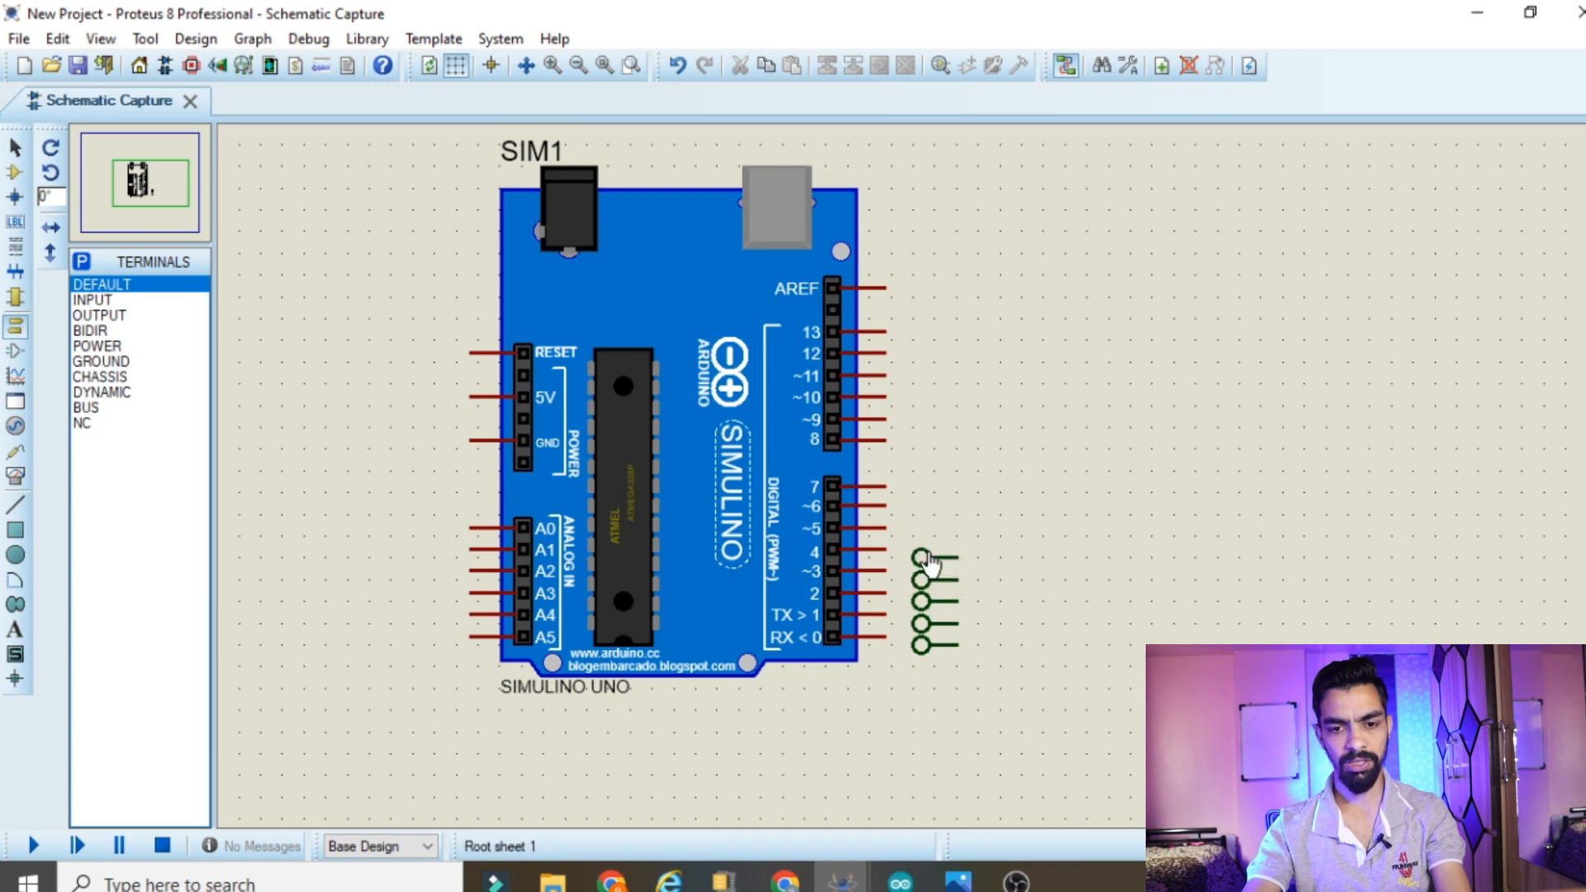
left_click(920, 536)
left_click(920, 515)
left_click(920, 493)
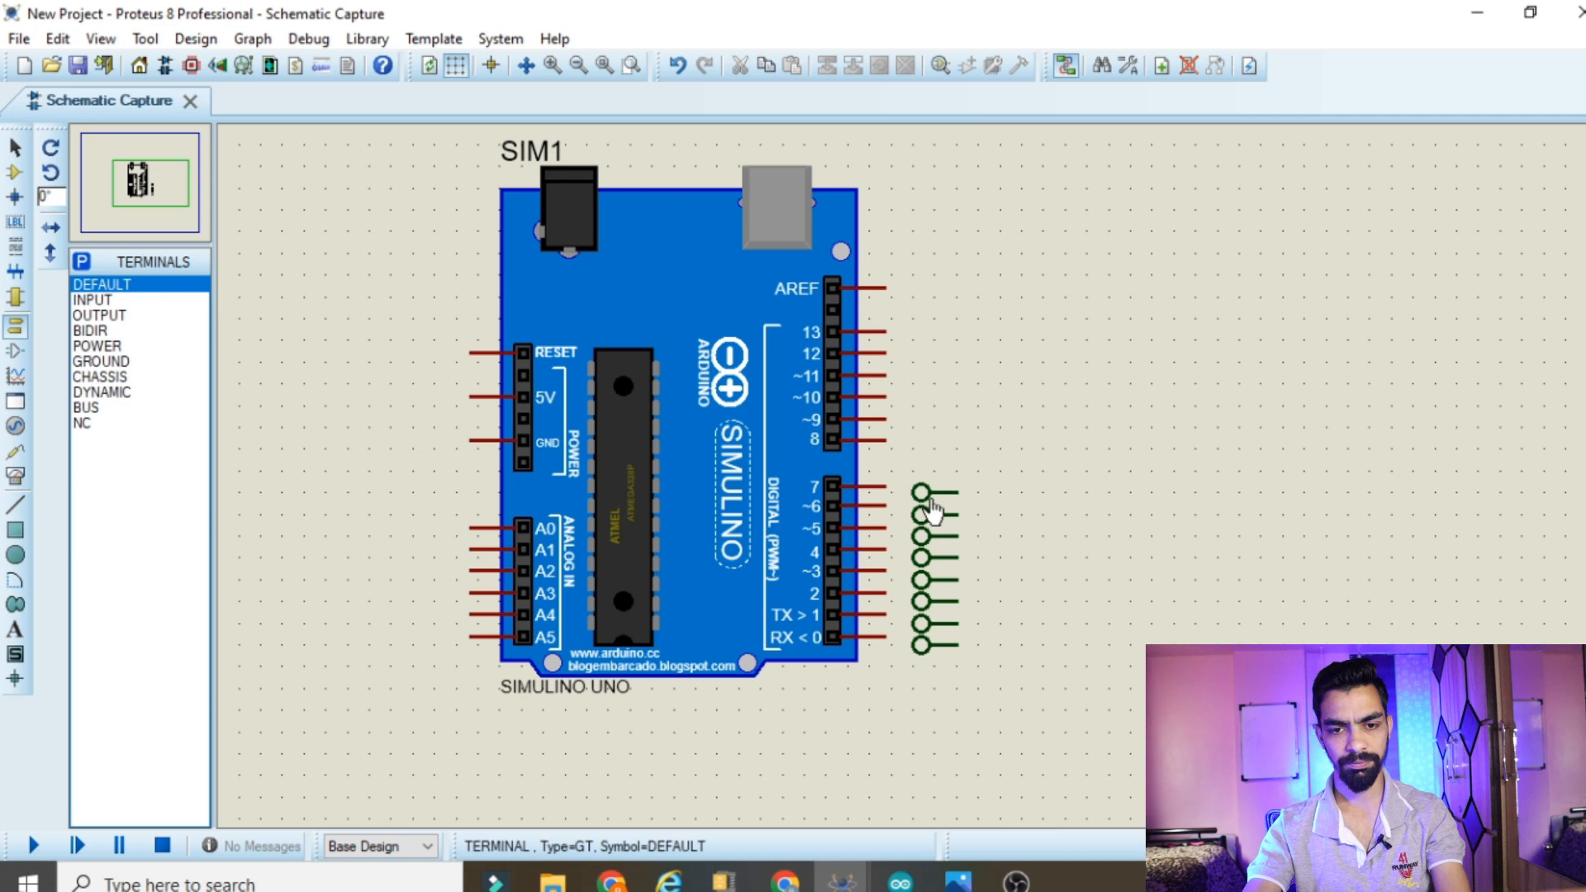
Continue the column of DEFAULT terminals beside digital pins 8 to 13 and the AREF pin
left_click(921, 449)
left_click(921, 427)
left_click(921, 405)
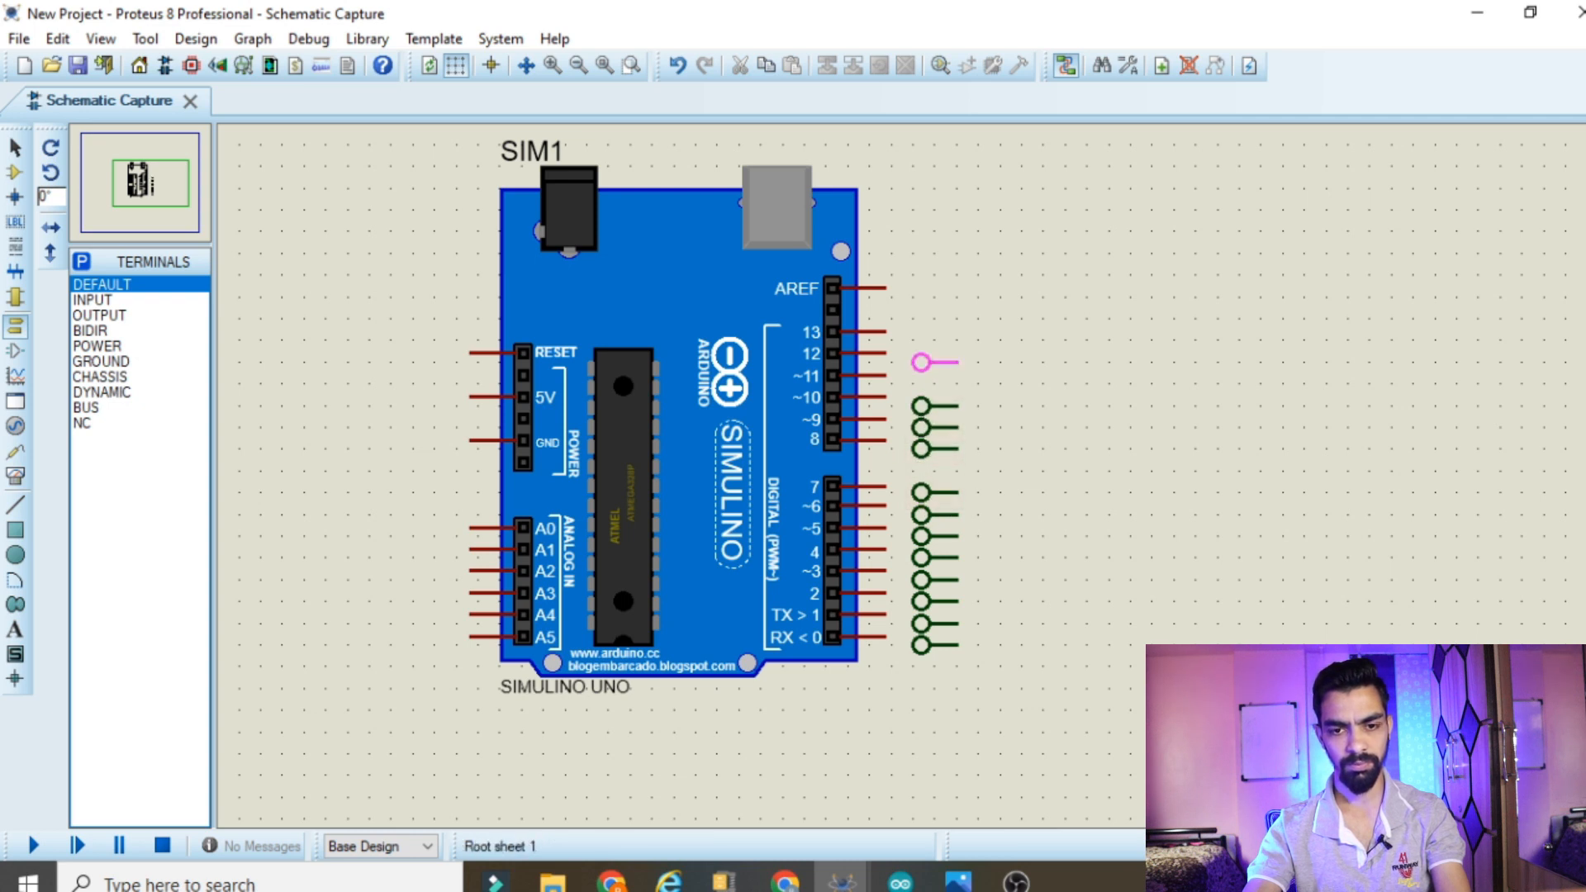
left_click(899, 383)
left_click_drag(938, 385, 942, 388)
left_click(933, 359)
left_click(933, 361)
left_click(933, 361)
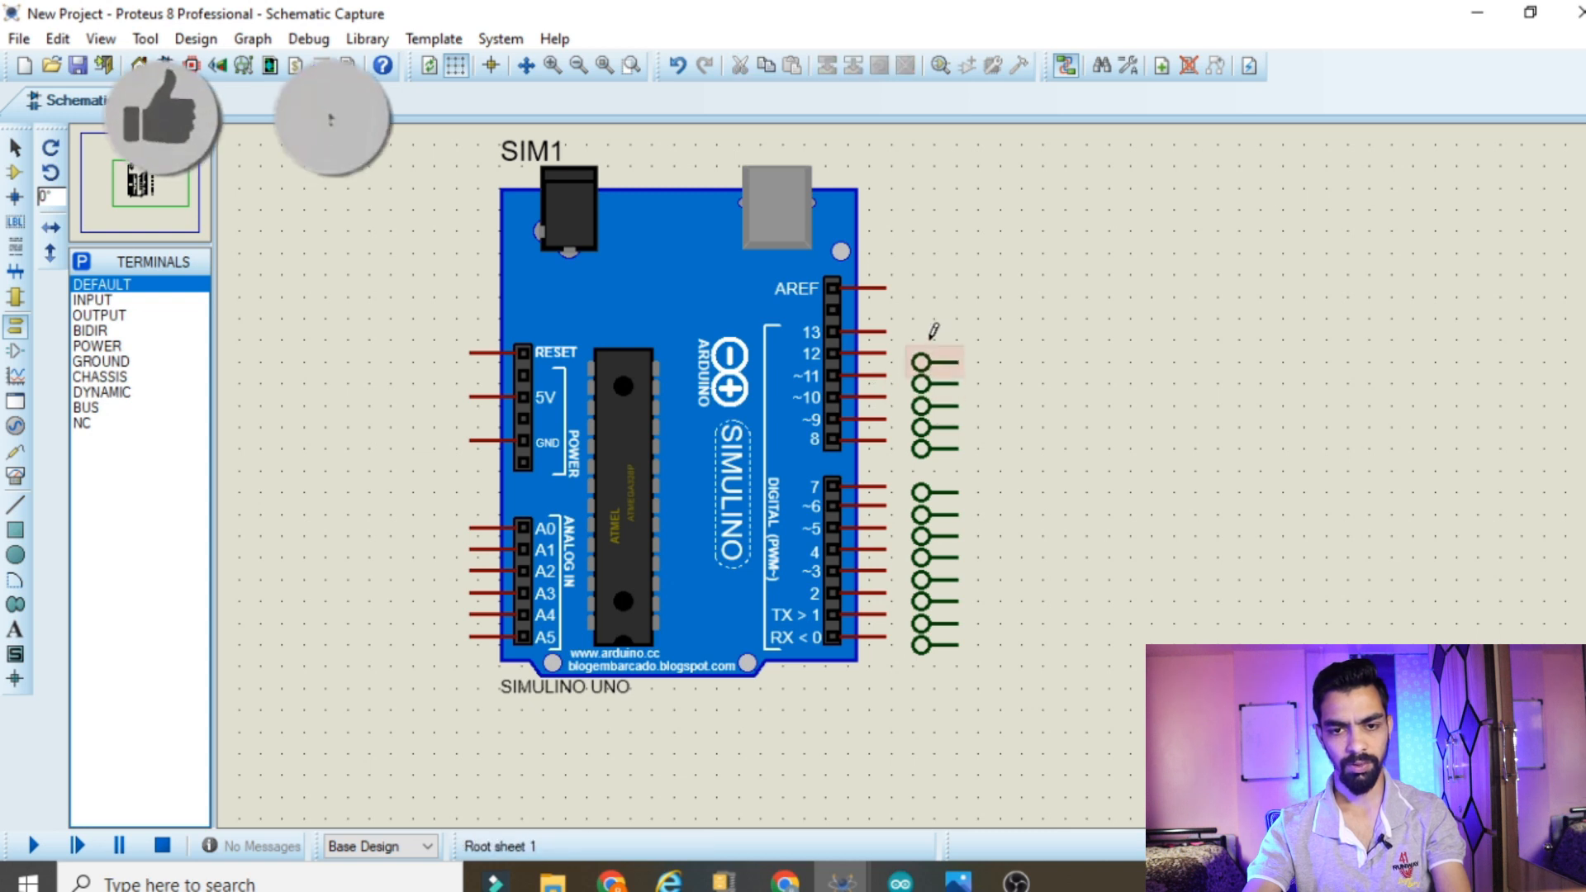
left_click(932, 339)
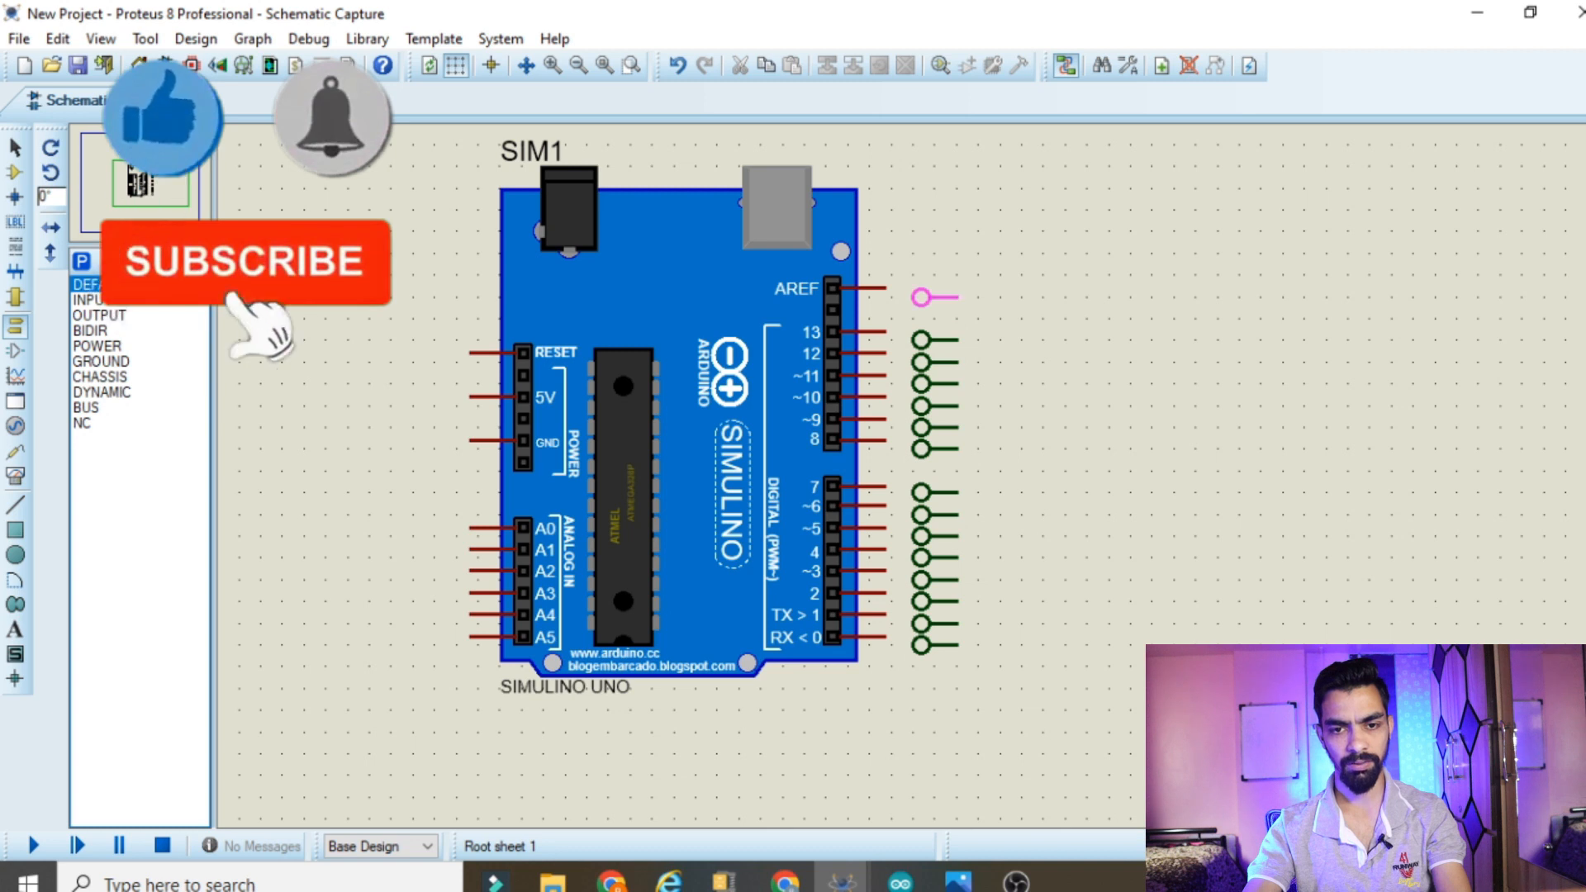
left_click(932, 297)
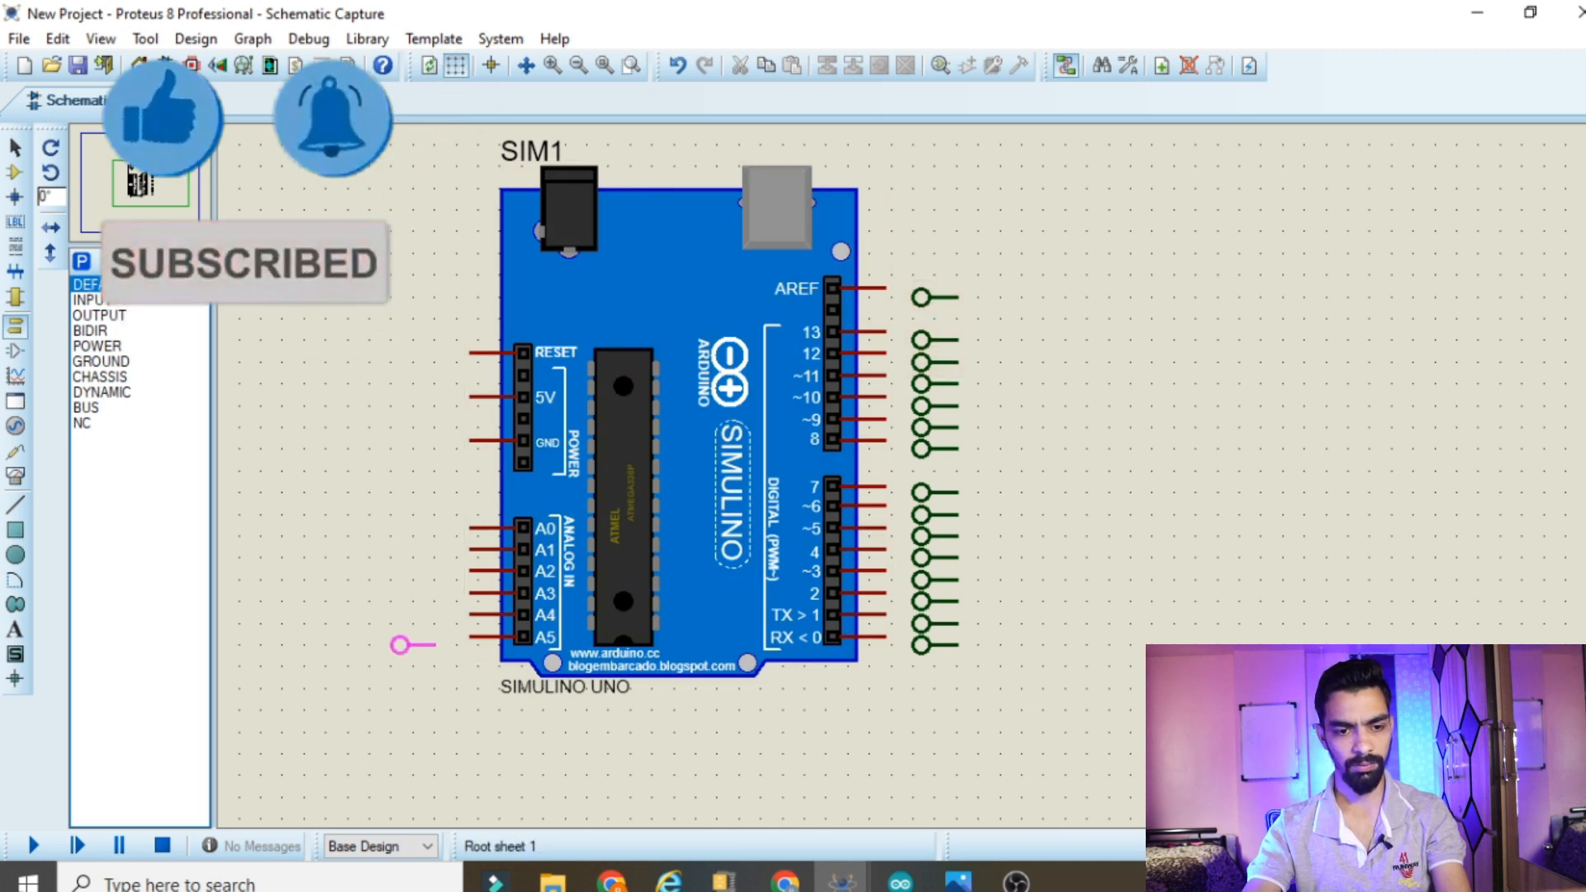
Place DEFAULT terminals beside analog pins A5 to A0 and the GND, 5V and RESET pins
left_click(400, 644)
left_click(399, 623)
left_click(400, 601)
left_click(400, 579)
left_click(400, 557)
left_click(399, 535)
left_click(400, 448)
left_click(399, 405)
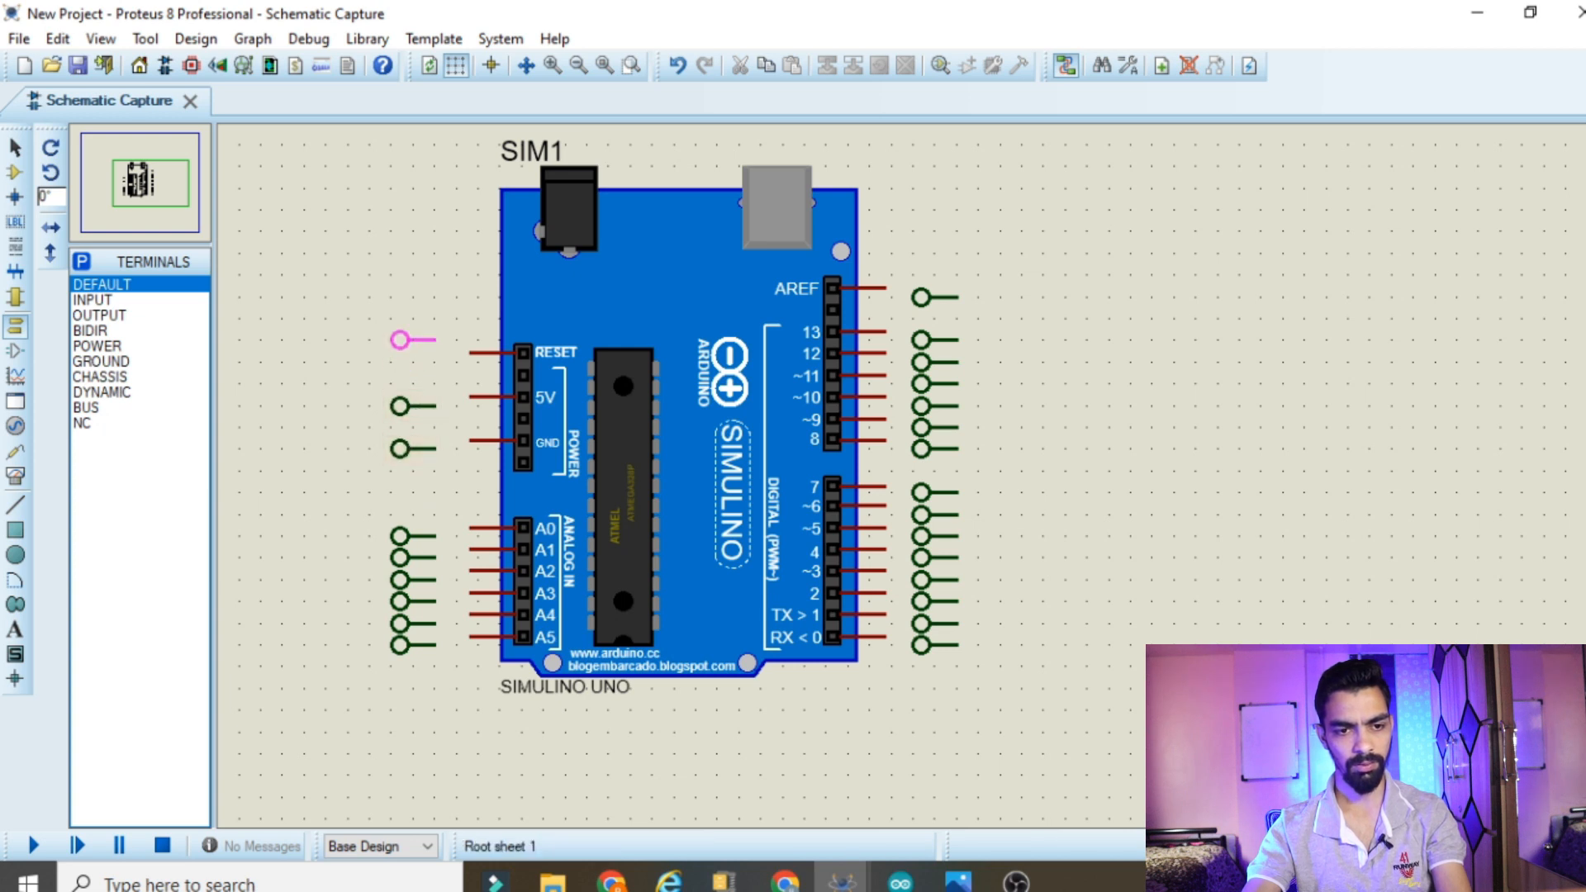
left_click(410, 361)
Rotate the whole column of terminals beside the digital pins by 180 degrees and move it closer to the board
left_click_drag(891, 253, 1022, 665)
right_click(909, 508)
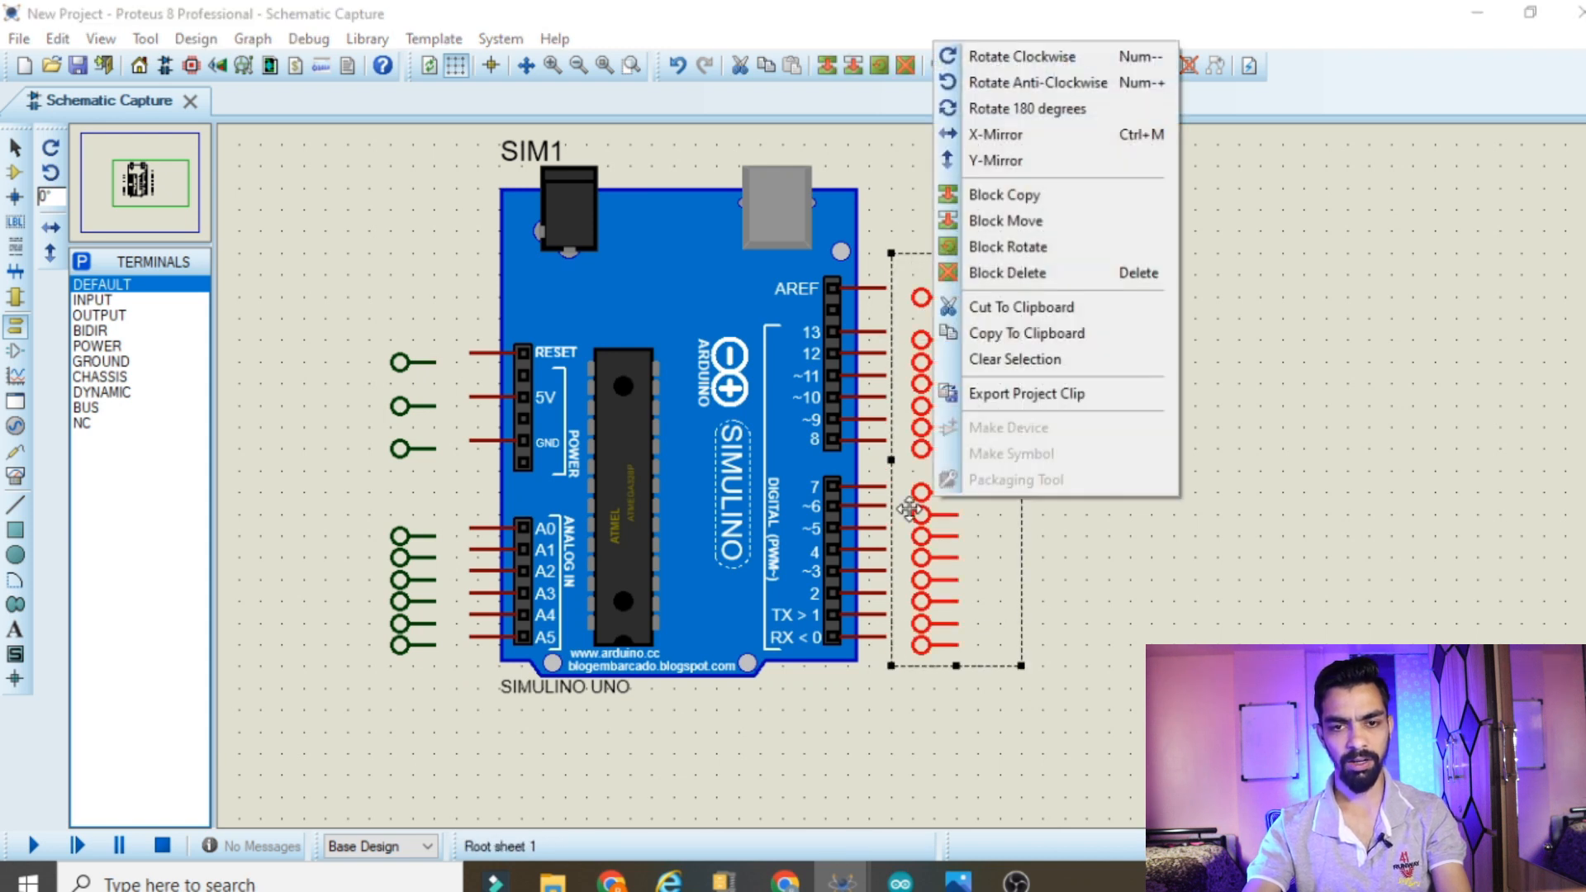
left_click(1043, 119)
left_click(1147, 570)
left_click_drag(891, 253, 1064, 732)
left_click_drag(969, 549, 928, 548)
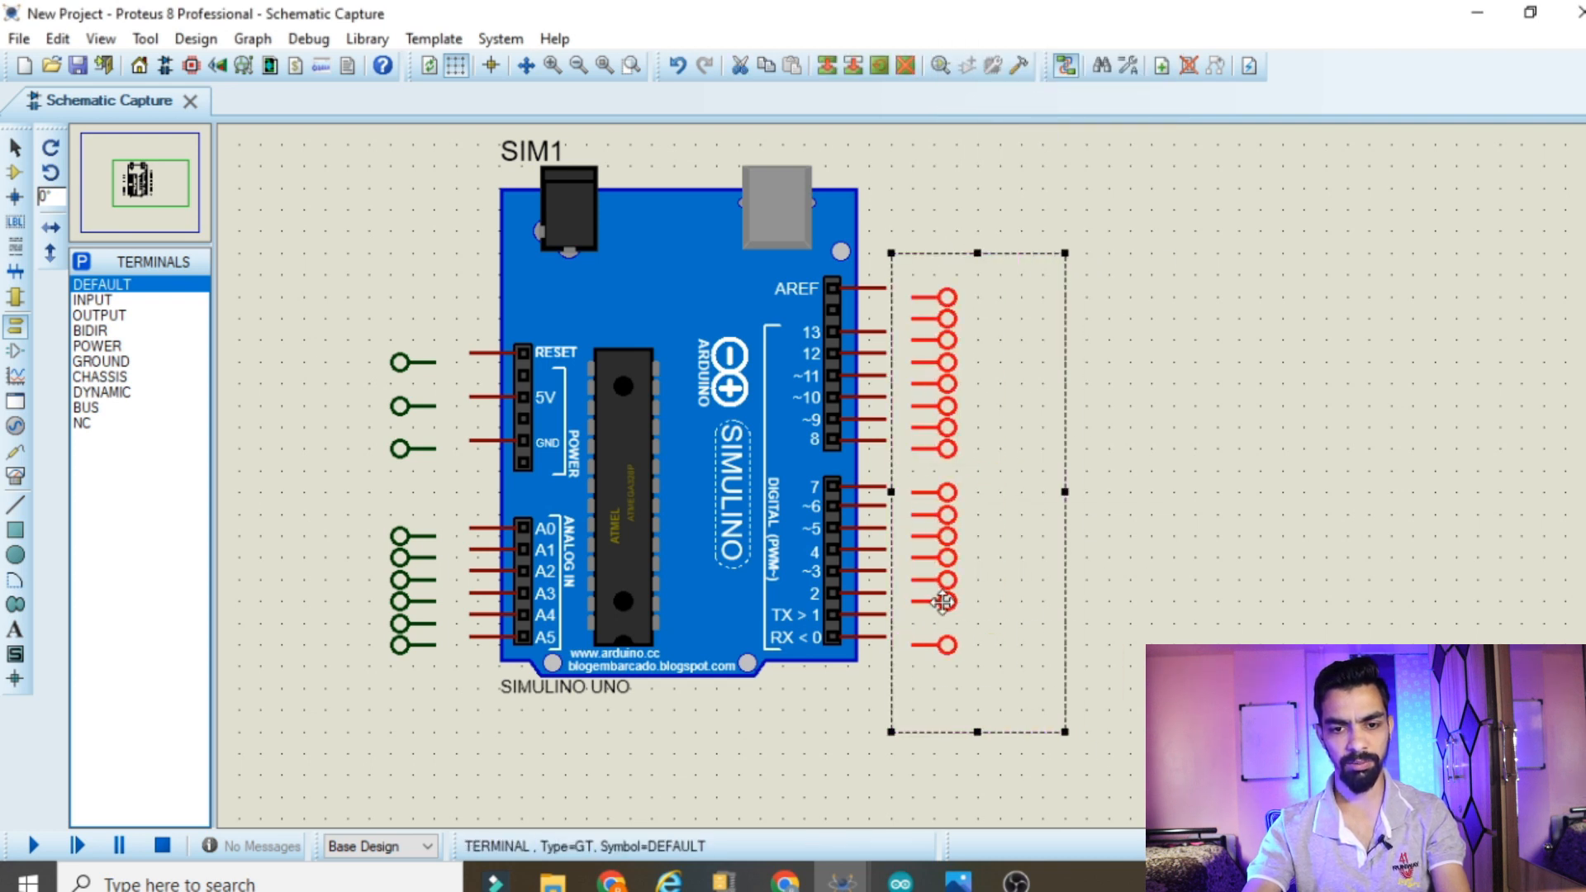
scroll(943, 602, "up", 1)
left_click(1194, 506)
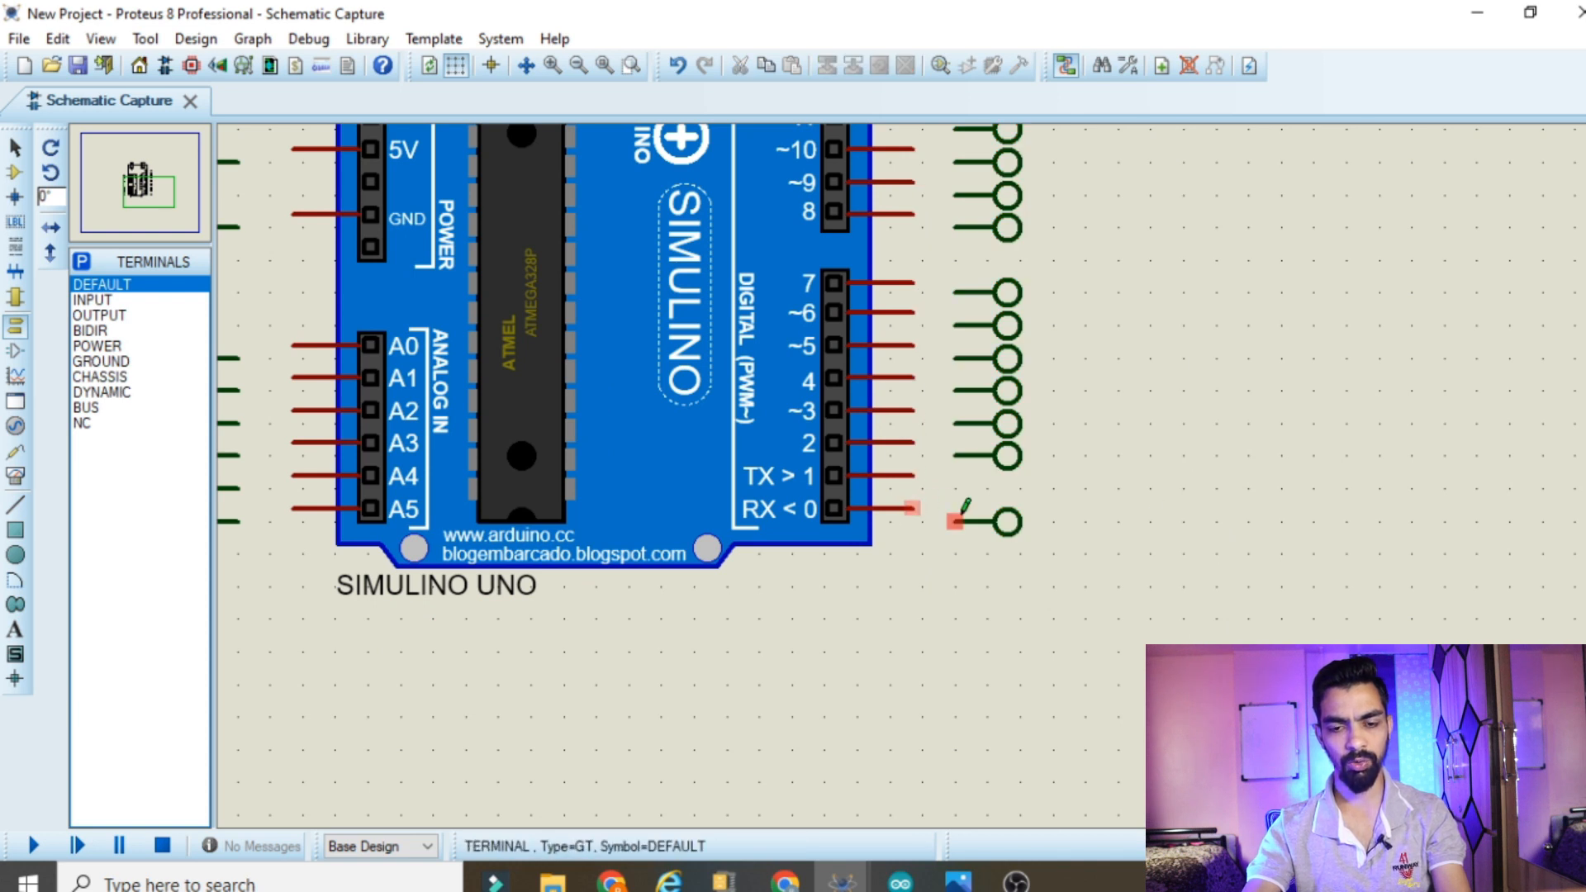
left_click(1009, 529)
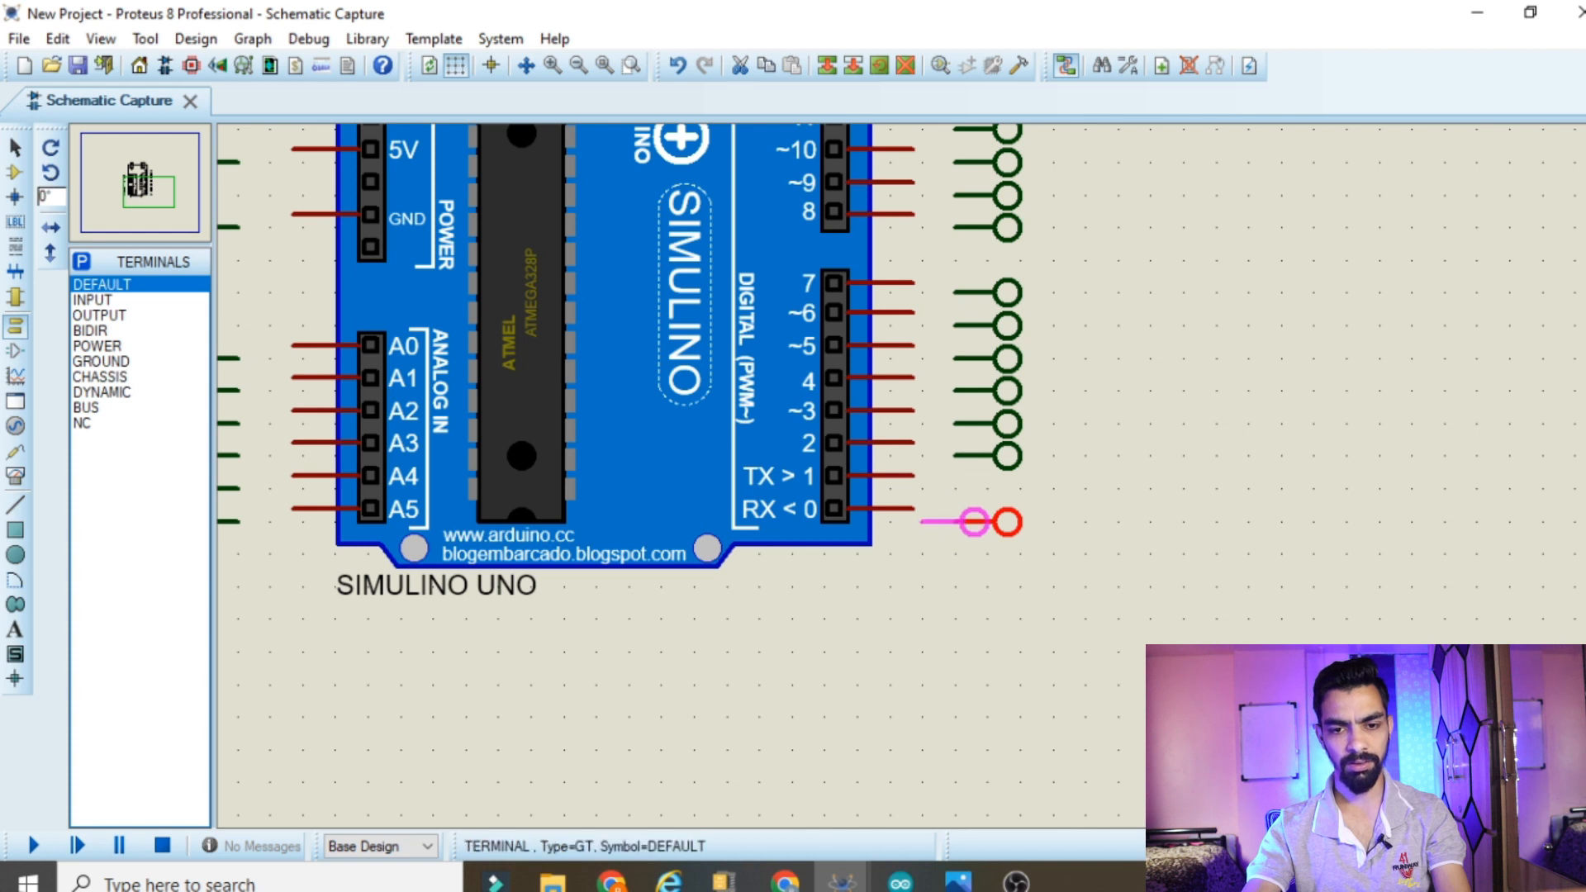
left_click_drag(943, 527, 1024, 523)
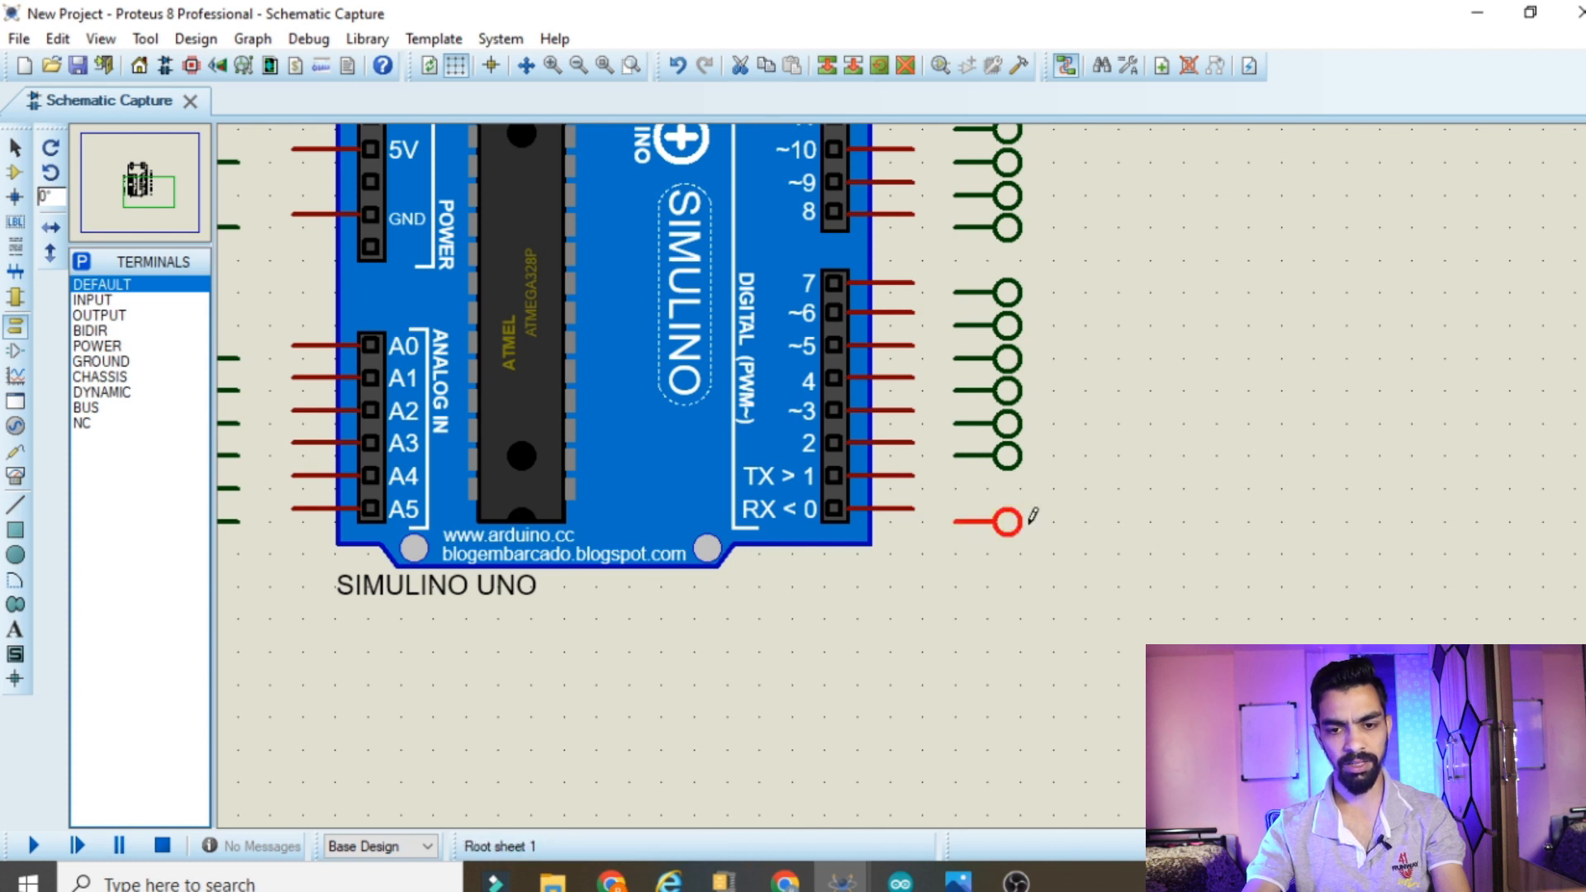
left_click(1177, 543)
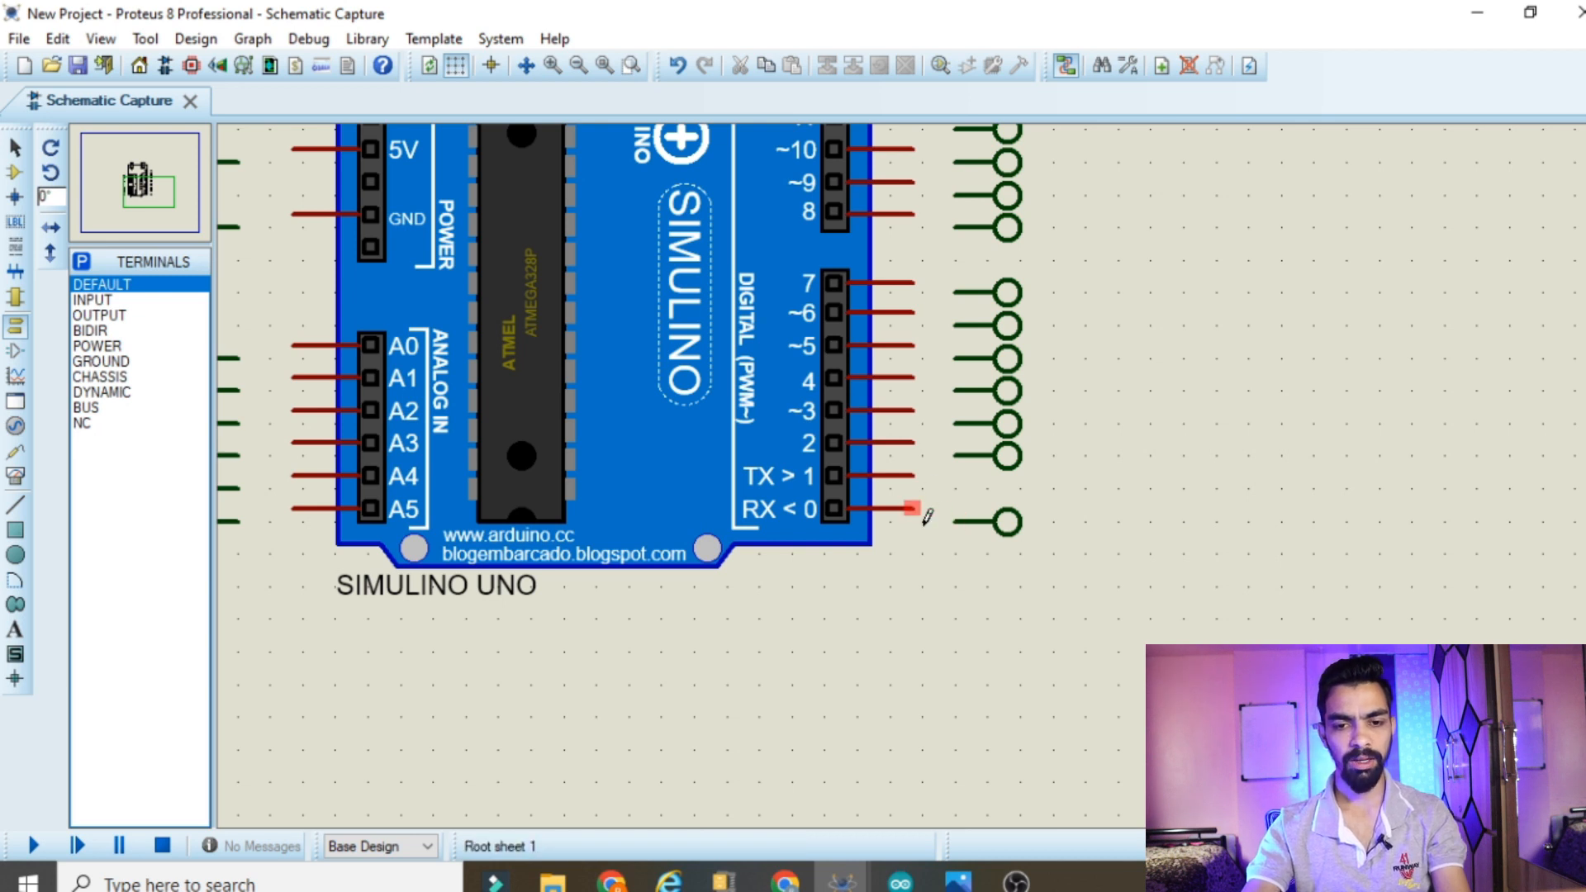
Wire the RX 0 pin to the lowest terminal and shift the six terminals above it down by one position
left_click(913, 508)
left_click(949, 519)
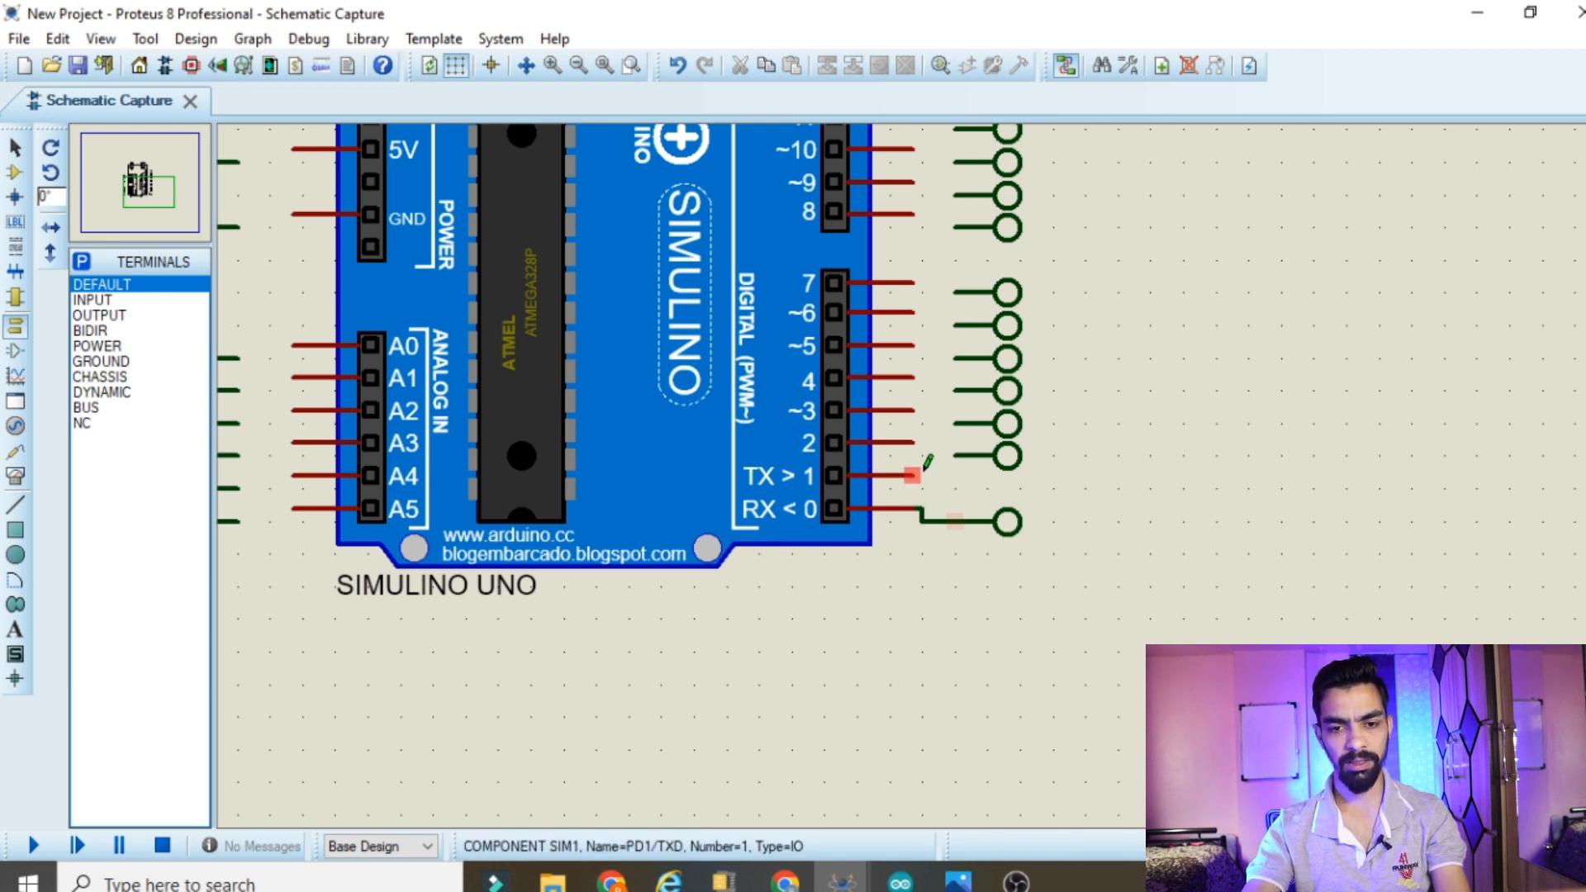
left_click_drag(921, 259, 1033, 467)
left_click_drag(988, 399, 988, 432)
left_click(1104, 432)
Wire the TX 1 pin and digital pins 2 to 6 to the terminals beside them
left_click(917, 475)
left_click(955, 488)
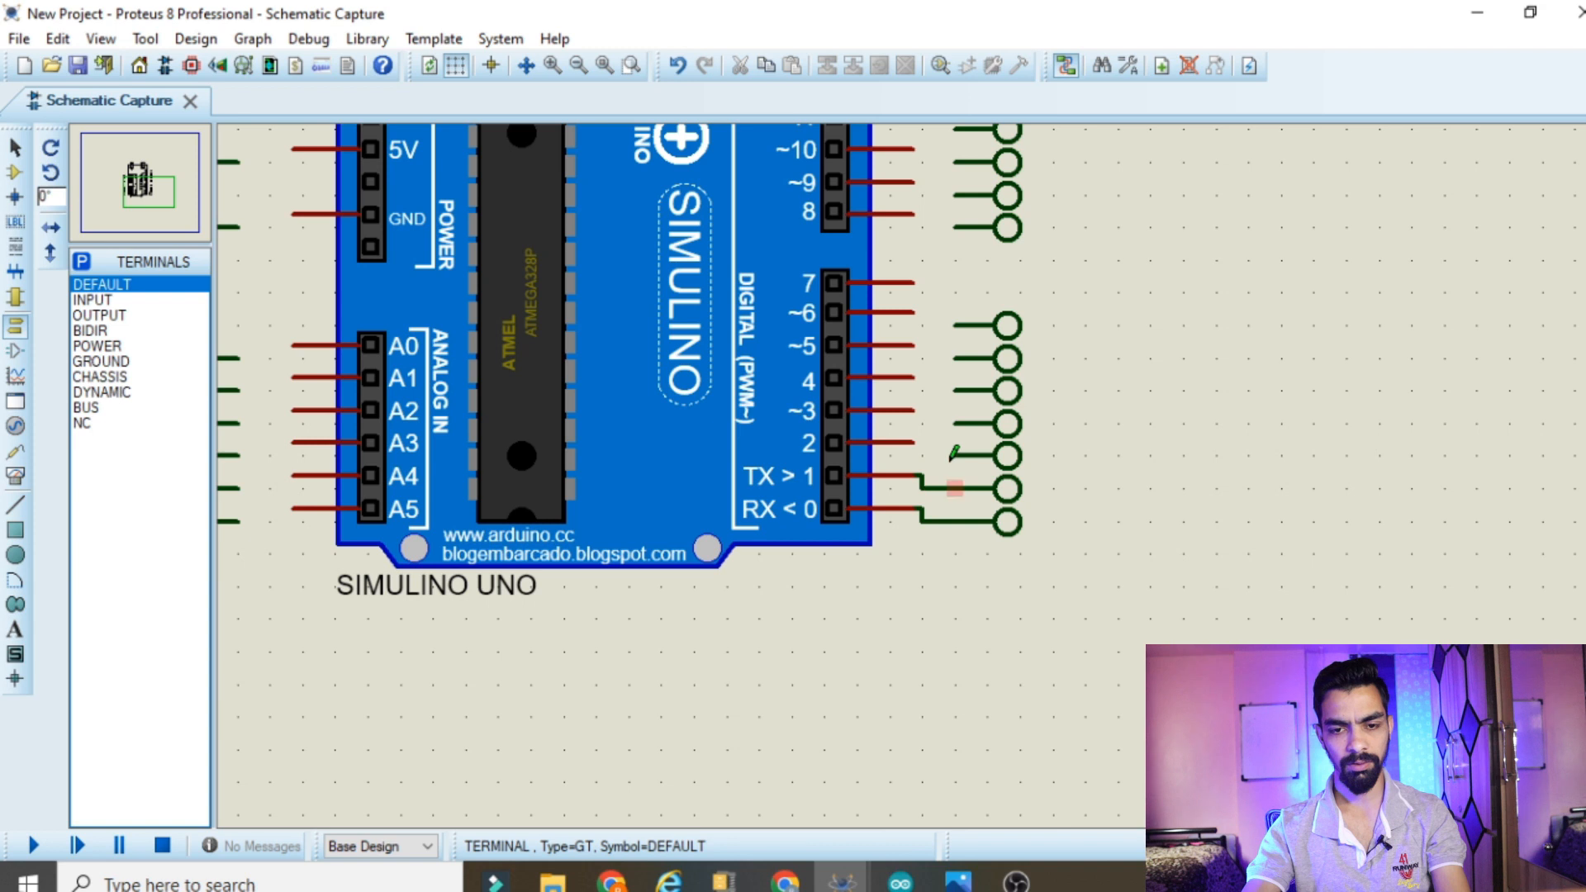
left_click(917, 442)
left_click(914, 409)
left_click(956, 422)
left_click(913, 378)
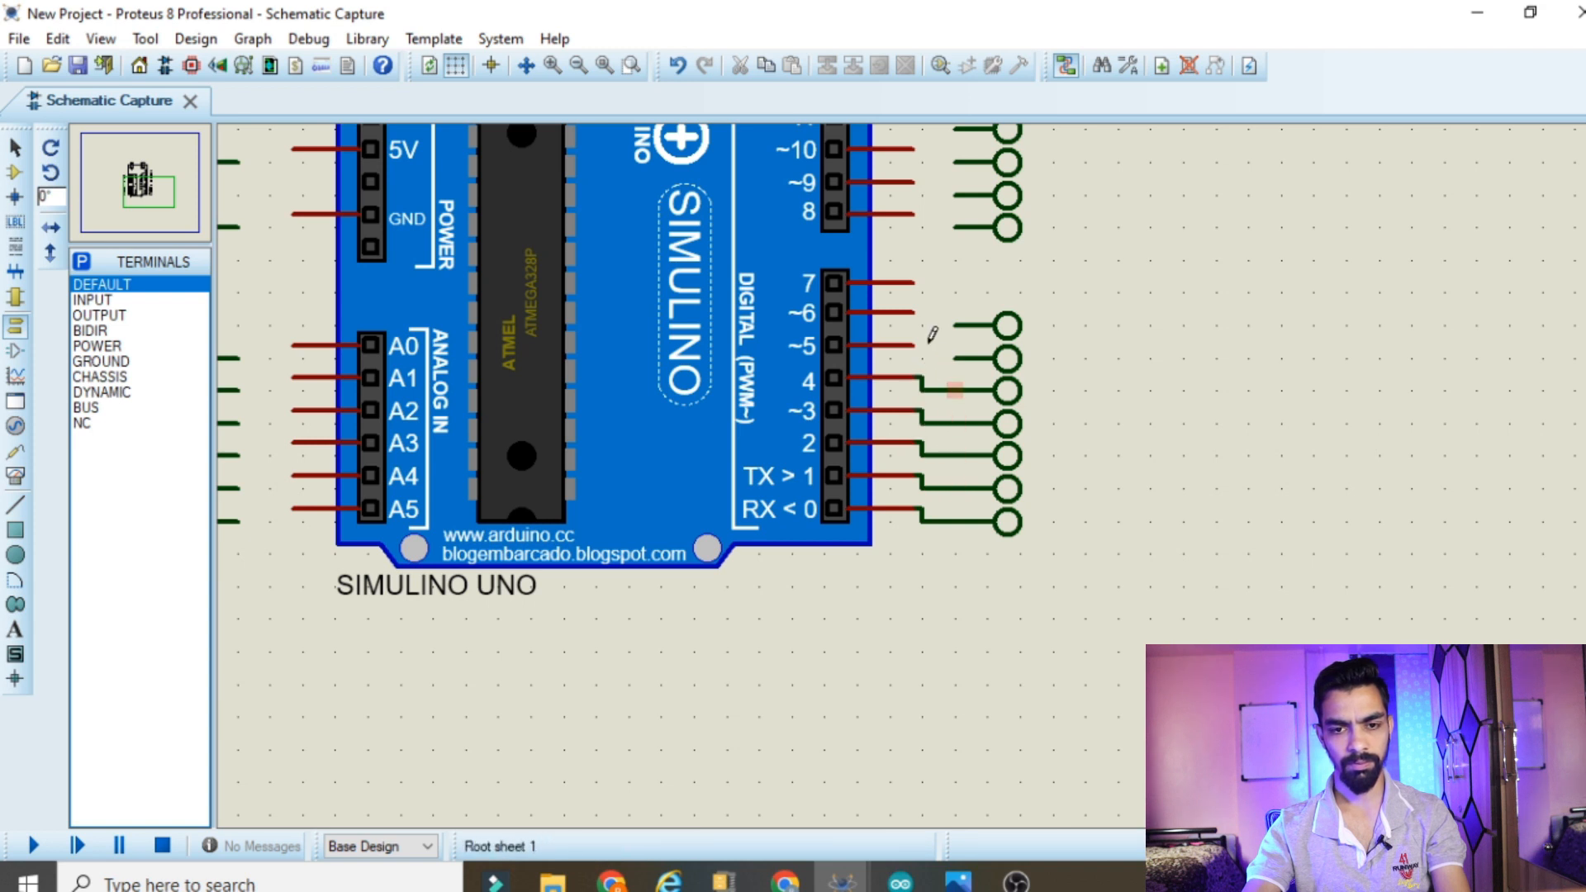
left_click(955, 325)
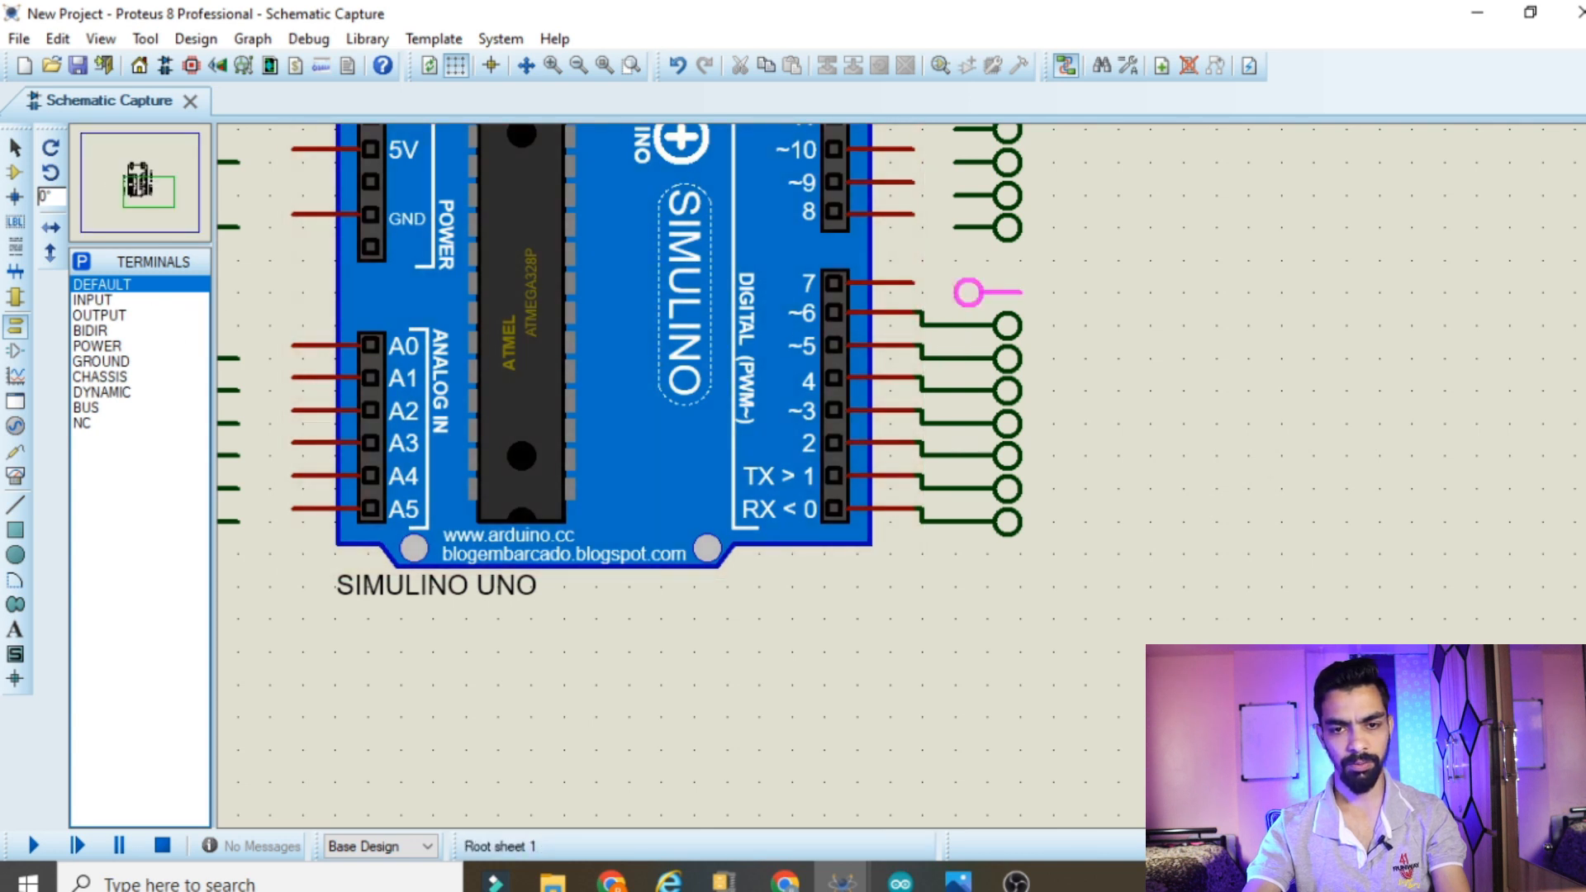
Rotate the terminal beside digital pin 7 by 180 degrees and wire it to that pin
right_click(987, 301)
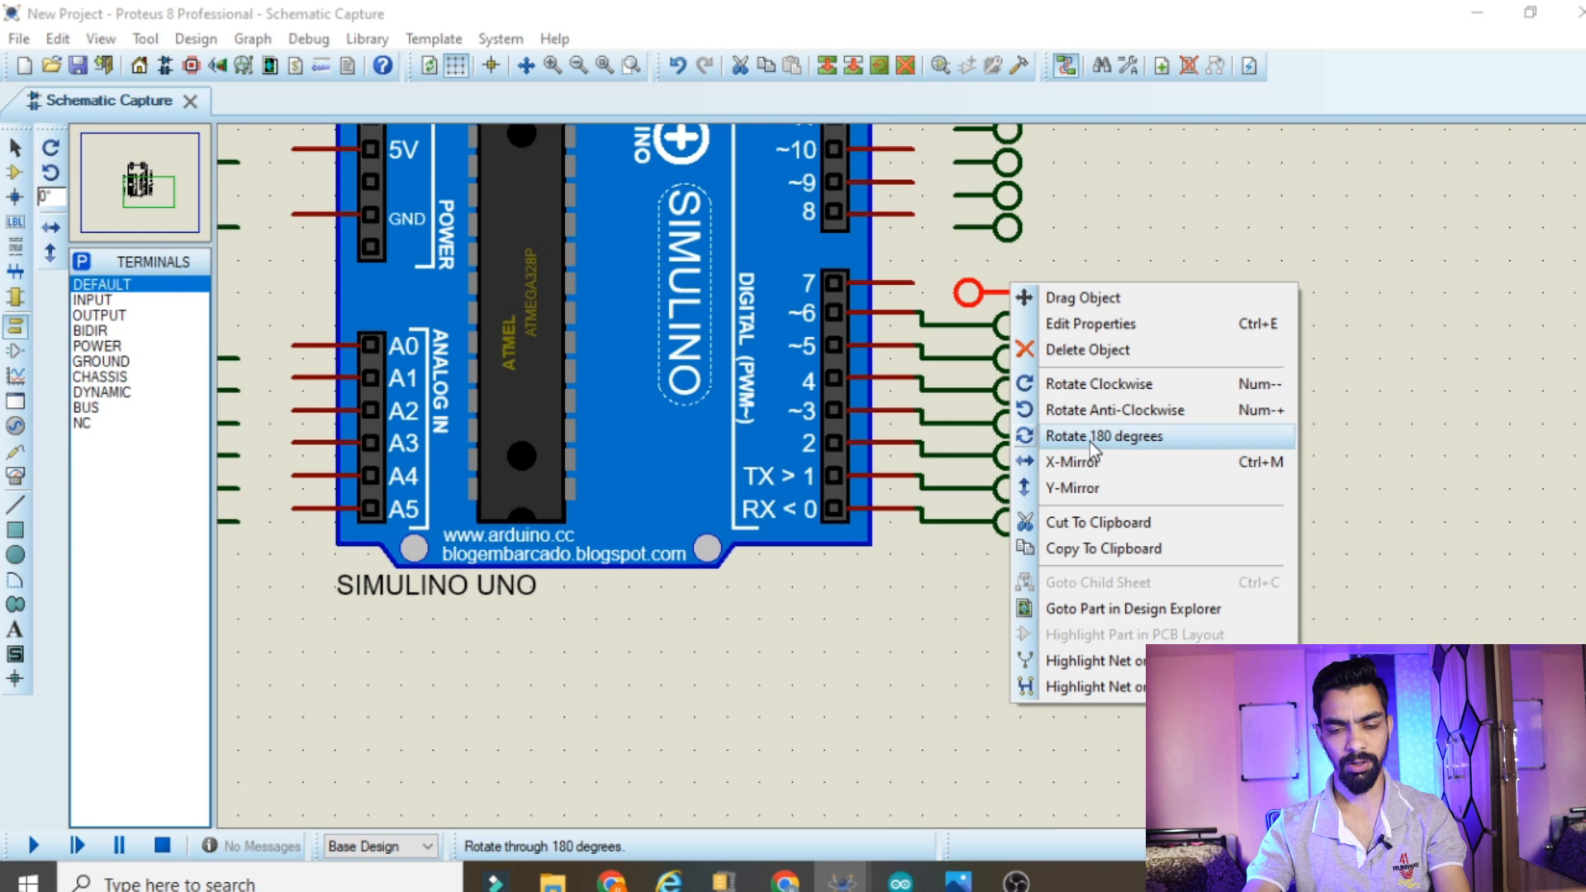
left_click(1090, 437)
left_click(949, 289)
Wire digital pins 8 to 13 to the terminals beside them
scroll(947, 289, "down", 2)
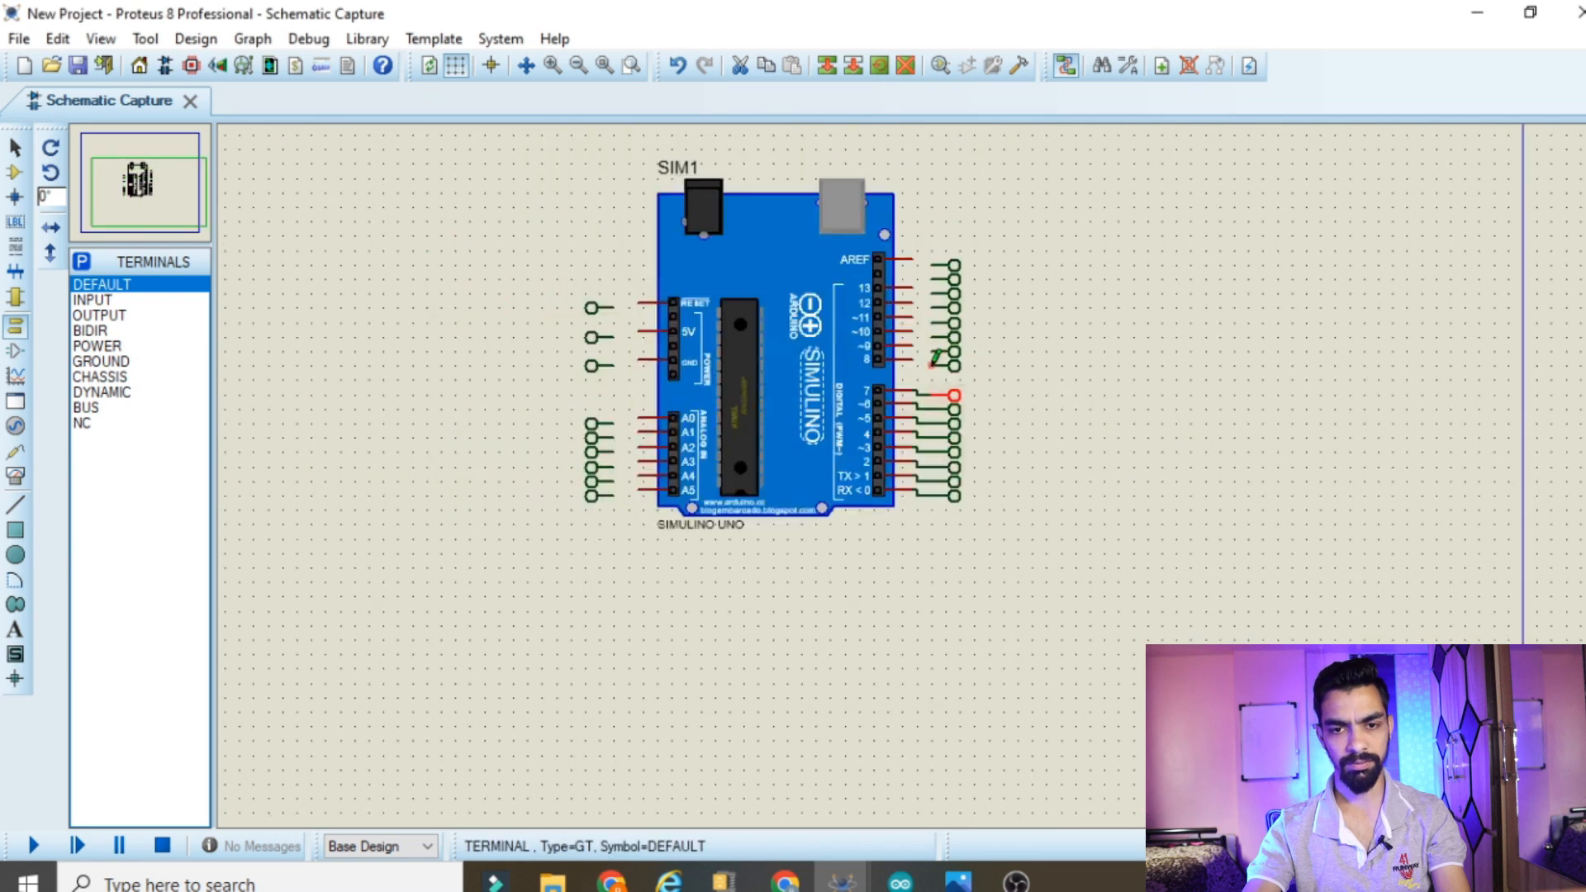
scroll(940, 351, "up", 2)
left_click(871, 527)
left_click(908, 506)
left_click(872, 461)
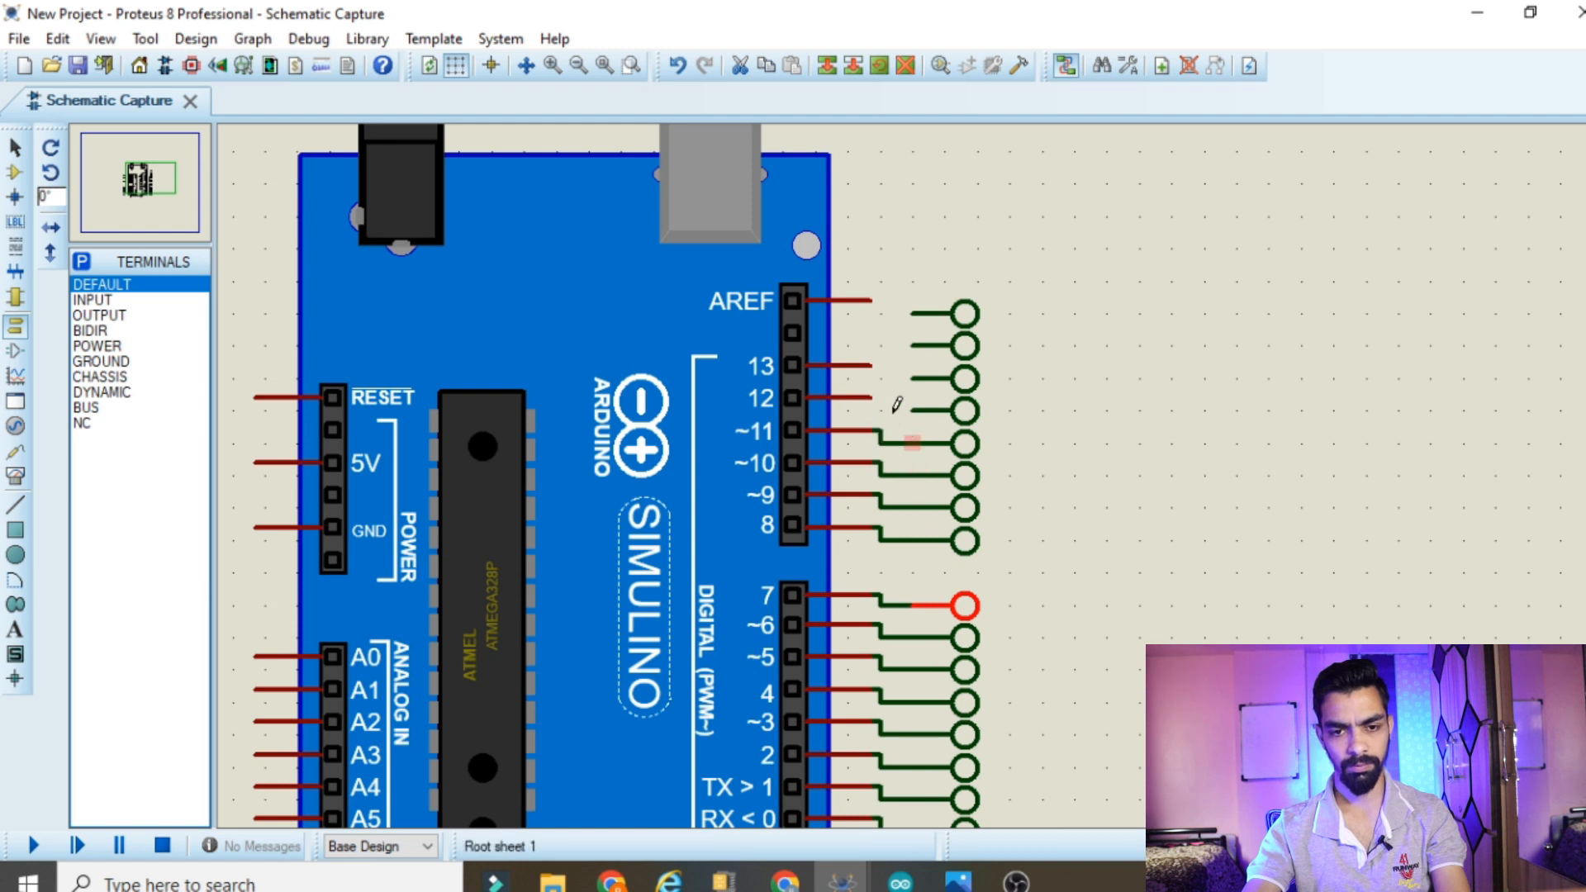
left_click(875, 398)
left_click(873, 364)
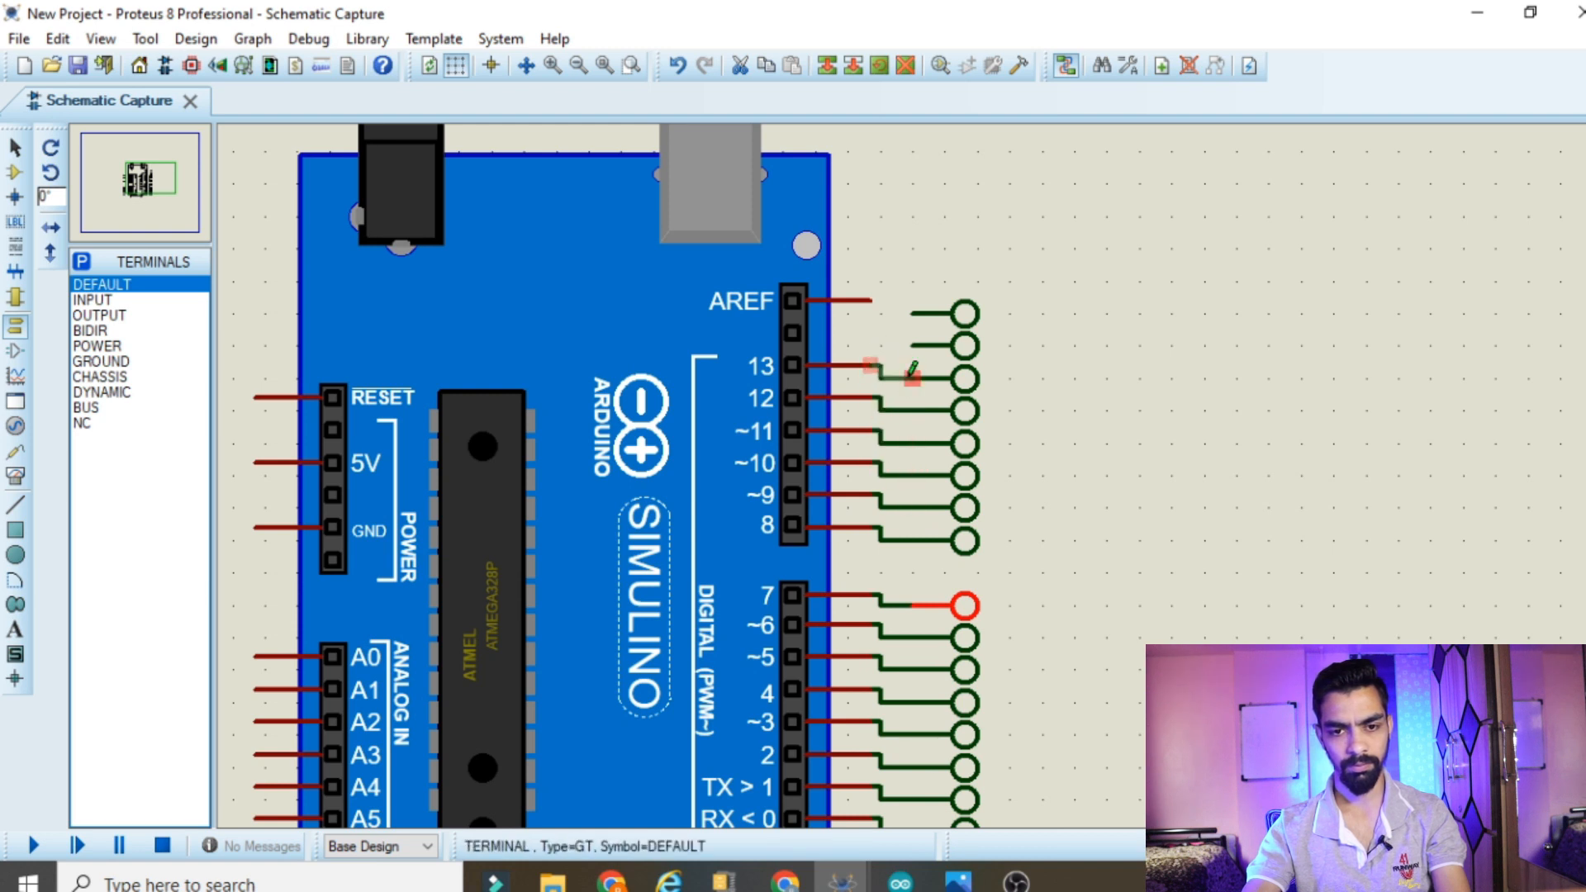
Wire the AREF pin to the topmost terminal and delete the unconnected spare terminal just below it
left_click(873, 300)
left_click(913, 313)
left_click(974, 348)
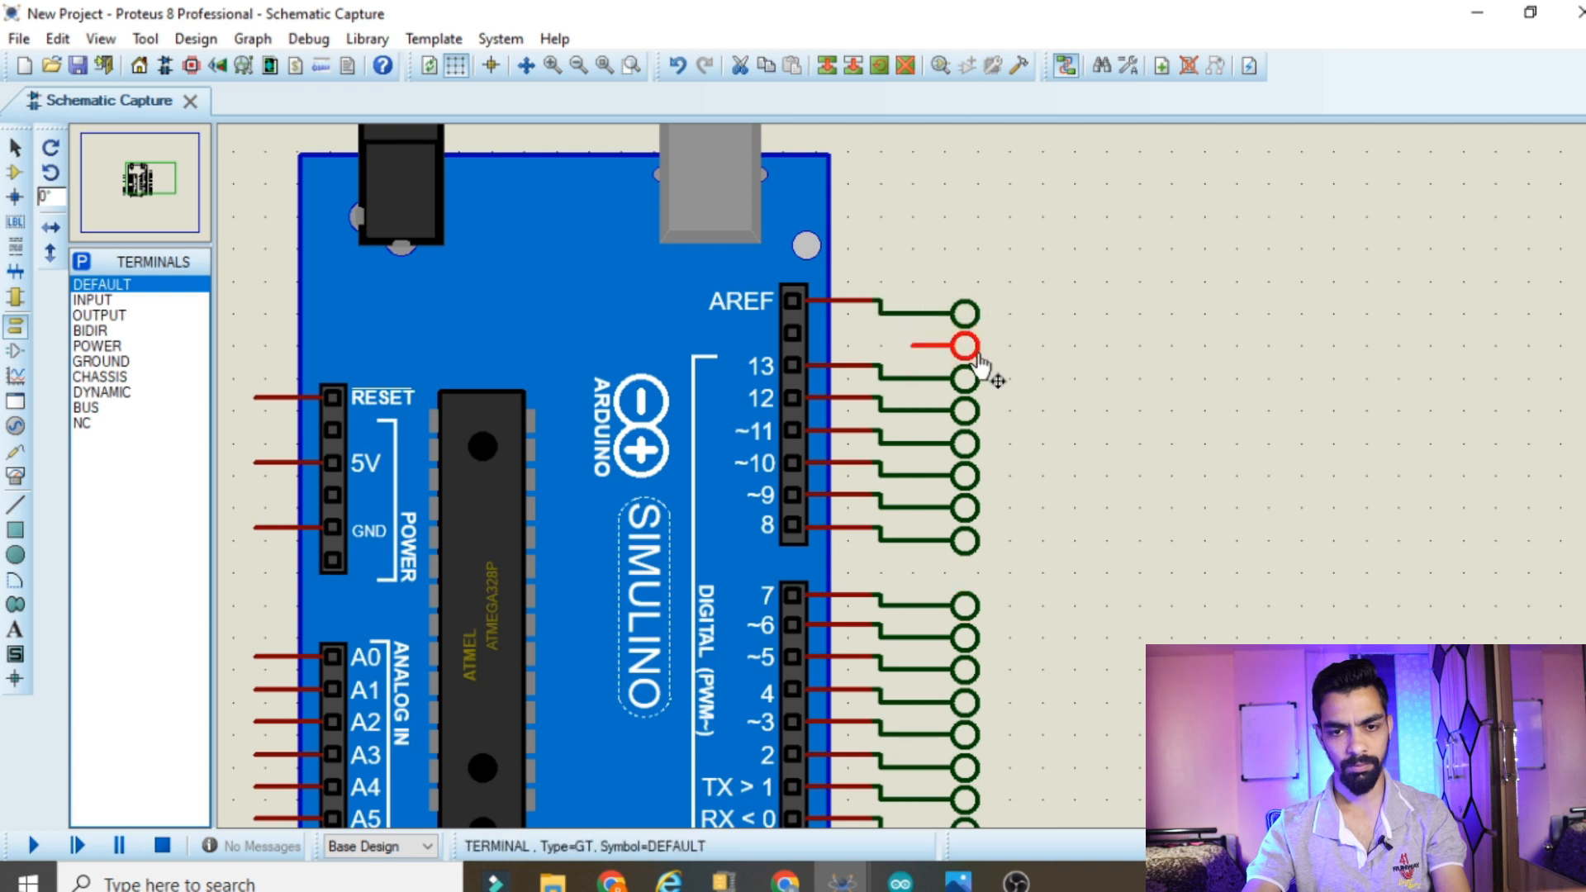
key("Delete")
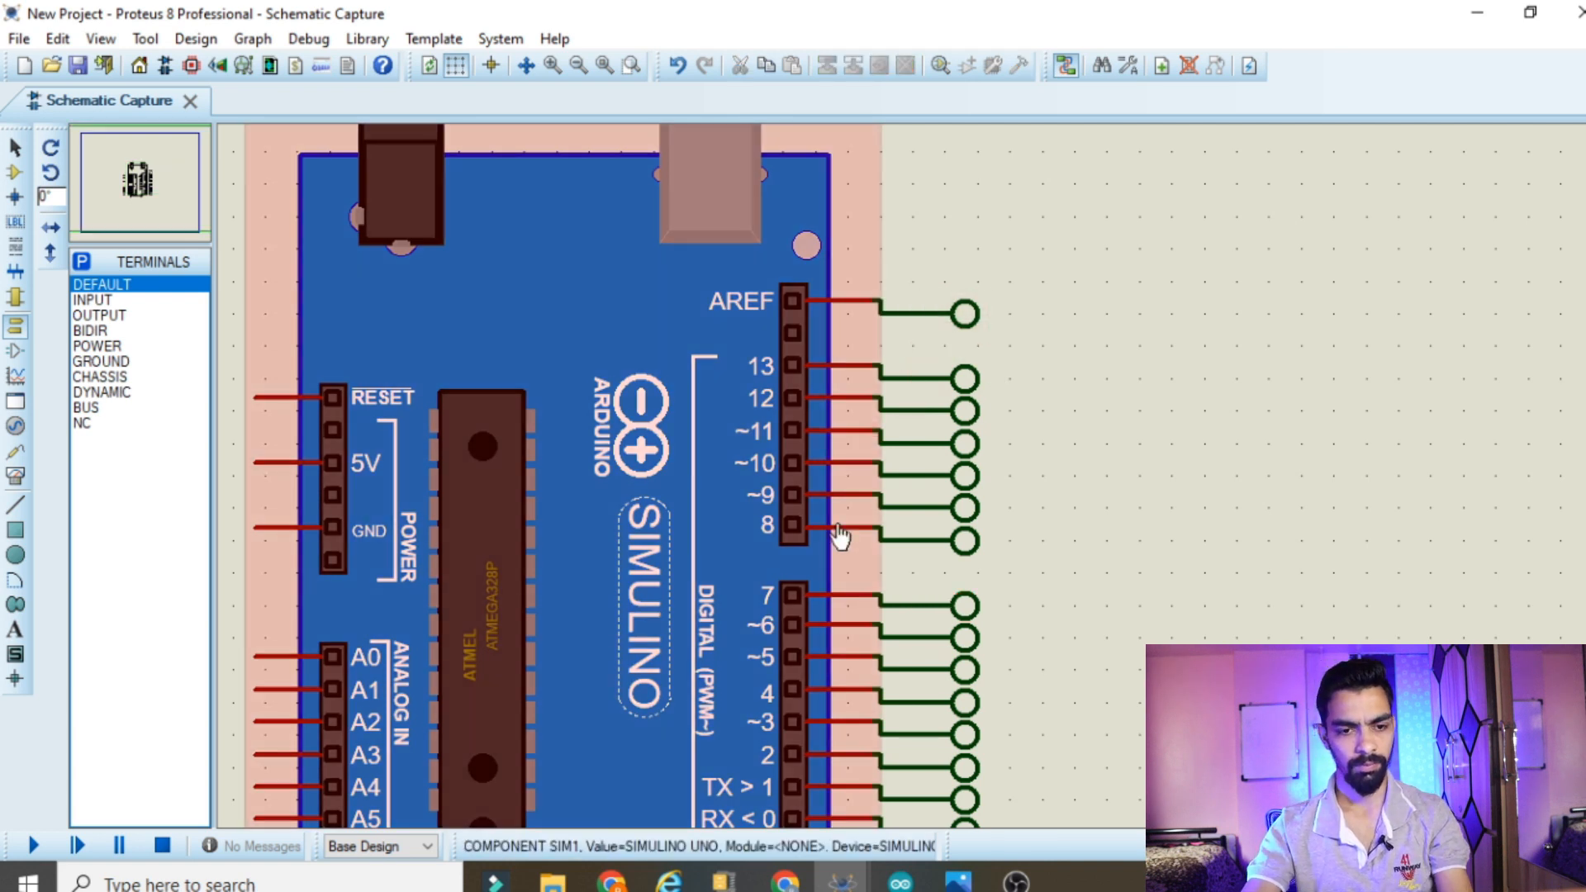
Wire analog pins A5 to A0 to the terminals beside them
scroll(914, 468, "down", 2)
scroll(914, 468, "up", 1)
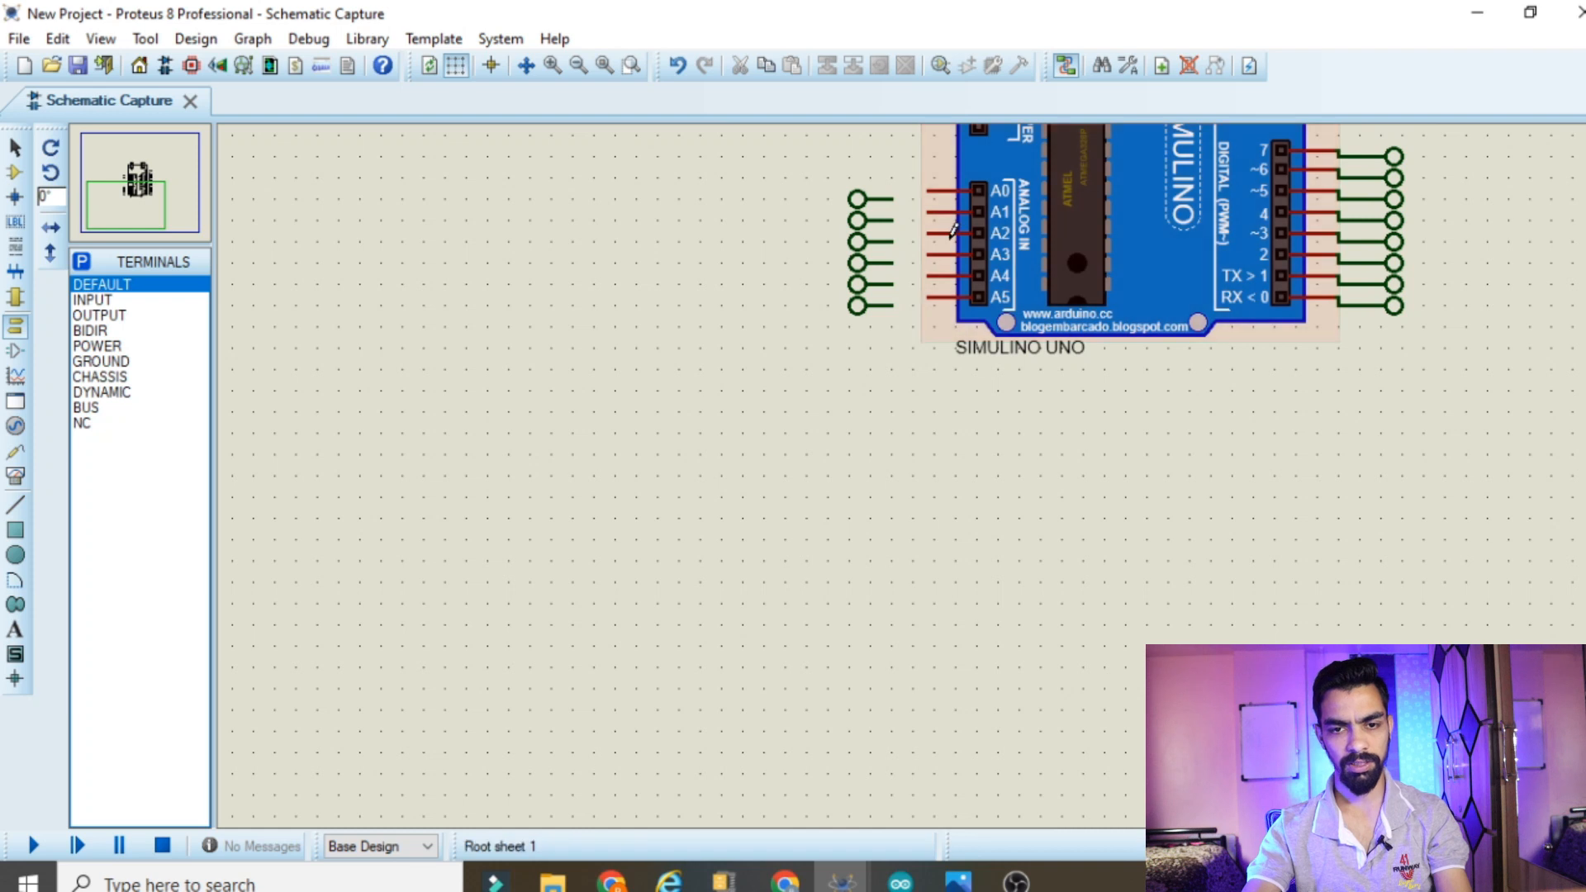
scroll(941, 272, "up", 1)
left_click(875, 559)
left_click(817, 570)
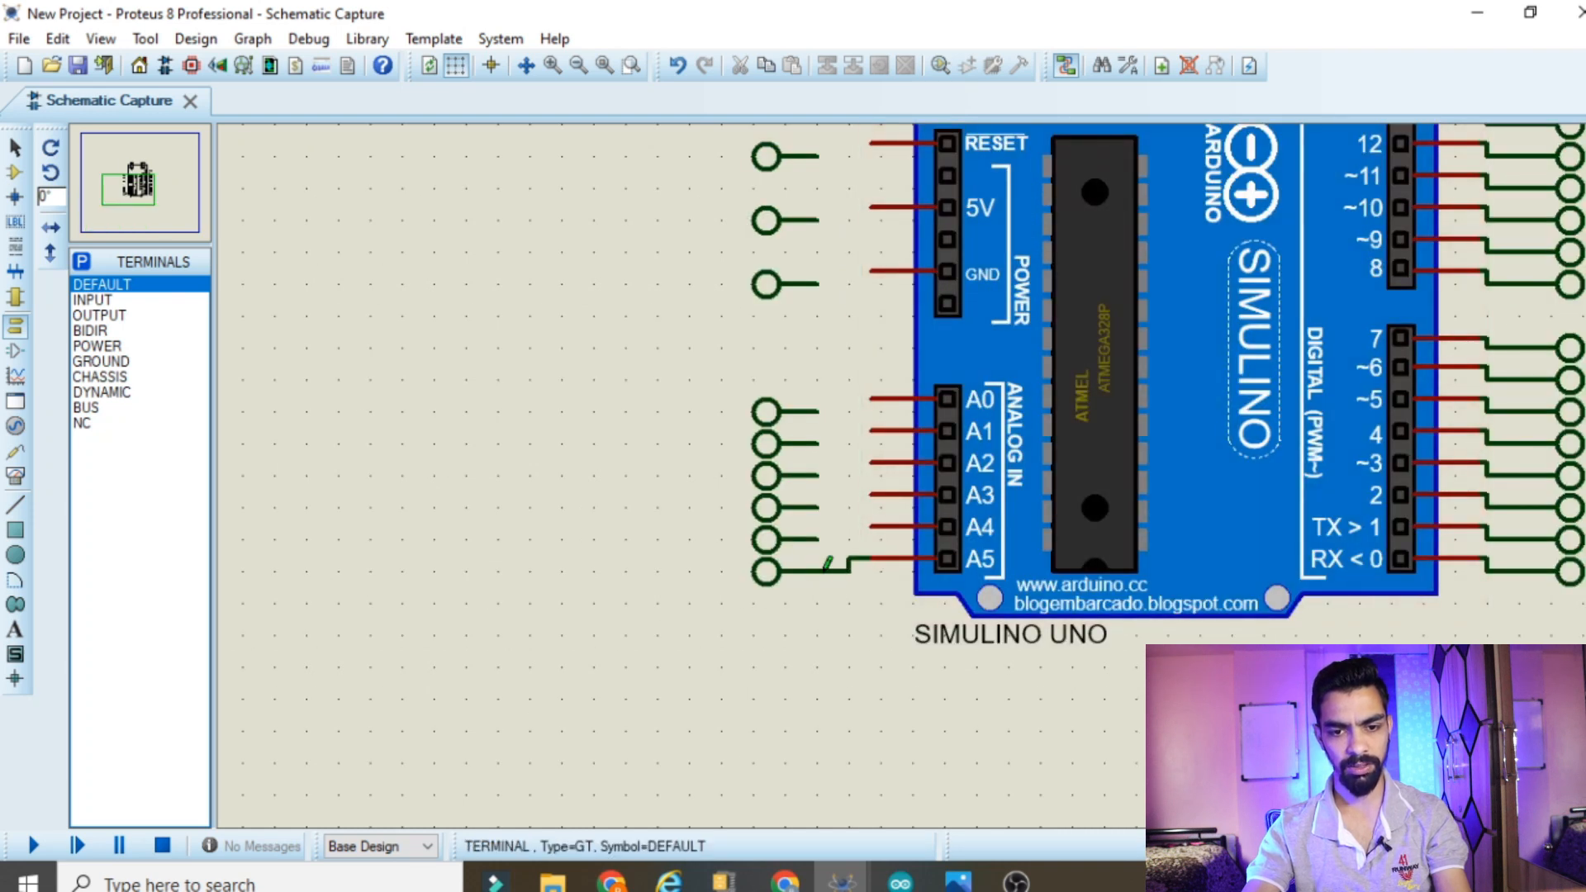
left_click(867, 527)
left_click(816, 539)
left_click(869, 495)
left_click(815, 507)
left_click(869, 463)
left_click(815, 476)
left_click(869, 431)
left_click(816, 444)
left_click(871, 399)
left_click(816, 411)
Wire the GND, 5V and RESET pins to the three terminals beside them
scroll(860, 397, "down", 3)
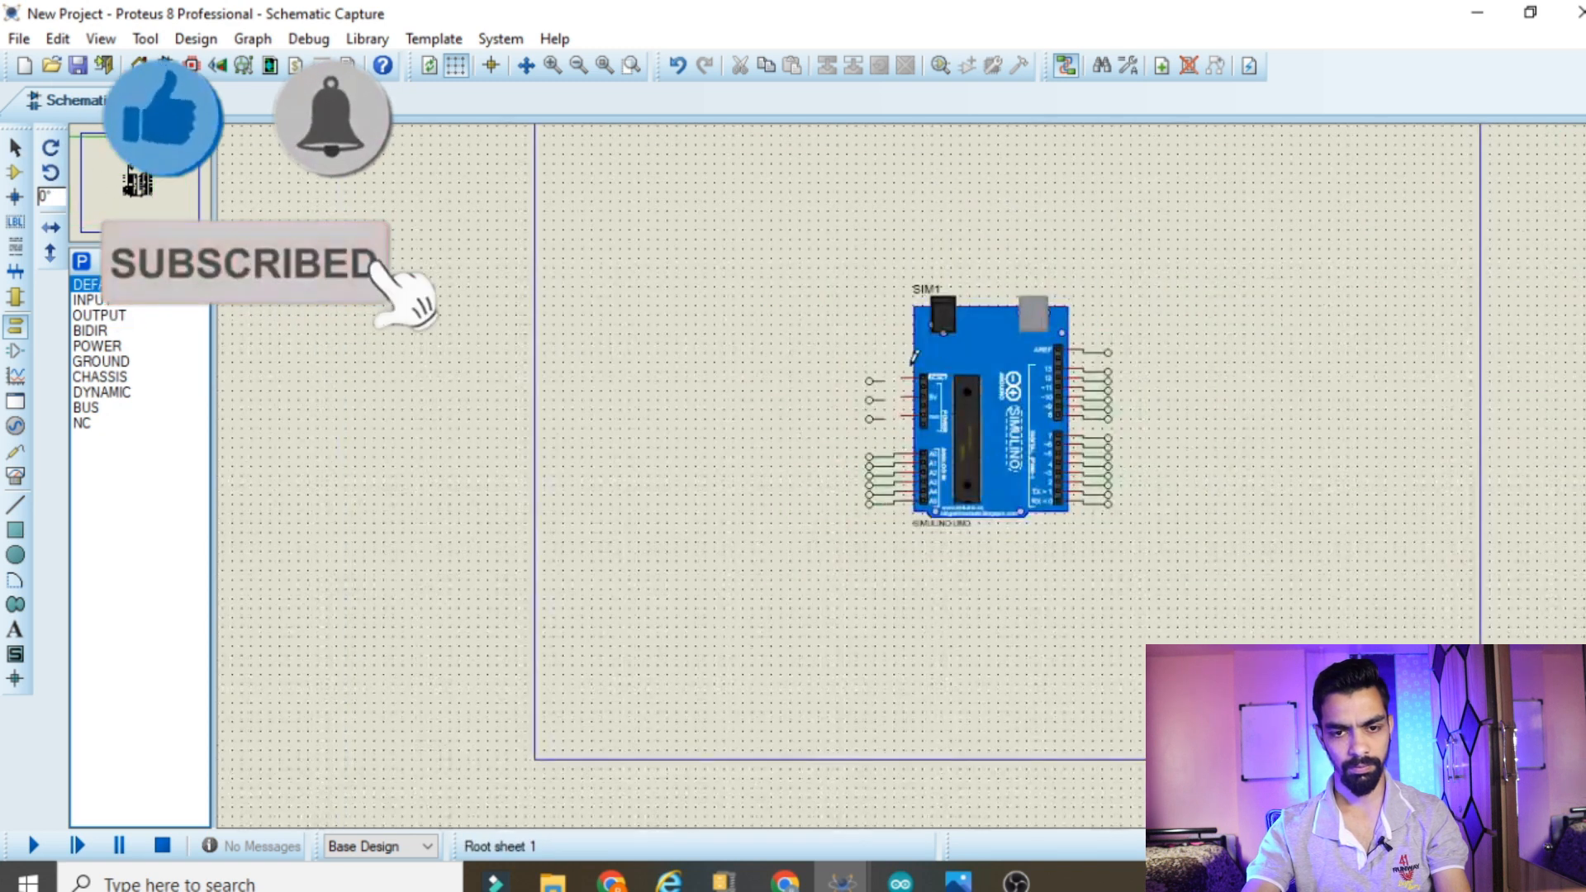
scroll(912, 462, "up", 5)
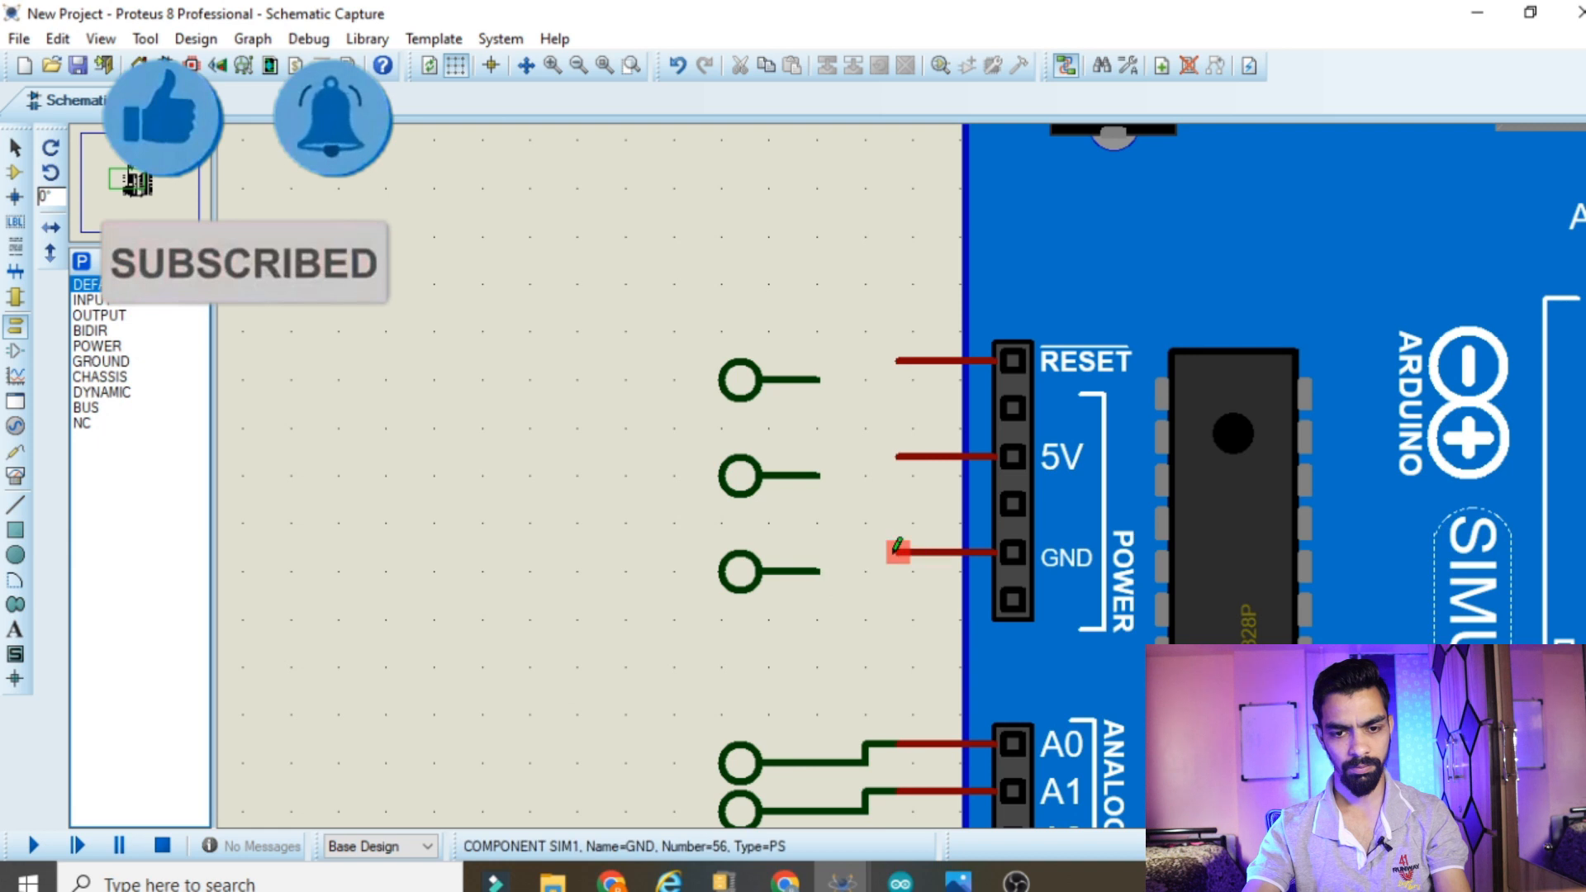
left_click(896, 552)
left_click(816, 570)
left_click(898, 456)
left_click(818, 474)
left_click(817, 380)
Label the terminal on pin 0 as RX and the terminal on pin 1 as TX
scroll(818, 380, "down", 3)
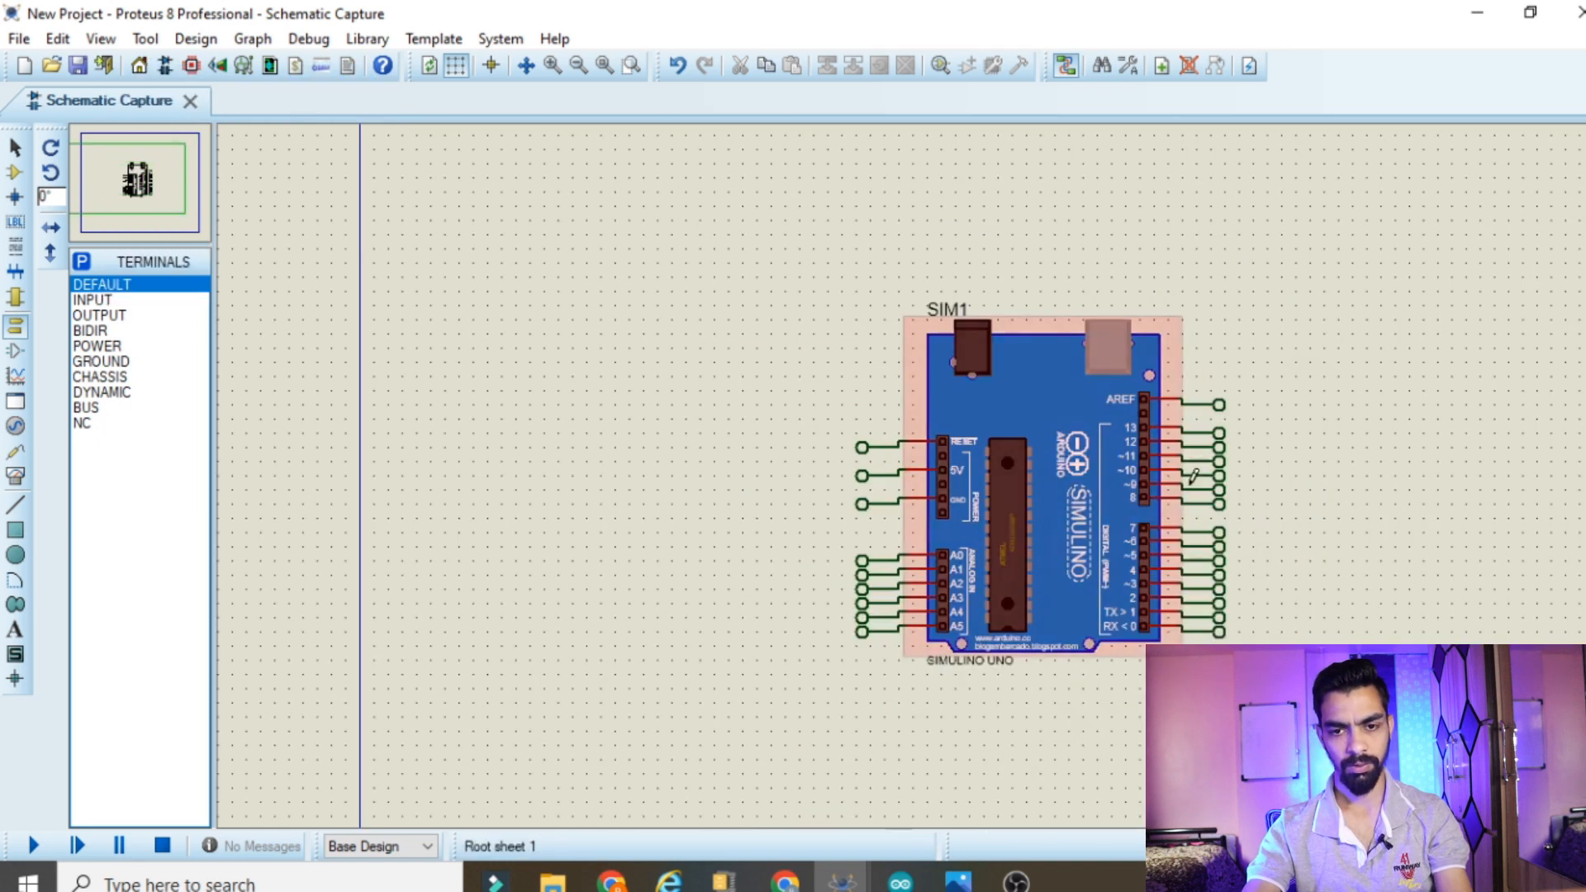
scroll(840, 504, "up", 3)
scroll(841, 508, "down", 3)
scroll(841, 508, "up", 2)
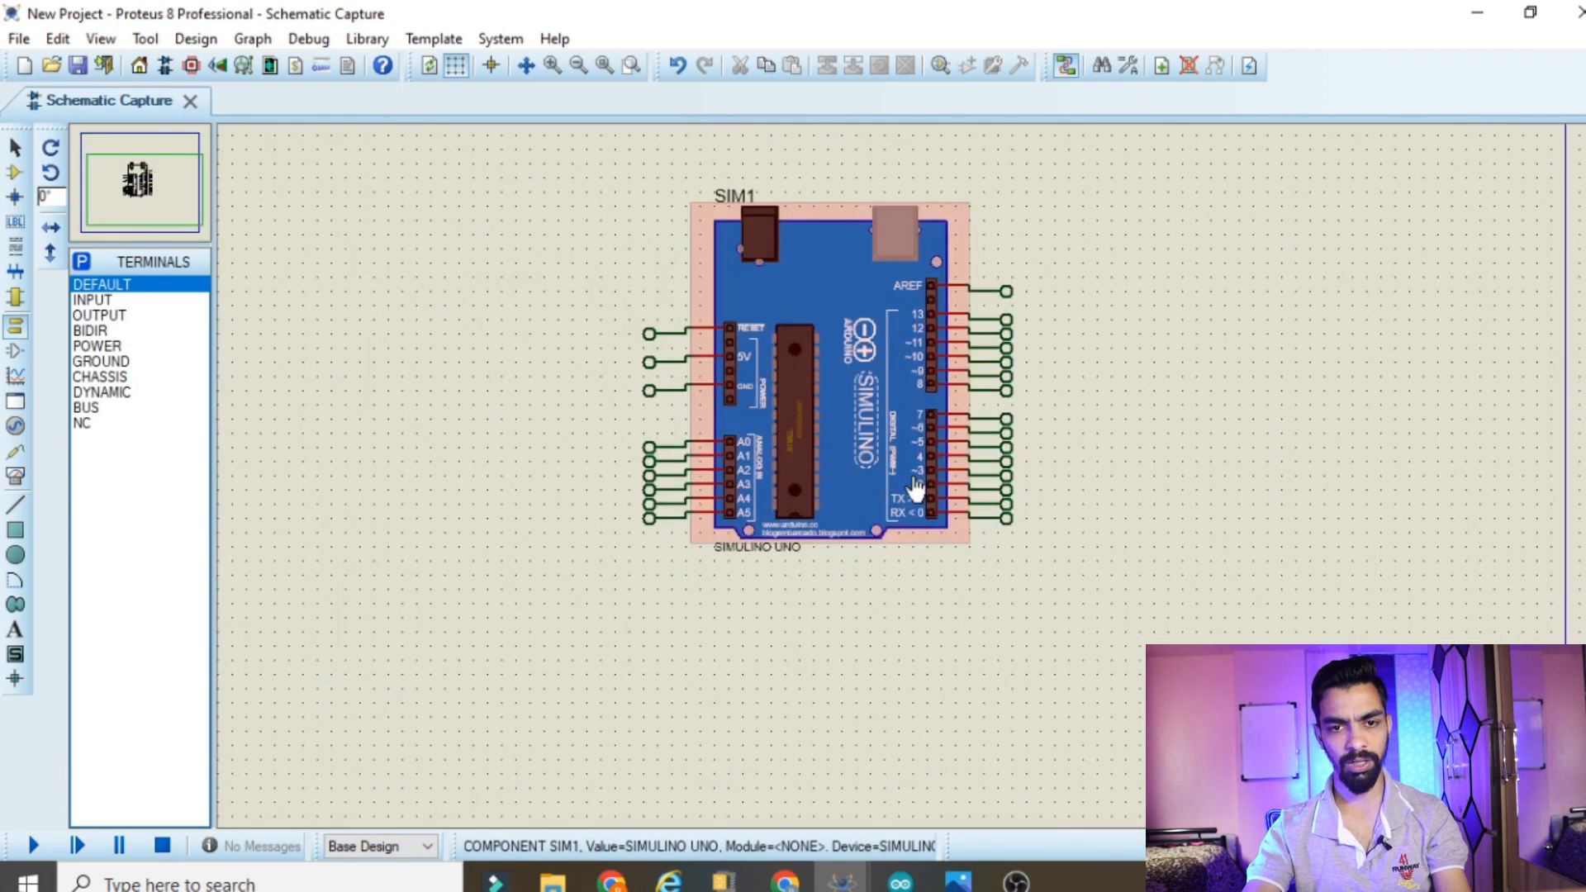
scroll(923, 345, "up", 1)
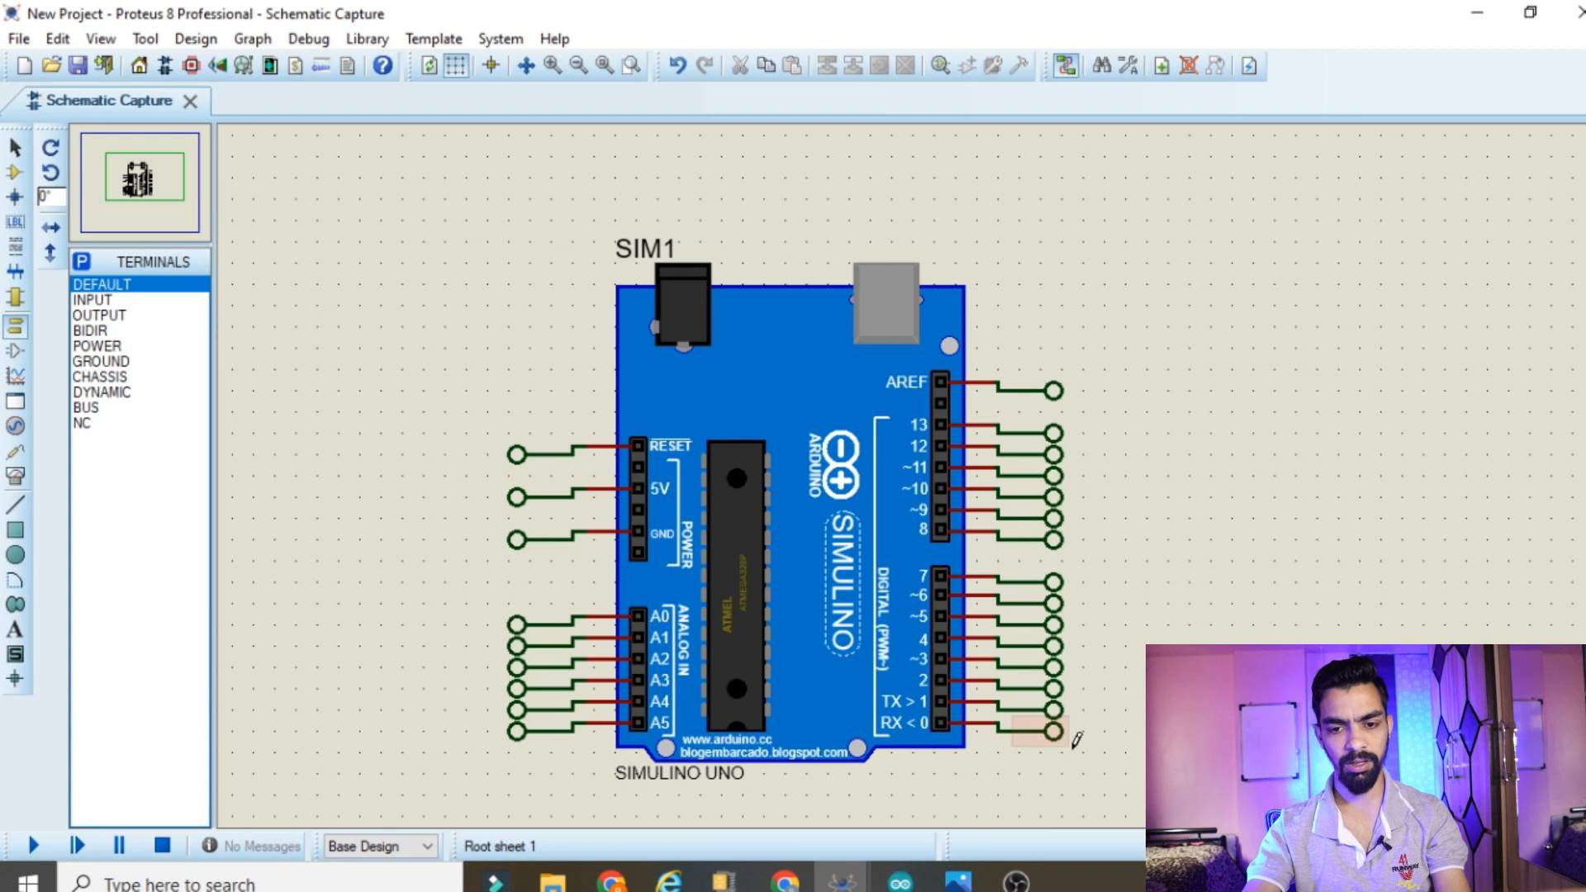
scroll(1066, 743, "up", 2)
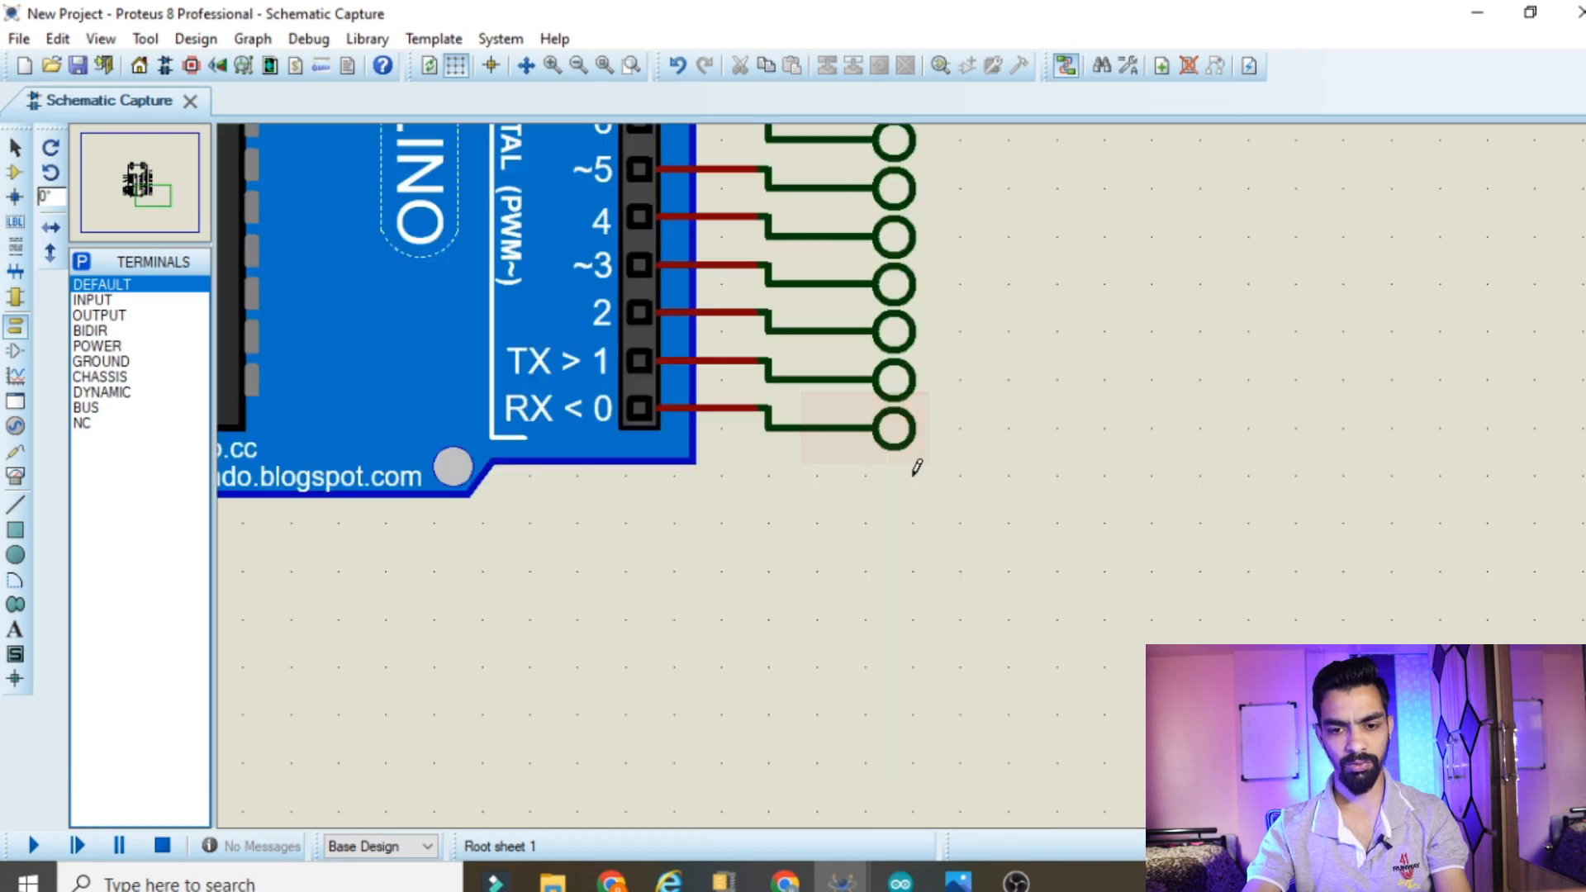
double_click(895, 432)
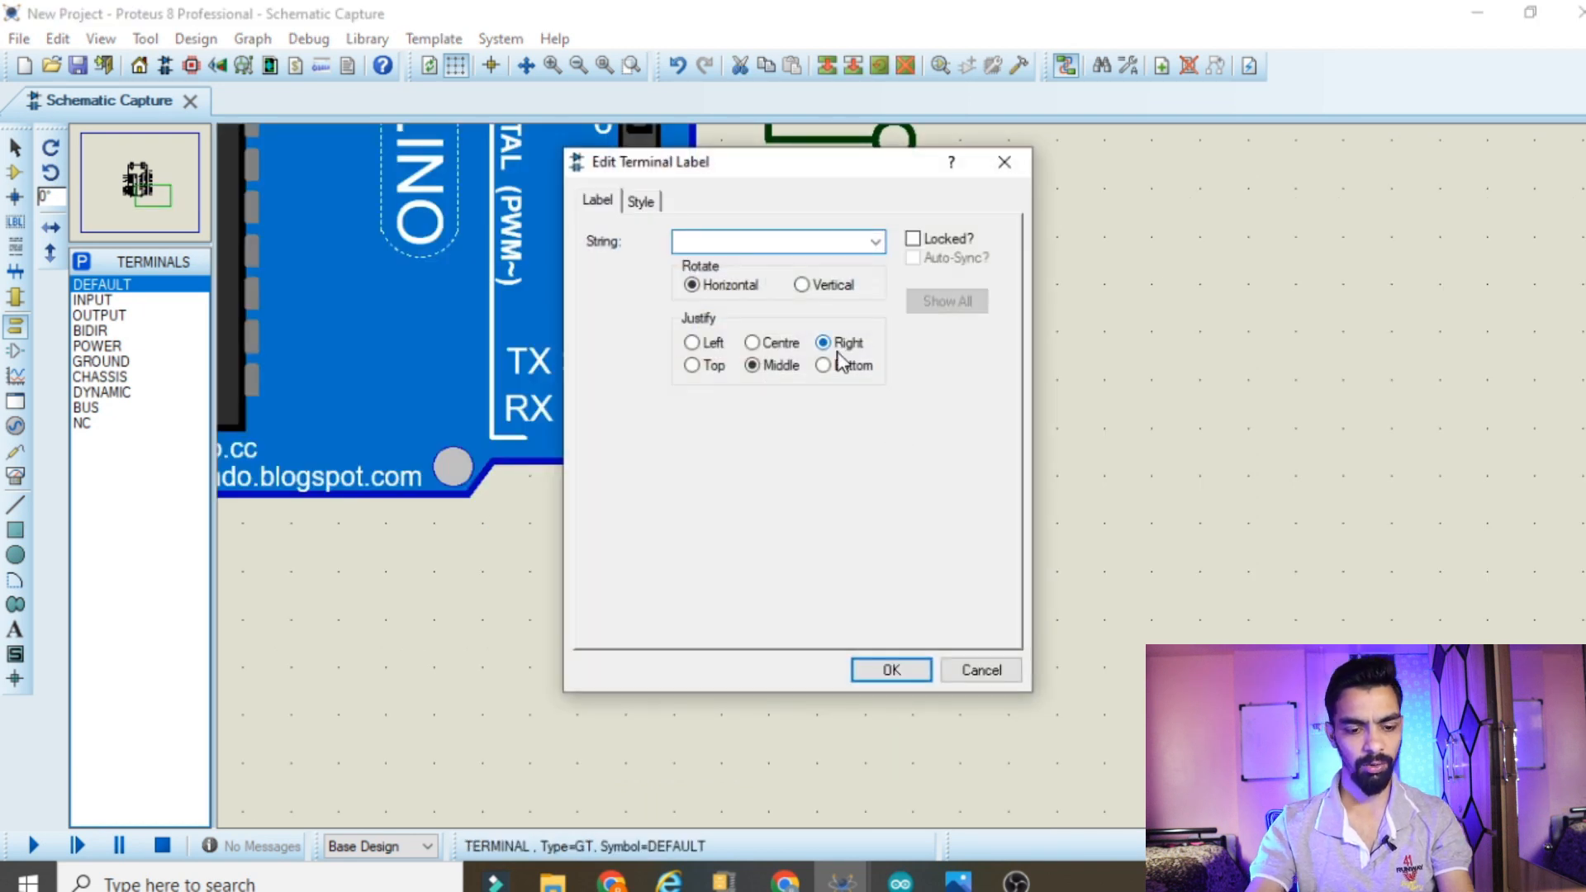
left_click(869, 662)
double_click(903, 365)
type("TX")
left_click(890, 671)
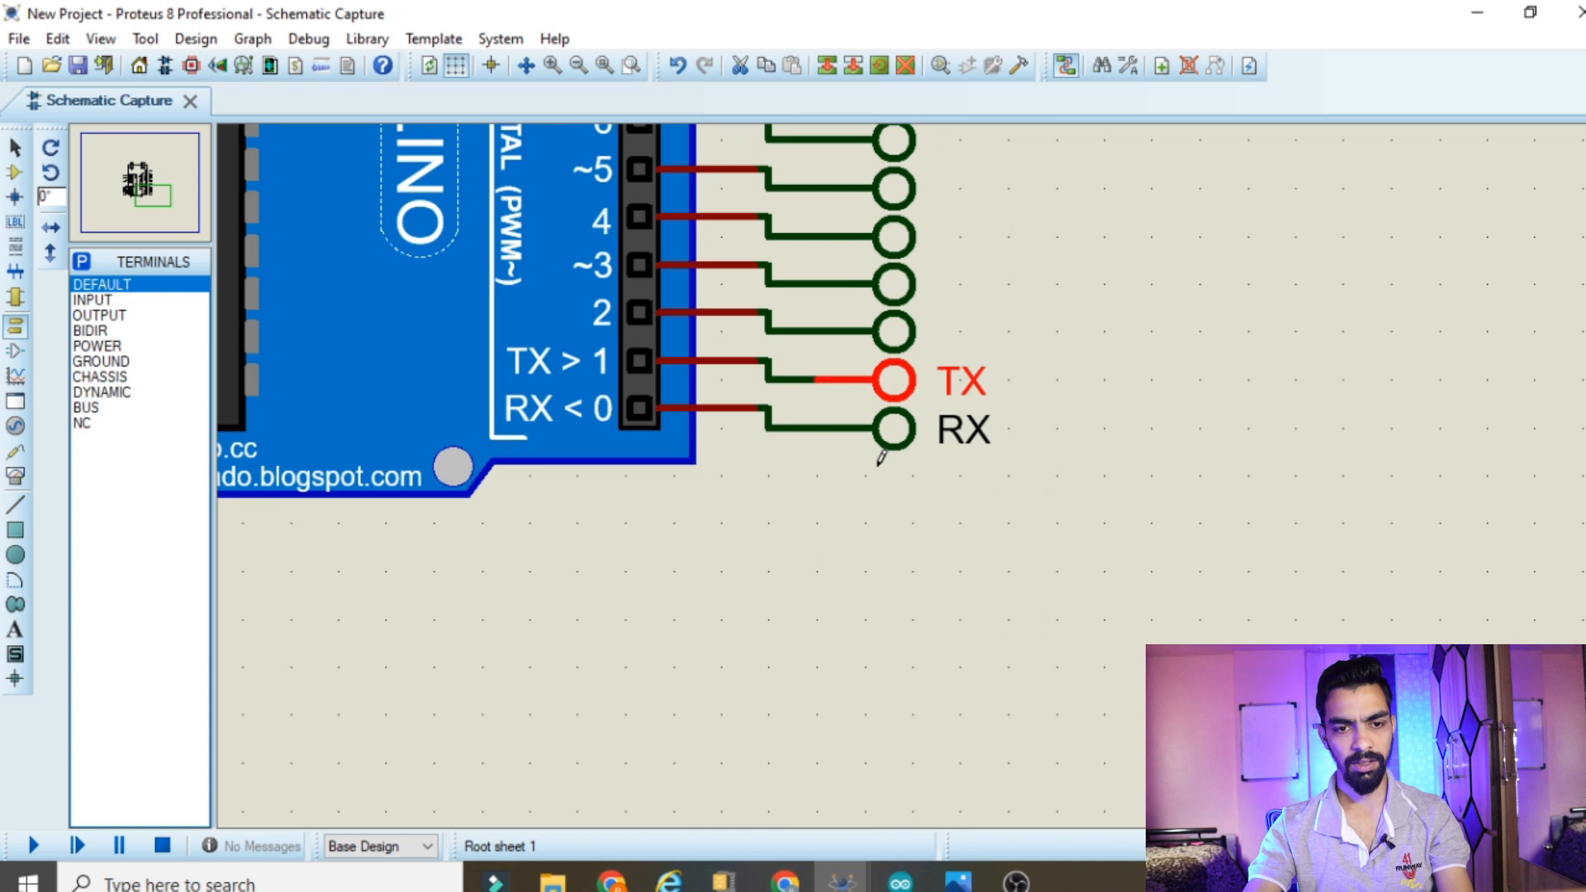
Label the terminals on digital pins 2 and 3 as GPIO2 and GPIO3
double_click(892, 339)
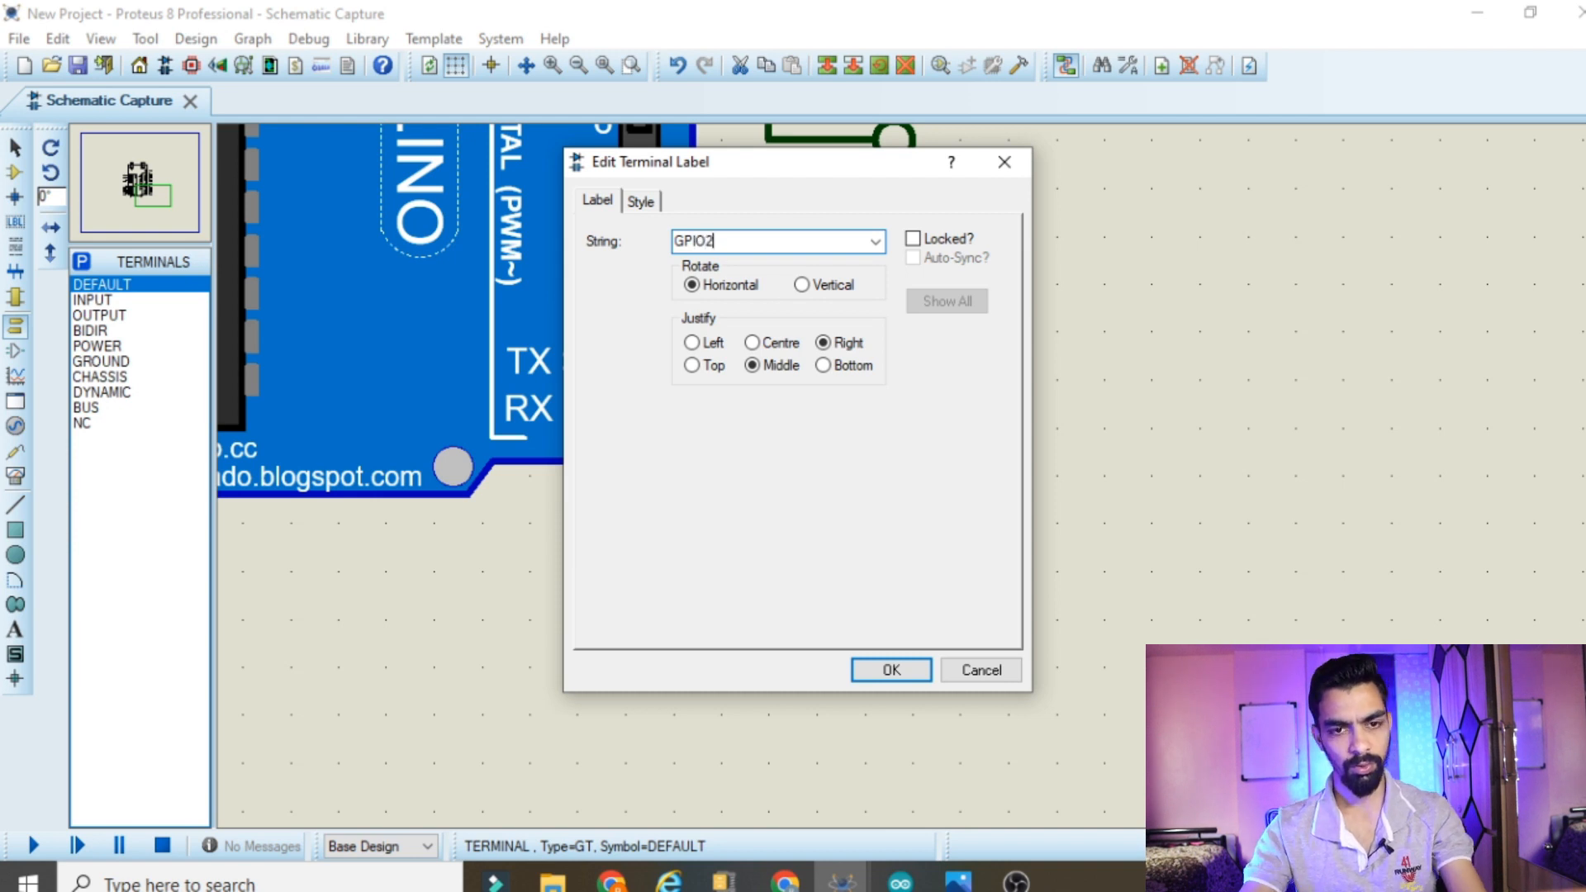
left_click(891, 670)
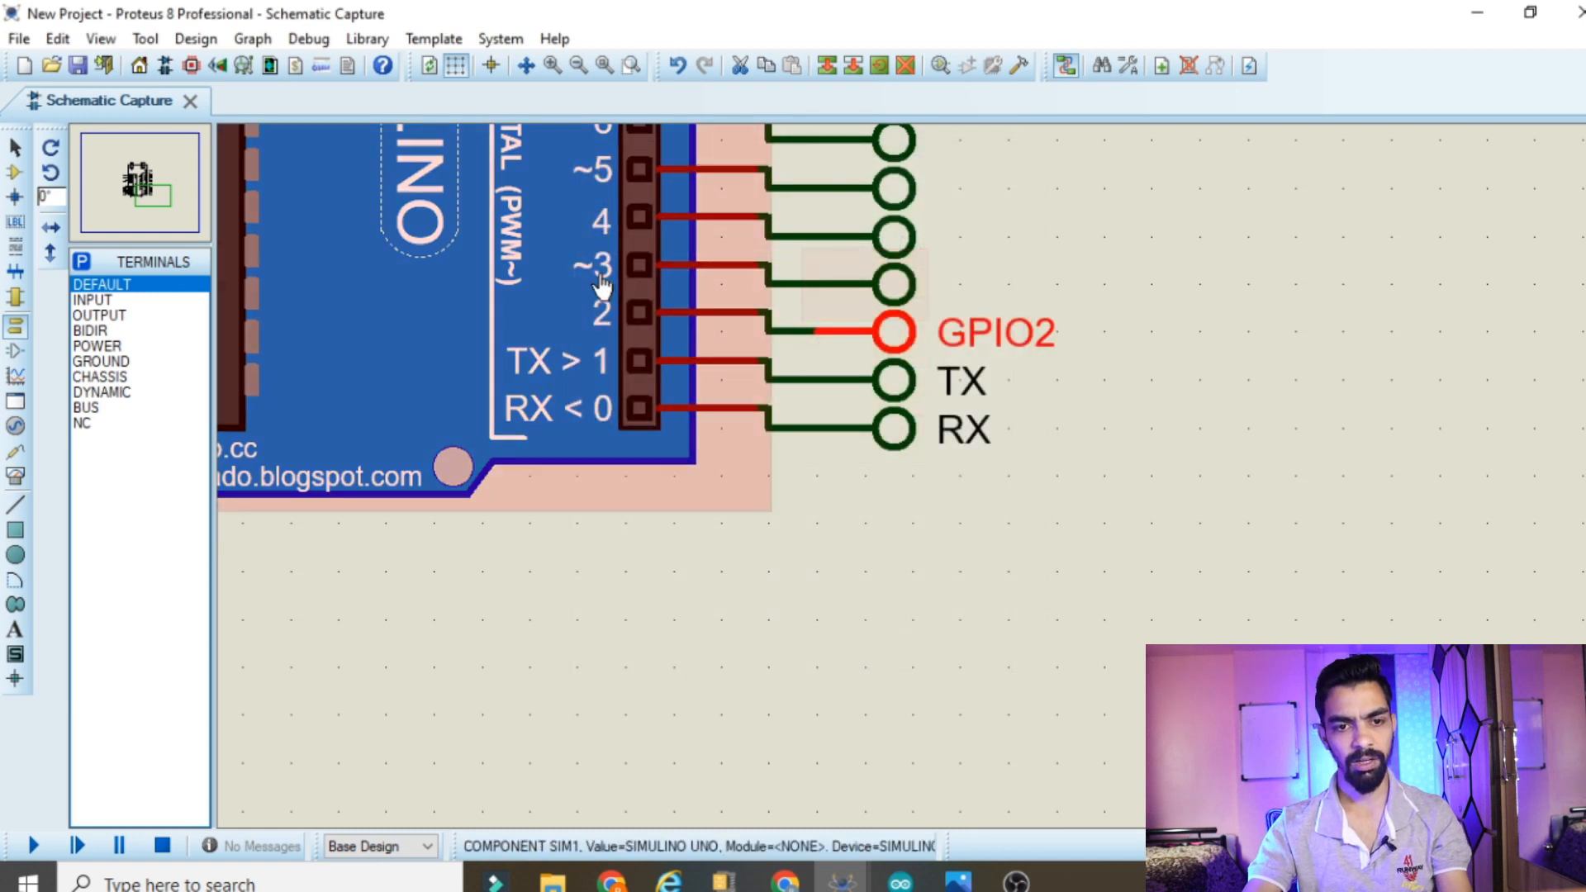
double_click(880, 289)
type("GPIO2")
key("BackSpace")
type("3")
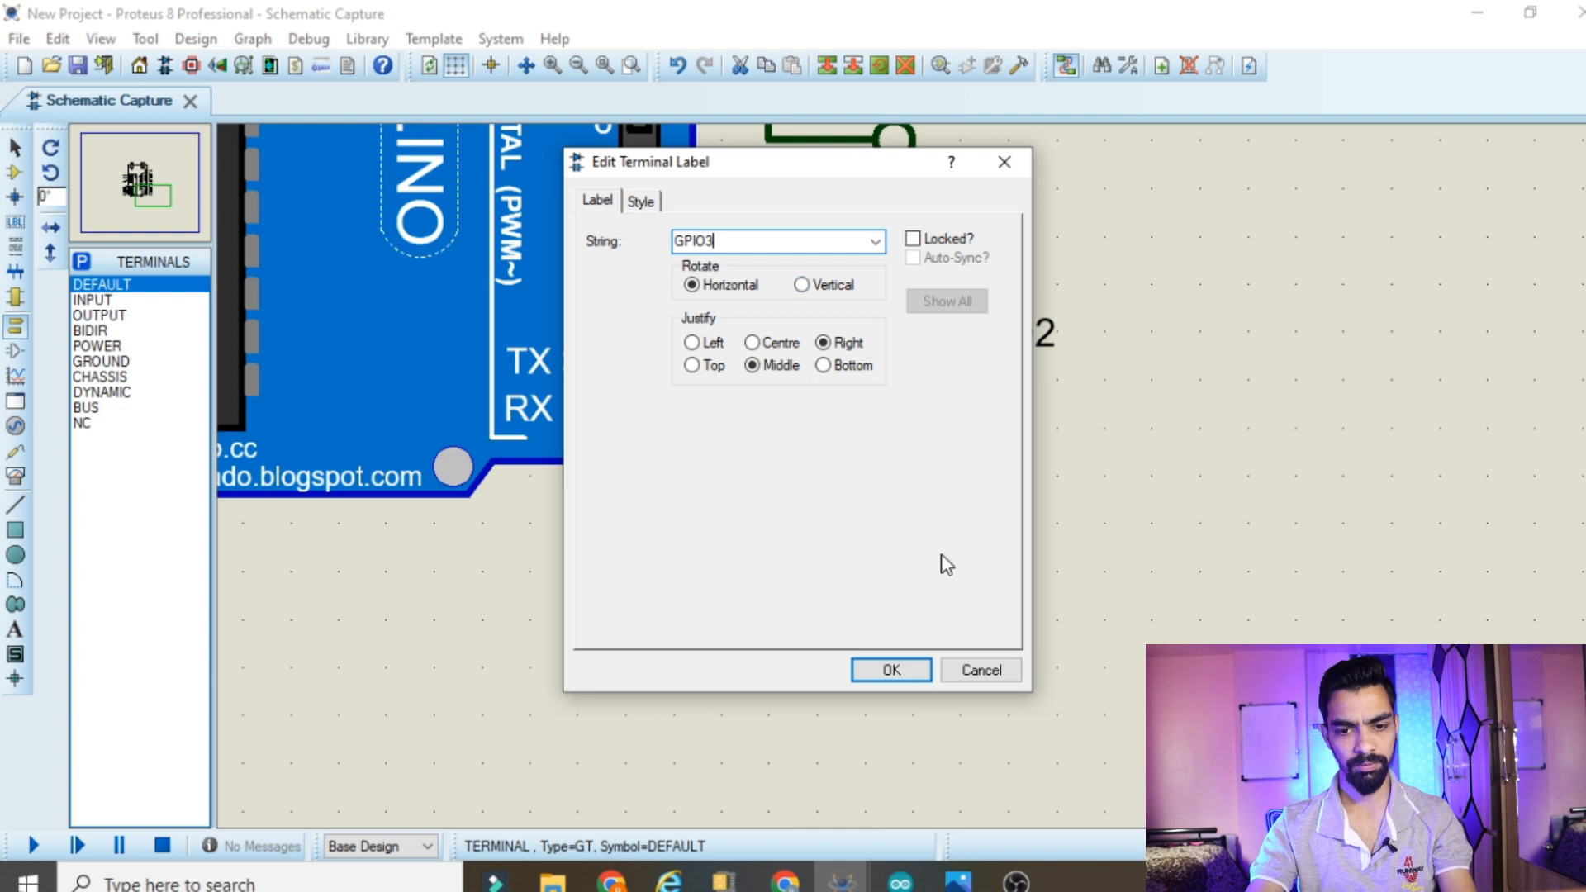
left_click(905, 667)
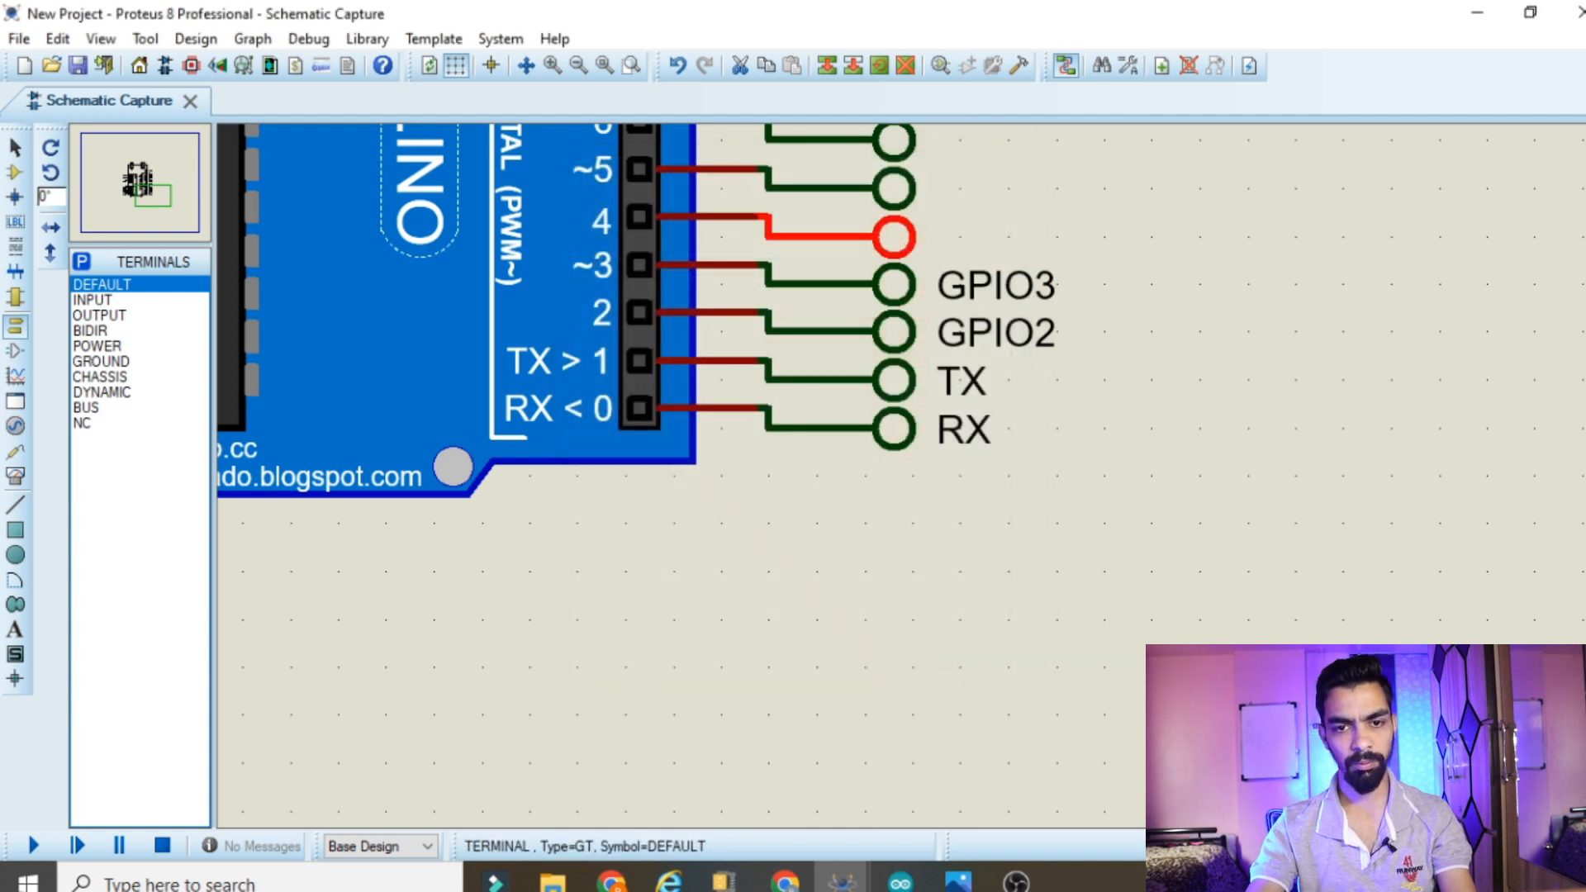
Label the terminals on digital pins 4 and 5 as GPIO4 and GPIO5
double_click(884, 235)
type("GPIO4")
left_click(884, 668)
scroll(883, 469, "down", 3)
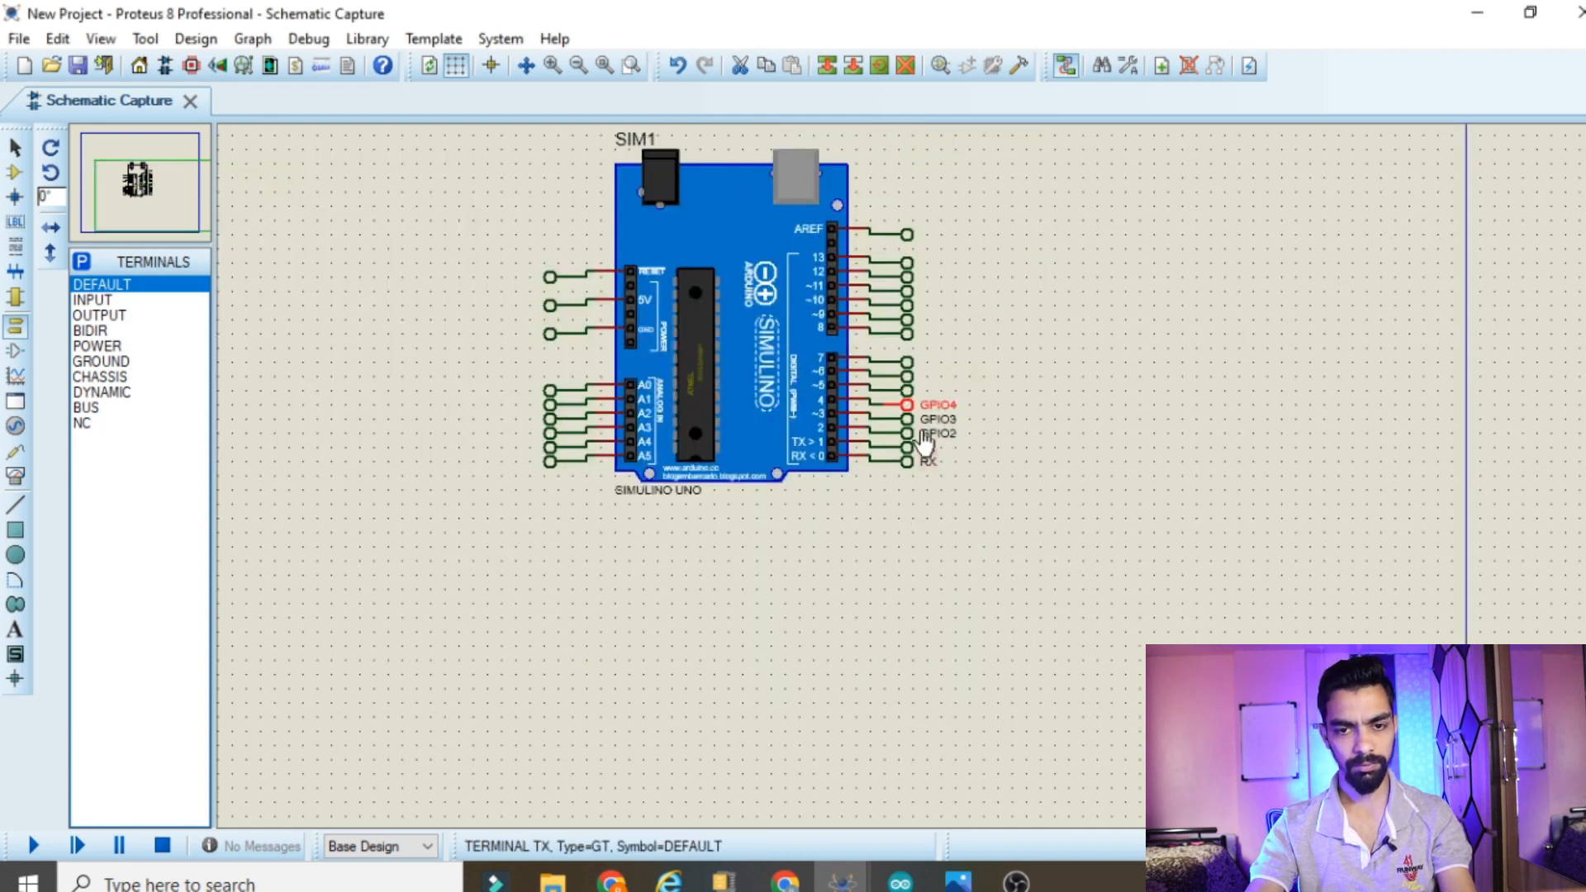
scroll(884, 468, "up", 3)
double_click(884, 460)
type("GPIO2")
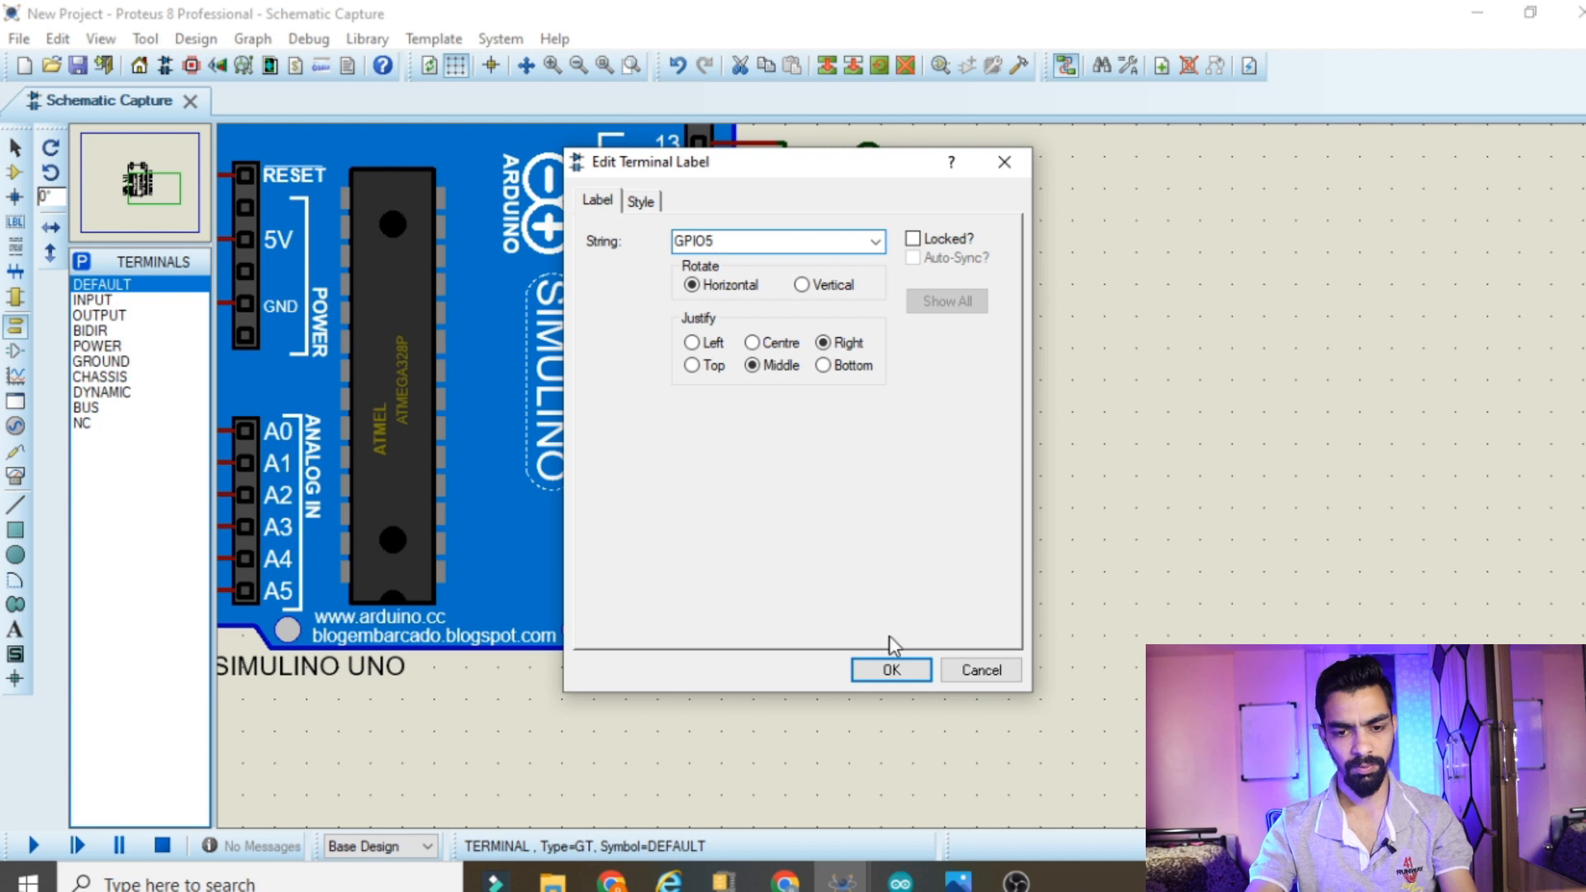
left_click(890, 669)
Label the terminals on digital pins 6 and 7 as GPIO6 and GPIO7
double_click(867, 401)
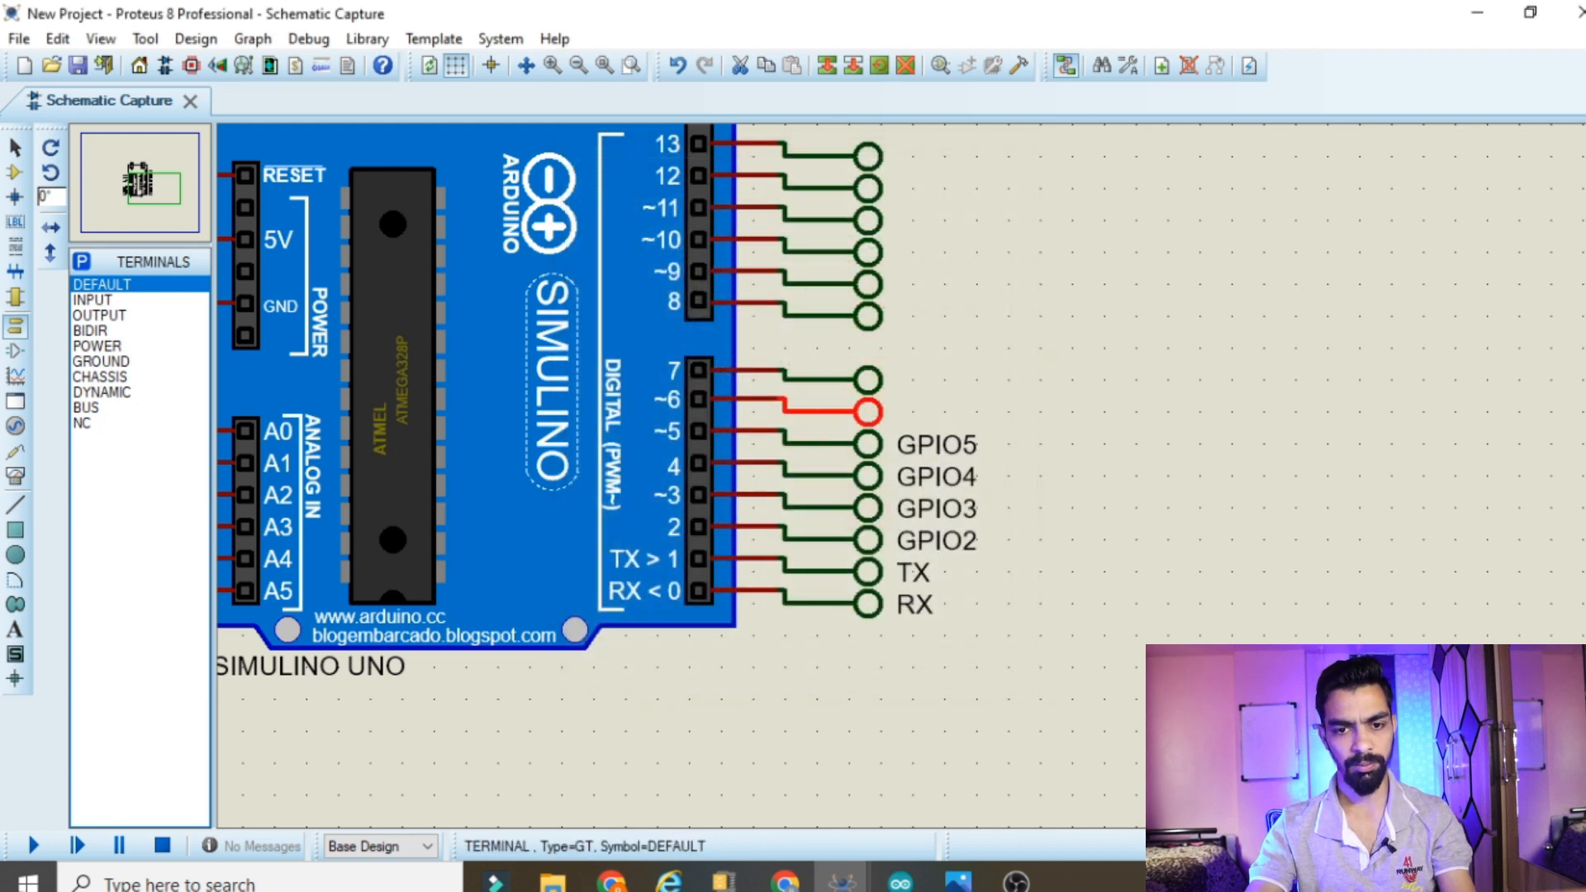
type("GPIO2")
key("BackSpace")
type("6")
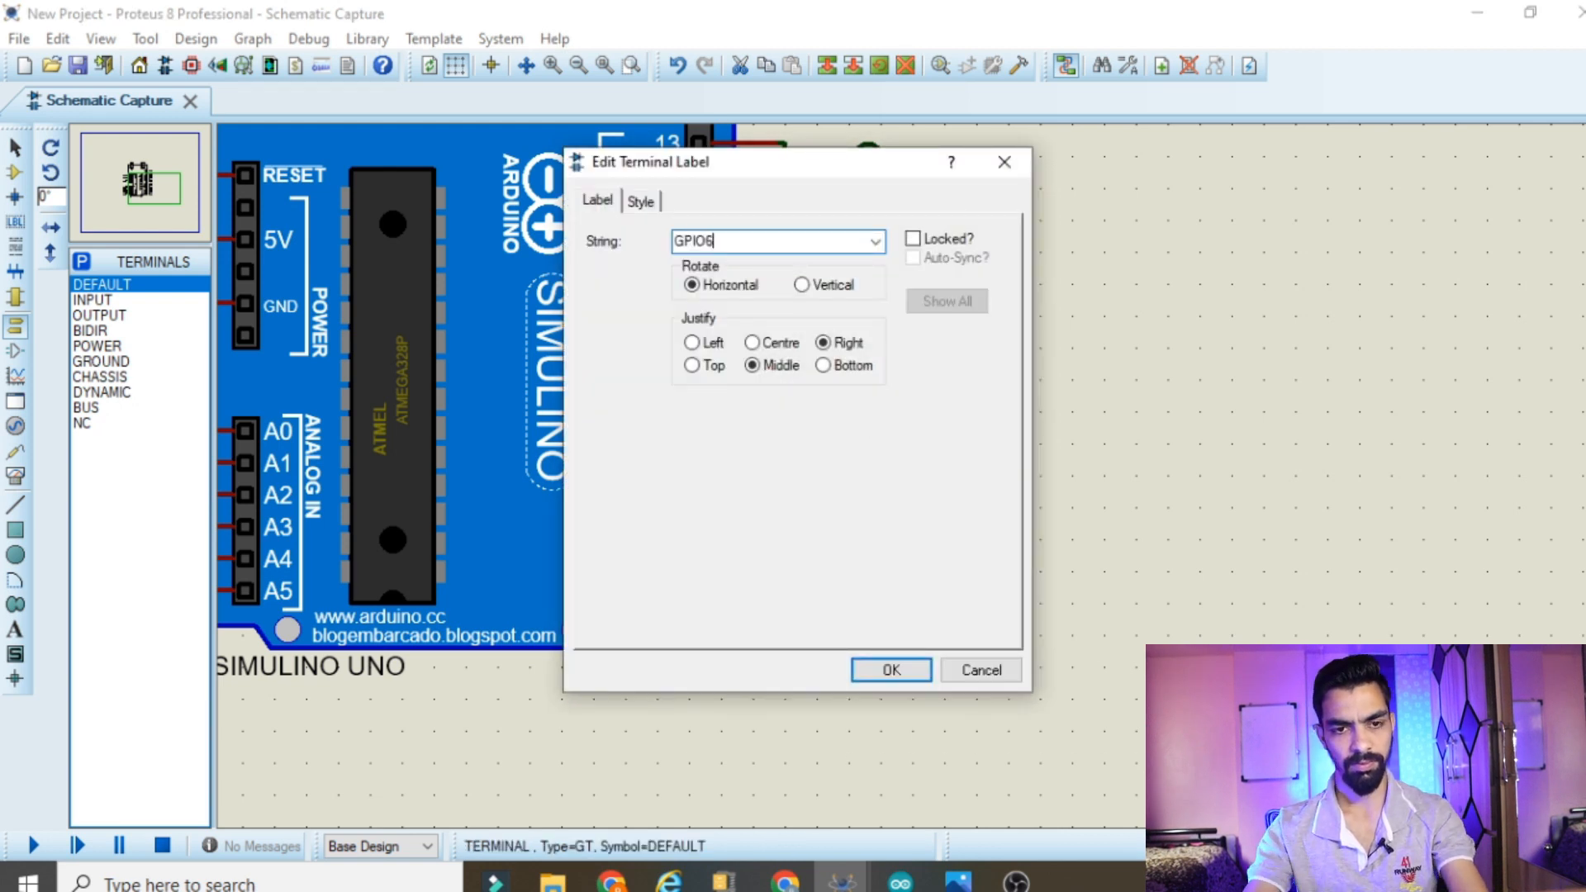
left_click(890, 671)
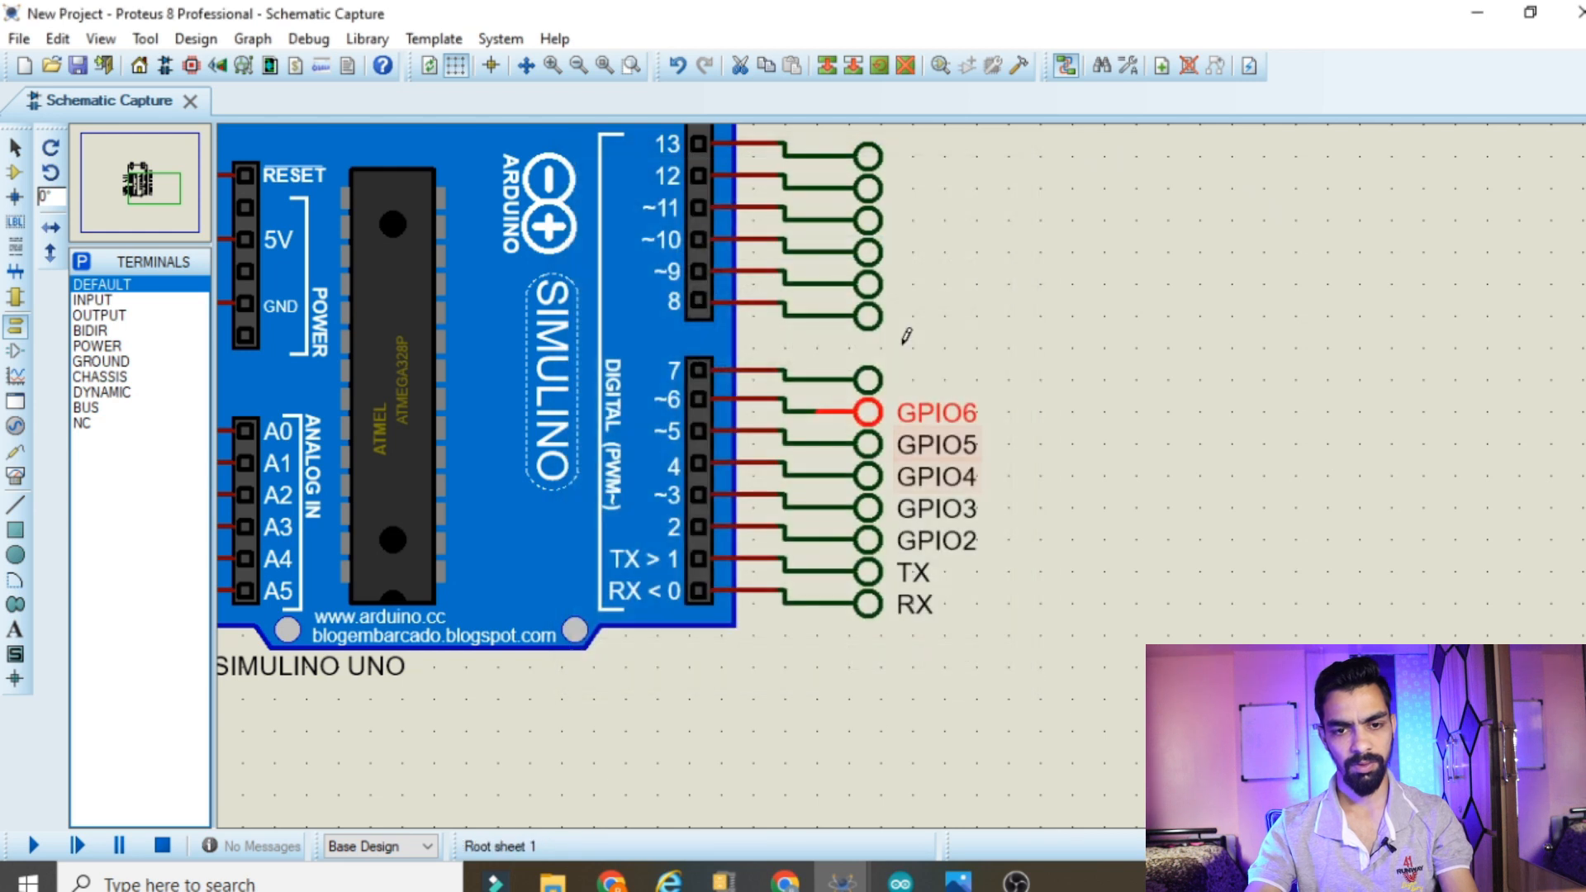
double_click(867, 372)
type("GPIO7")
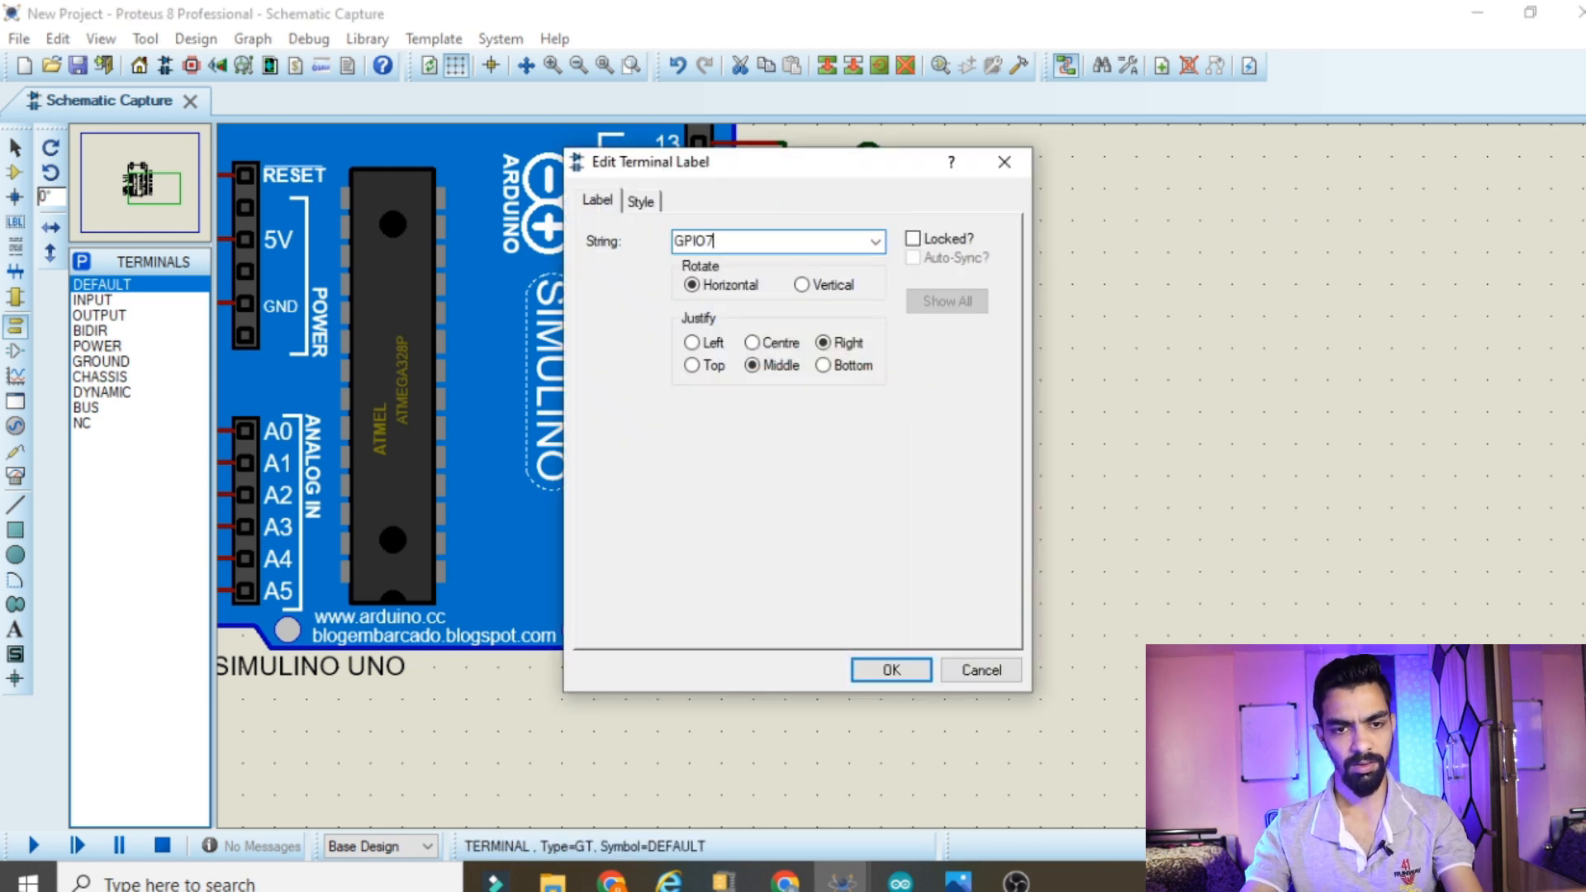
left_click(890, 669)
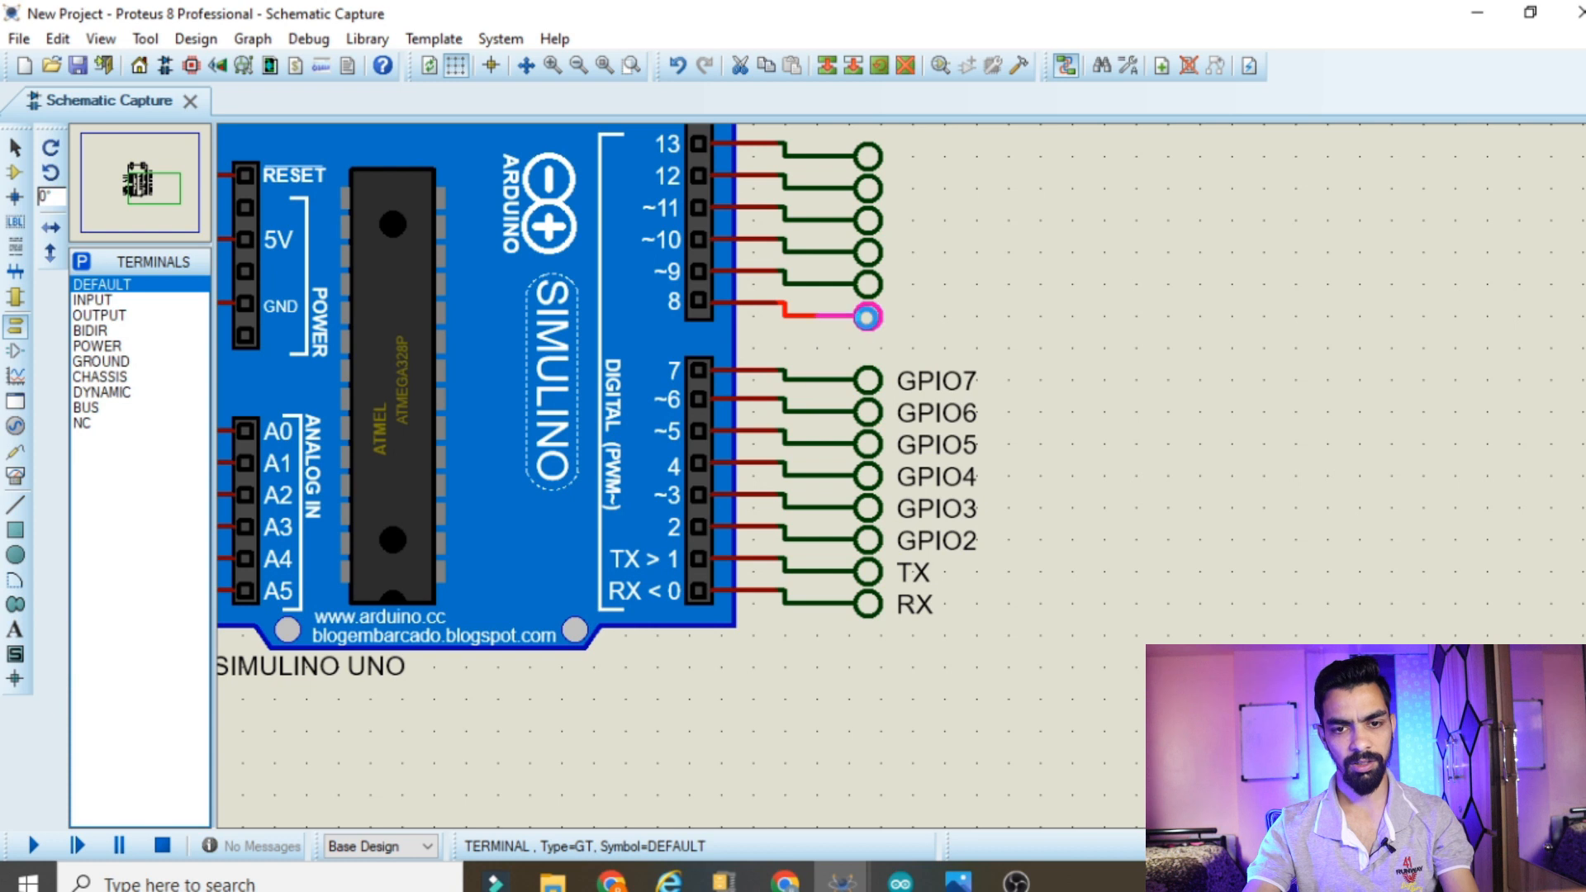
Label the terminals on digital pins 8 and 9 as GPIO8 and GPIO9
double_click(860, 310)
type("GPIO8")
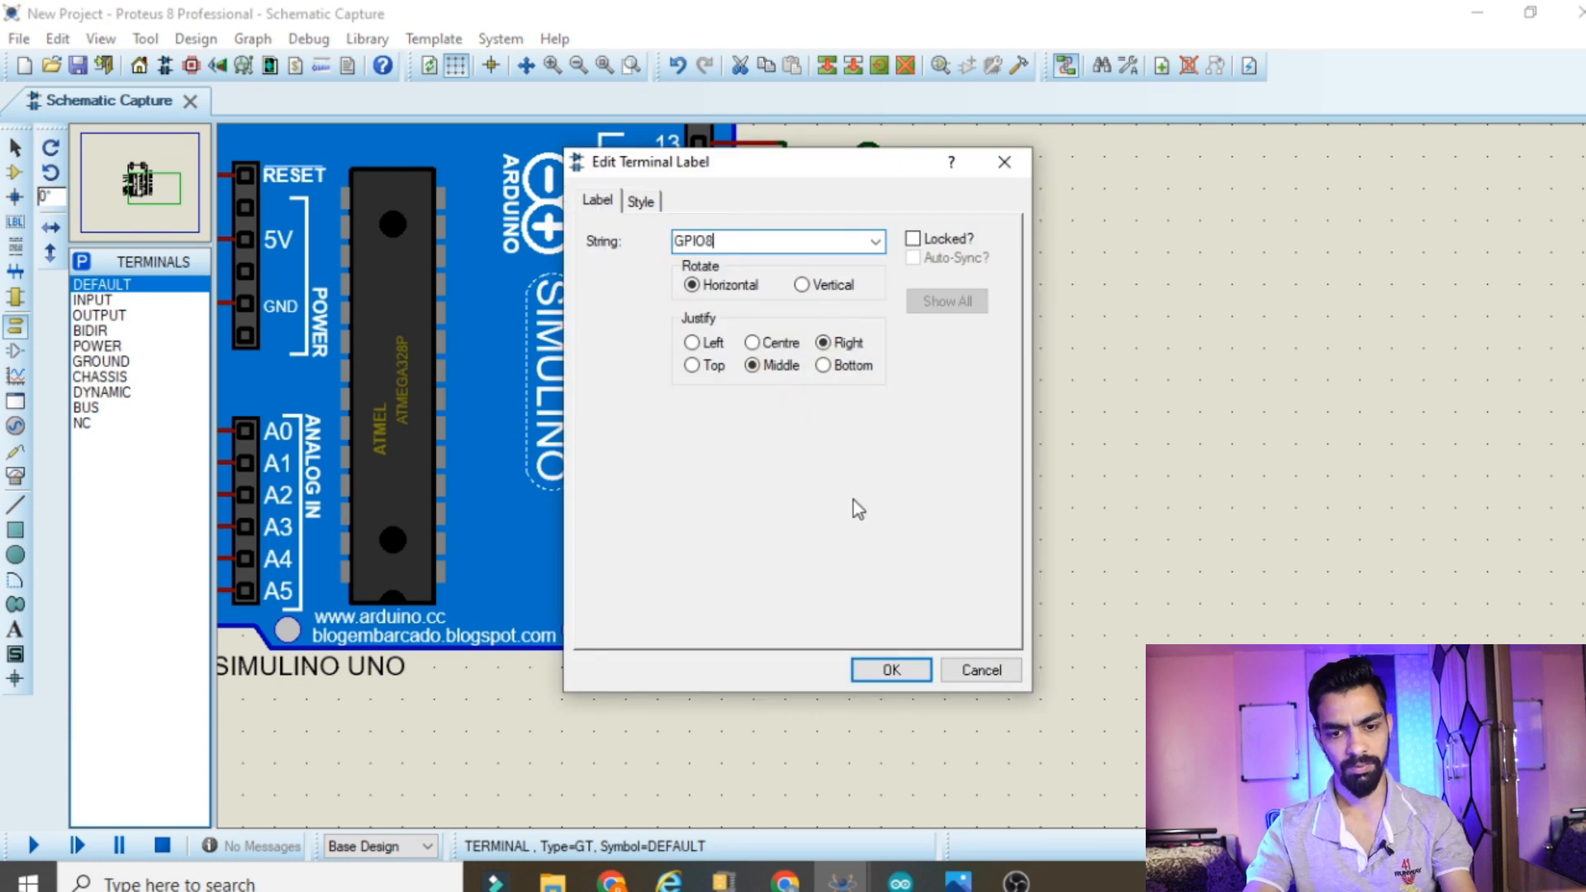
left_click(890, 668)
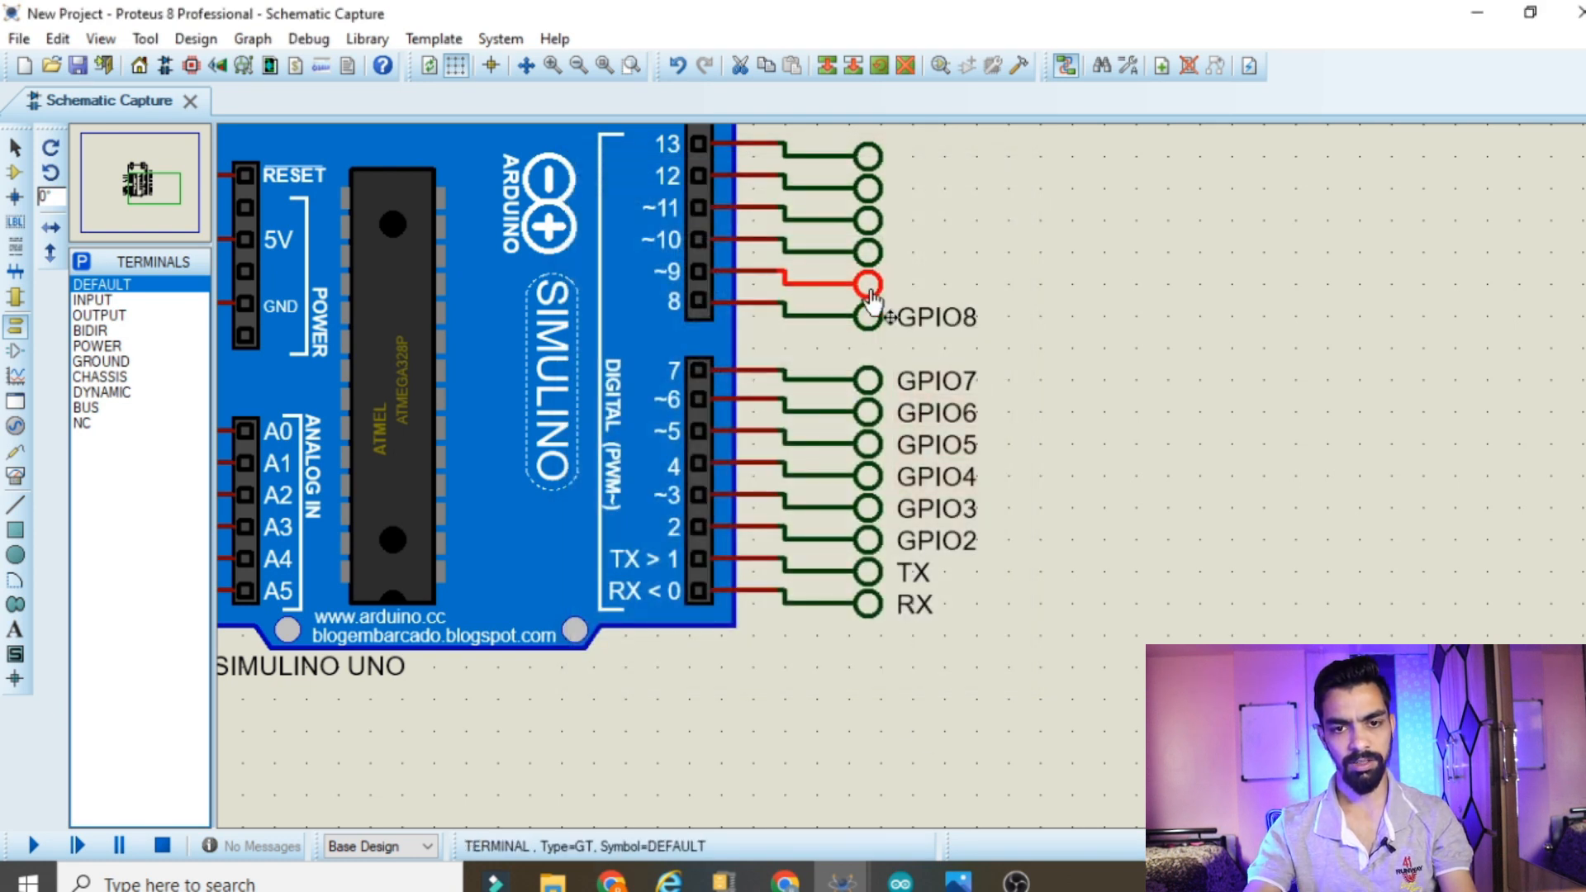
double_click(867, 285)
type("GPIO2")
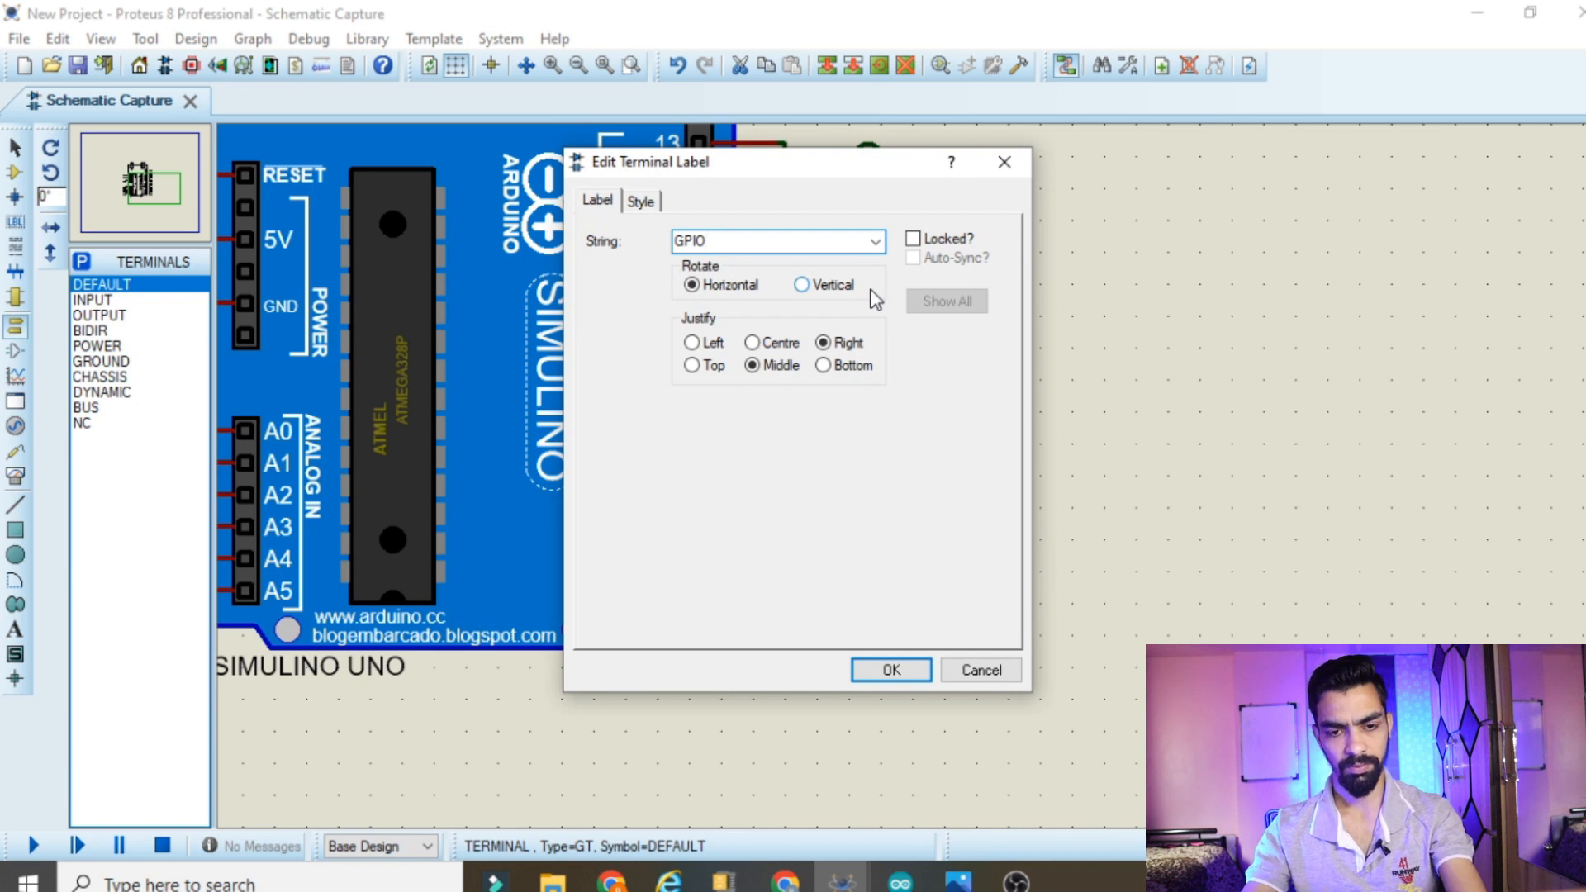
left_click(890, 669)
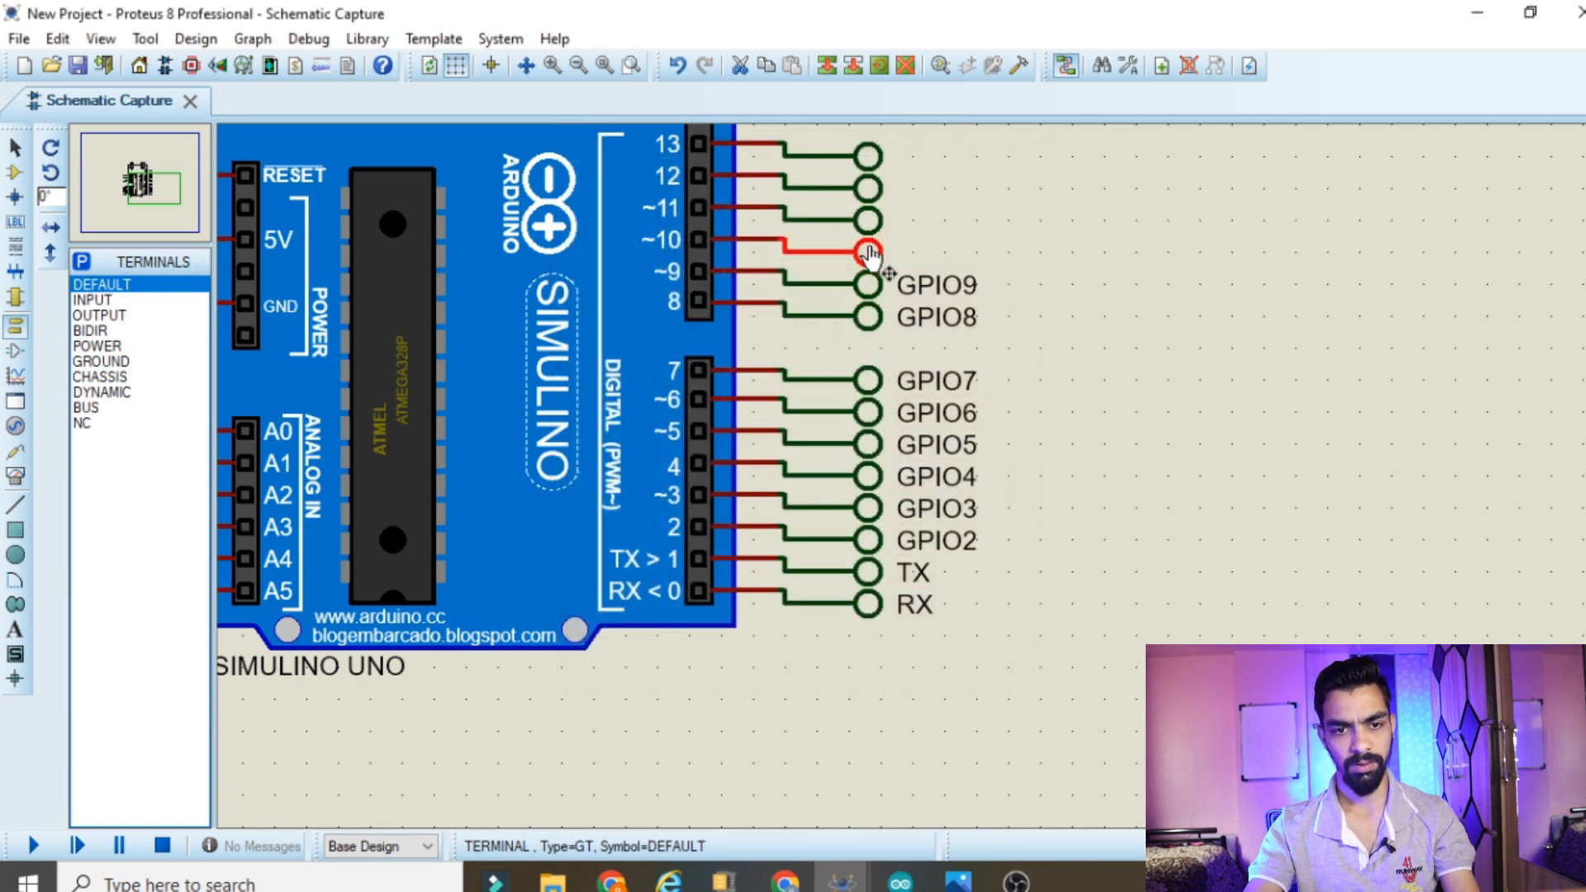
Label the terminal on digital pin 10 as GPIO10
double_click(872, 250)
type("GPIO2")
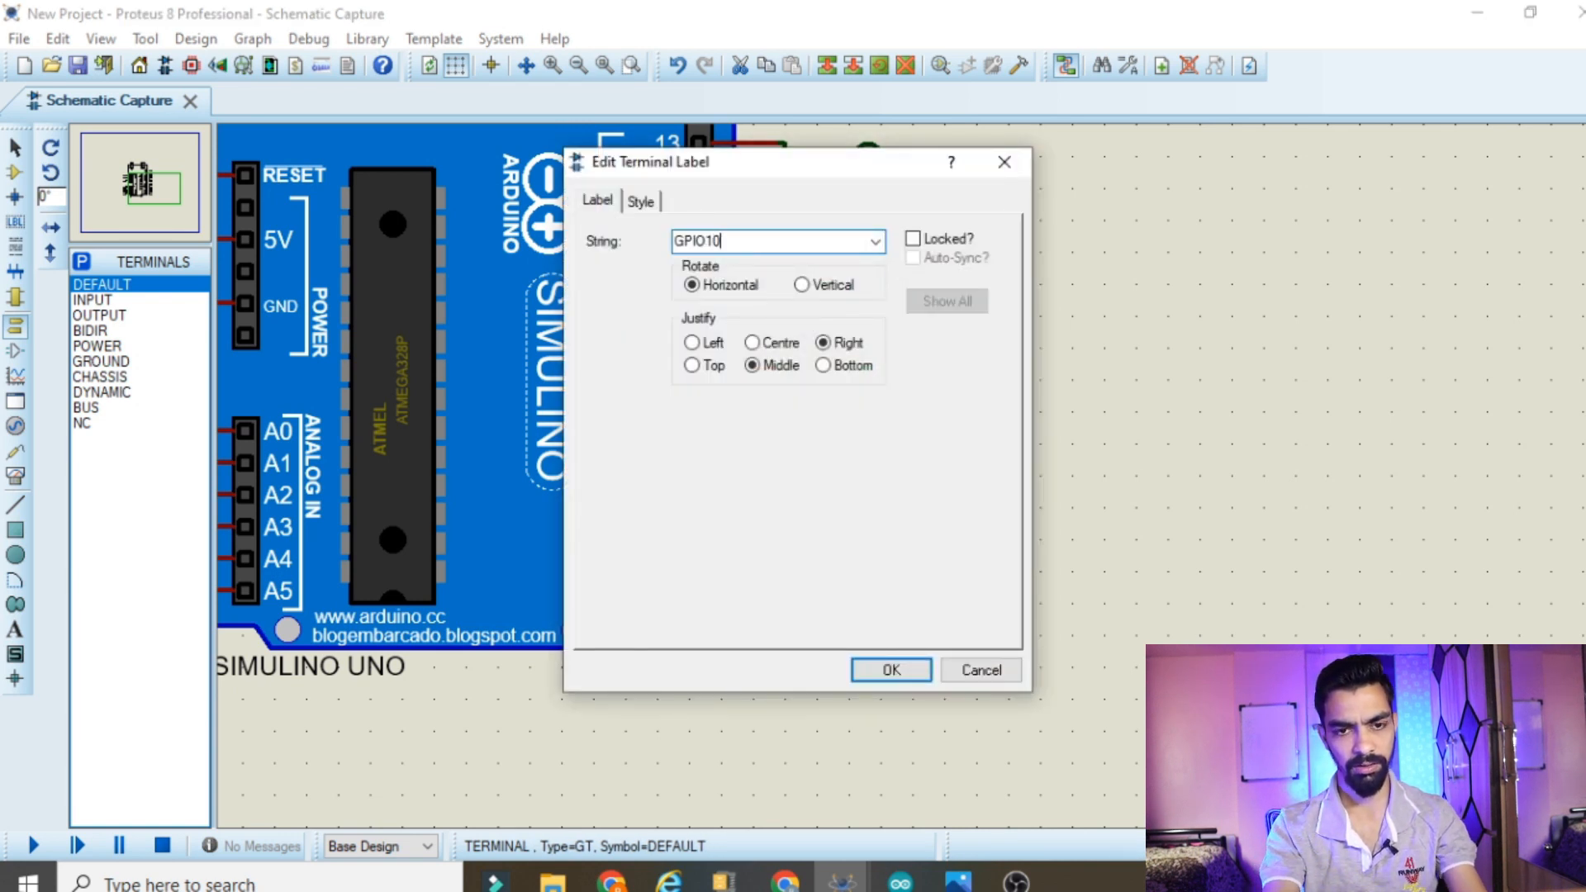
left_click(891, 669)
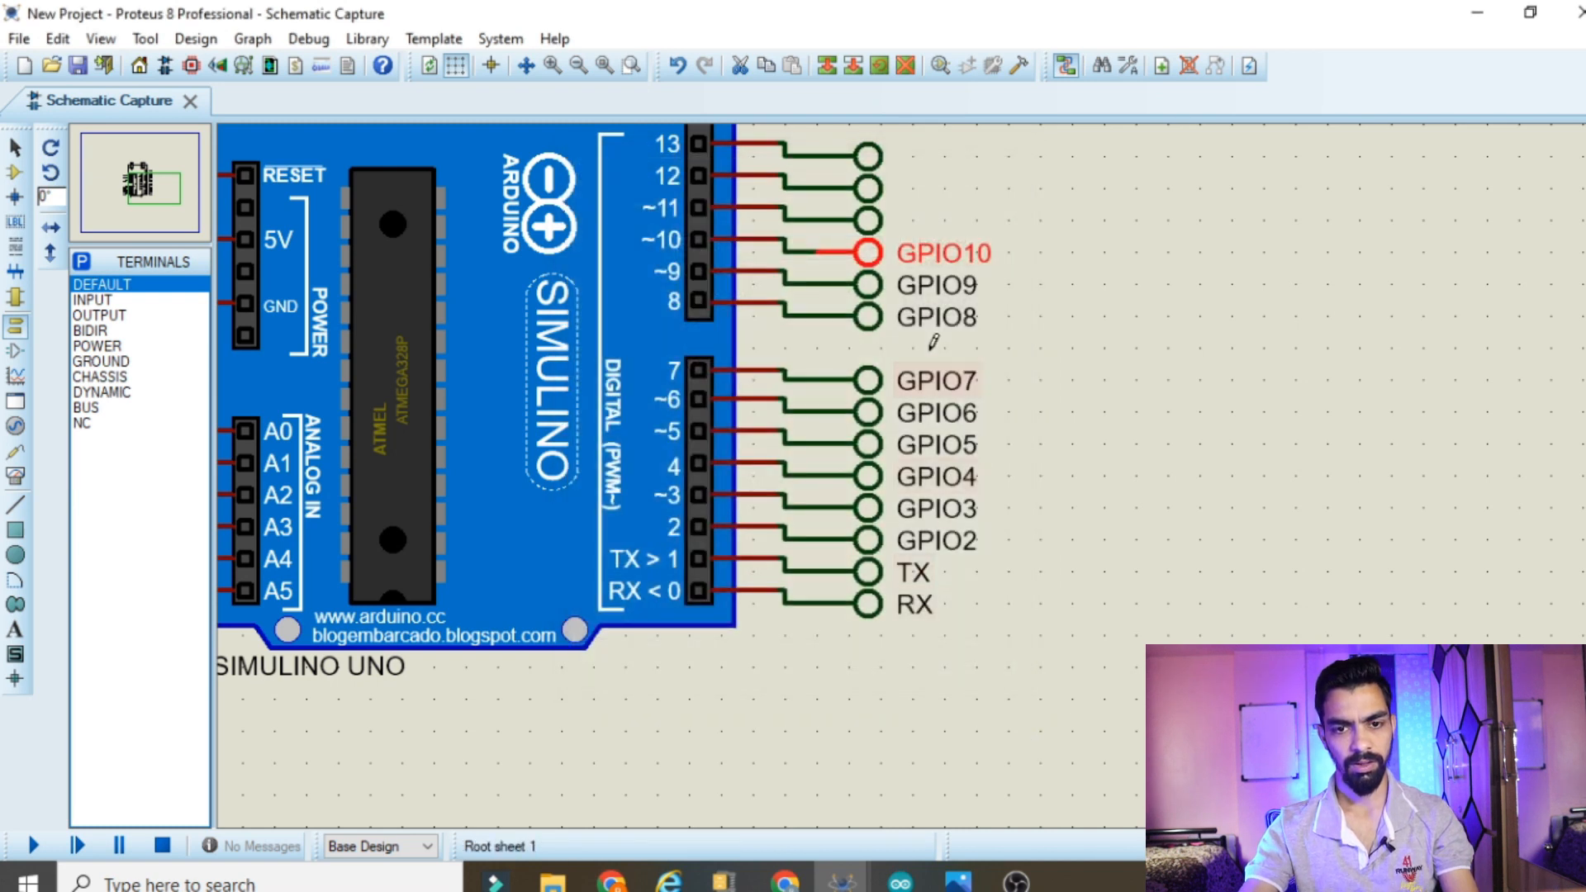
Label the terminal on digital pin 11 as GPIO11
double_click(887, 232)
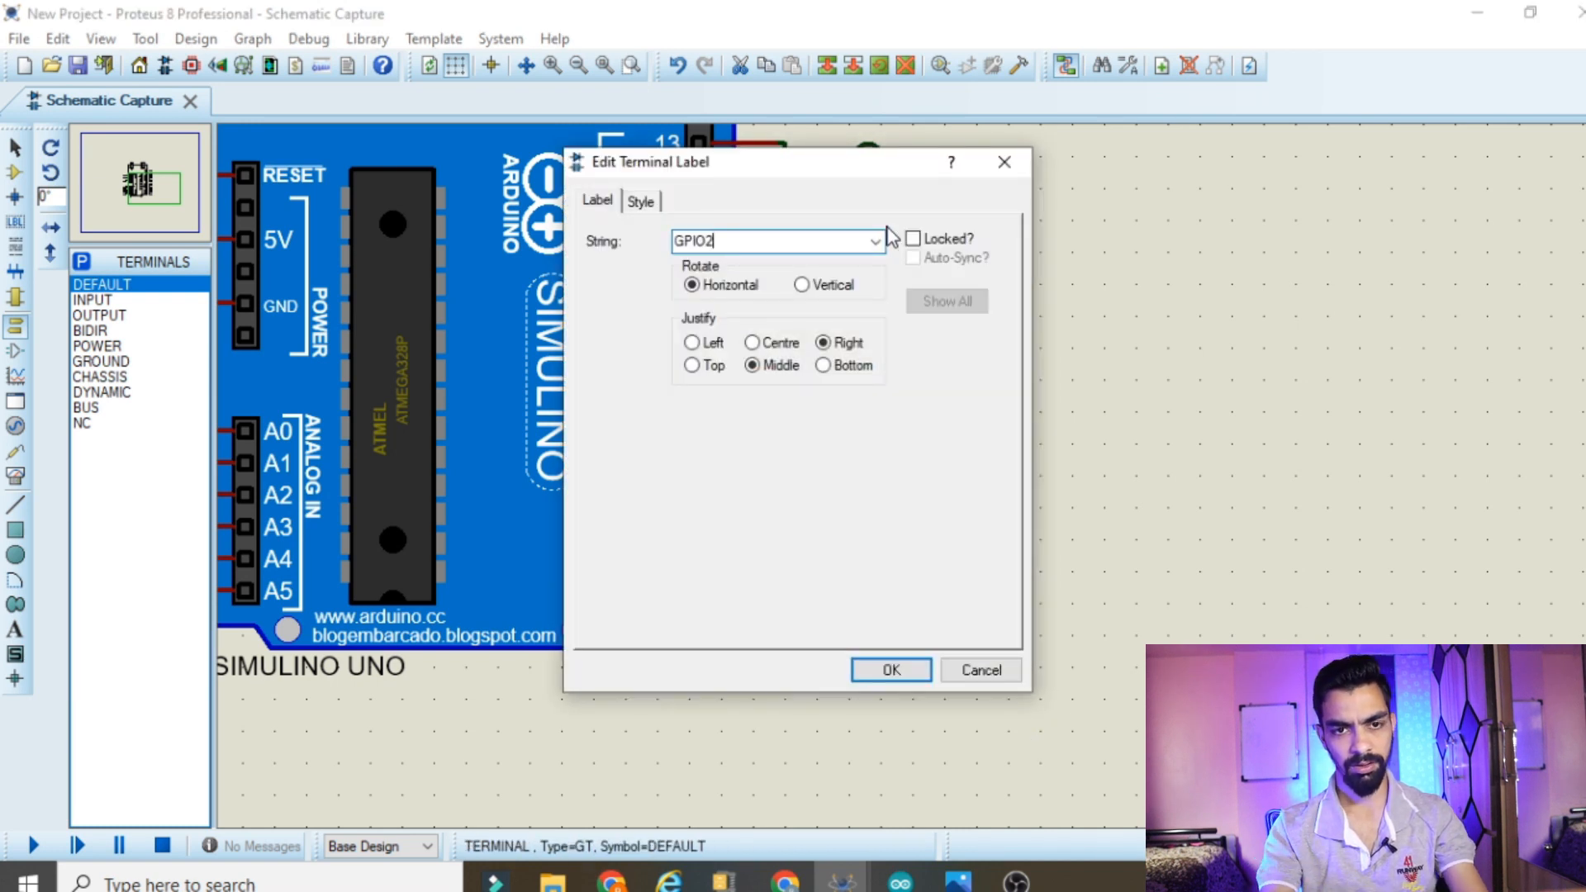
type("GPI1")
key("BackSpace")
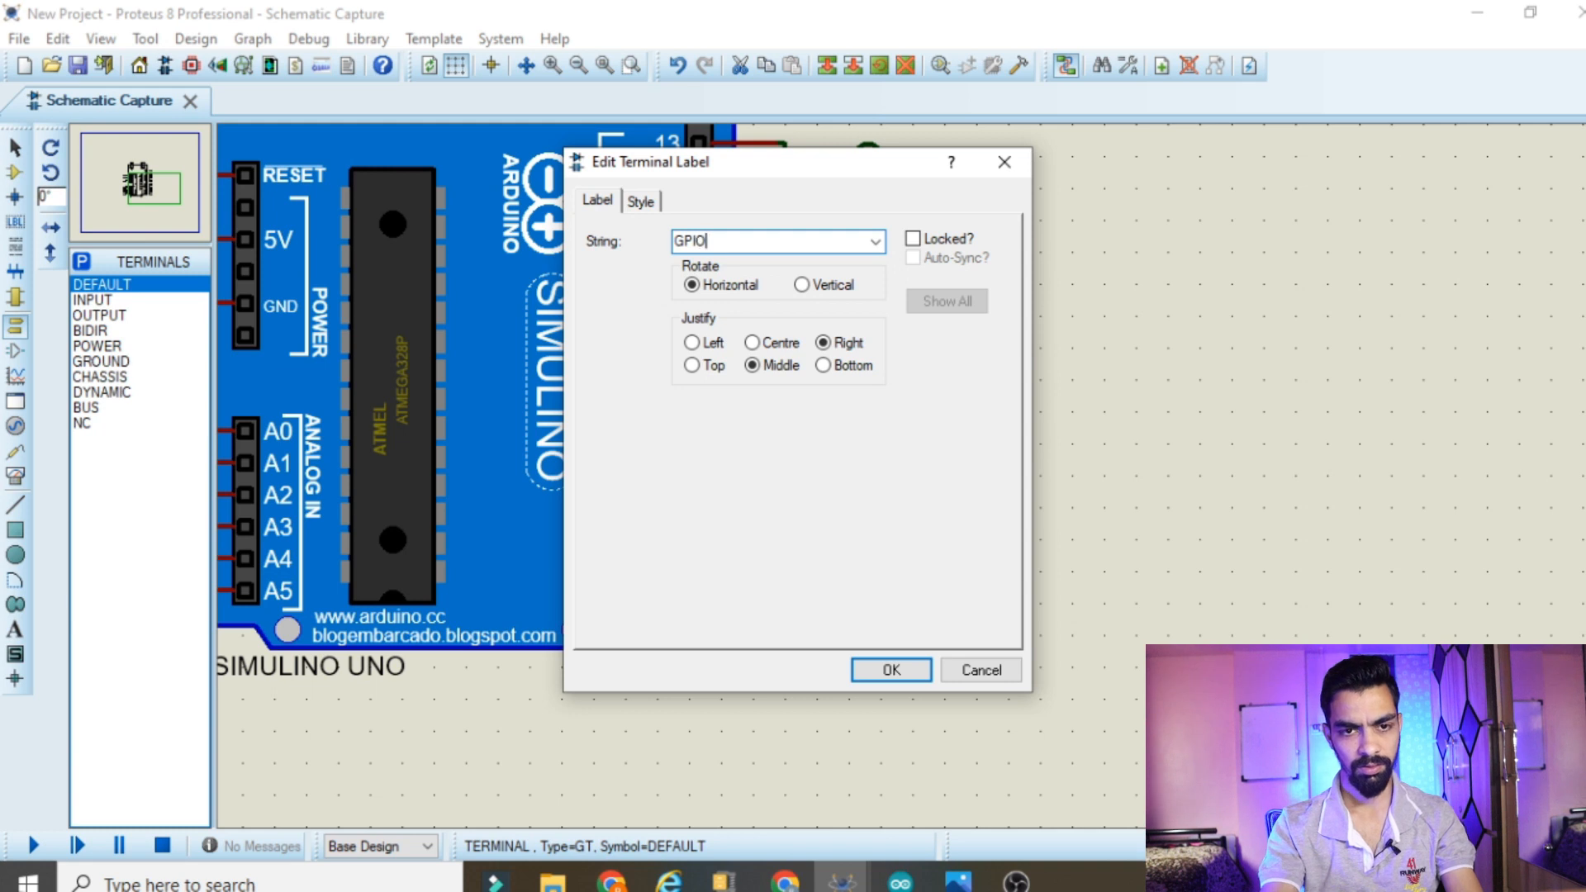
type("O11")
left_click(891, 668)
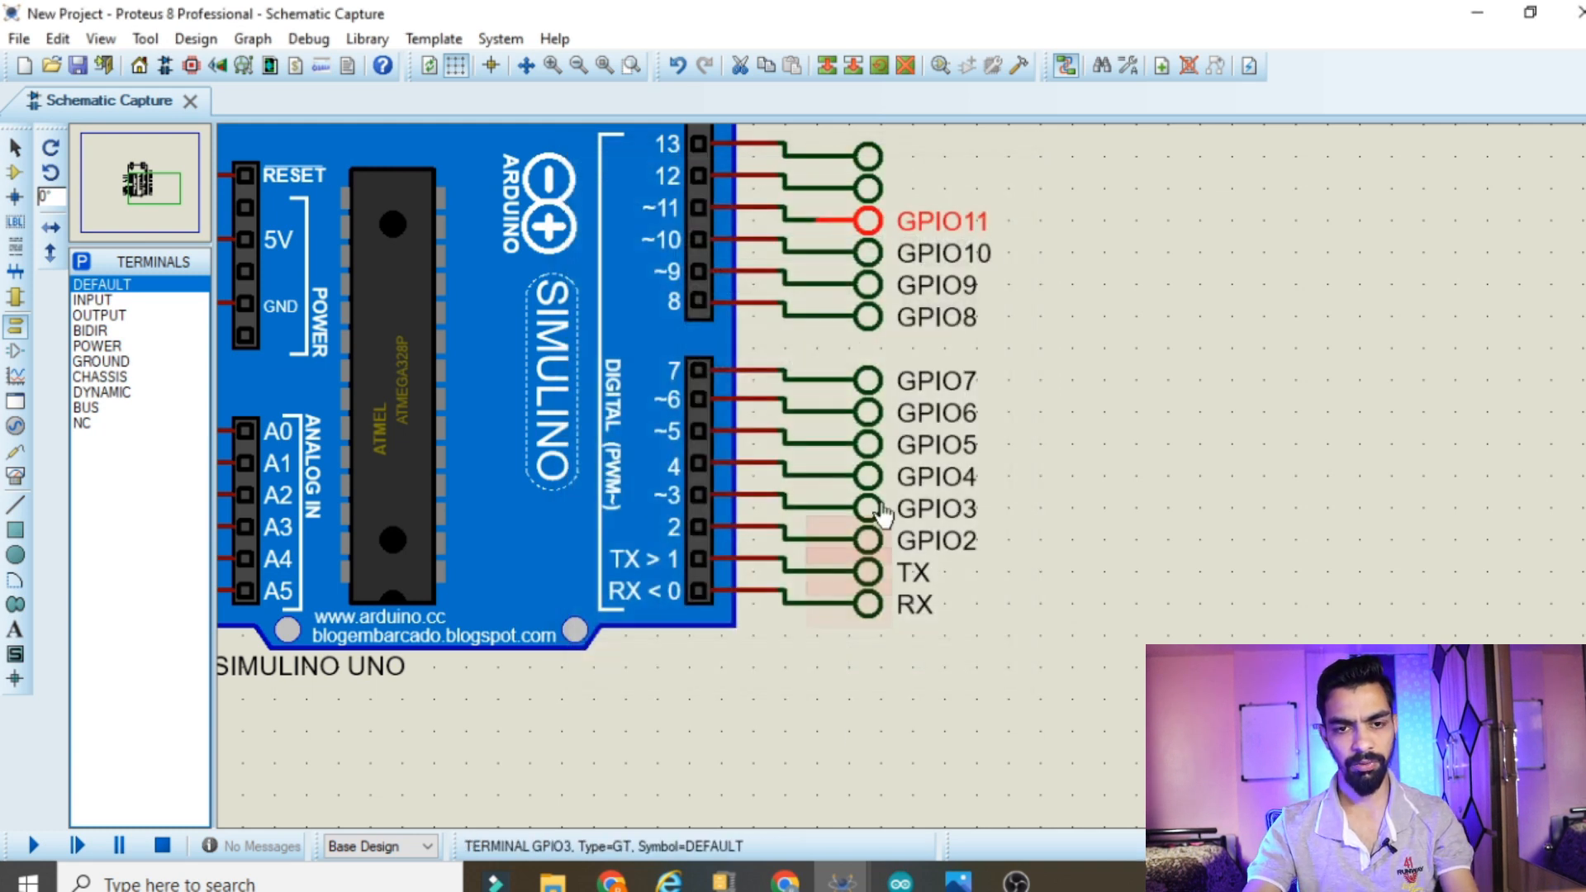
Label the terminals on digital pins 12 and 13 as GPIO12 and GPIO13
double_click(875, 198)
type("GPIO2")
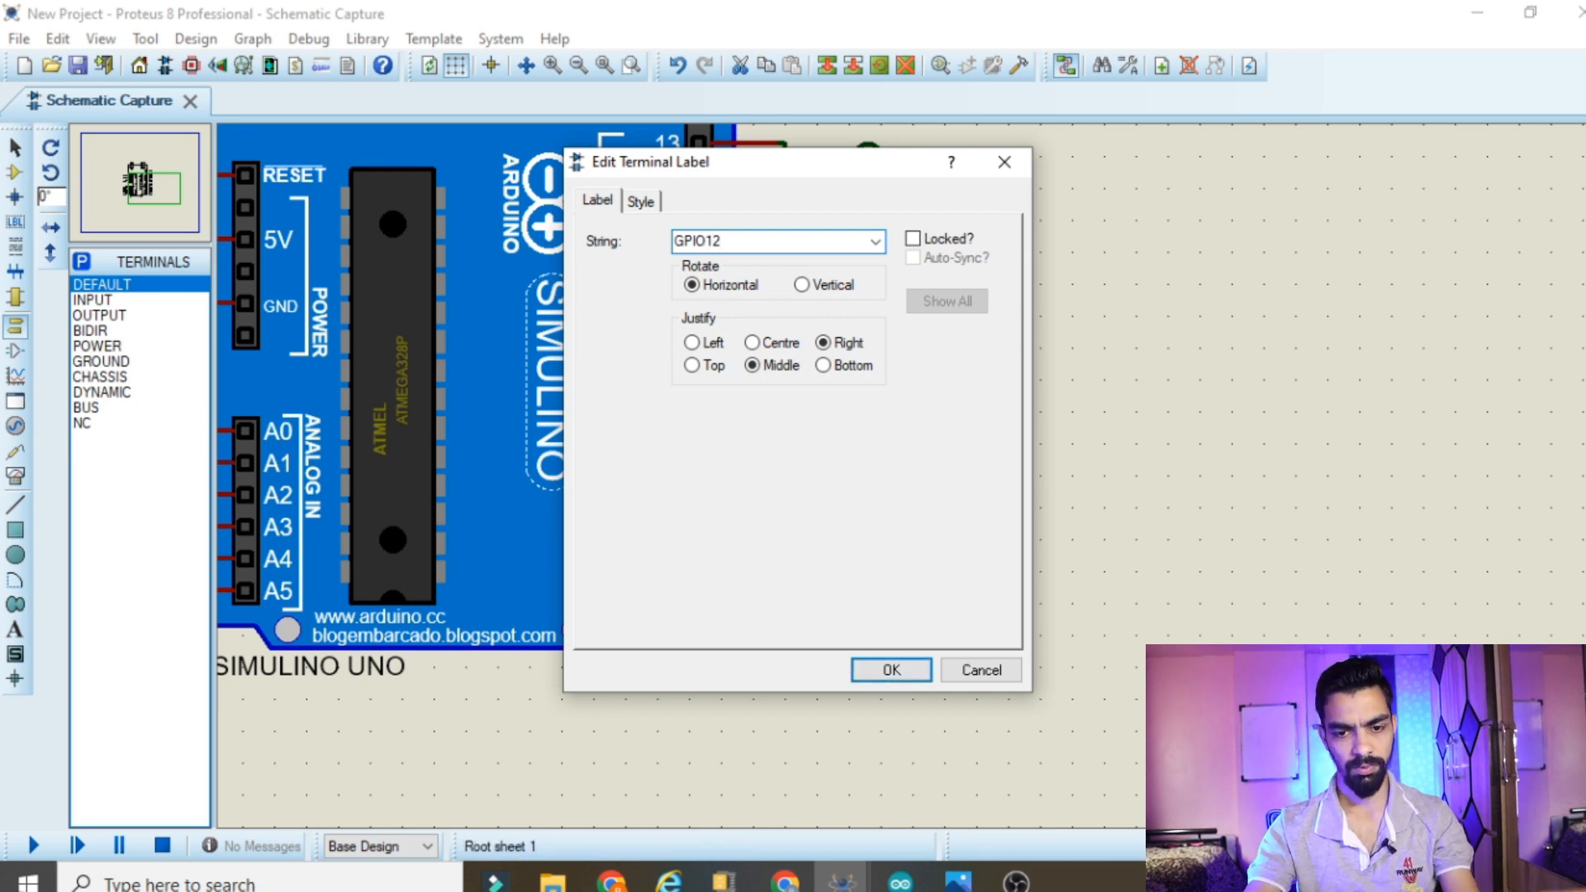
left_click(904, 673)
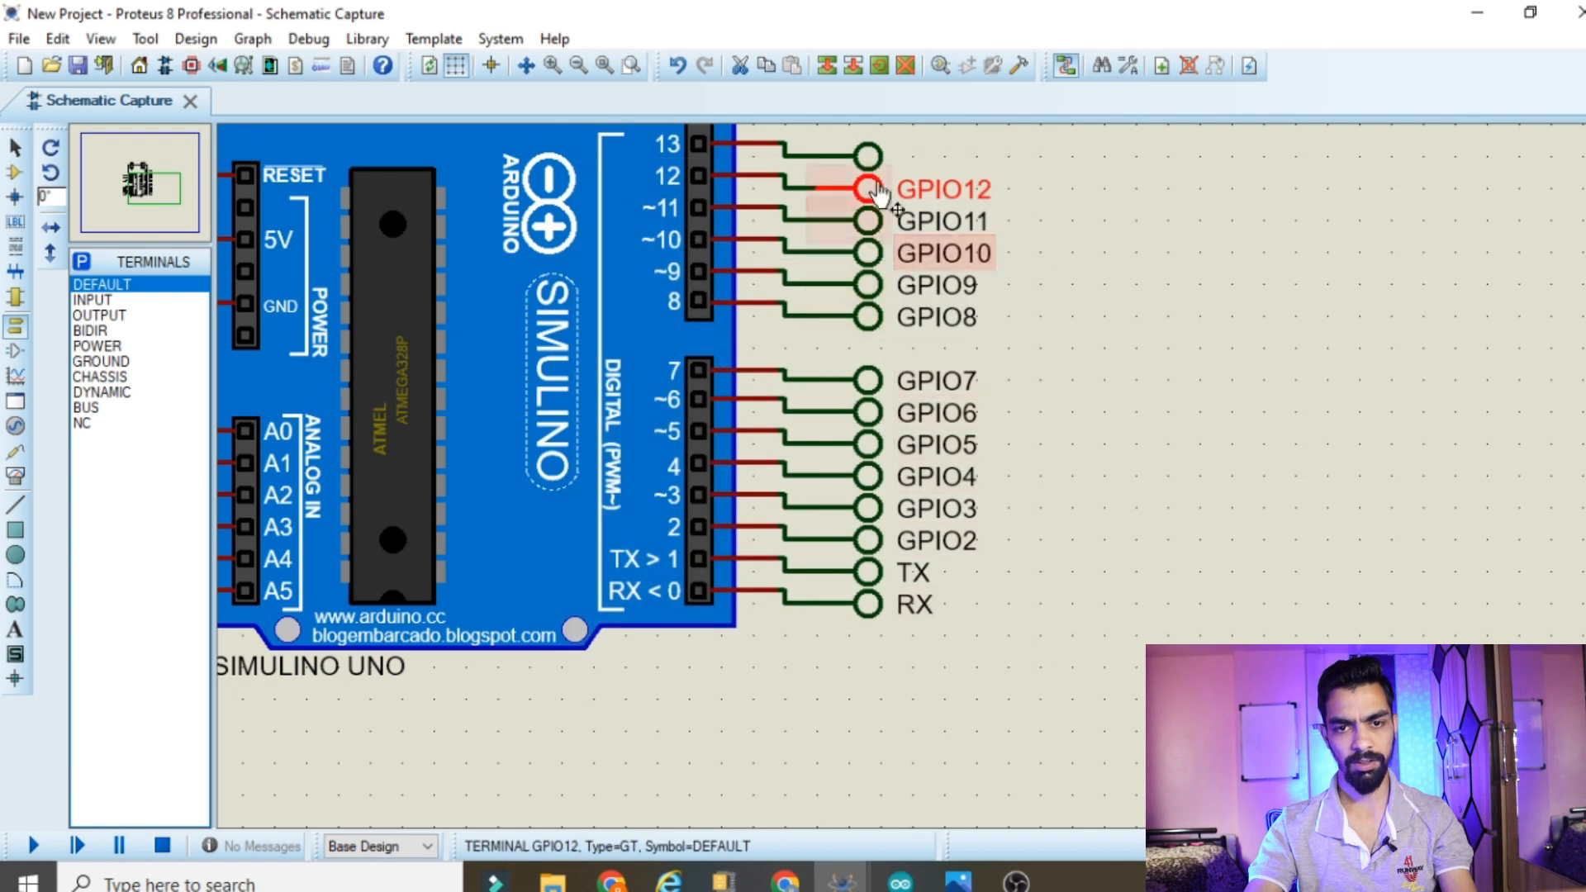
double_click(867, 155)
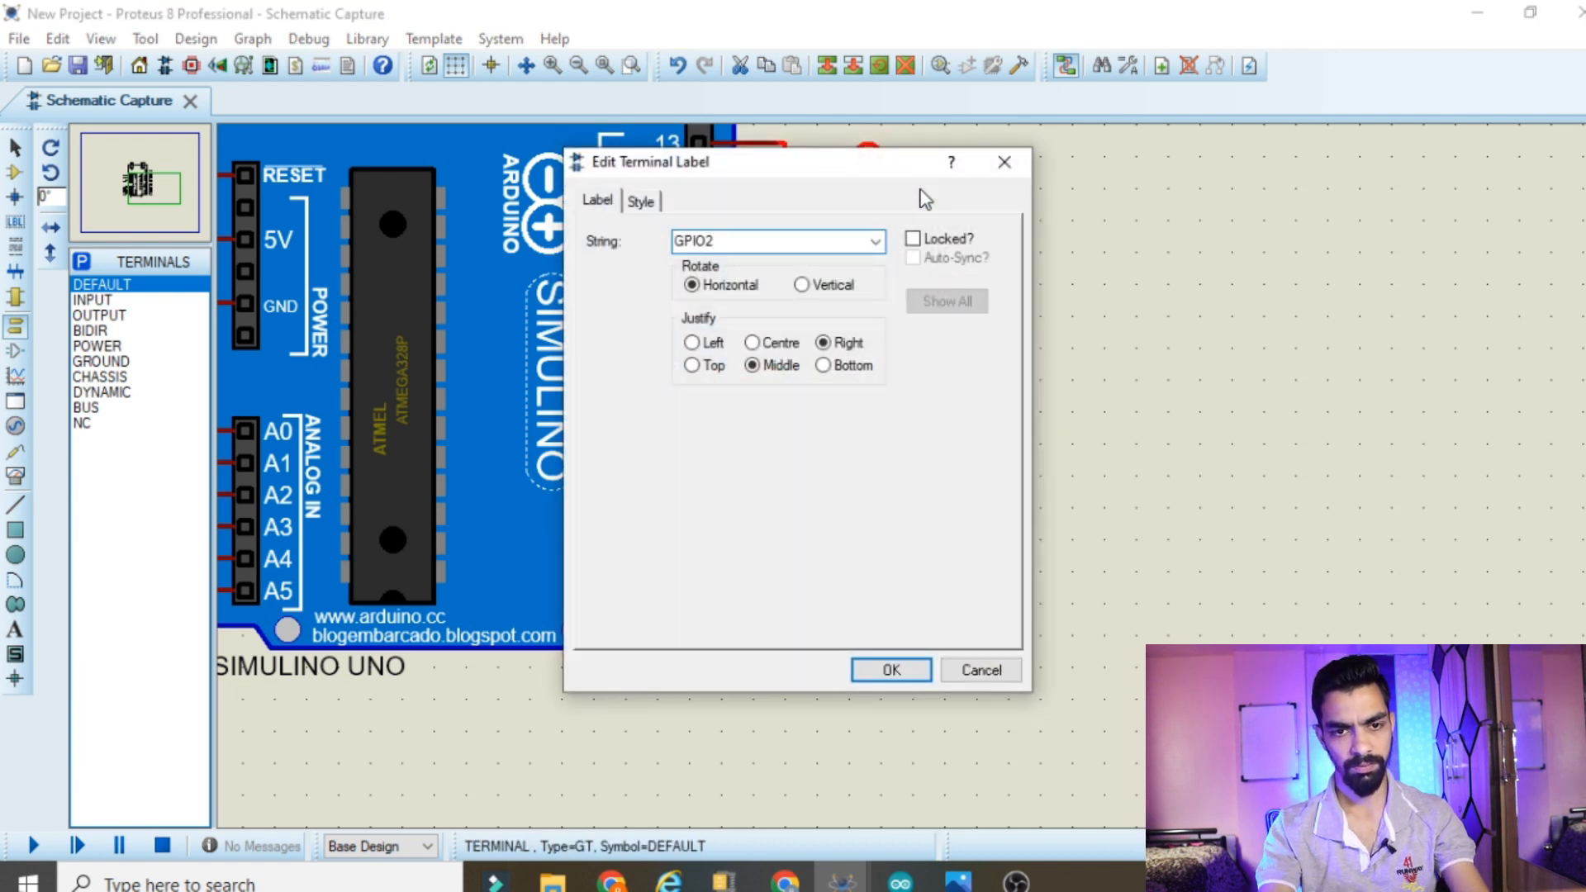
type("GPIO13")
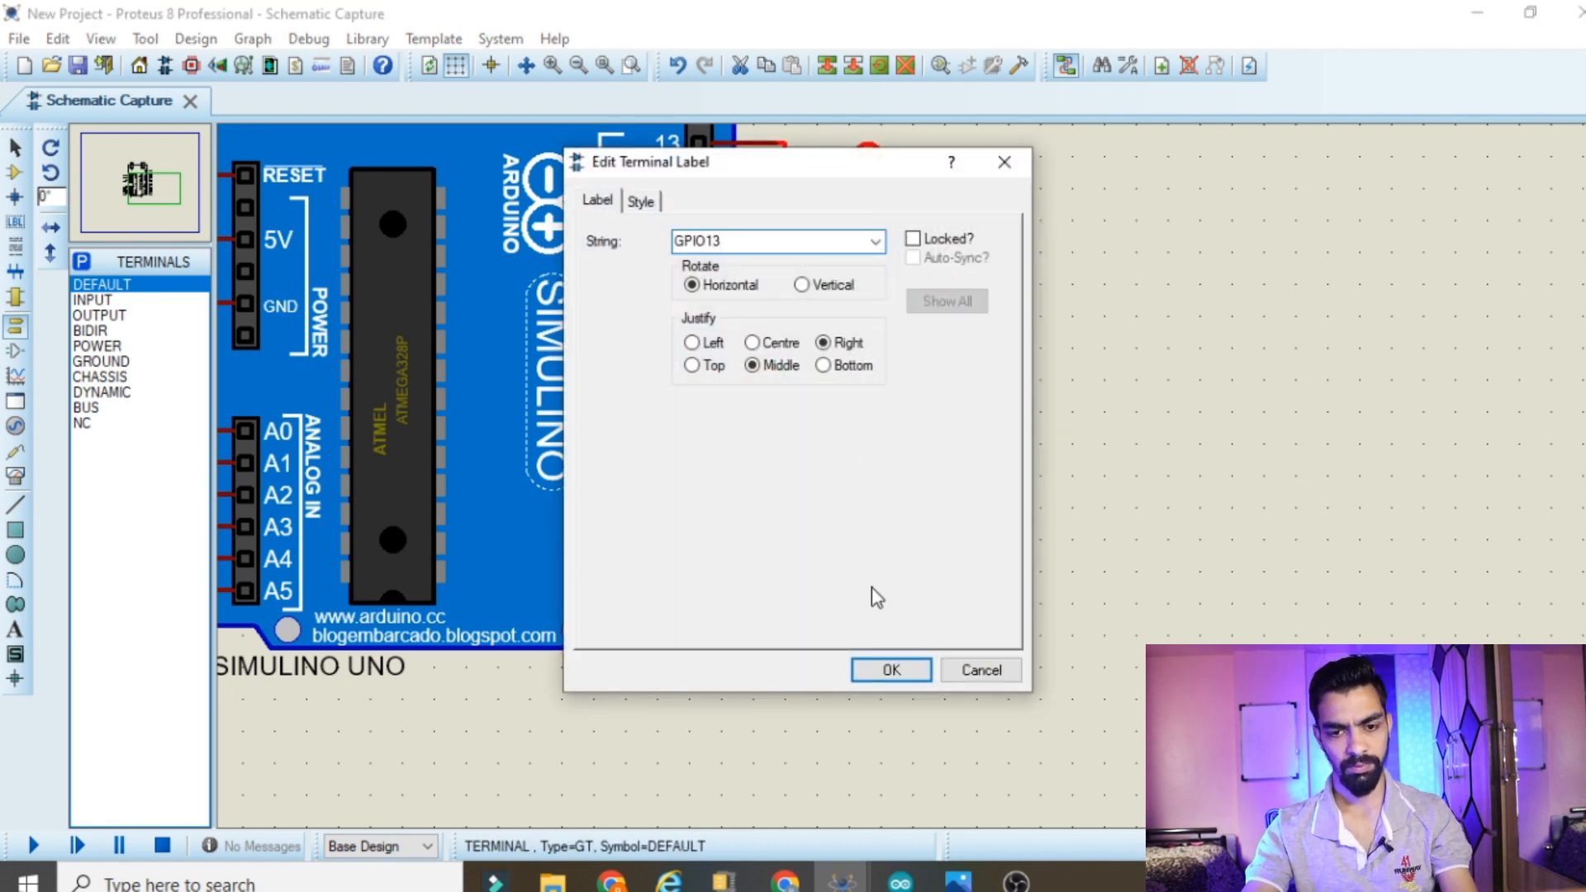
left_click(878, 671)
Label the terminals on the first two analog input pins as A0 and A1
scroll(736, 707, "down", 2)
scroll(917, 364, "up", 1)
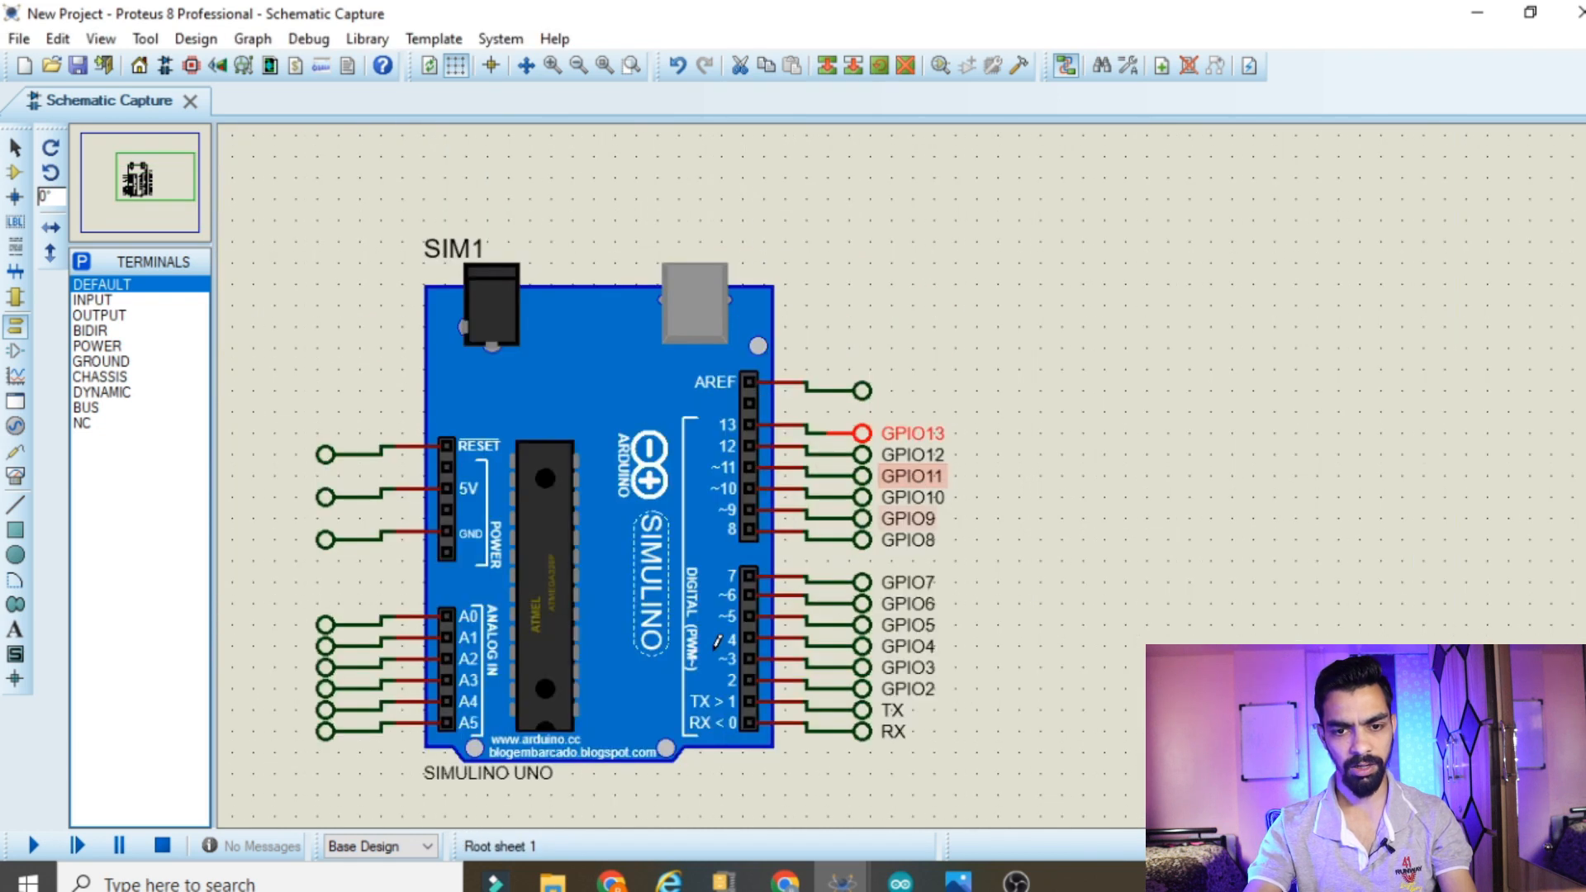
scroll(267, 772, "up", 1)
scroll(1140, 396, "down", 1)
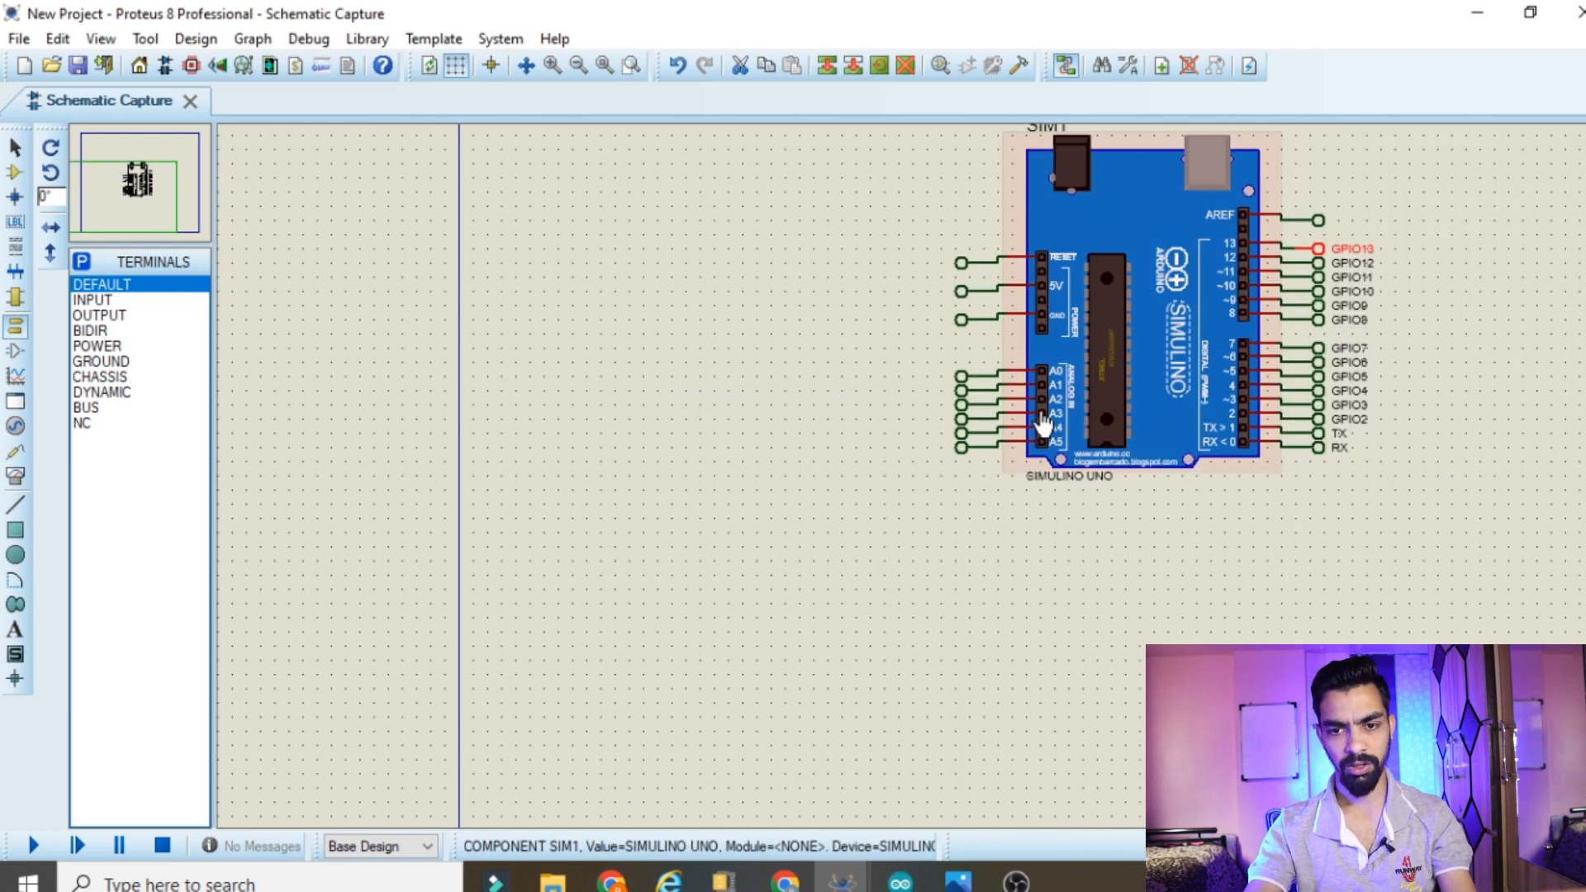
scroll(860, 474, "up", 1)
double_click(748, 463)
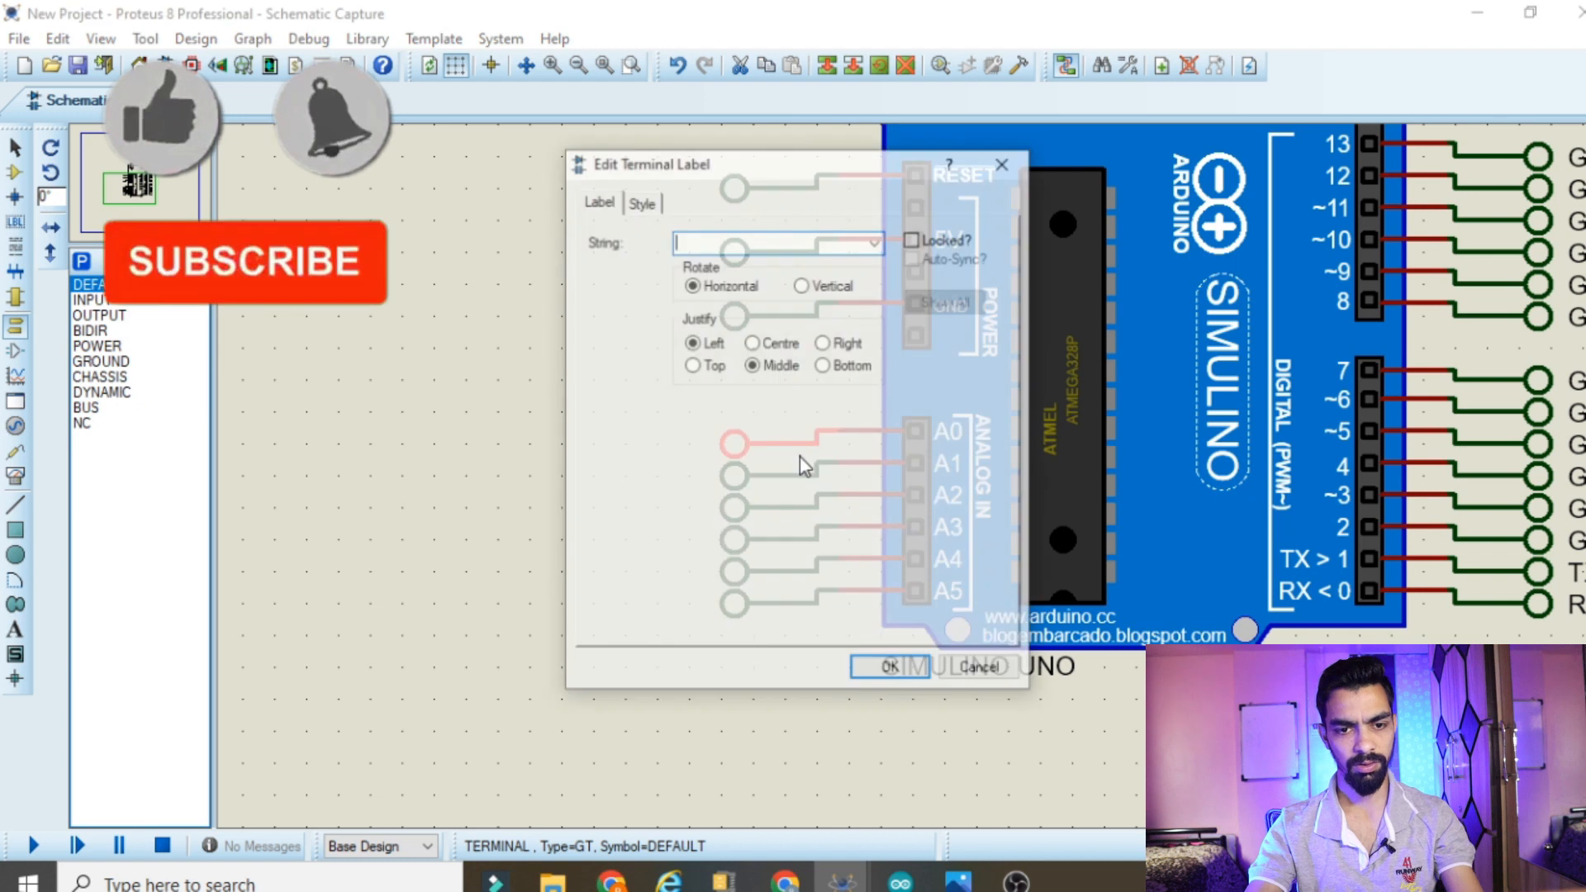
type("A0")
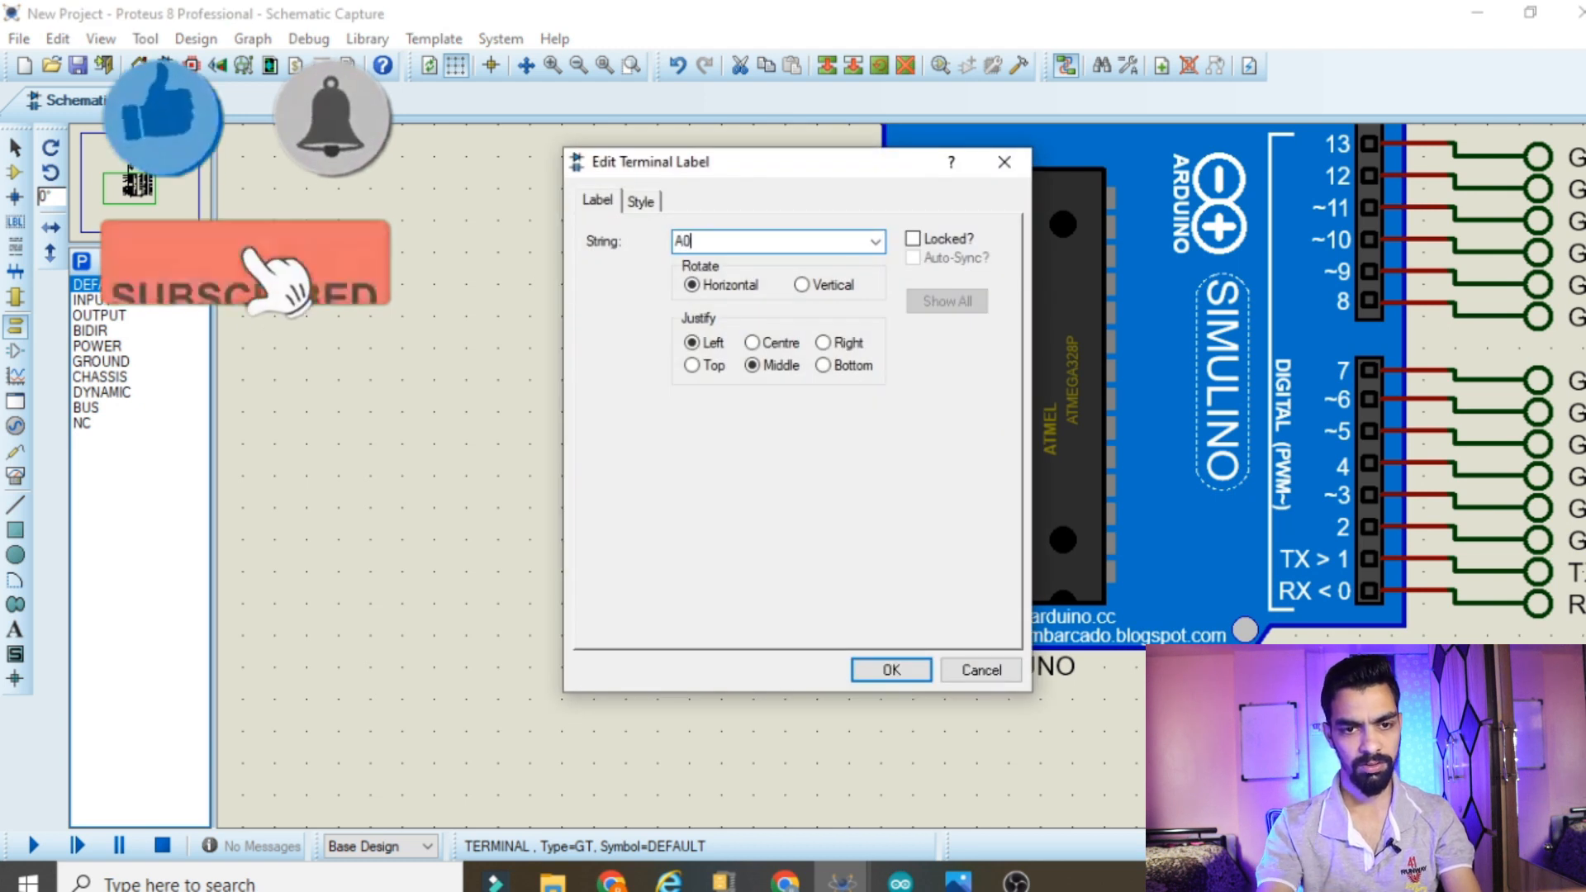
key("Return")
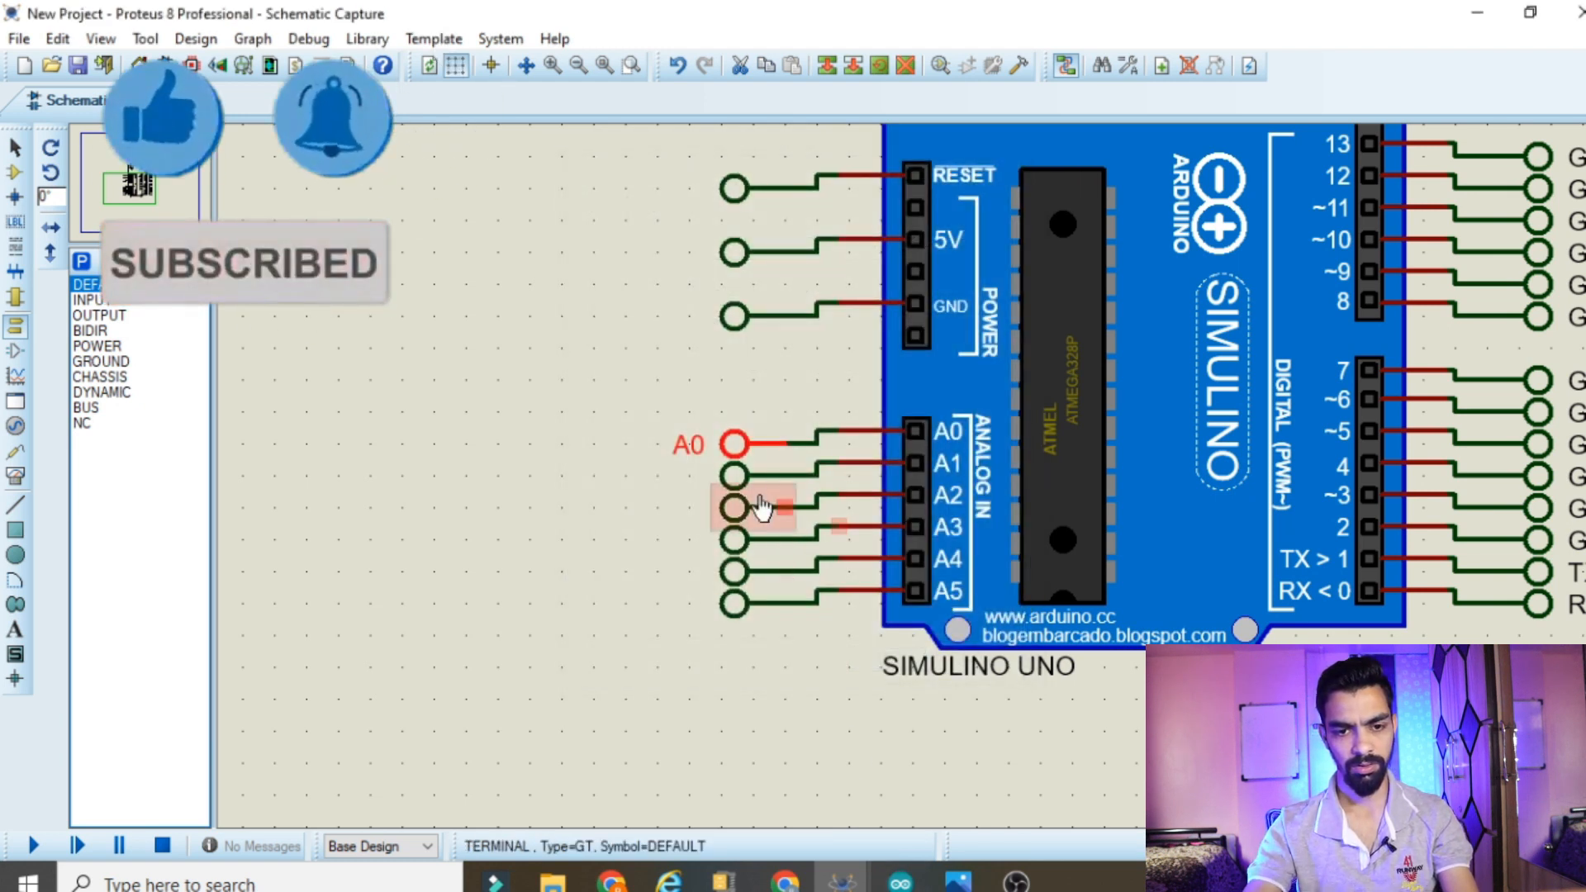
double_click(730, 472)
type("A1")
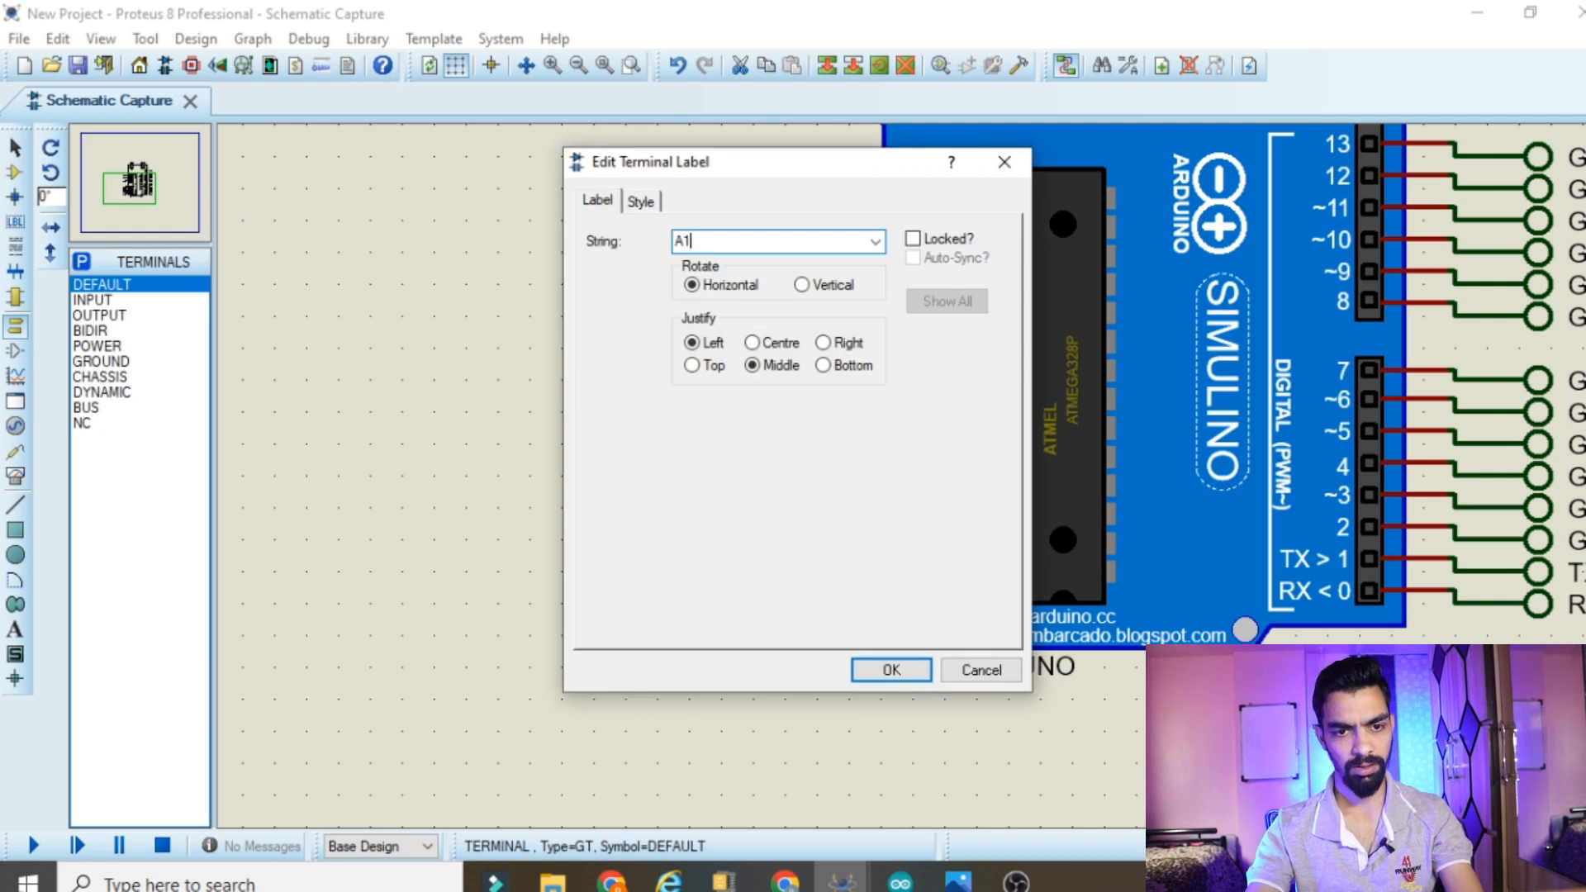
left_click(857, 670)
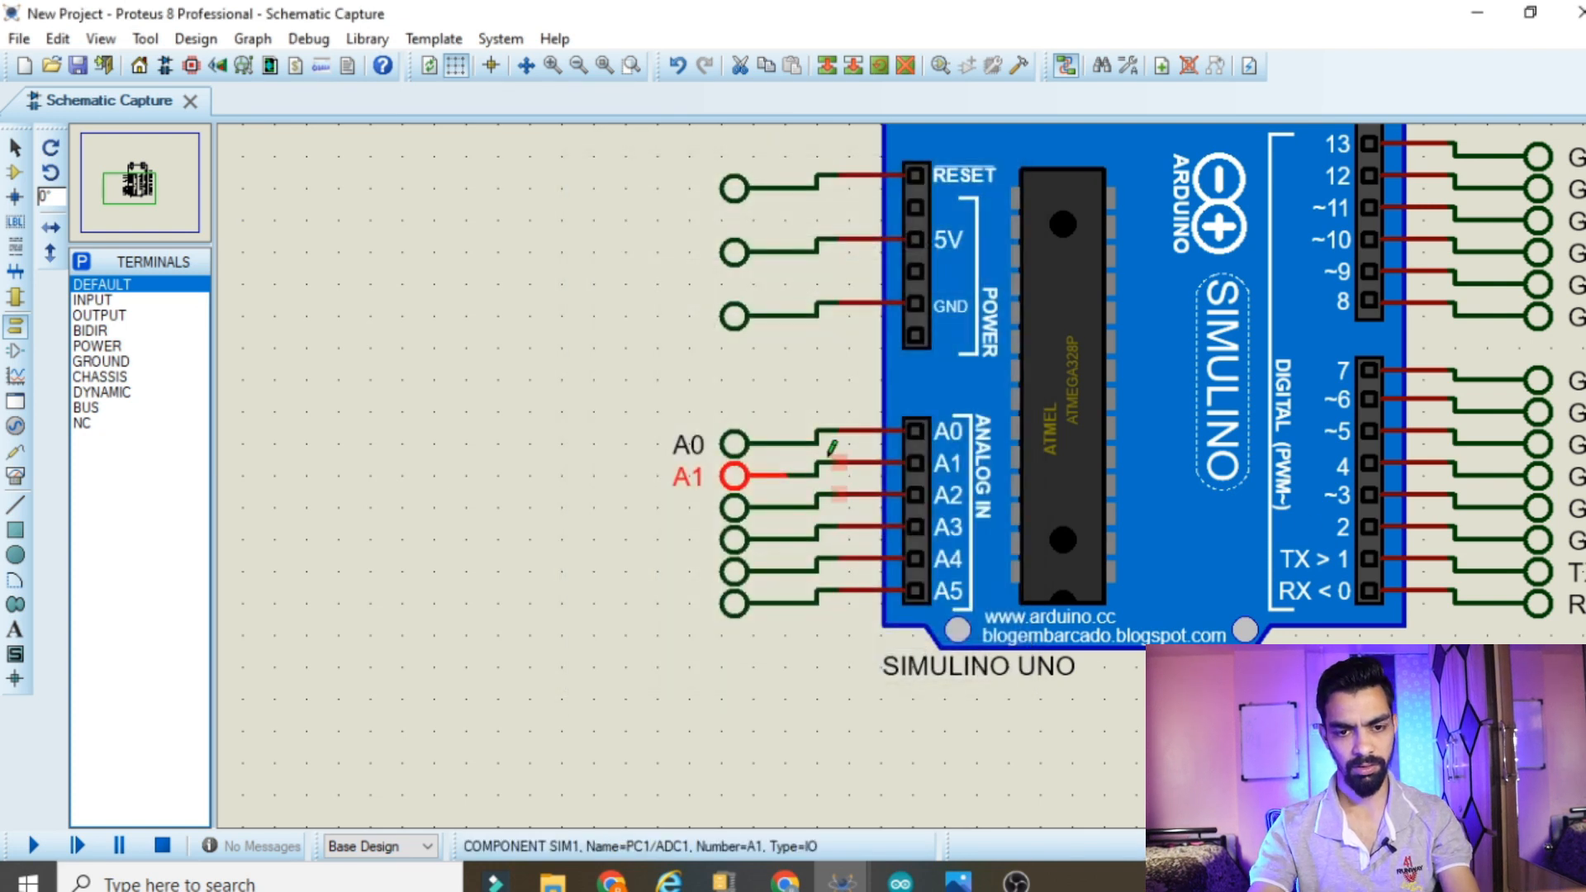
Label the terminals on the third and fourth analog input pins as A2 and A3
double_click(732, 505)
type("A2")
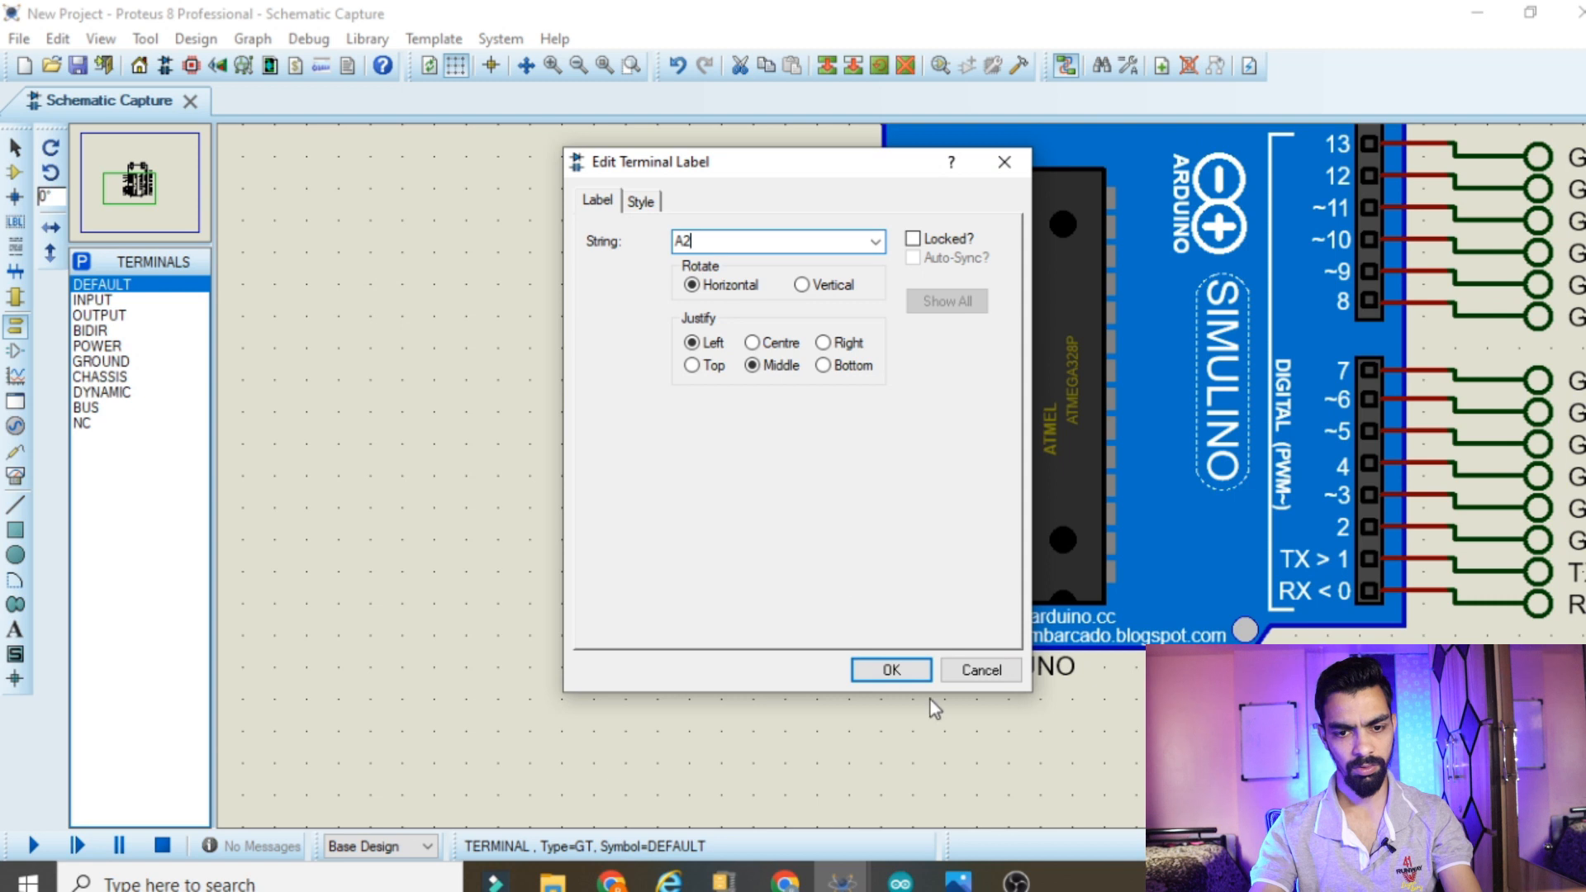
left_click(891, 670)
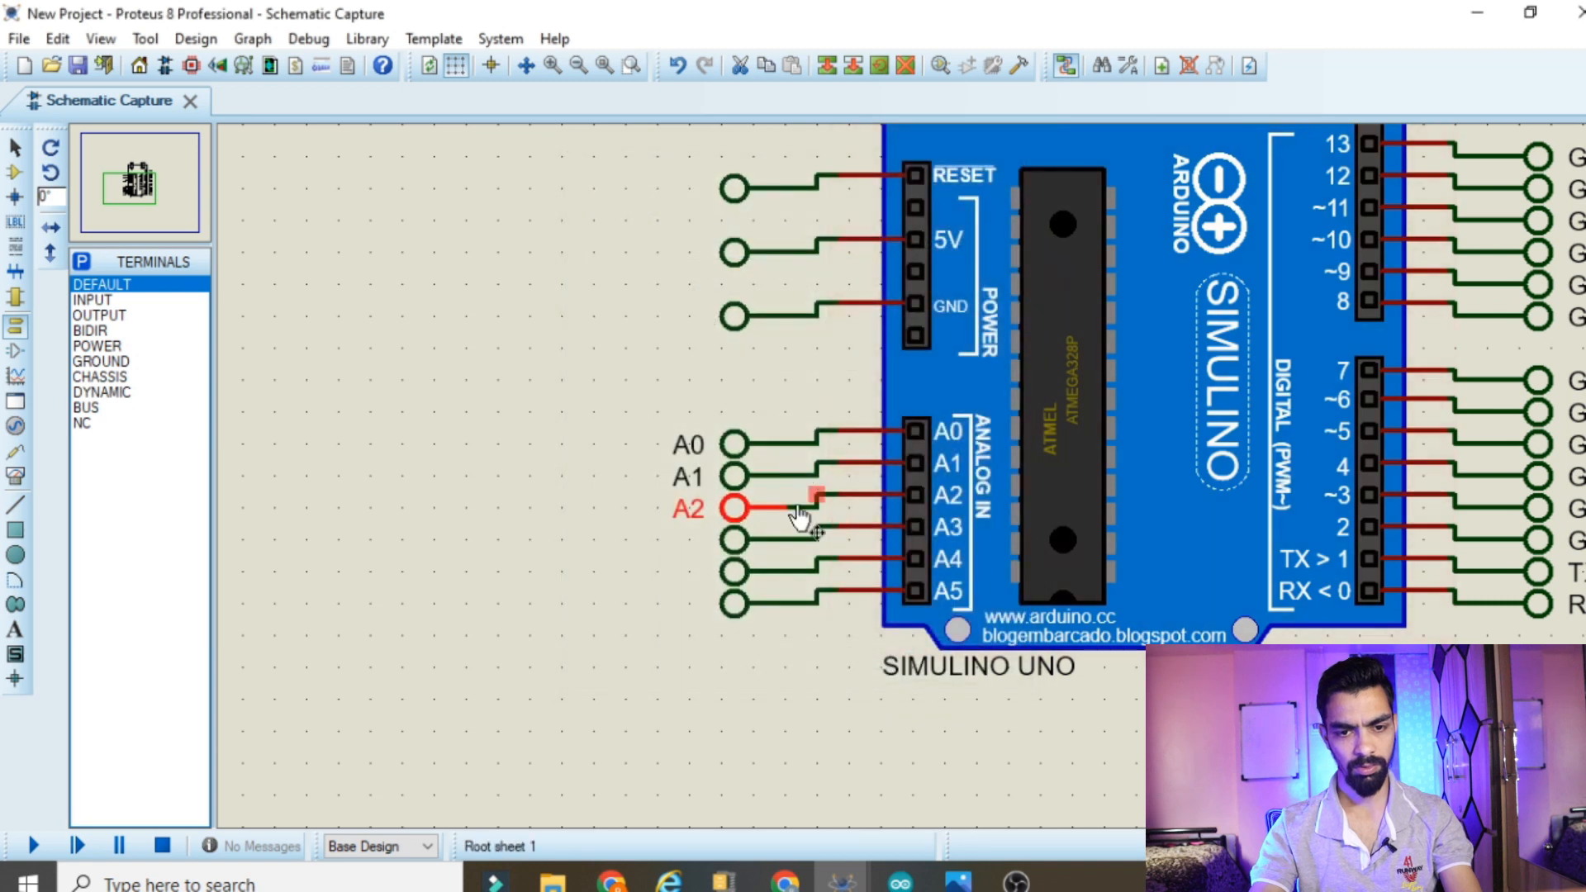
double_click(745, 547)
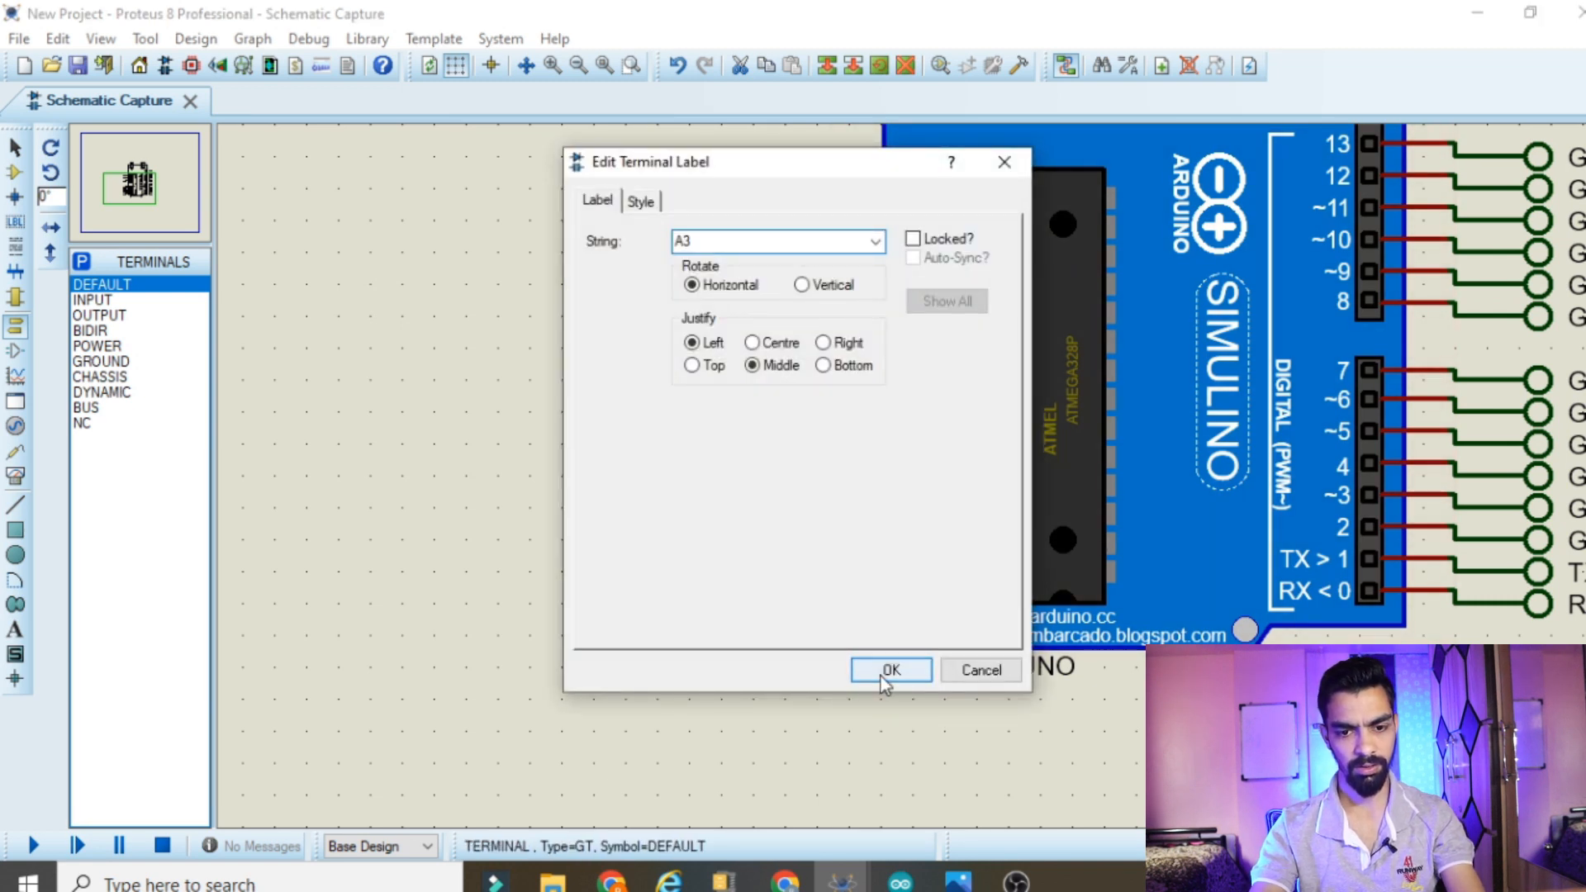
left_click(886, 671)
Label the terminals on the last two analog input pins as A4 and A5
double_click(739, 570)
type("A")
left_click(867, 671)
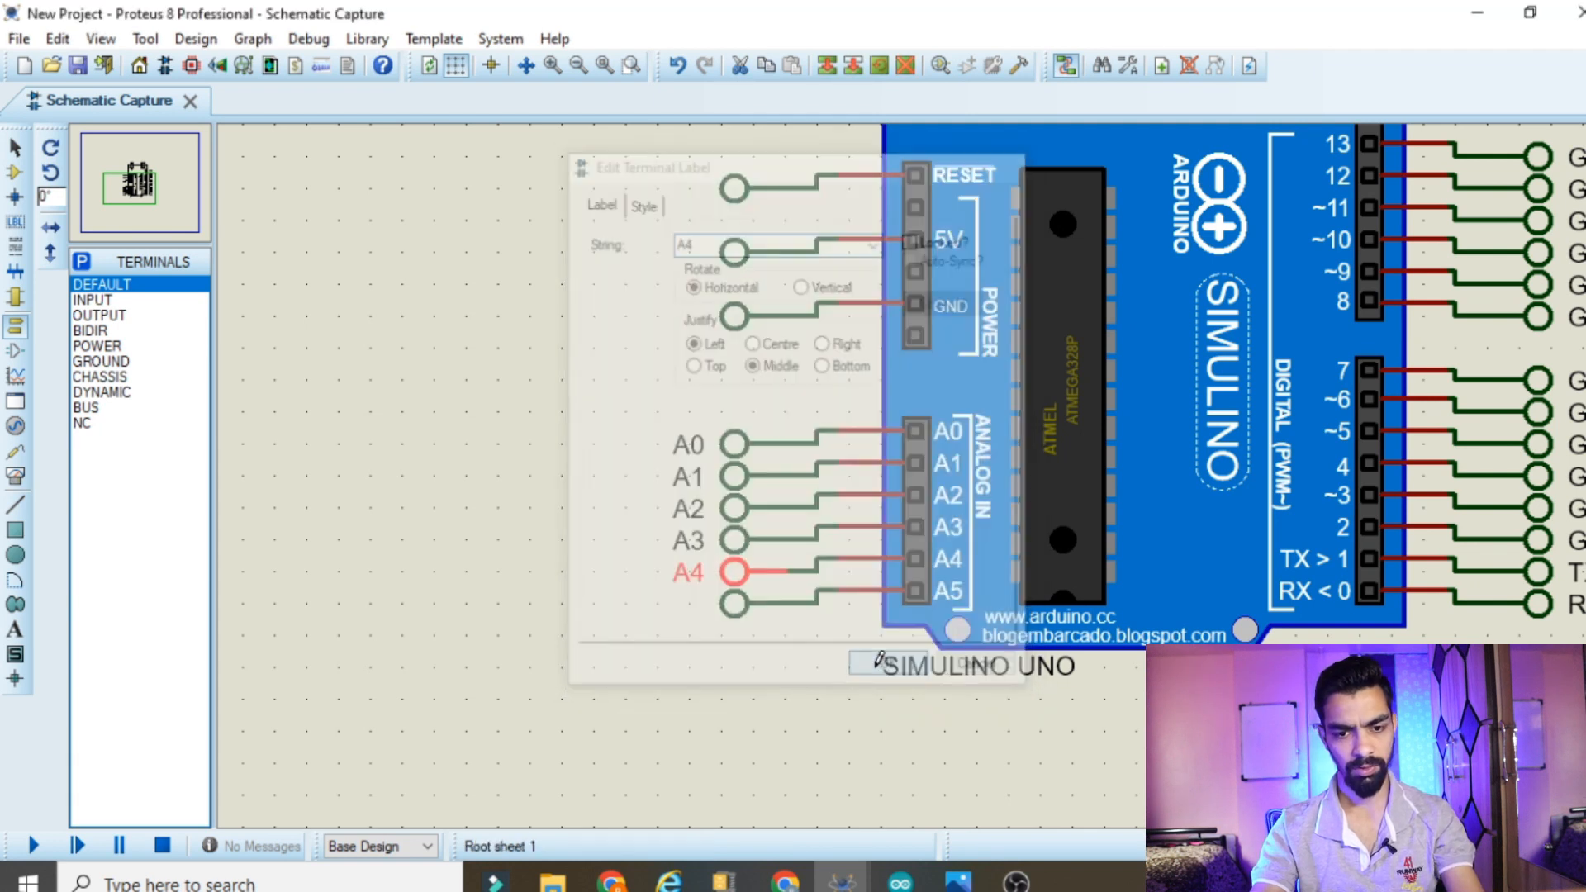
double_click(747, 611)
type("A5")
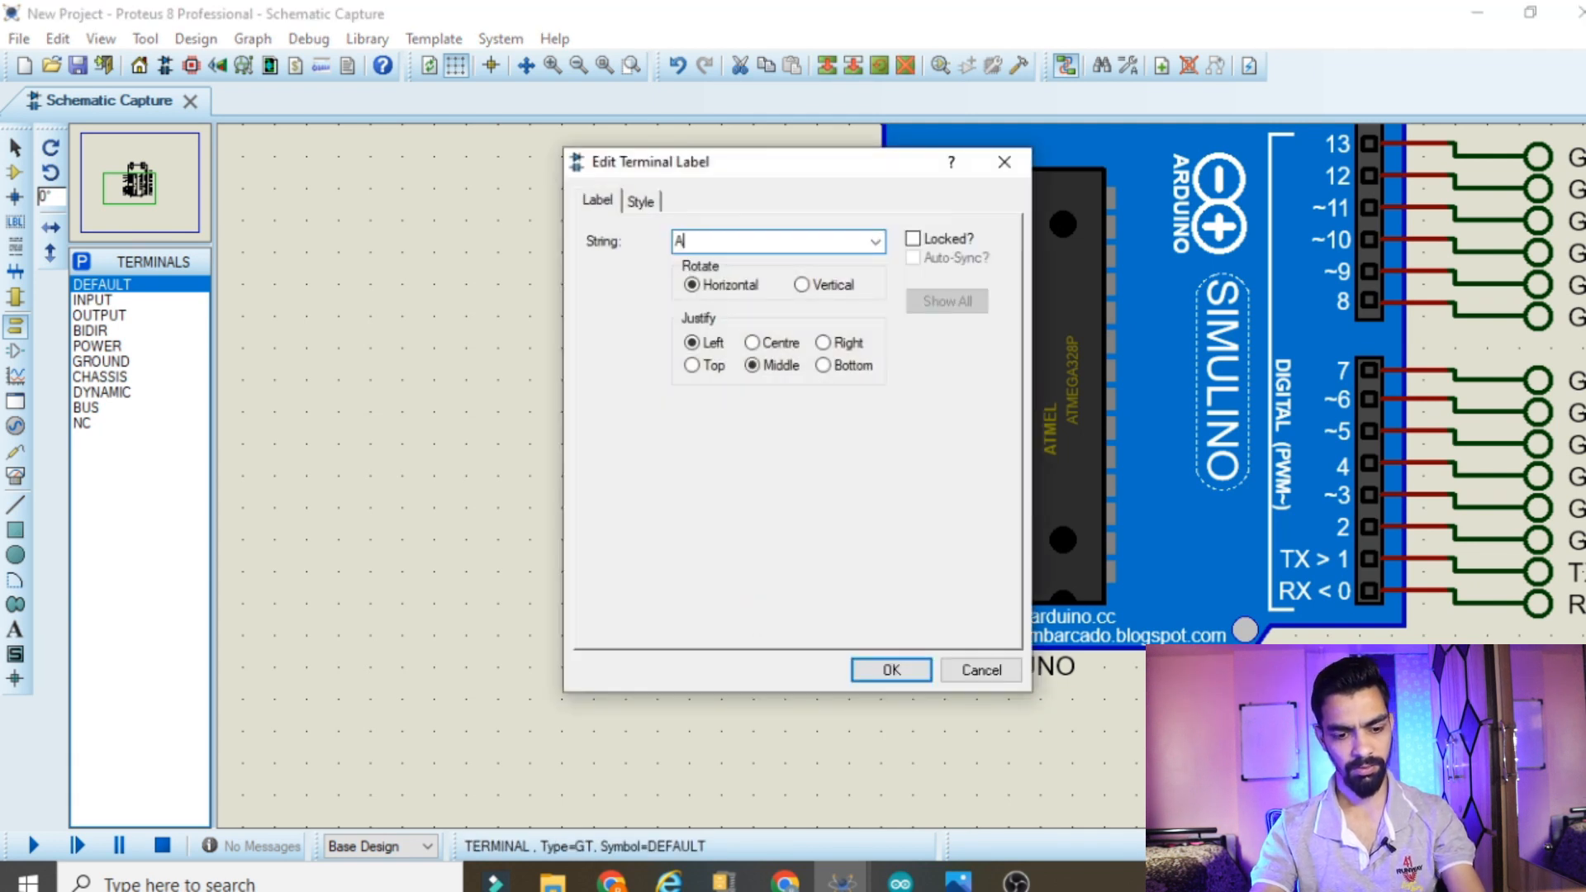
left_click(869, 673)
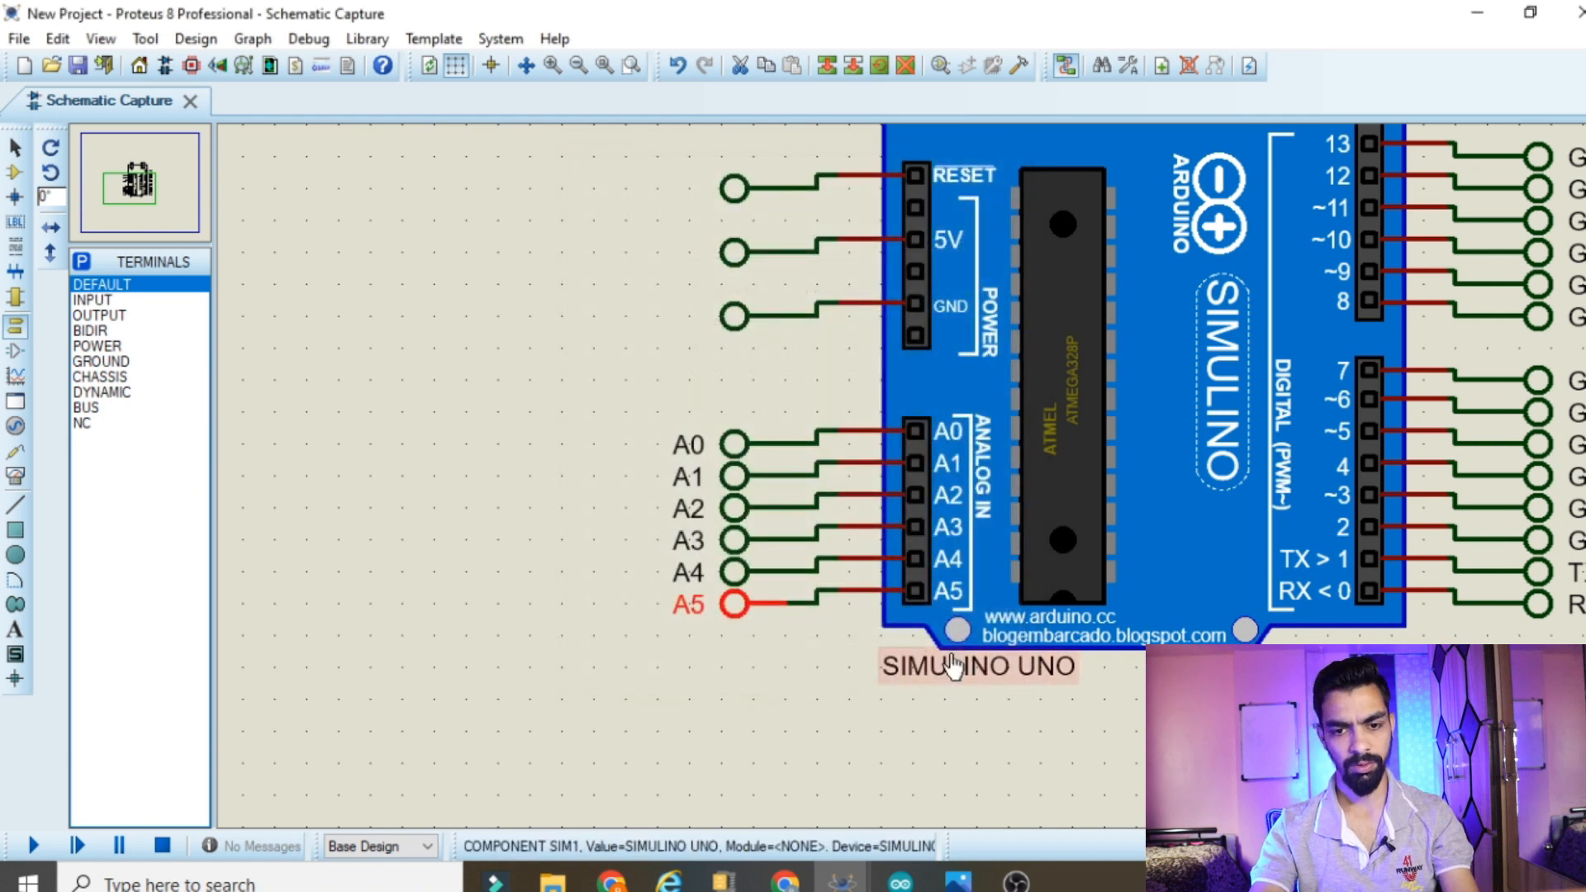
Delete the default terminals and their wires from the Arduino's GND and 5V pins
scroll(943, 603, "down", 1)
scroll(942, 459, "up", 2)
scroll(655, 233, "down", 2)
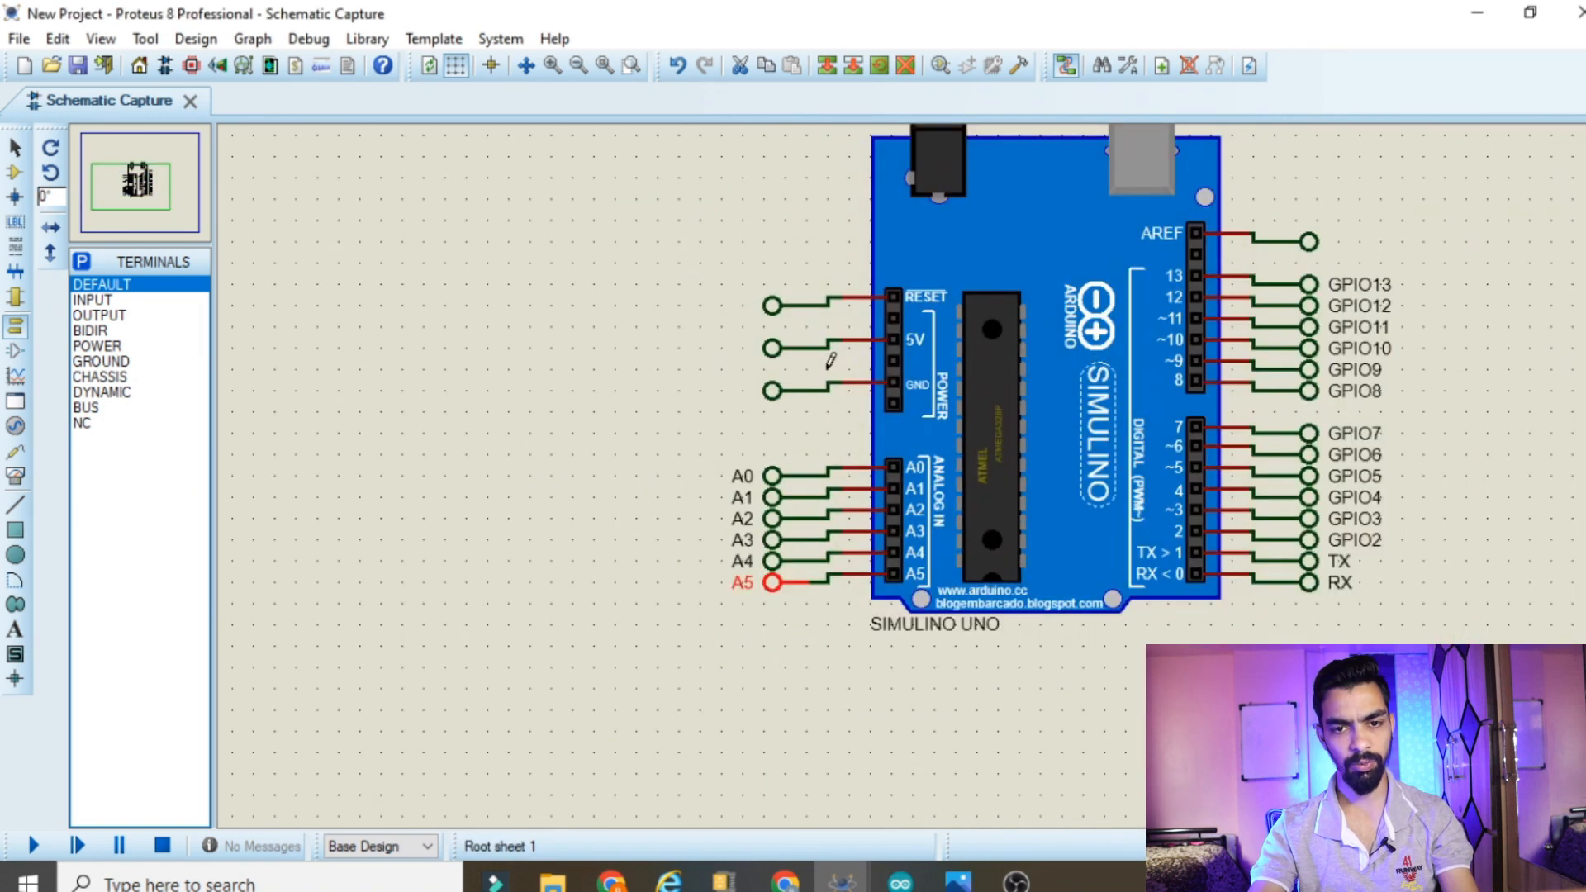
scroll(821, 346, "up", 2)
right_click(867, 518)
right_click(867, 519)
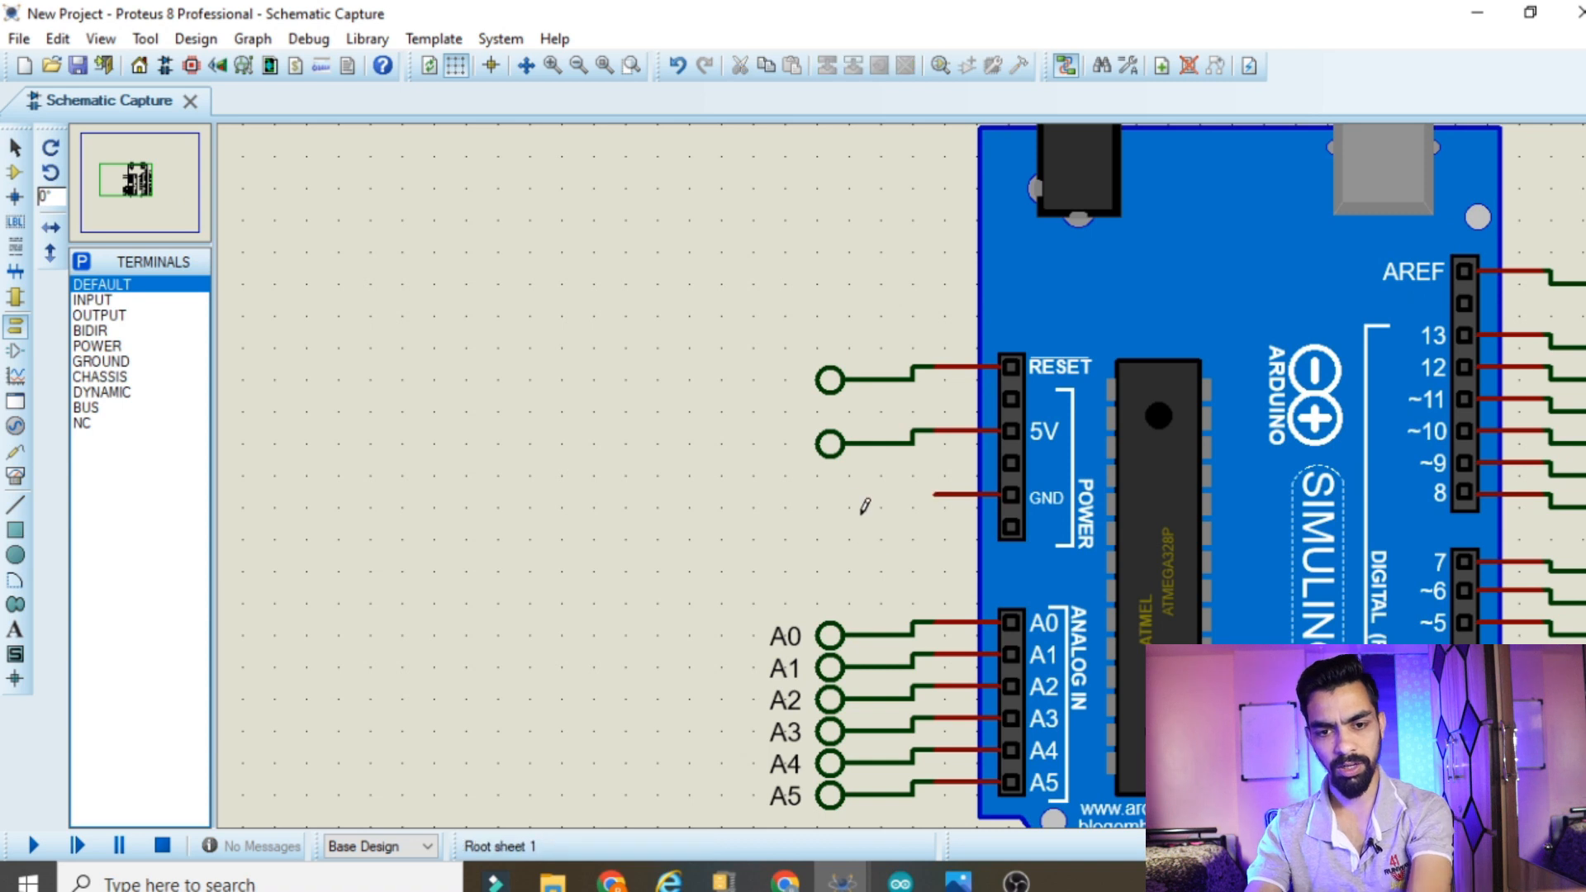
right_click(867, 454)
right_click(867, 454)
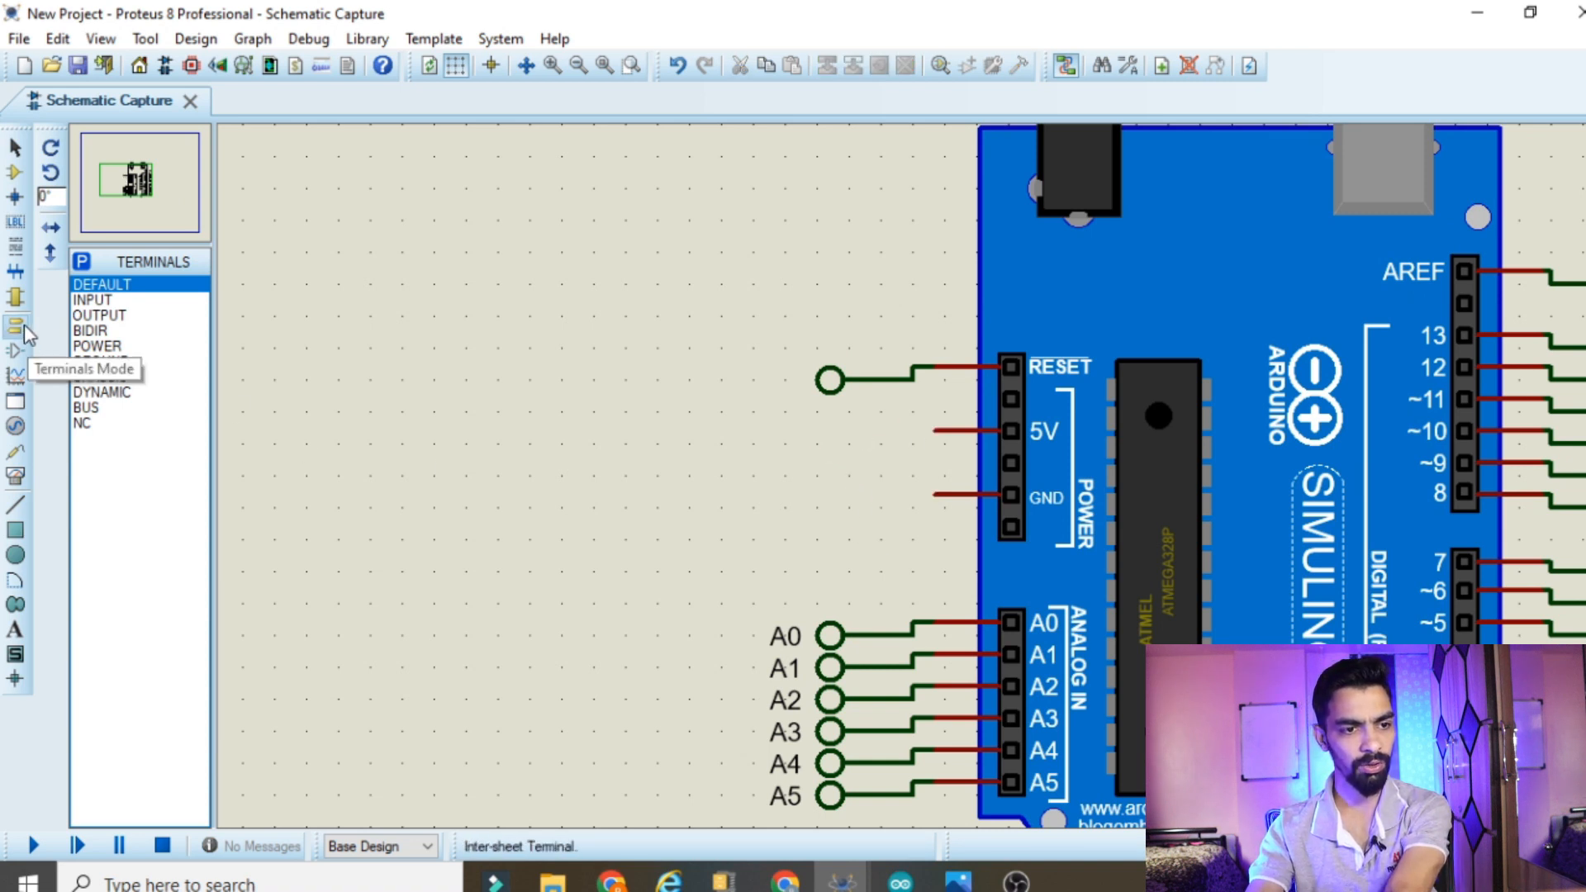
Place a GROUND terminal beside the Arduino's GND pin and wire it to that pin
left_click(106, 362)
left_click(841, 505)
left_click(854, 542)
left_click(850, 508)
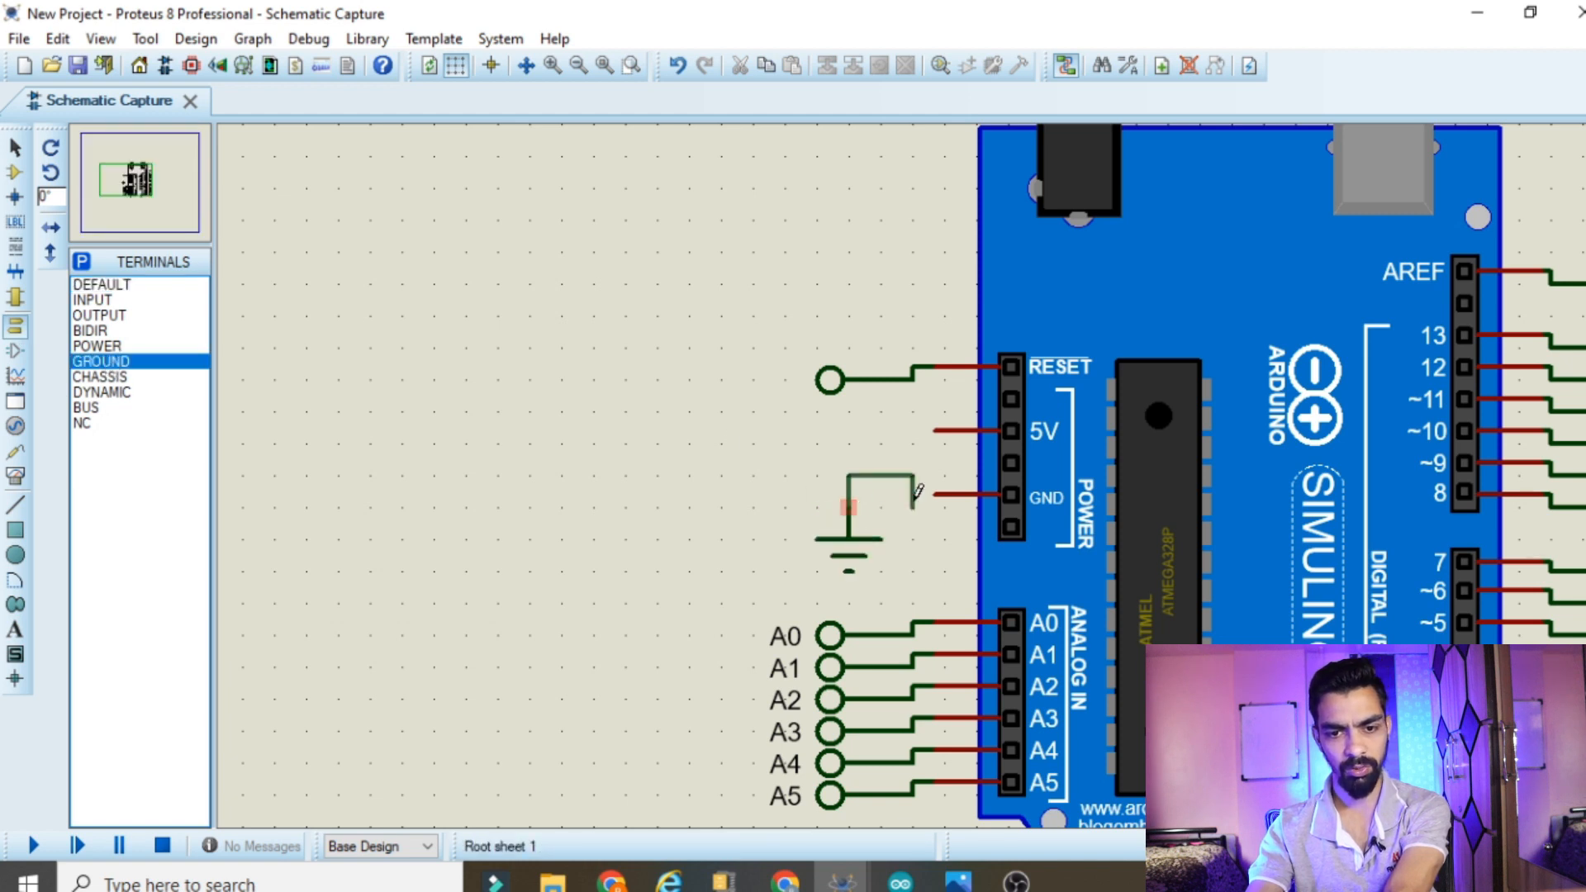
left_click(934, 493)
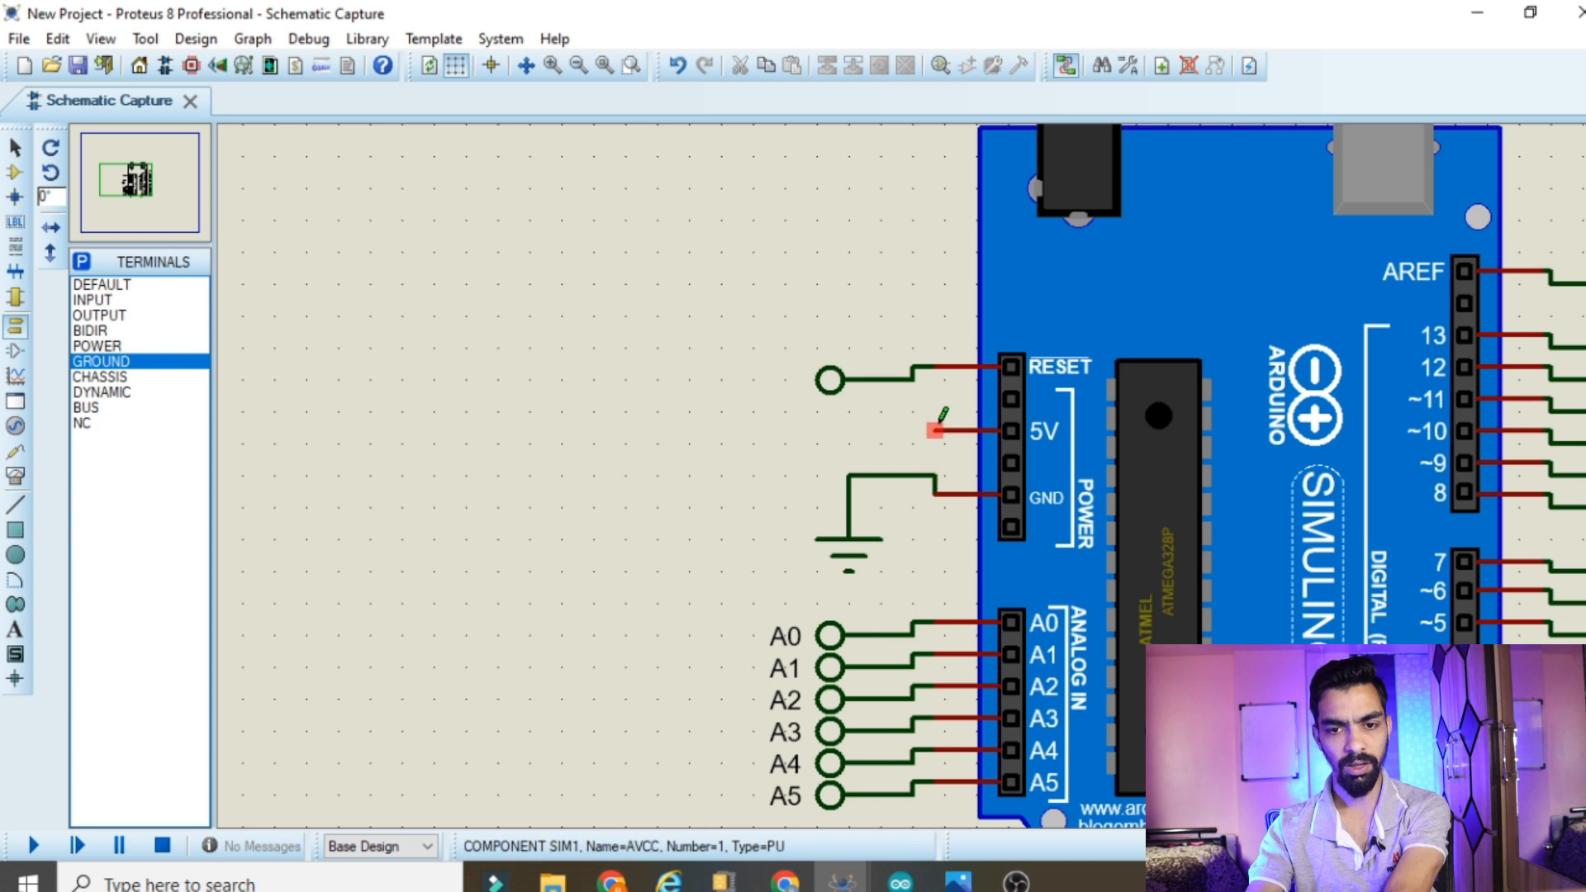
Place a DC generator near the Arduino's power pins and delete the terminal attached to the RESET pin
left_click(15, 425)
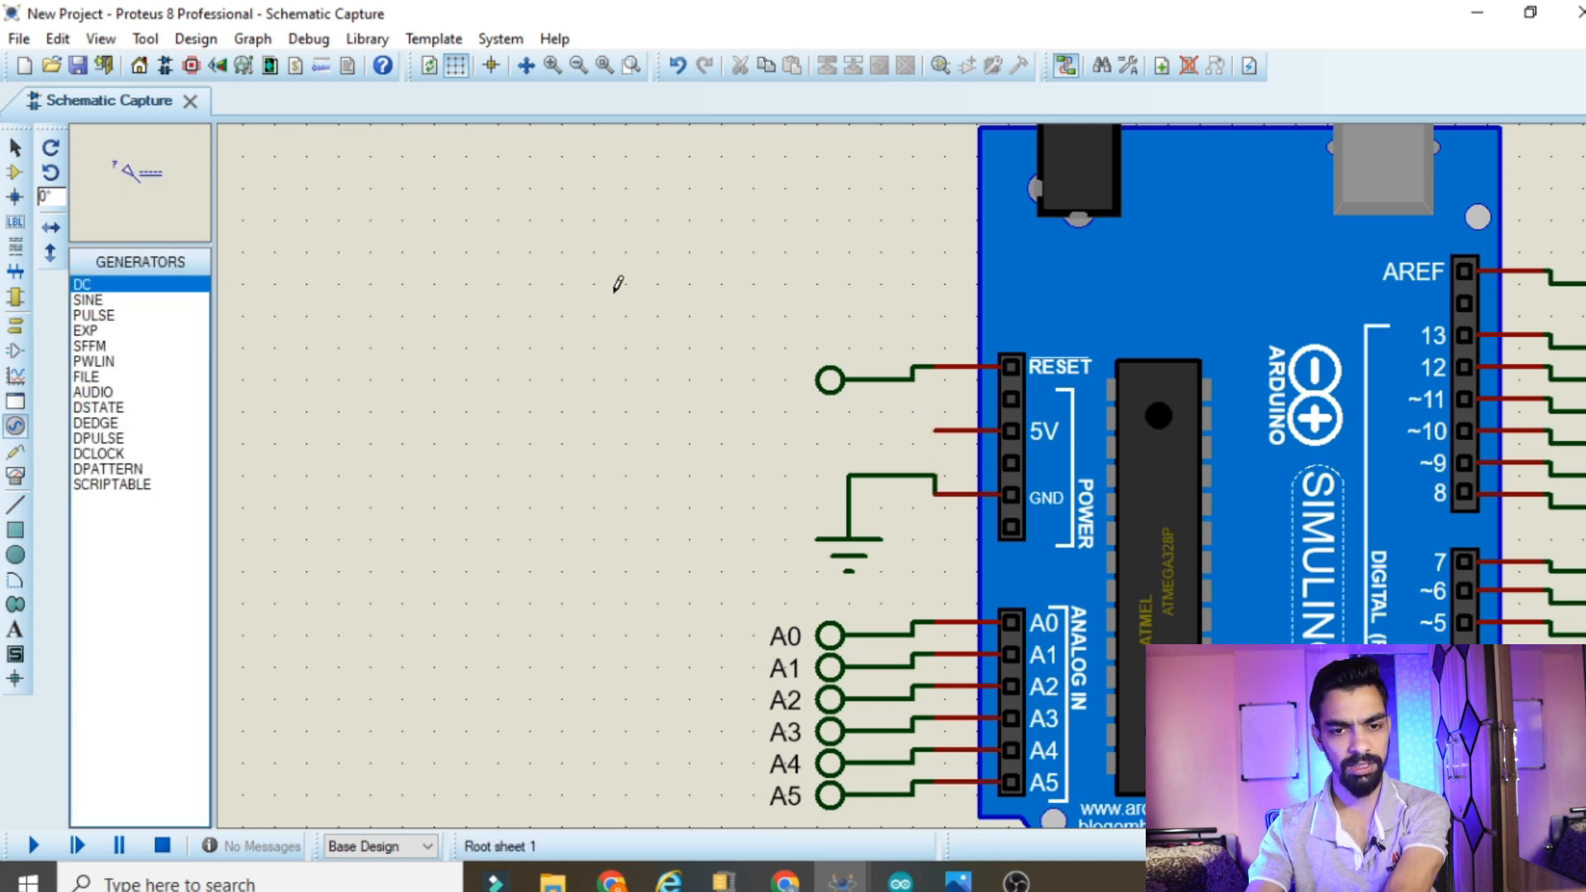
left_click(789, 346)
left_click(789, 347)
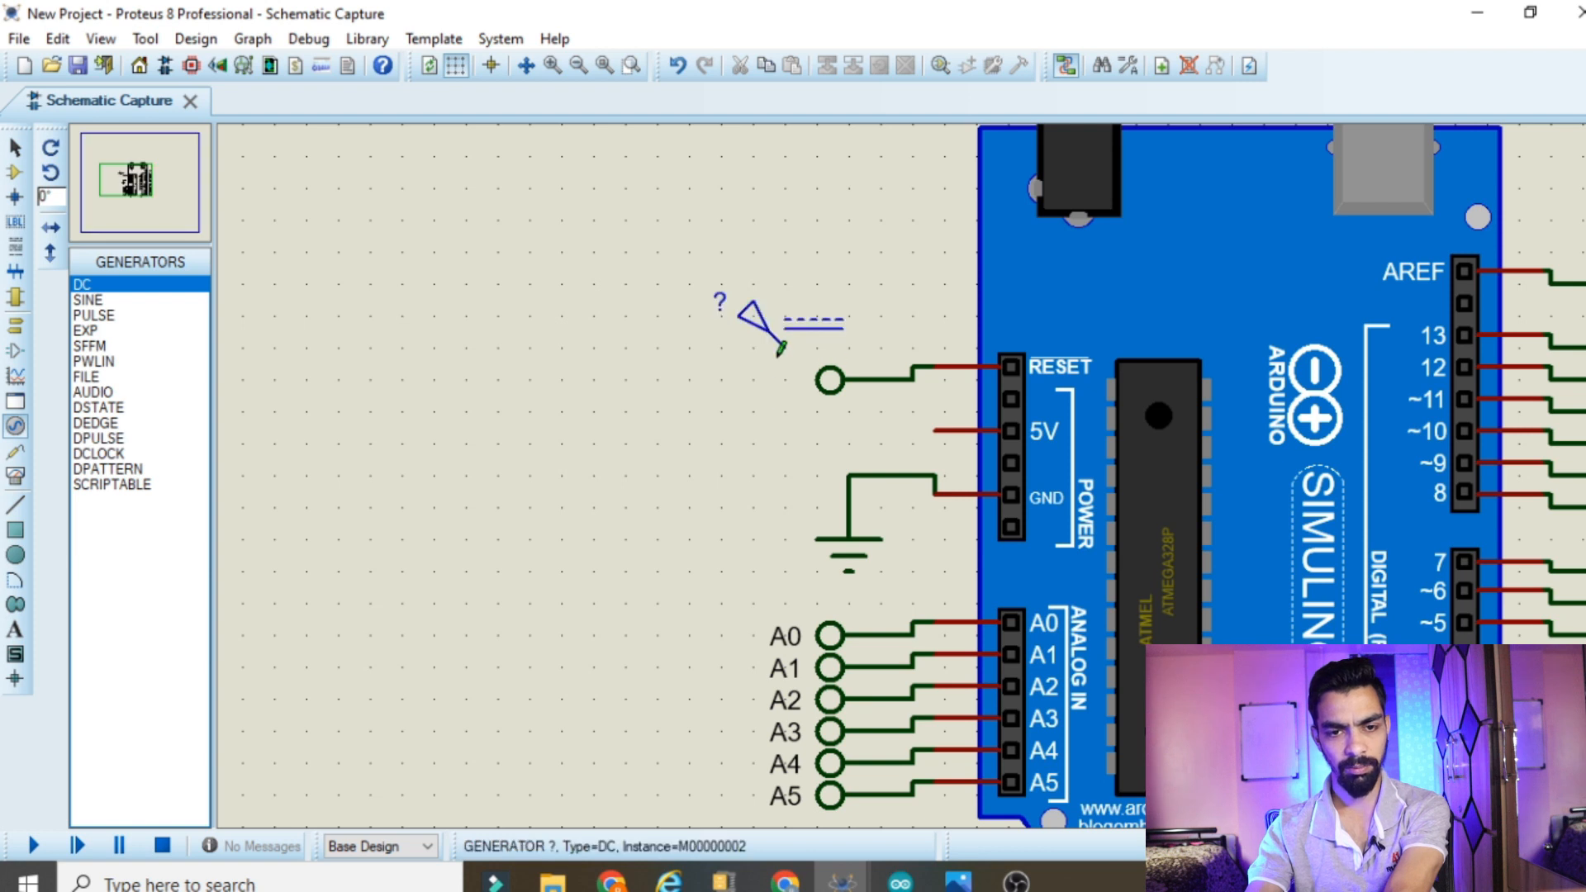
right_click(850, 380)
left_click(926, 424)
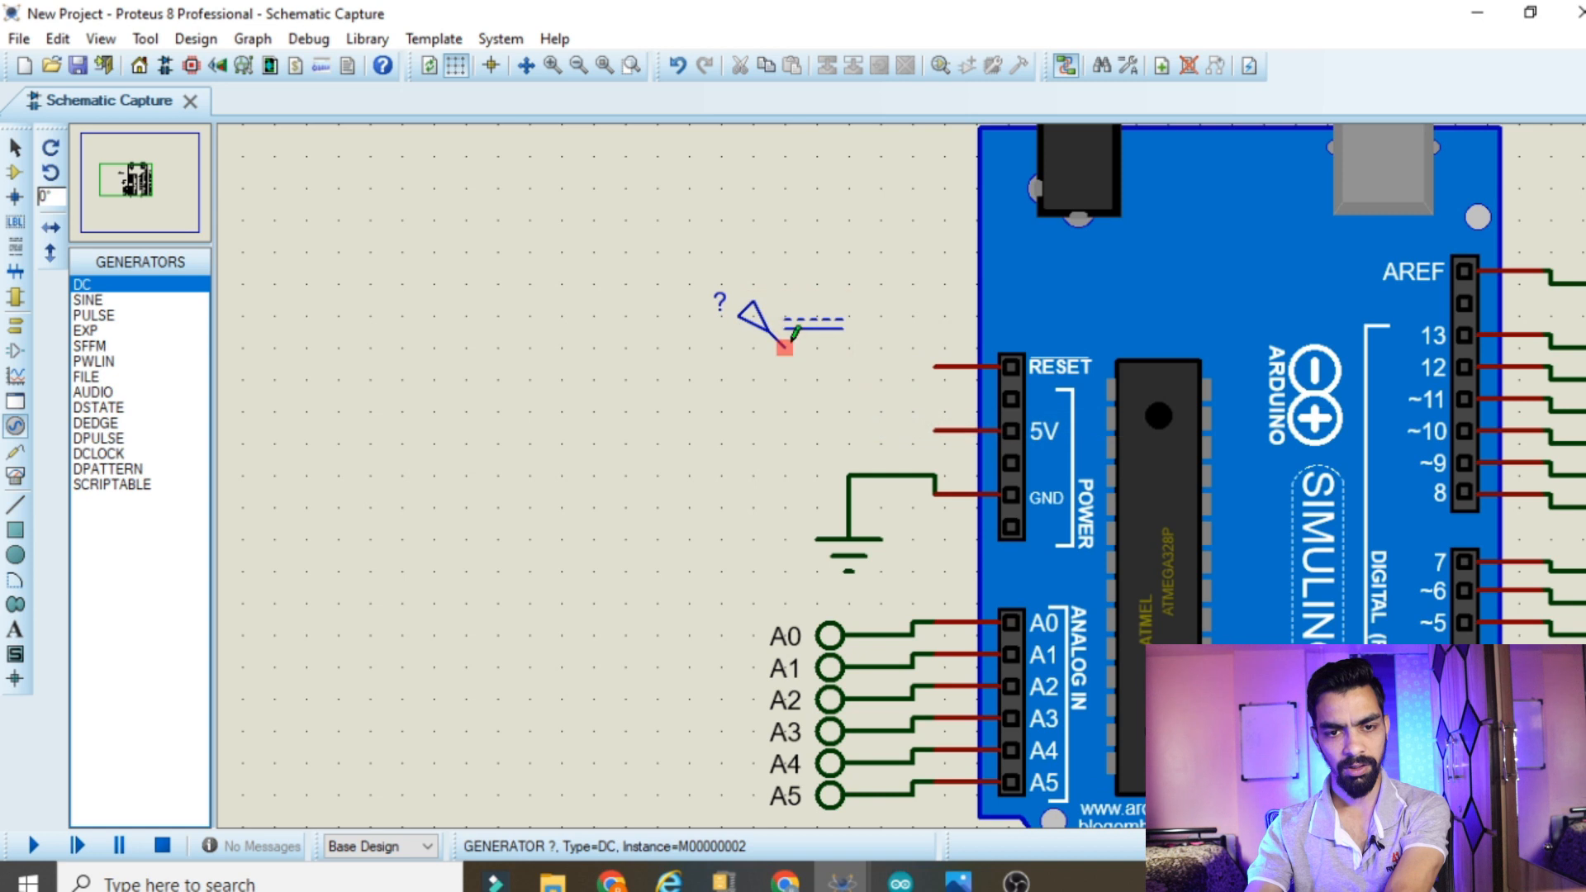
left_click_drag(753, 317, 859, 335)
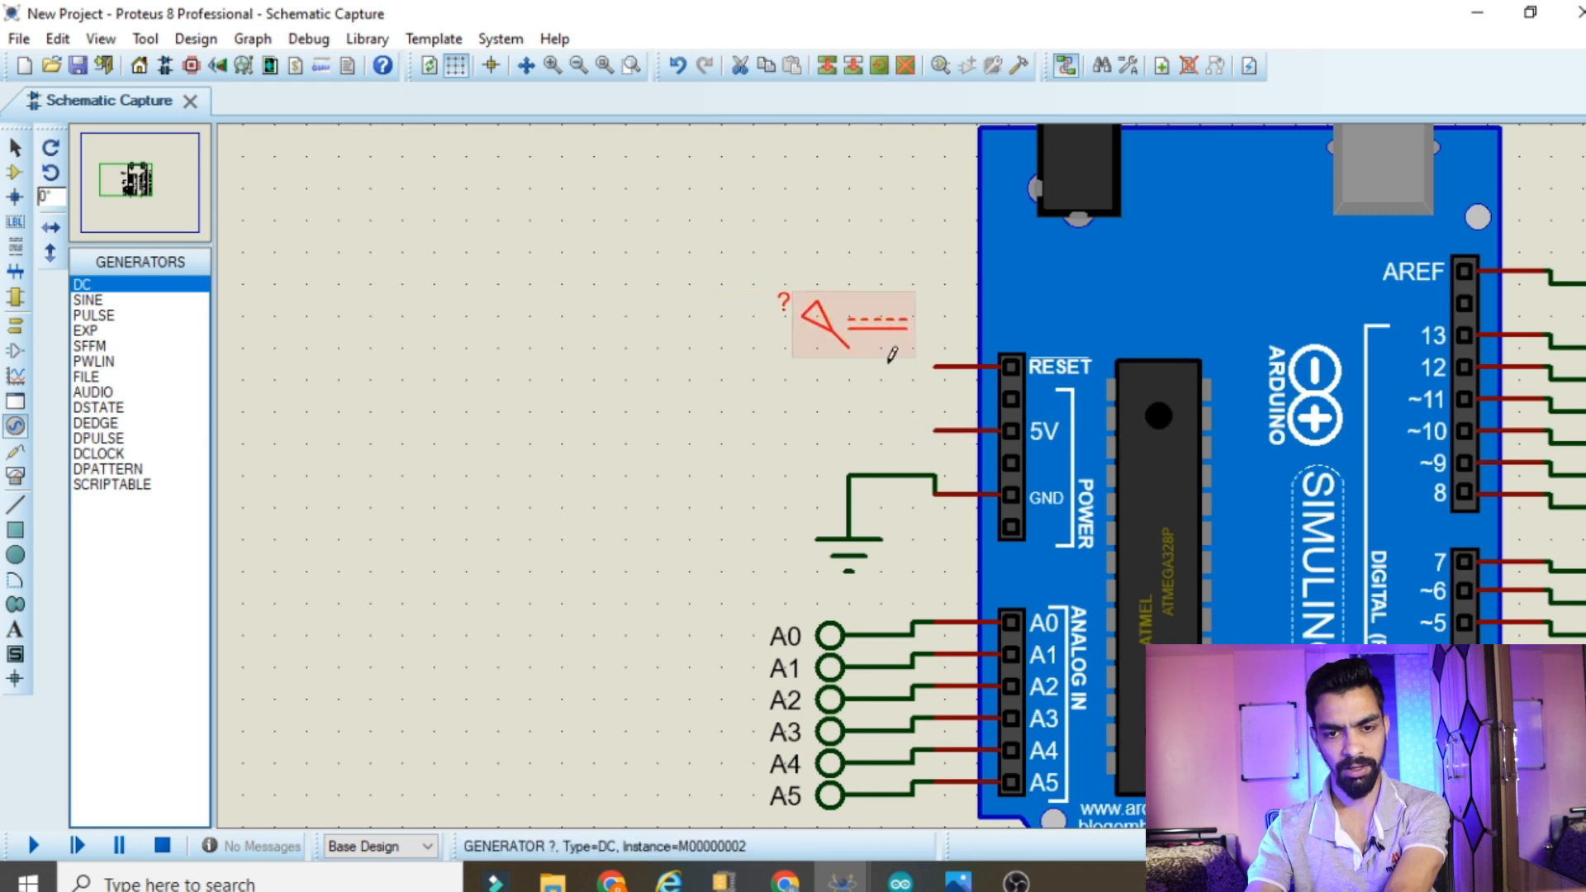
Wire the DC generator to the Arduino's 5V pin and set its voltage to 5 volts
double_click(851, 360)
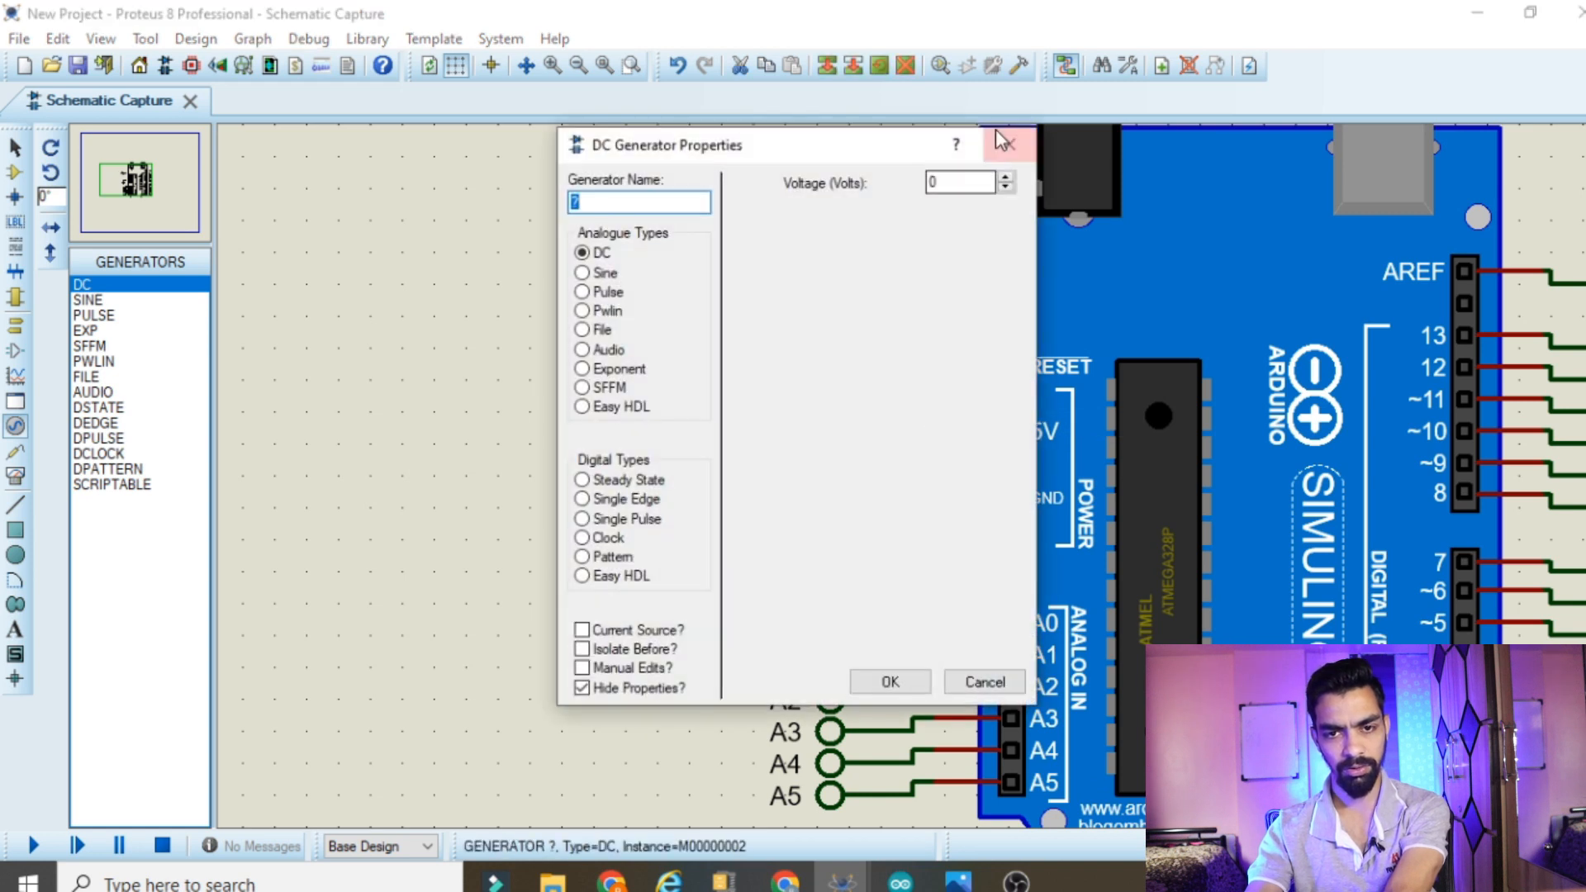
left_click(1007, 144)
left_click(852, 364)
double_click(868, 329)
double_click(944, 183)
type("5")
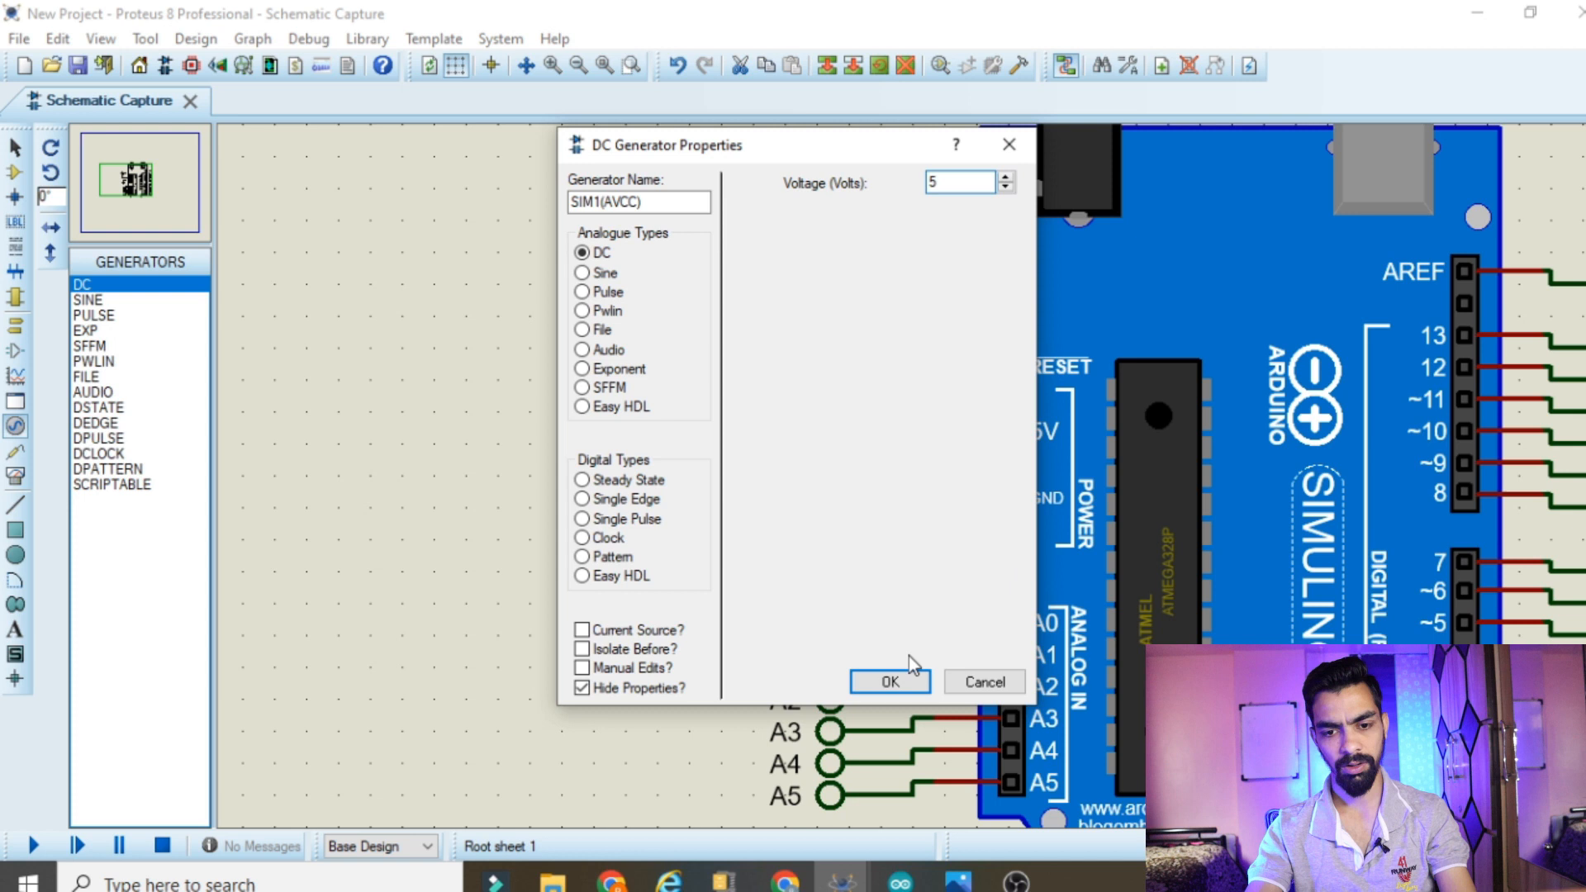
left_click(889, 681)
scroll(973, 482, "down", 3)
scroll(629, 496, "up", 3)
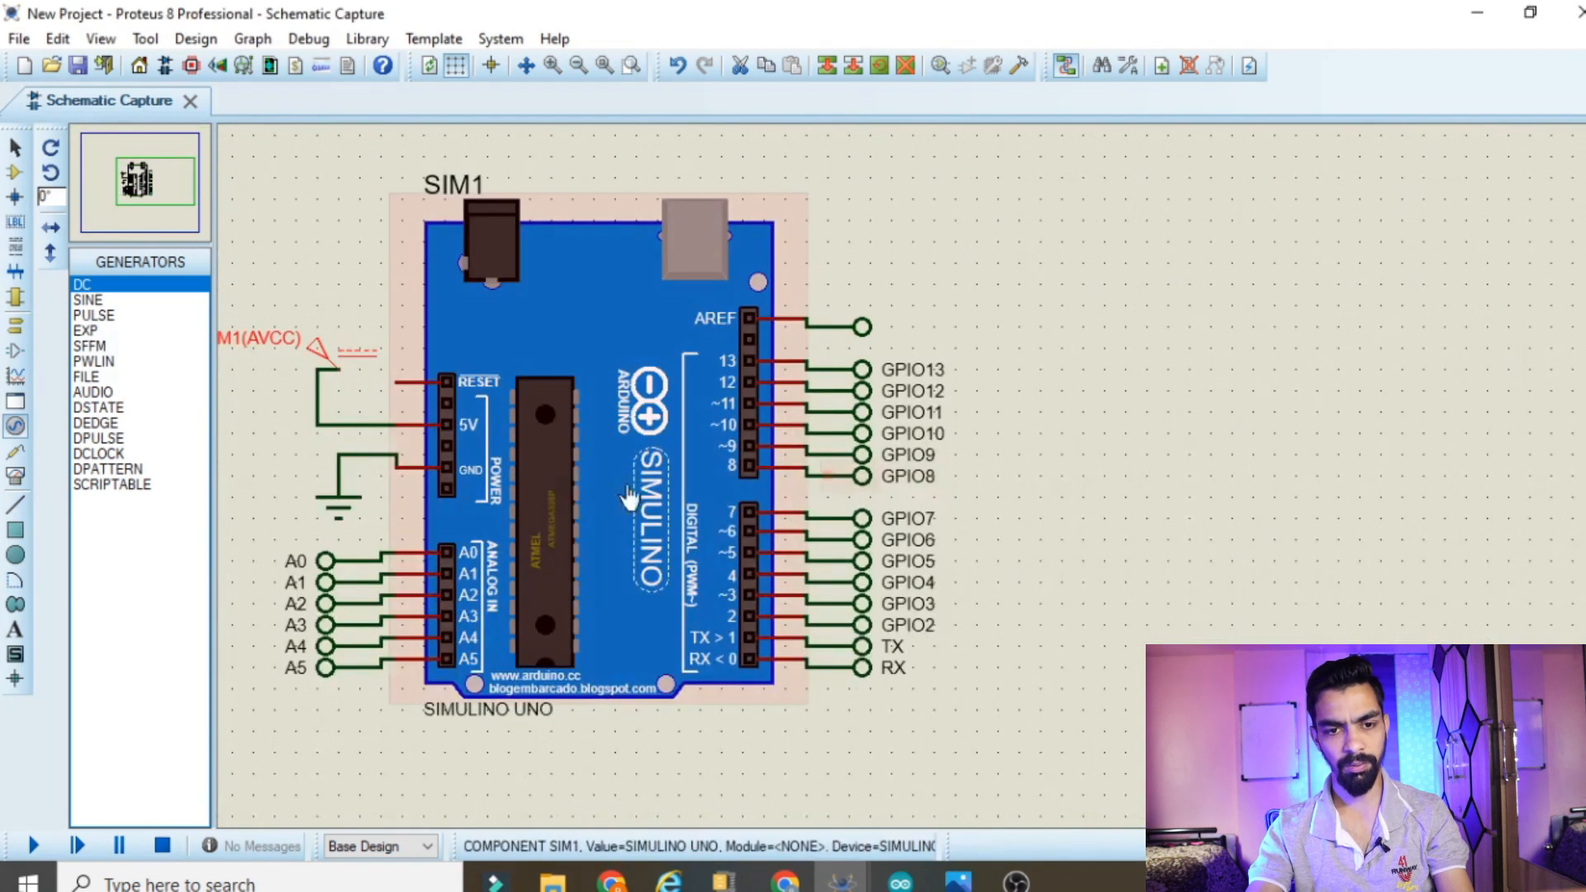
left_click(230, 500)
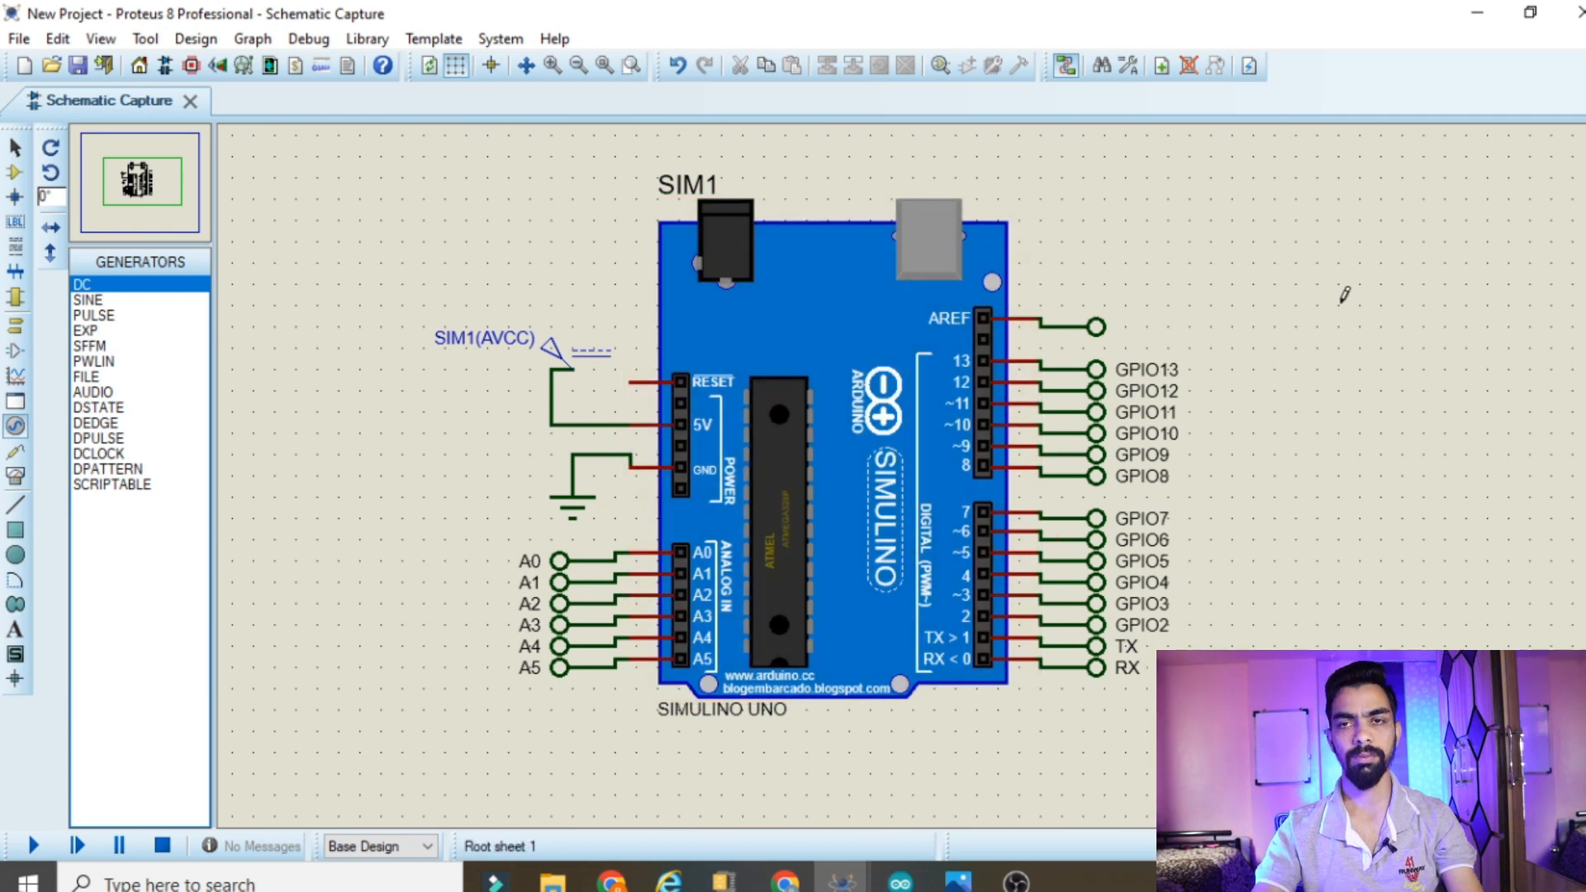
Find the LM016L 16x2 alphanumeric LCD in the device library and place it to the right of the Arduino
left_click_drag(1344, 314, 1583, 318)
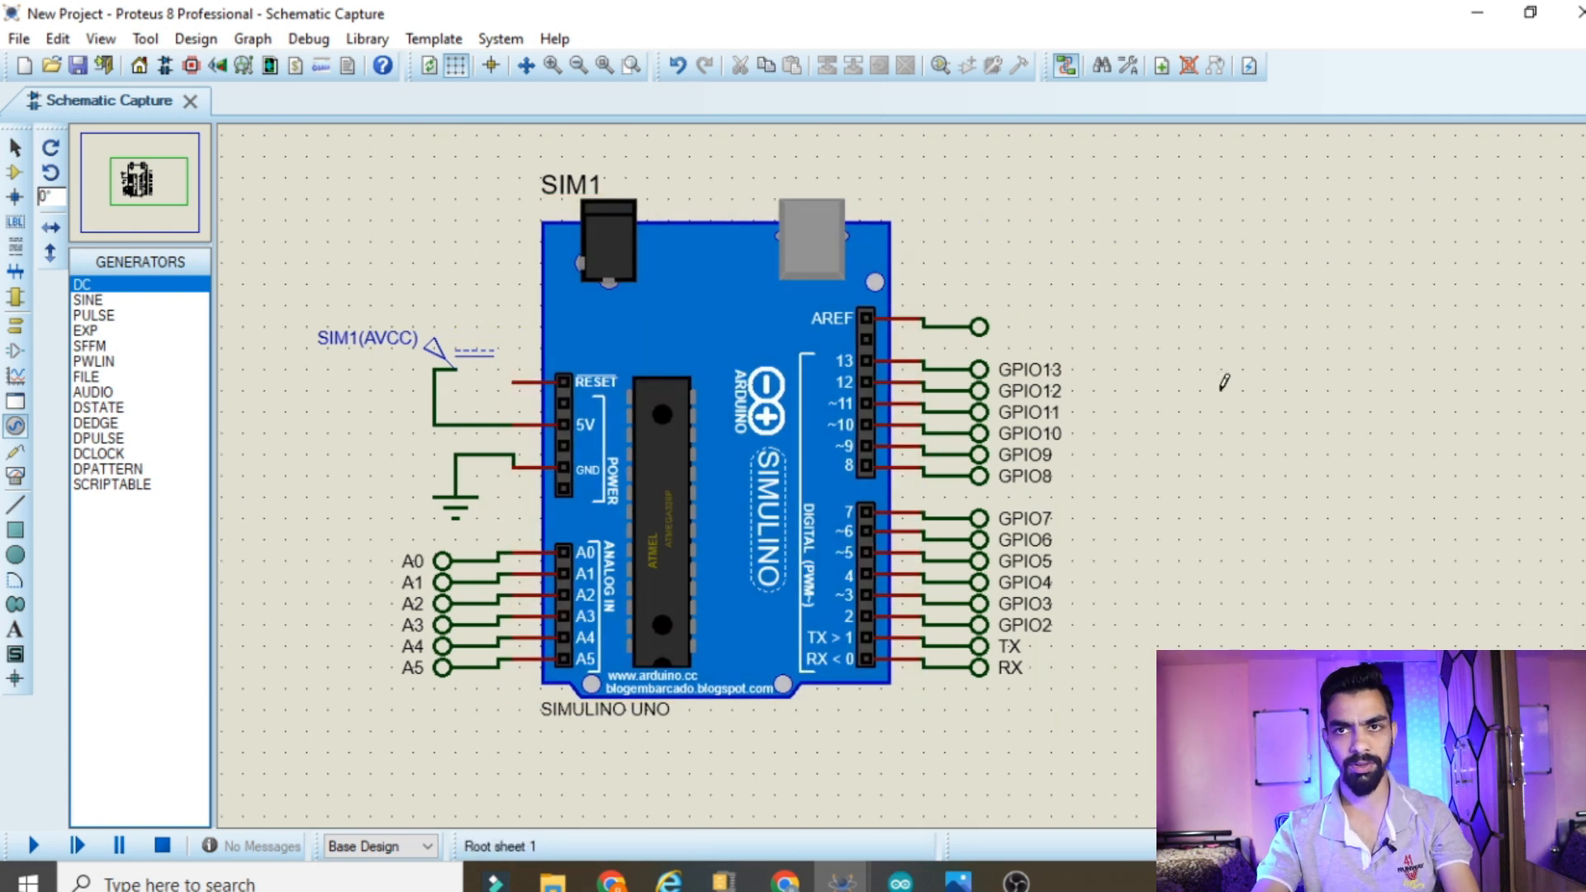
left_click(14, 172)
left_click(82, 262)
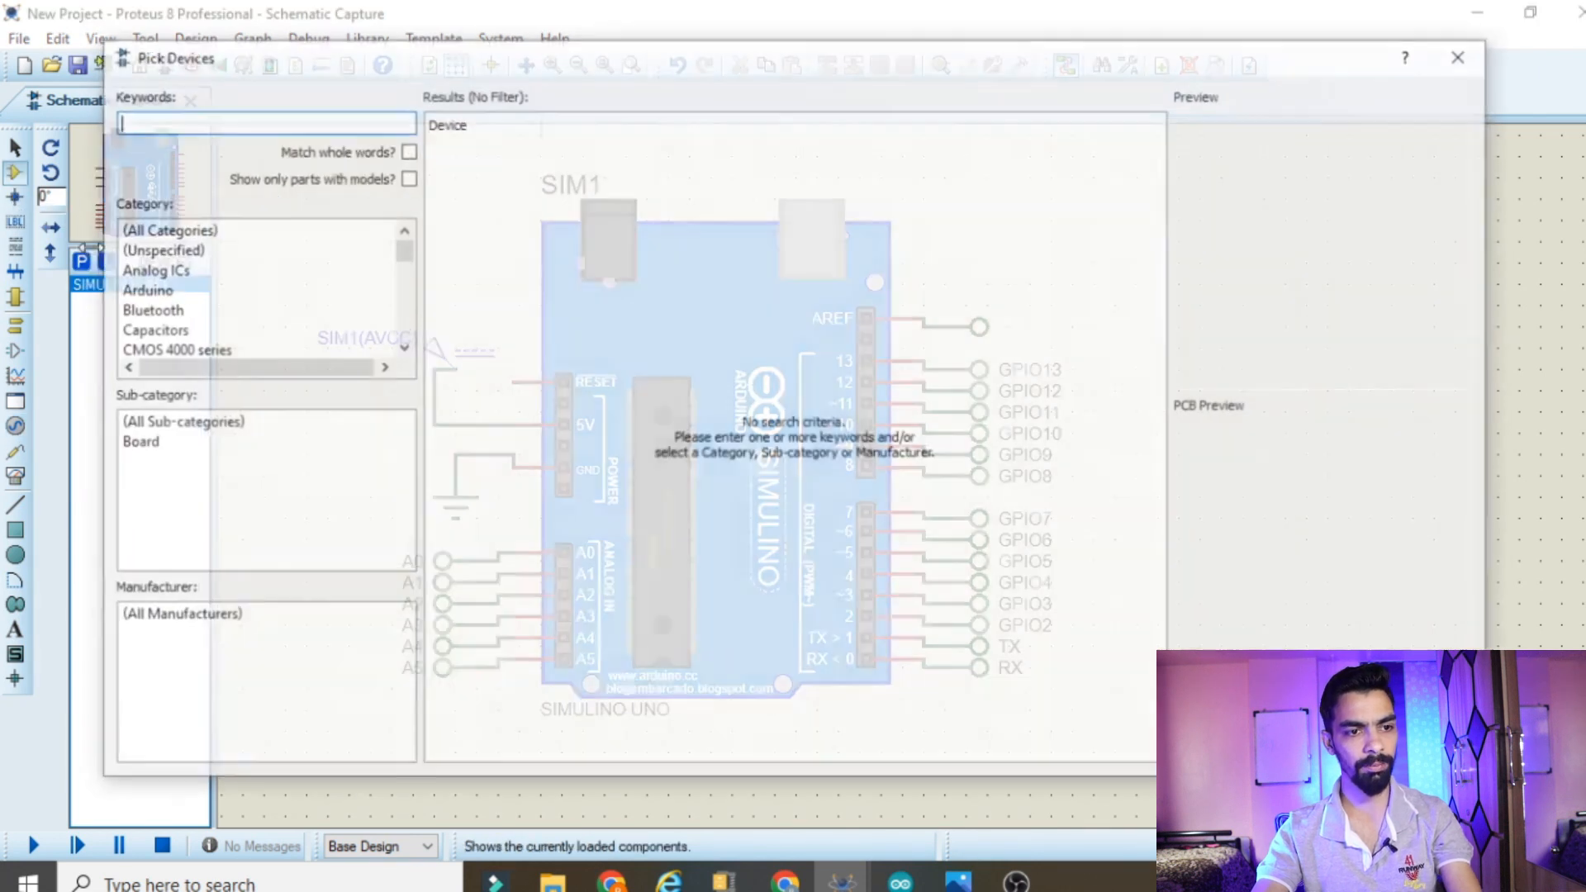
type("16")
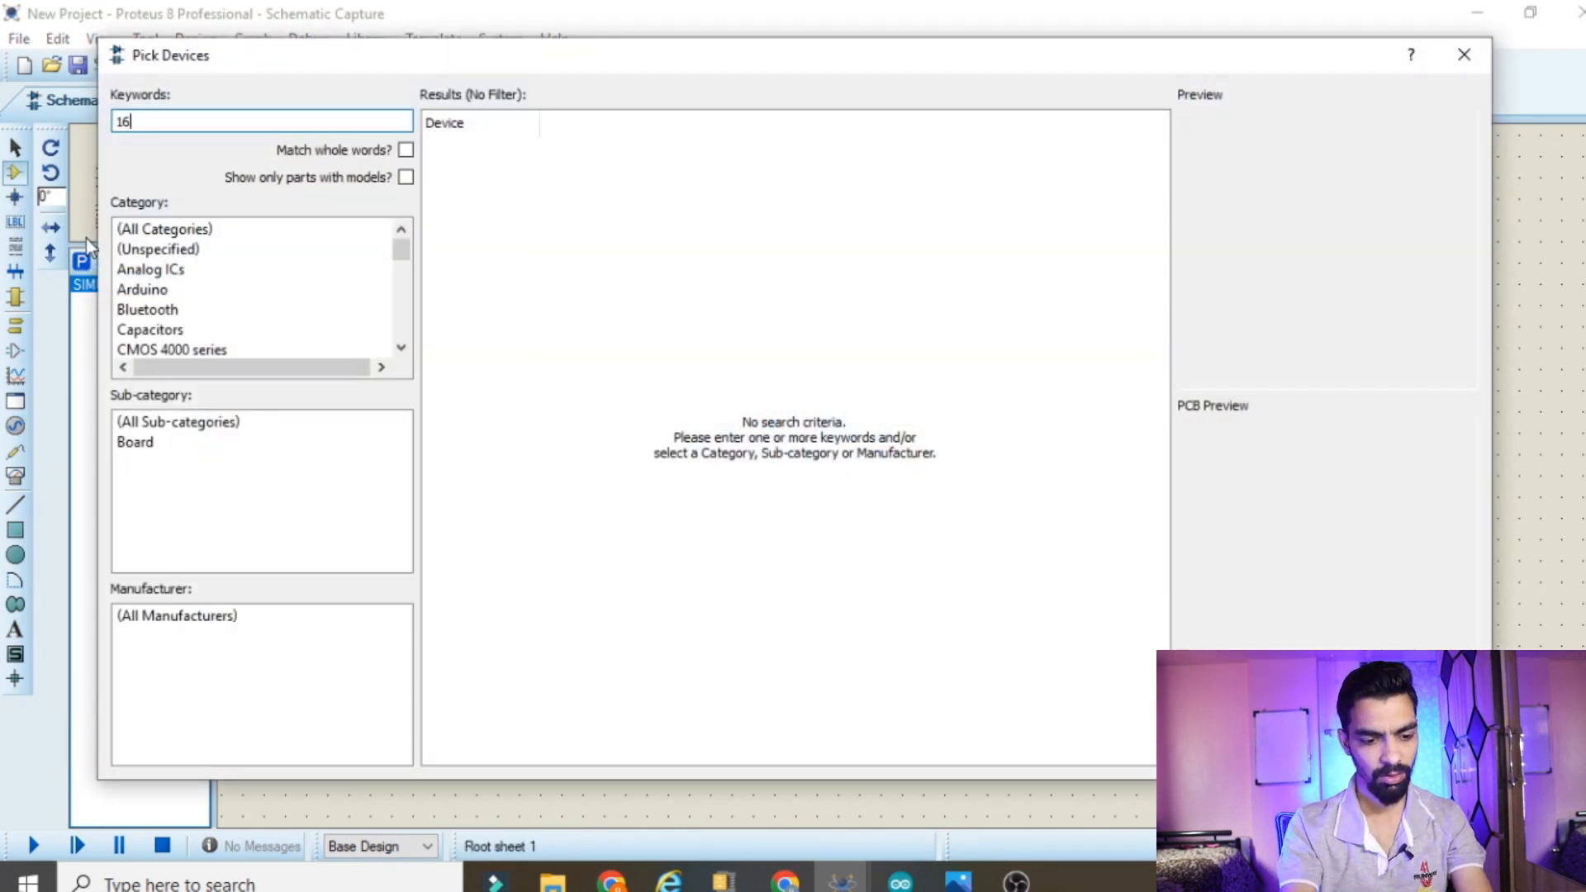
type("x2")
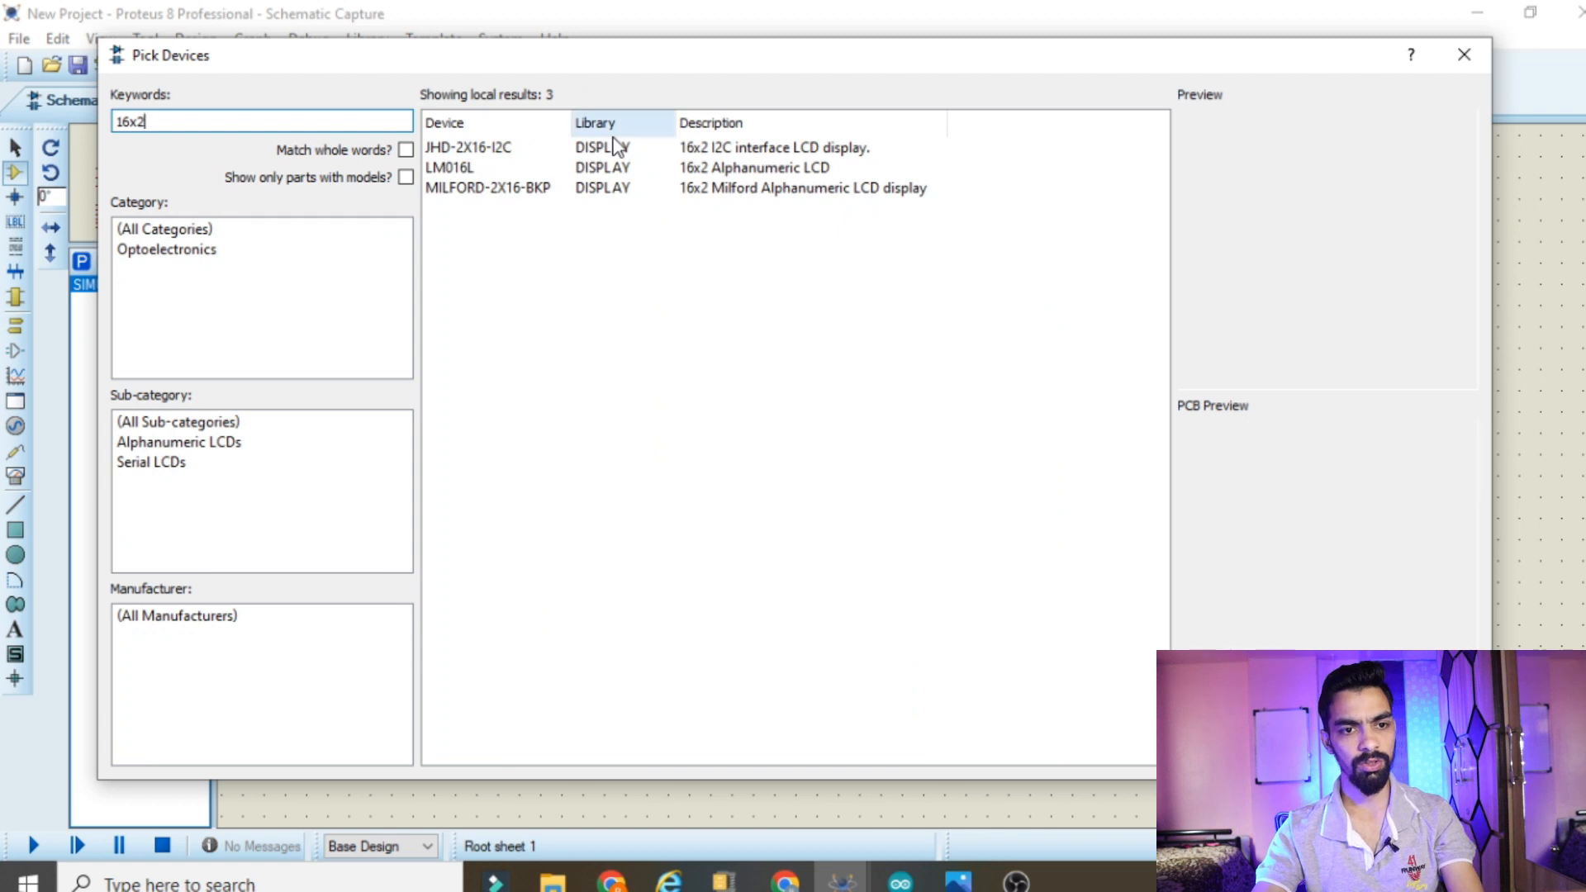
left_click(454, 168)
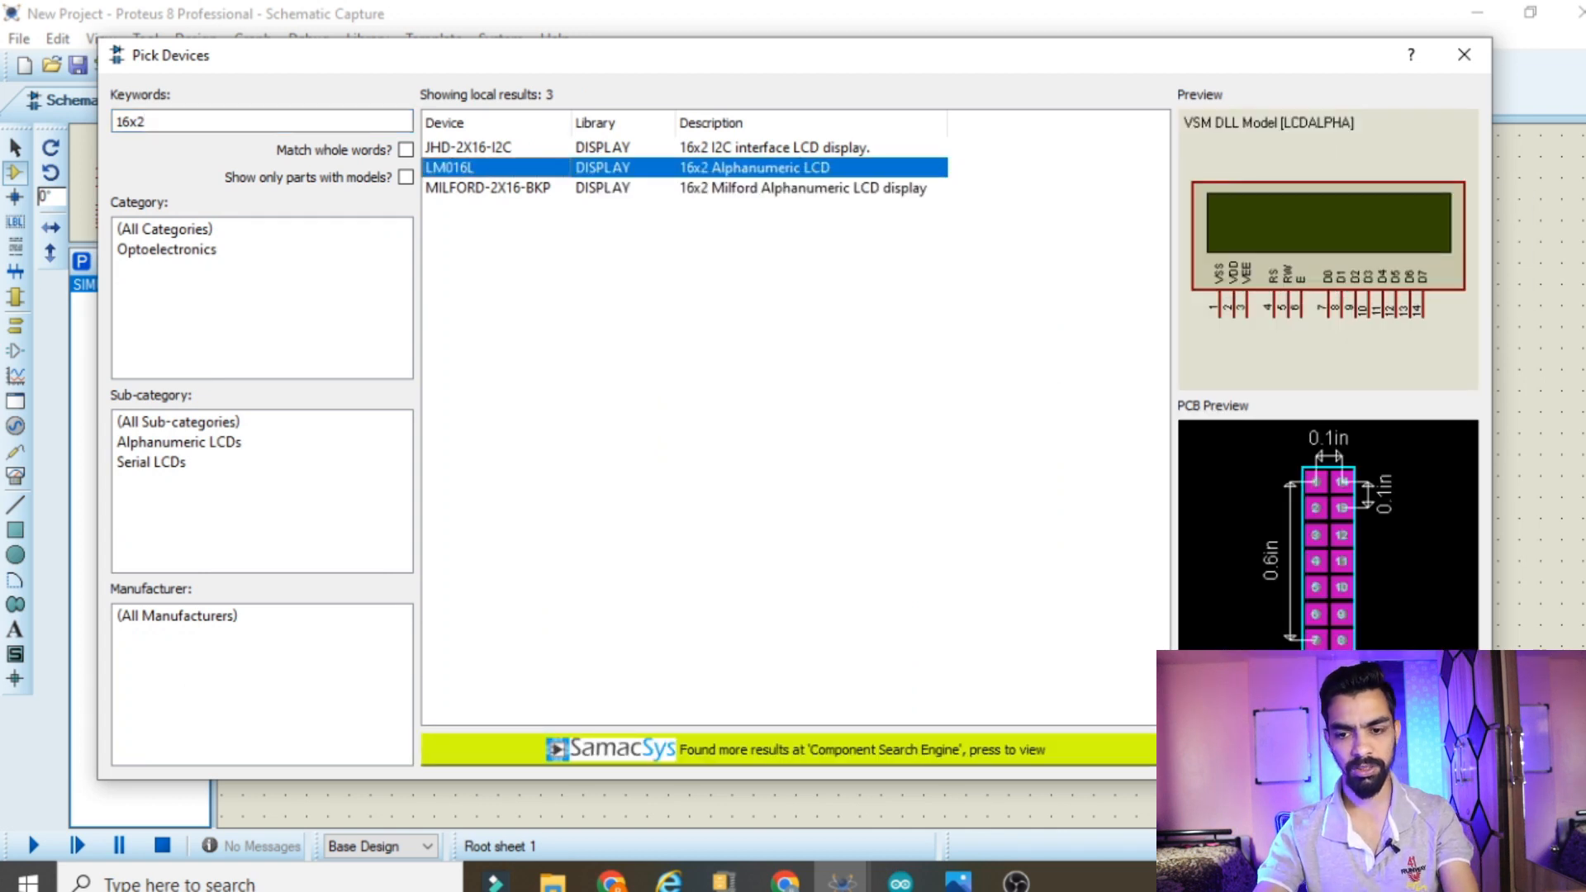
left_click(1338, 753)
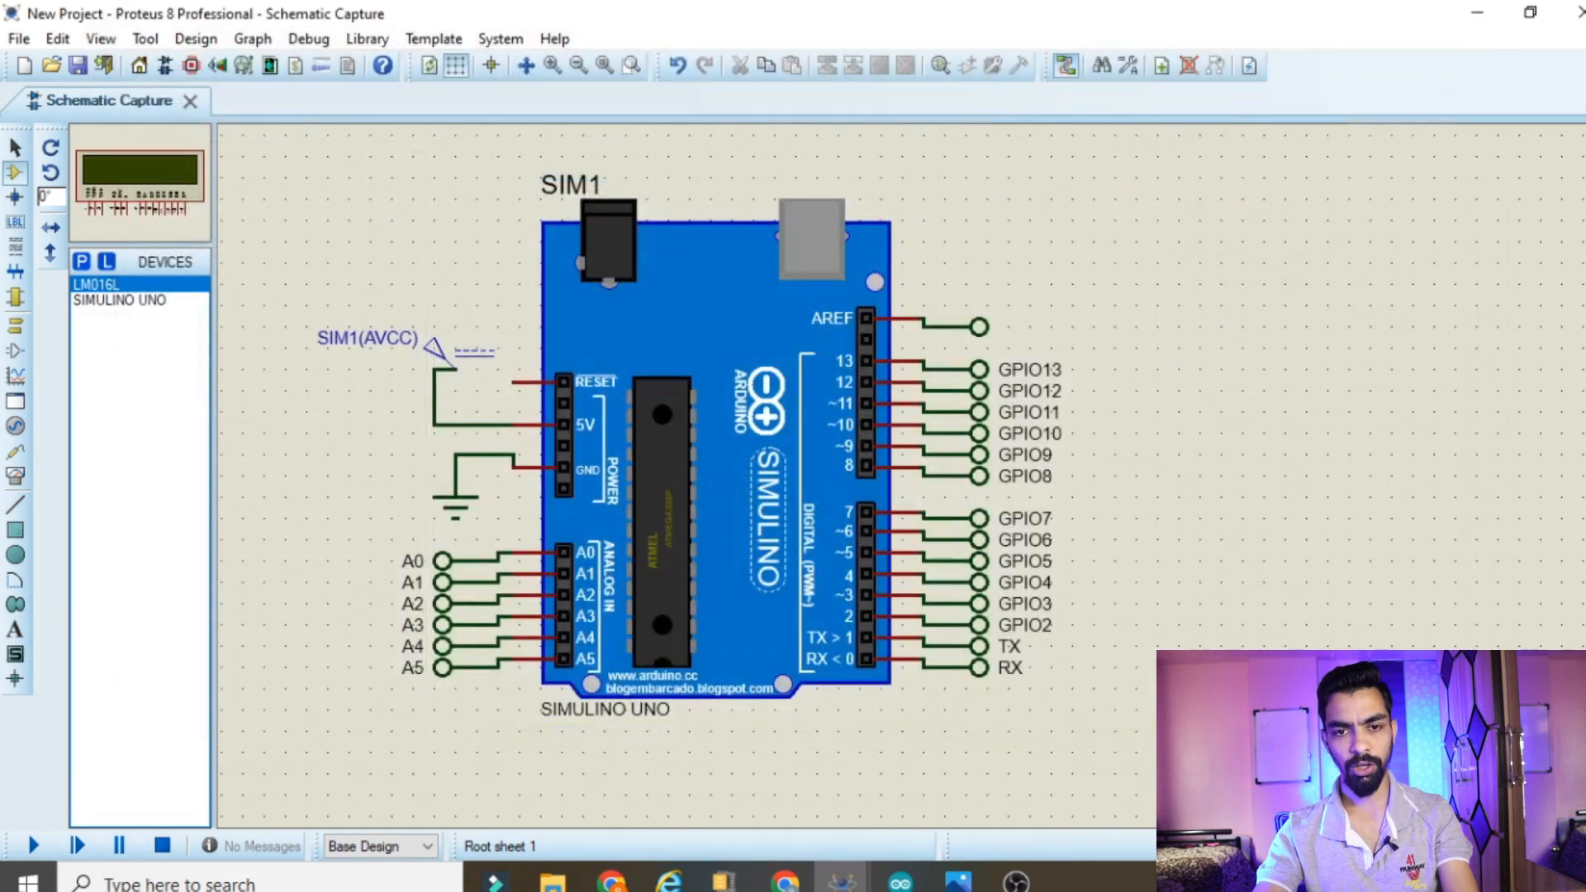
left_click(1478, 257)
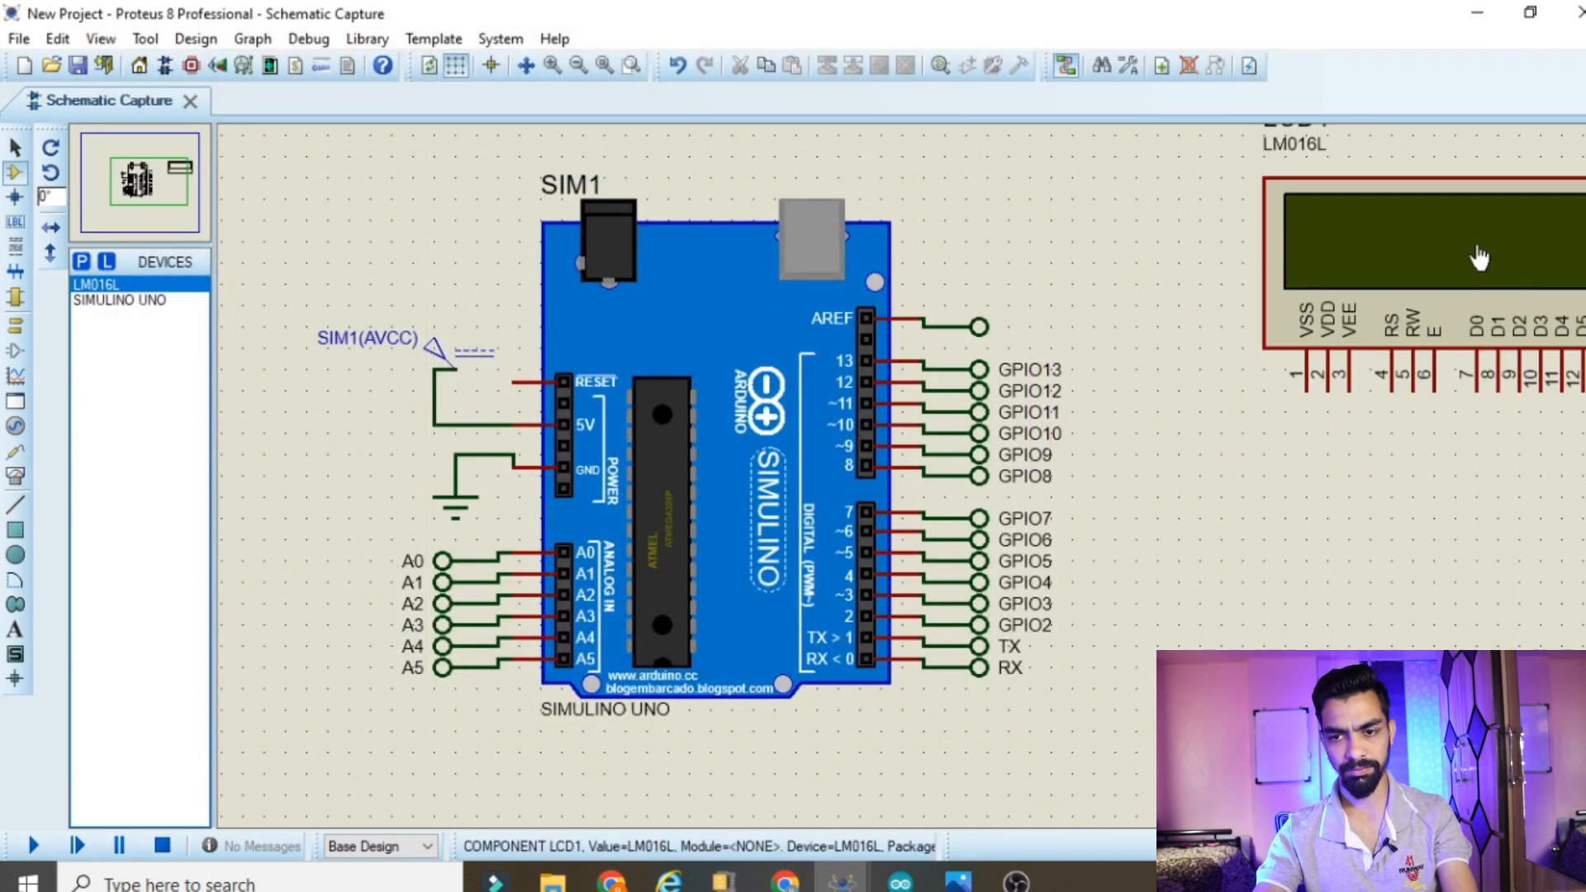
Place a GROUND terminal below the LCD and wire it to the RW pin
left_click_drag(1546, 543, 1585, 544)
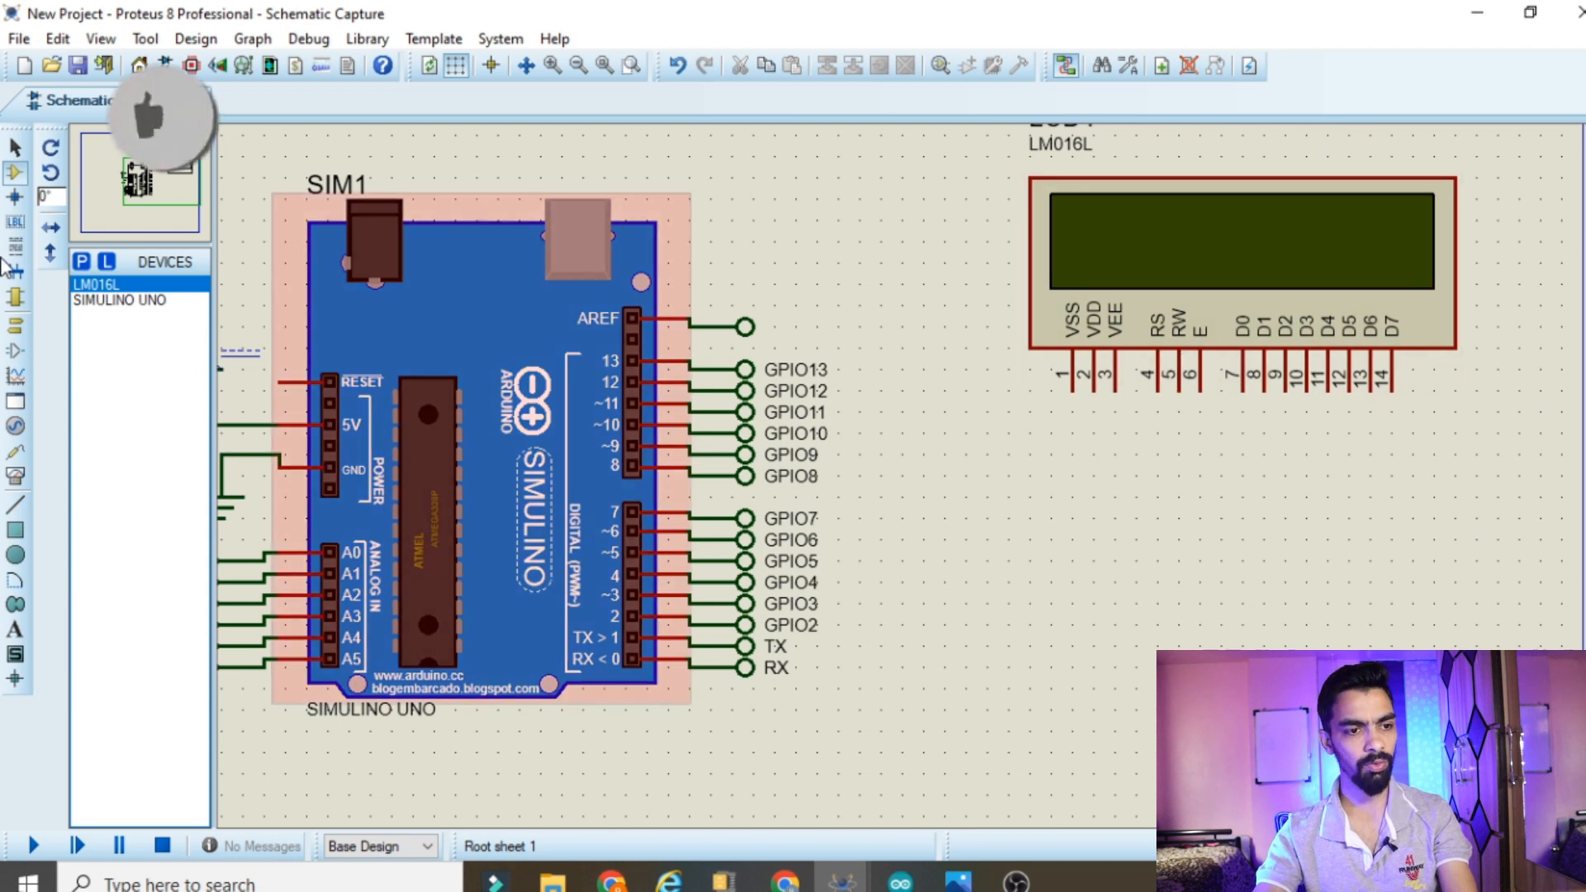
left_click(23, 325)
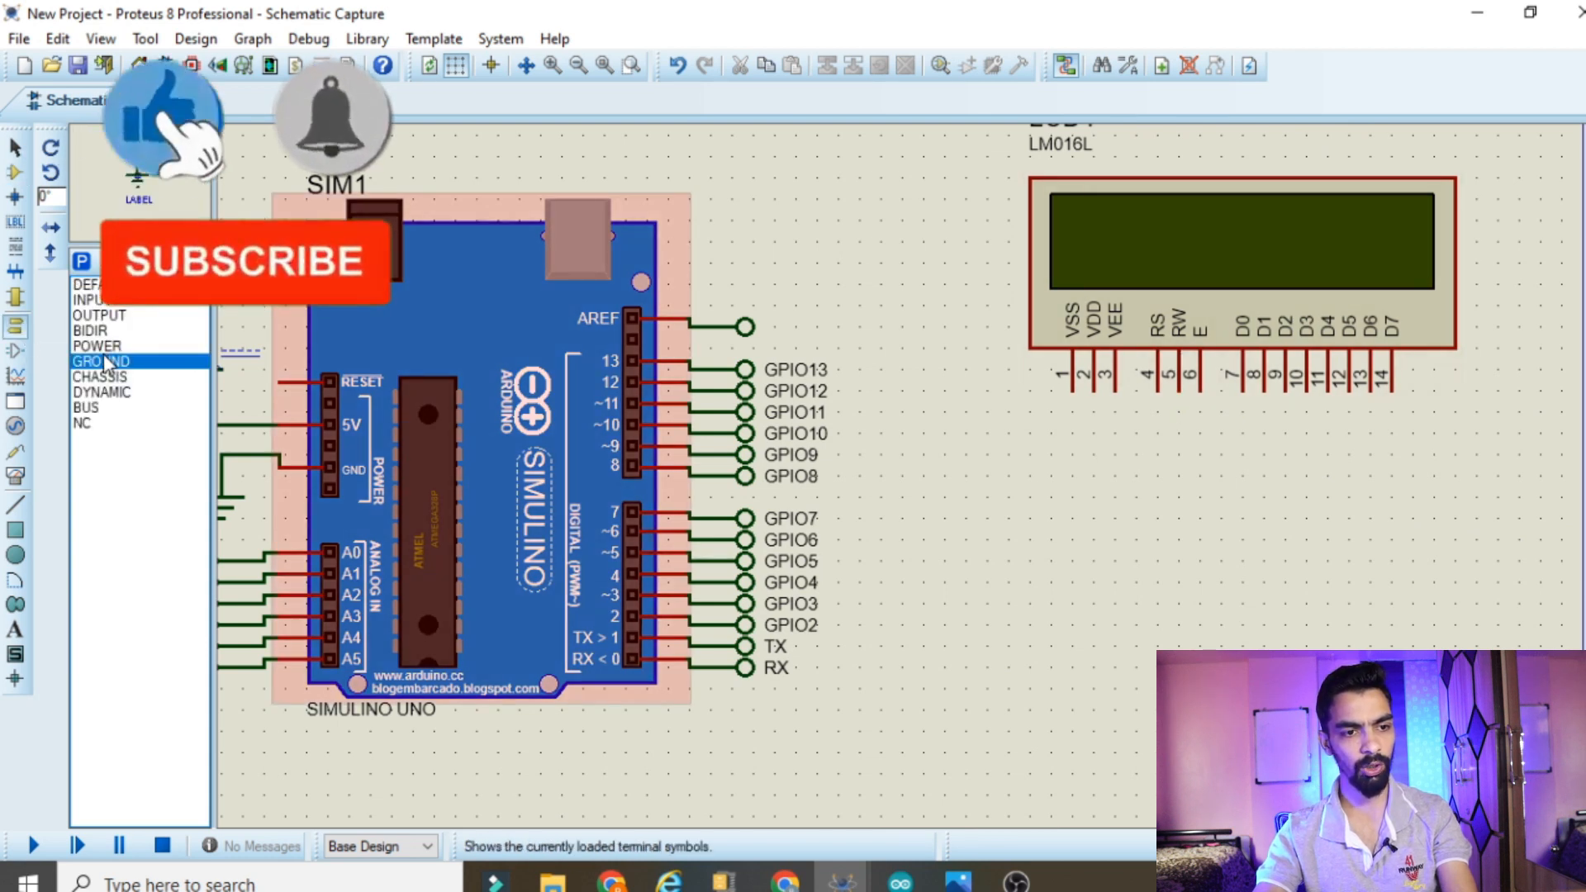
left_click(1157, 453)
left_click(1178, 453)
left_click(1178, 392)
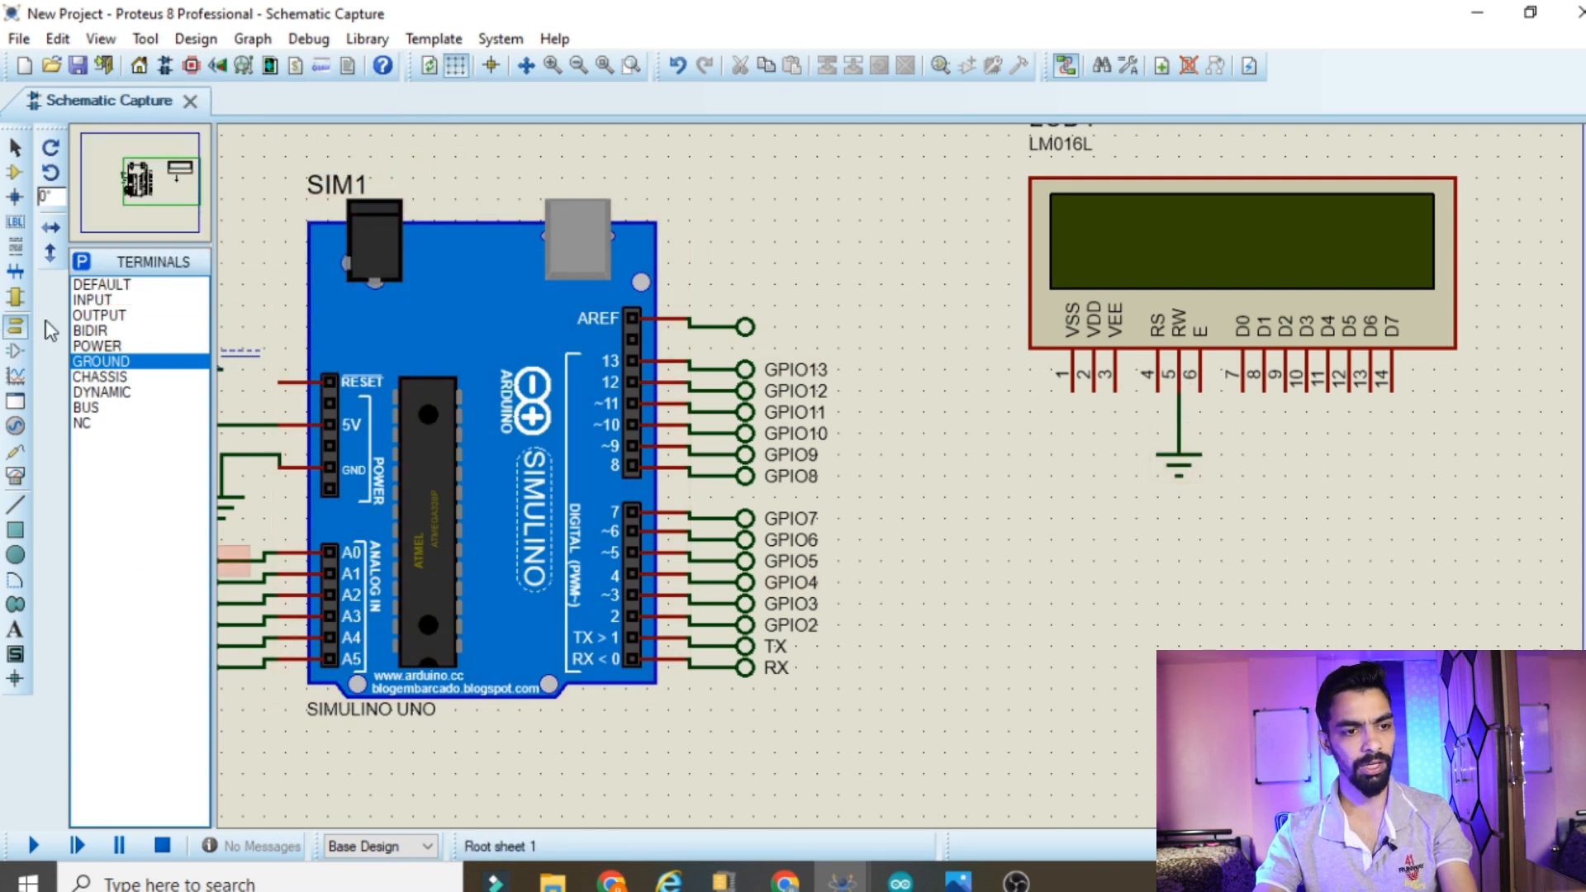
Place a DEFAULT terminal below the LCD, rotate it anti-clockwise, and move it under the RS pin
left_click(86, 287)
left_click(1095, 457)
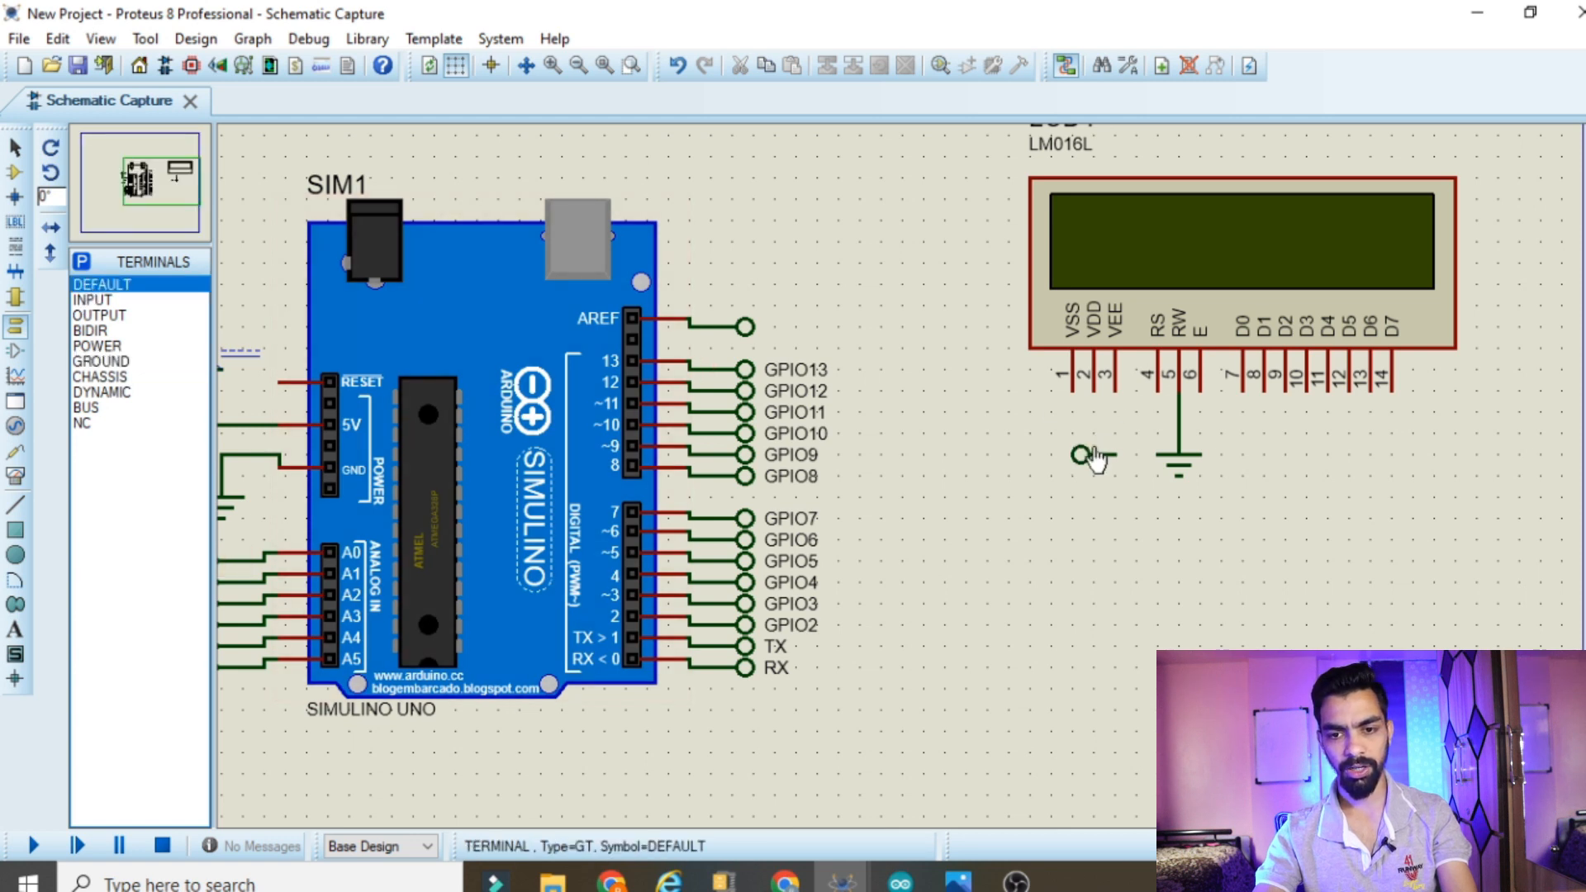
right_click(1102, 455)
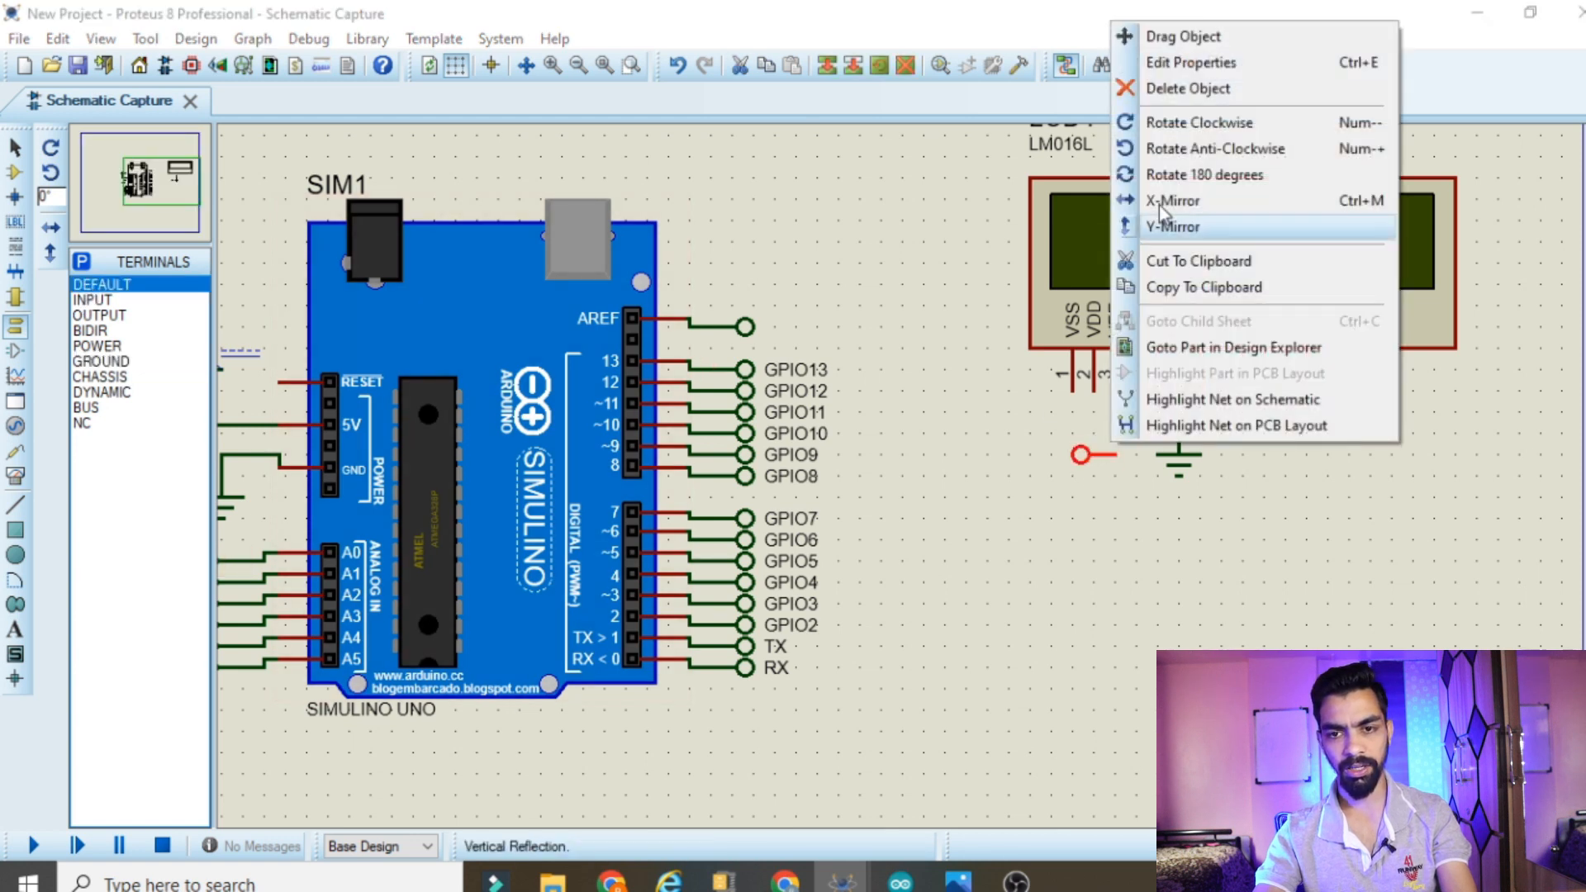
left_click(1210, 147)
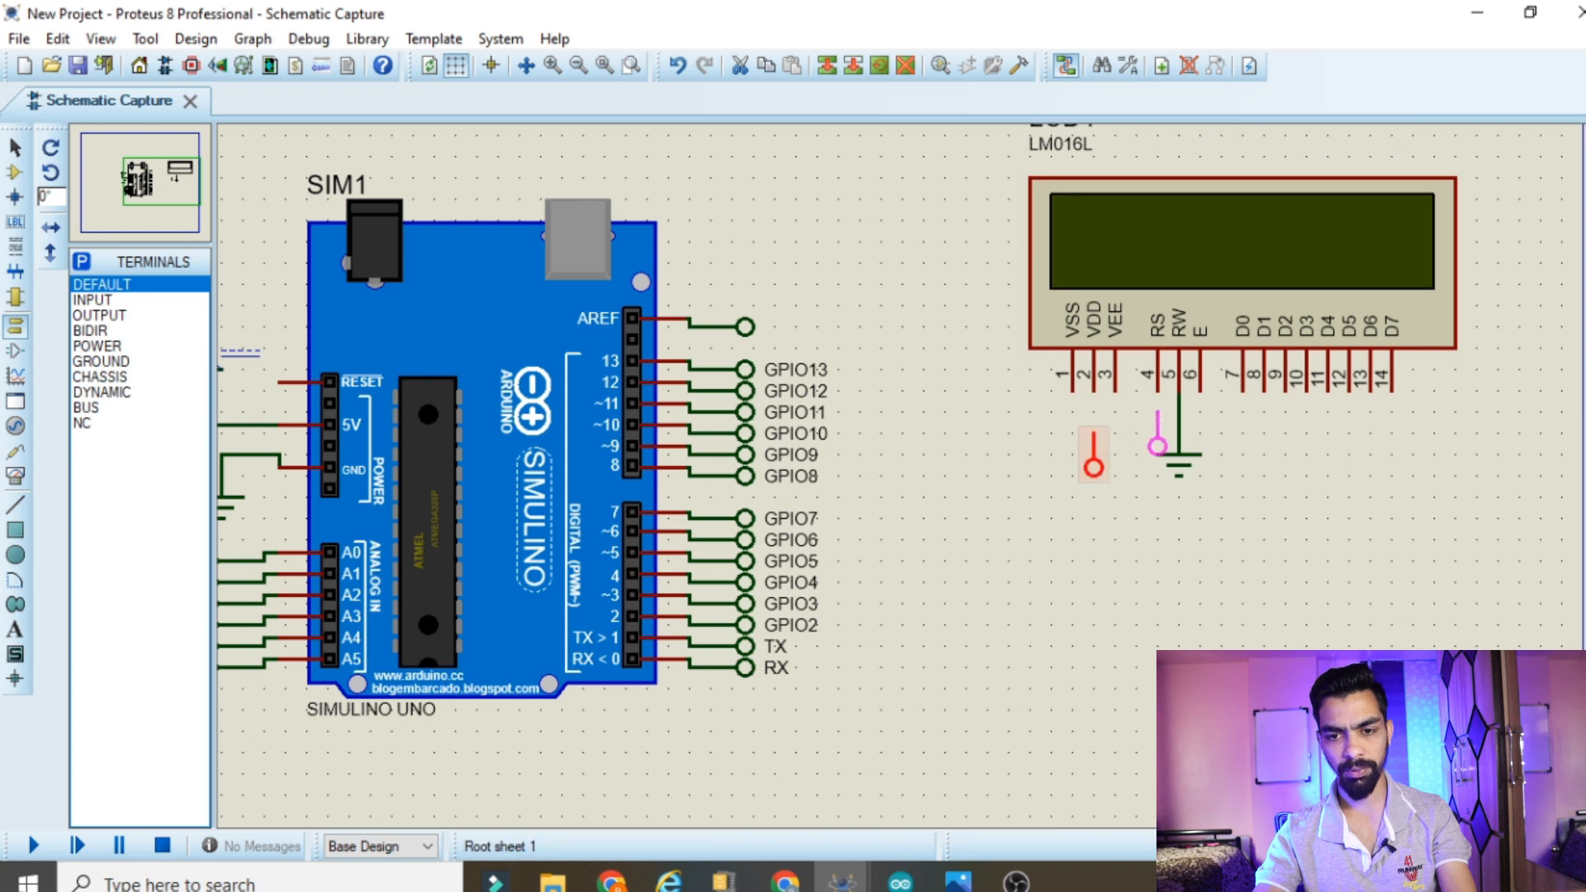
left_click_drag(1157, 446, 1154, 446)
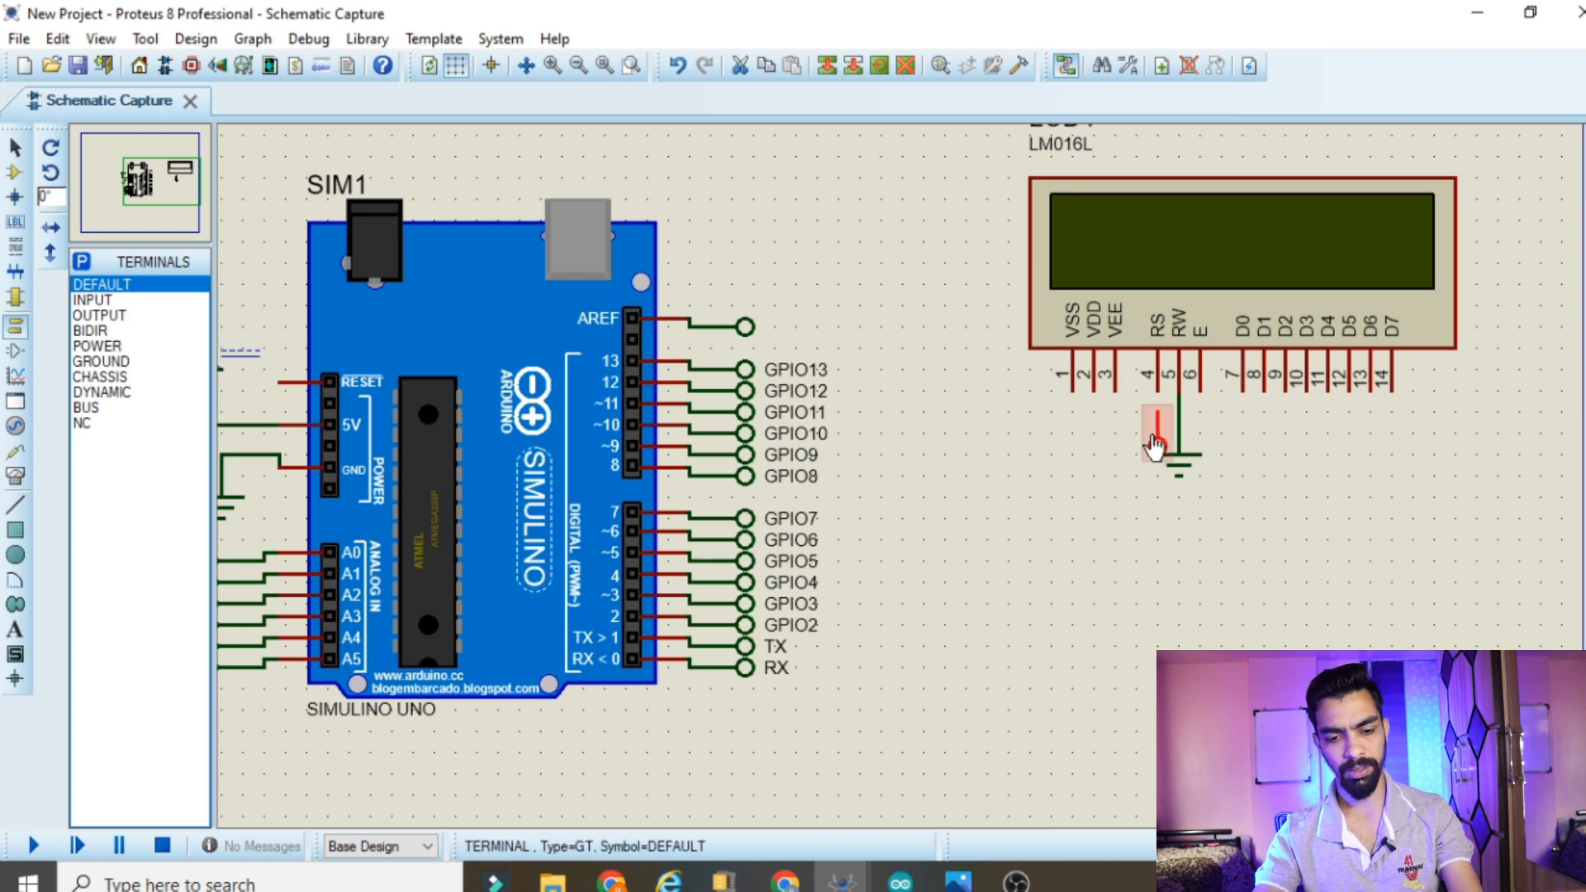
Copy the terminal under the LCD's RS pin and paste the copy under the E pin
right_click(1156, 441)
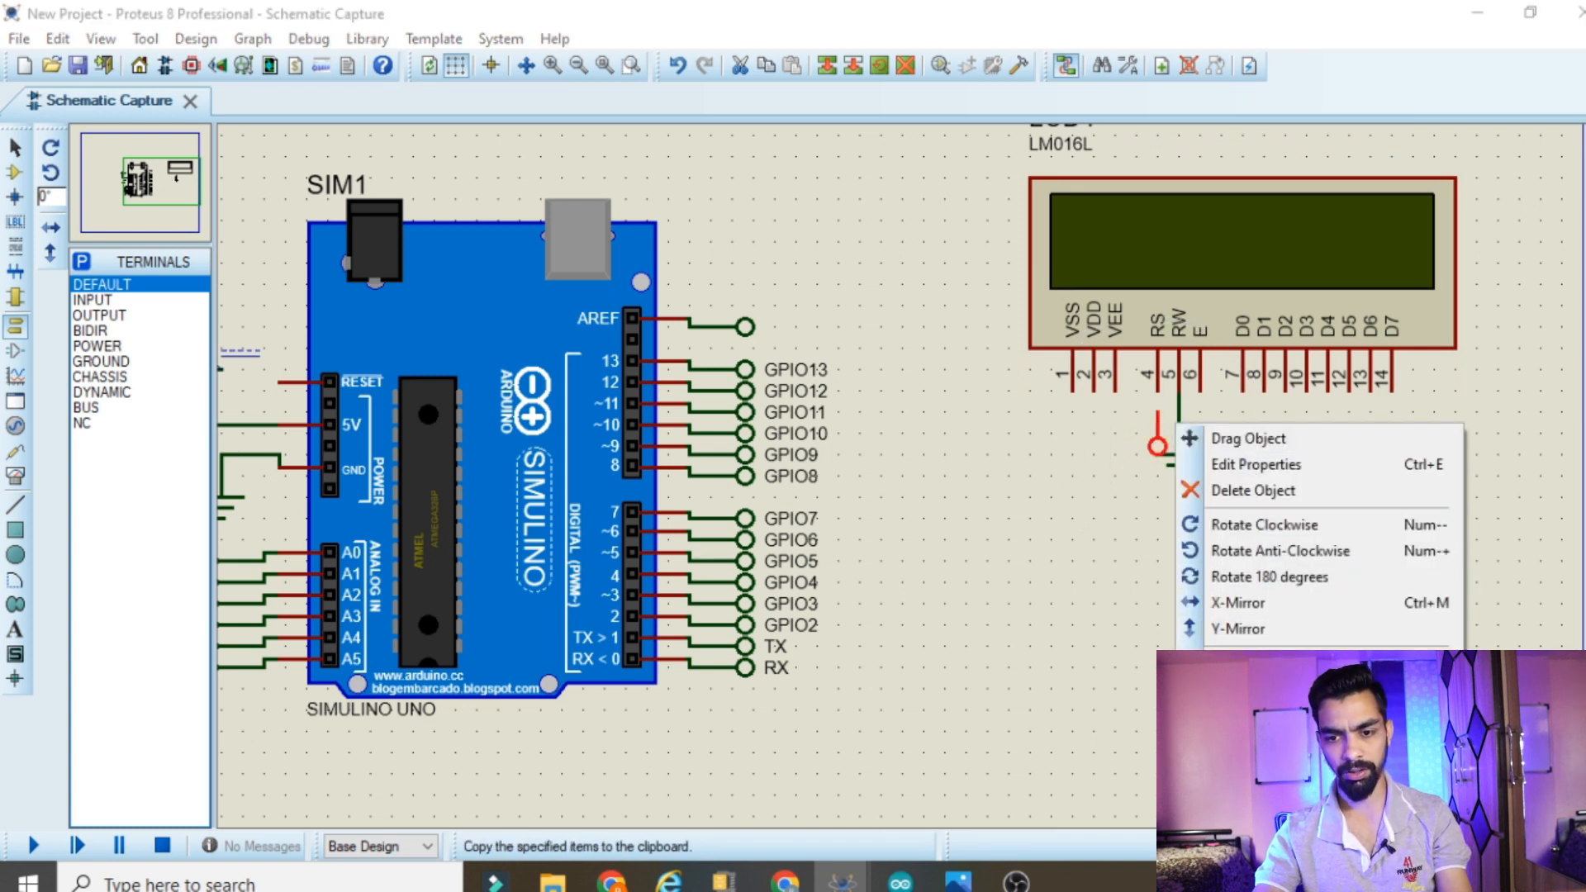
left_click(1264, 689)
right_click(1308, 484)
left_click(1396, 640)
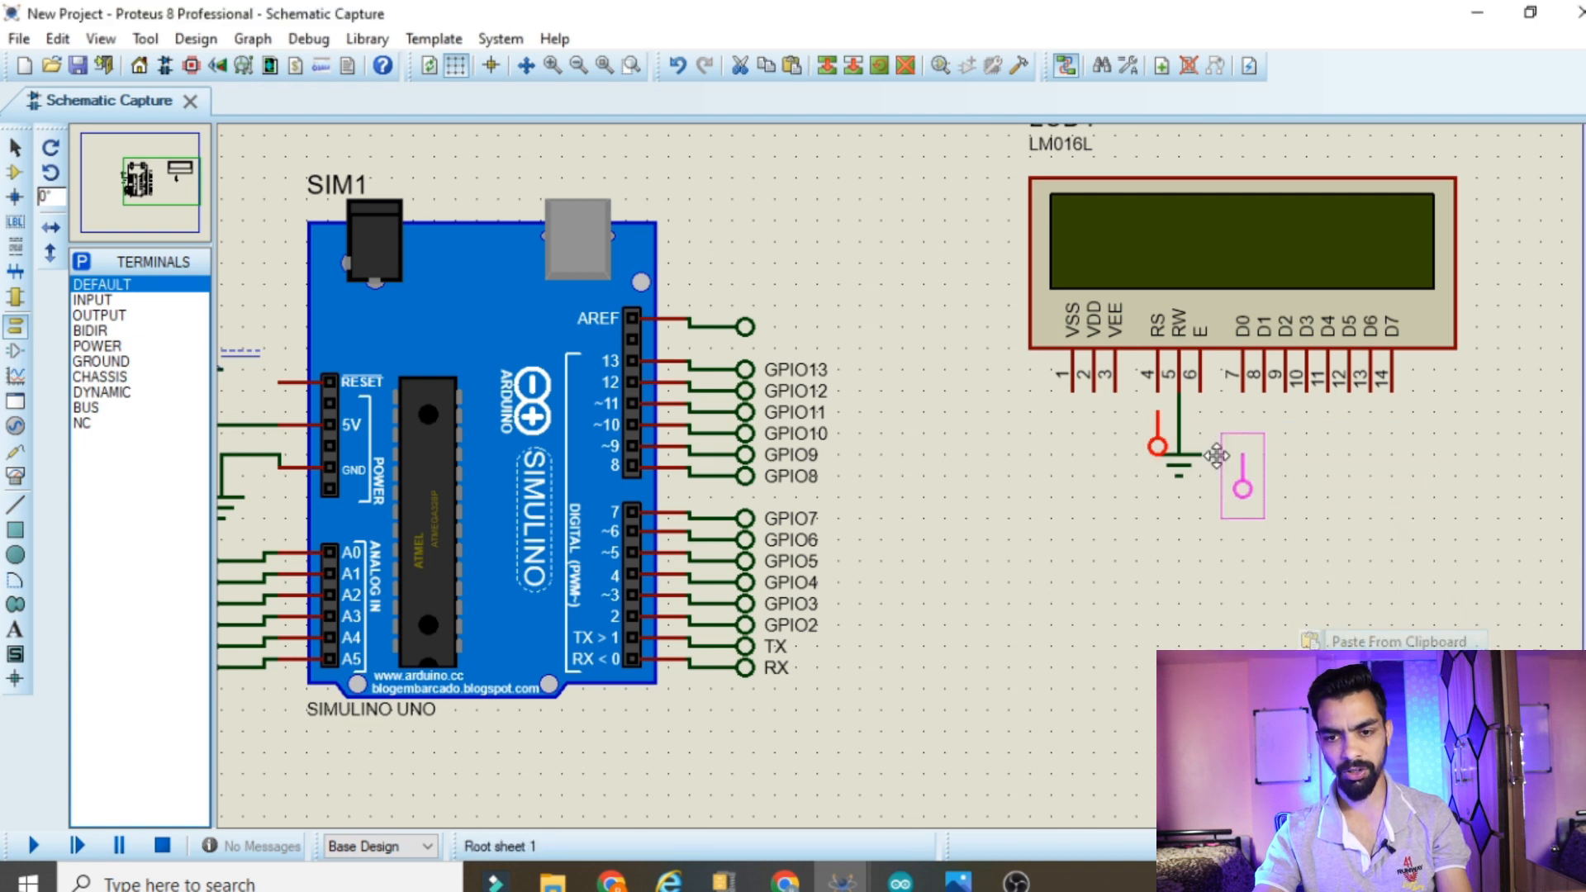
left_click(1199, 439)
Paste four more copies of the terminal side by side under the LCD's D4, D5, D6 and D7 pins
right_click(1296, 431)
left_click(1363, 593)
left_click(1333, 454)
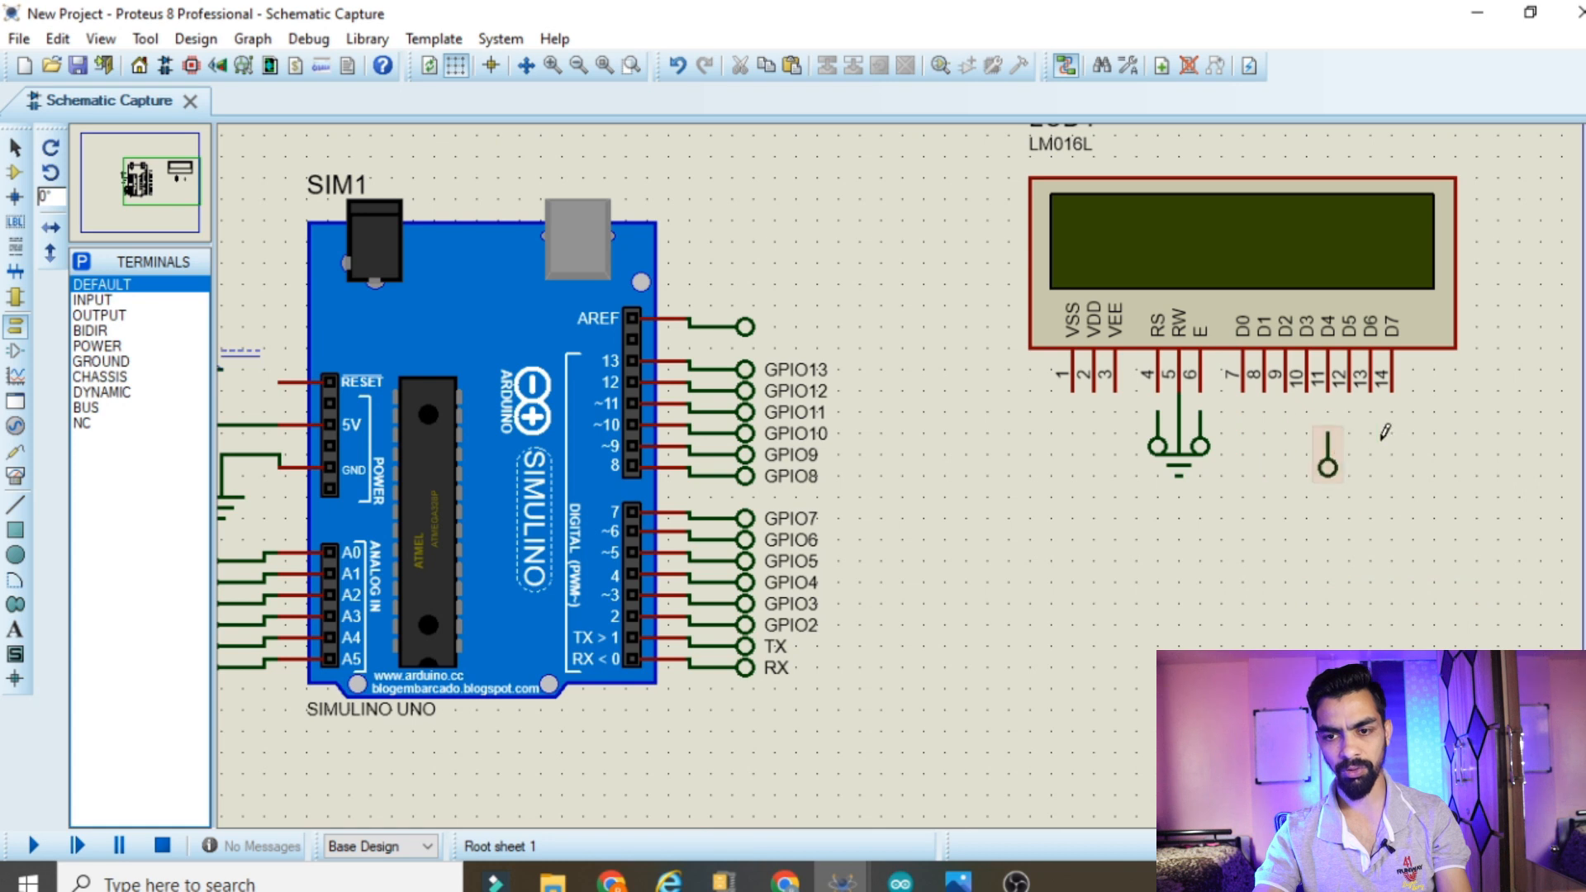
right_click(1402, 429)
left_click(1499, 601)
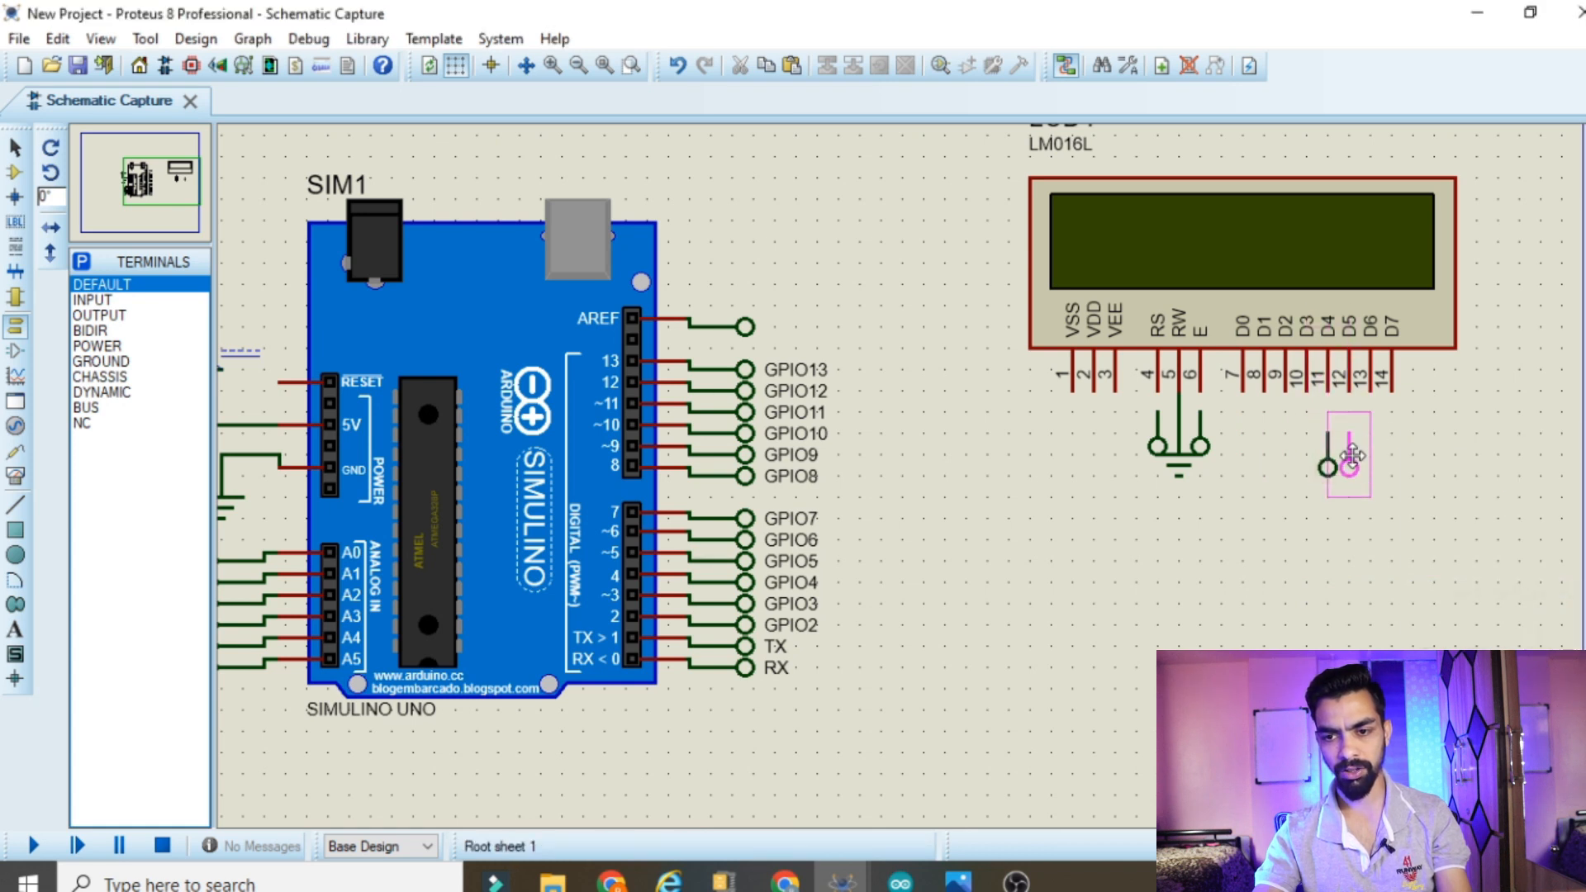
right_click(1404, 450)
left_click(1289, 606)
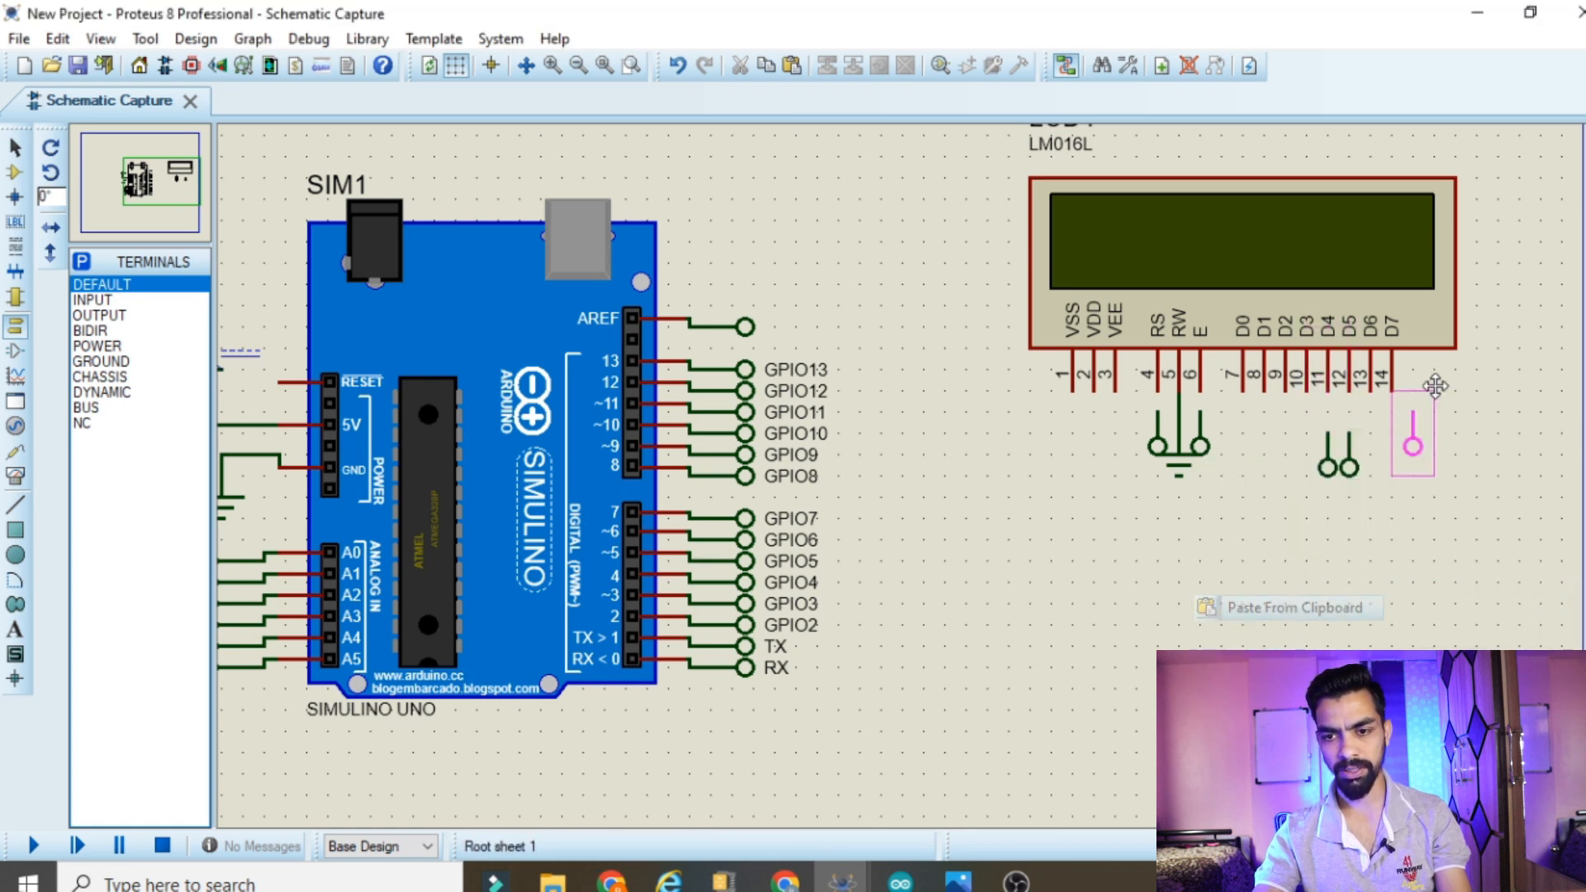
left_click(1376, 452)
right_click(1432, 428)
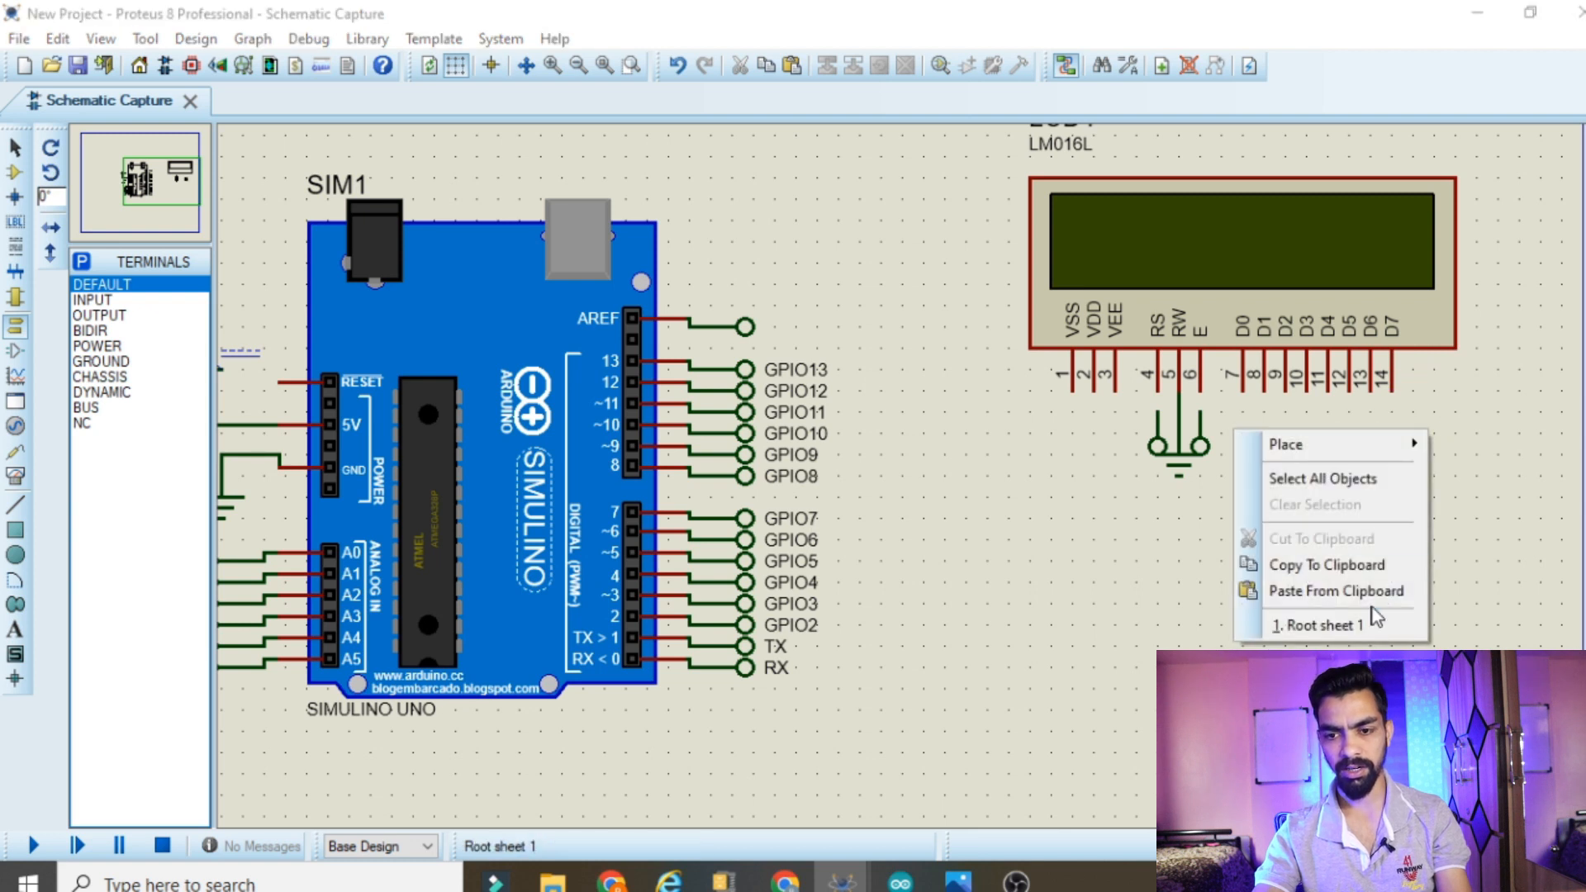
left_click(1354, 593)
left_click(1393, 468)
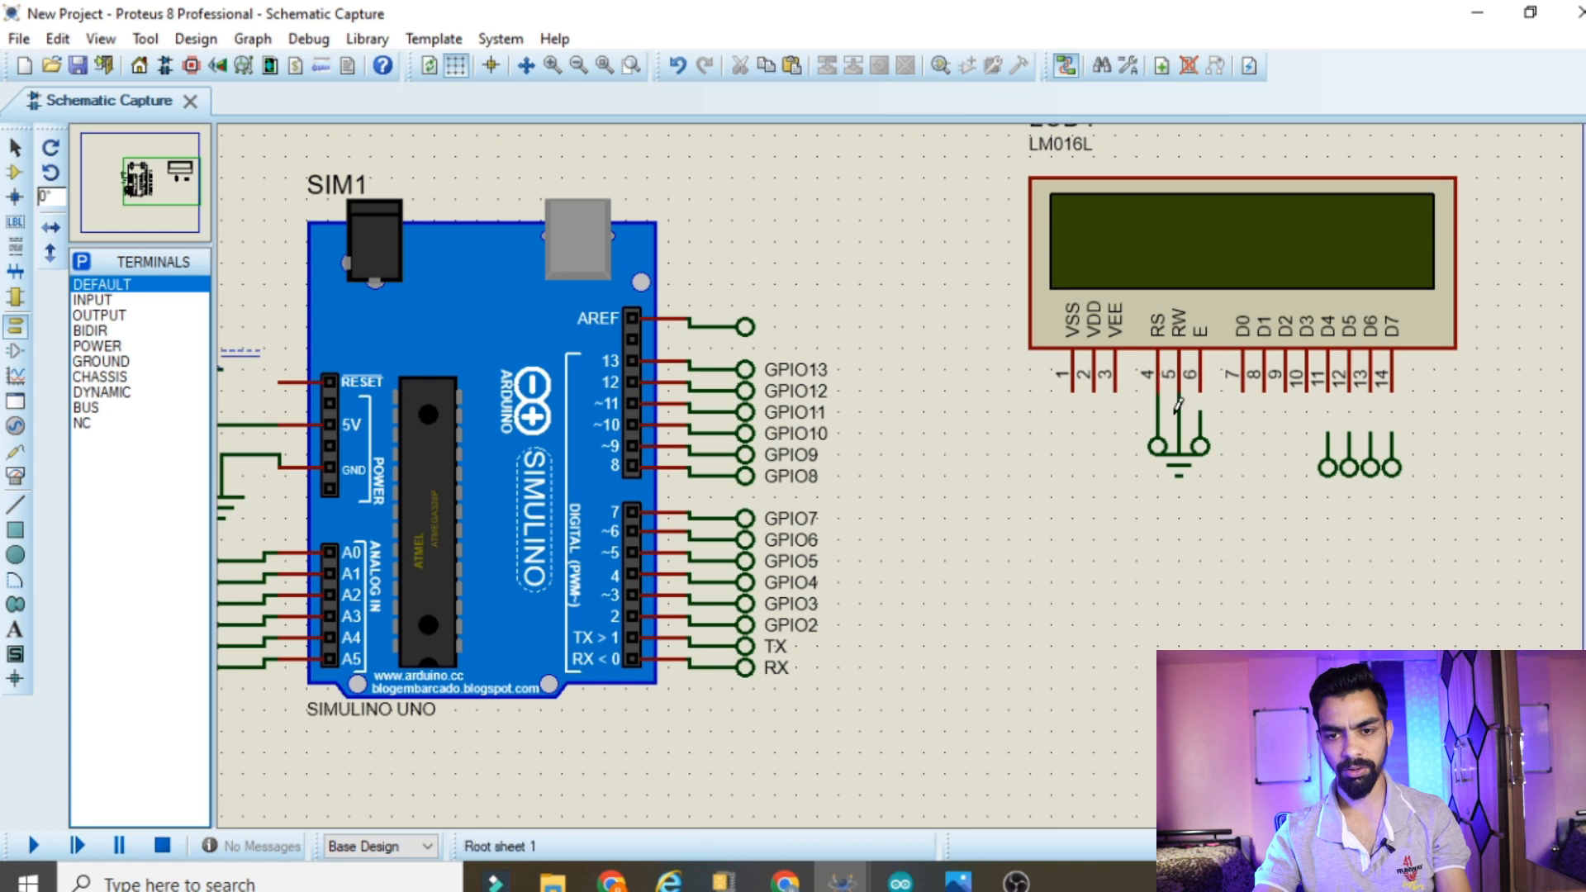
Wire the default terminals below the LCD to its RS, E, D4, D5, D6 and D7 pins
left_click(1328, 390)
left_click(1327, 433)
left_click(1370, 390)
left_click(1370, 431)
left_click(1394, 384)
left_click(1391, 433)
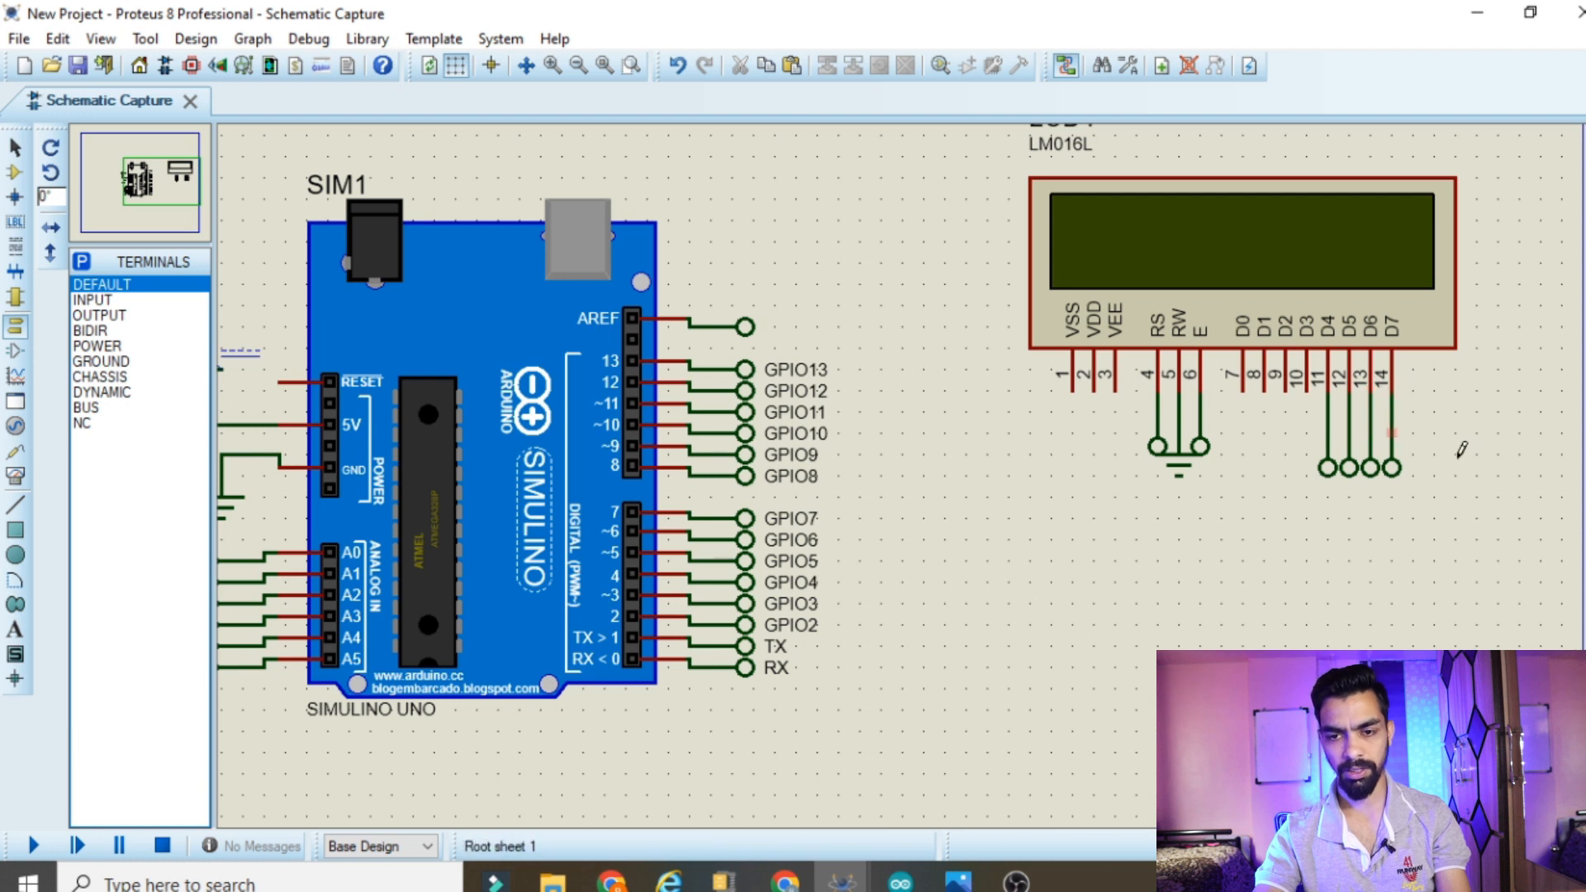
Label the terminal on the LCD's RS pin GPIO2 and the one on its E pin GPIO3
double_click(782, 636)
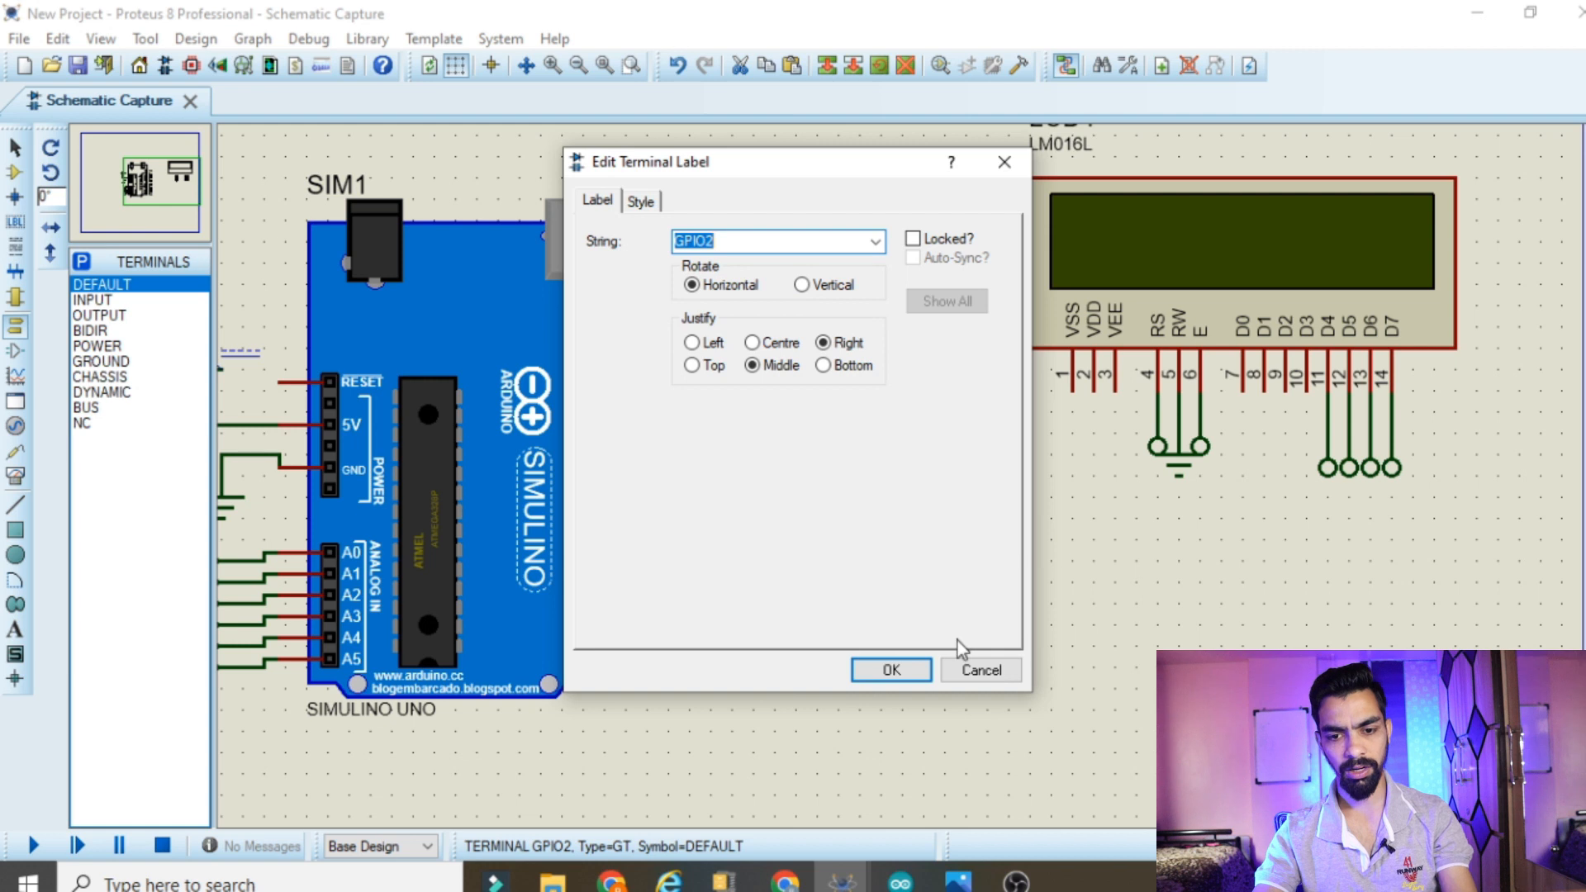
left_click(980, 669)
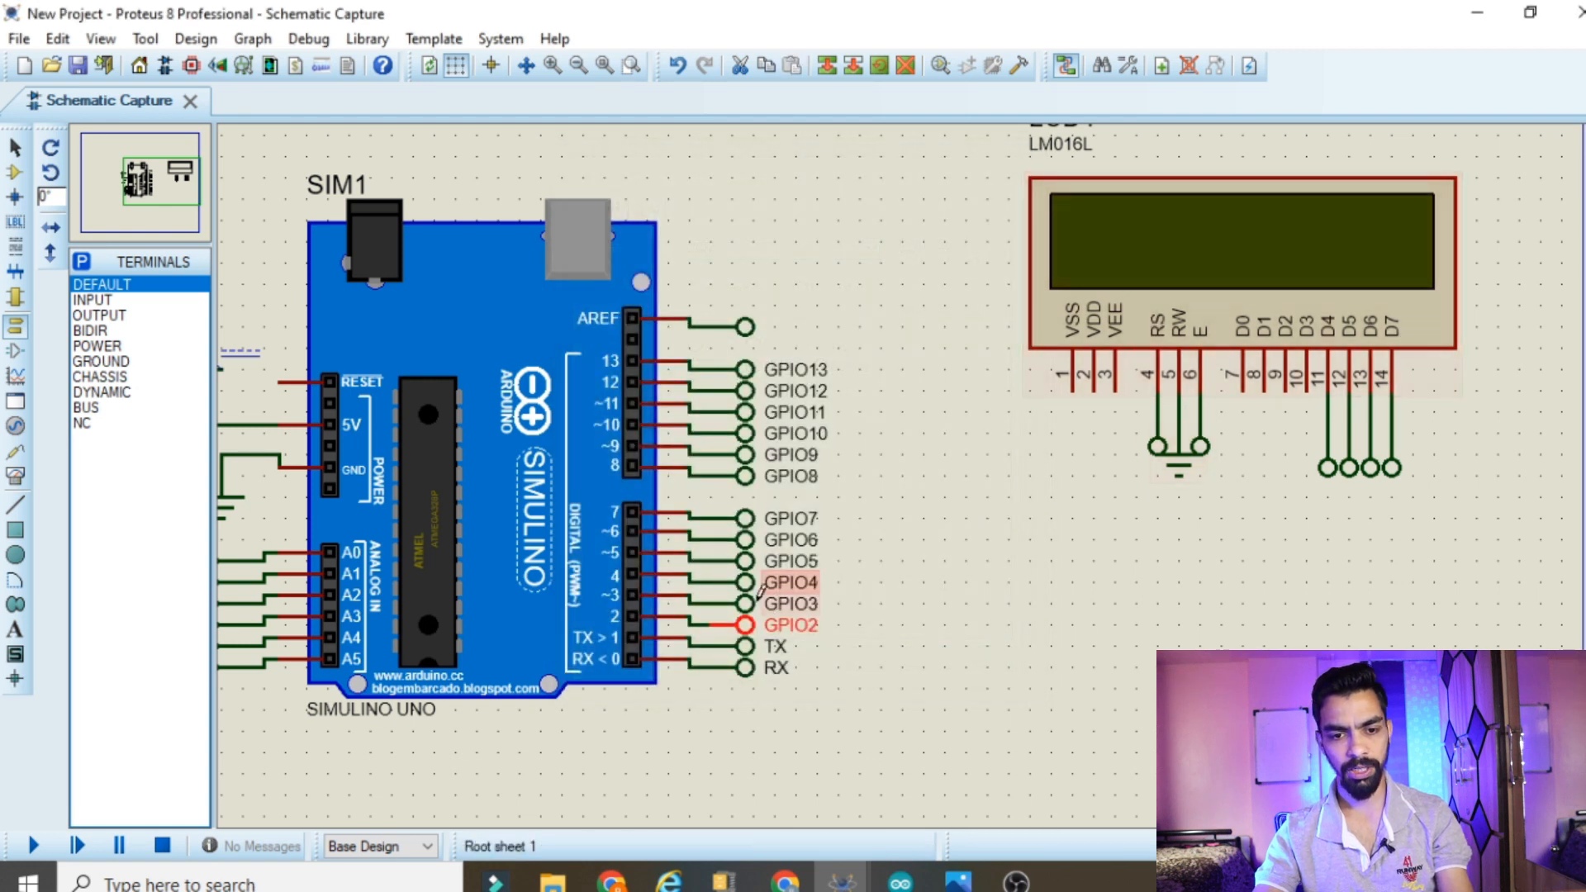
double_click(1160, 462)
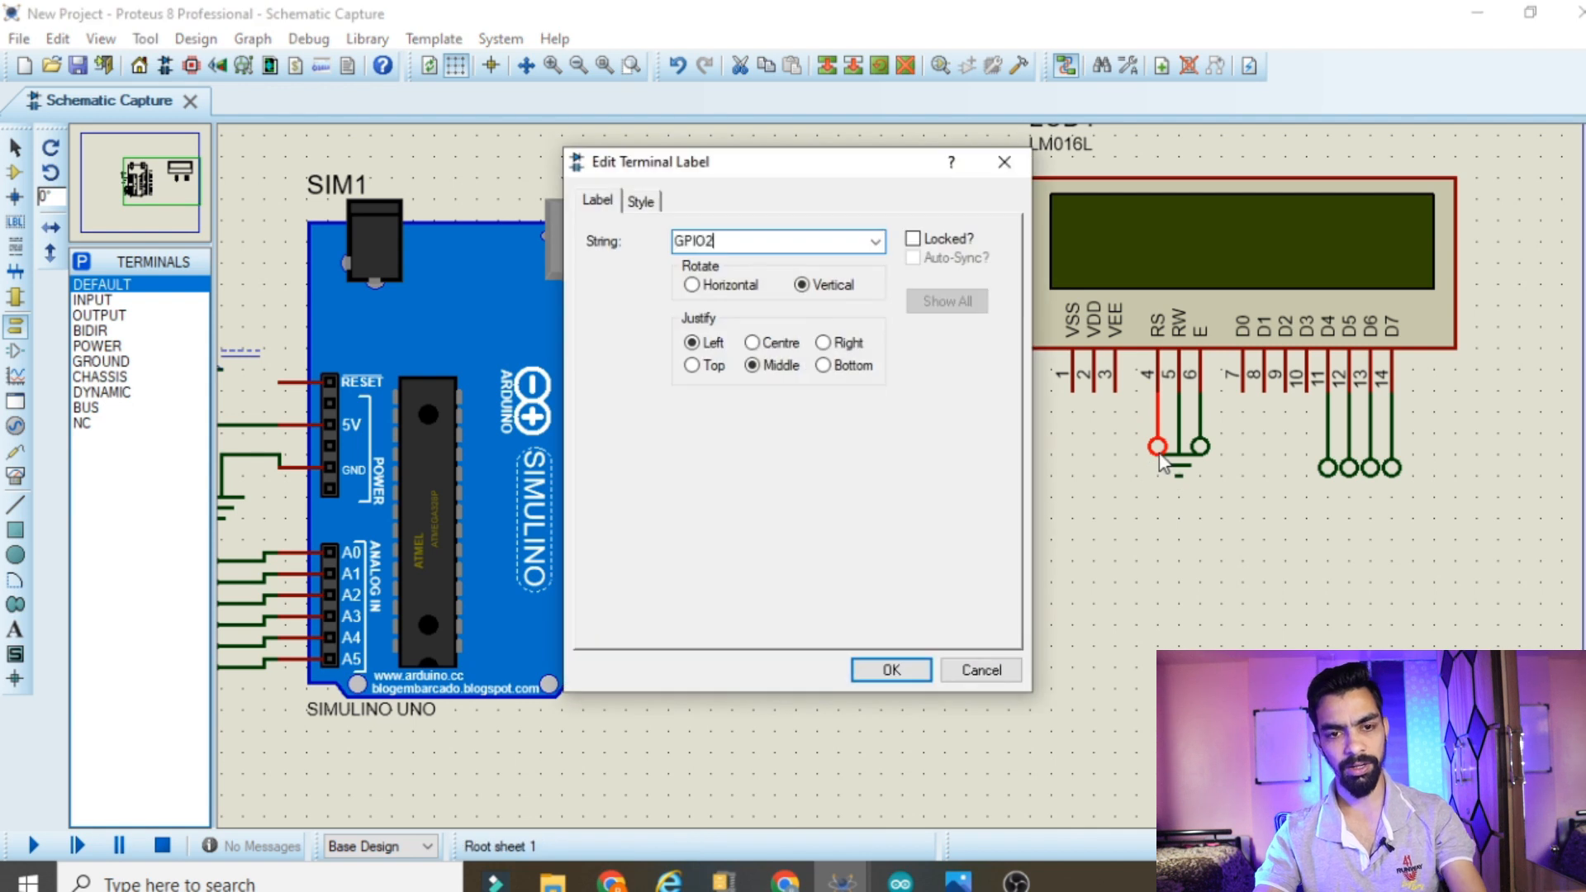
left_click(890, 670)
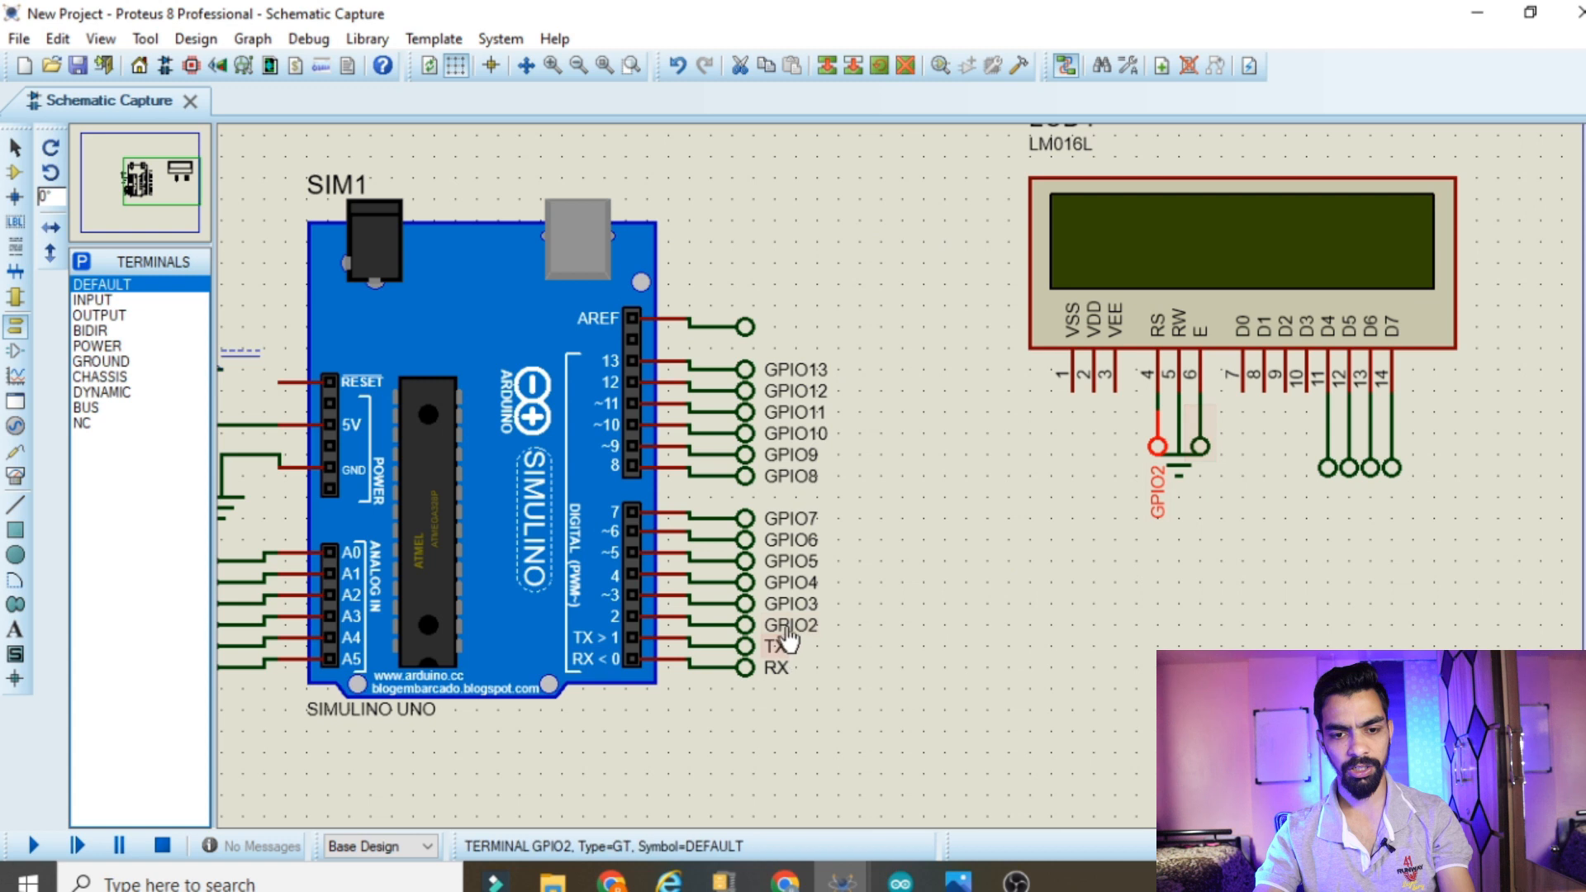
double_click(1212, 460)
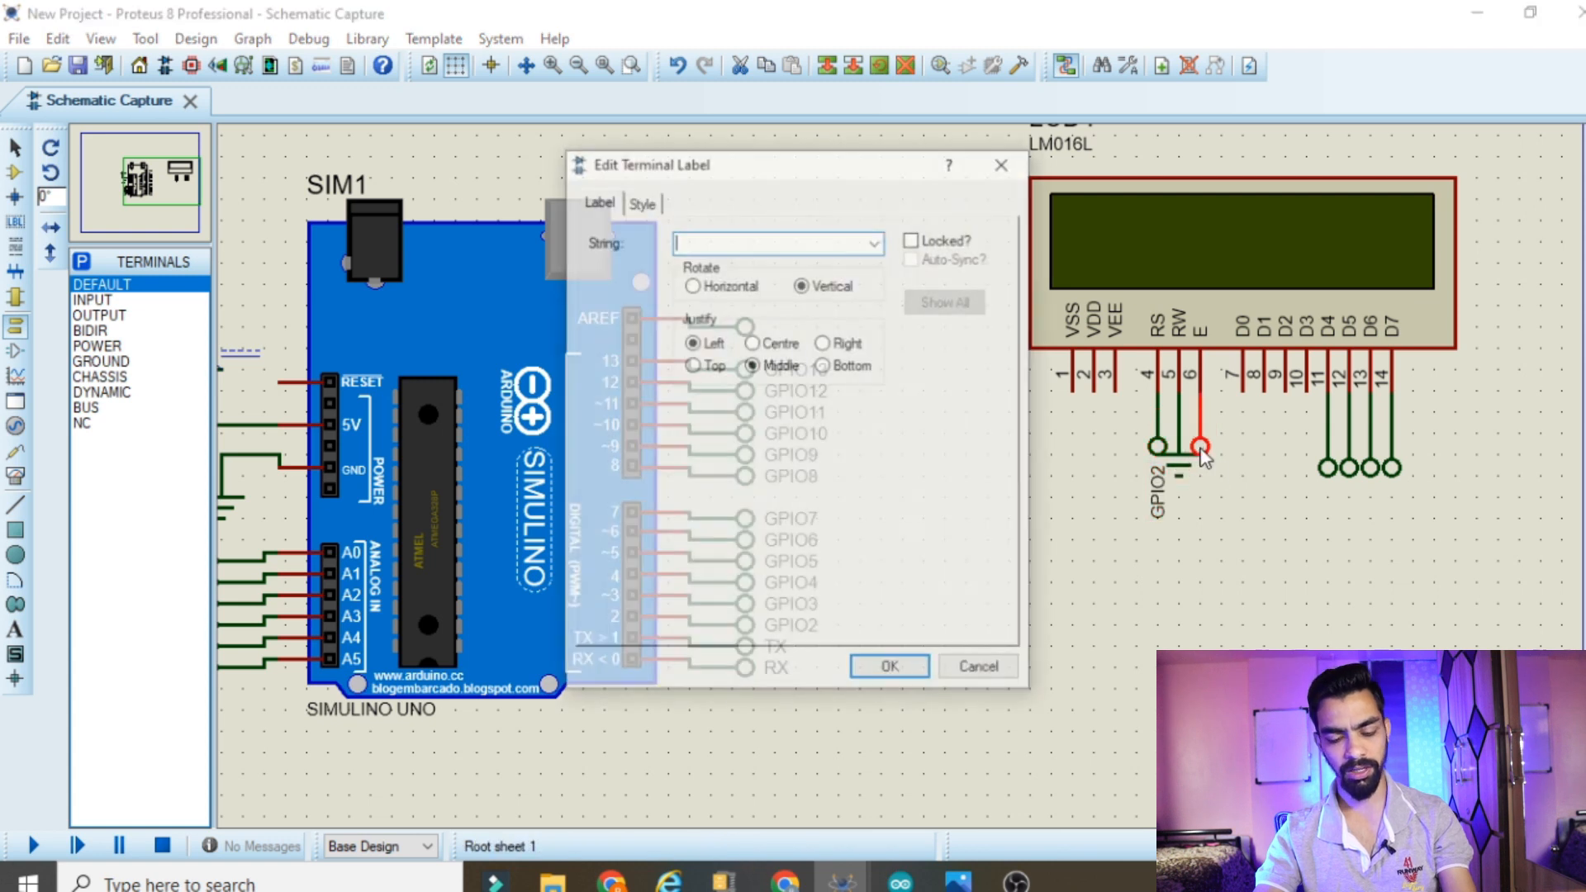
type("GPIO3")
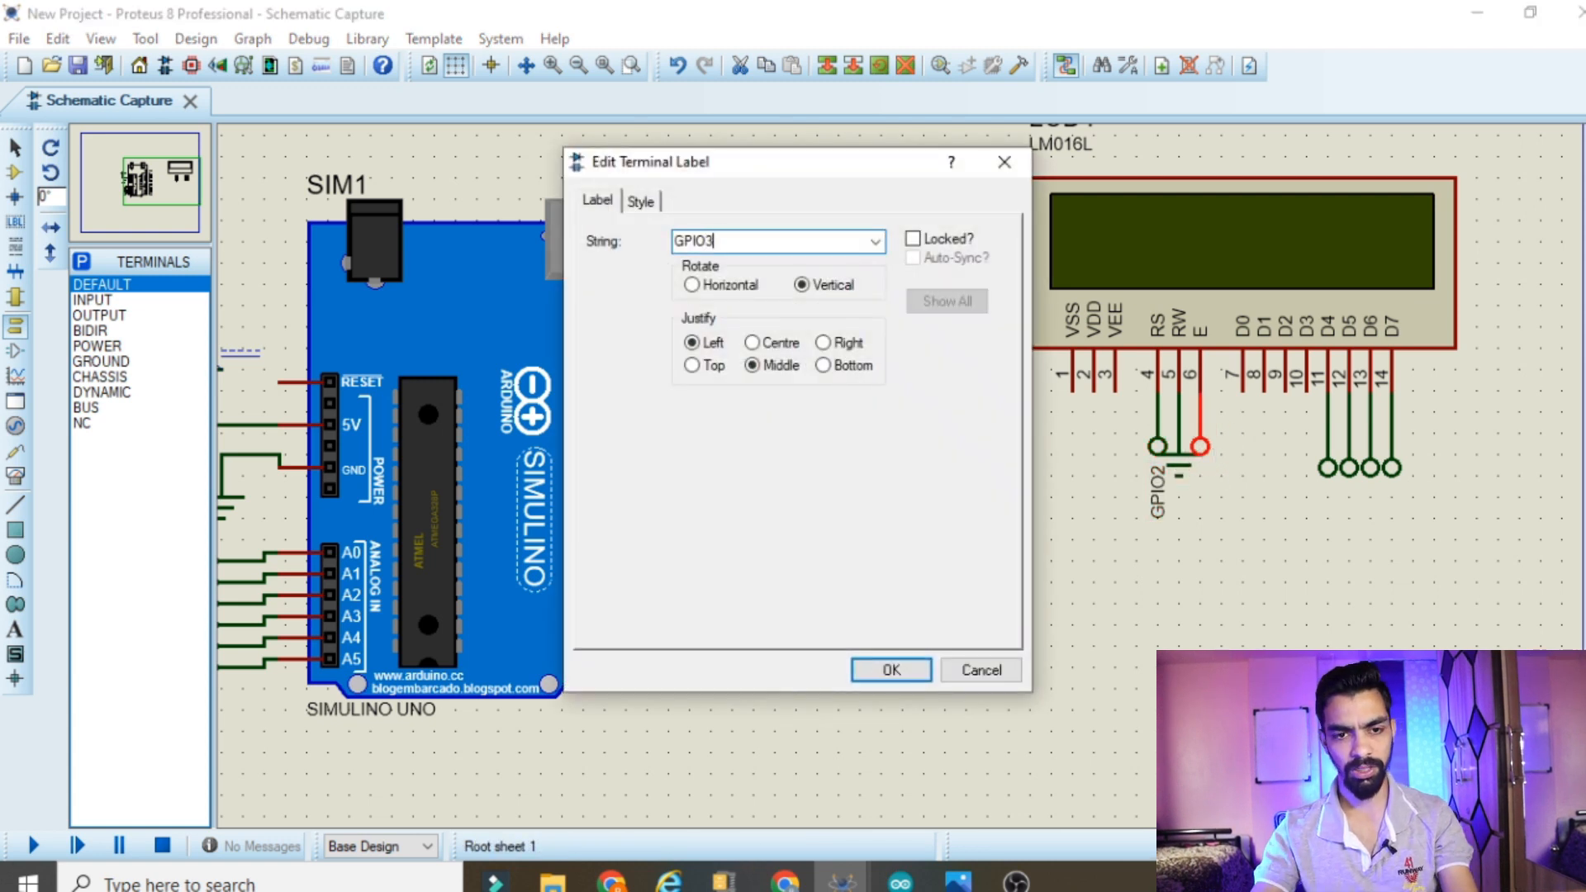
left_click(890, 670)
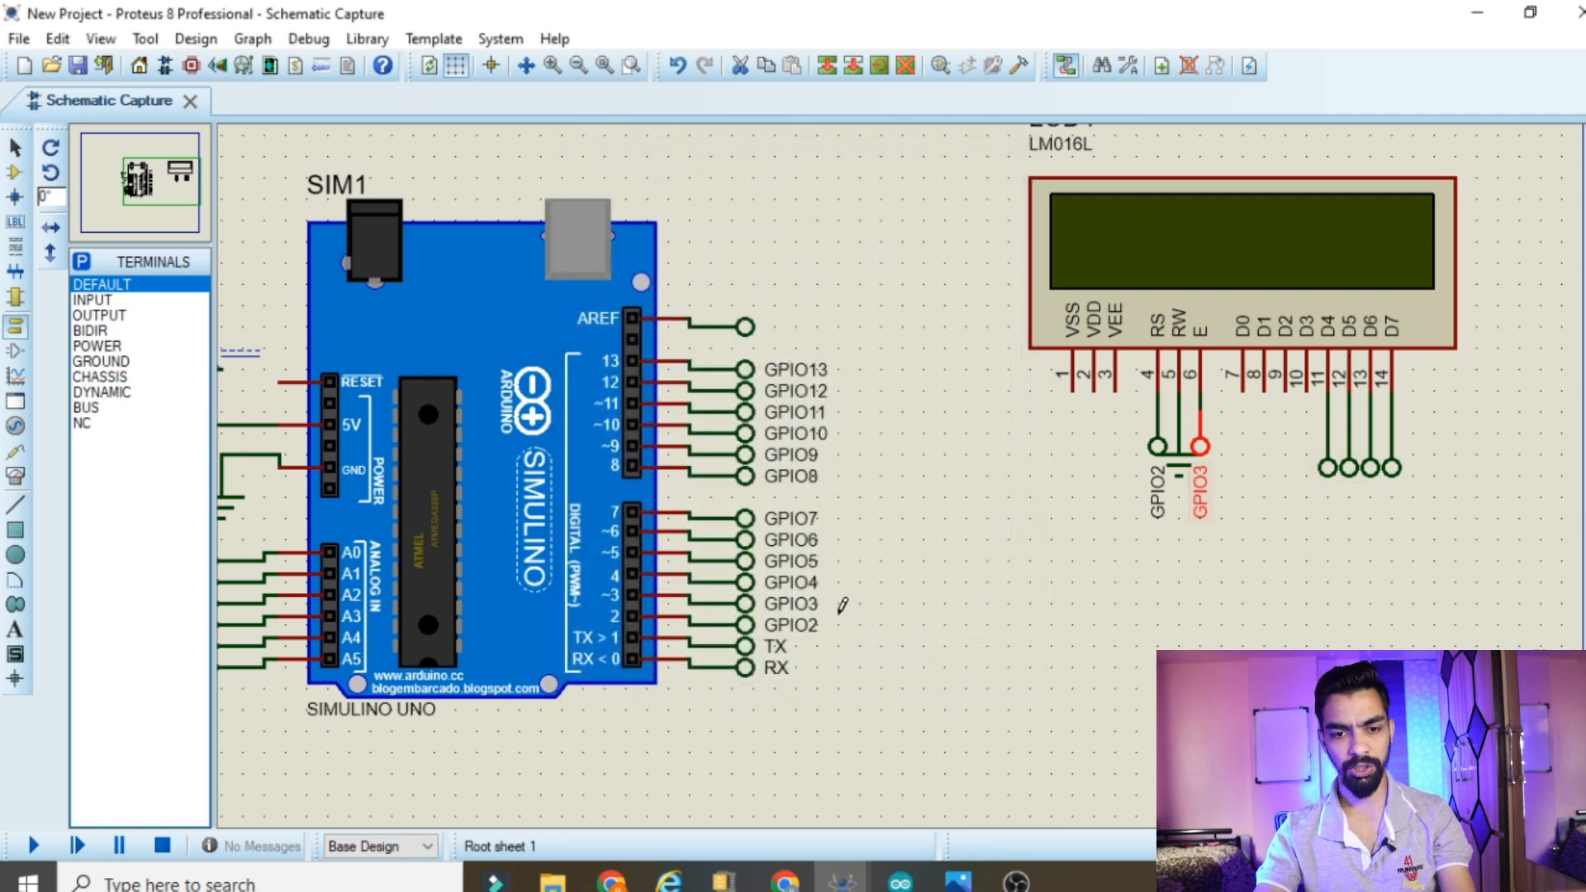
Label the terminals on the LCD's D4, D5 and D6 pins GPIO4, GPIO5 and GPIO6
double_click(1329, 470)
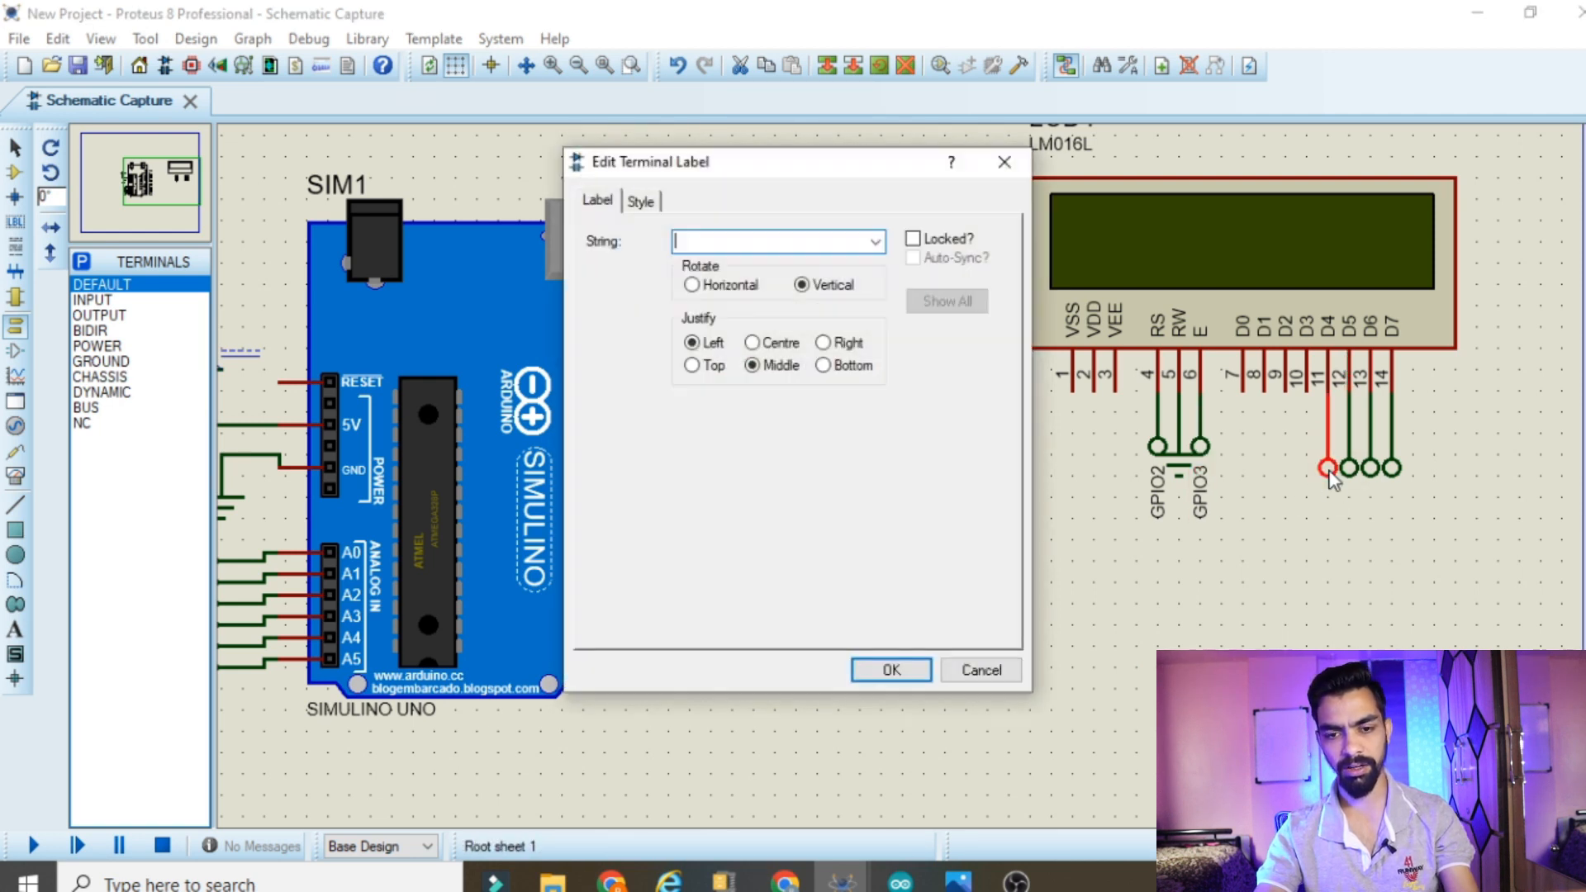
type("GPIO4")
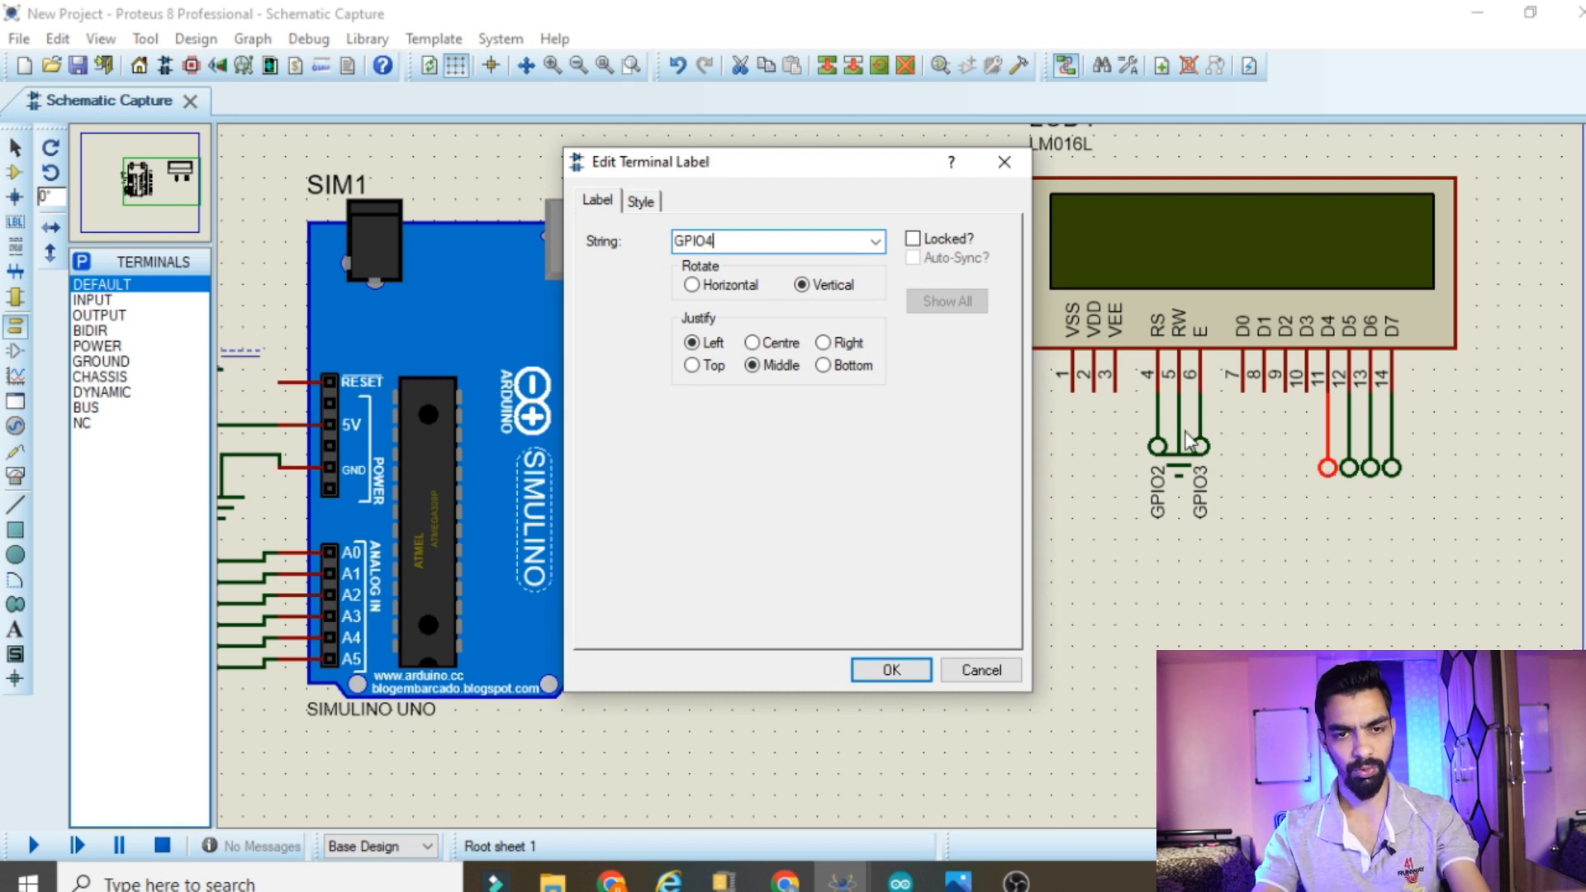
left_click(890, 670)
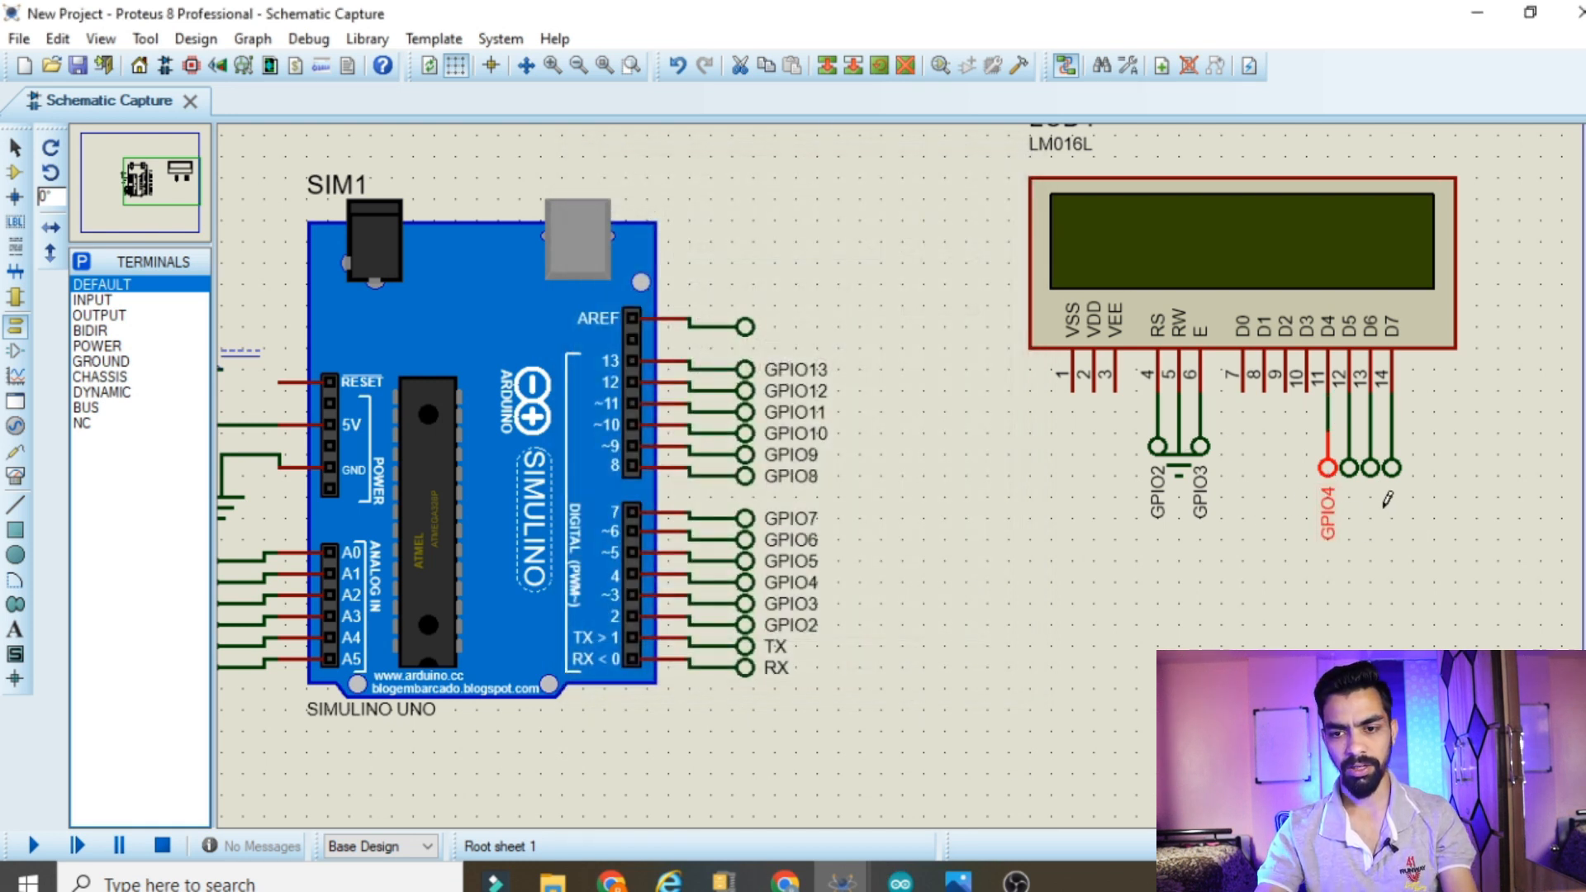
double_click(1349, 469)
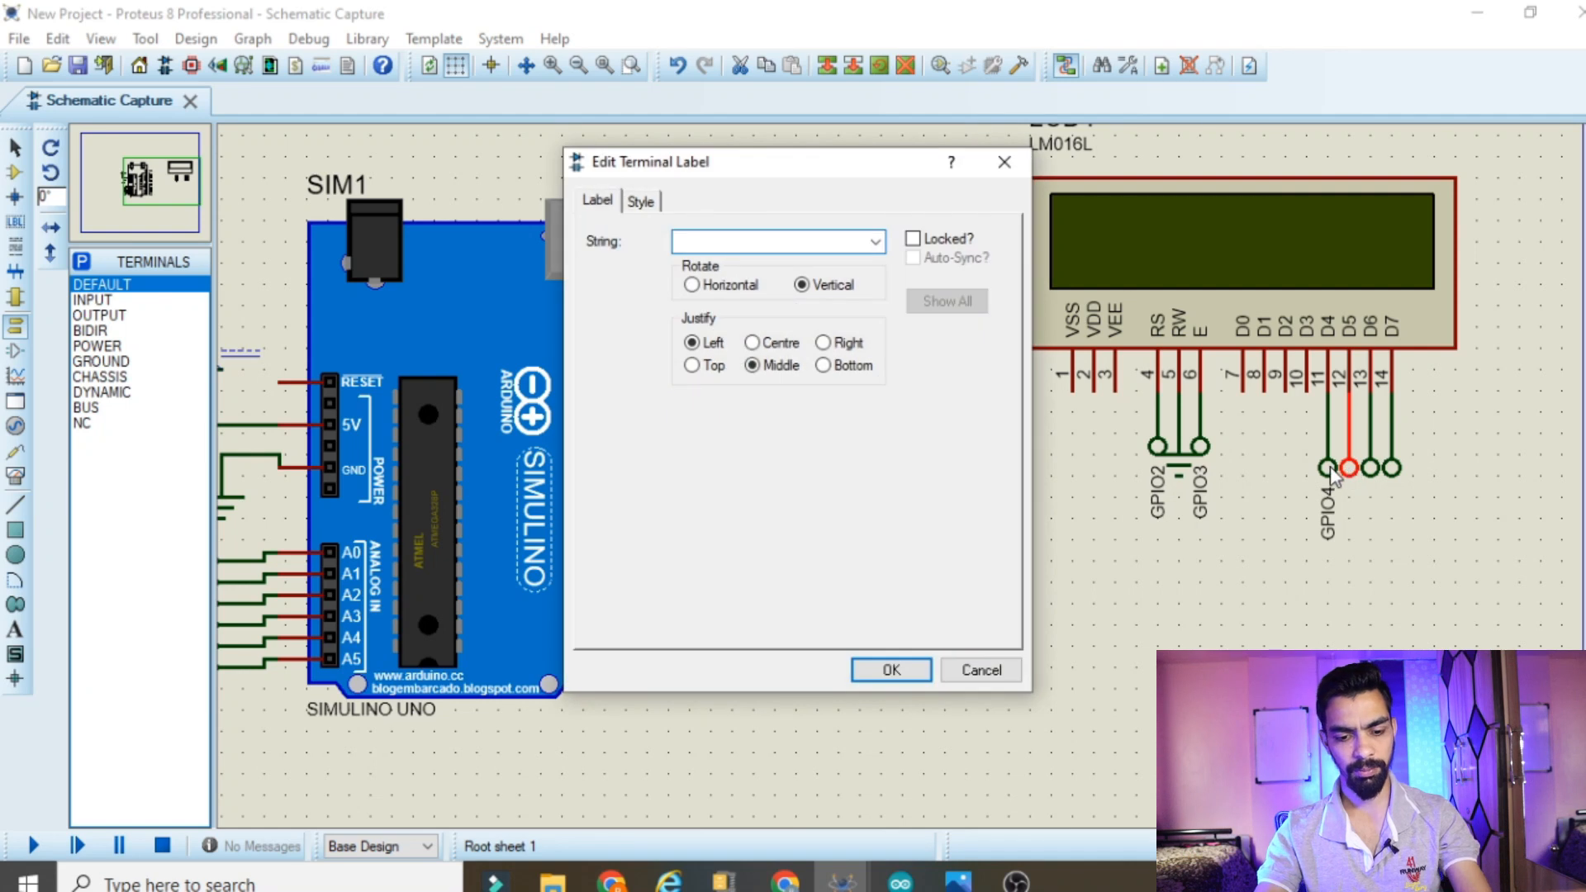
left_click(919, 673)
double_click(1371, 469)
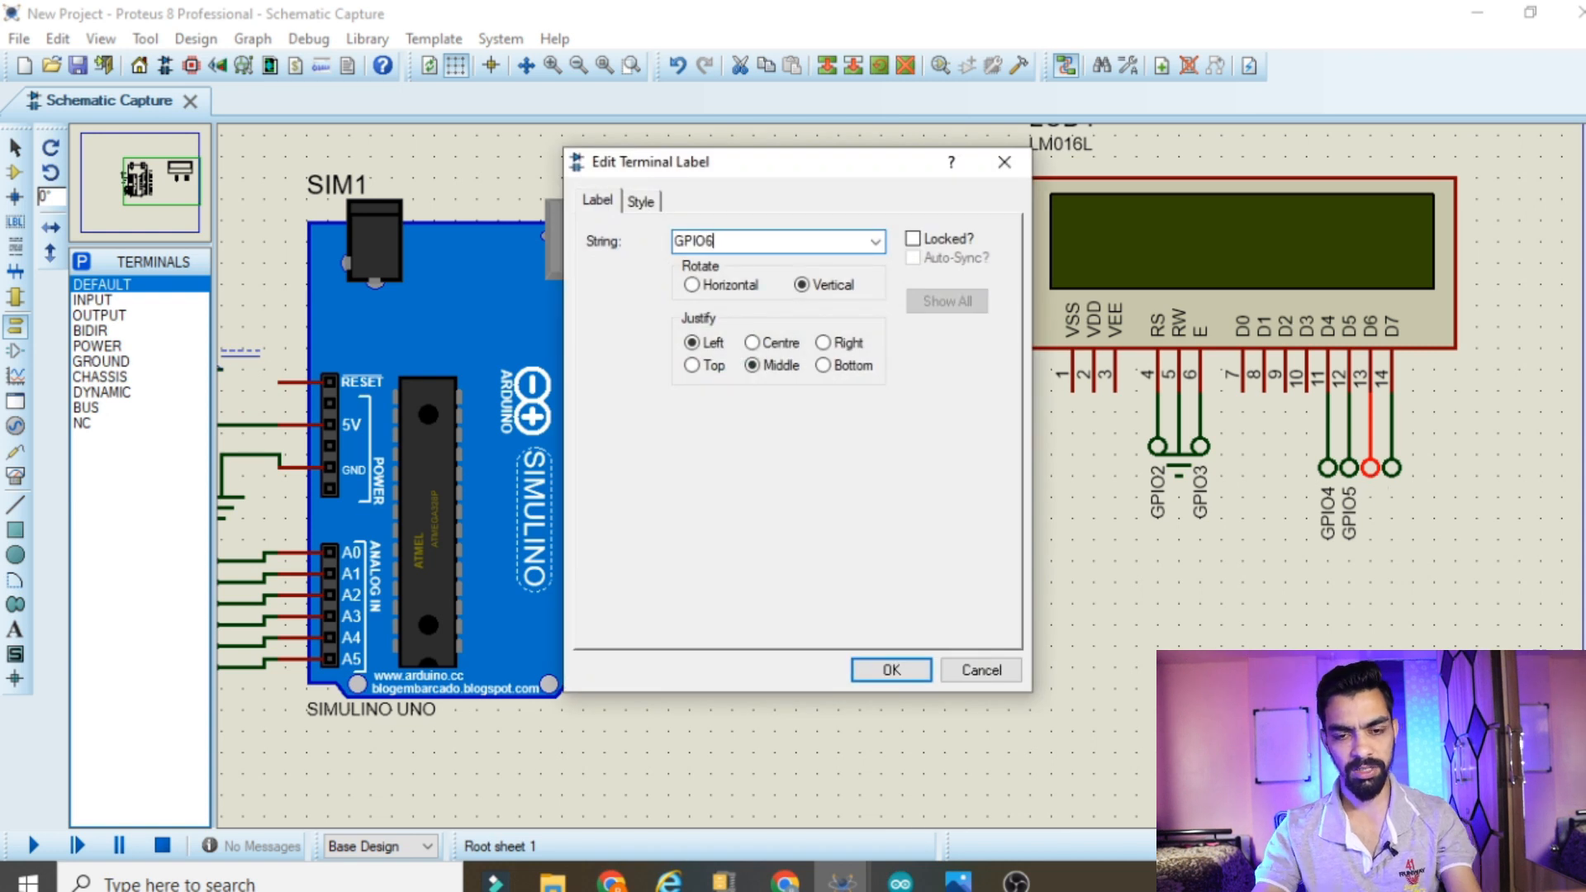
key("Return")
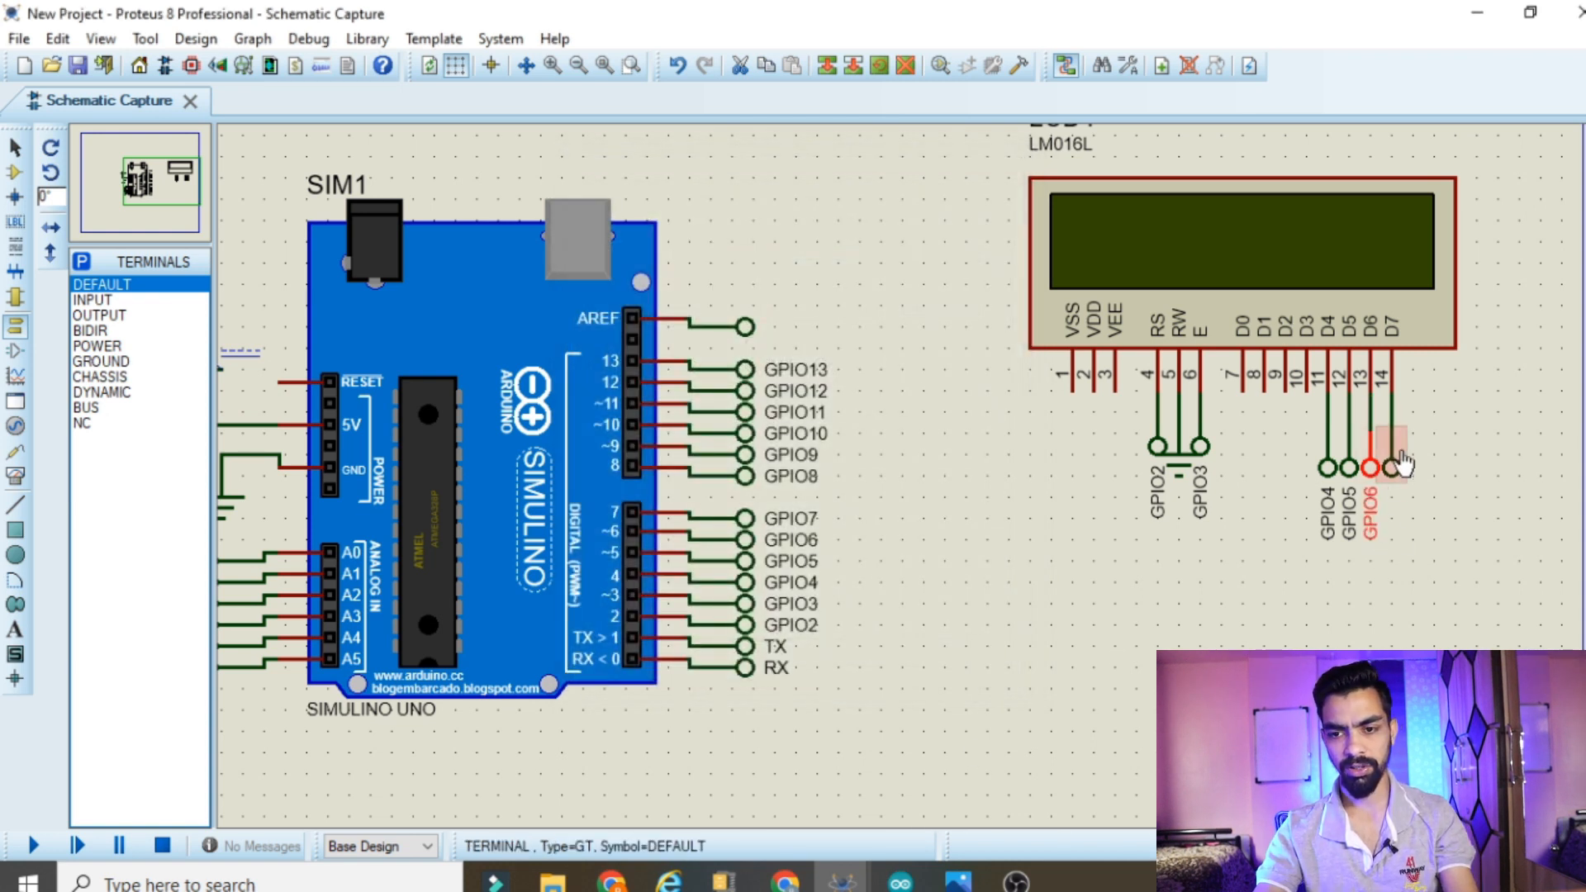
Label the terminal on the LCD's D7 pin as GPIO7
double_click(1397, 469)
key("ctrl+v")
key("BackSpace")
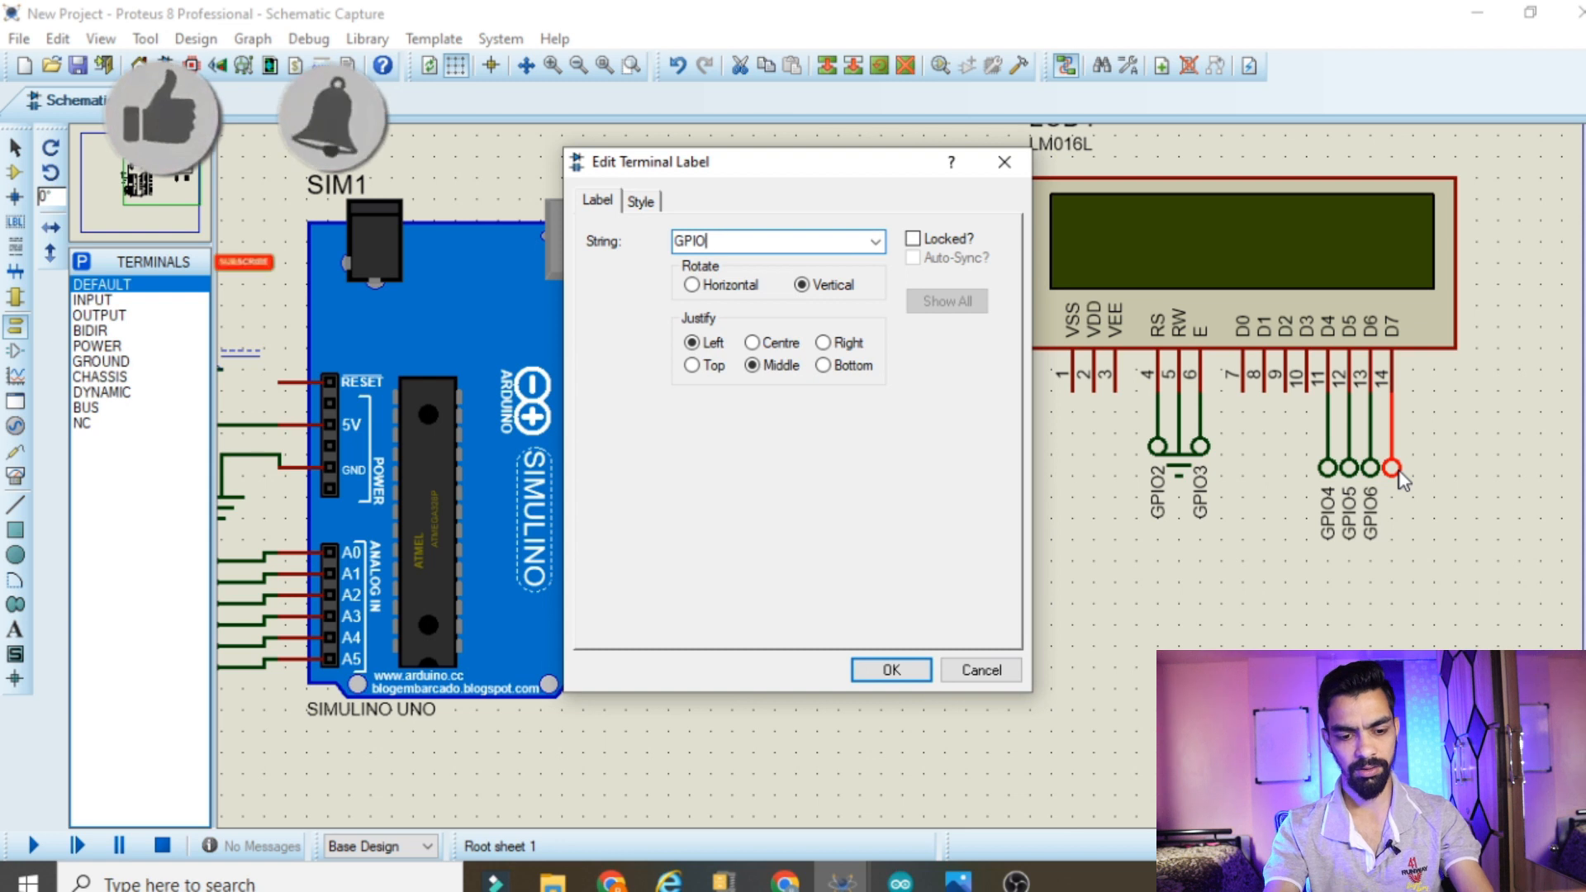
type("7")
left_click(890, 669)
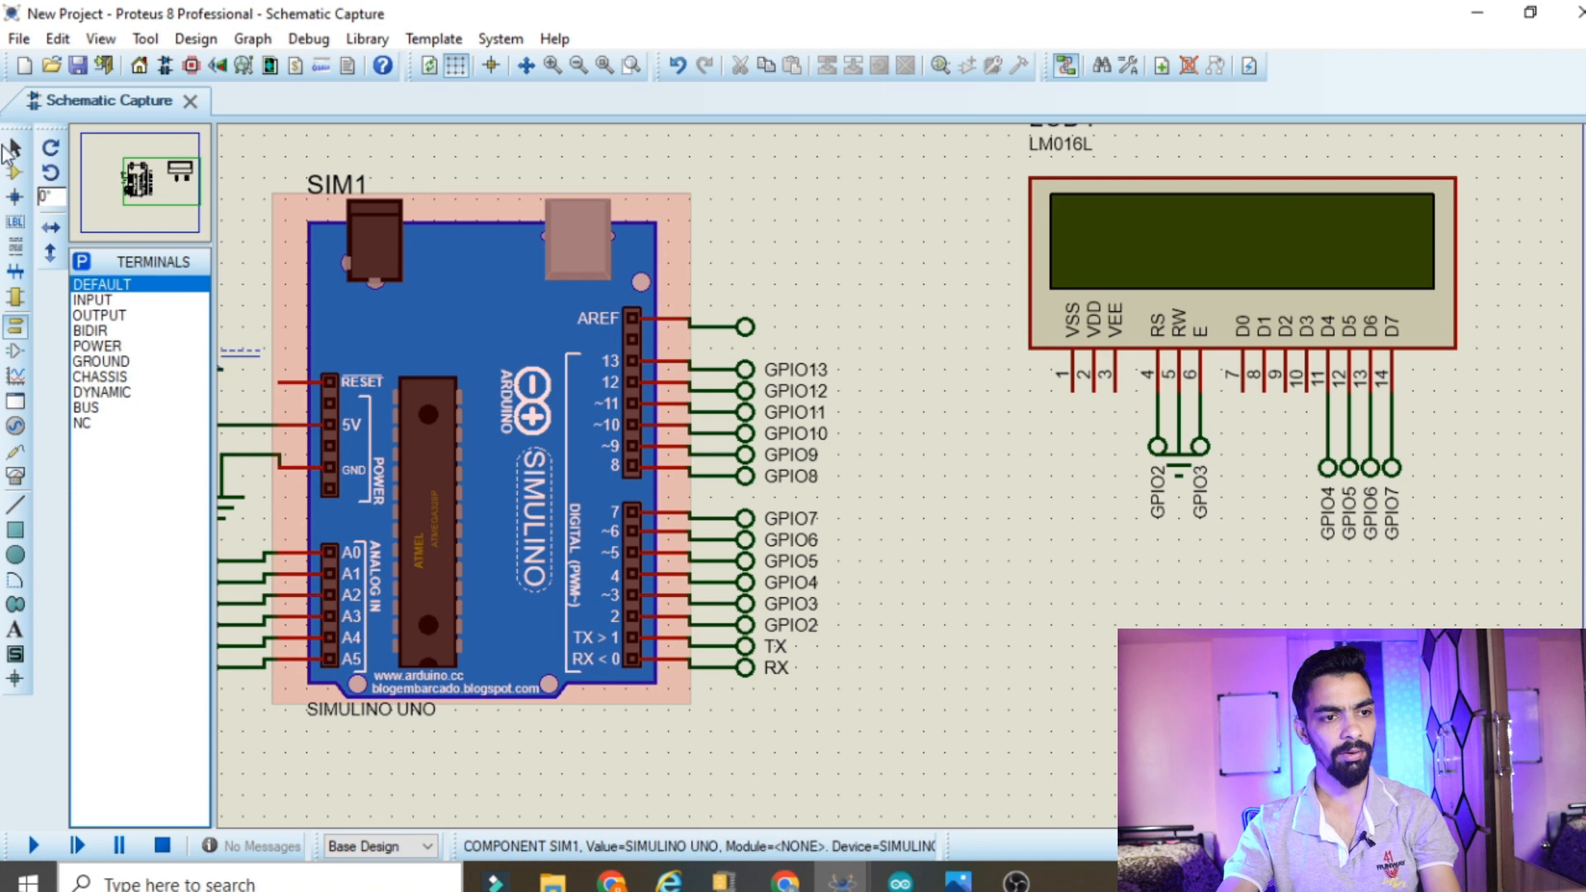
Search the device library for "gsm" and pick the SIM900D module
left_click(14, 172)
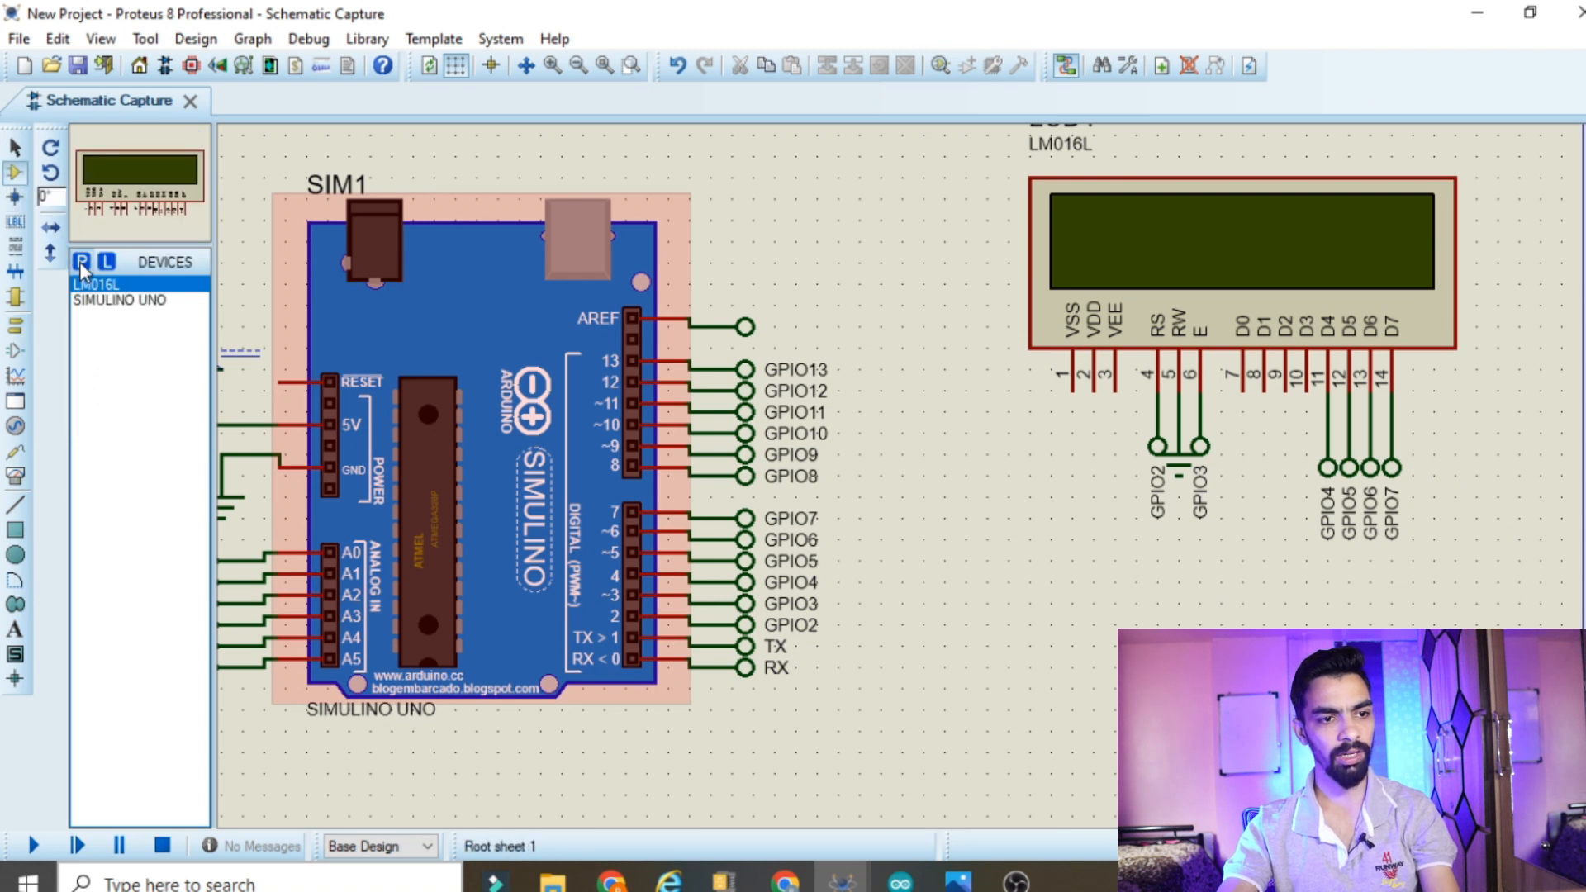
left_click(81, 263)
type("gsm")
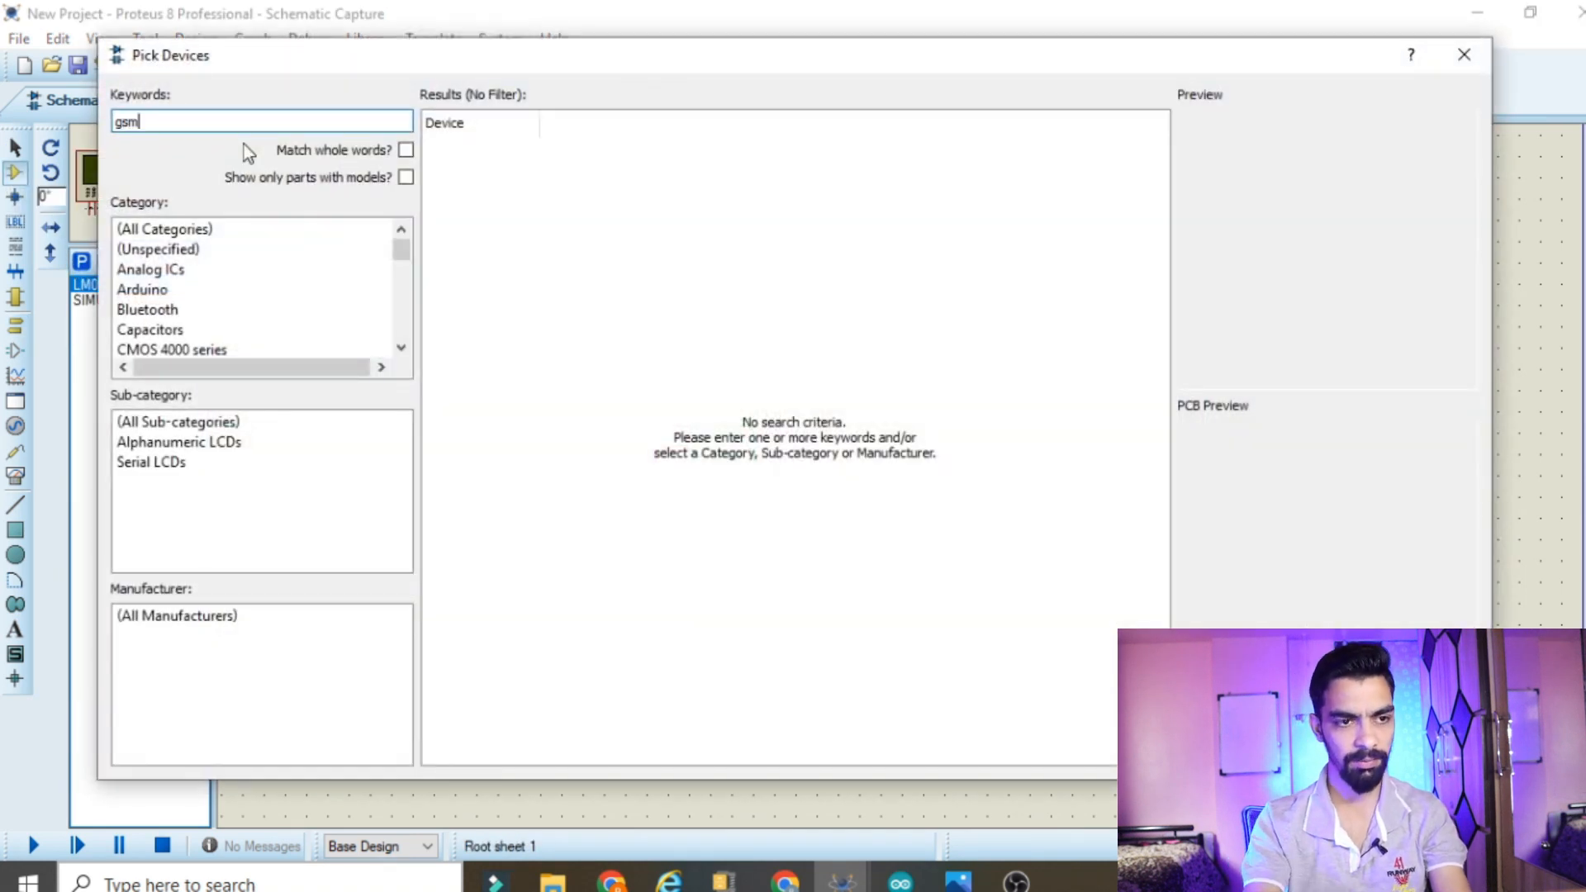
left_click(529, 154)
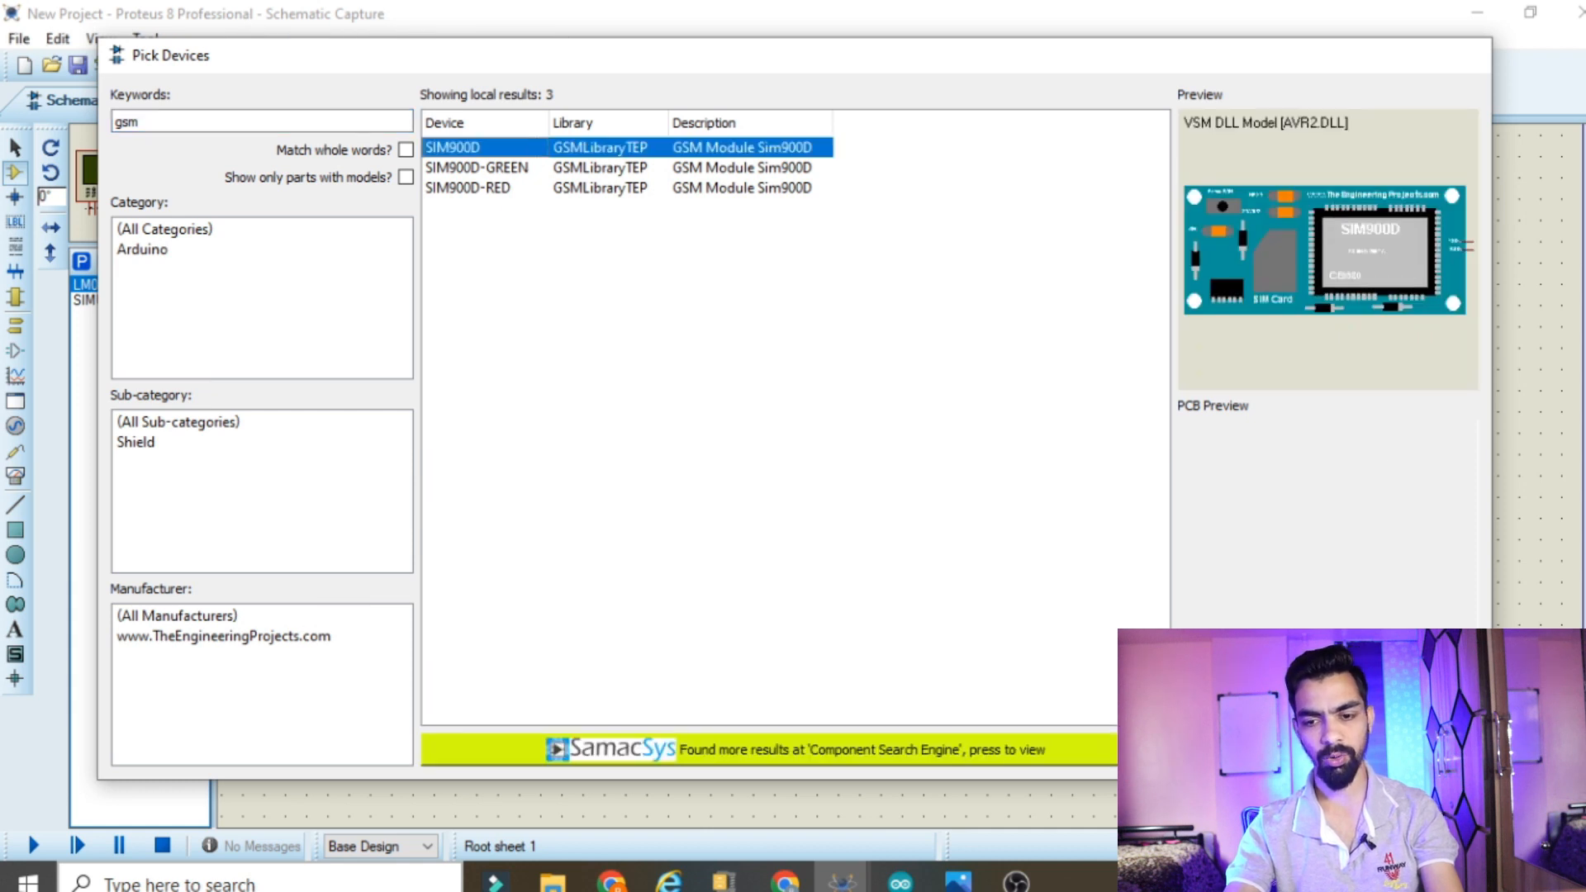
left_click(1340, 753)
left_click(1339, 743)
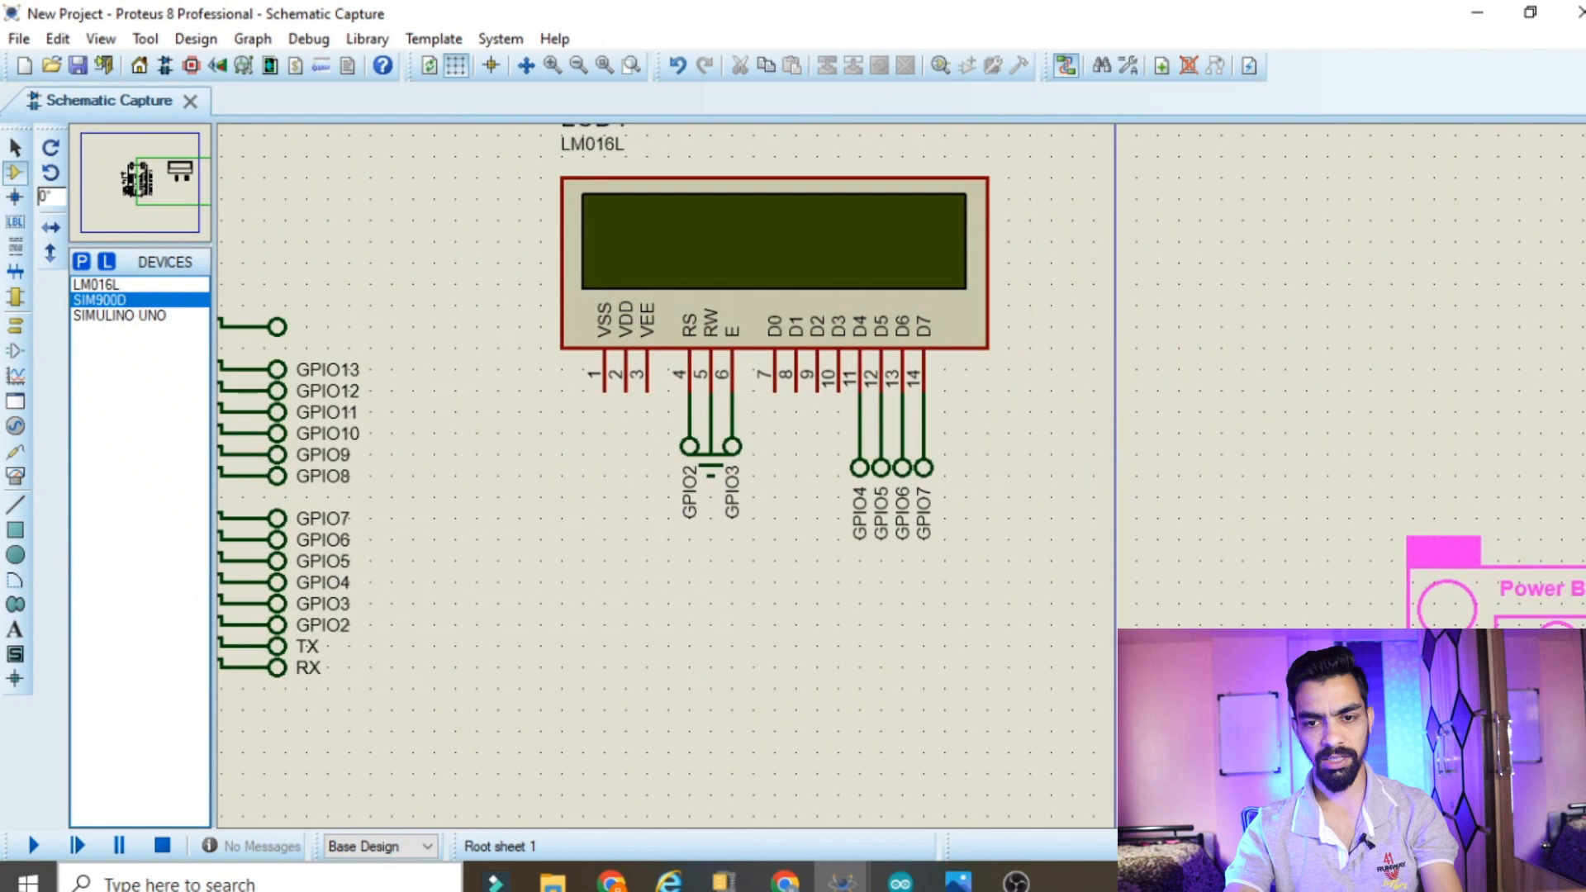
Place the SIM900D module, rotate it clockwise and position it just beyond the LCD, on the side away from the Arduino
left_click(1162, 233)
right_click(1161, 233)
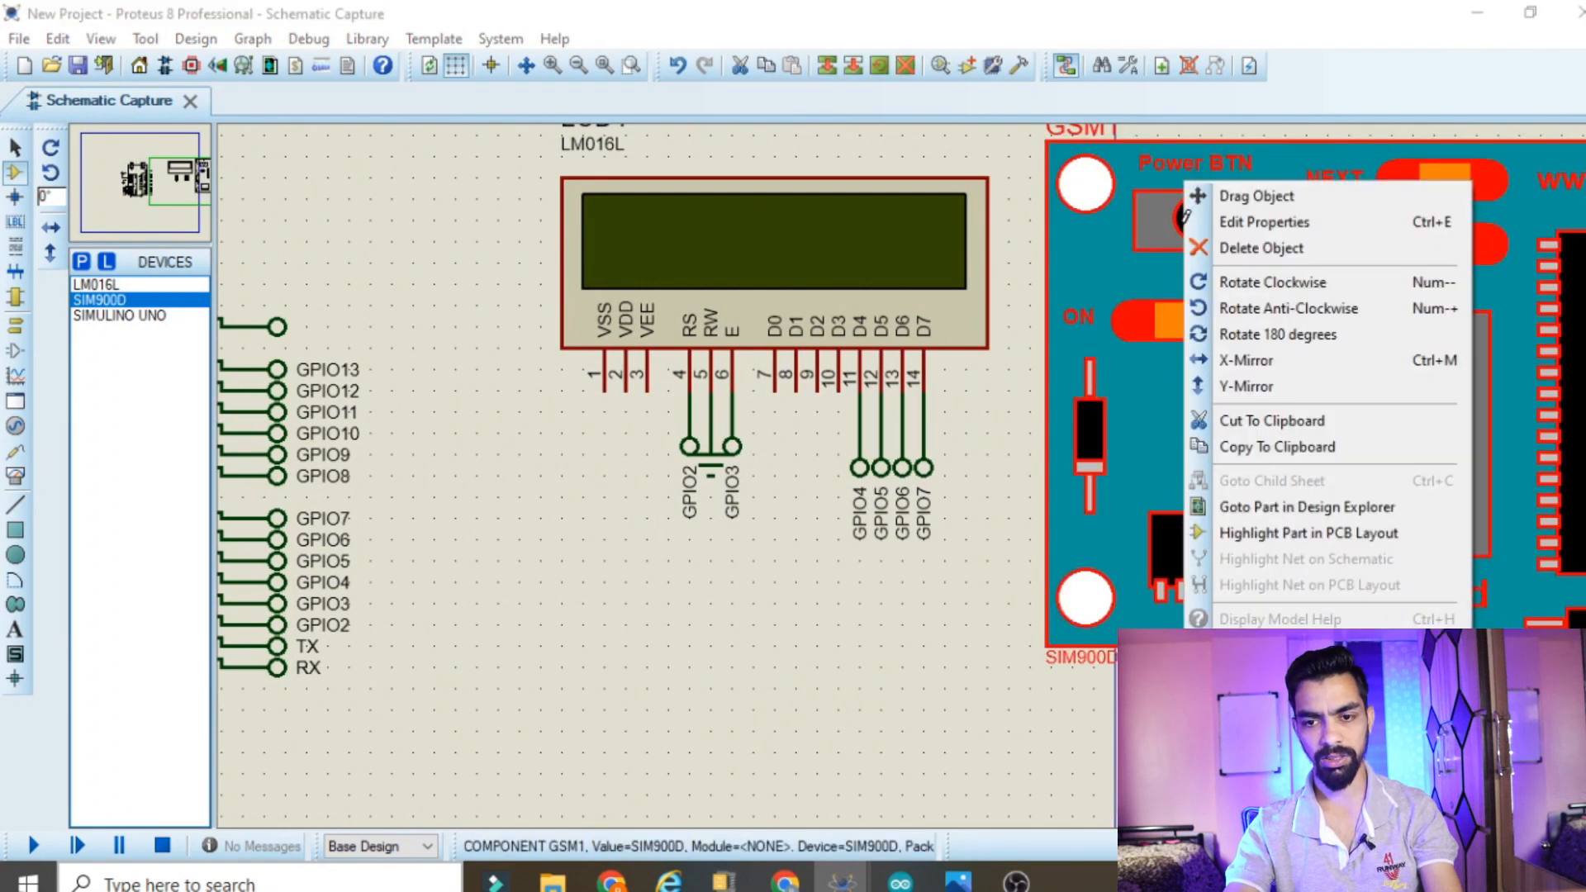
left_click(1300, 290)
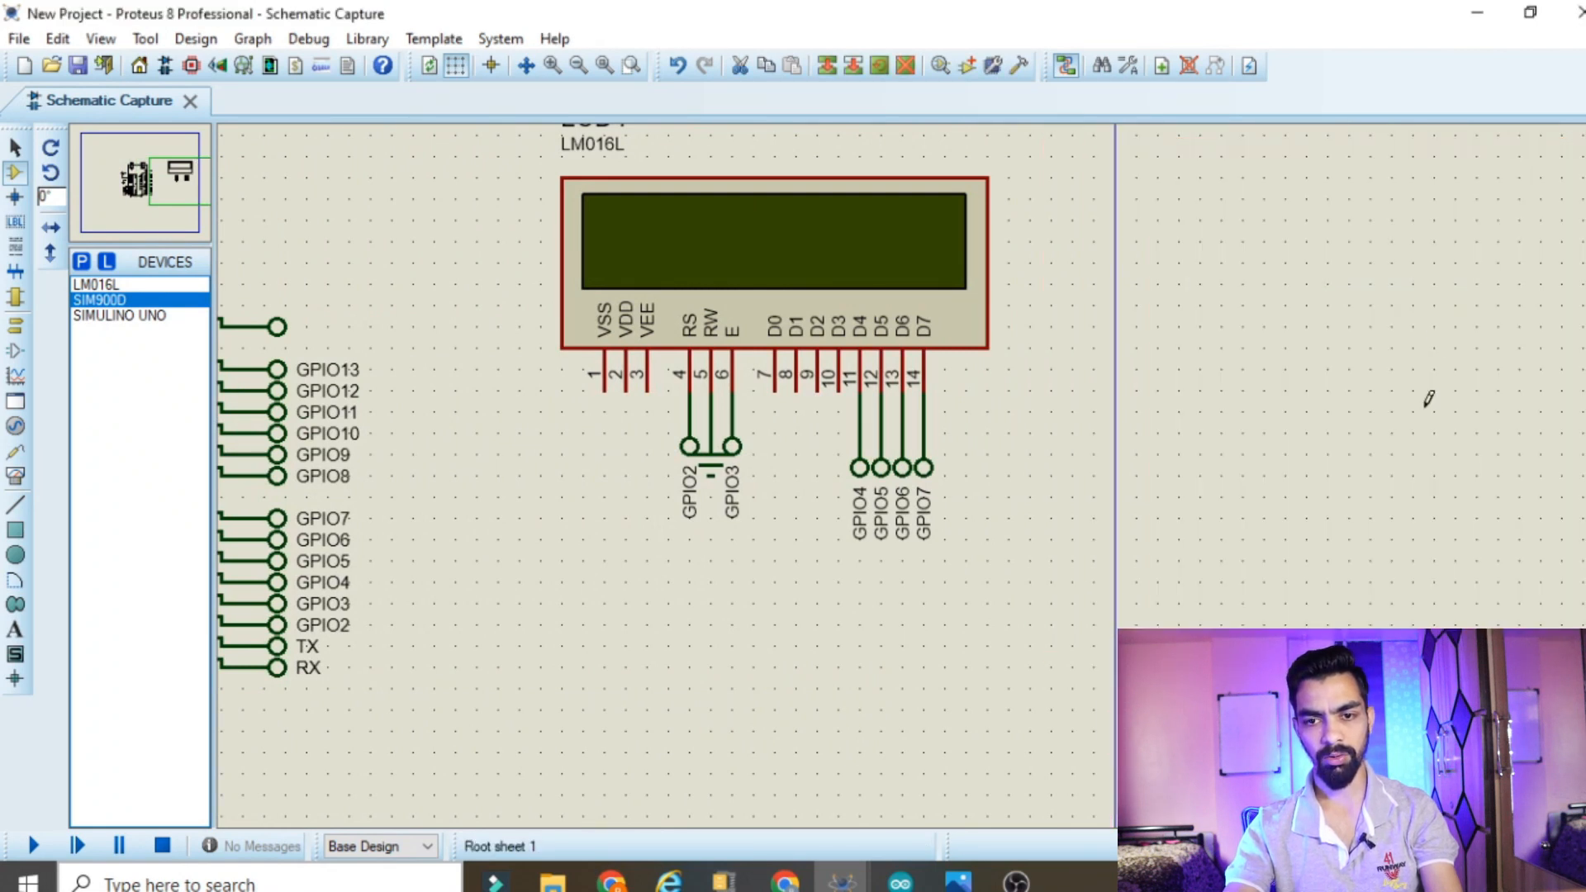
scroll(1051, 460, "down", 5)
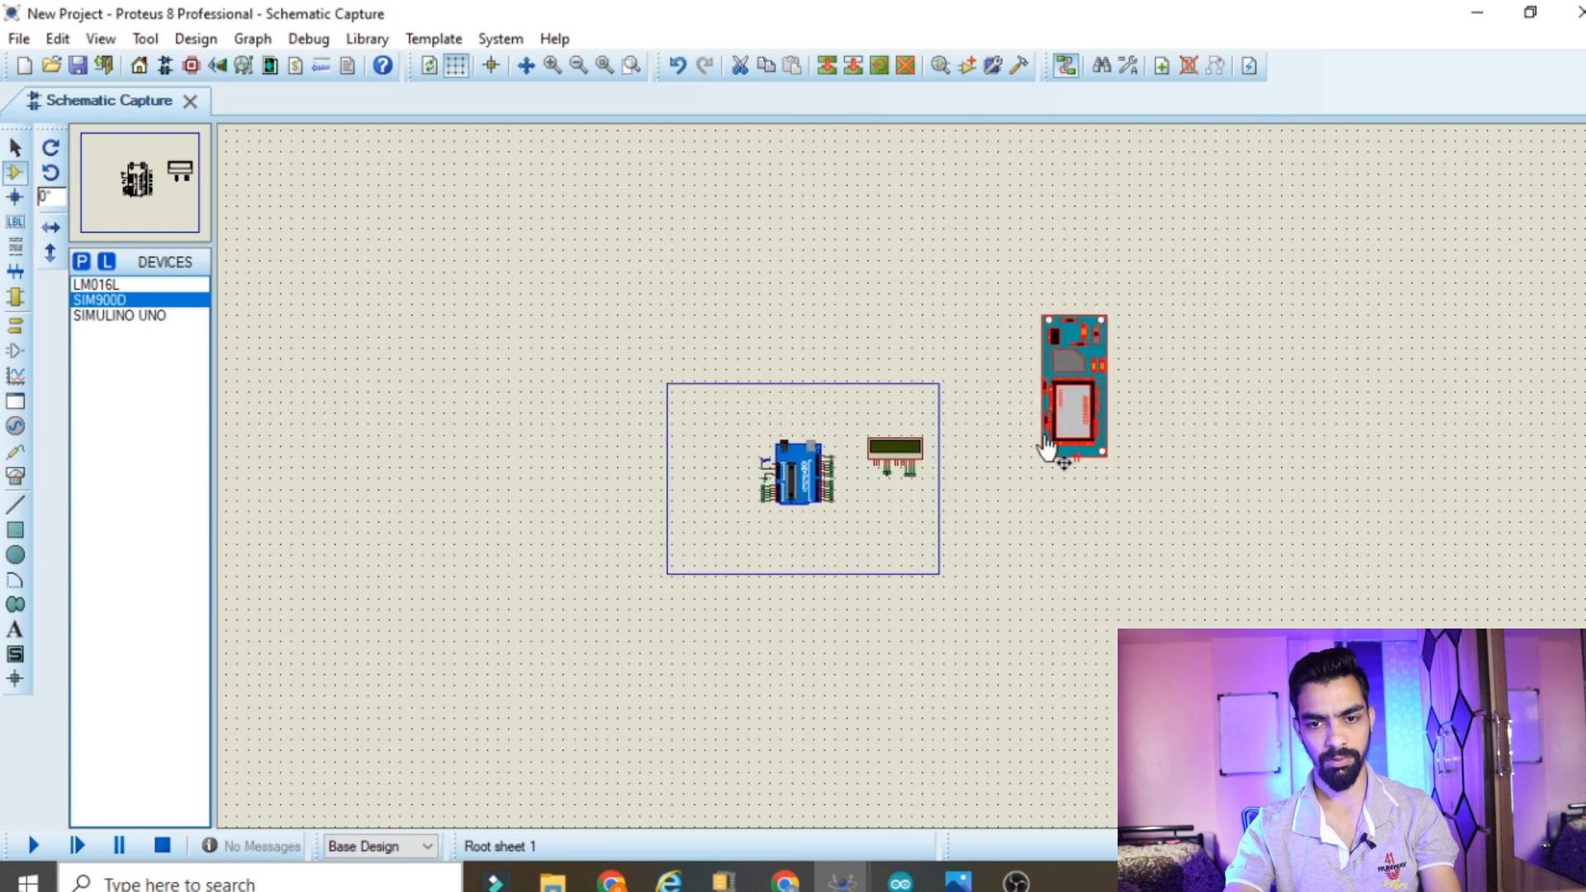
scroll(1048, 454, "up", 4)
left_click_drag(797, 216, 1159, 662)
left_click_drag(960, 435, 726, 642)
left_click(370, 790)
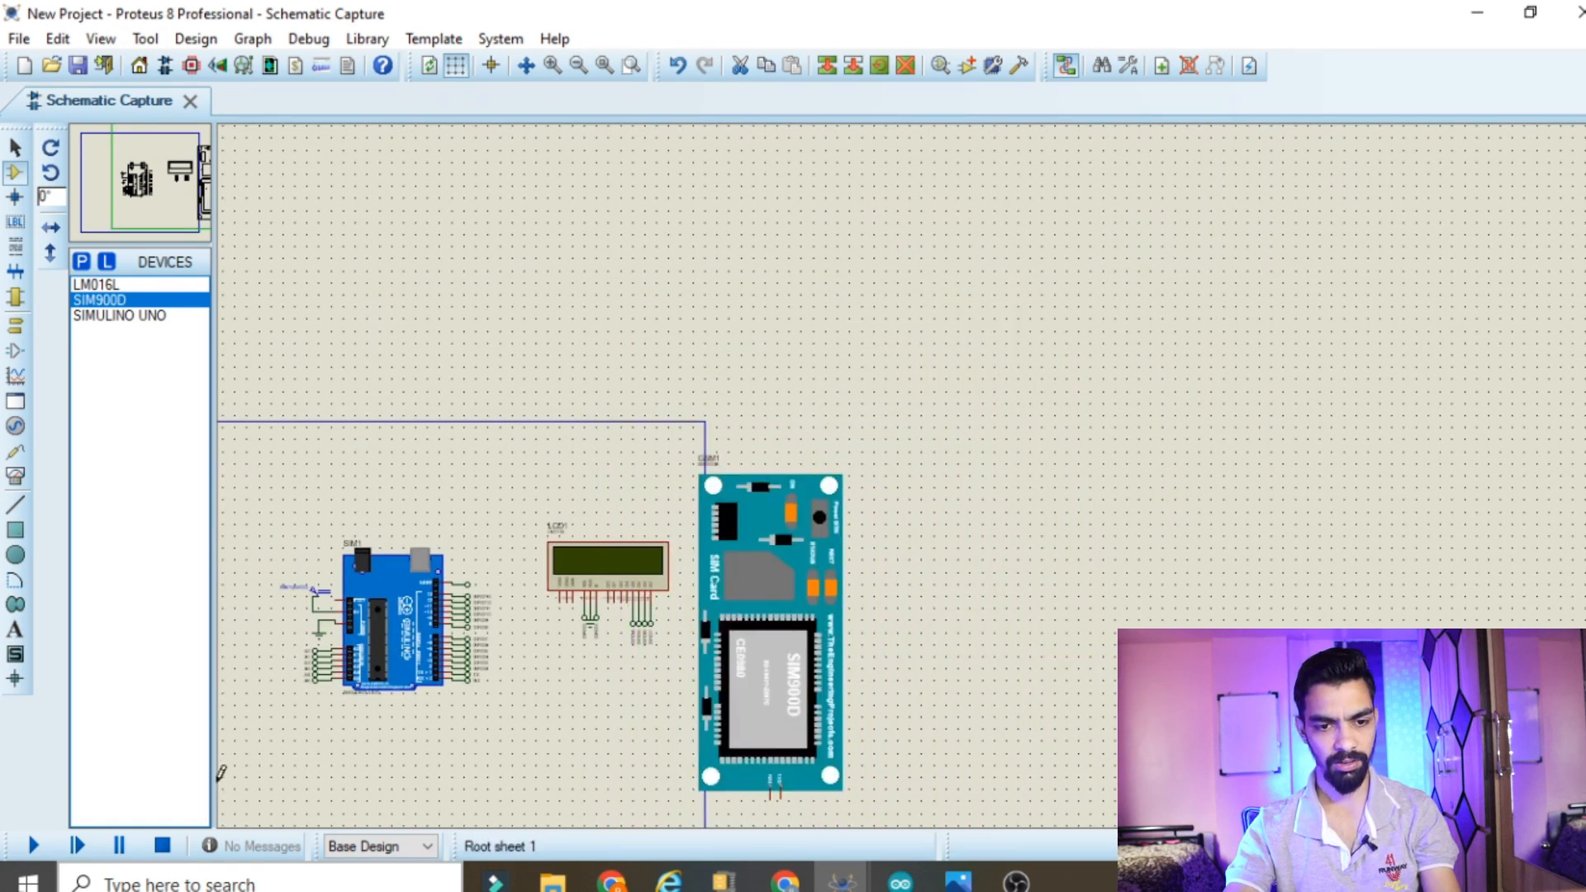
Place a default terminal below the SIM900D module and wire it to the module's RXD pin
scroll(913, 478, "up", 2)
left_click_drag(1464, 208, 1462, 138)
left_click_drag(372, 756, 227, 755)
left_click_drag(1554, 733, 1554, 819)
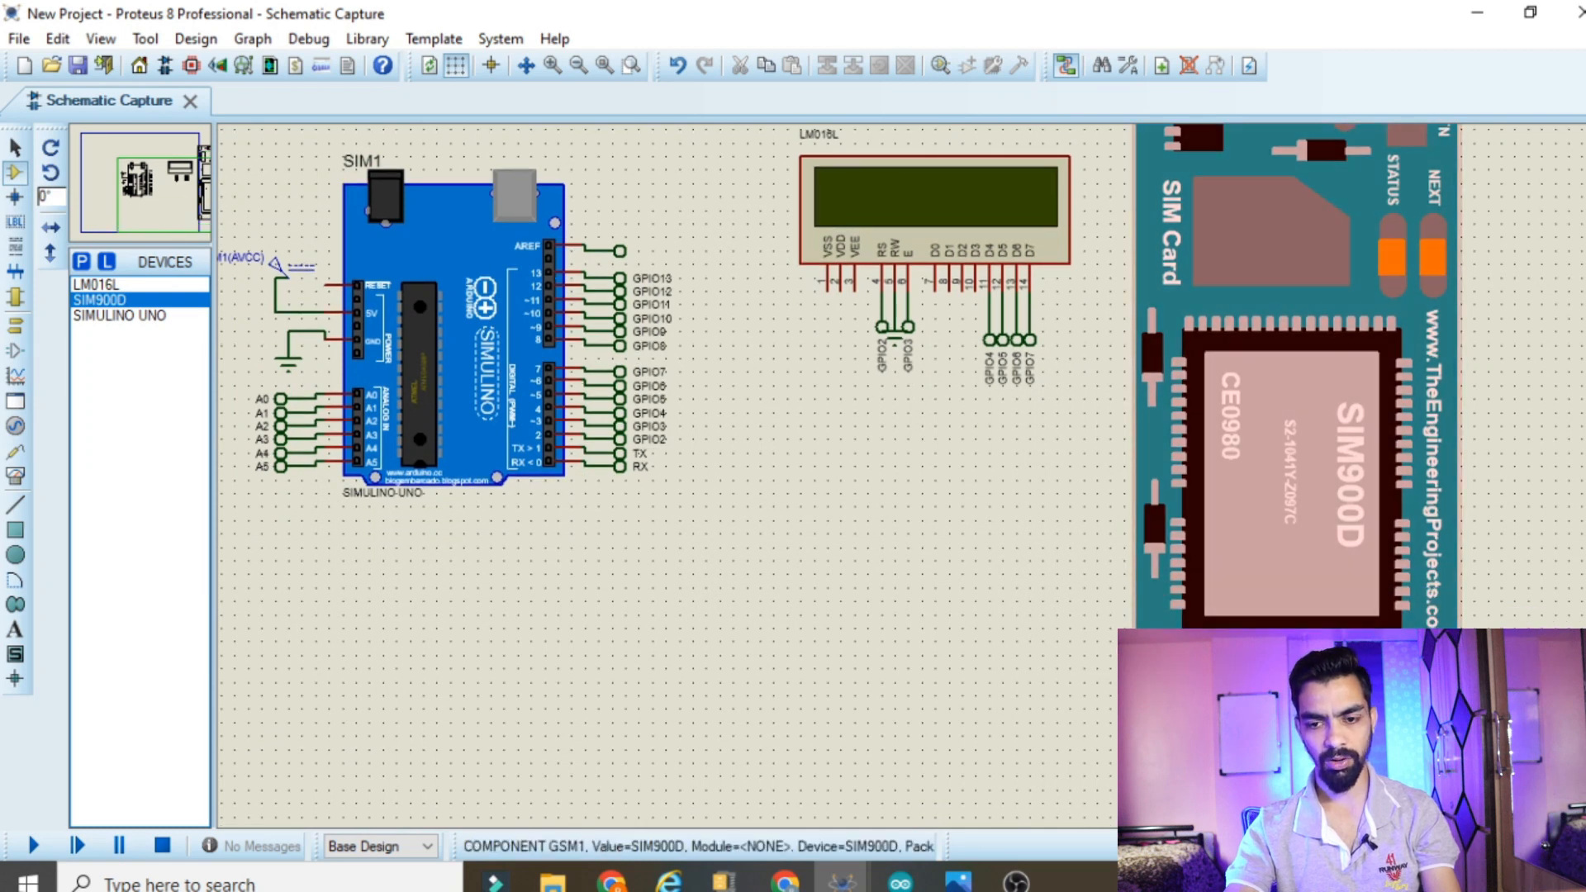
scroll(900, 378, "up", 2)
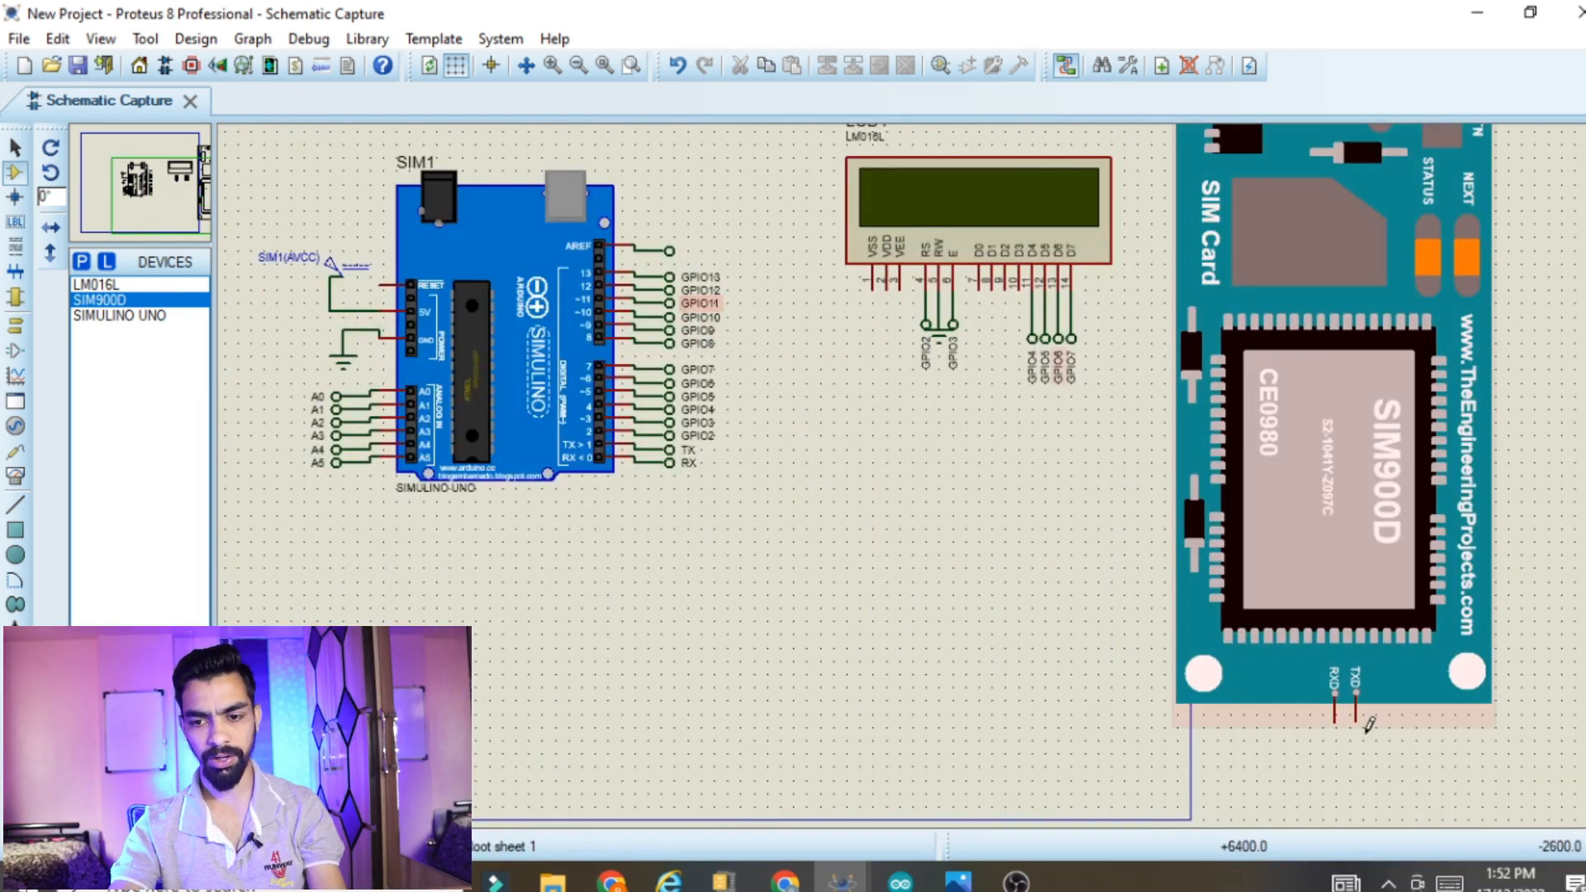
left_click(15, 325)
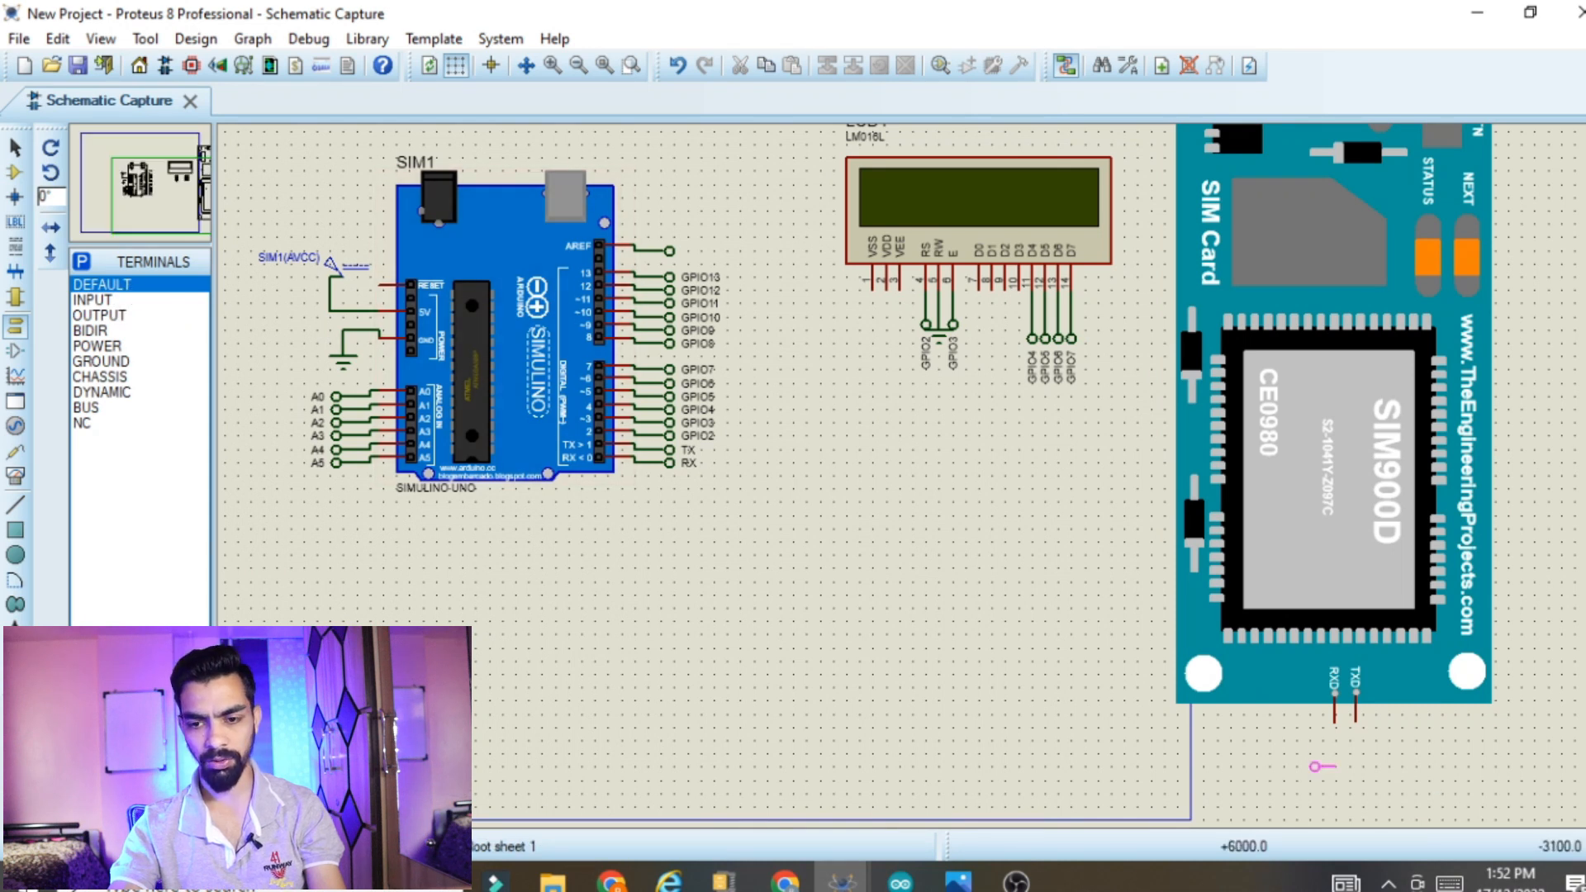
scroll(1319, 739, "up", 3)
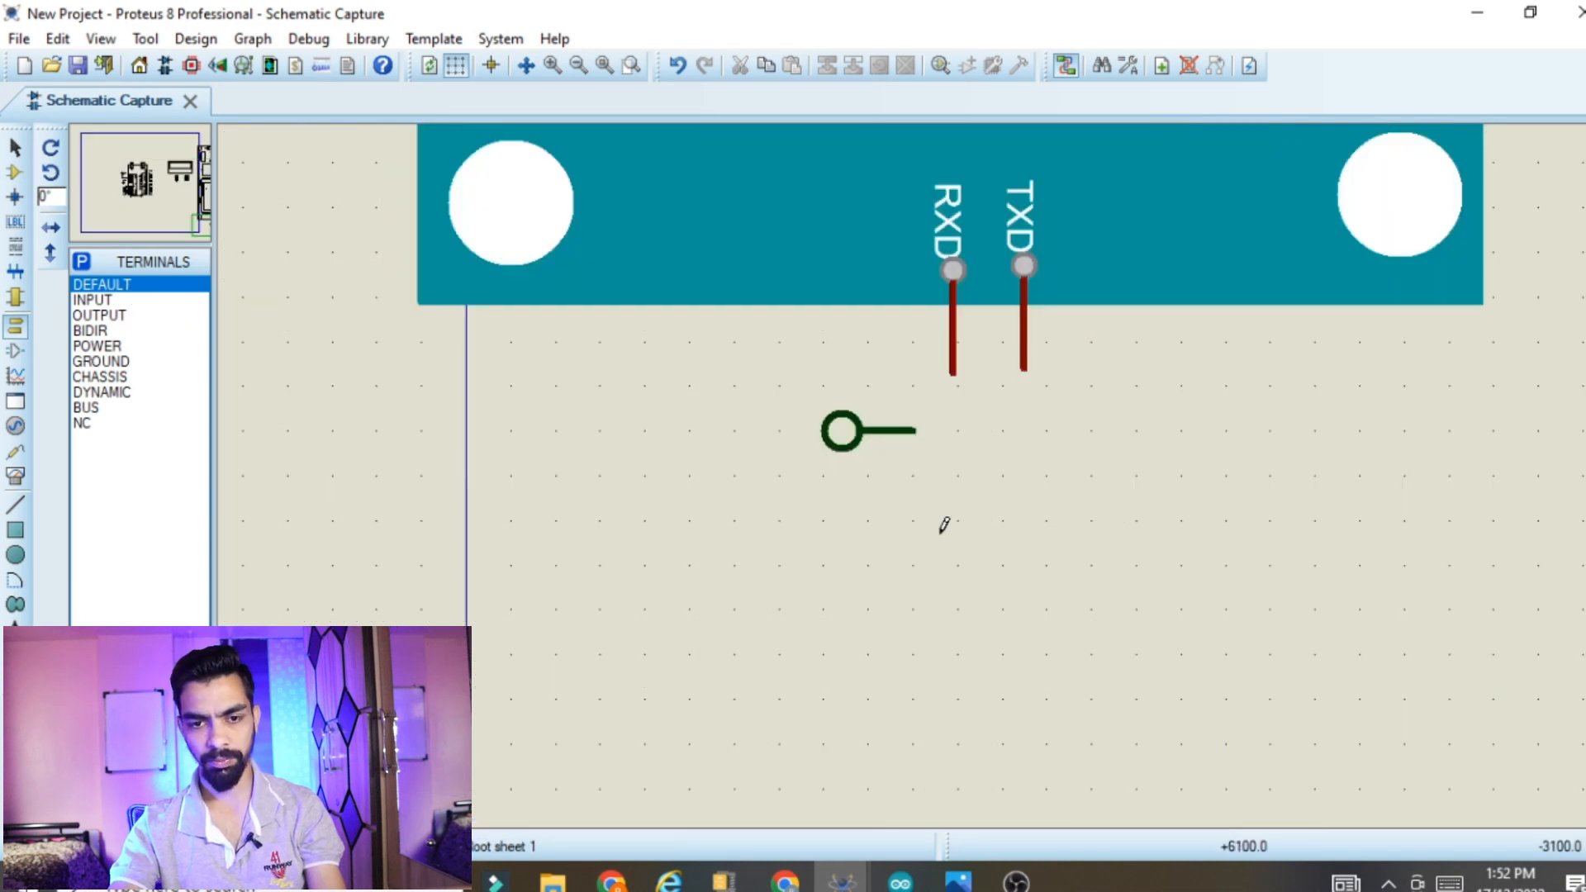
left_click(953, 373)
left_click(914, 429)
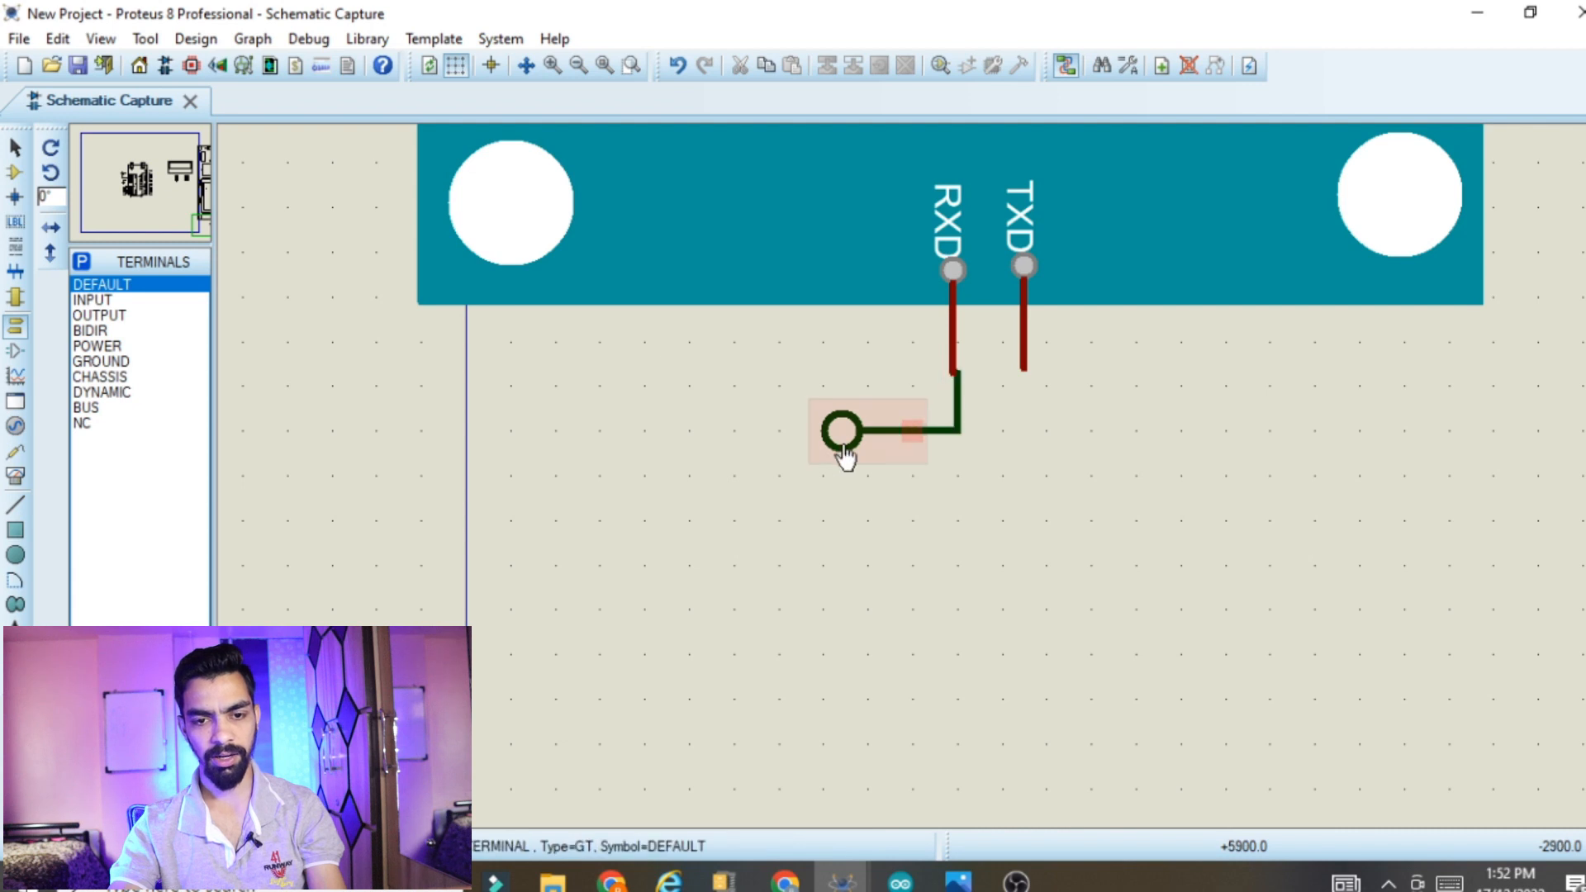
Label the terminal on the SIM900D's RXD pin as GPIO11
double_click(841, 444)
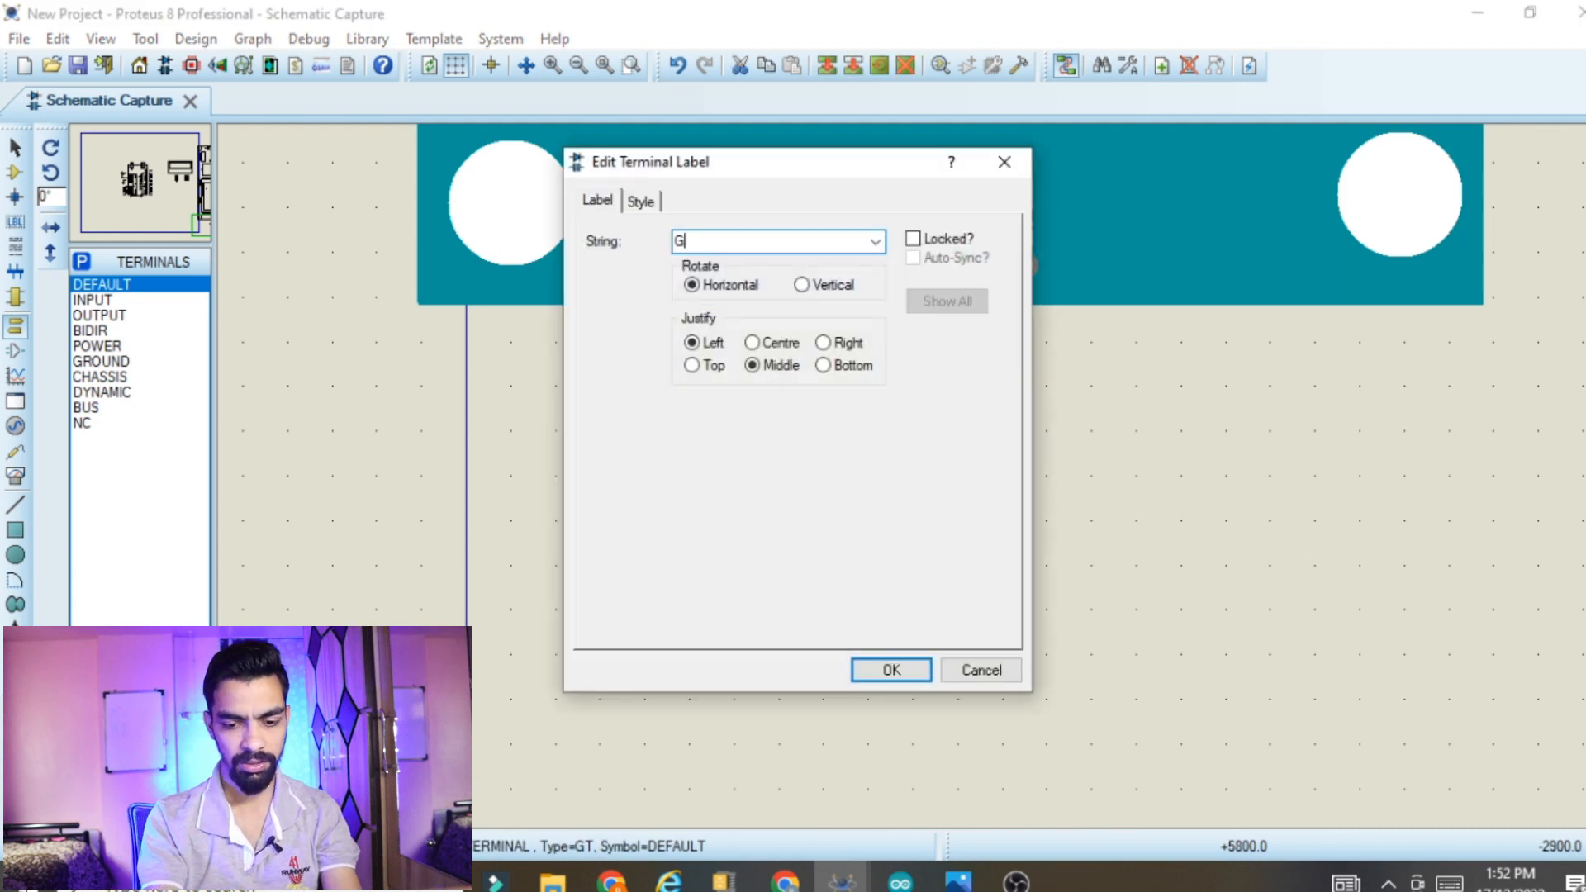
type("GP")
key("BackSpace")
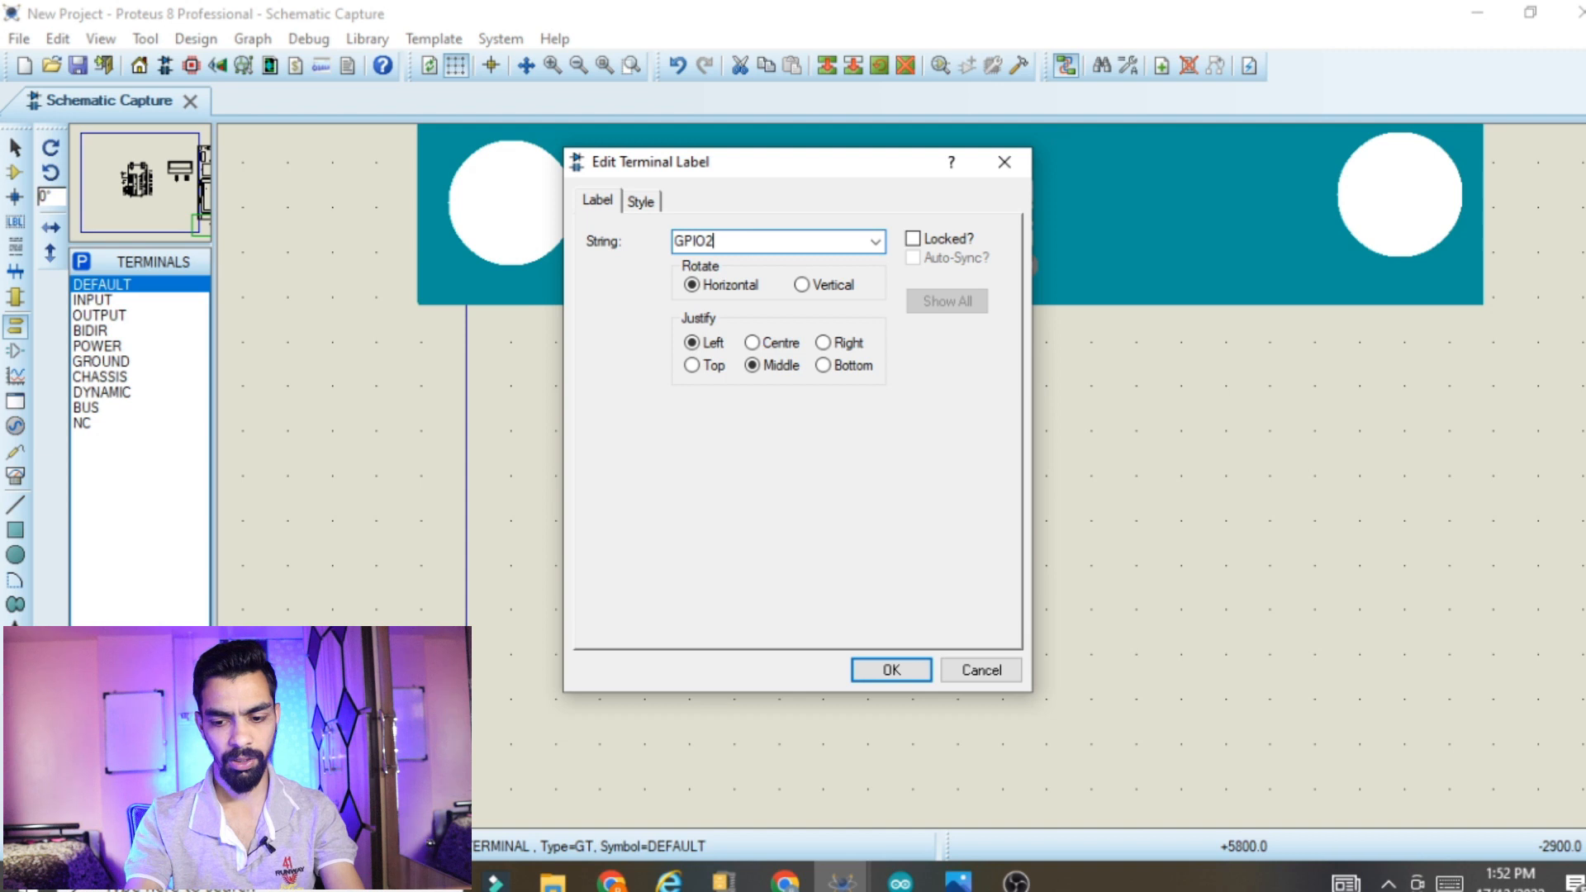
left_click(889, 667)
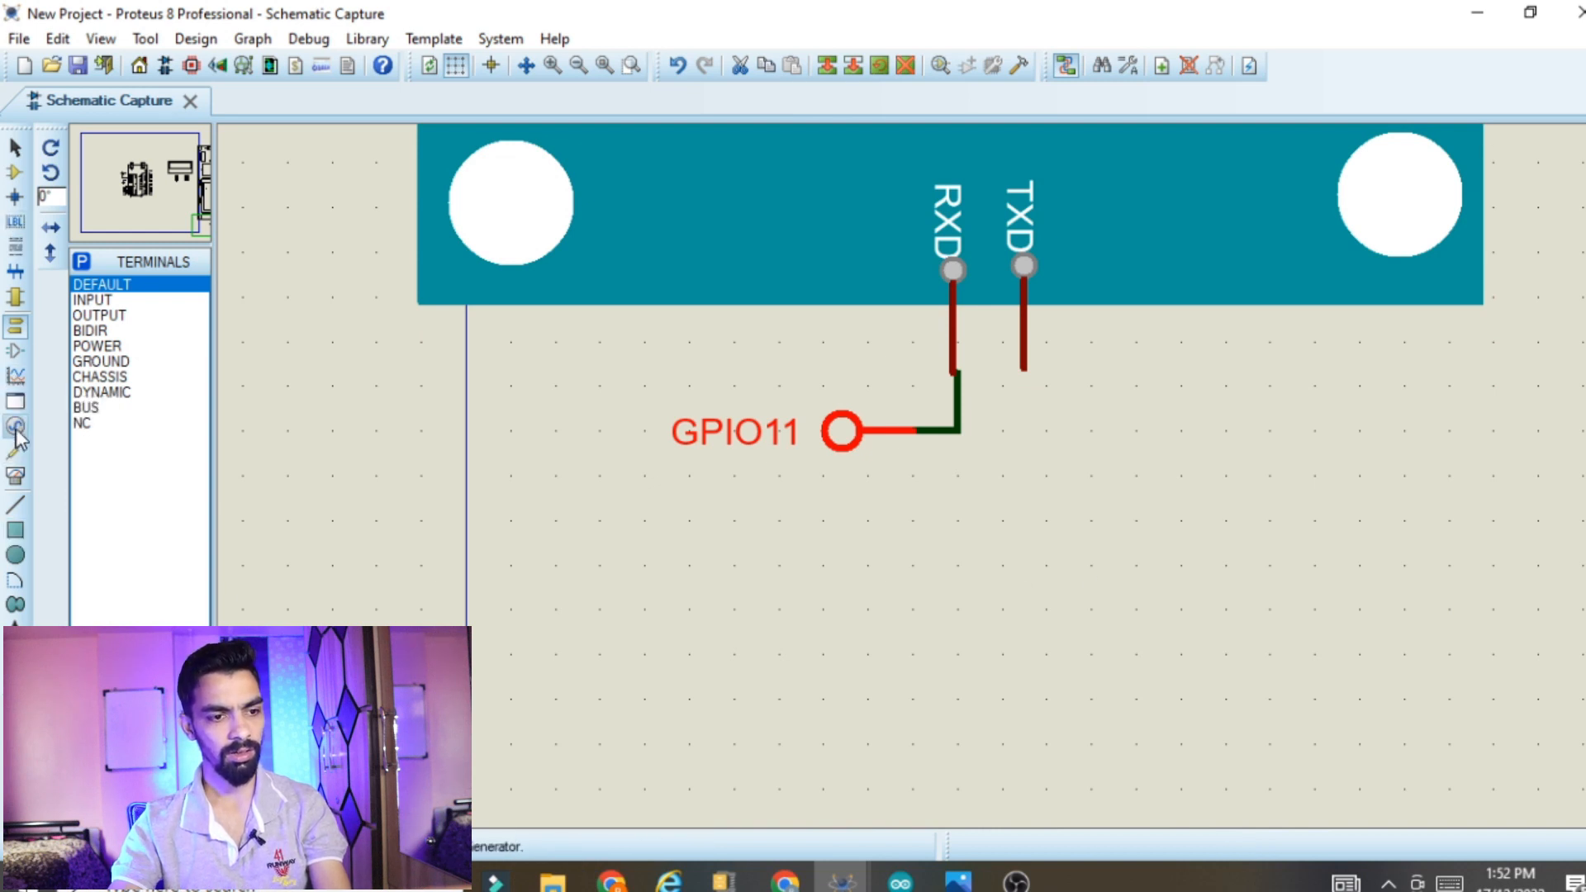
Place a virtual terminal instrument below the SIM900D module, beside its TXD pin
left_click(15, 479)
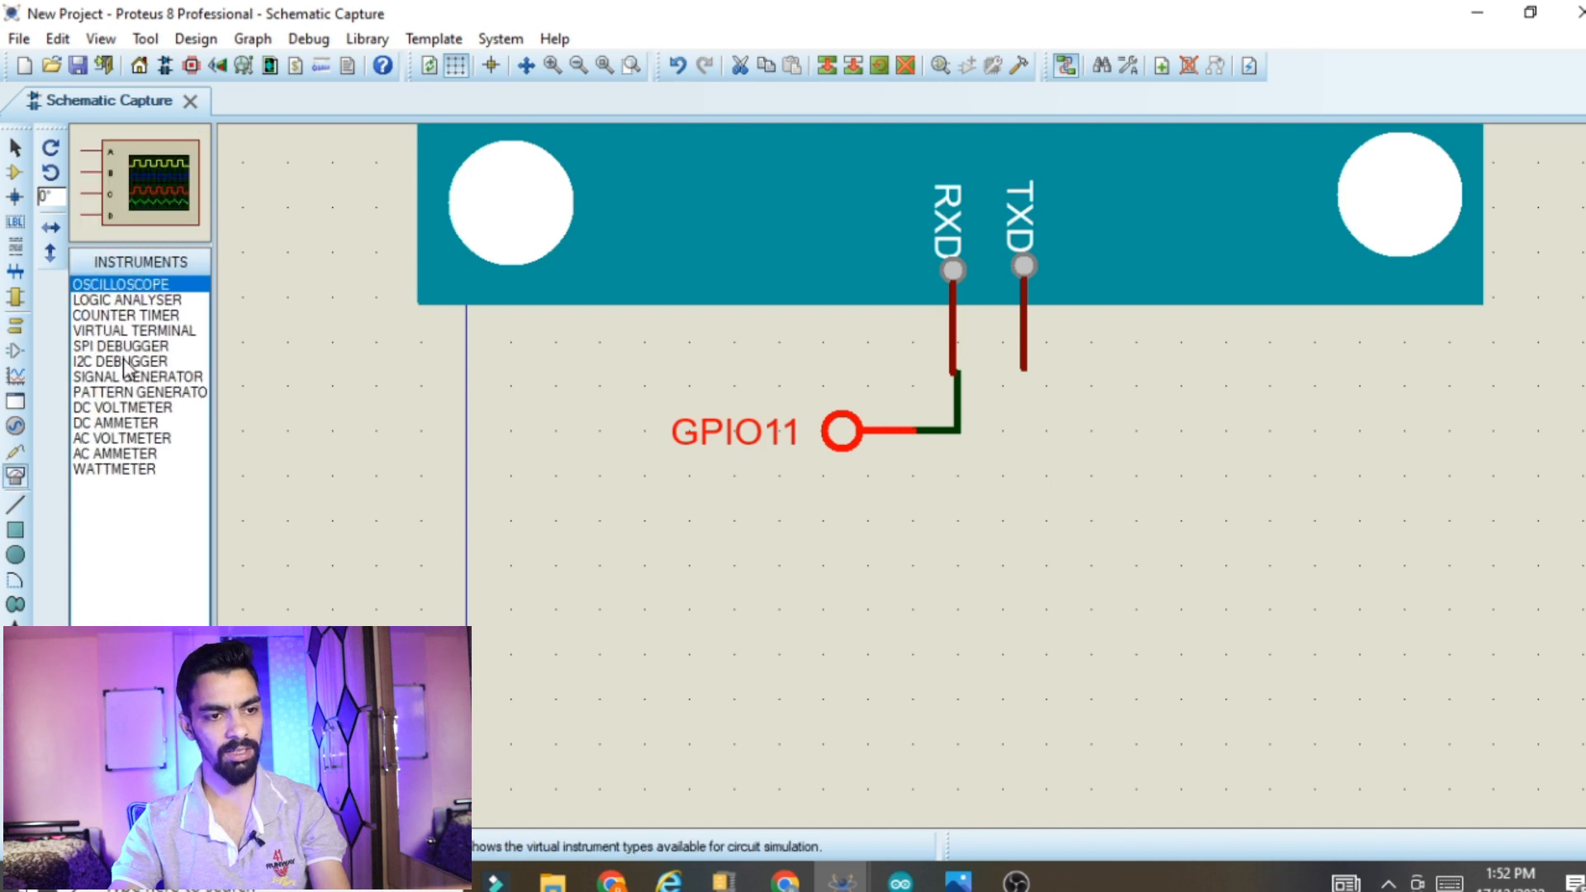
left_click(120, 331)
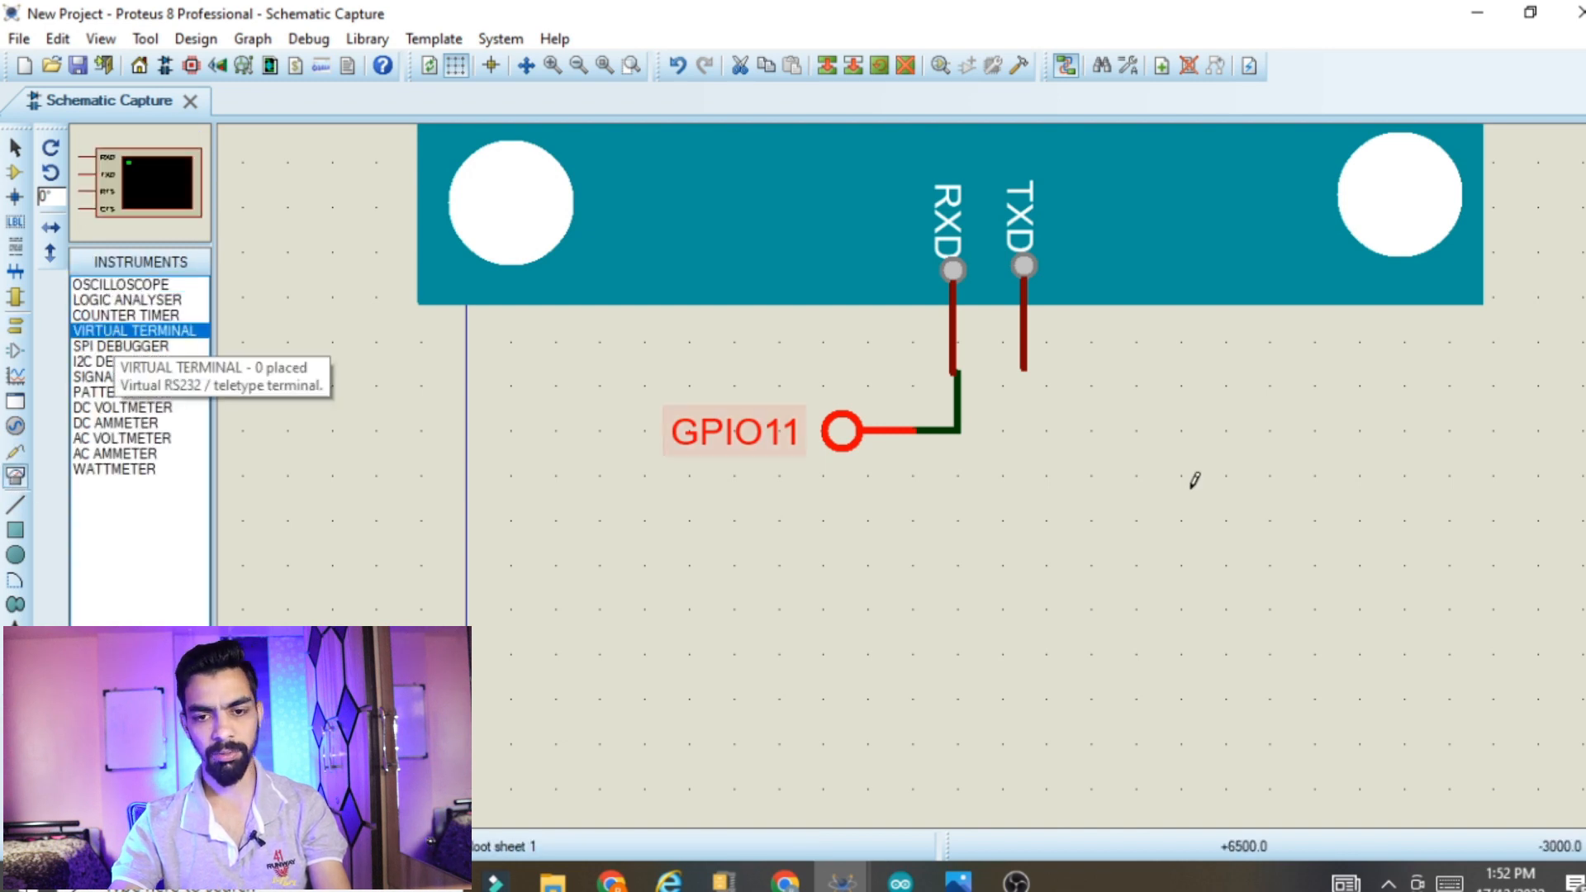
left_click(1205, 465)
left_click(1561, 561)
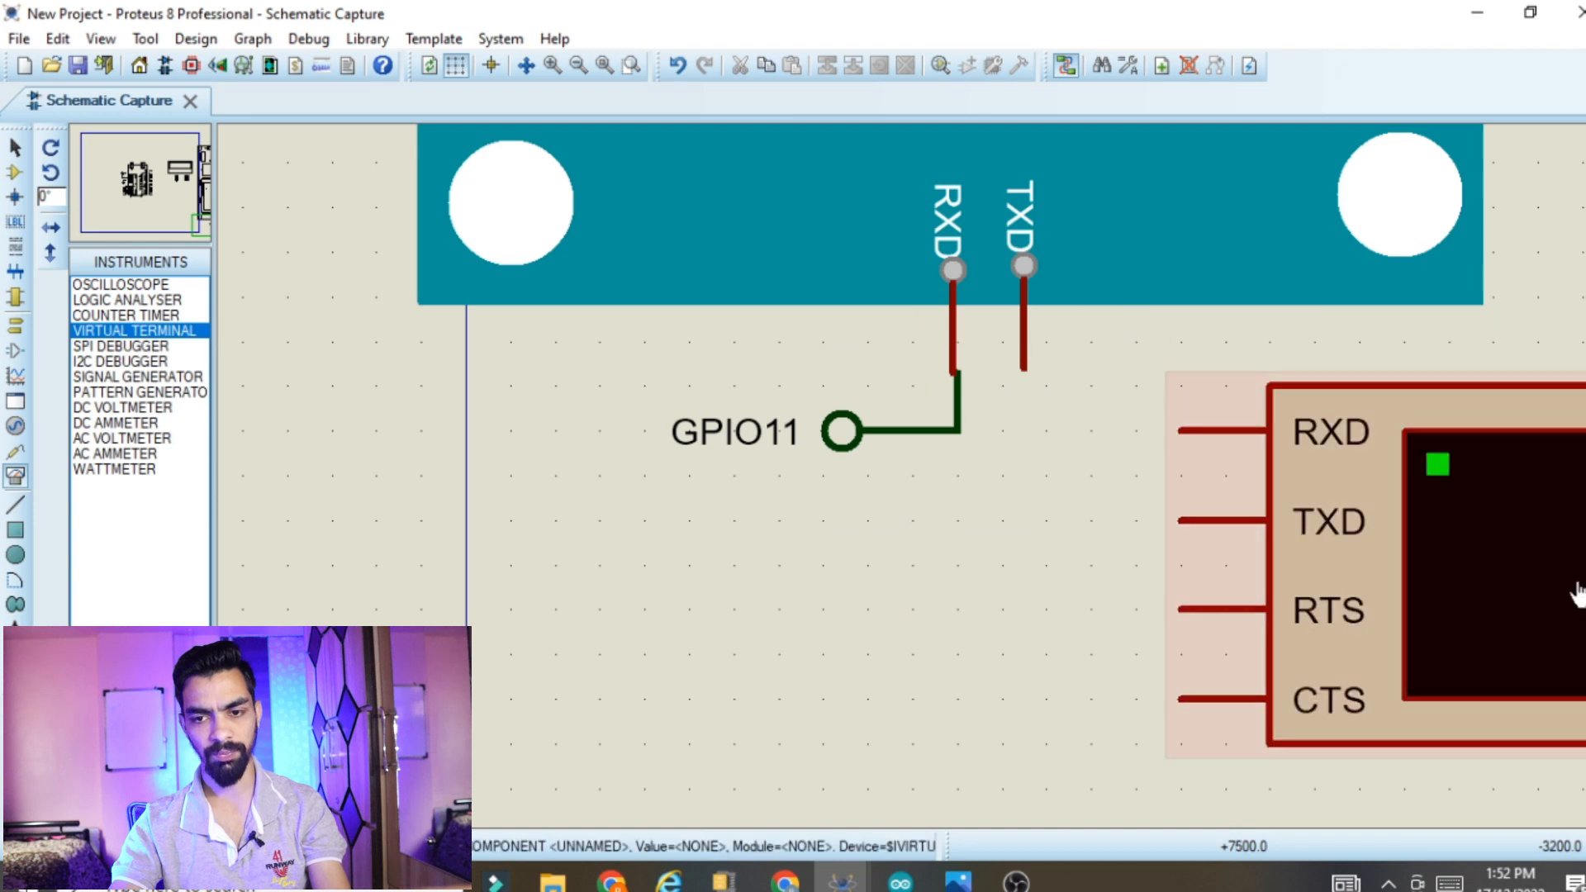
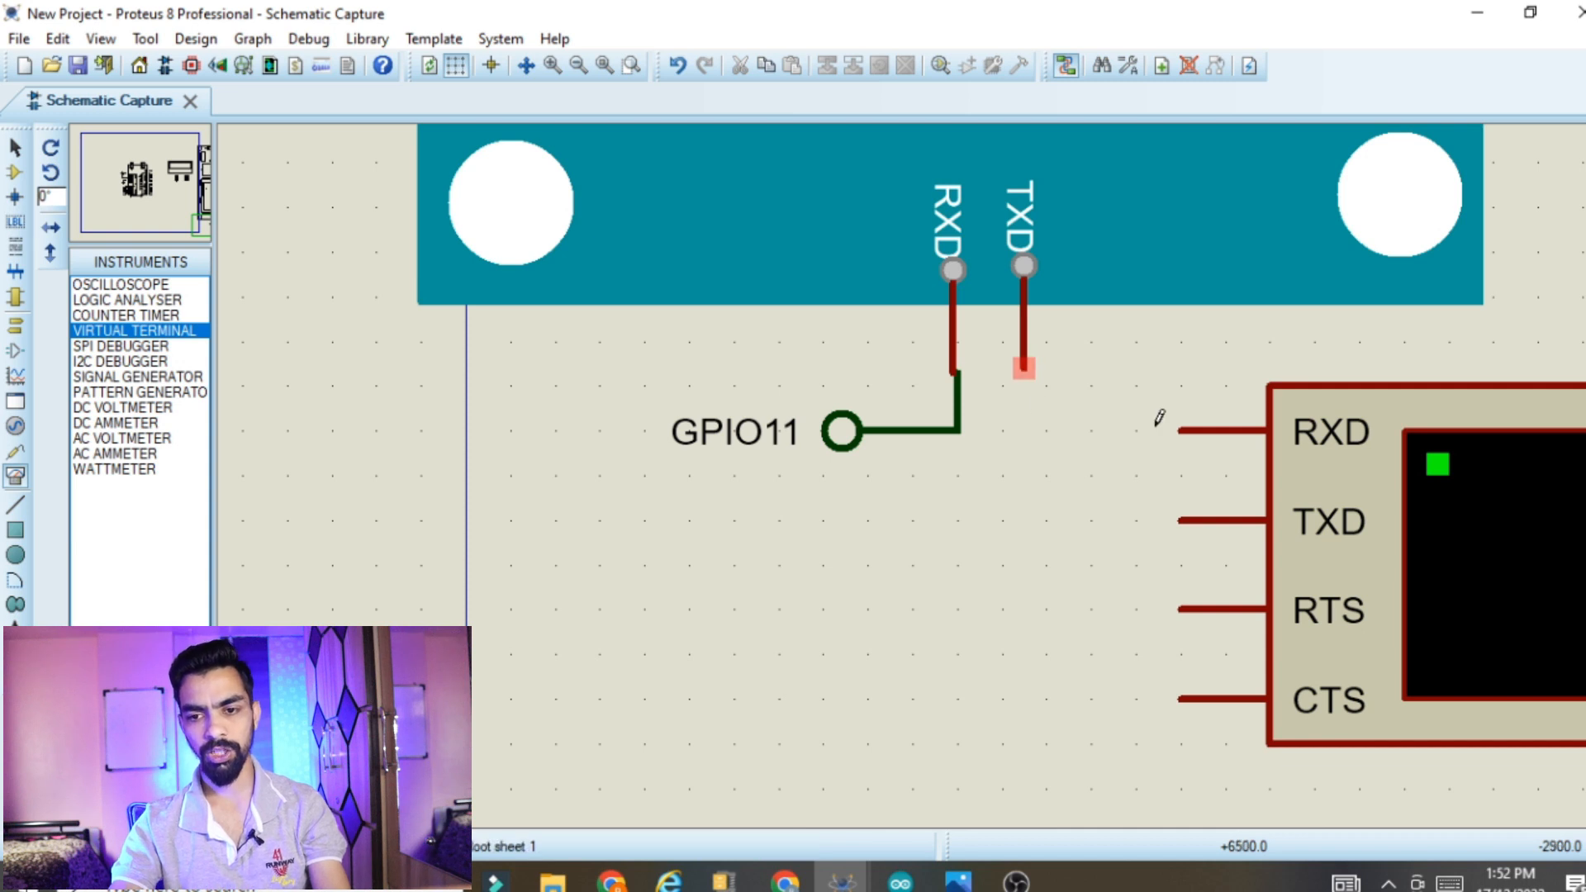
Wire the SIM900D's TXD pin to the virtual terminal's RXD pin
scroll(1100, 463, "down", 1)
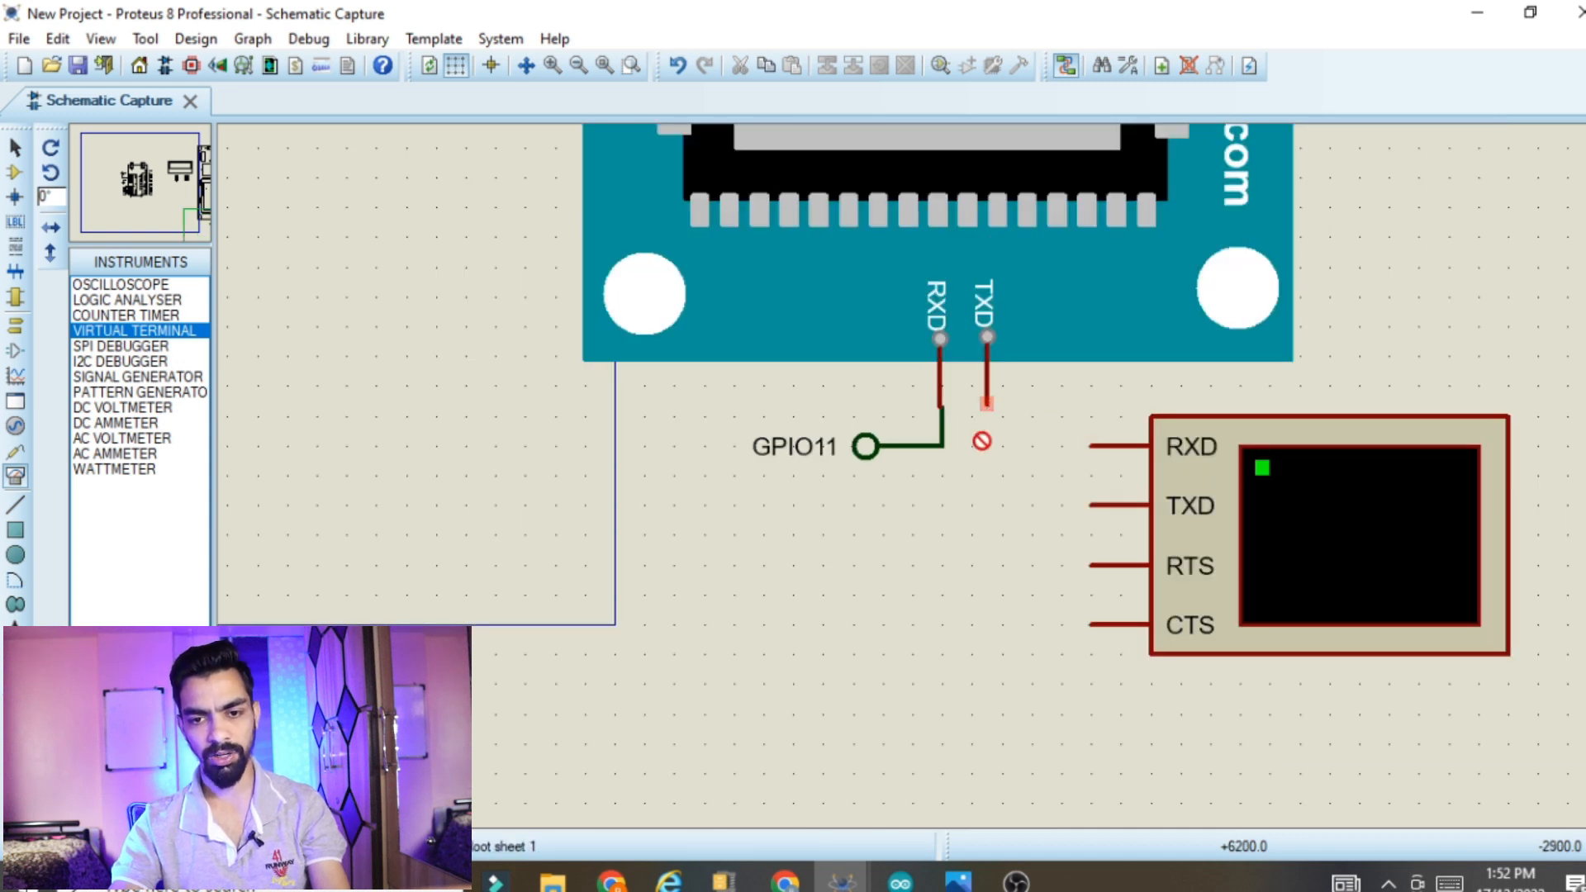
left_click(986, 403)
left_click(1090, 445)
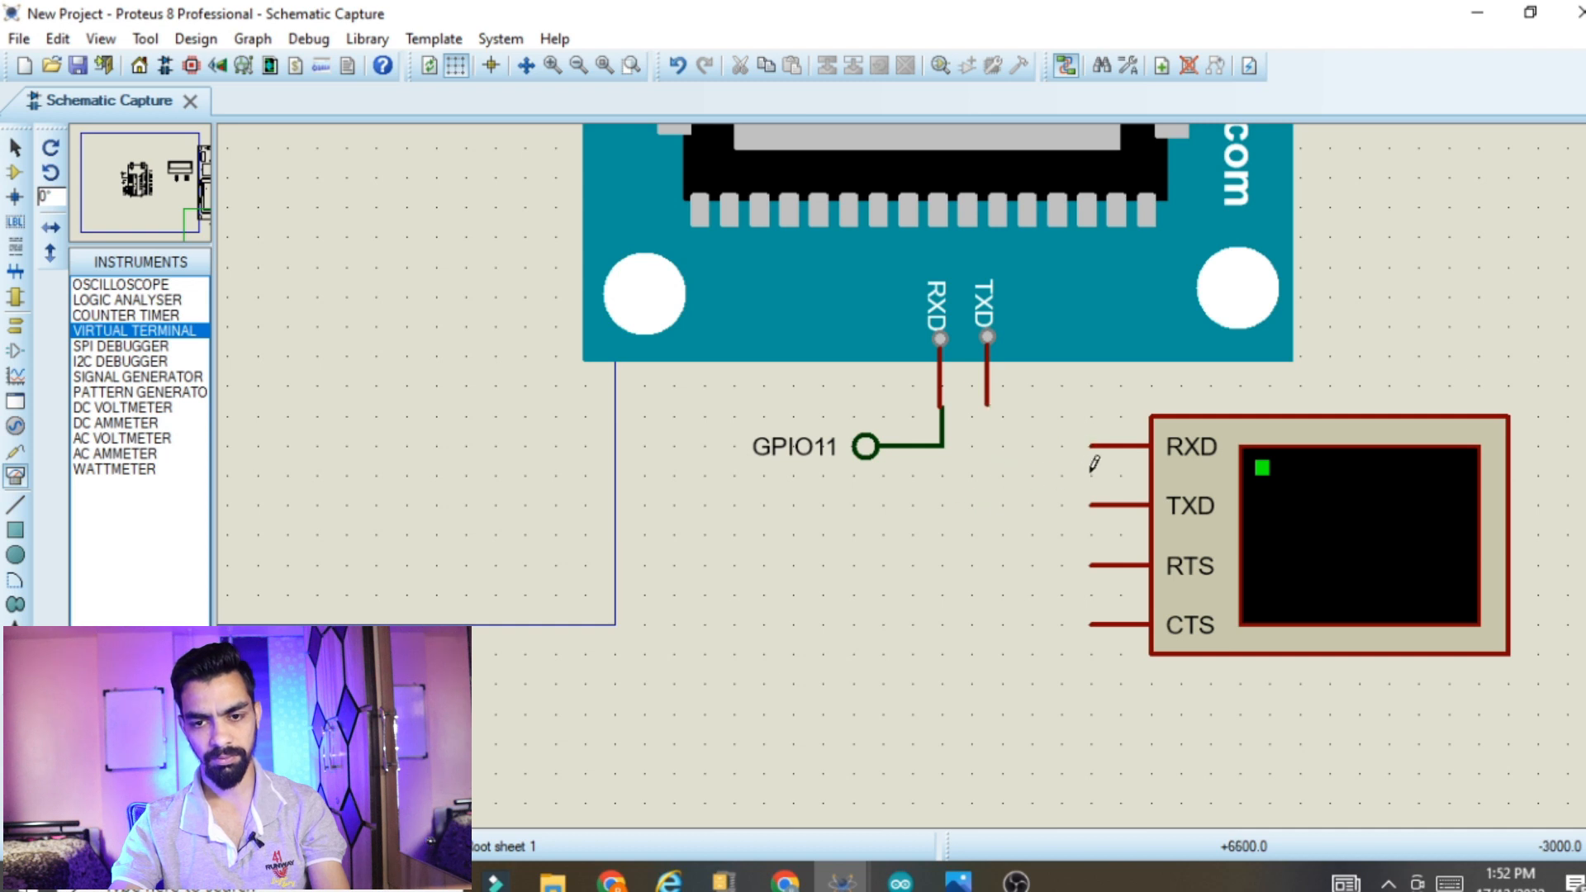
left_click(1090, 446)
left_click(986, 405)
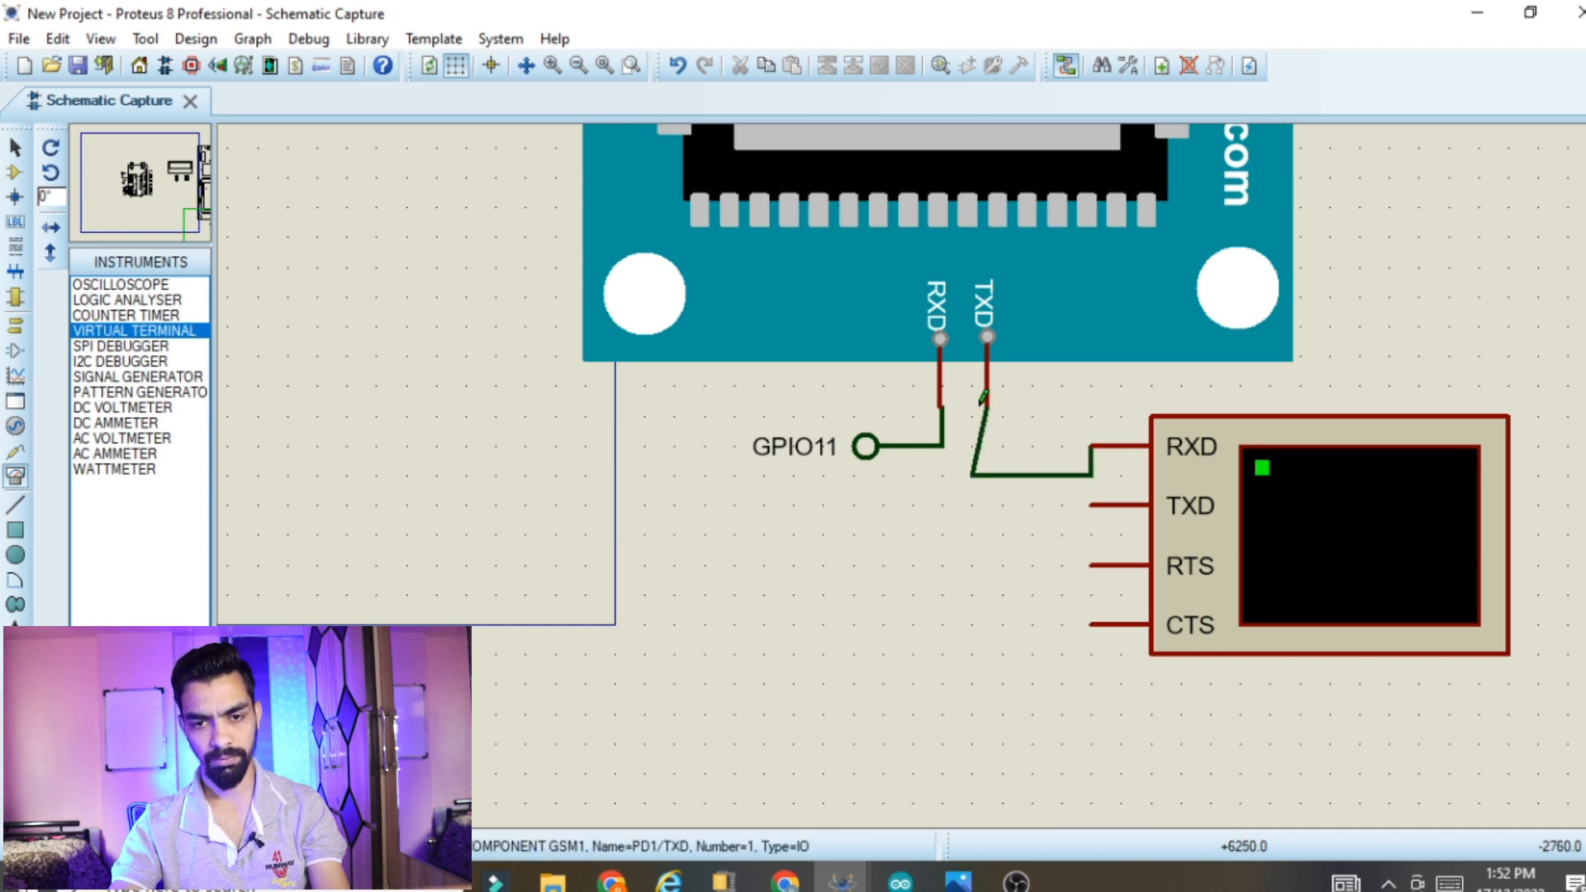
Check the baud rate in the virtual terminal's component properties
double_click(1336, 553)
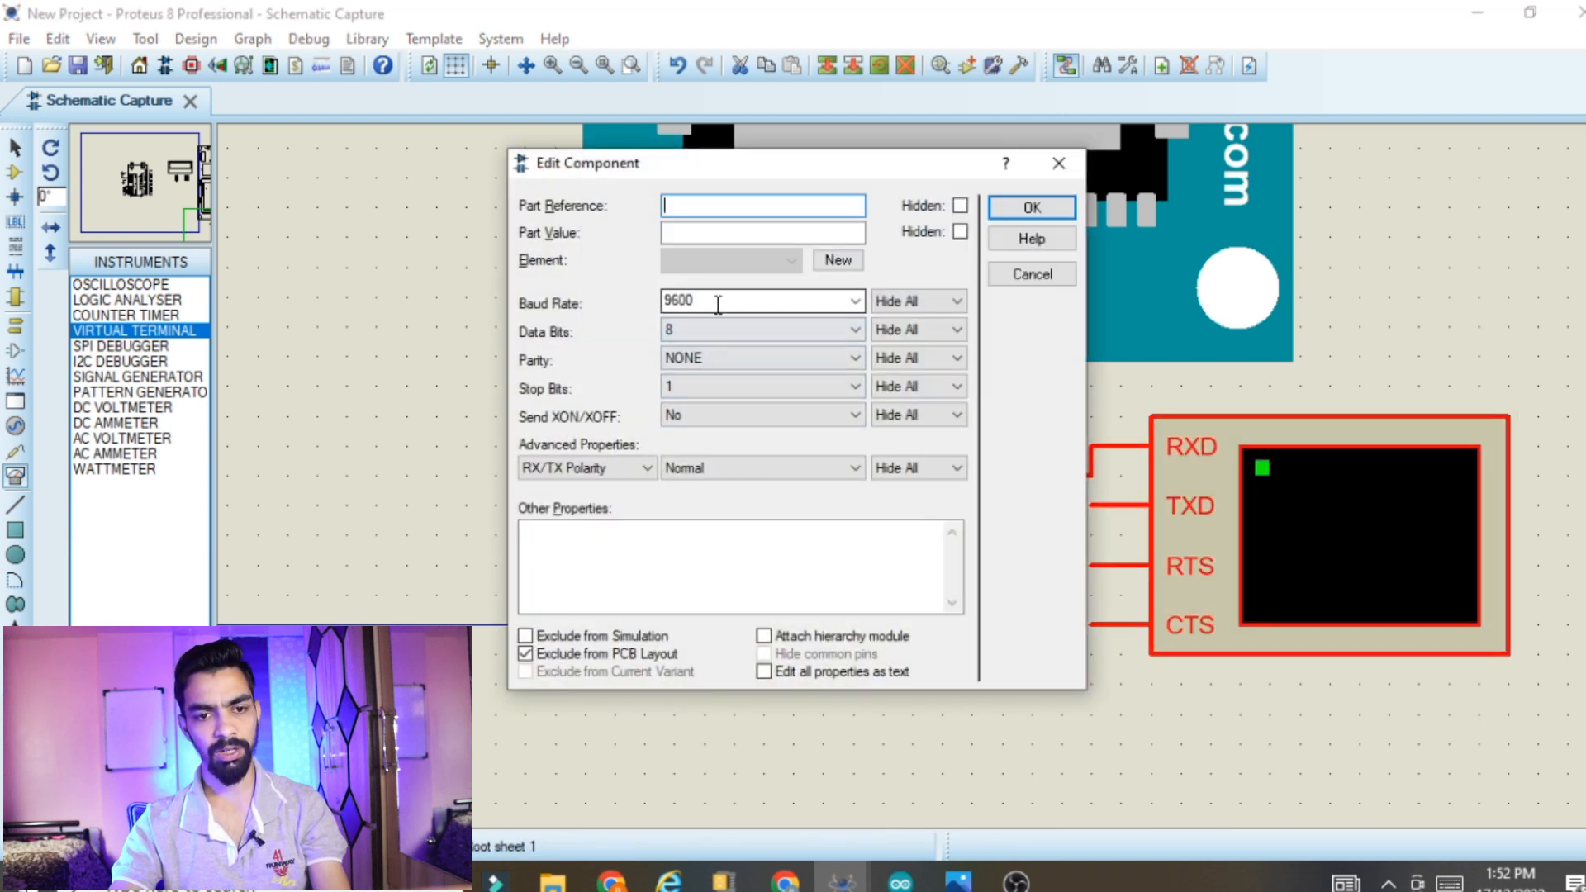
left_click(1029, 208)
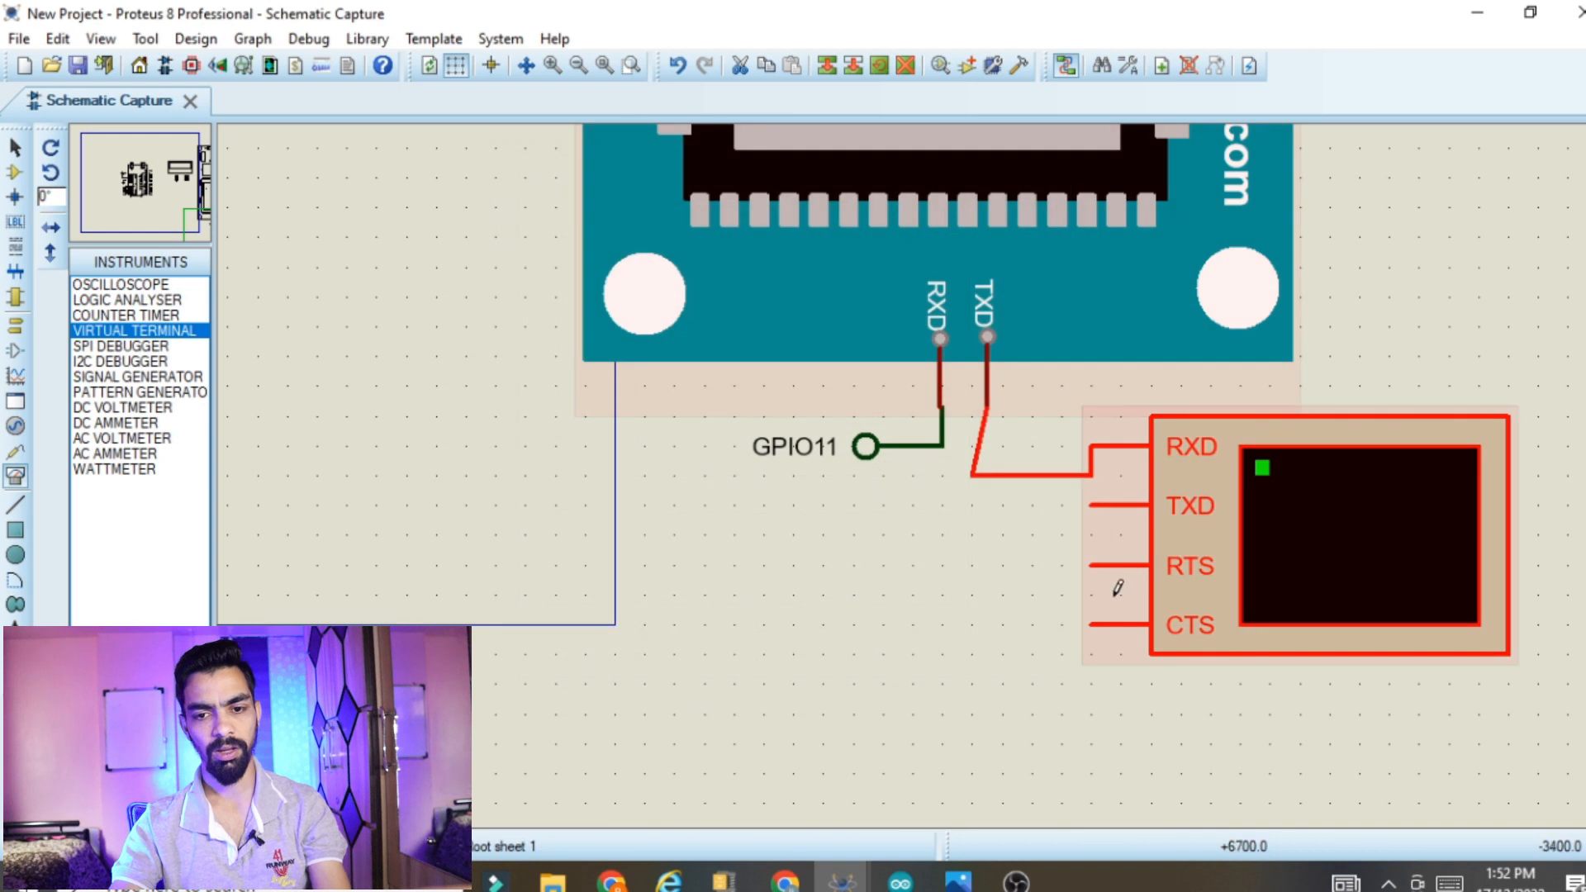
scroll(935, 446, "down", 2)
scroll(936, 427, "down", 3)
scroll(915, 489, "up", 3)
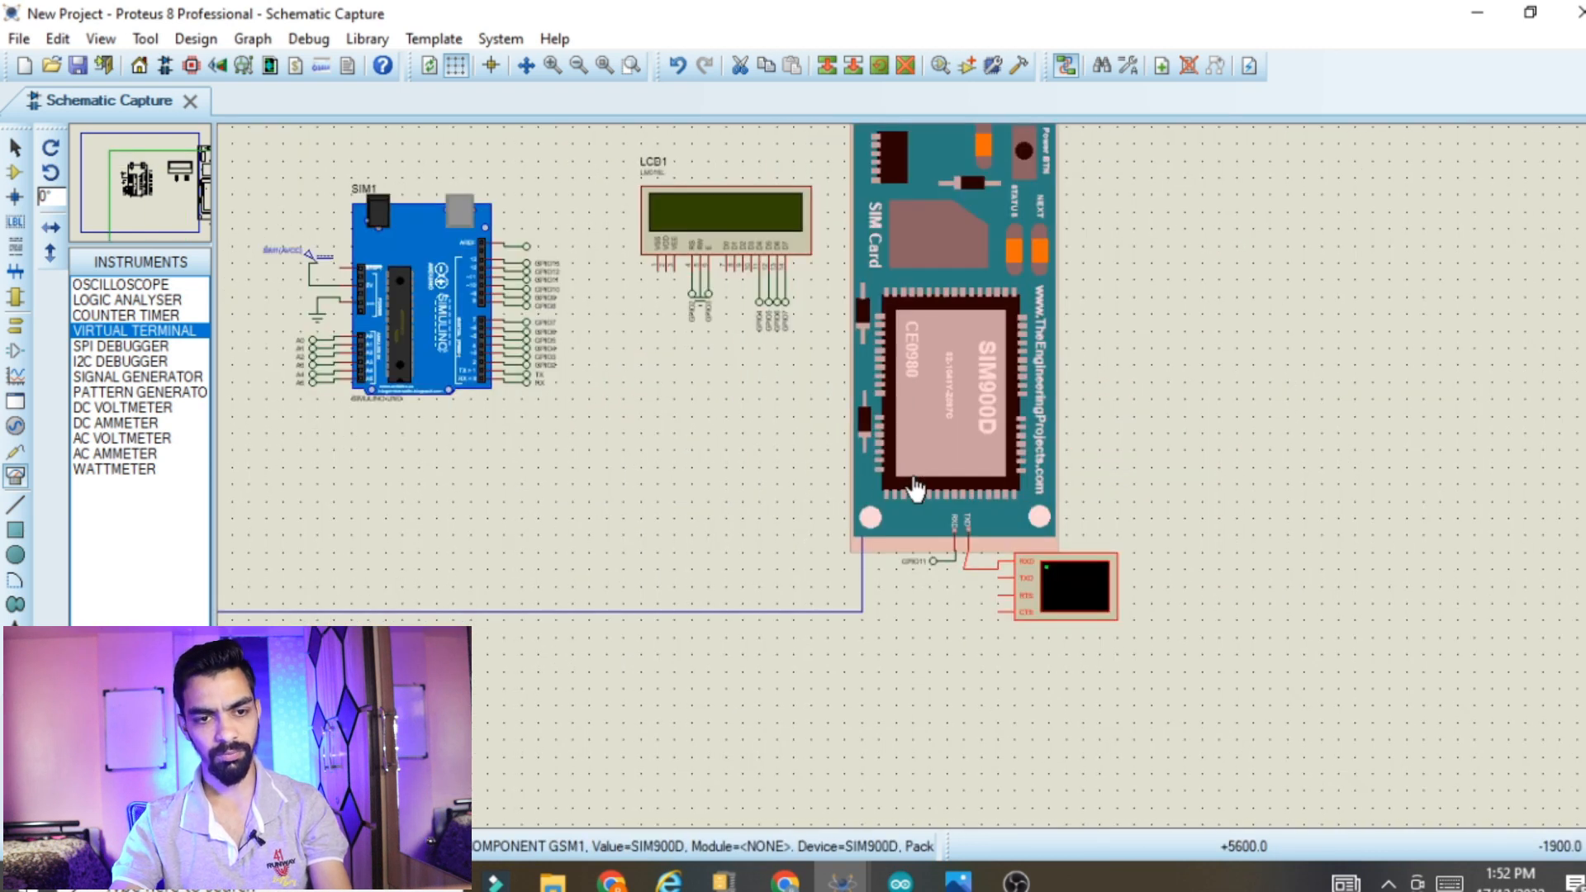
left_click_drag(1451, 232, 1438, 139)
left_click_drag(363, 720, 219, 722)
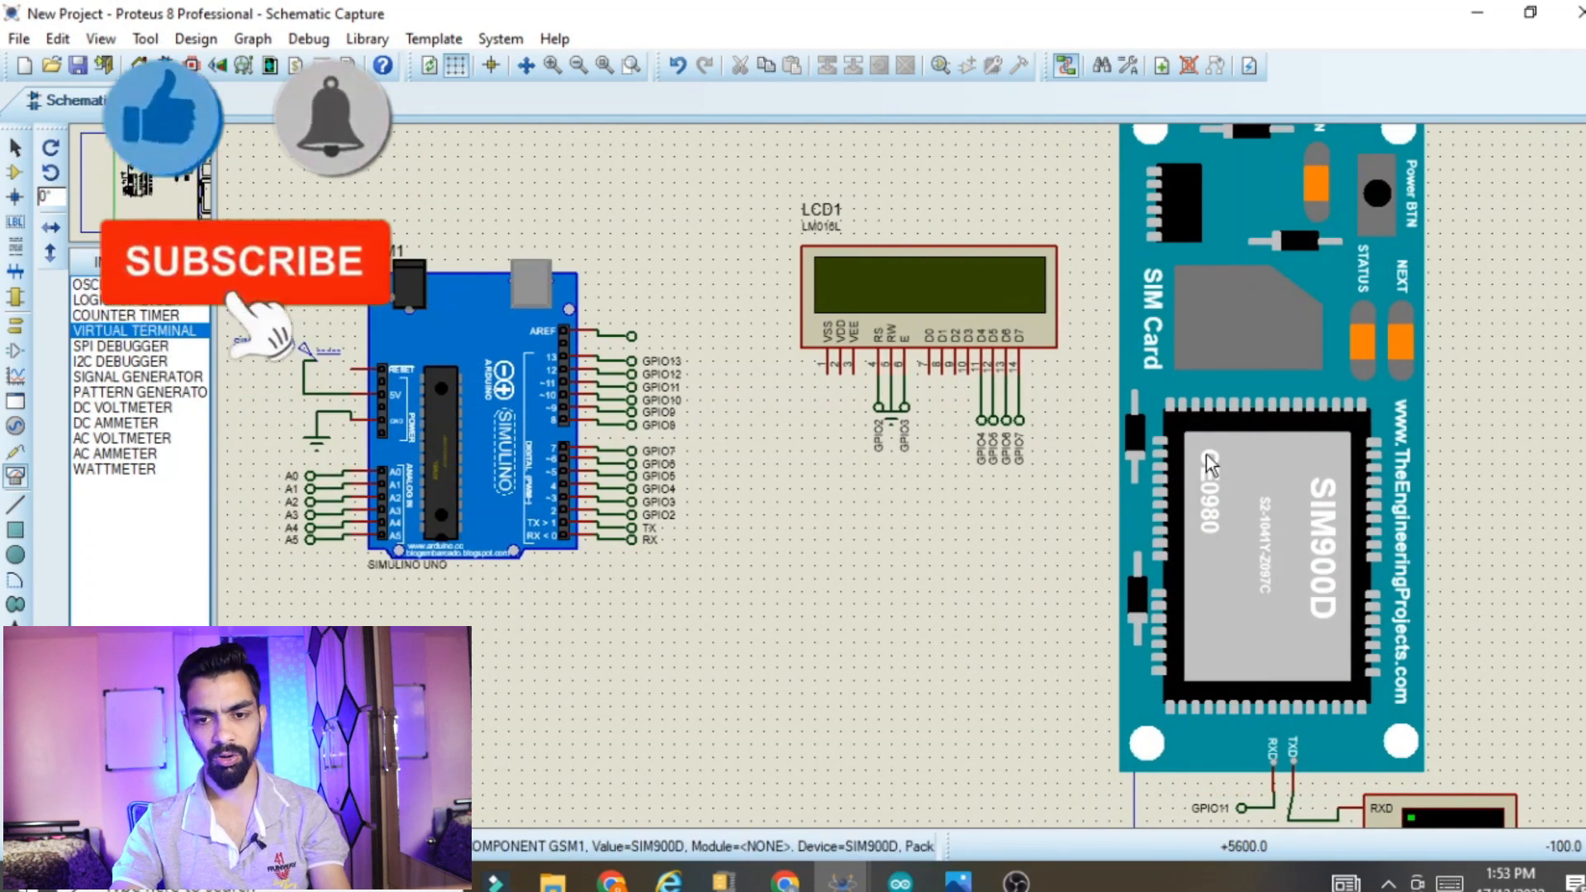
left_click(1209, 456)
left_click(842, 465)
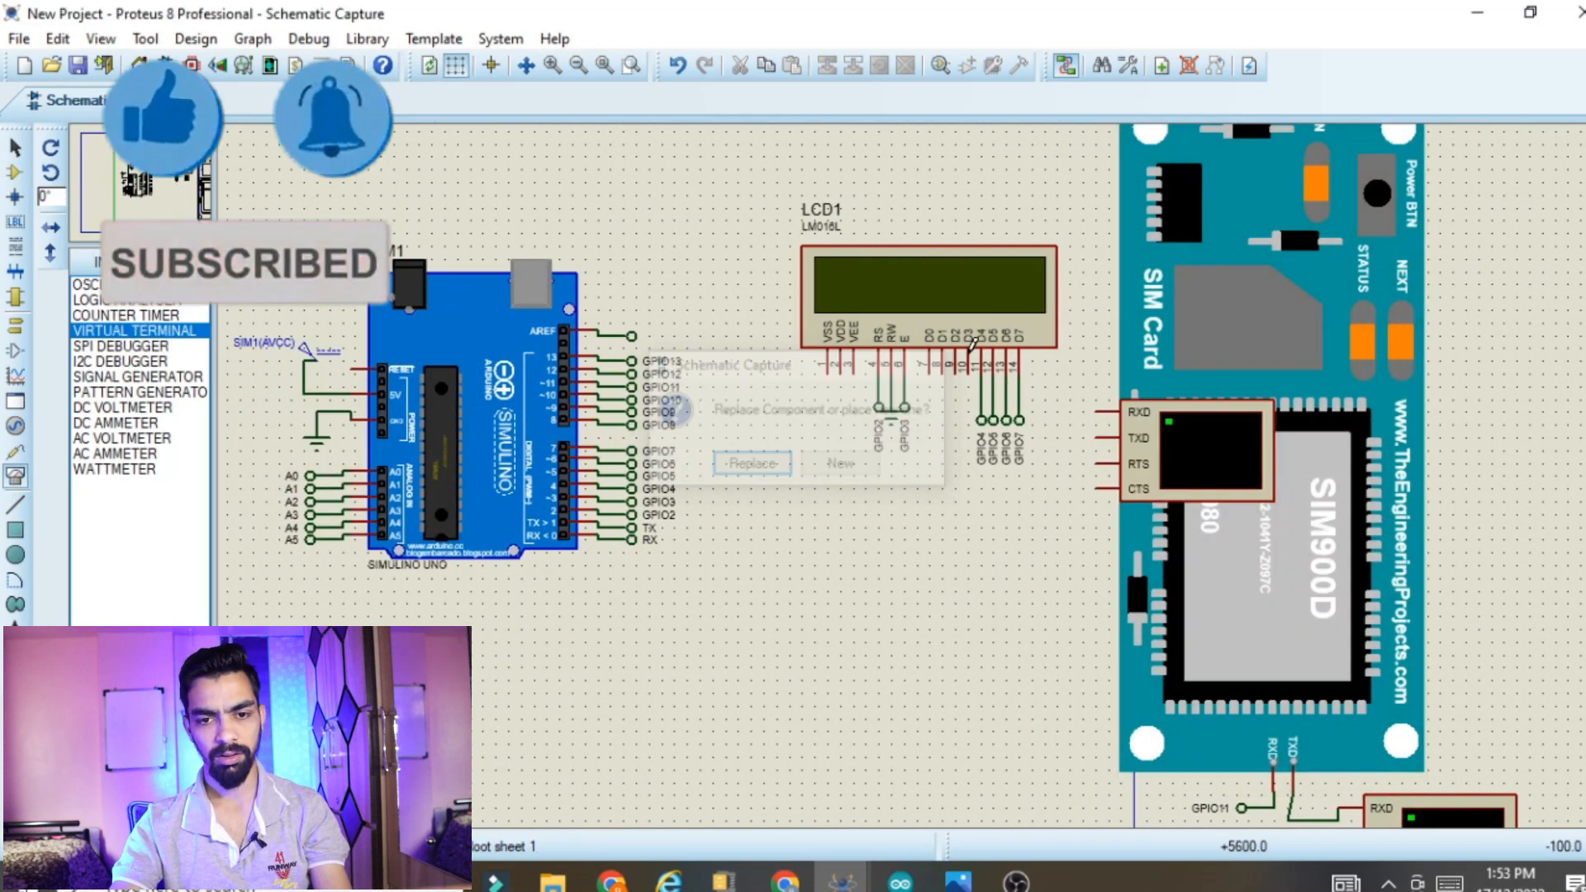
key("ctrl+z")
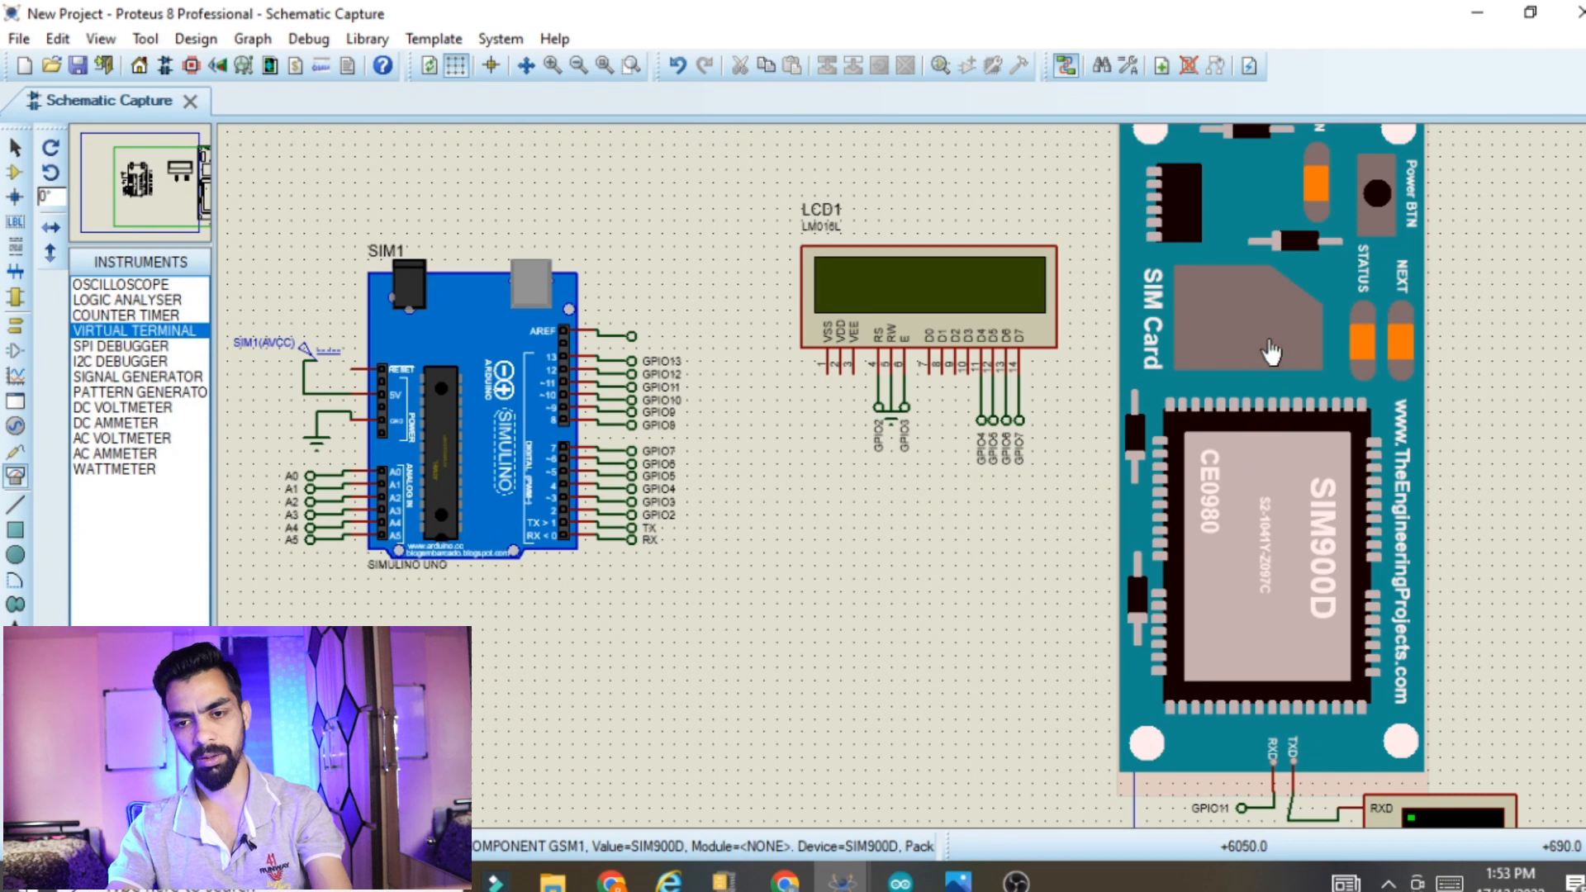
Browse for the SIM900D module's program file in the Youtube > Arduino folder on New Volume (E:)
double_click(1278, 337)
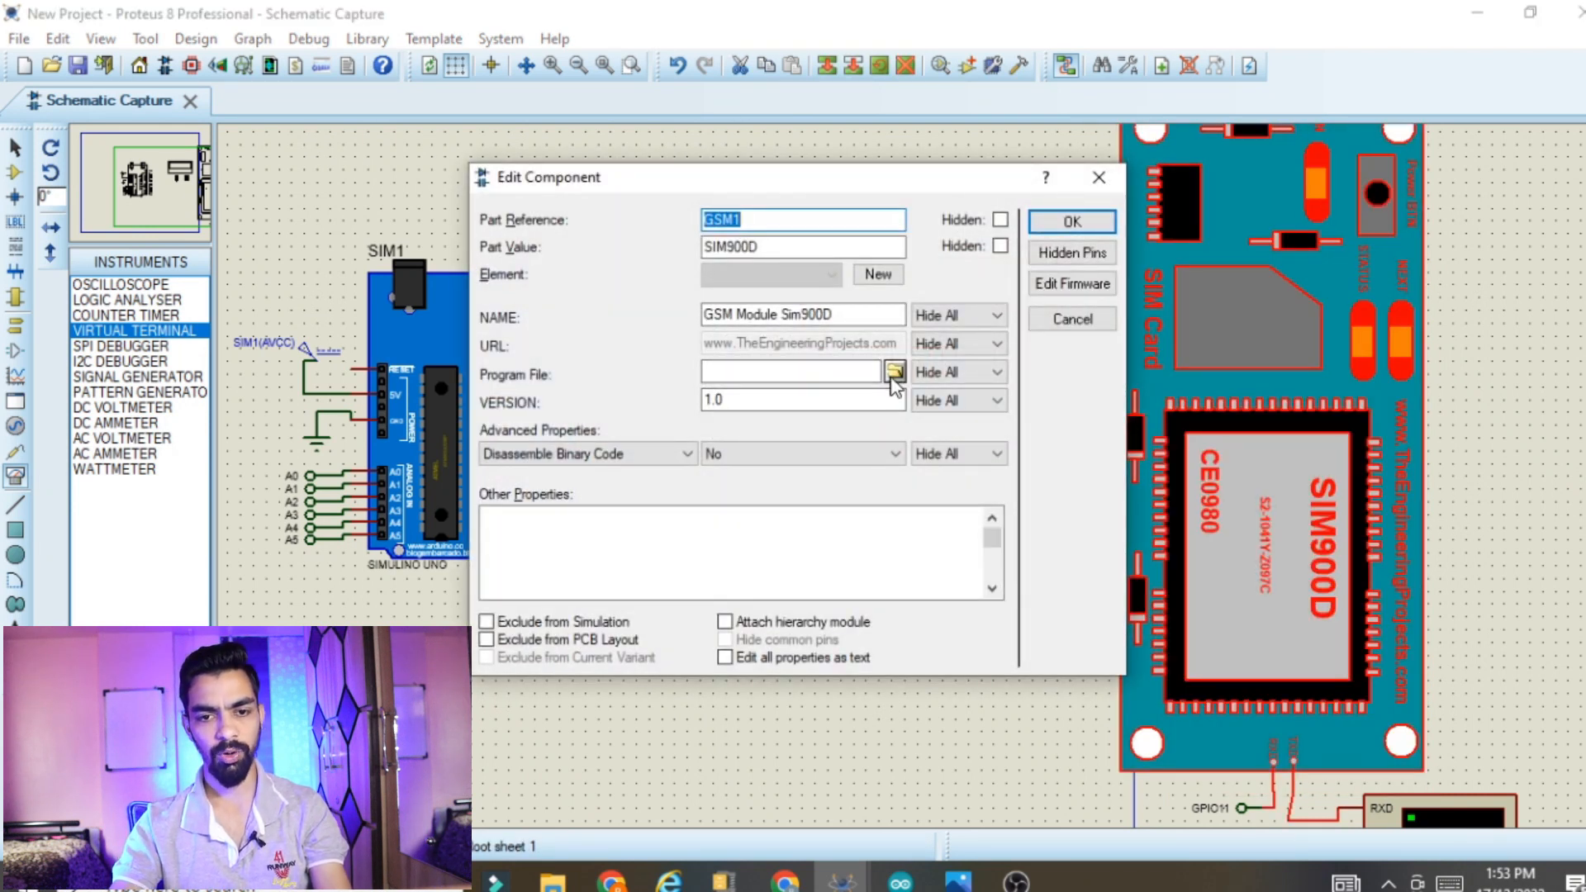
left_click(893, 373)
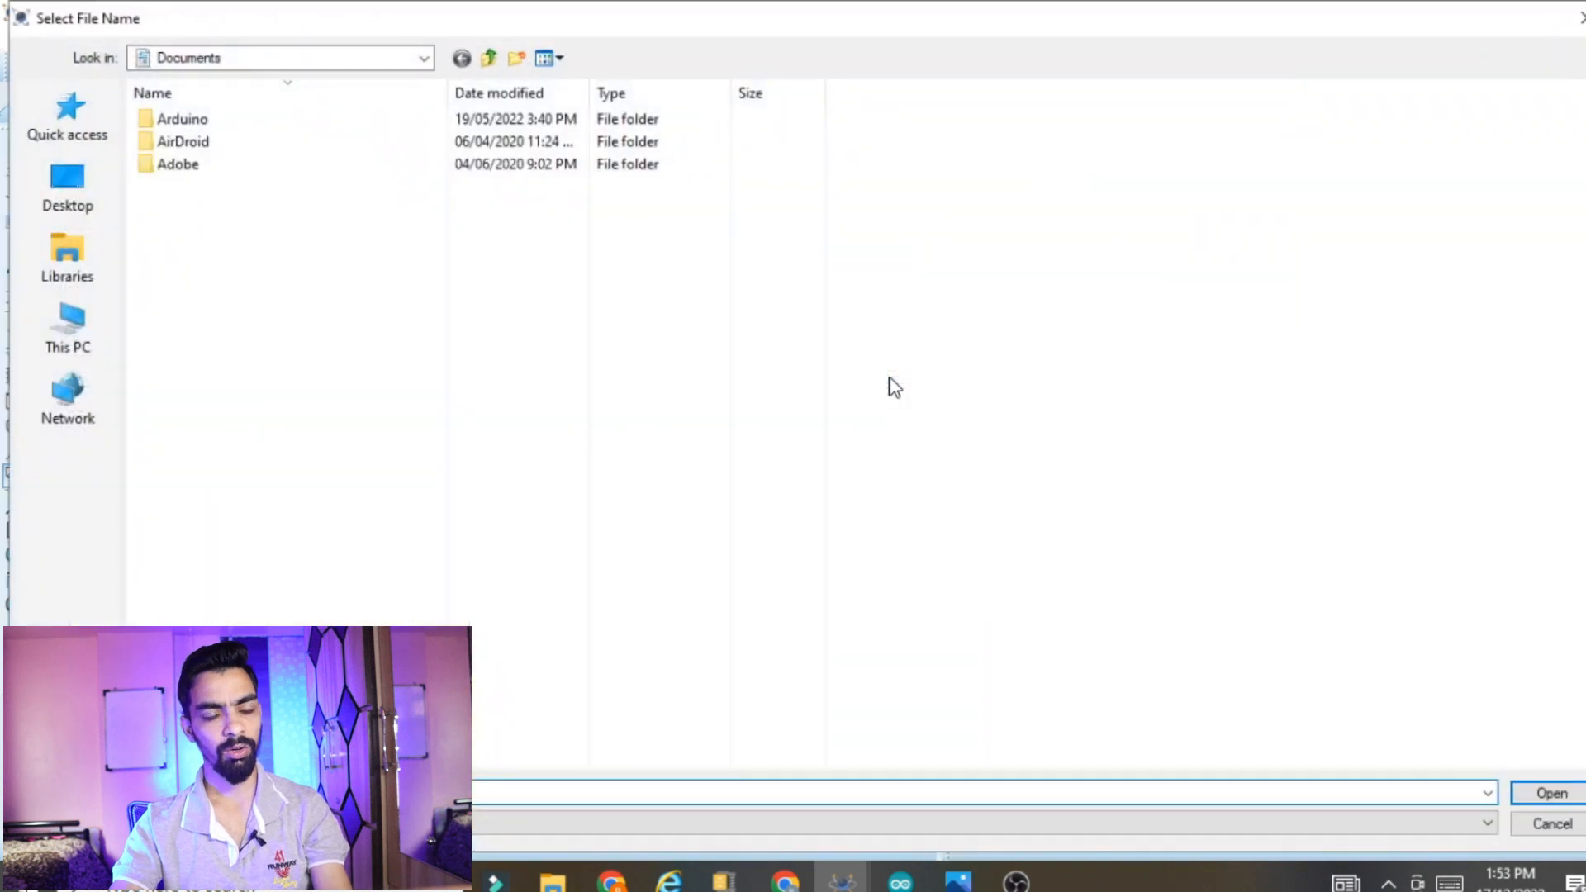
left_click(86, 313)
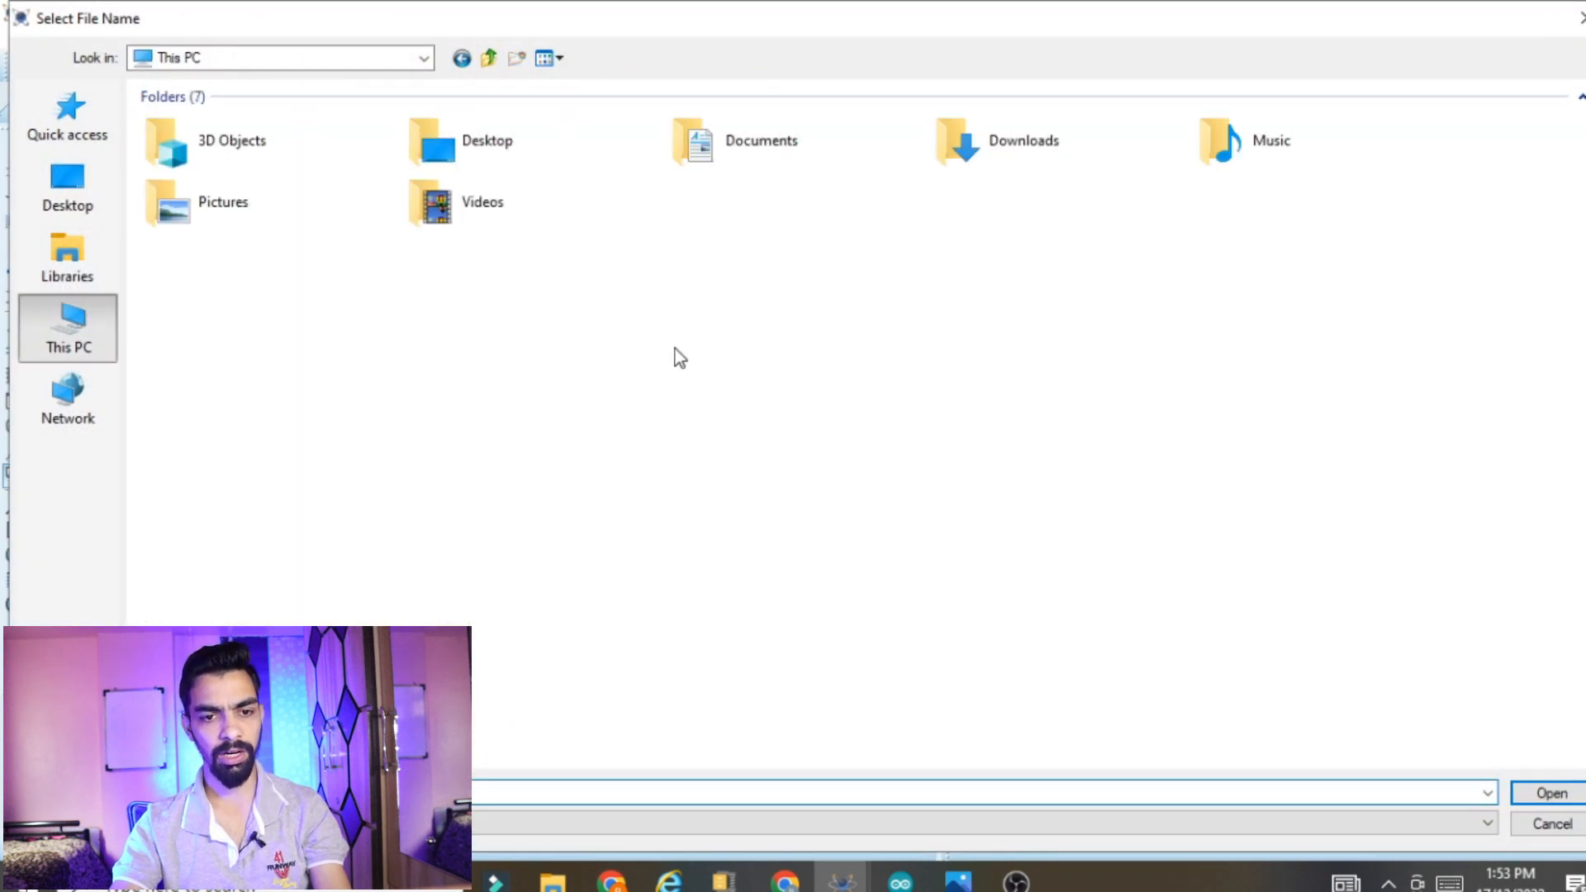
double_click(859, 304)
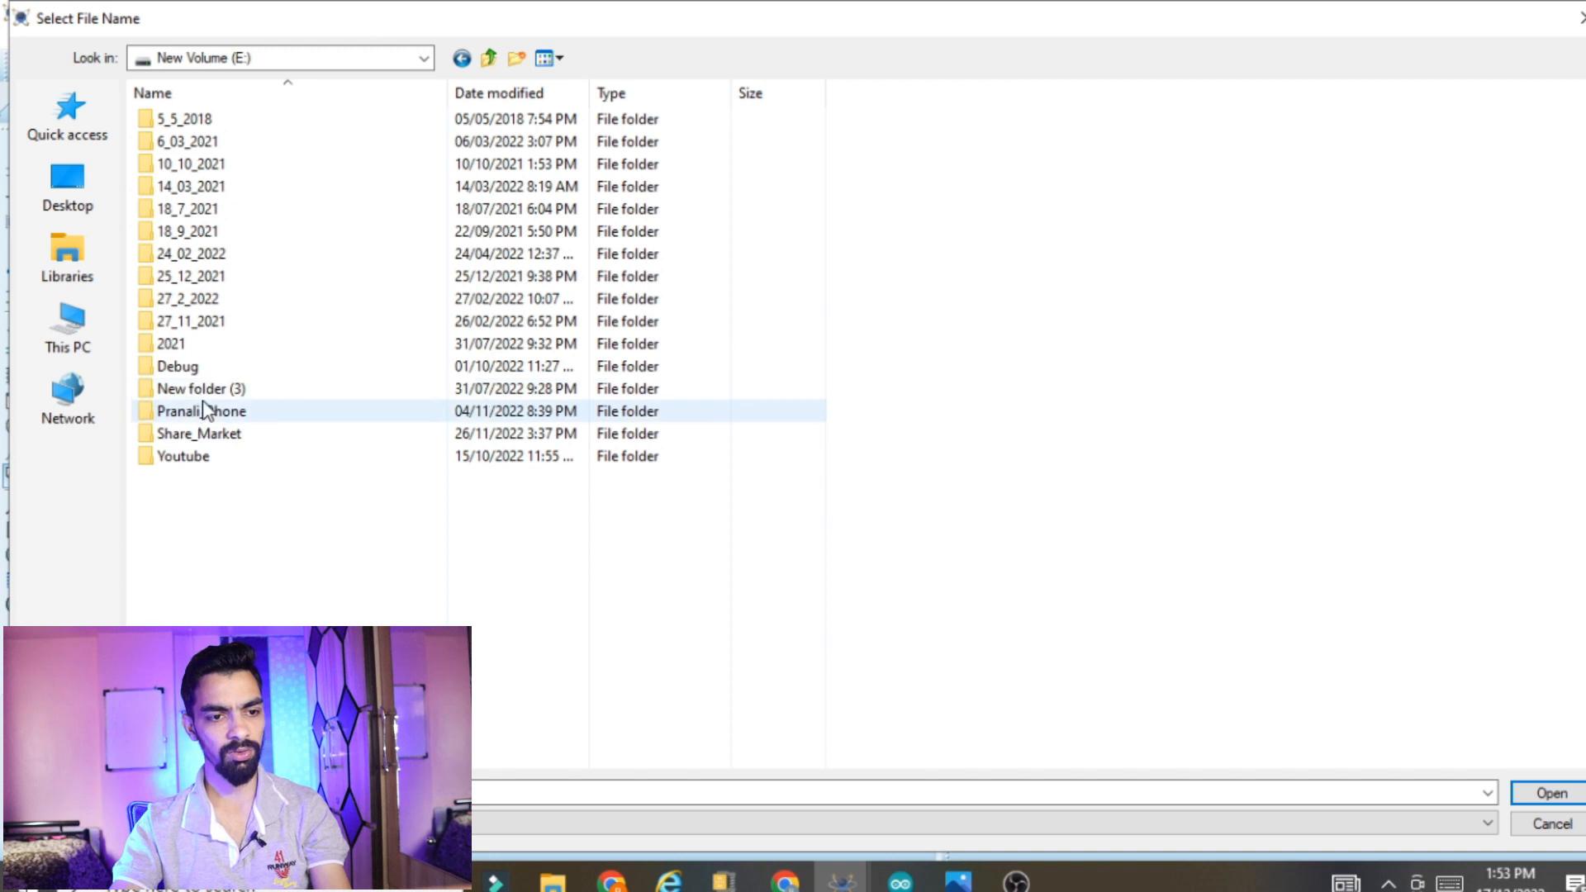
double_click(196, 455)
left_click(194, 93)
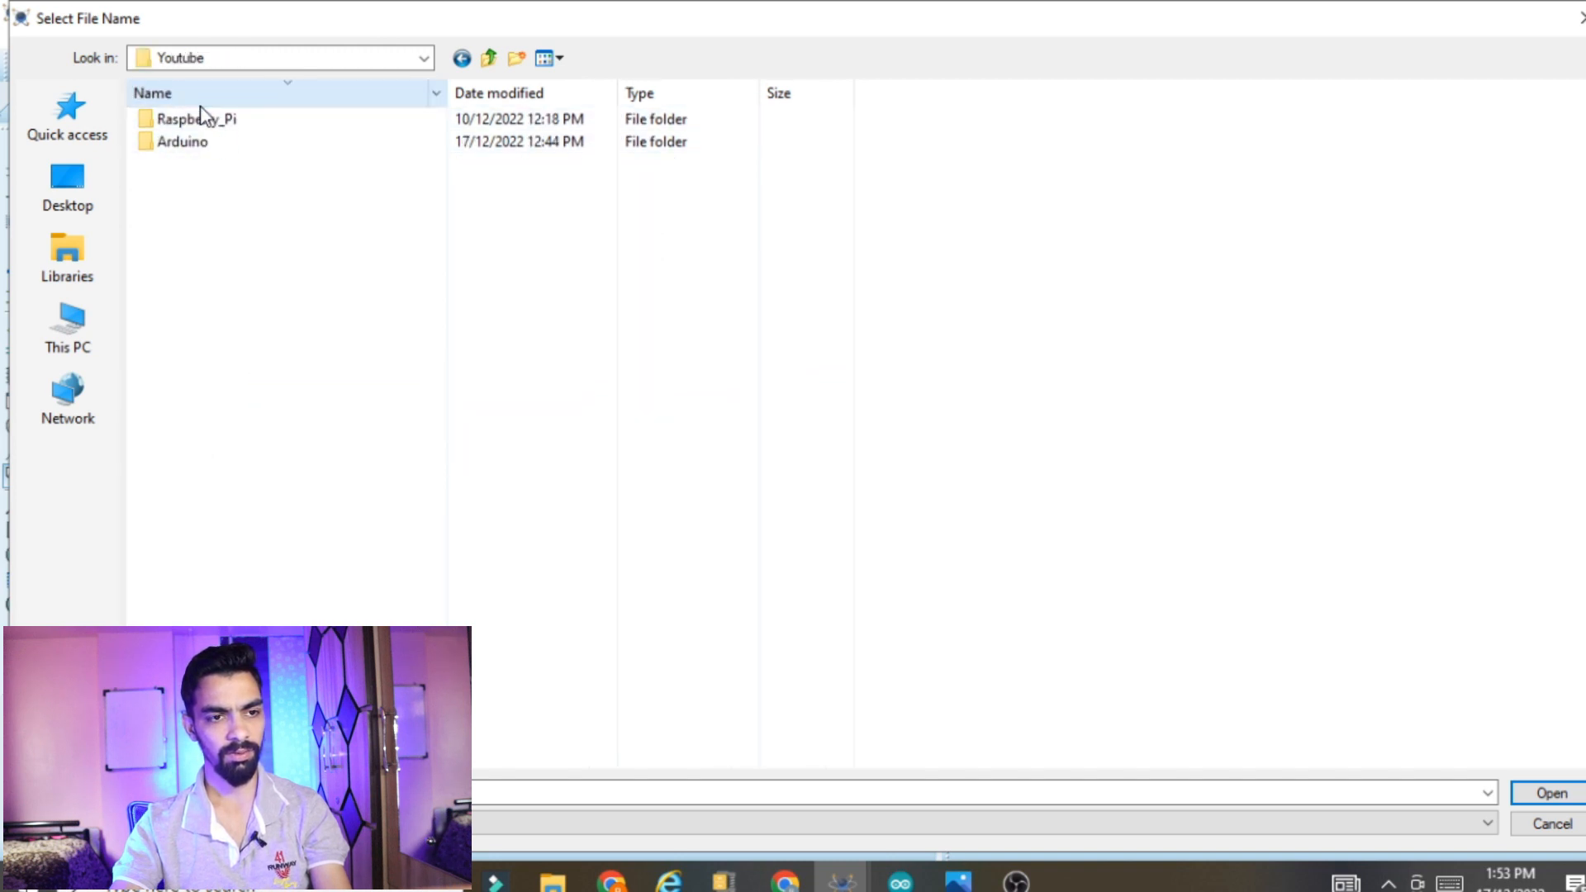
left_click(190, 91)
left_click(182, 121)
double_click(182, 121)
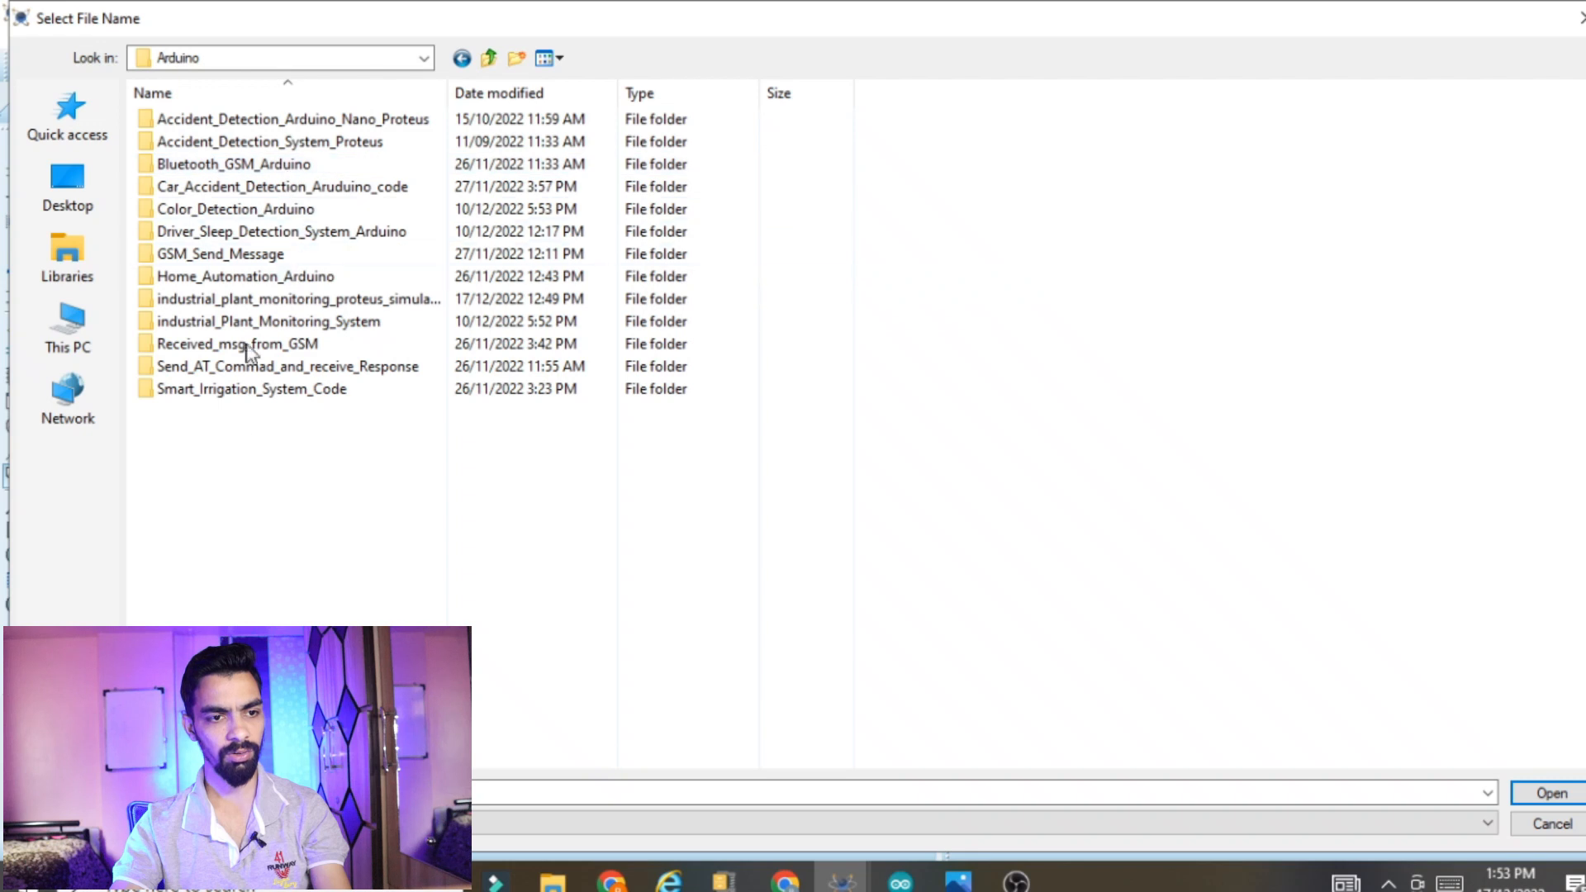
Load GSMLibraryTEP.hex from Proteus_simulation's GSM Library for Proteus folder, inside industrial_plant_monitoring_proteus_simulation, as the SIM900D's program file
double_click(230, 299)
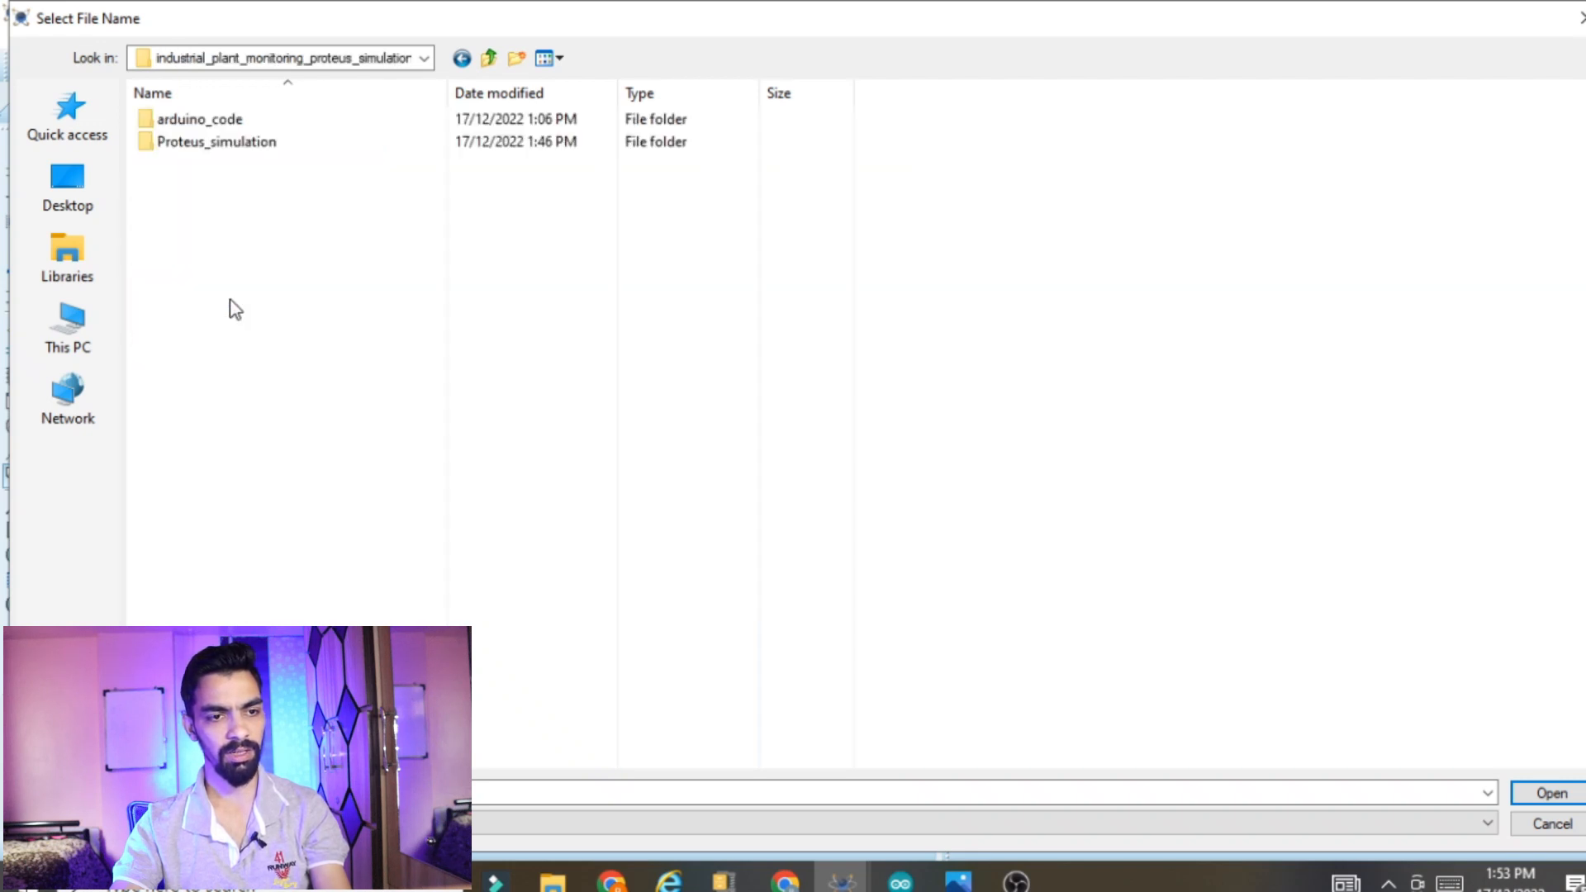
double_click(205, 142)
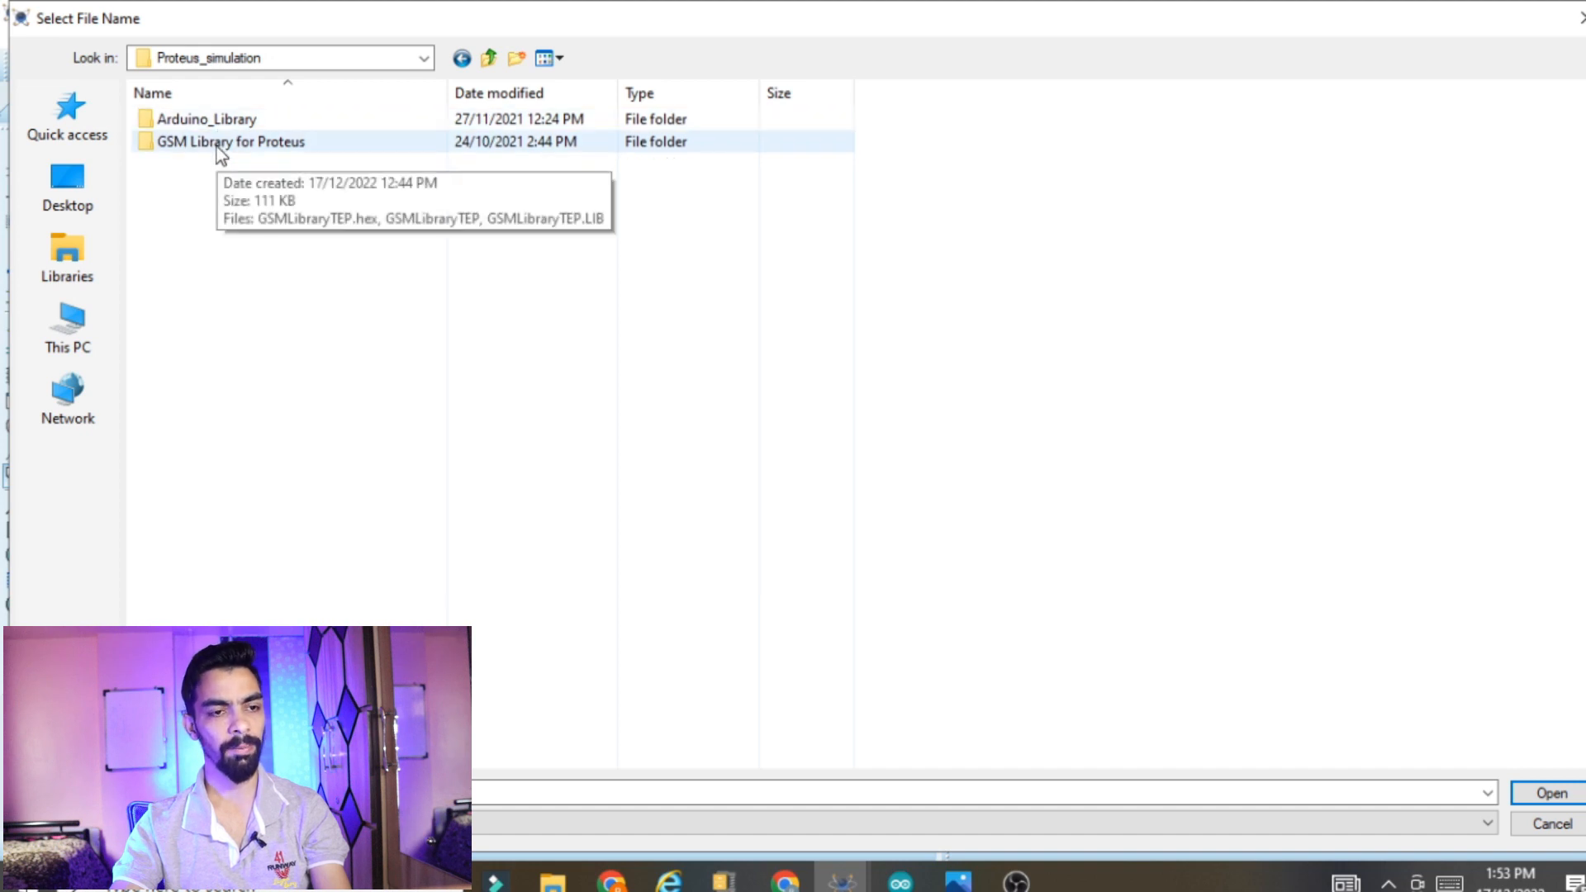
double_click(216, 146)
left_click(210, 120)
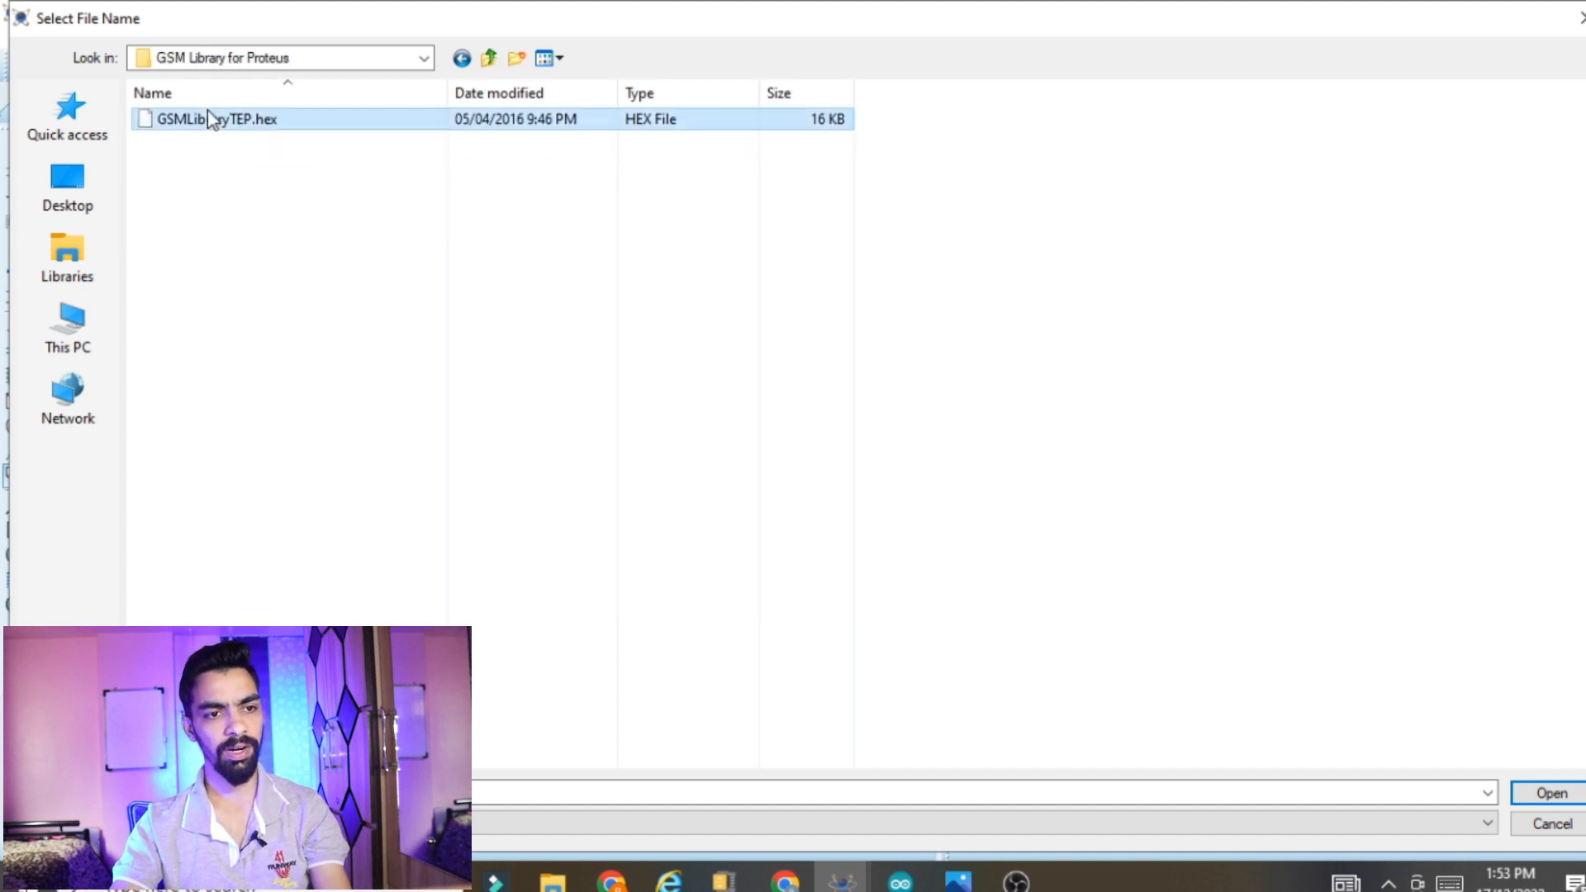
left_click(1524, 793)
left_click(1074, 222)
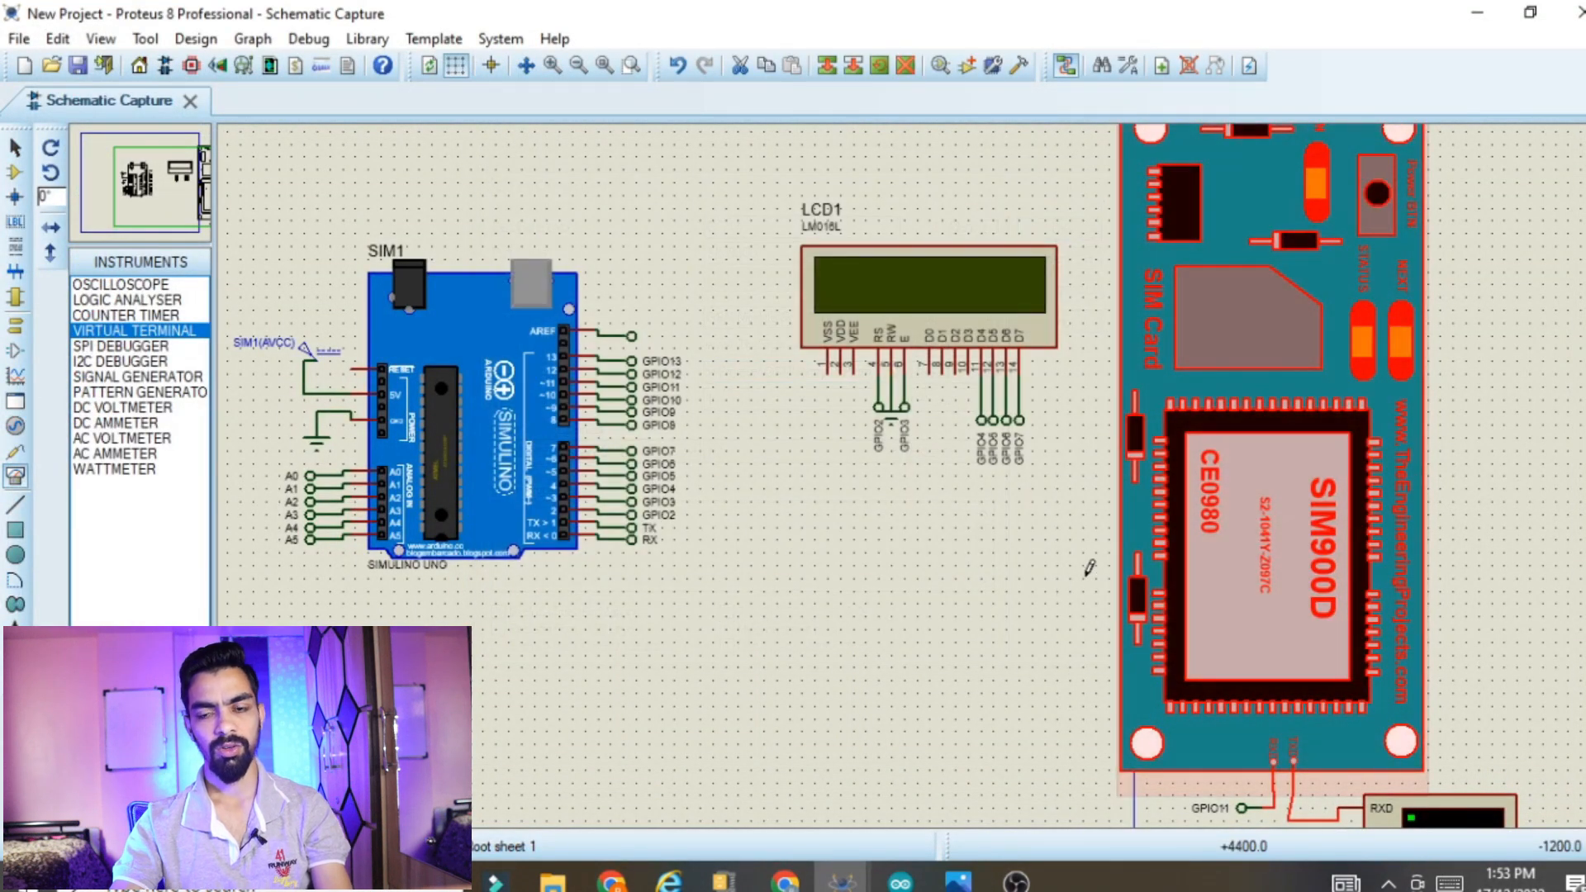
left_click(698, 671)
left_click(817, 751)
left_click(815, 742)
key("Delete")
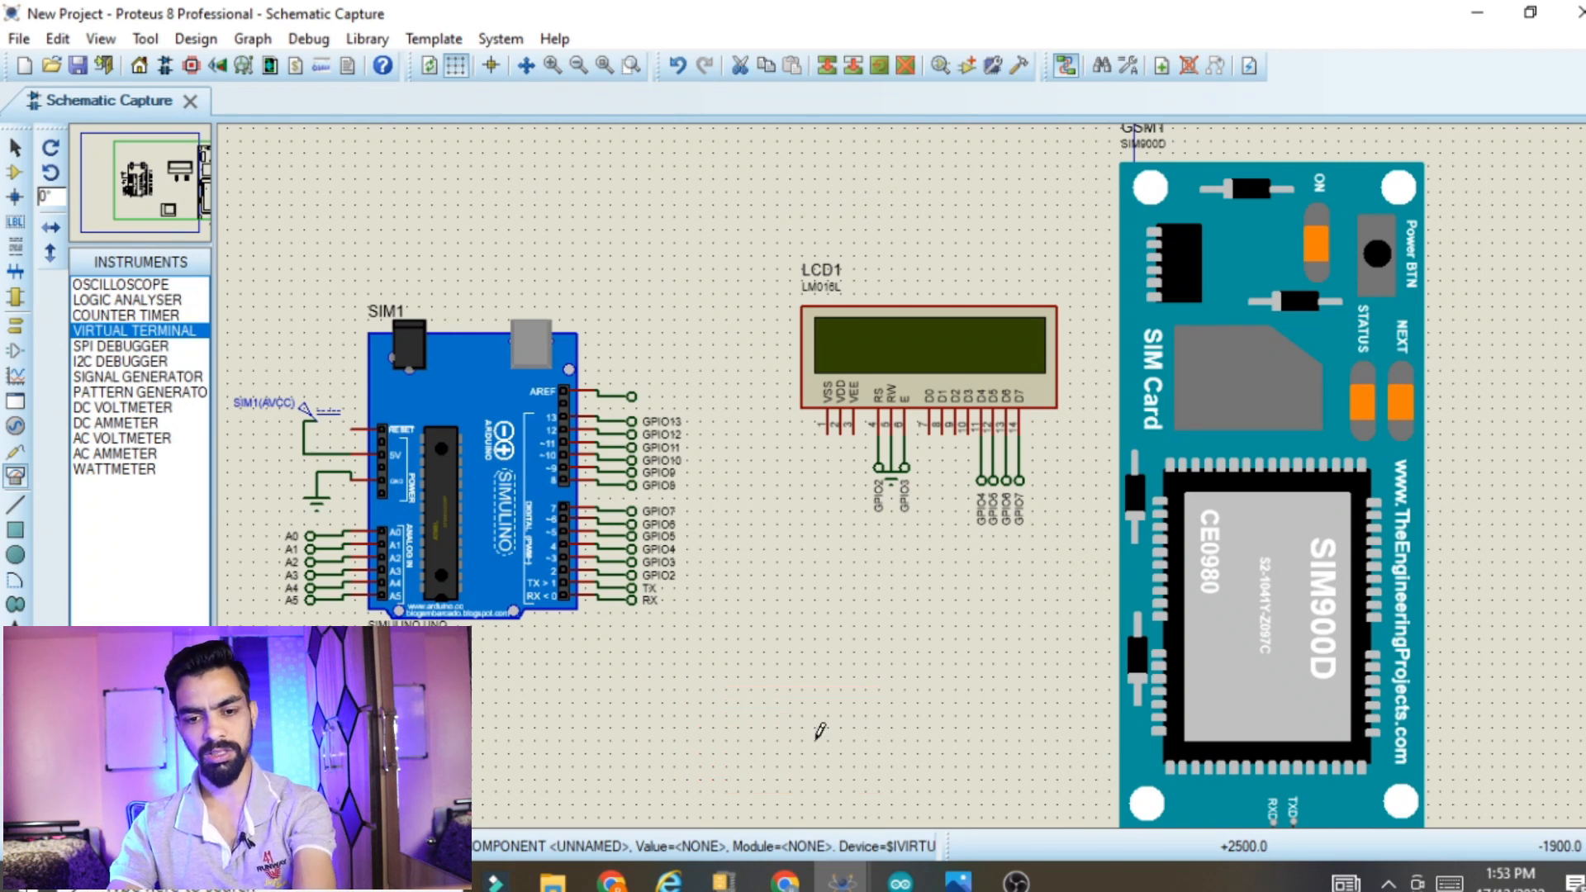
Move the Arduino Uno, together with its terminals and power connections, slightly upward on the sheet
scroll(961, 813, "down", 2)
mouse_move(910, 809)
left_mouse_down()
mouse_move(925, 836)
mouse_move(917, 819)
left_mouse_up()
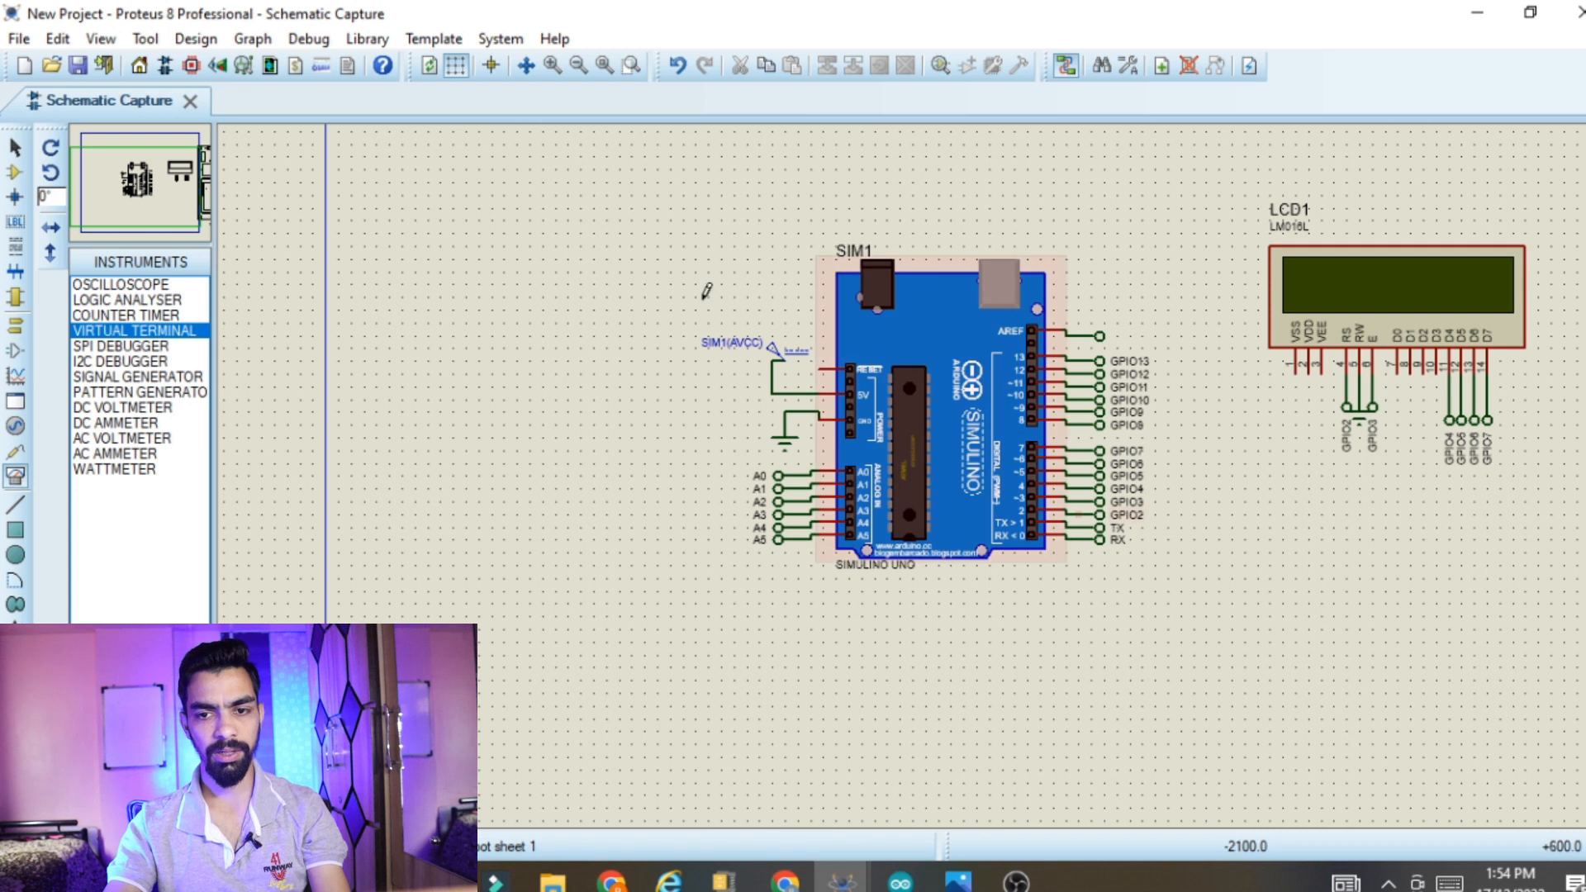
left_click_drag(620, 177, 1211, 616)
left_click_drag(930, 440, 918, 389)
left_click(1230, 459)
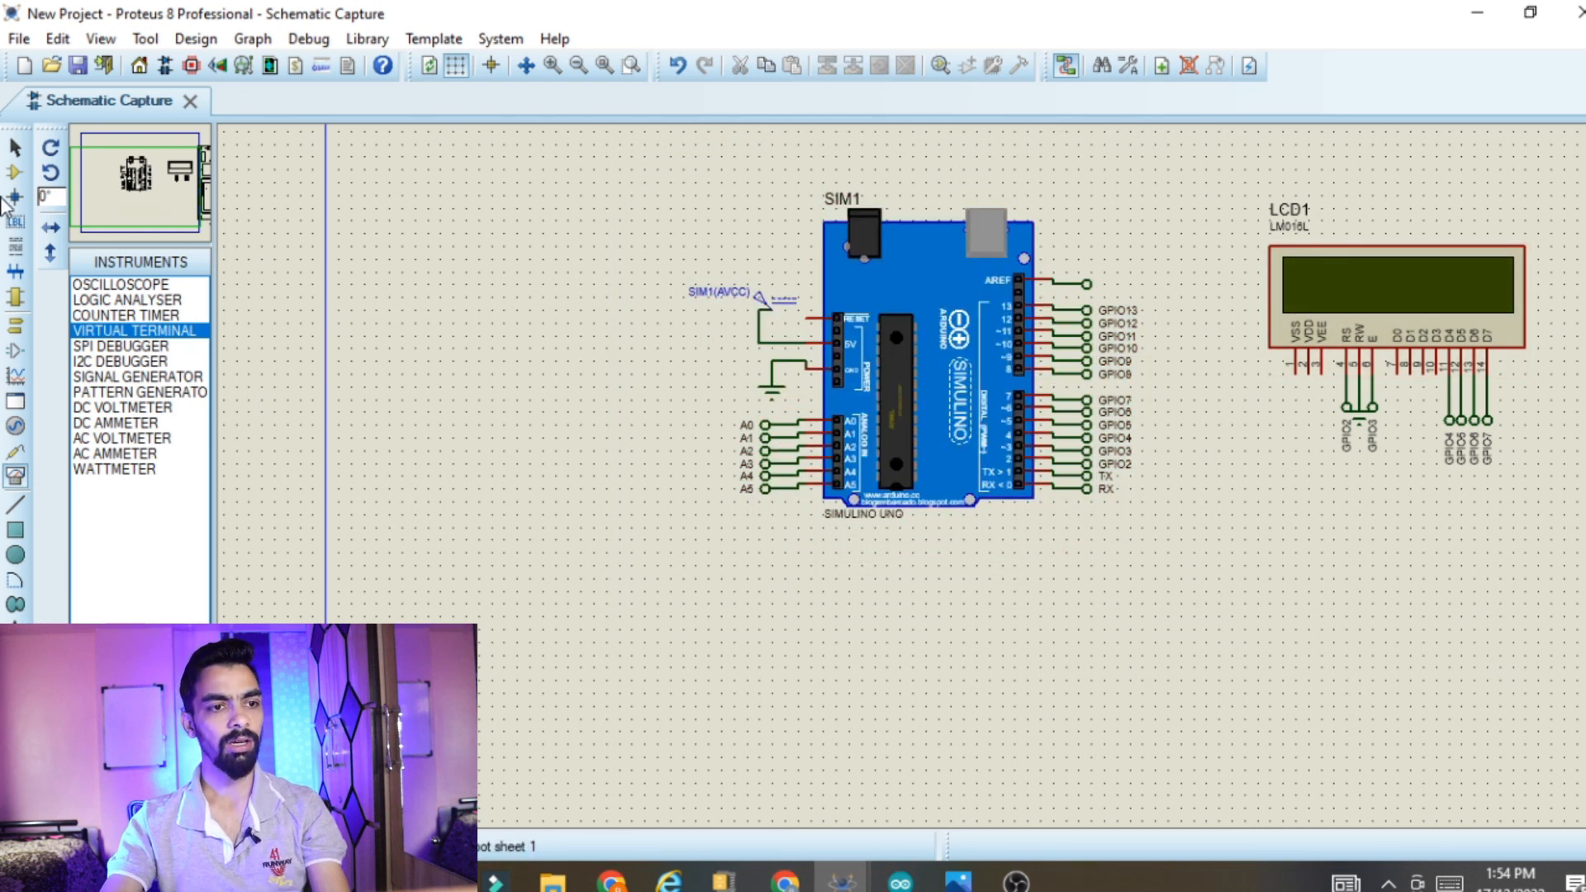
Pick the LM35 temperature sensor from the device library and place it to the left of the Arduino Uno
left_click(14, 172)
left_click(81, 261)
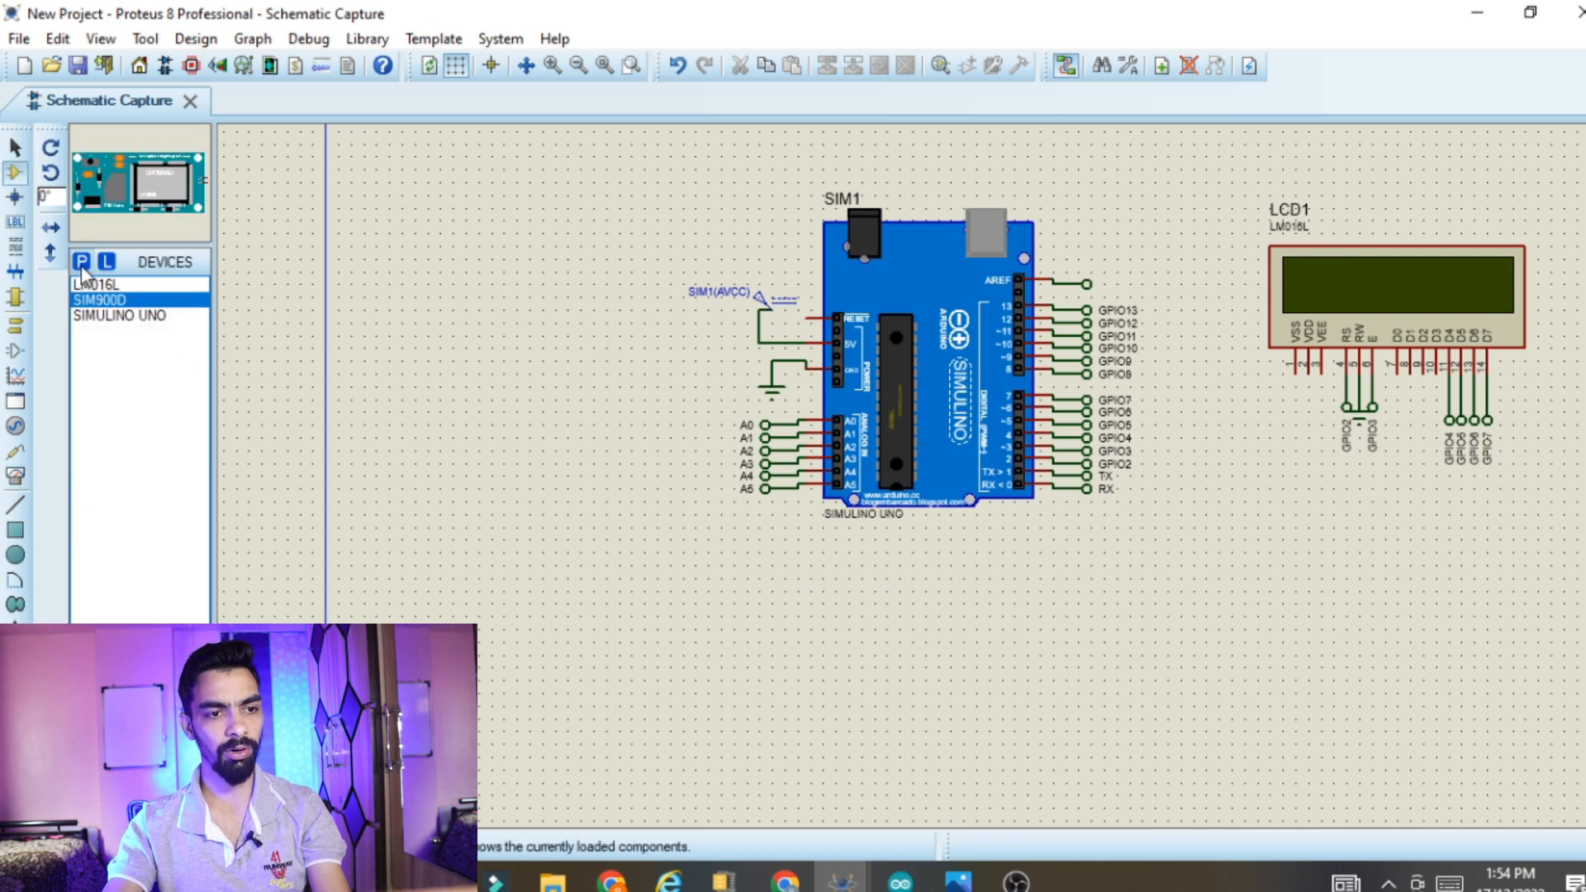
type("lm35")
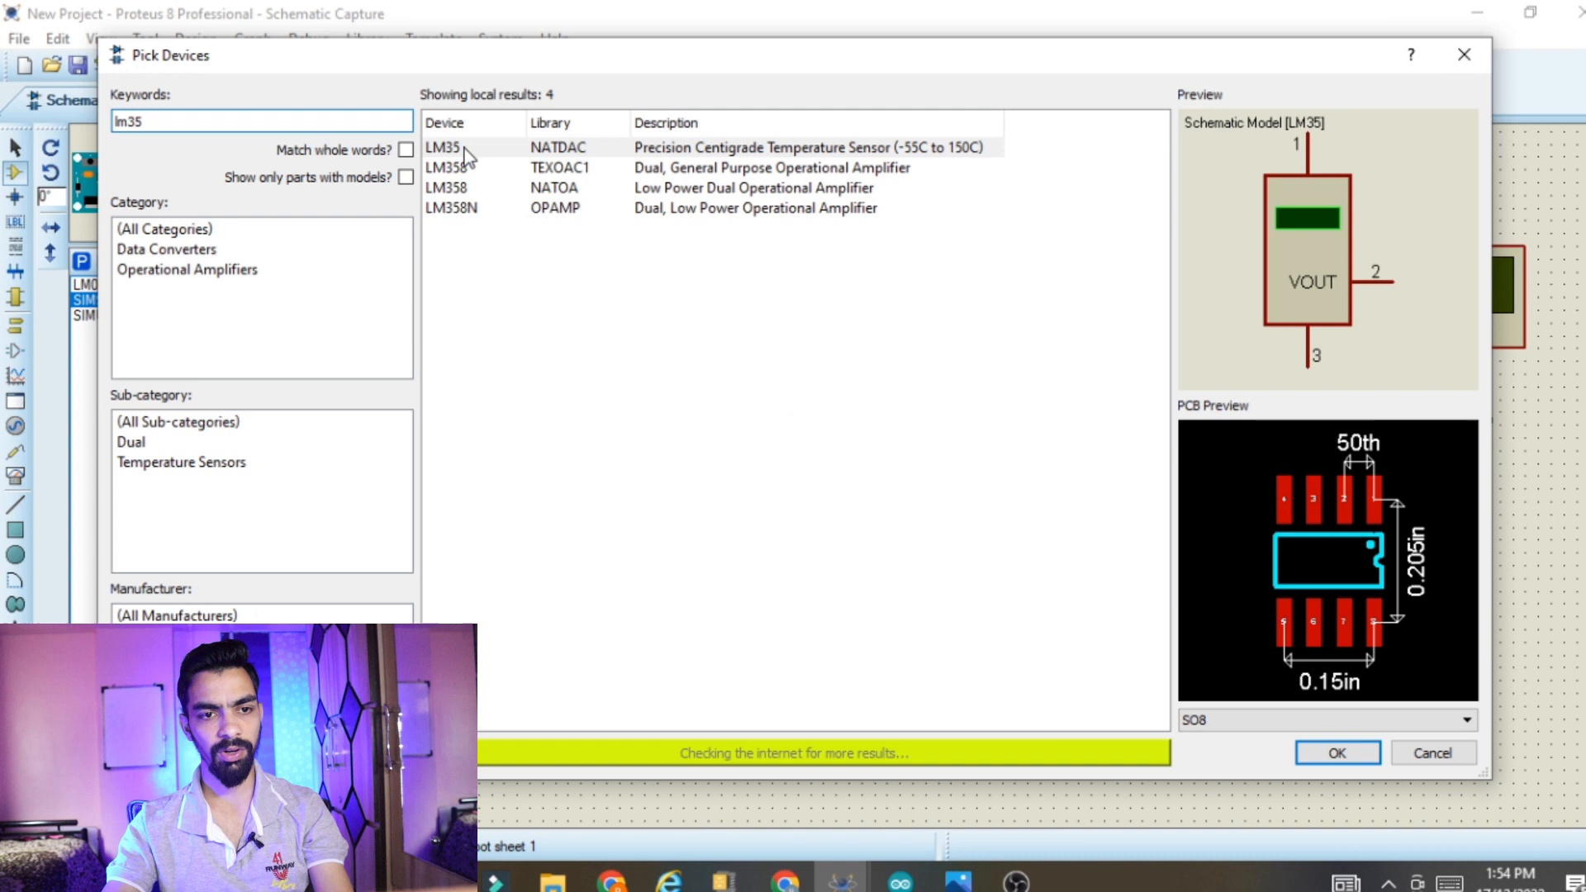
left_click(465, 149)
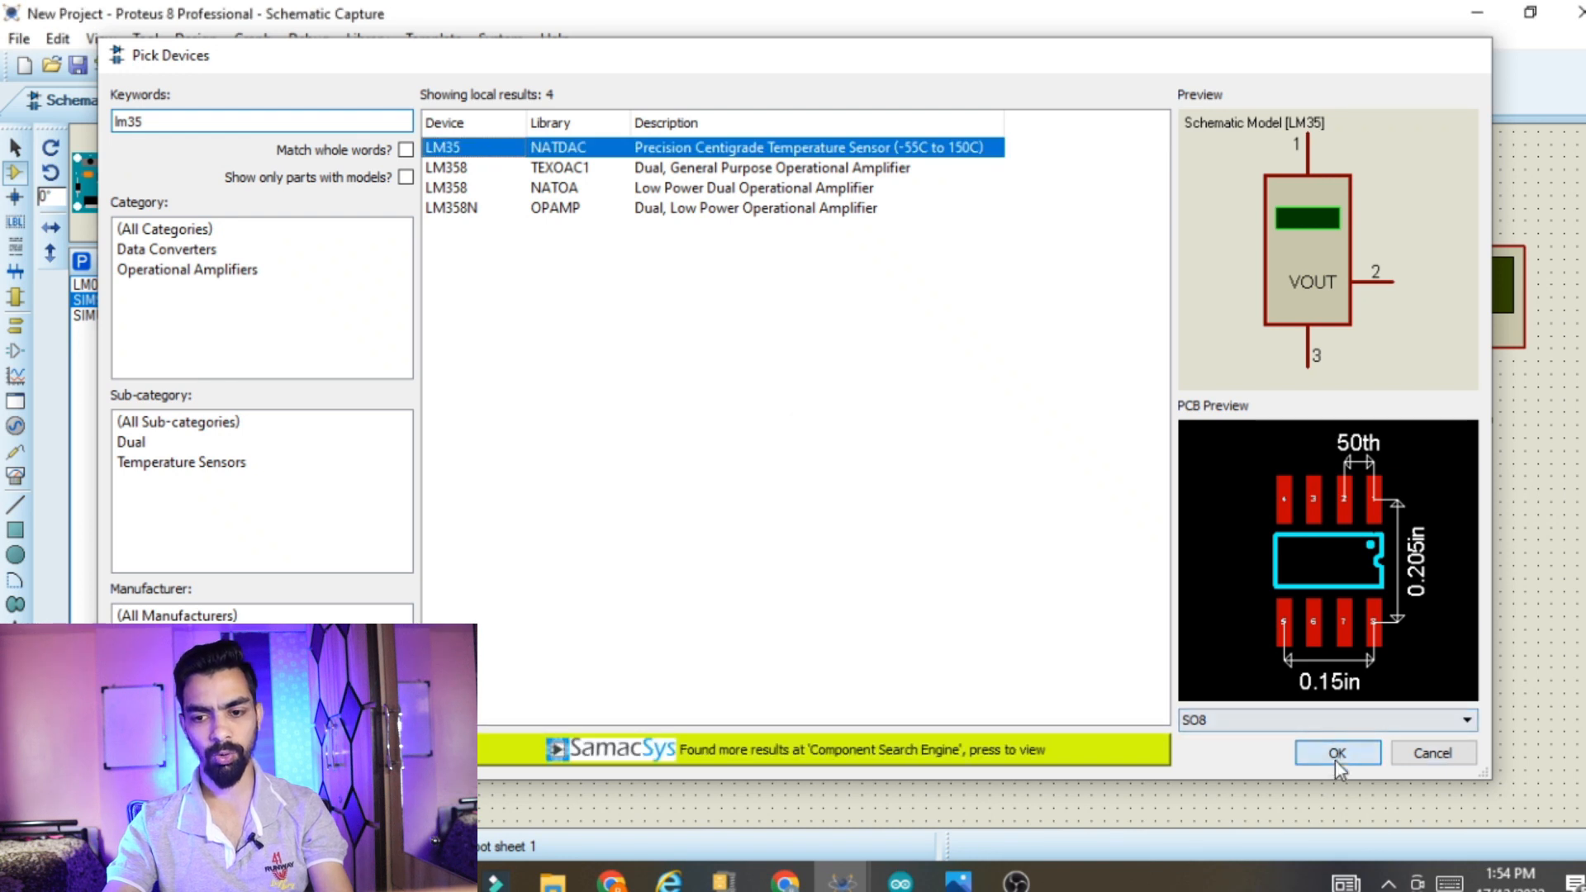
left_click(1337, 752)
left_click(493, 250)
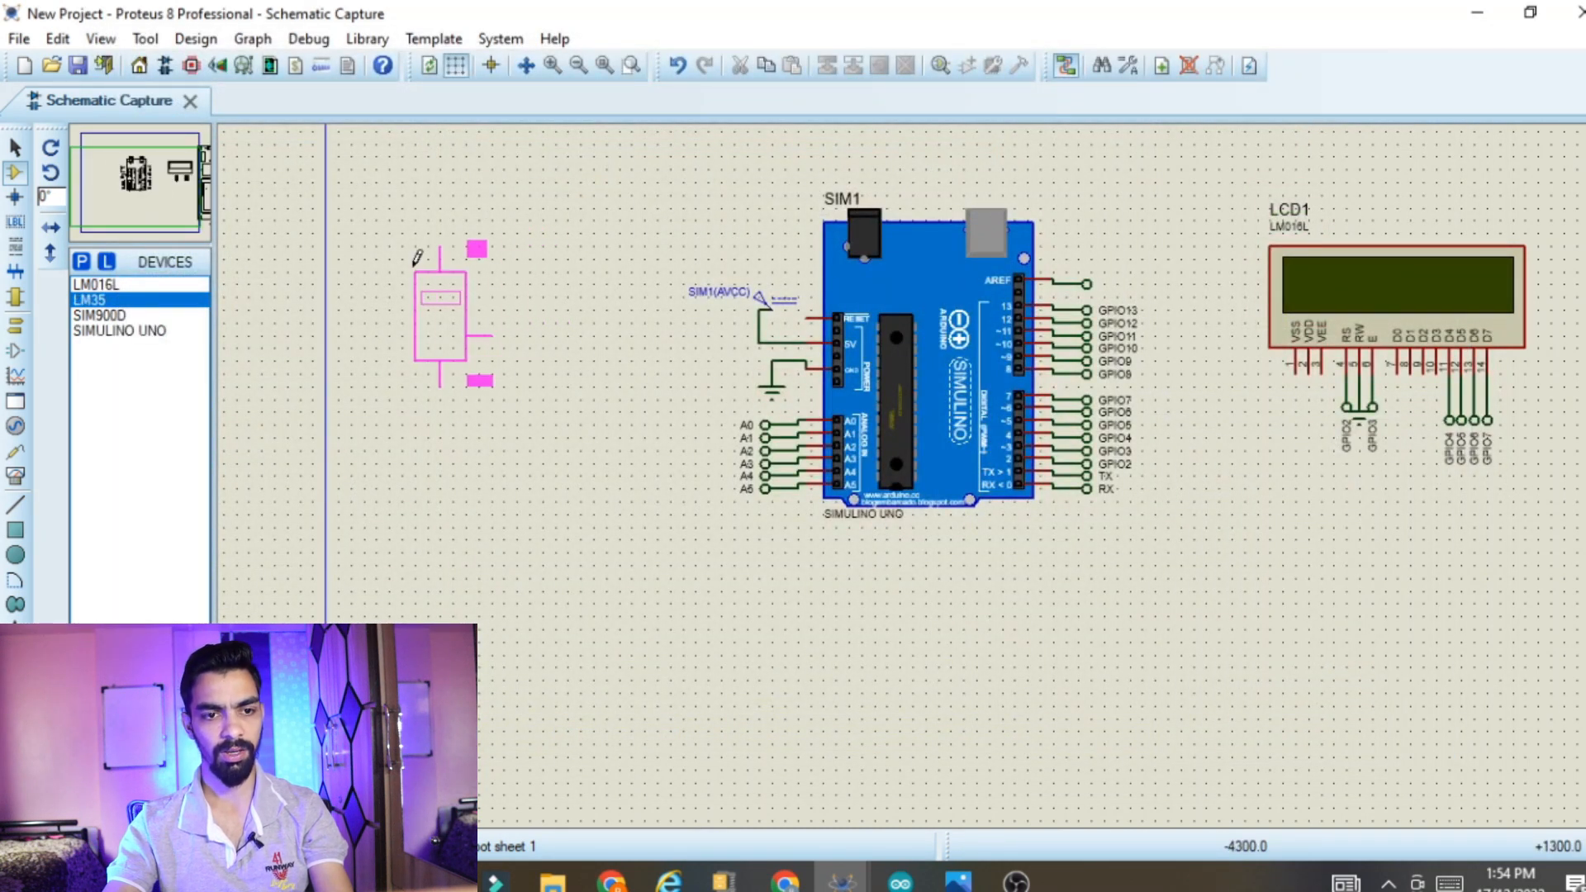
left_click(443, 316)
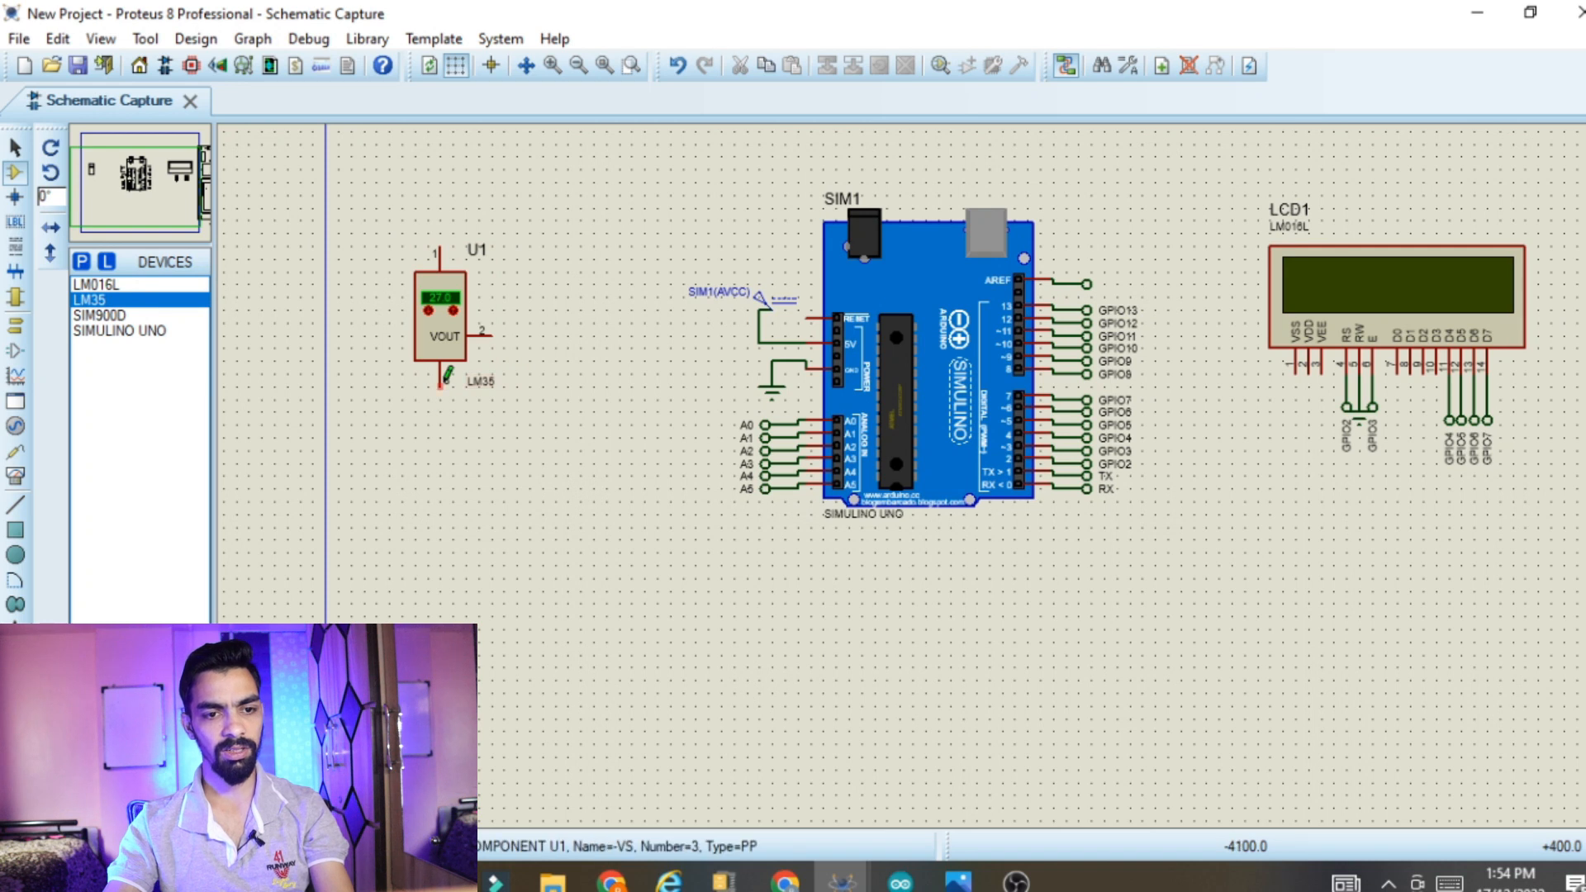
Place a ground terminal below the LM35 and wire it to the sensor's pin 3
left_click(15, 326)
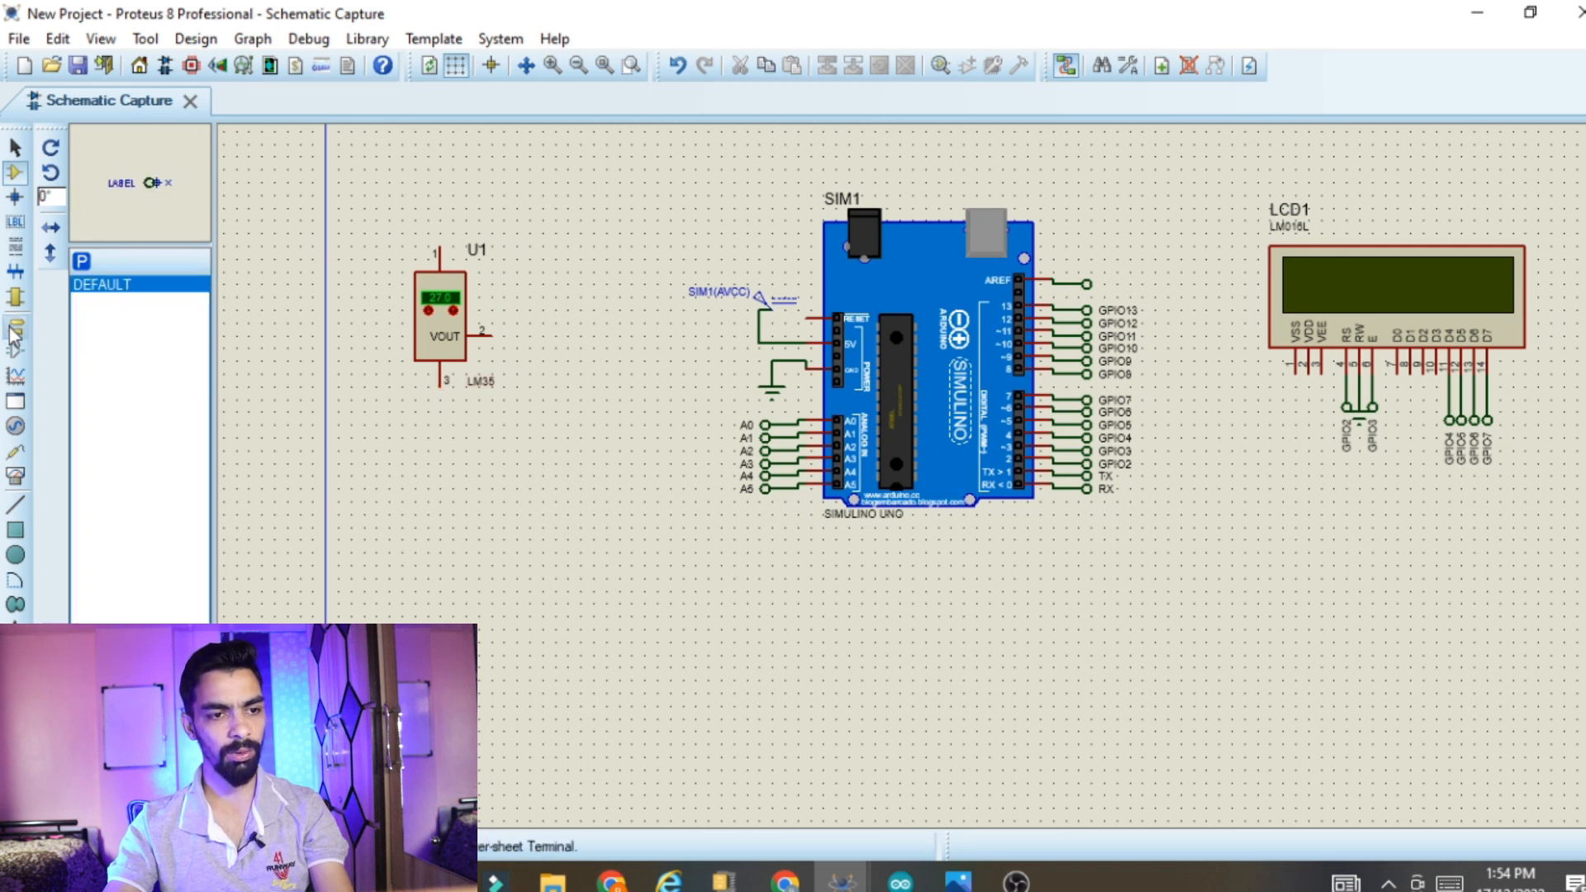
left_click(100, 367)
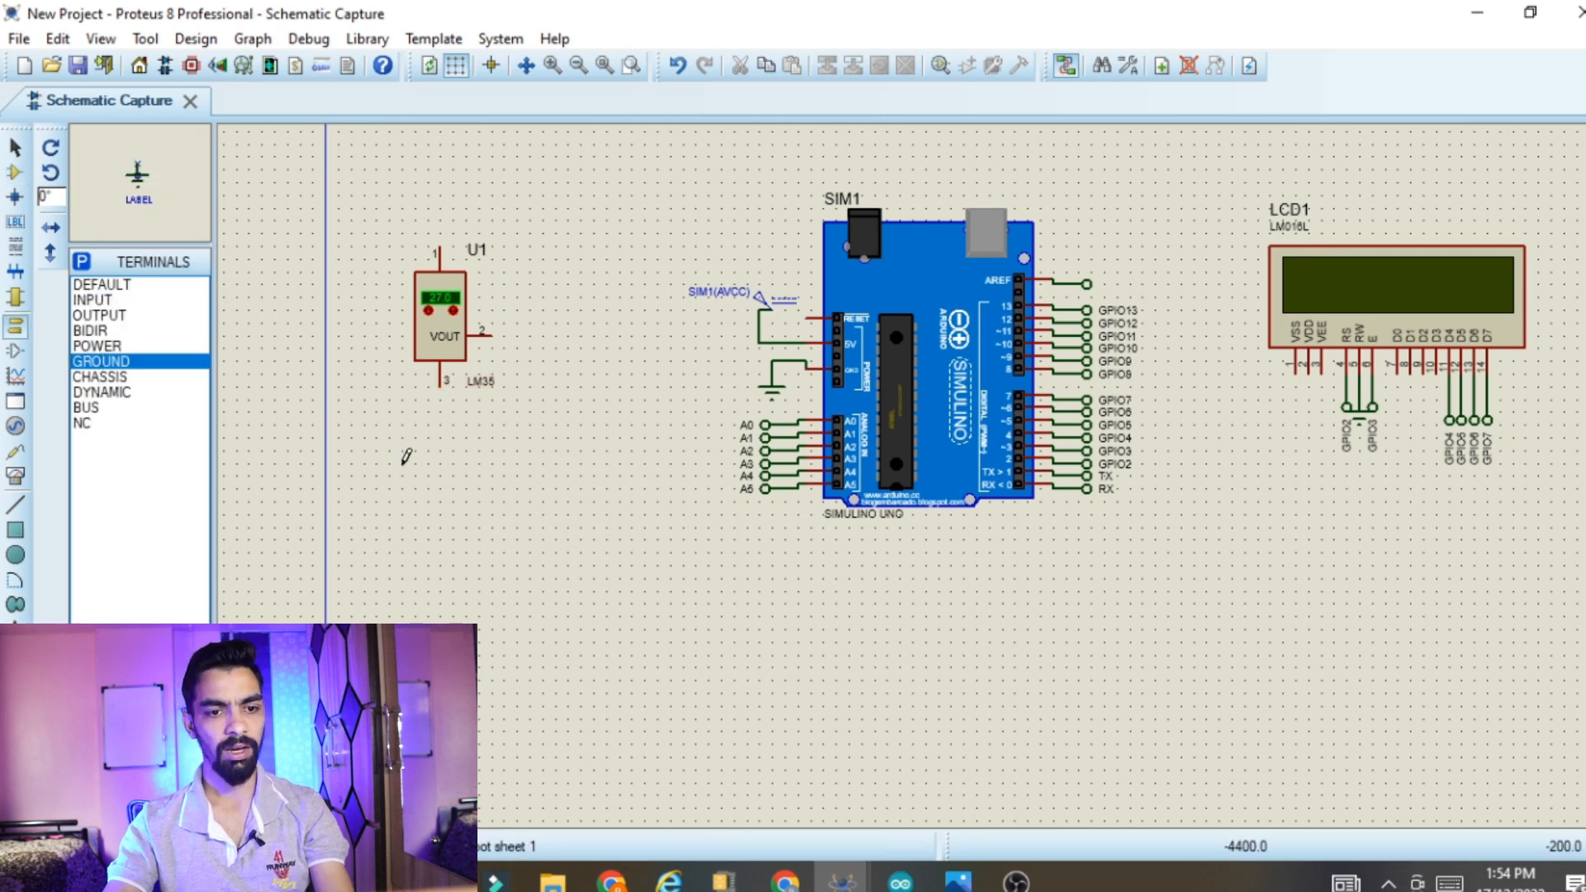
left_click(441, 422)
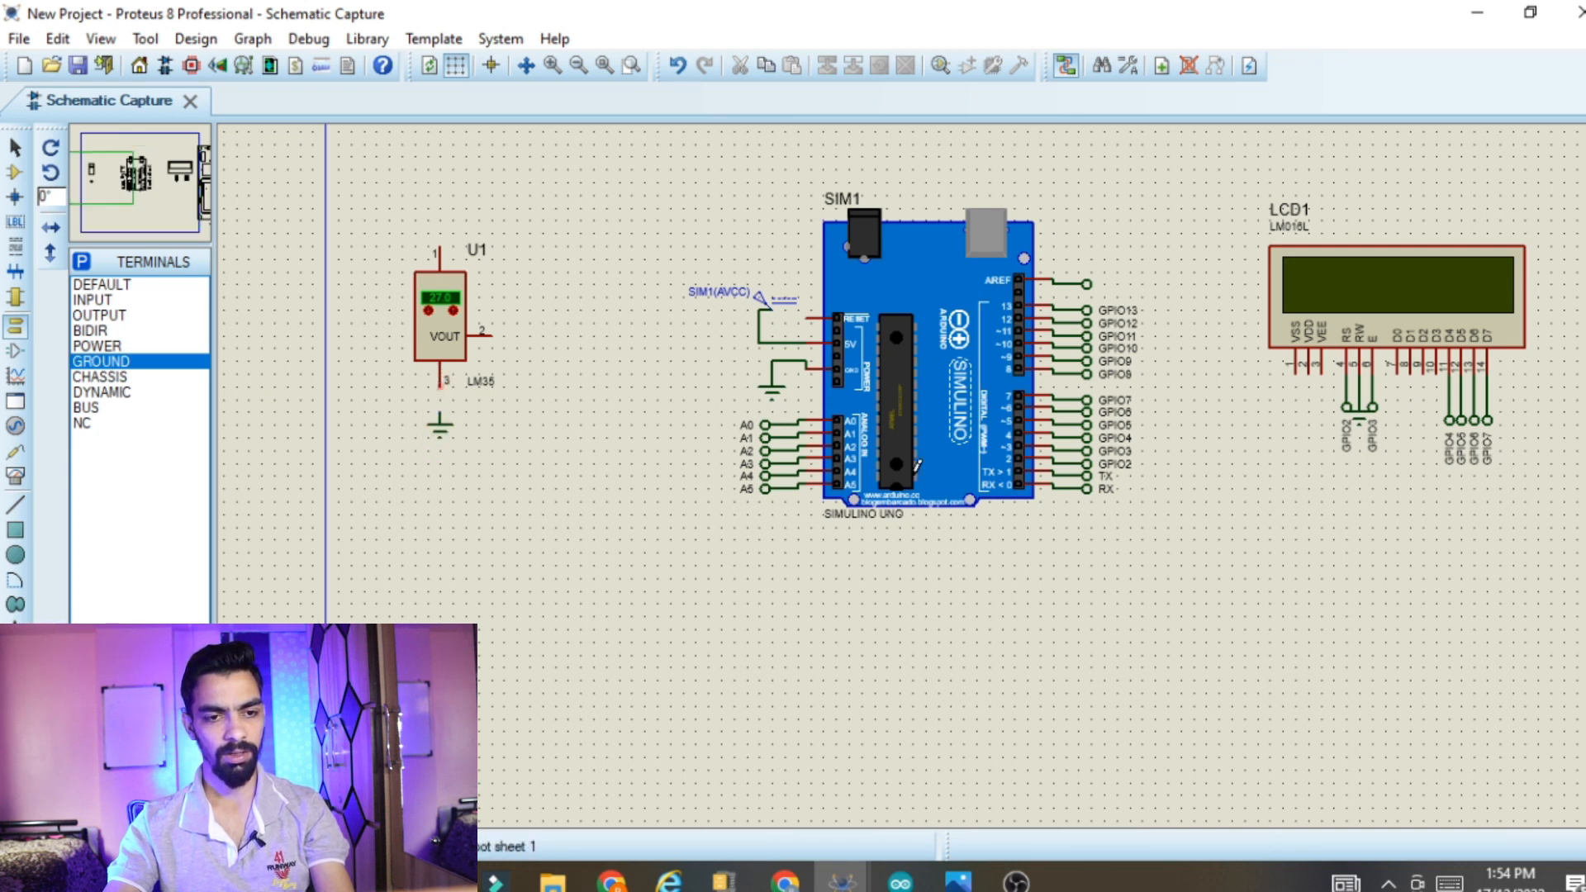
scroll(431, 396, "up", 3)
left_click(956, 431)
left_click(955, 519)
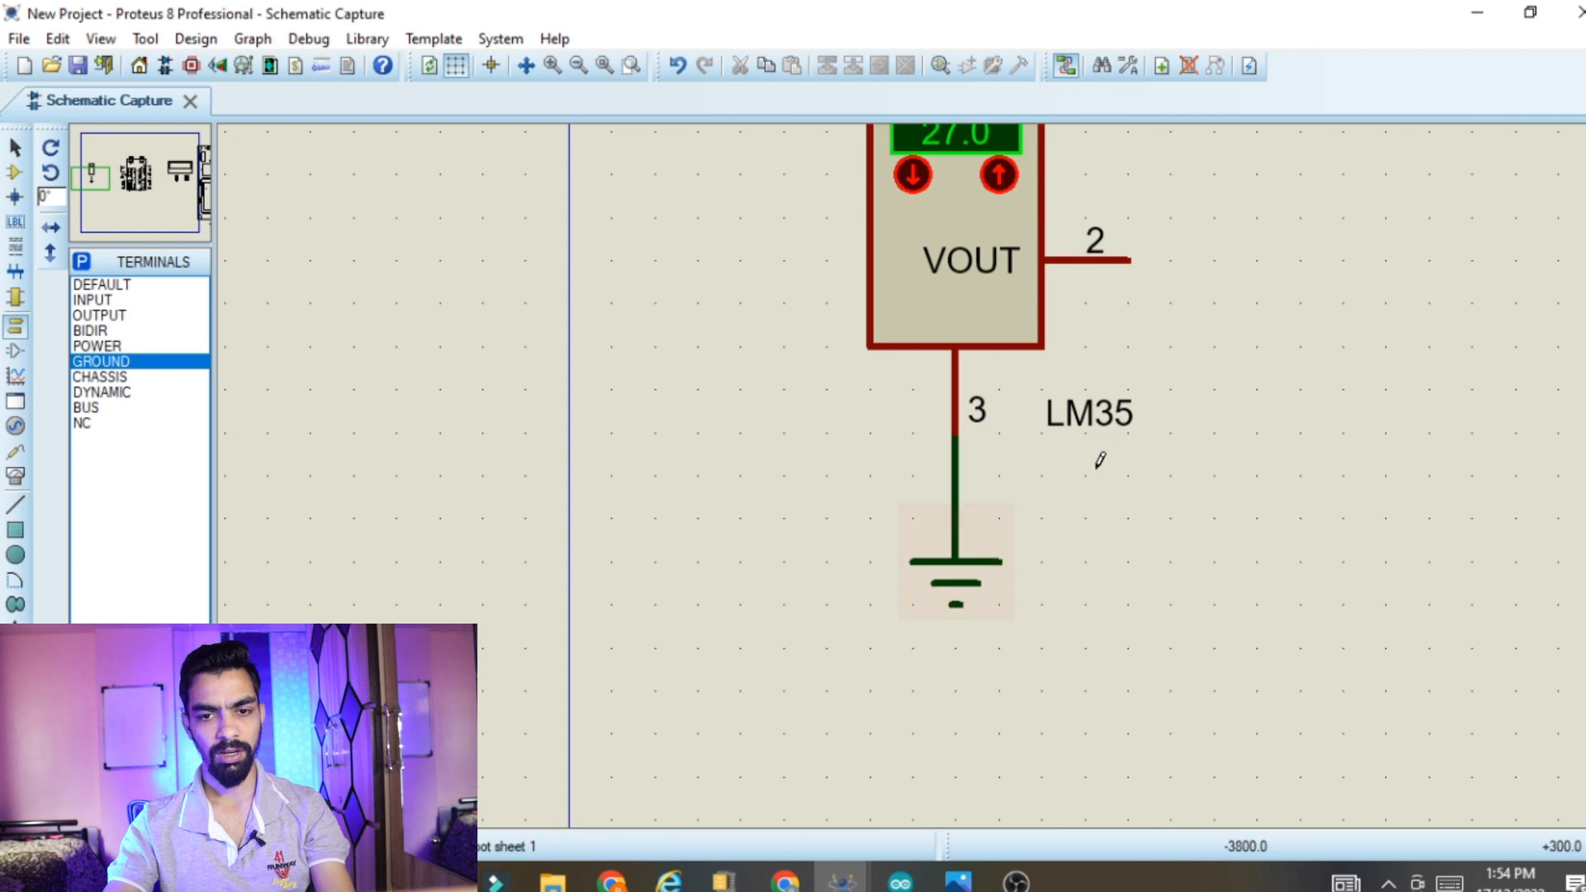
Place a DC generator above the LM35 and wire it to the sensor's pin 1
scroll(977, 295, "down", 2)
scroll(977, 296, "up", 2)
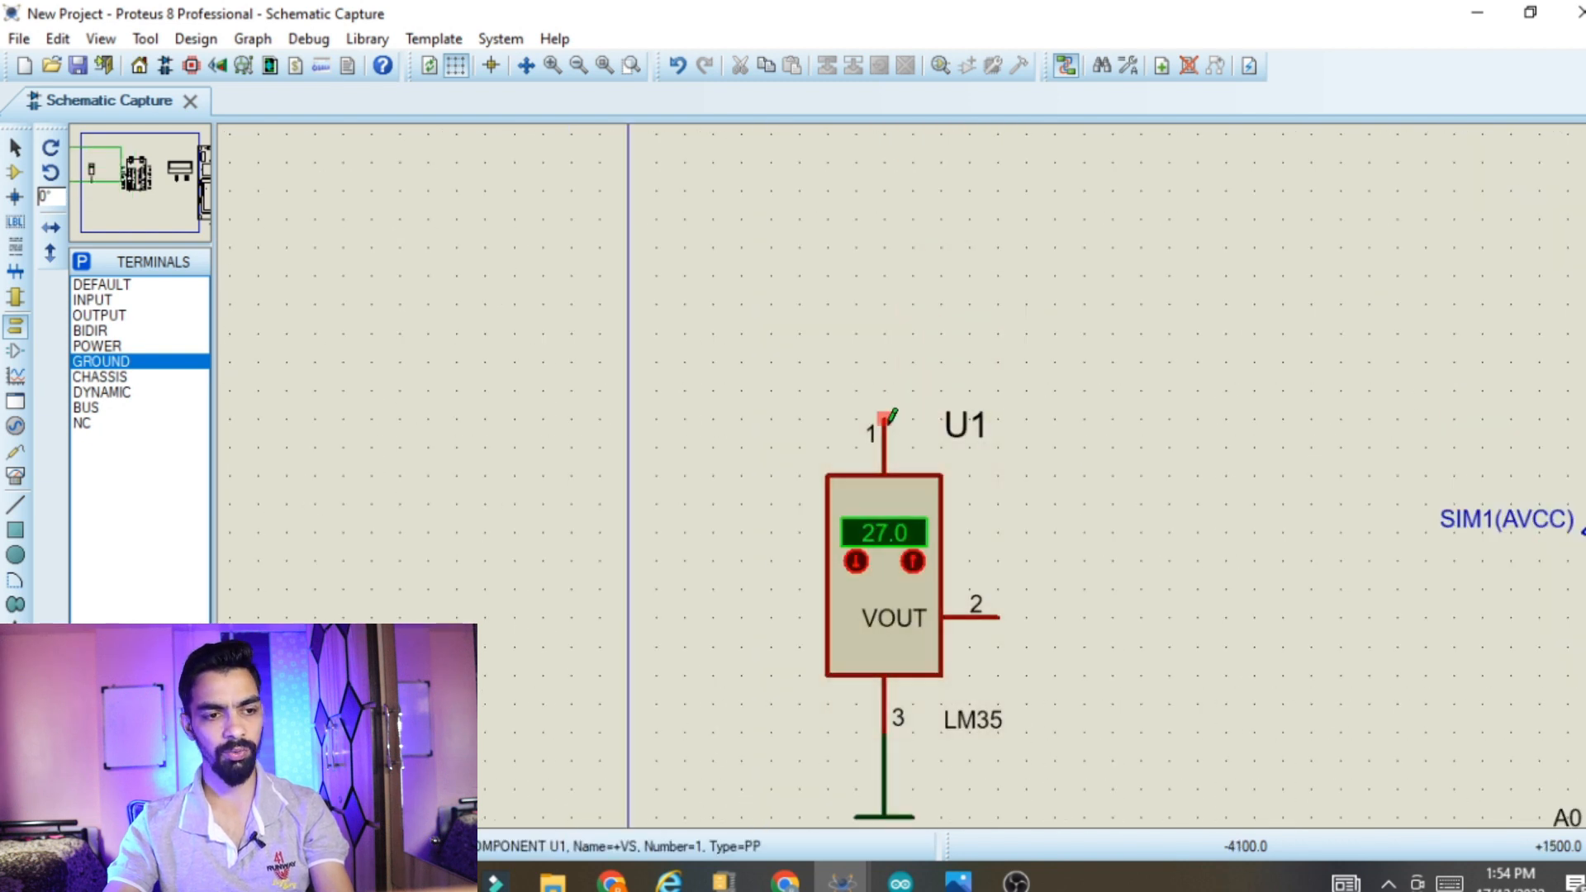
left_click(16, 425)
left_click(850, 301)
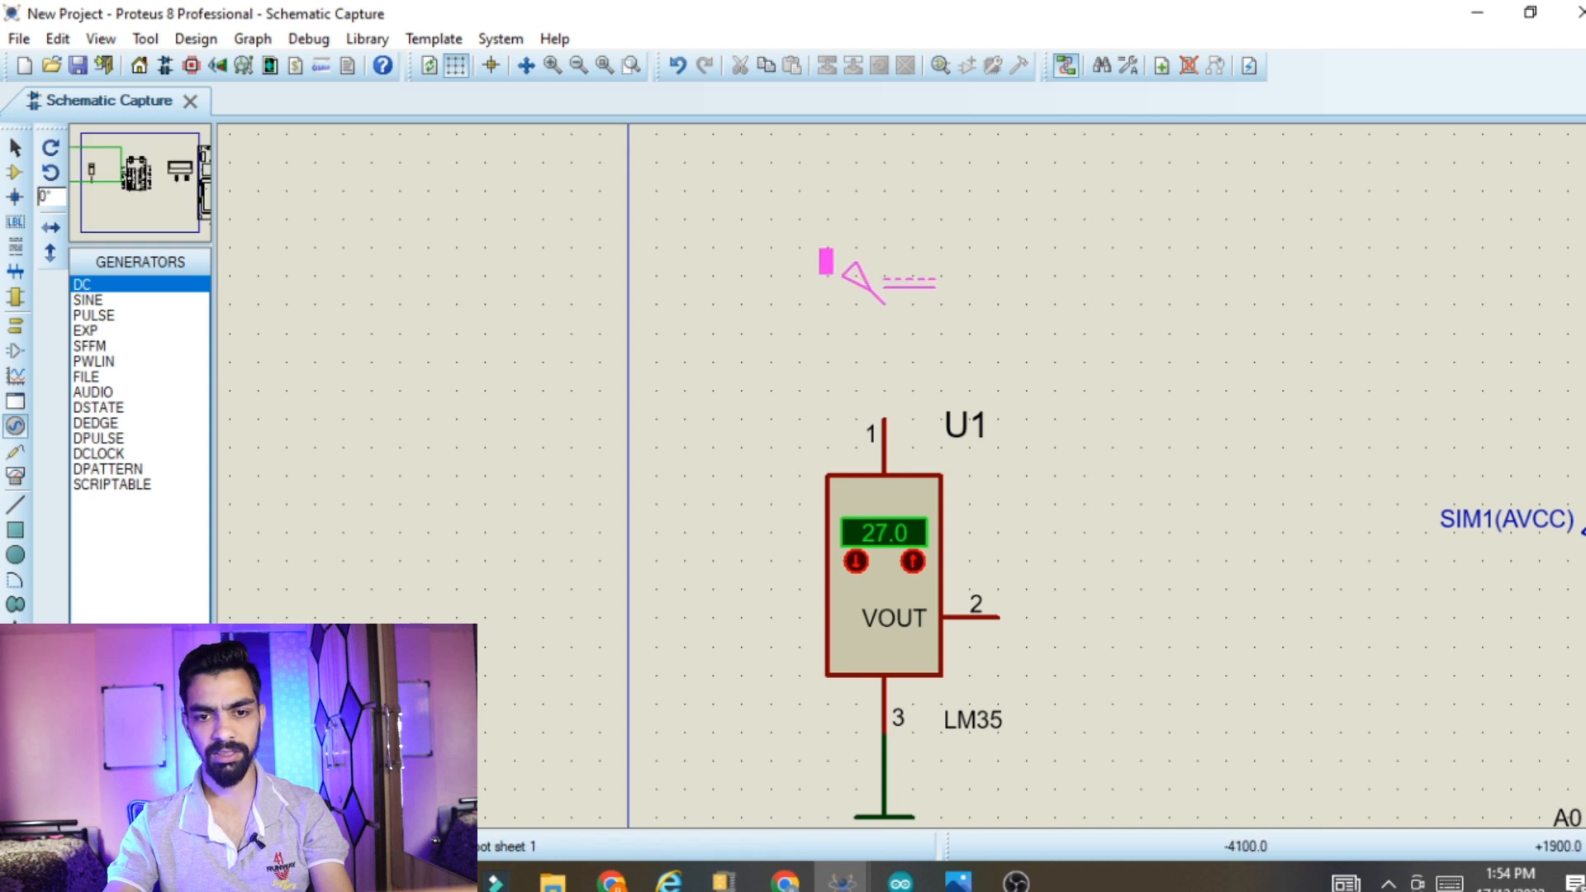
left_click(884, 303)
left_click(884, 303)
left_click(884, 420)
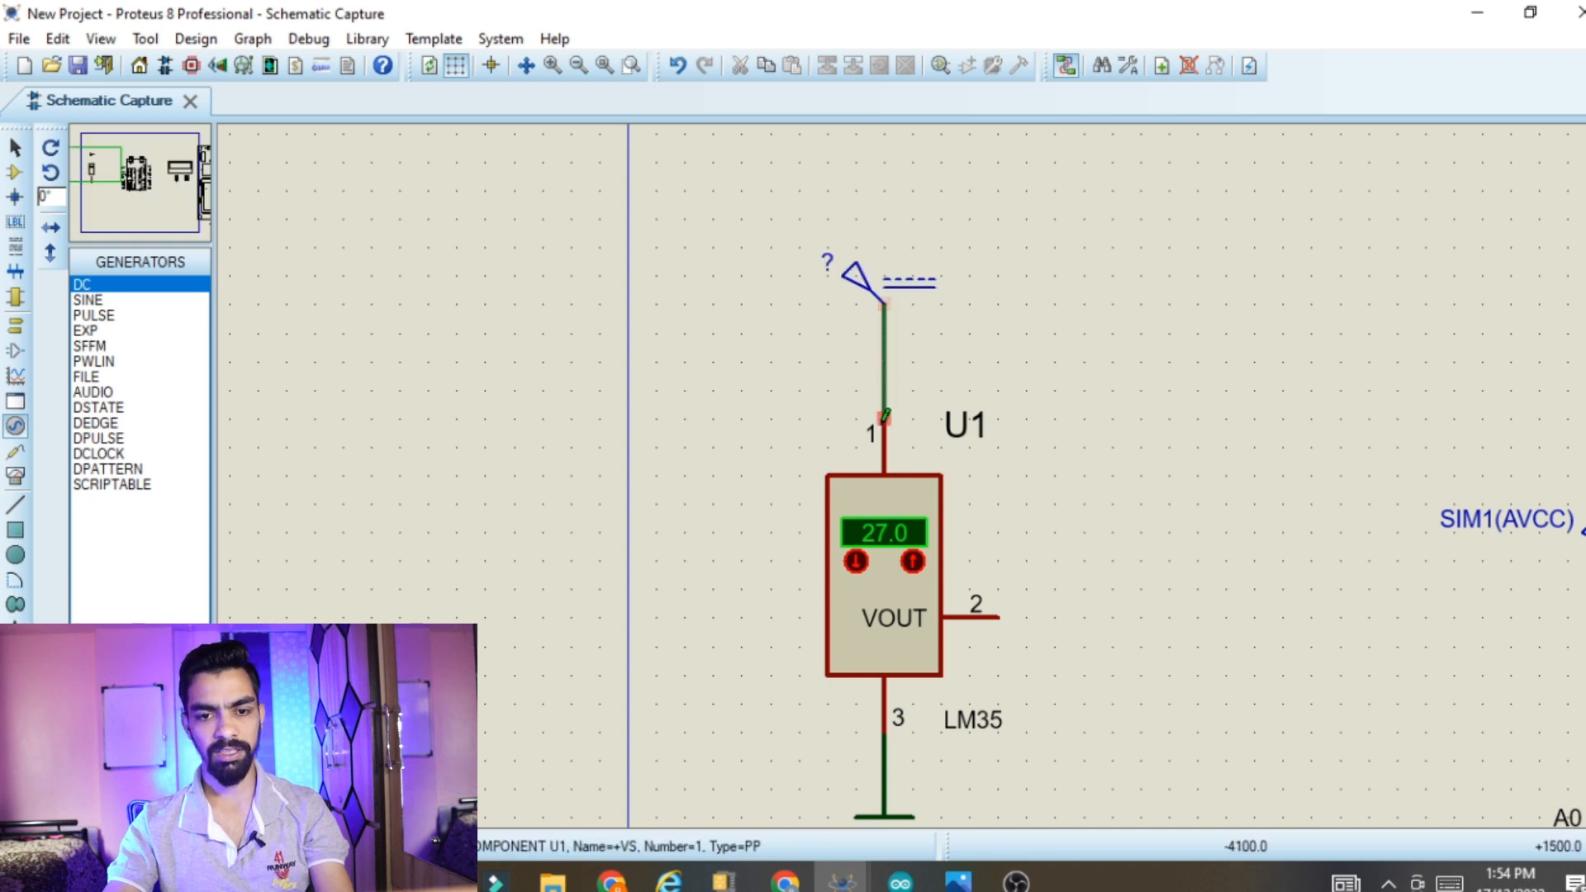
Set the voltage of the LM35's DC generator to 5 V
double_click(907, 290)
double_click(939, 183)
type("5")
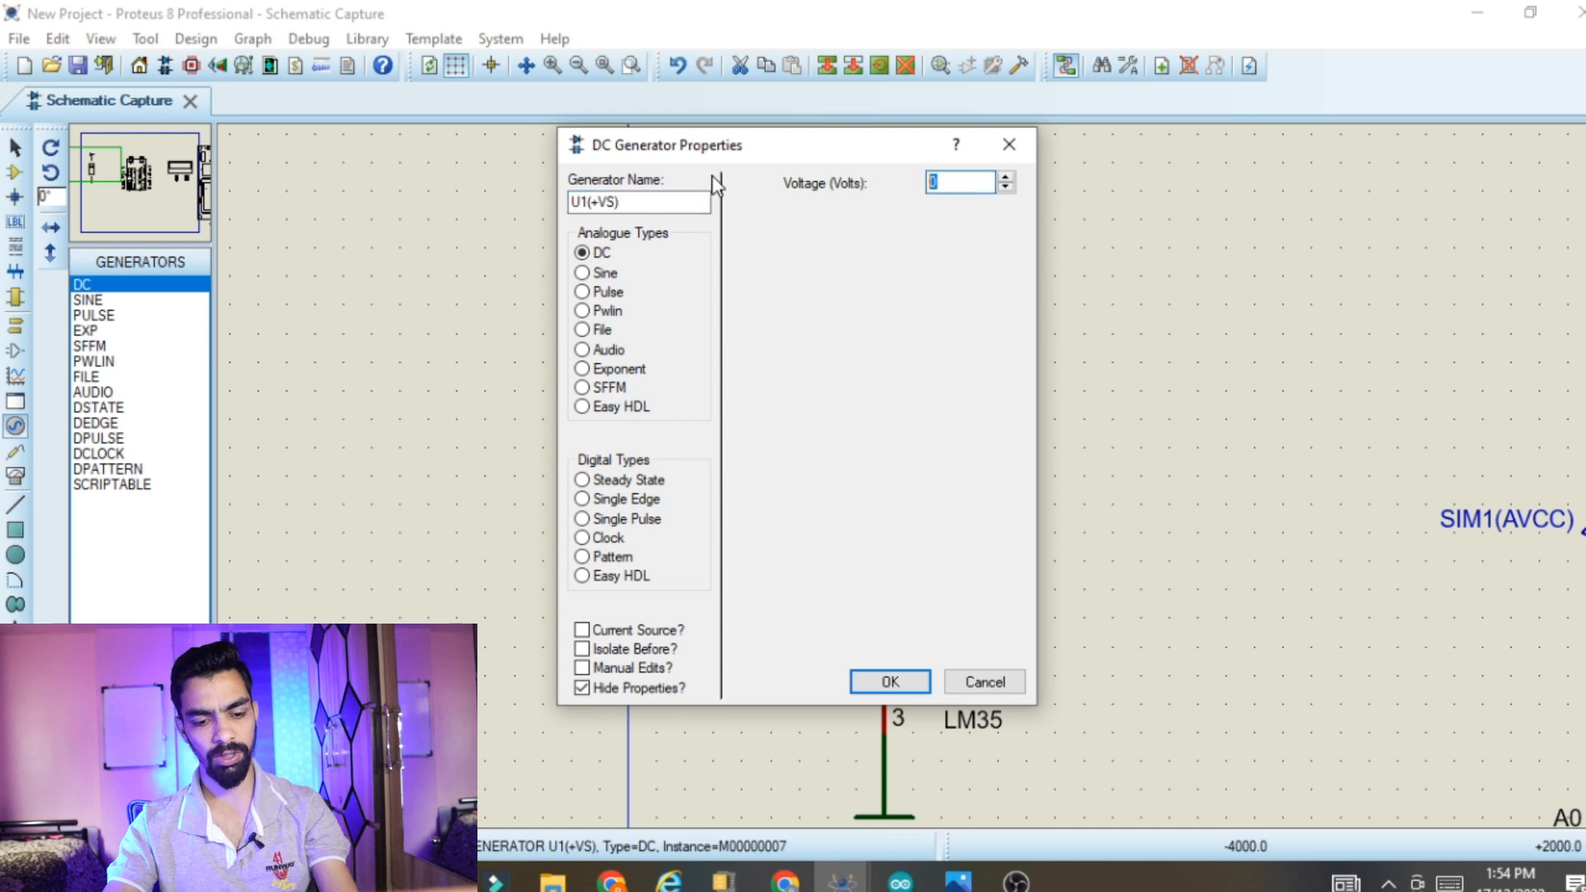
left_click(914, 683)
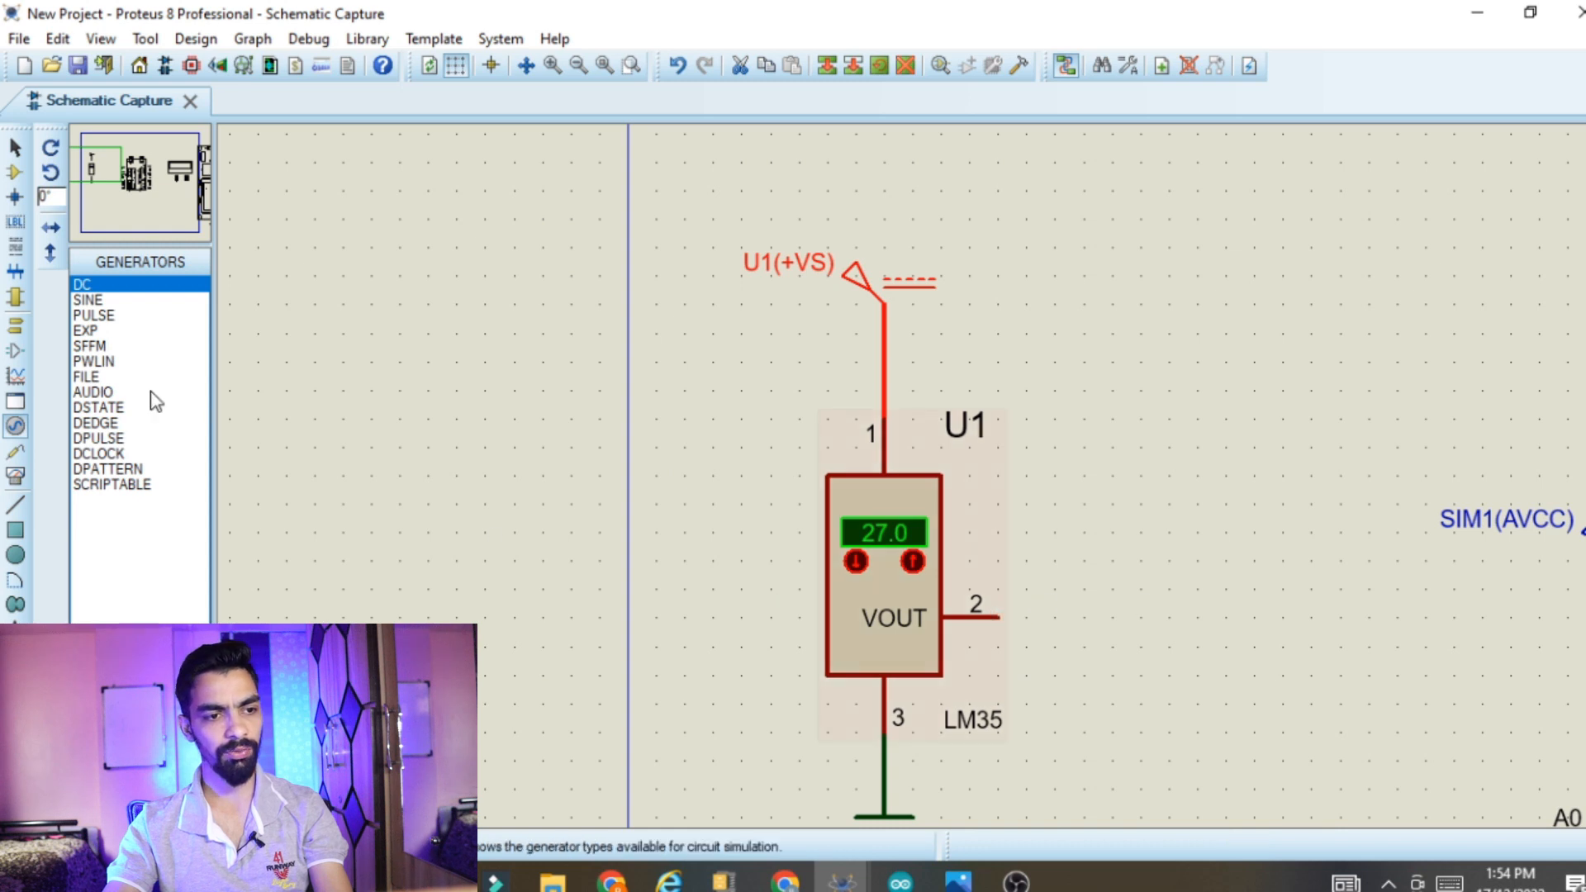
Place a default terminal to the right of the LM35's VOUT pin
left_click(12, 337)
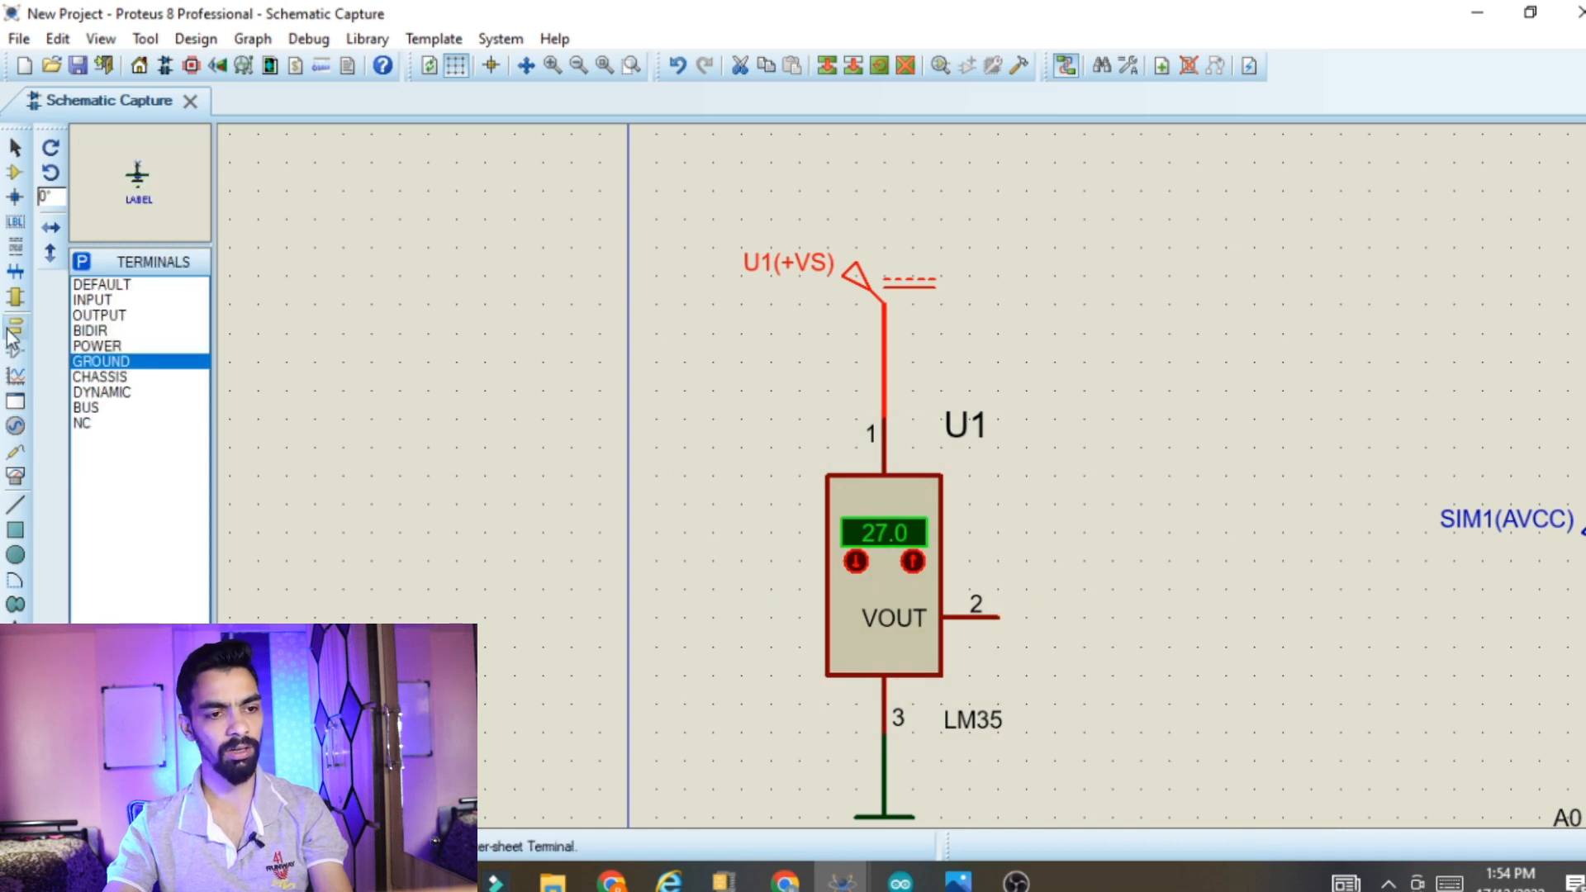
left_click(131, 287)
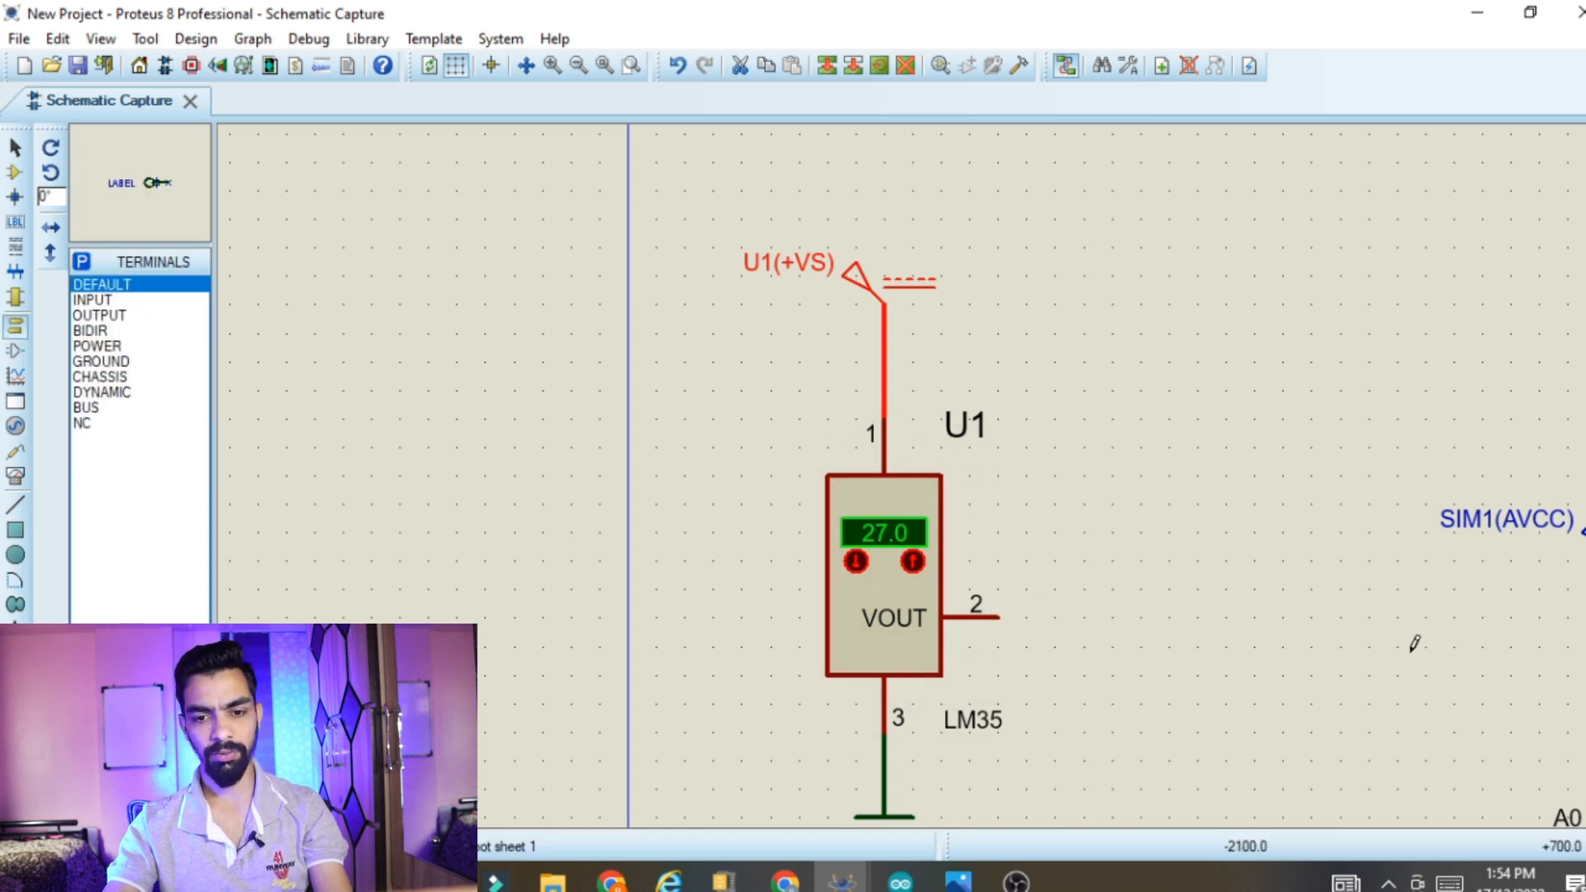
left_click(1067, 622)
left_click(1067, 621)
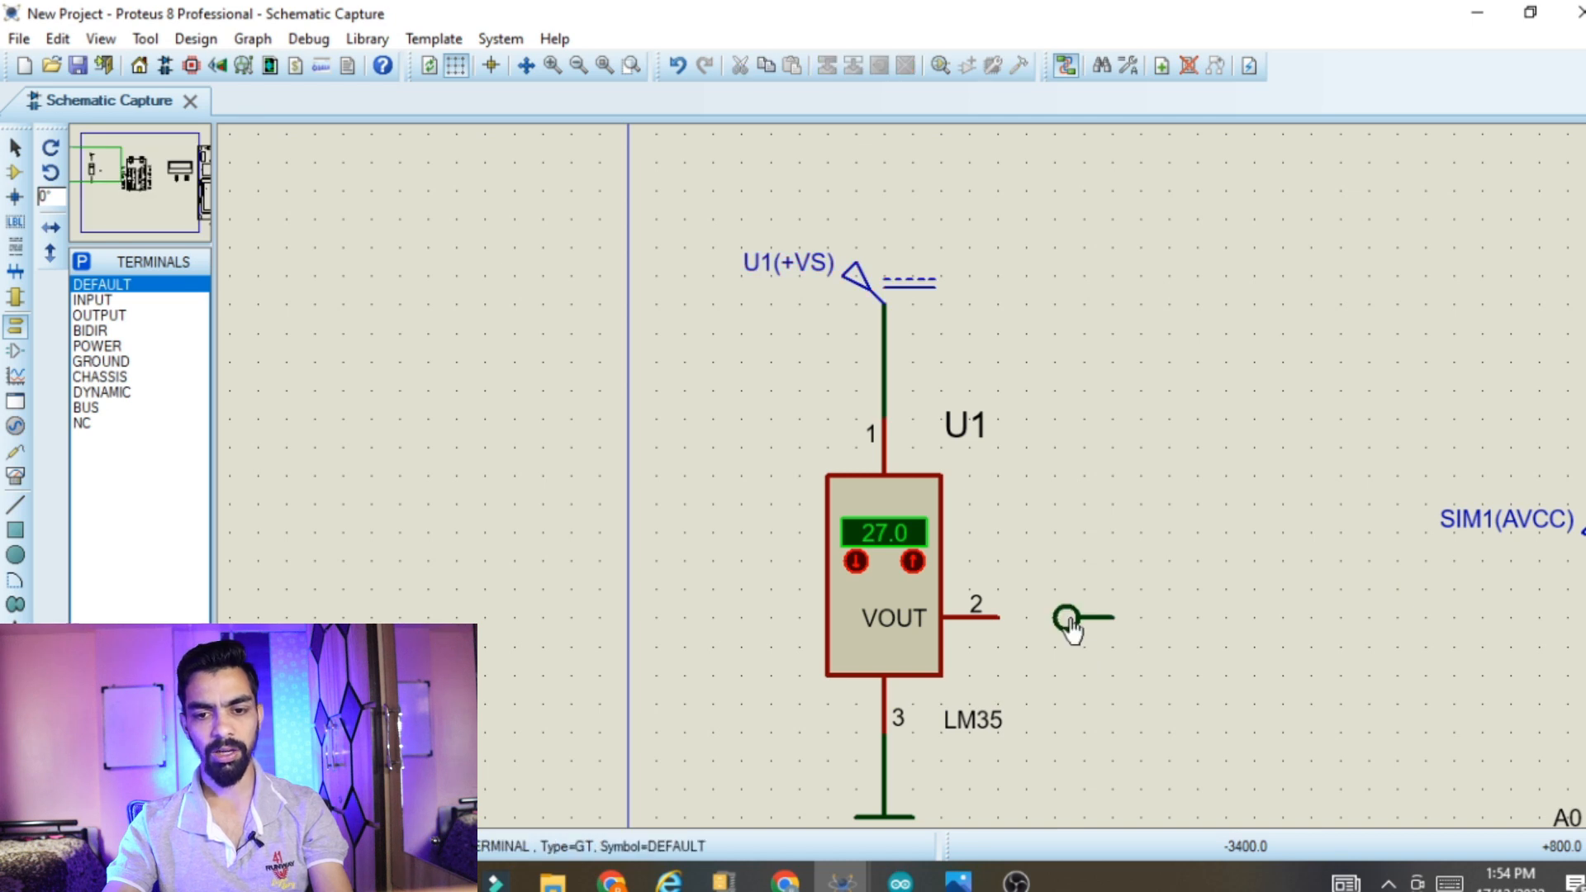
right_click(1067, 621)
left_click(1214, 310)
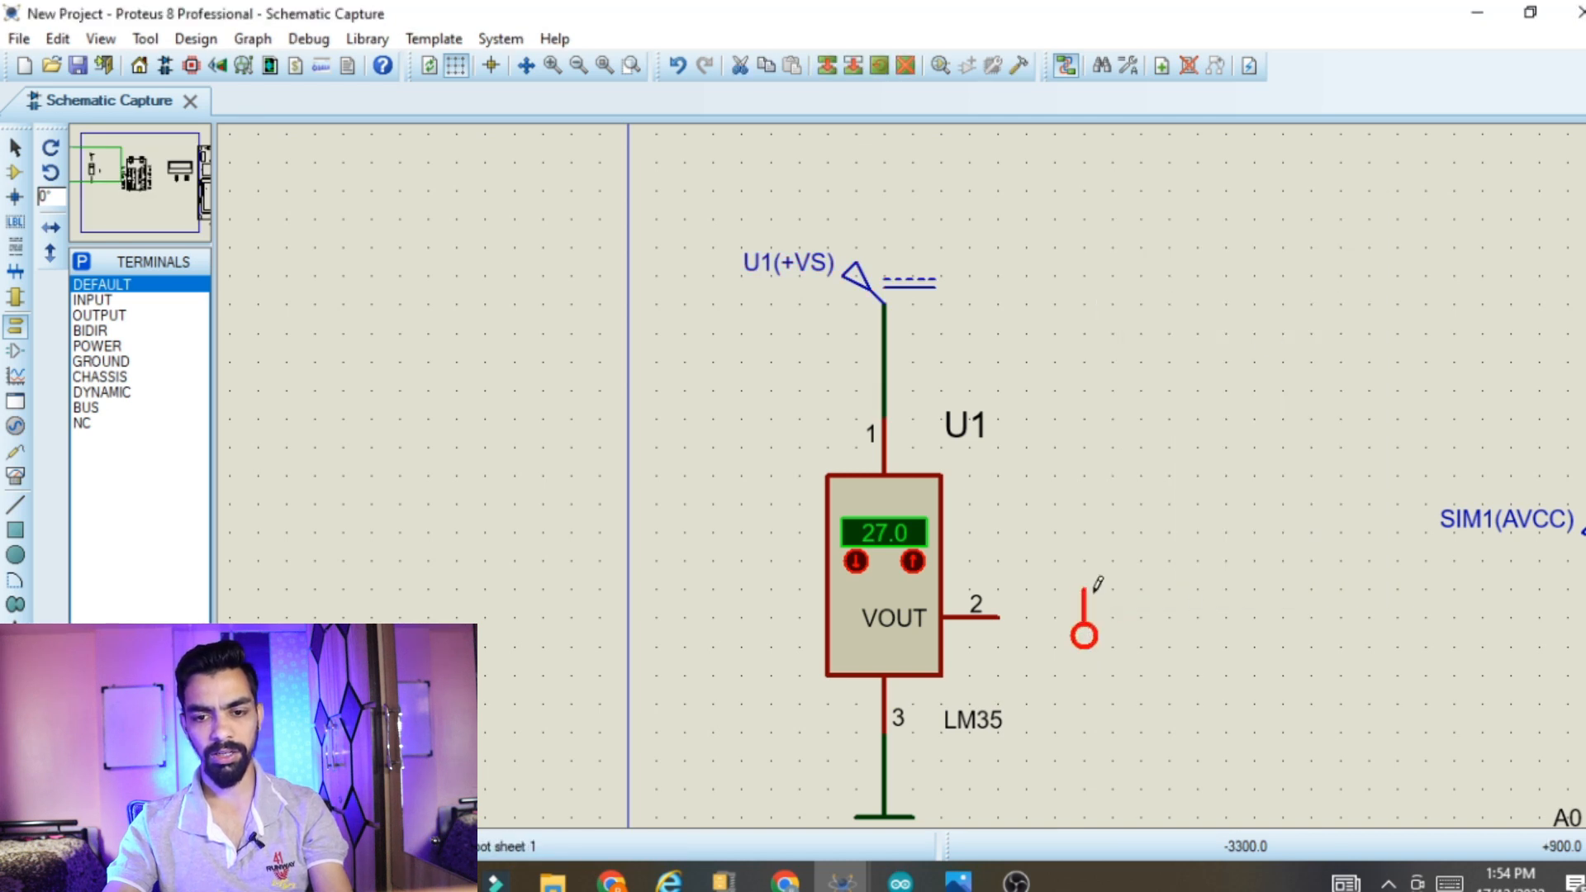
right_click(1098, 584)
left_click(1181, 261)
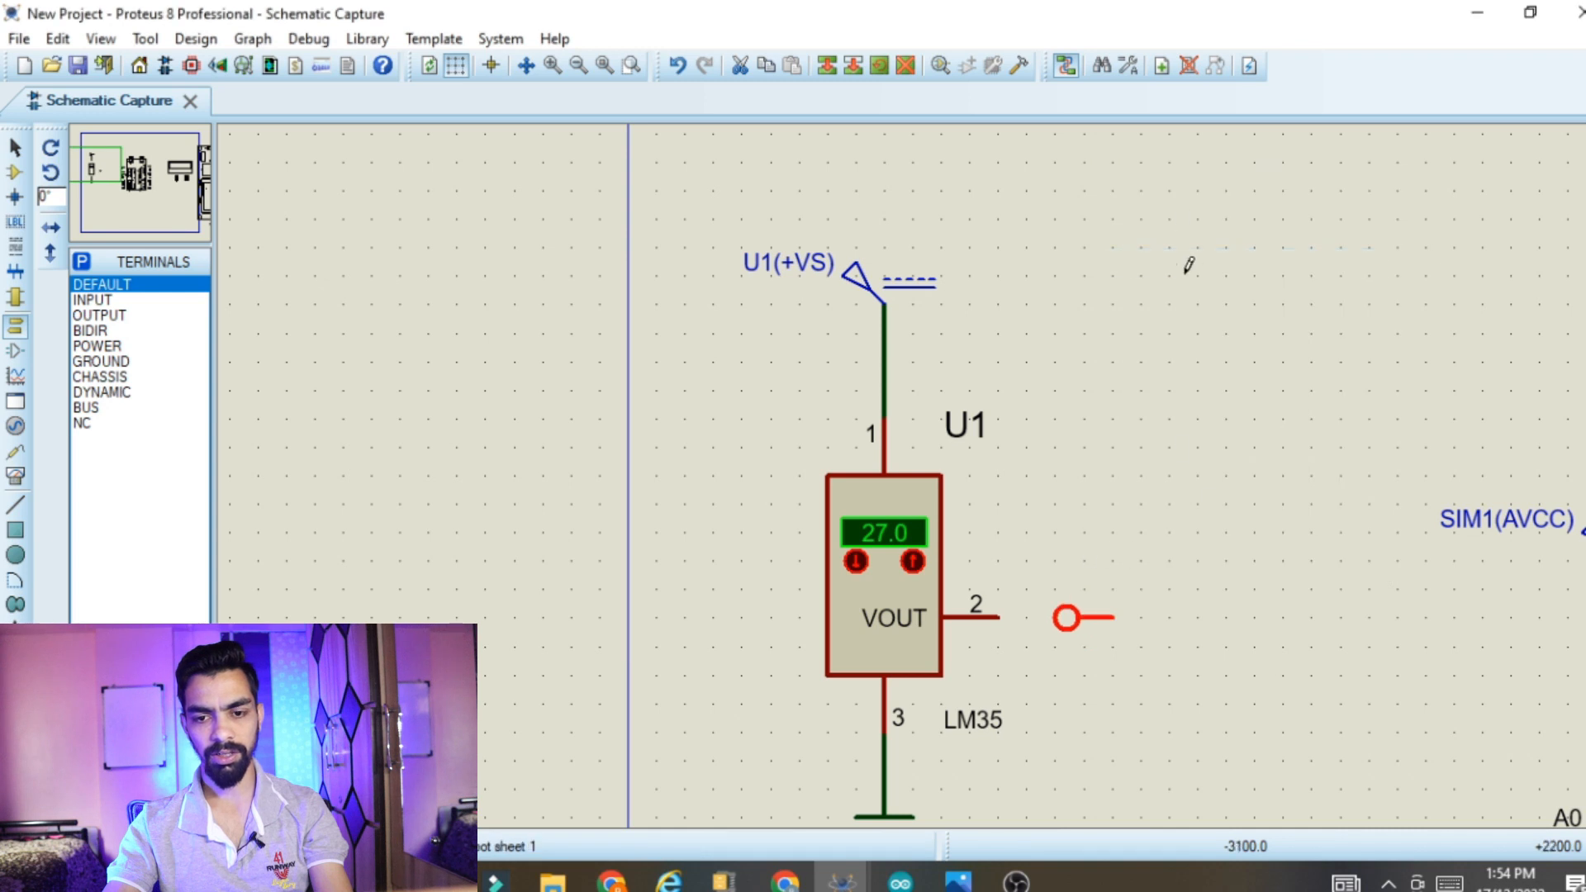
right_click(1083, 625)
left_click(1081, 608)
Rotate the default terminal beside the LM35 by 180 degrees and wire it to the VOUT pin
right_click(1097, 599)
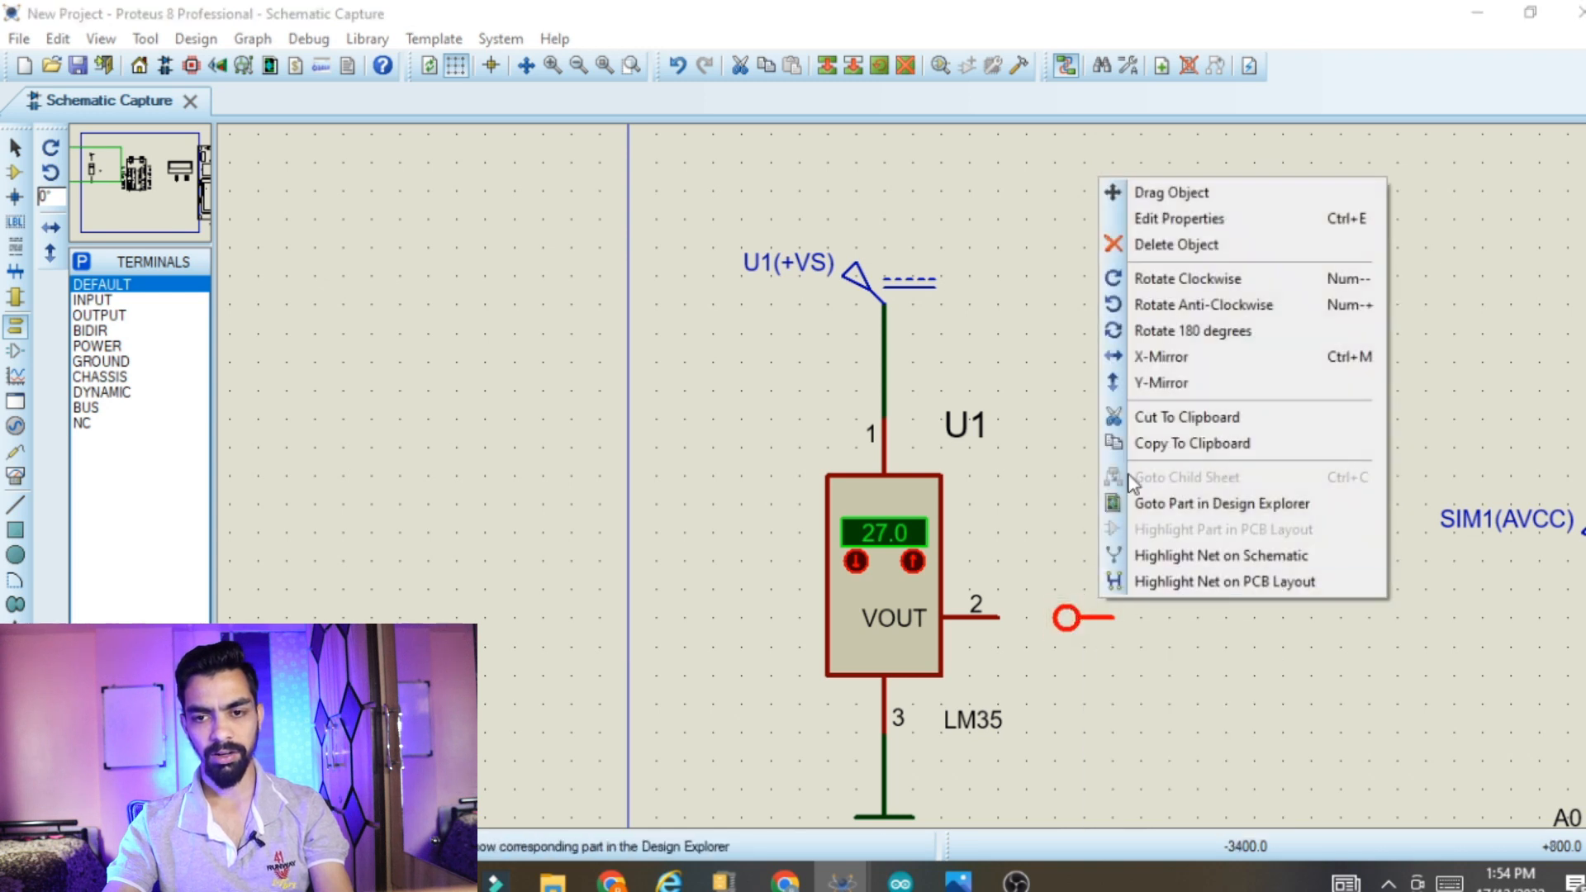
left_click(1160, 331)
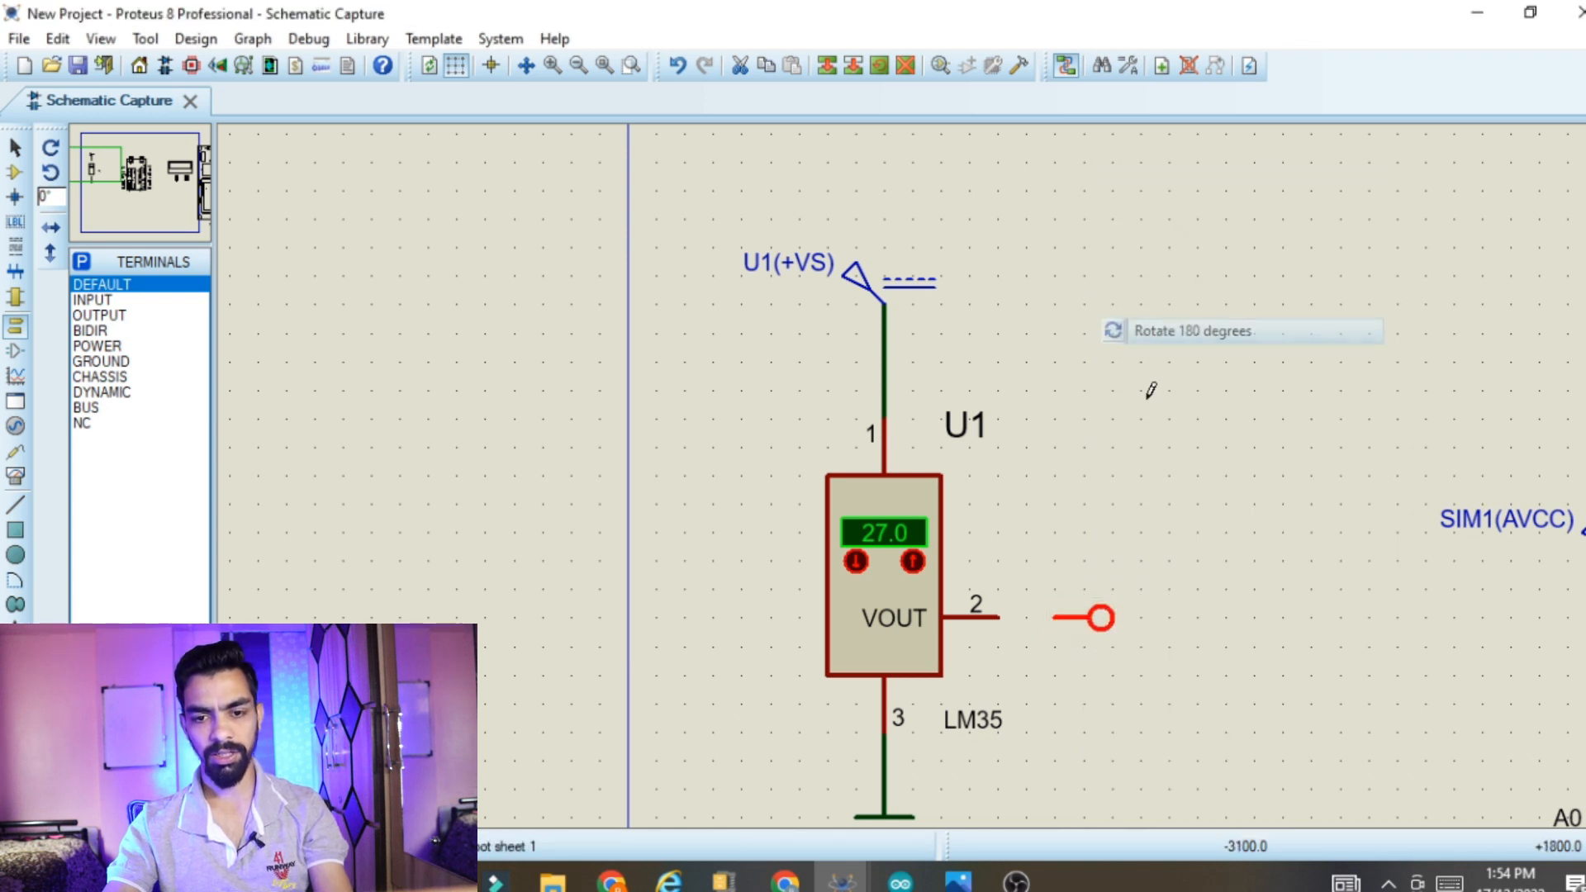
left_click(1055, 617)
scroll(1045, 578, "down", 2)
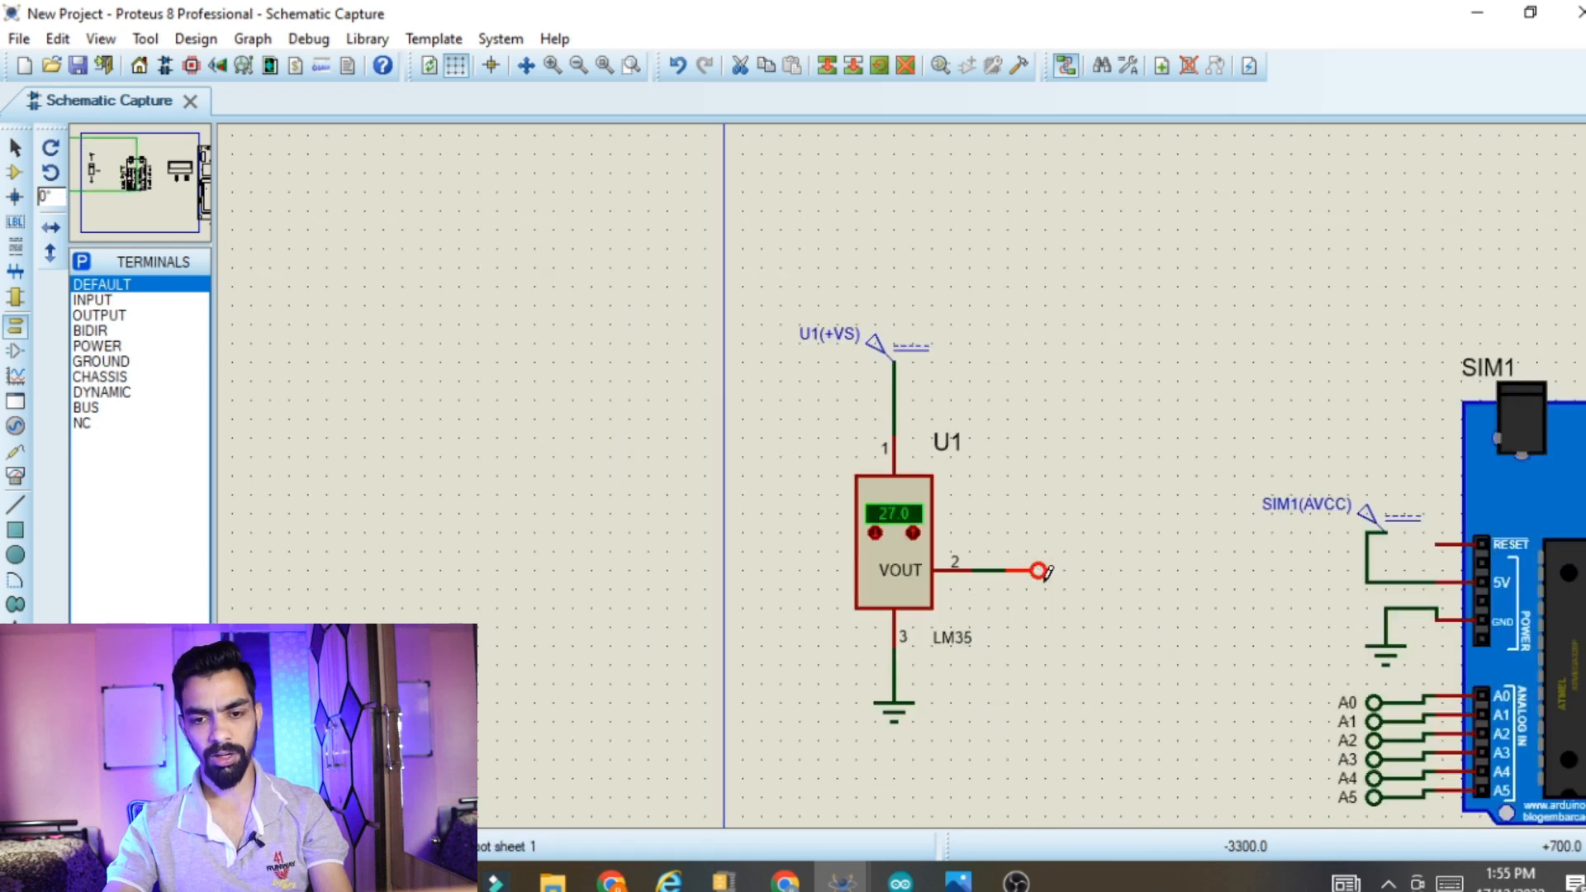
Label the terminal on the LM35's VOUT pin as A0
scroll(1047, 572, "up", 1)
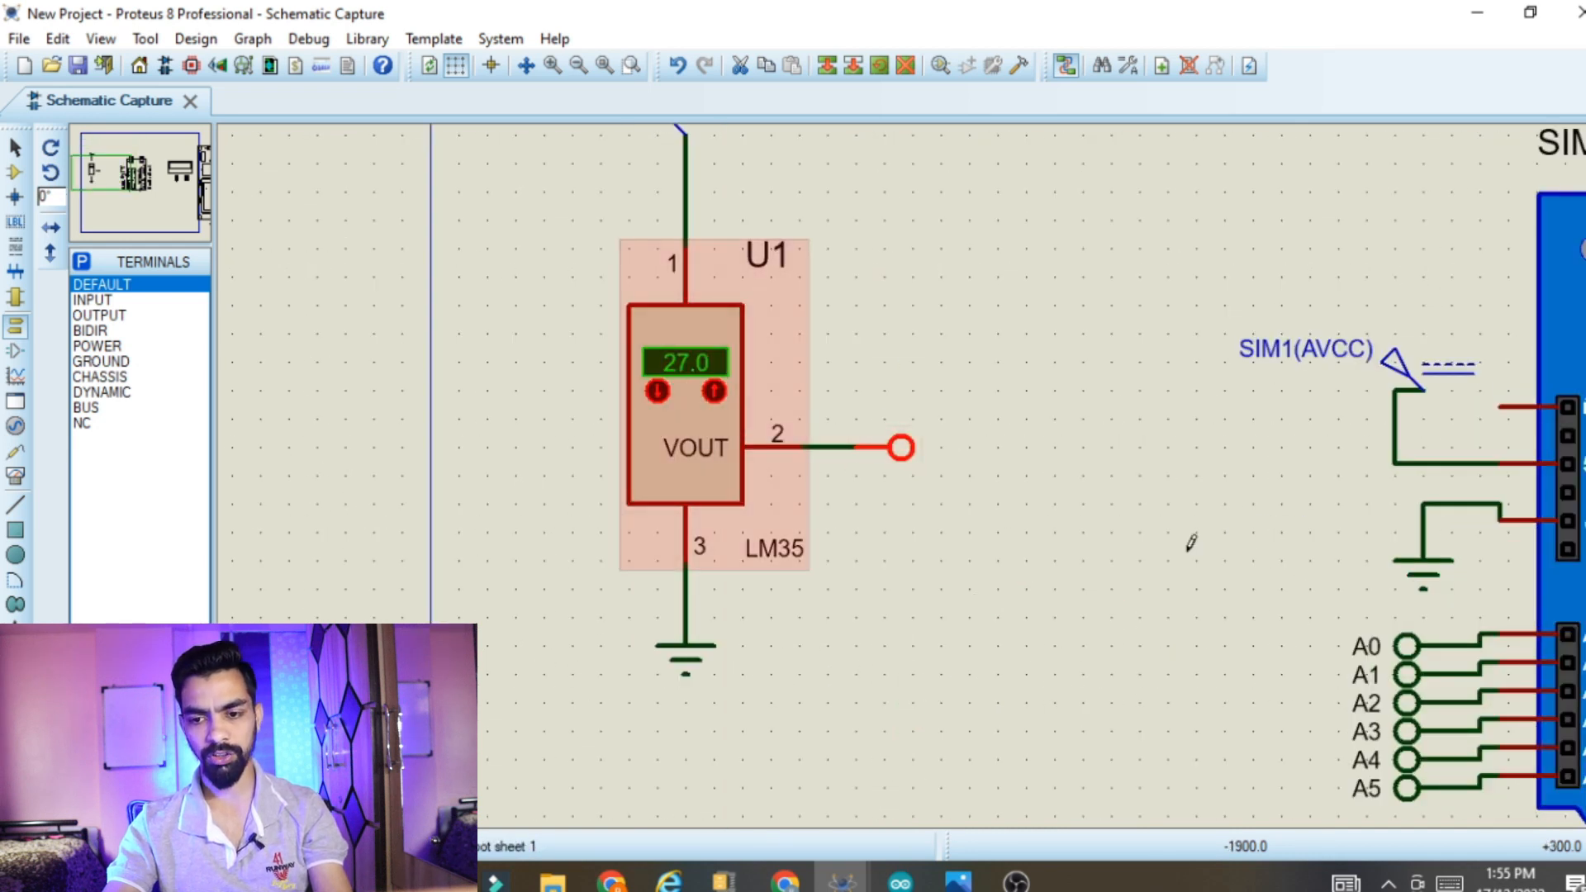
scroll(1191, 542, "down", 1)
scroll(1223, 590, "up", 2)
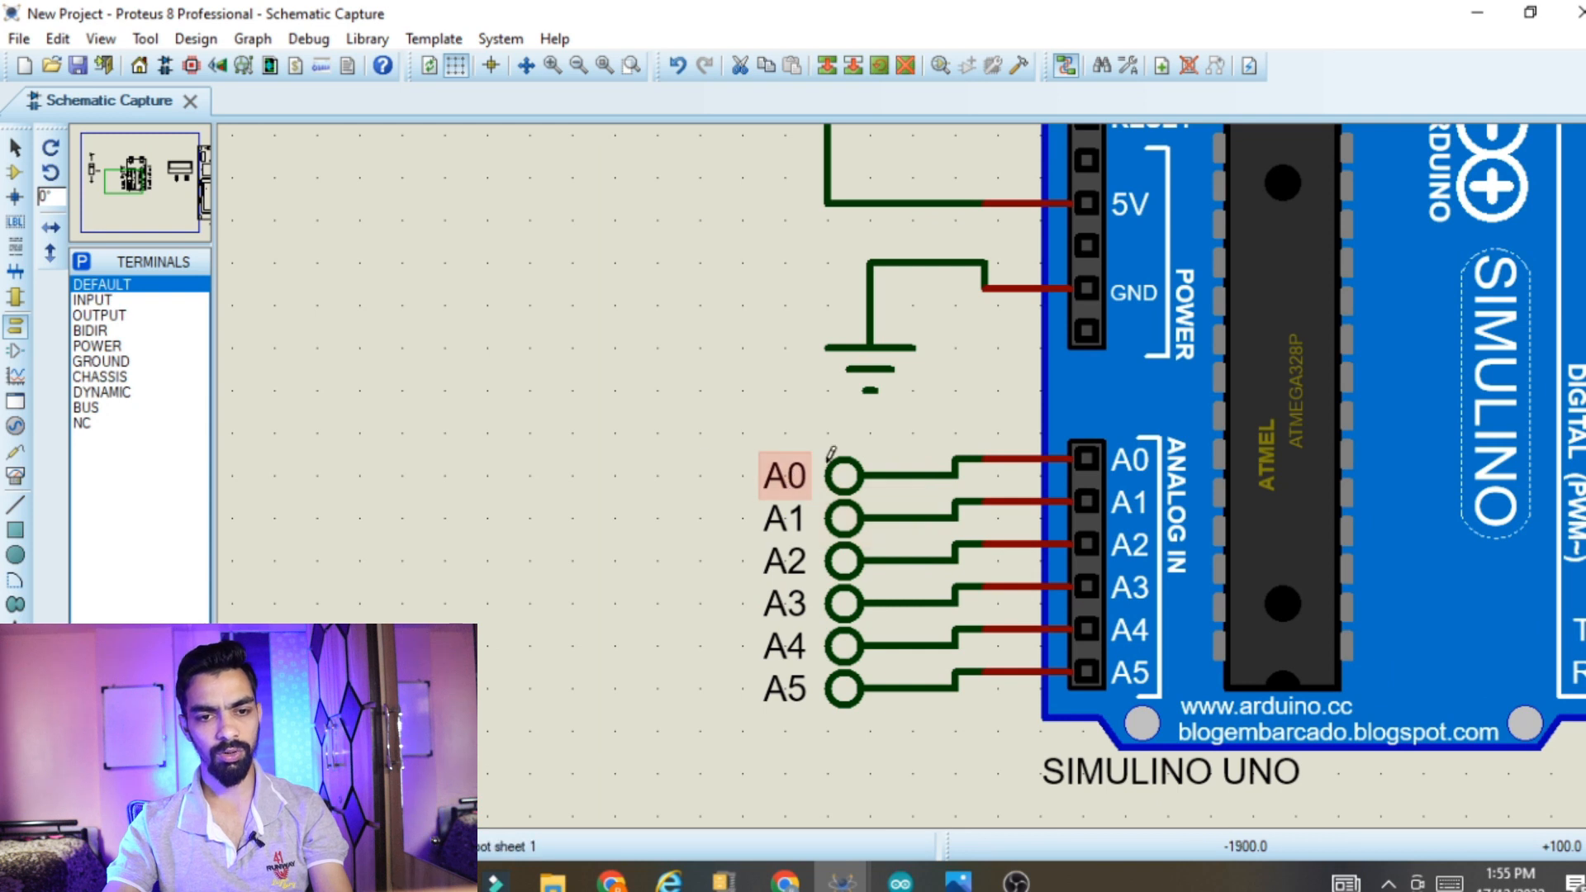
scroll(831, 453, "down", 1)
double_click(906, 477)
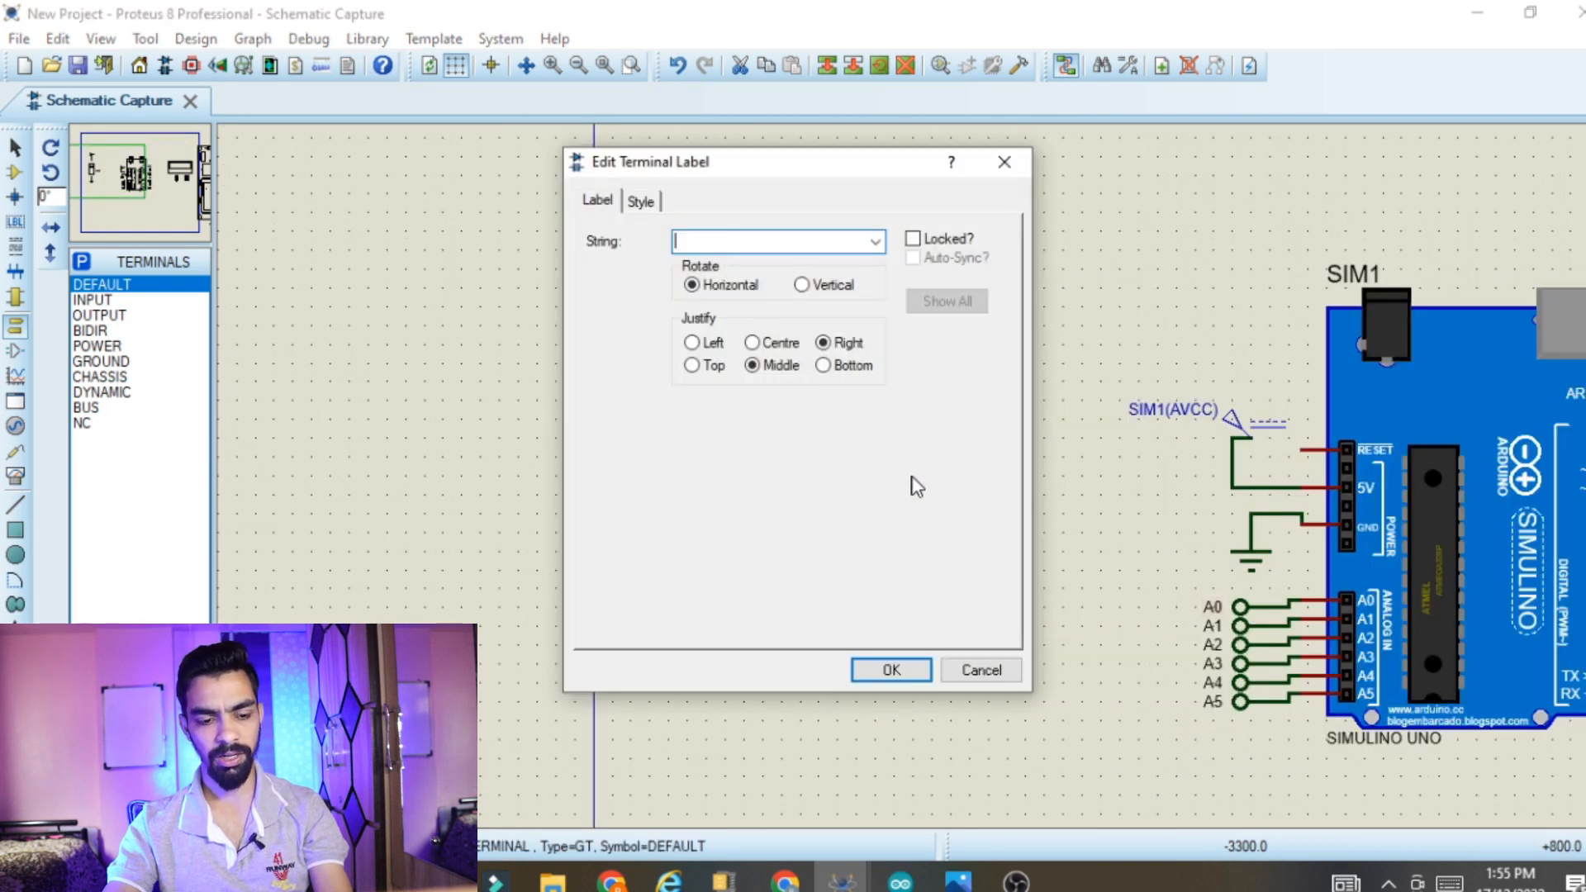
type("A0")
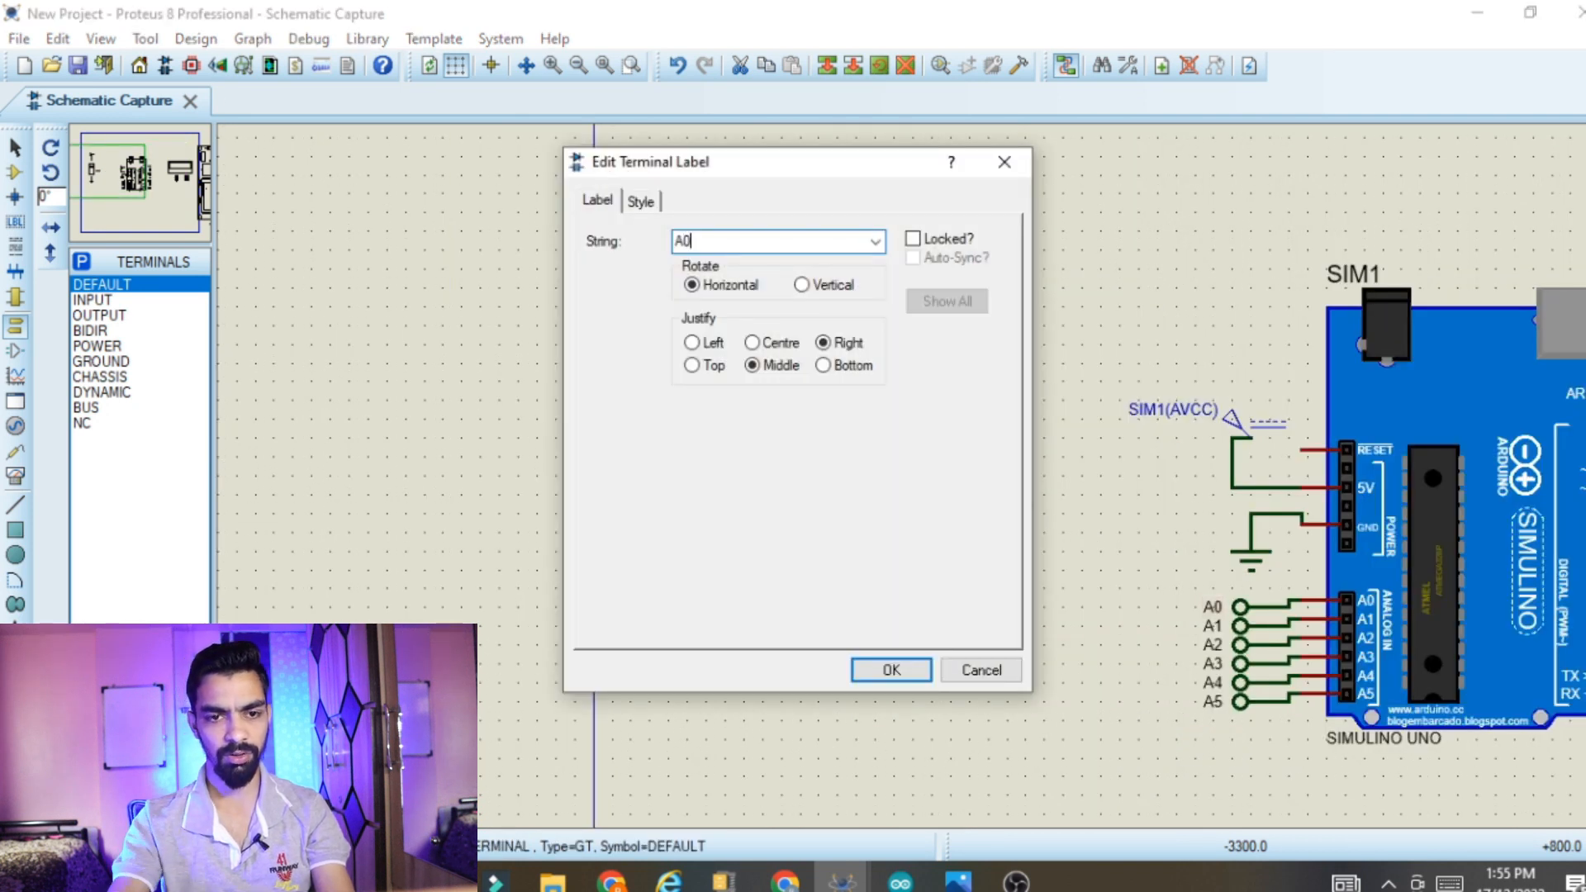
left_click(863, 671)
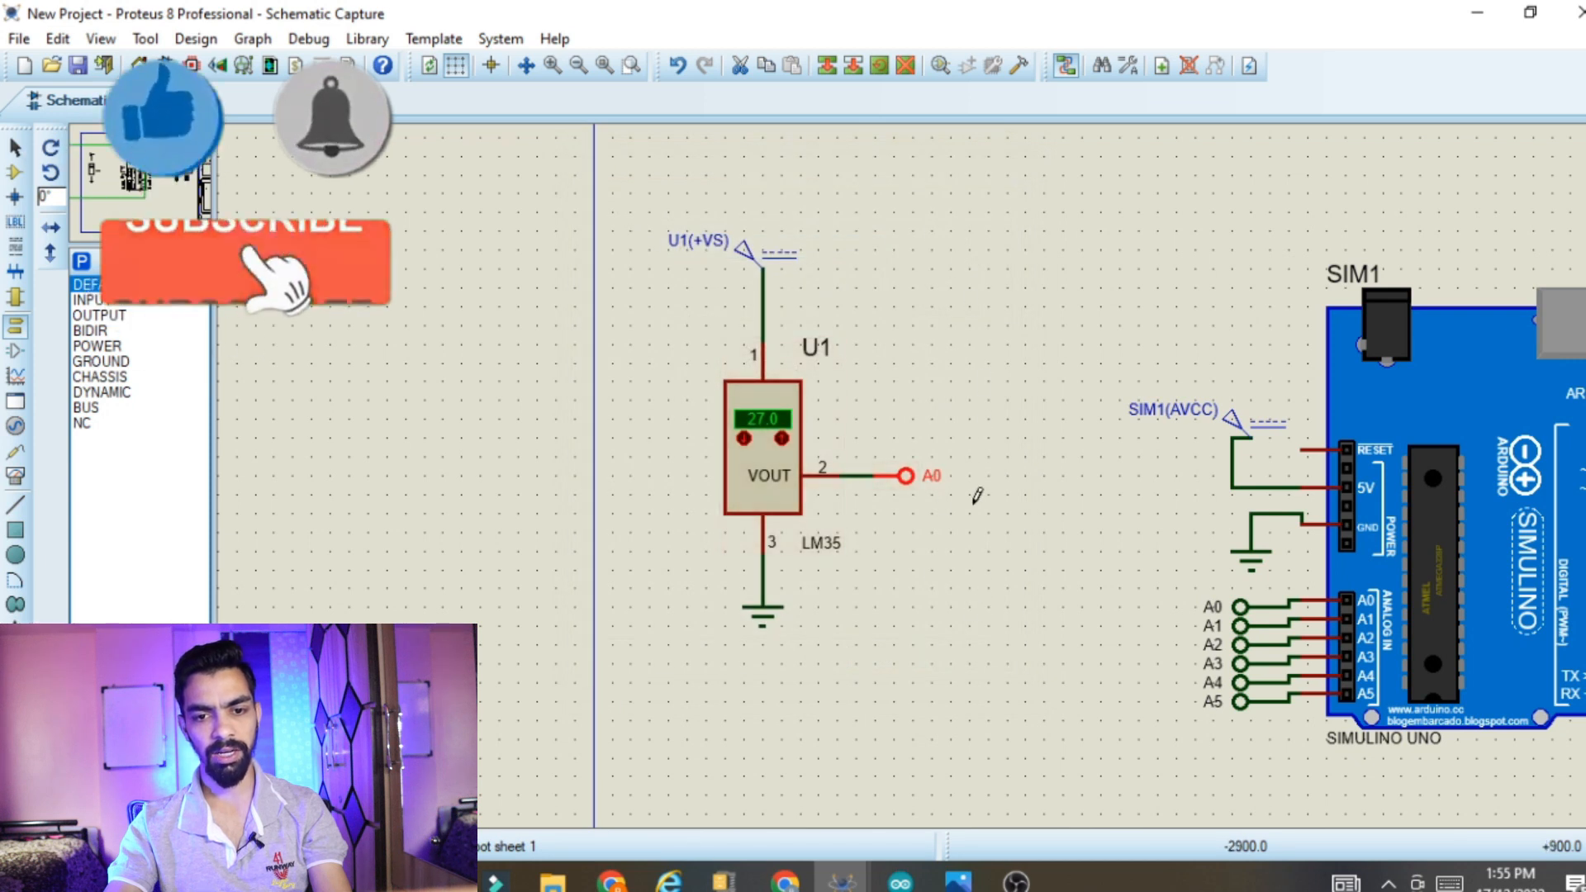
Add the DHT11 humidity and temperature sensor from the device library and place it below the LM35
scroll(1222, 578, "down", 1)
scroll(1573, 616, "right", 3)
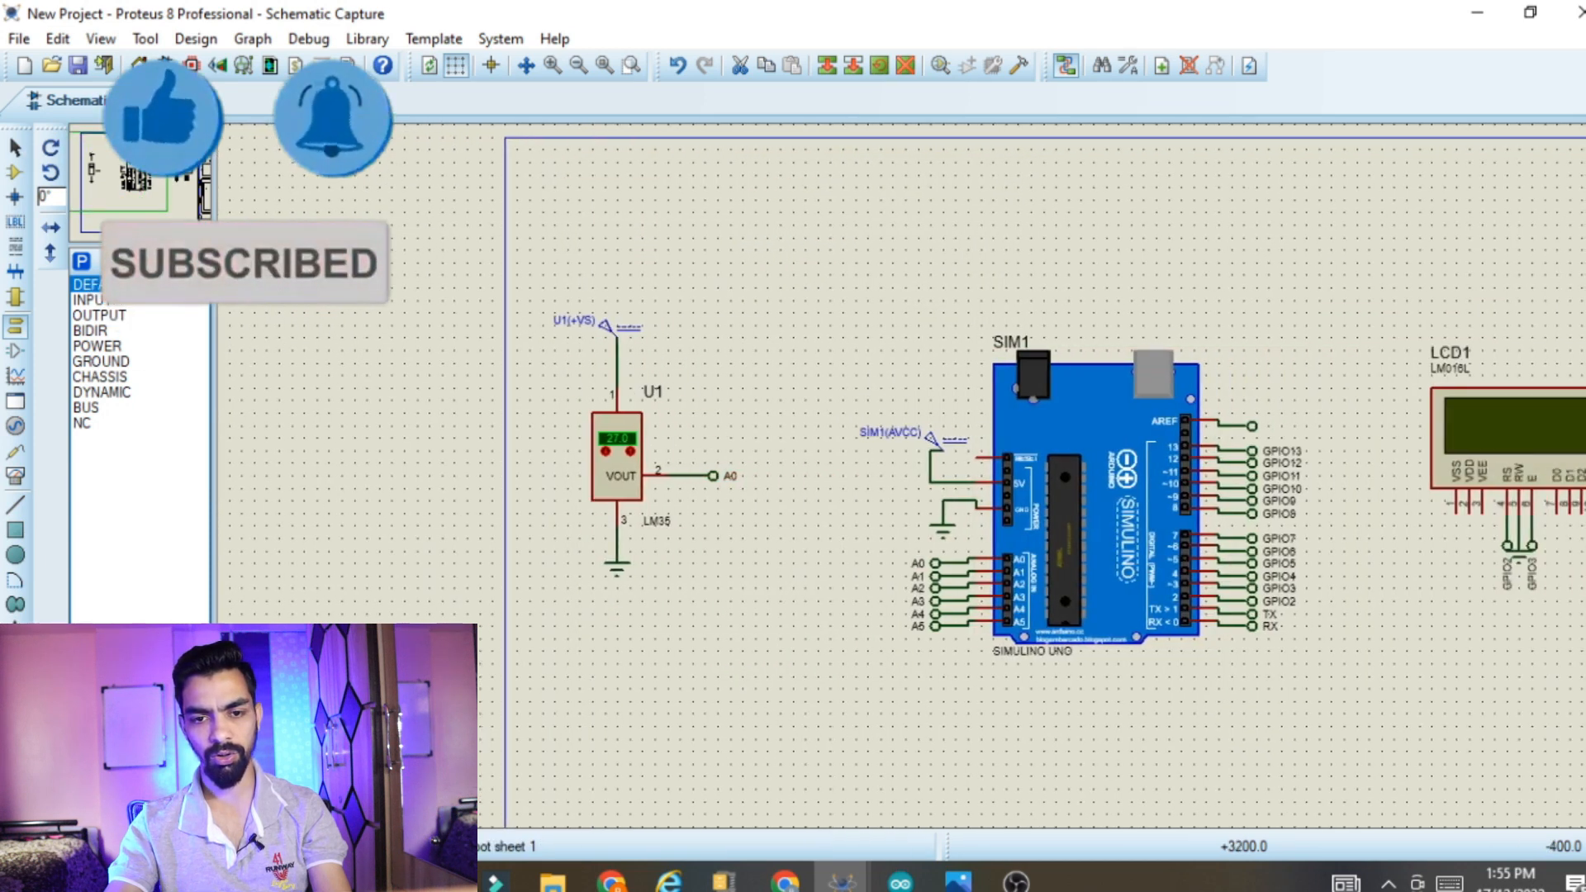
left_click_drag(1374, 764, 1392, 830)
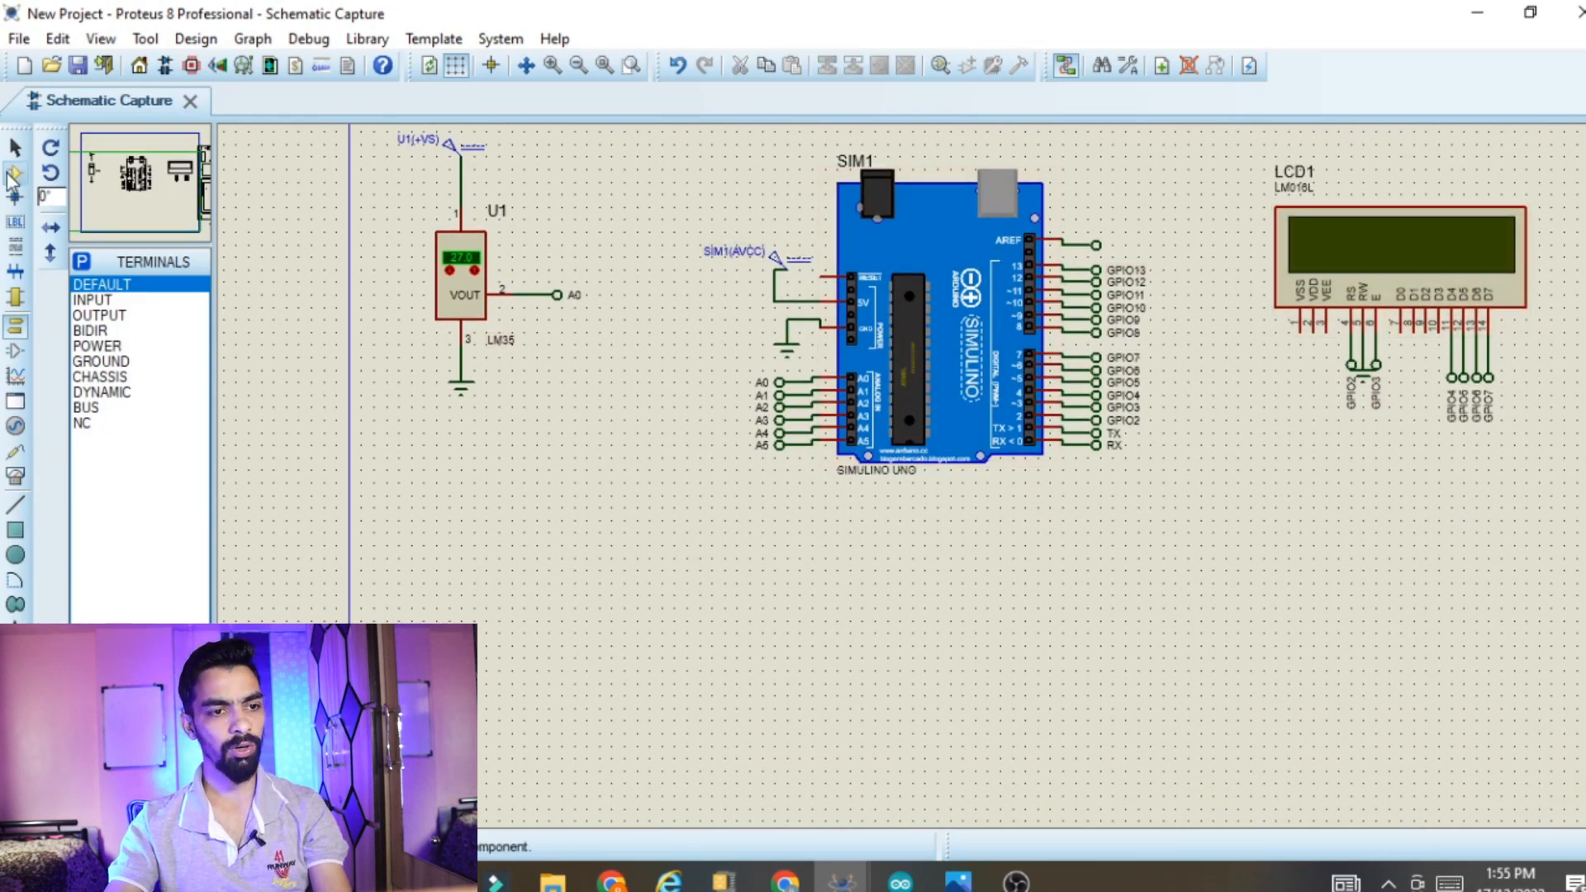
left_click(14, 174)
left_click(81, 261)
type("DHT11")
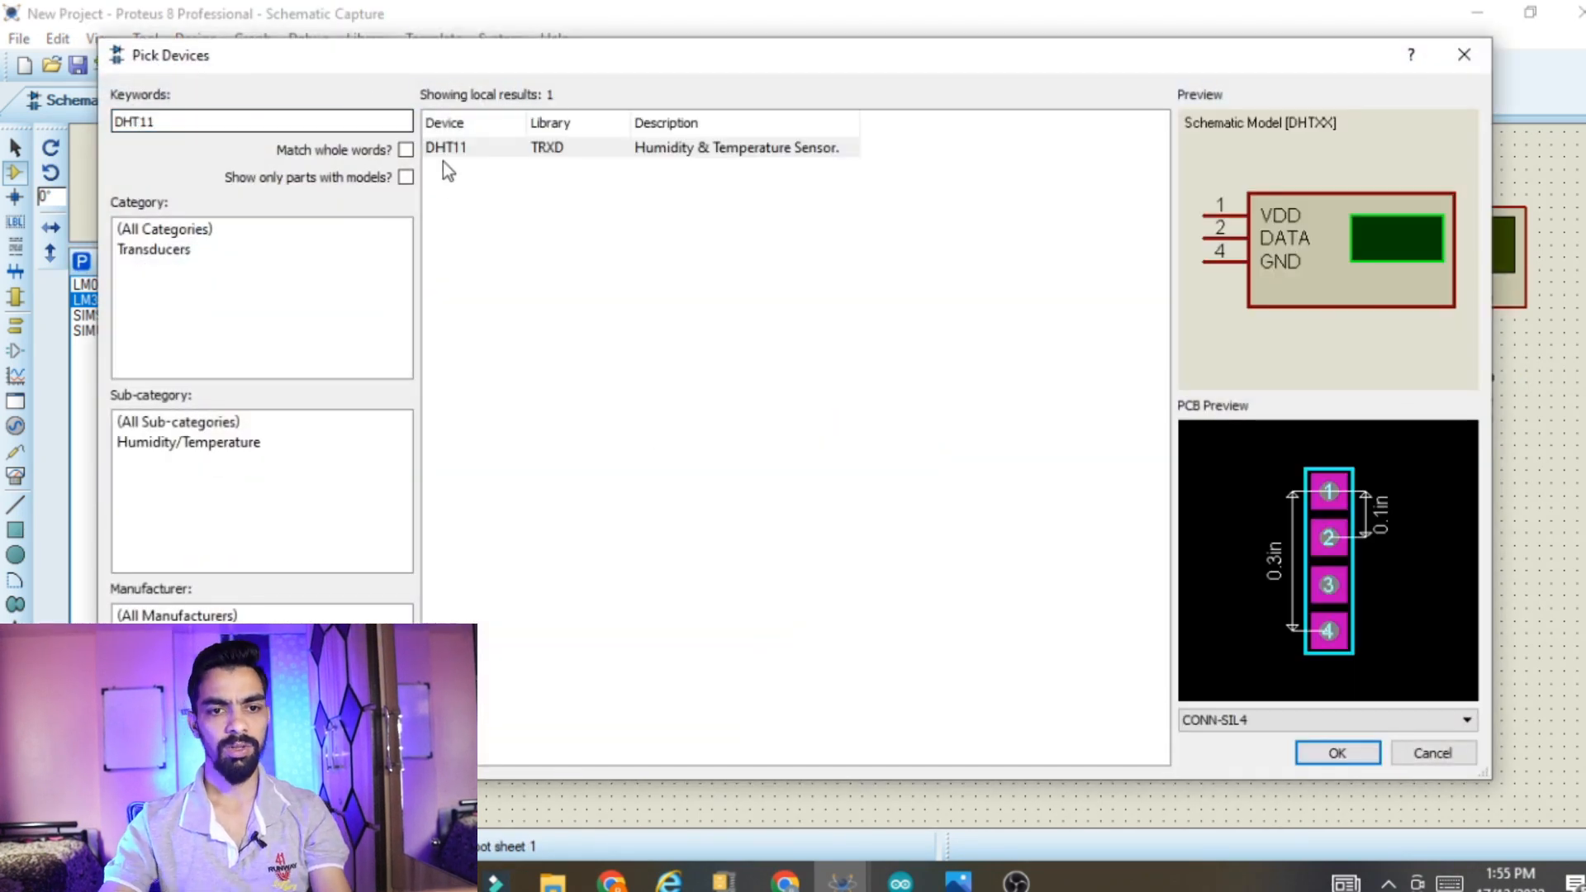
left_click(557, 150)
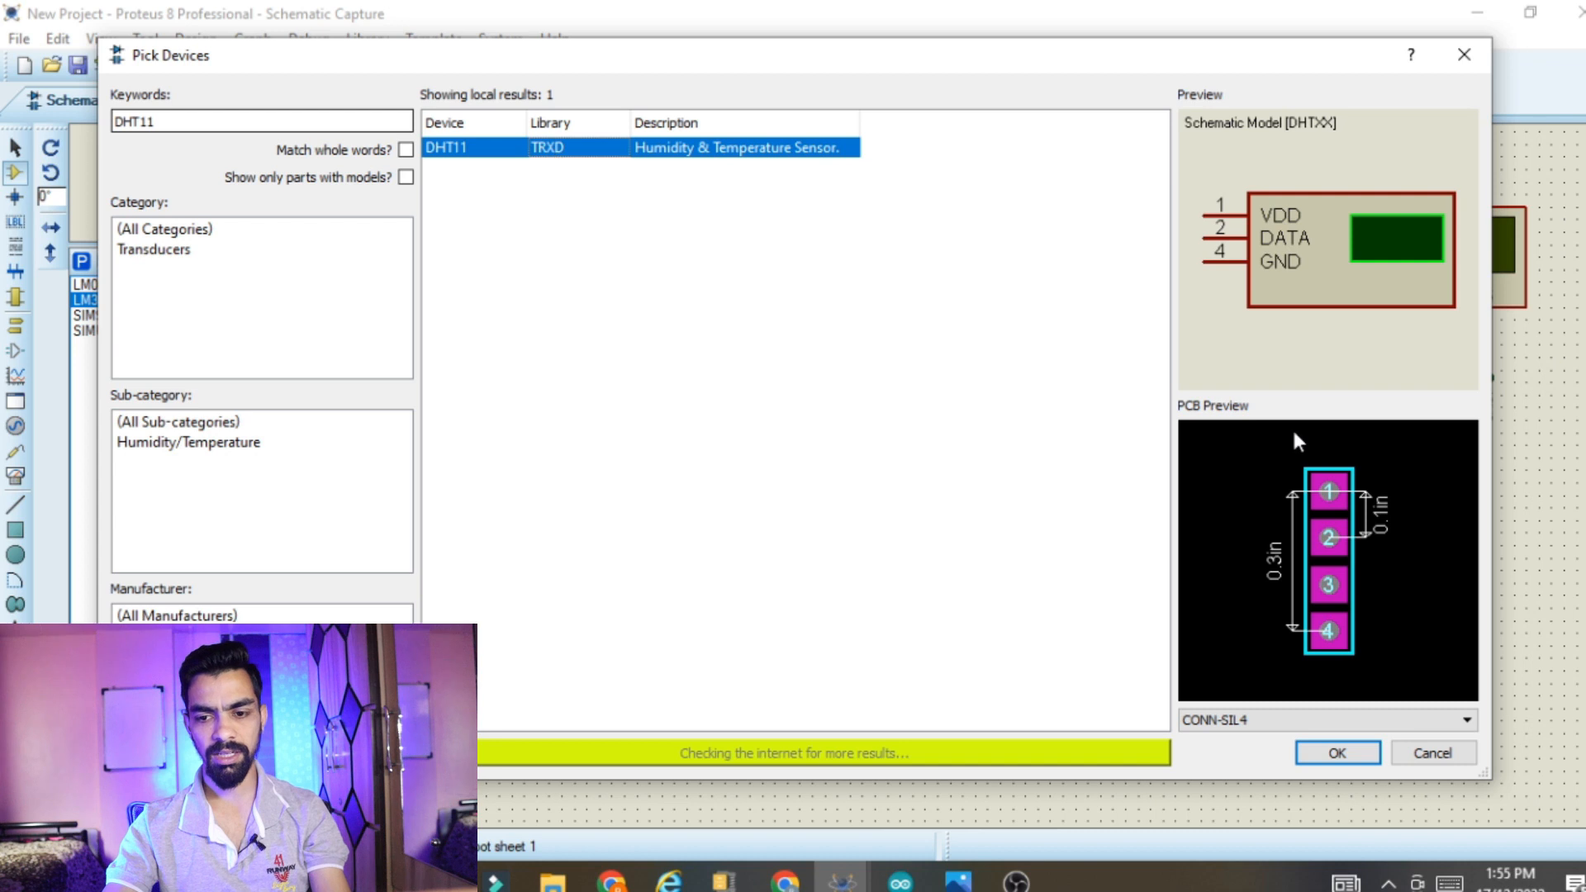
left_click(1336, 752)
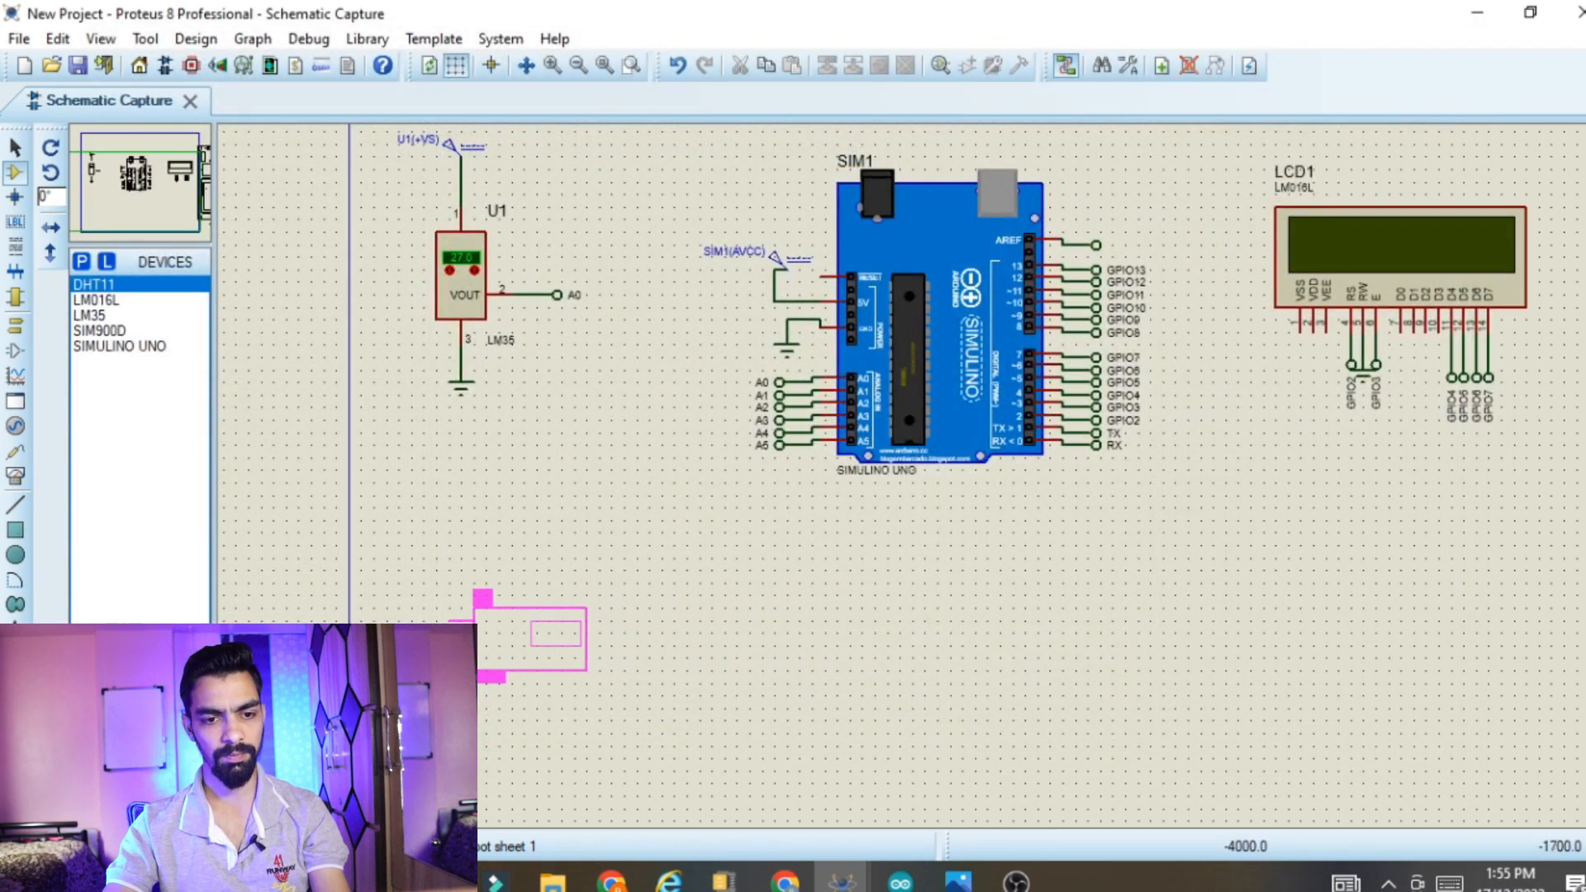
left_click(517, 621)
Place a DC generator at the upper left of the DHT11 and wire it to the VDD pin
scroll(517, 621, "up", 2)
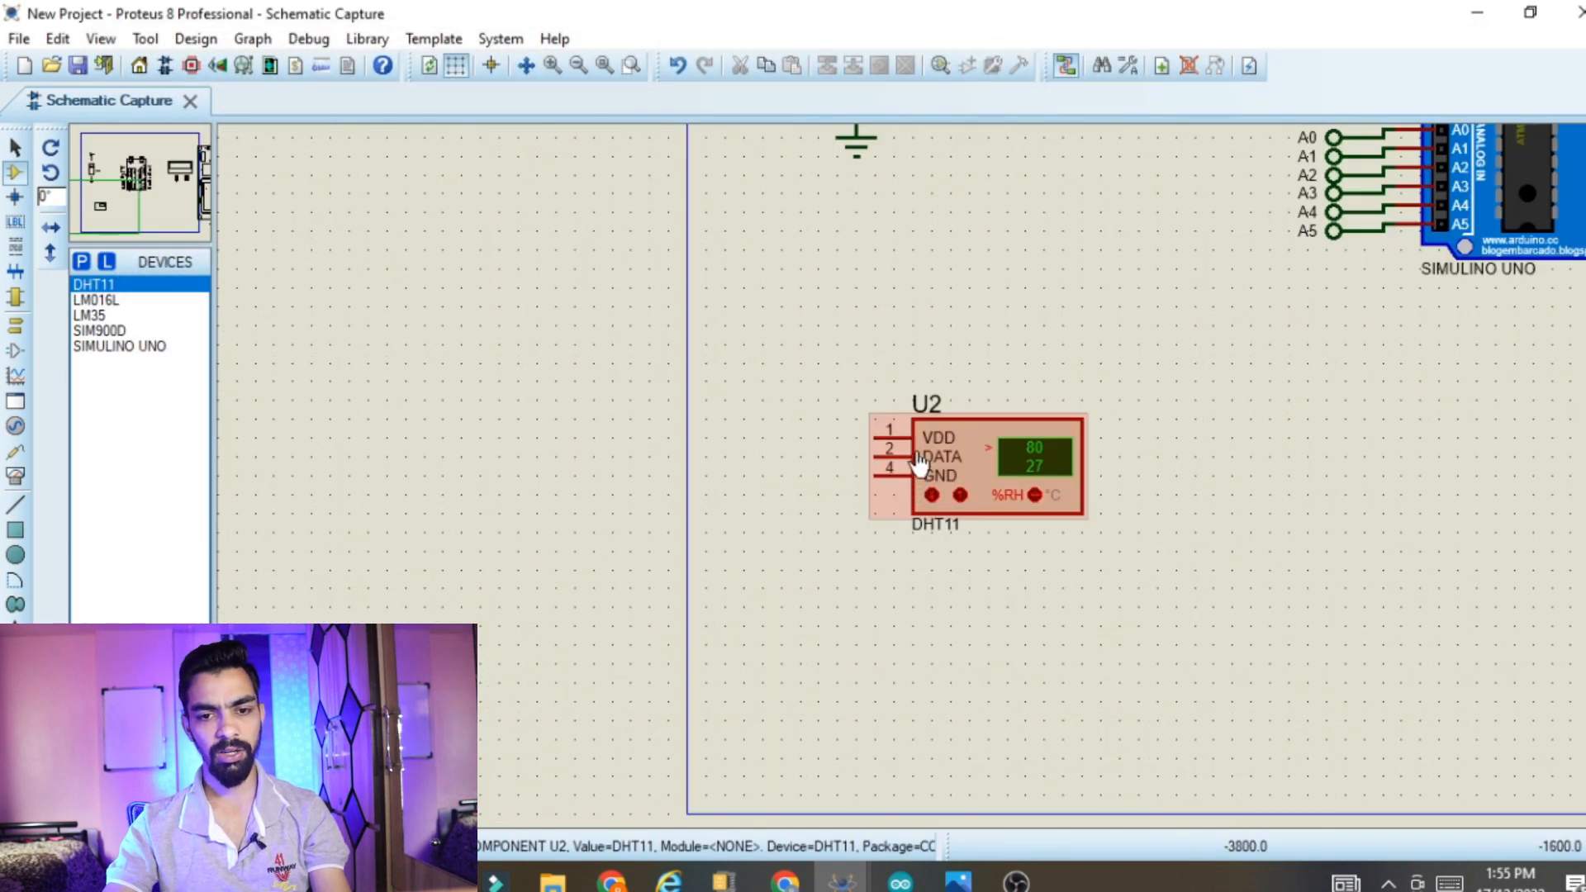
scroll(914, 469, "up", 2)
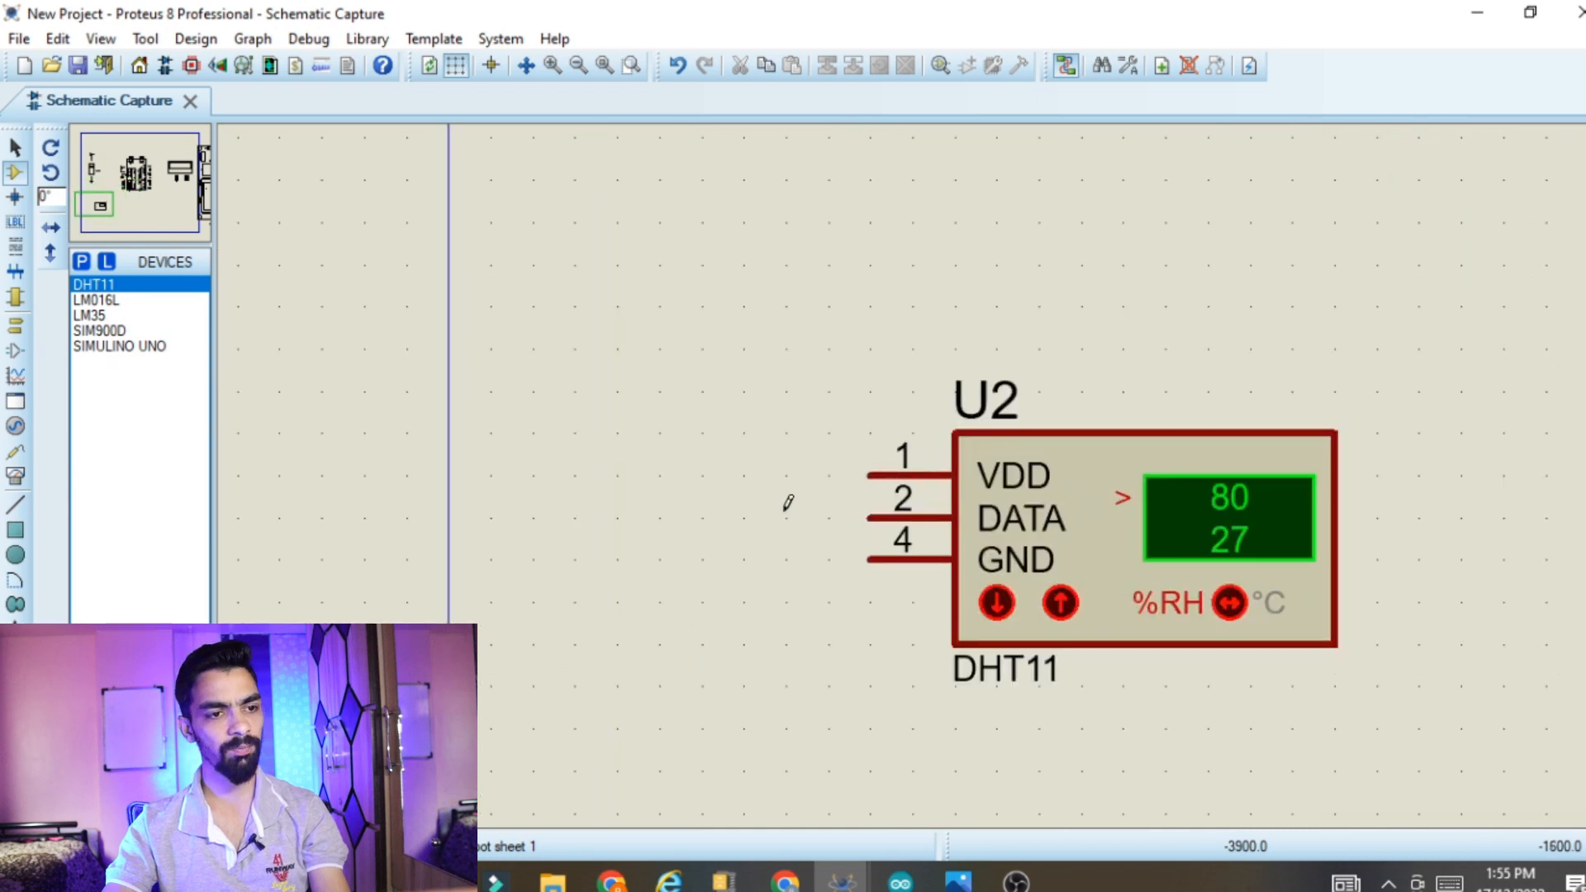
left_click(16, 427)
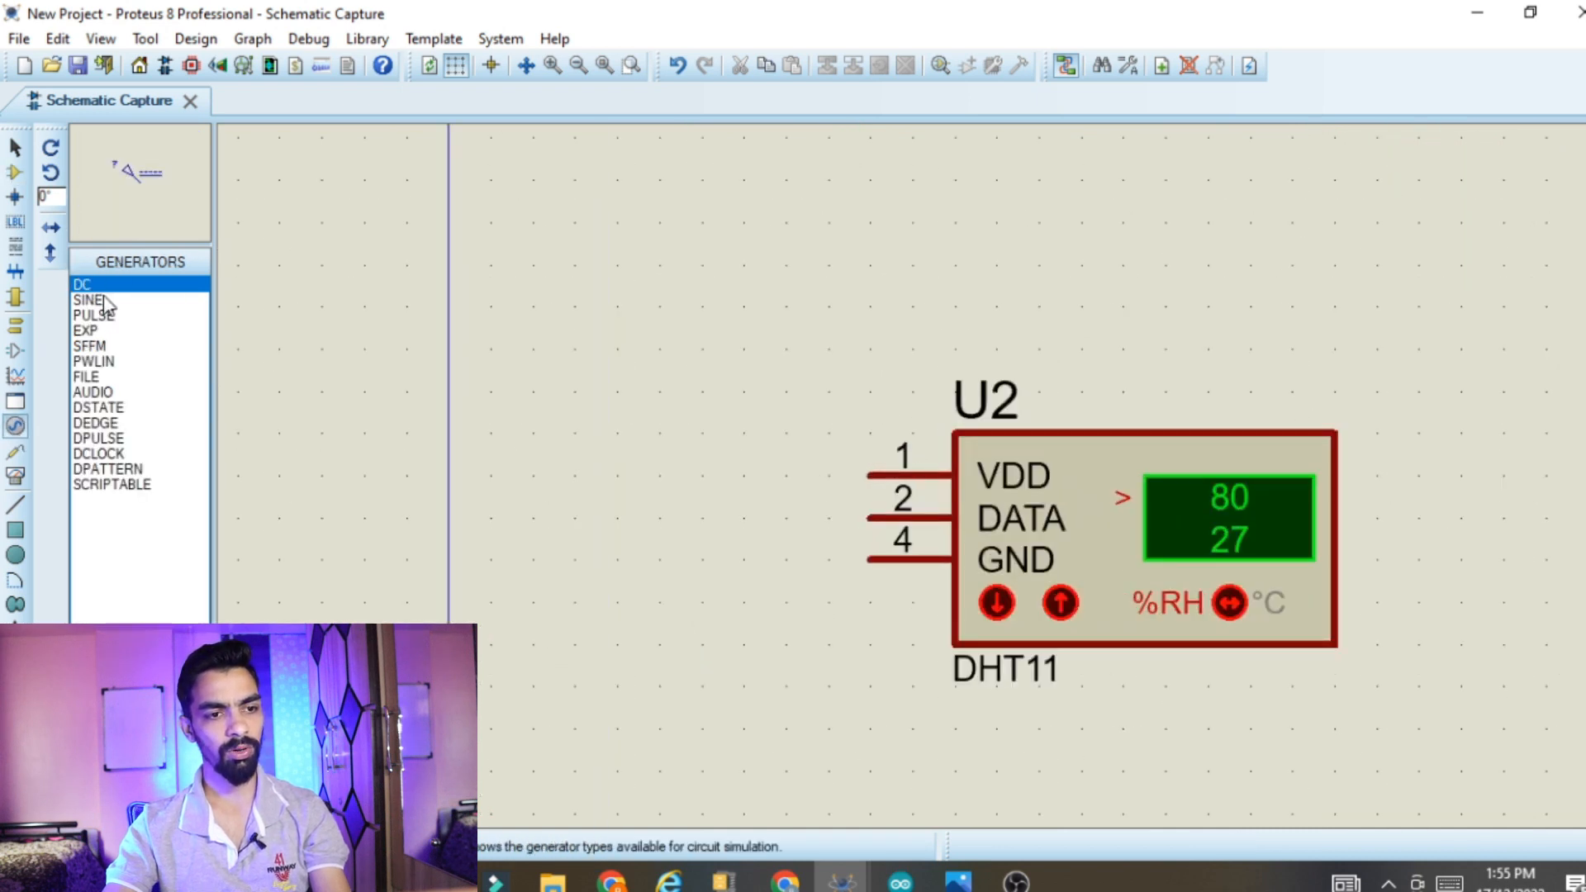
left_click(789, 429)
left_click(869, 475)
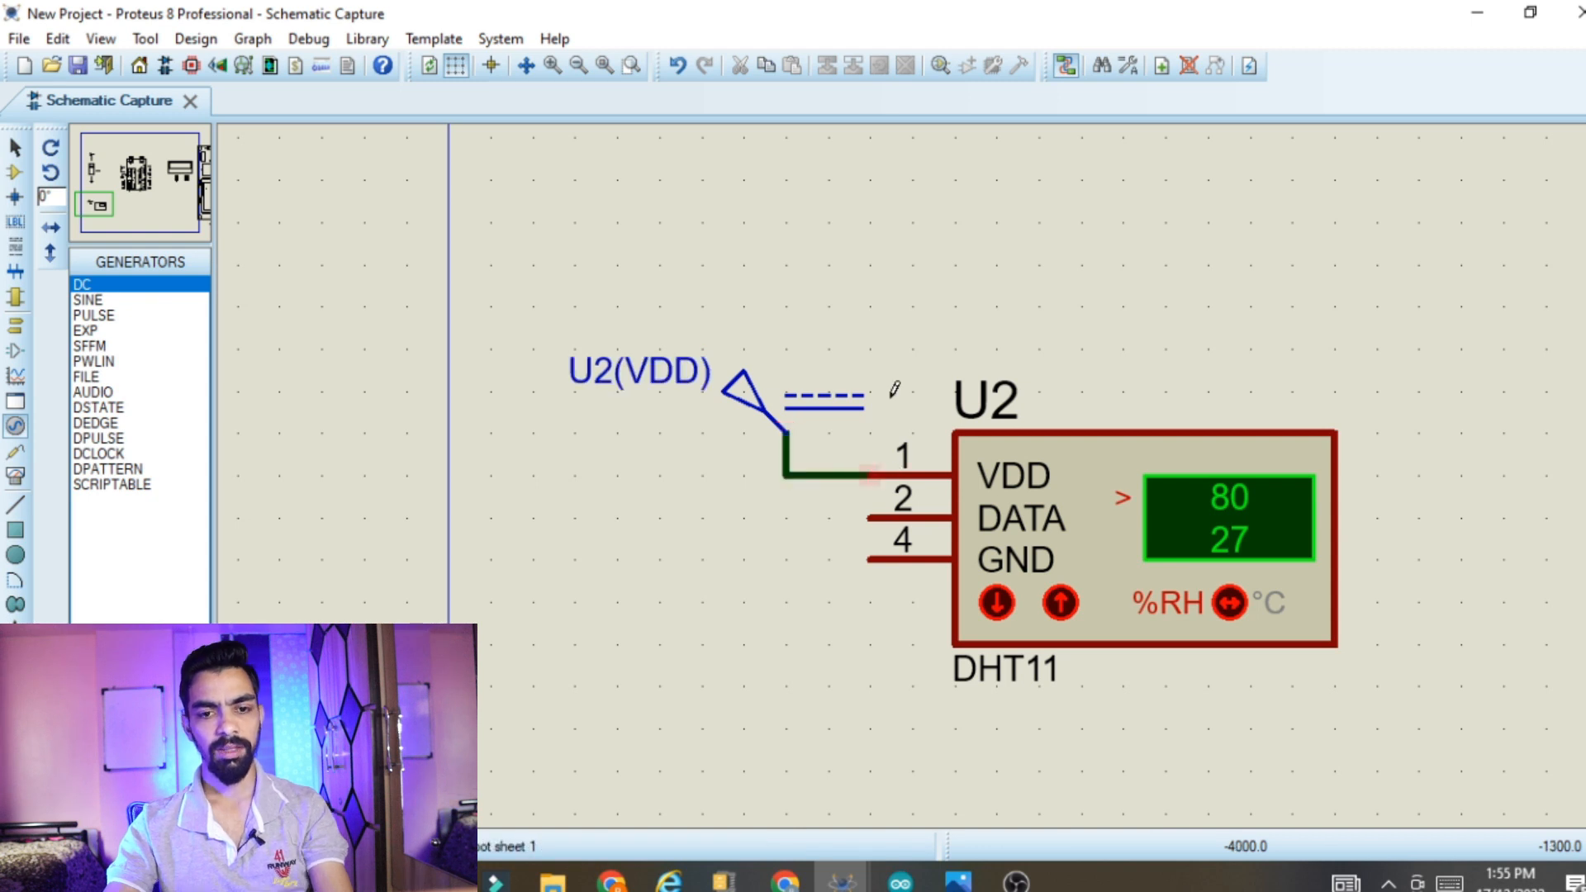
Set the voltage of the DHT11's DC generator to 5 V
double_click(831, 400)
left_click(969, 180)
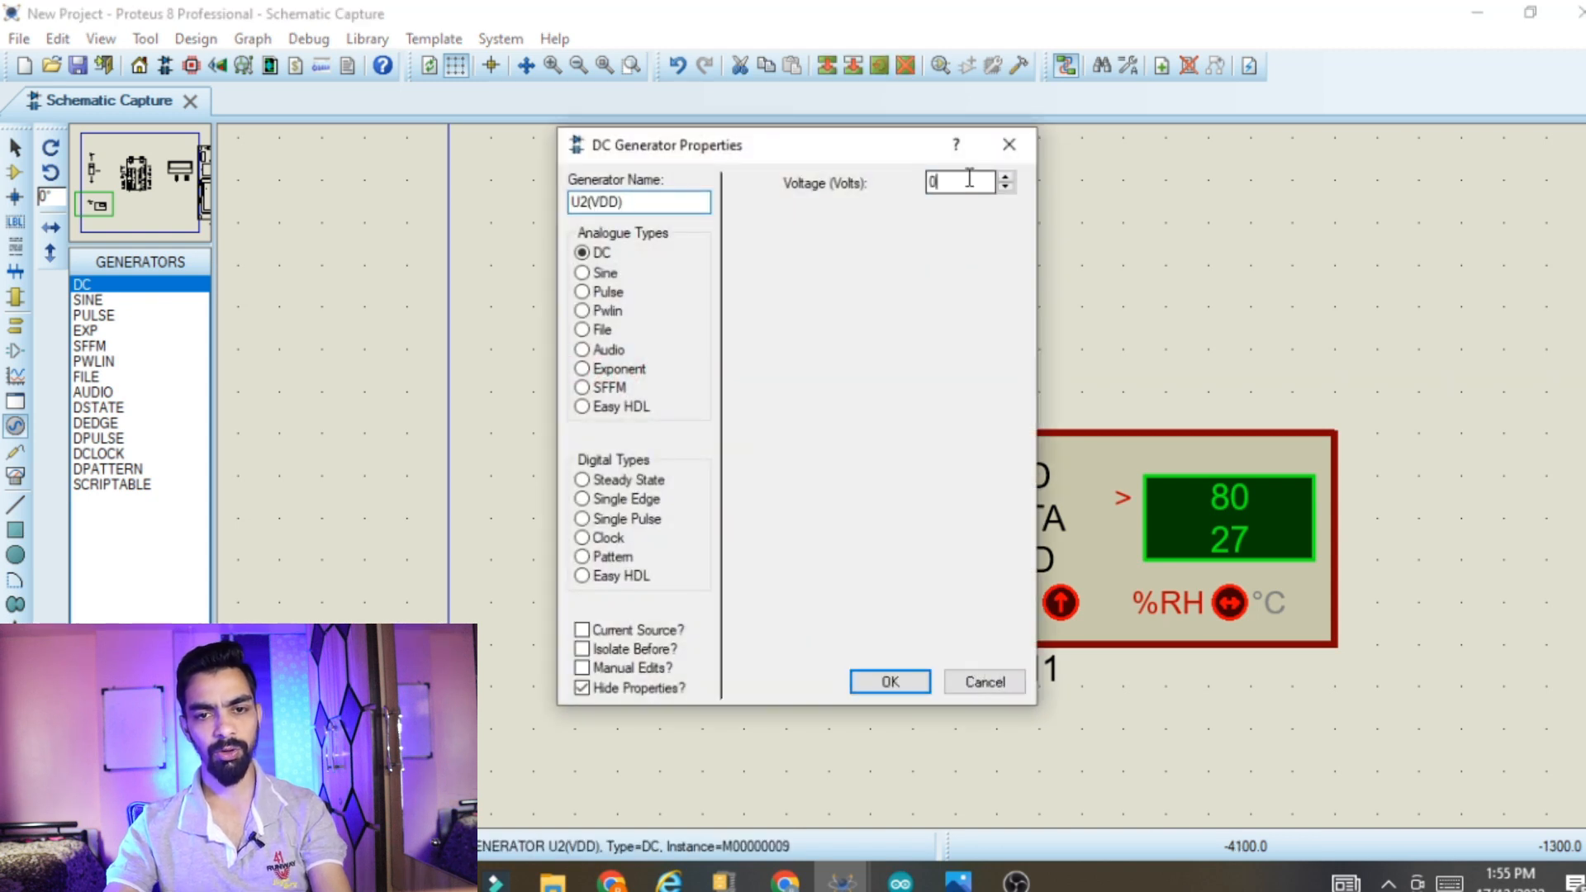
type("5")
left_click(890, 681)
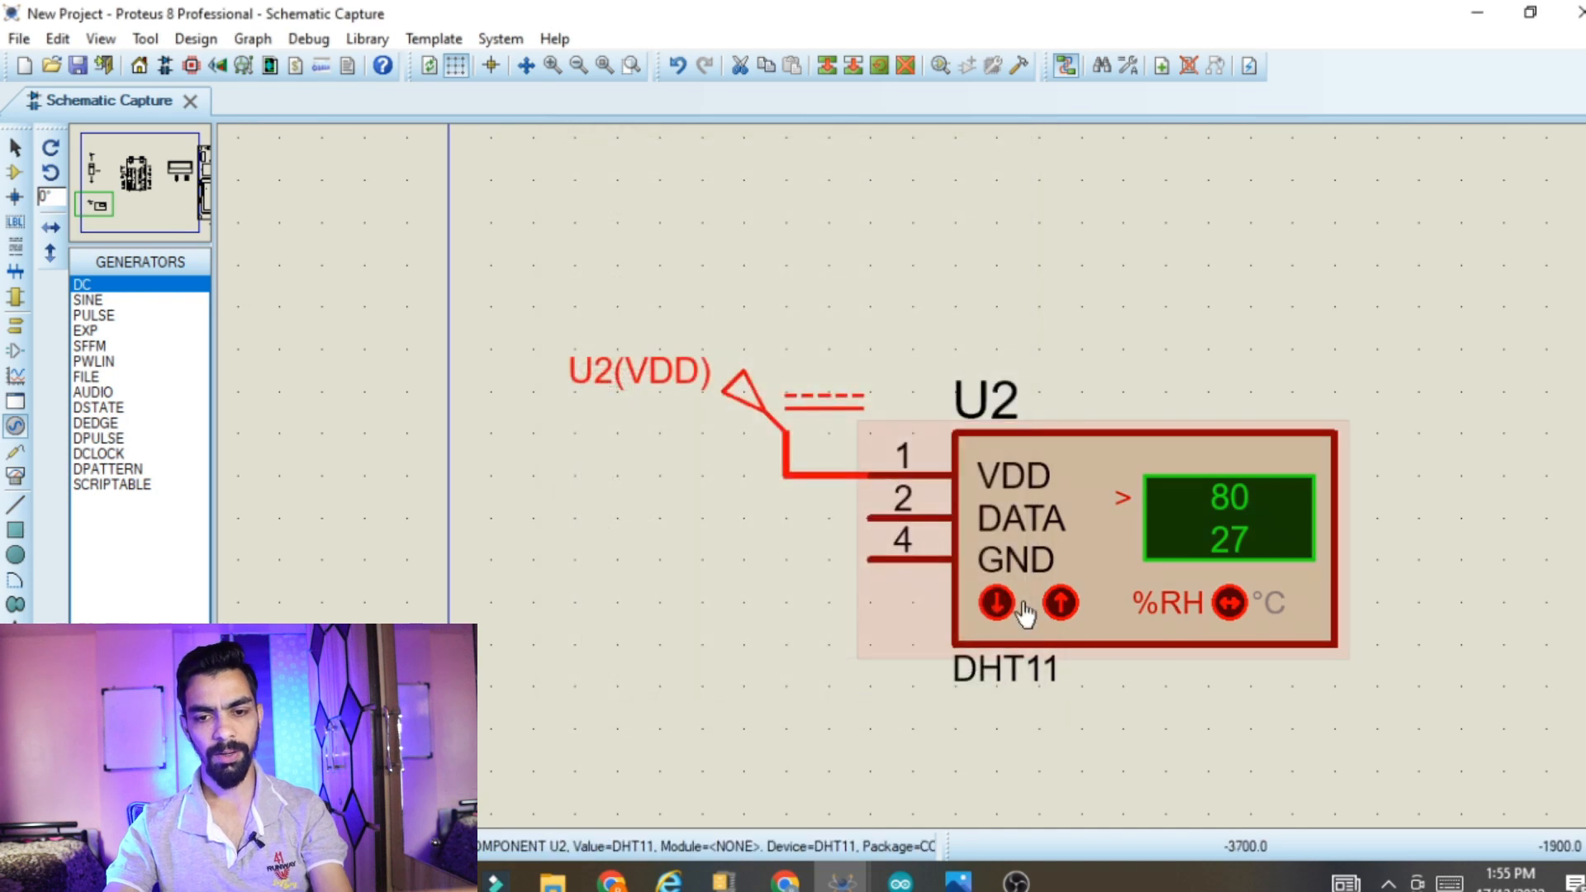
Connect a default terminal to the DHT11's DATA pin and a ground terminal to its GND pin
left_click(15, 329)
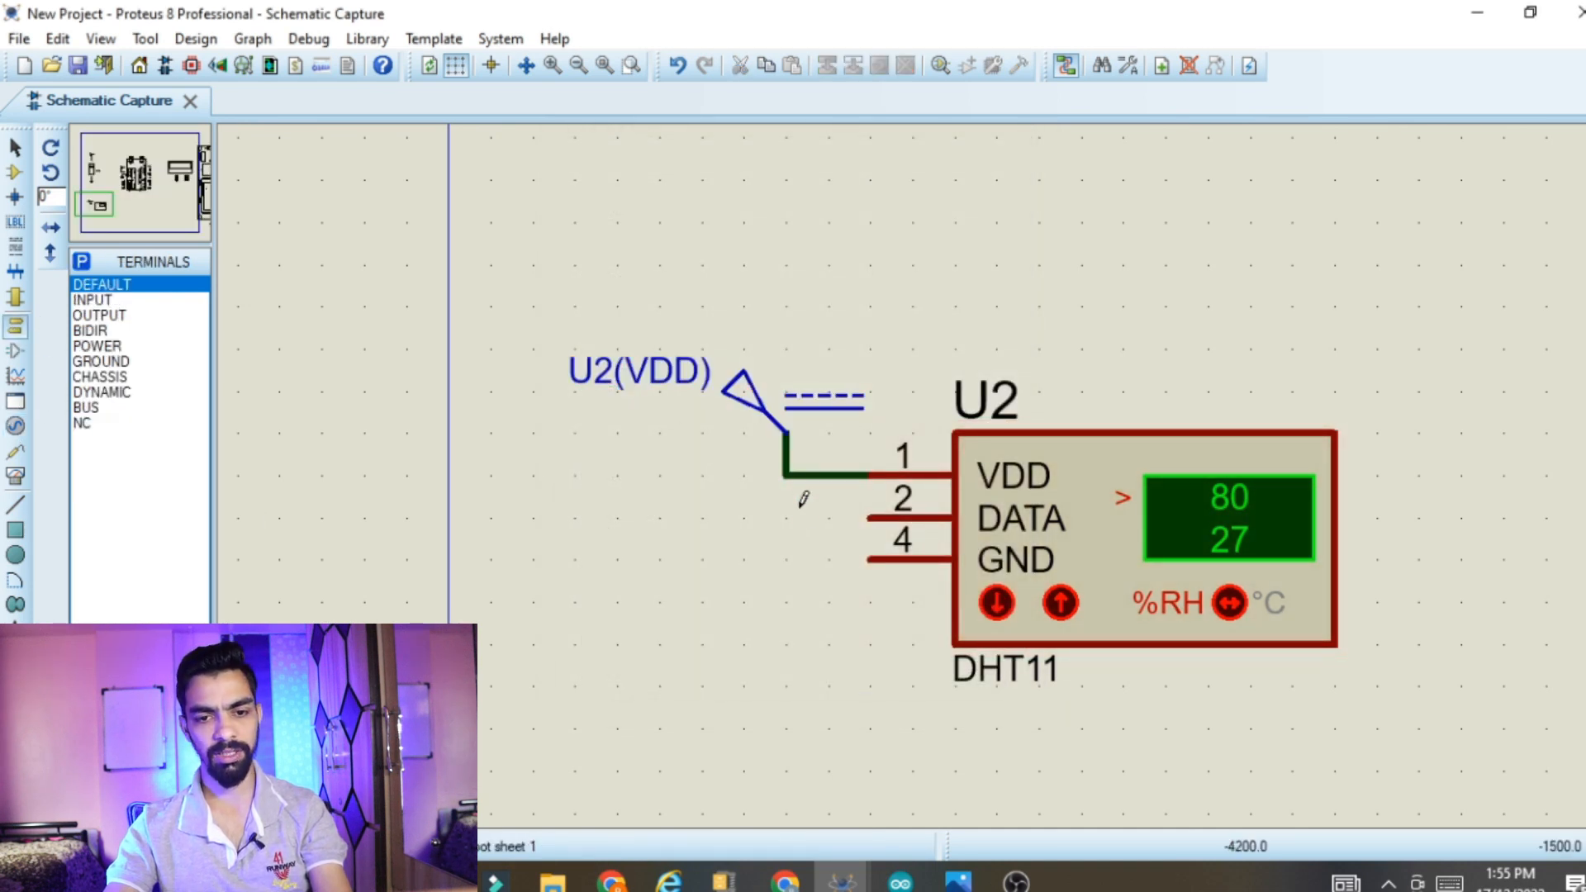
left_click(830, 518)
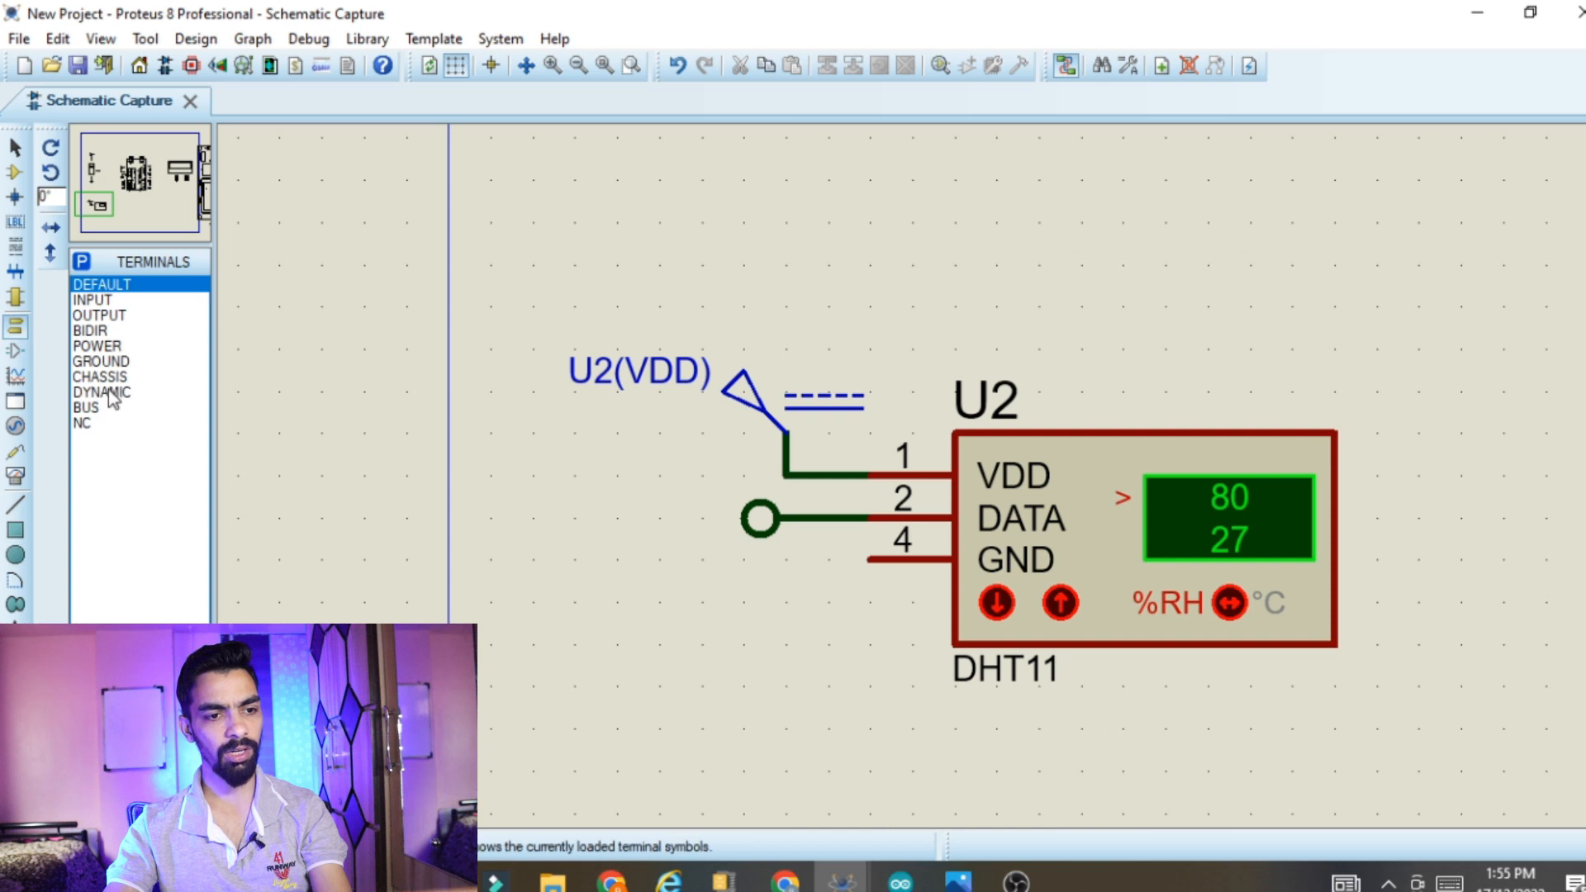
left_click(116, 361)
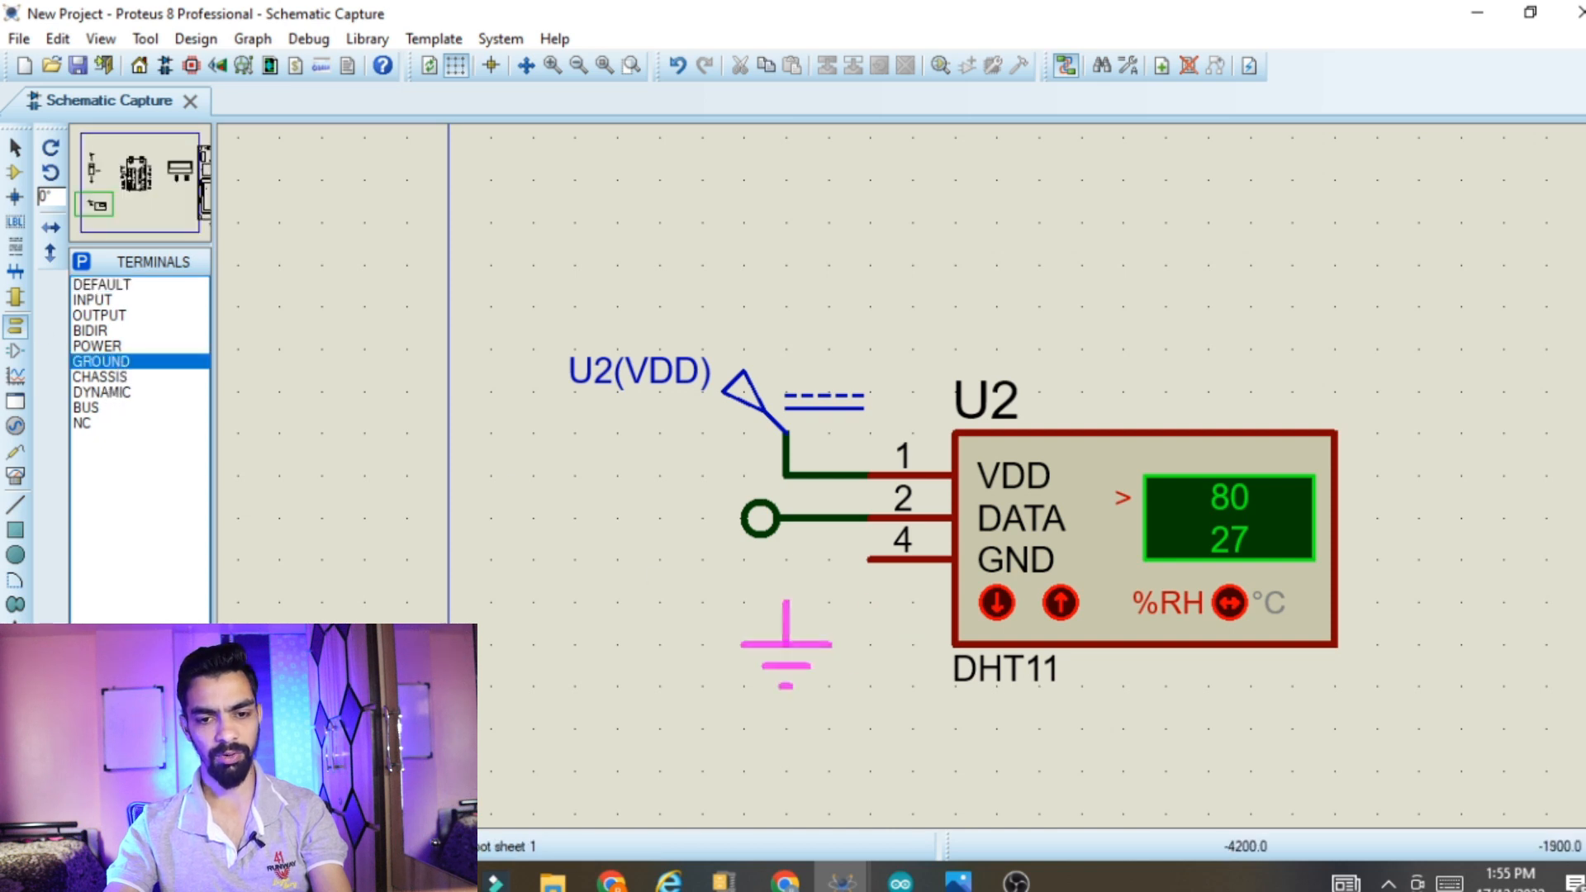
left_click(826, 601)
left_click(826, 601)
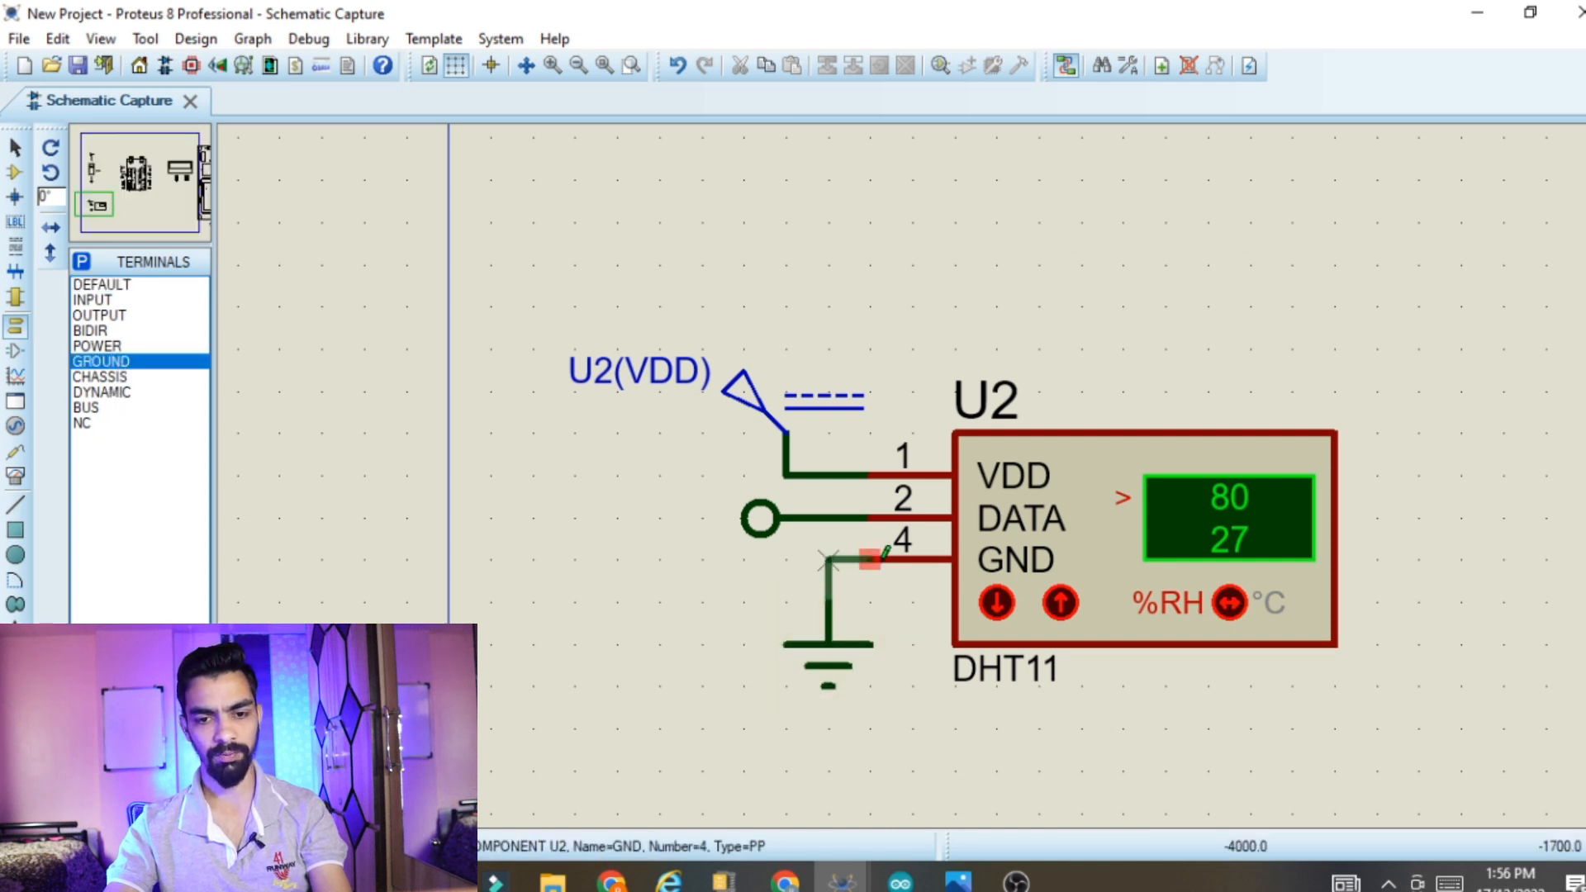
Label the terminal on the DHT11's DATA pin as GPIO9
scroll(886, 552, "down", 3)
scroll(877, 474, "up", 4)
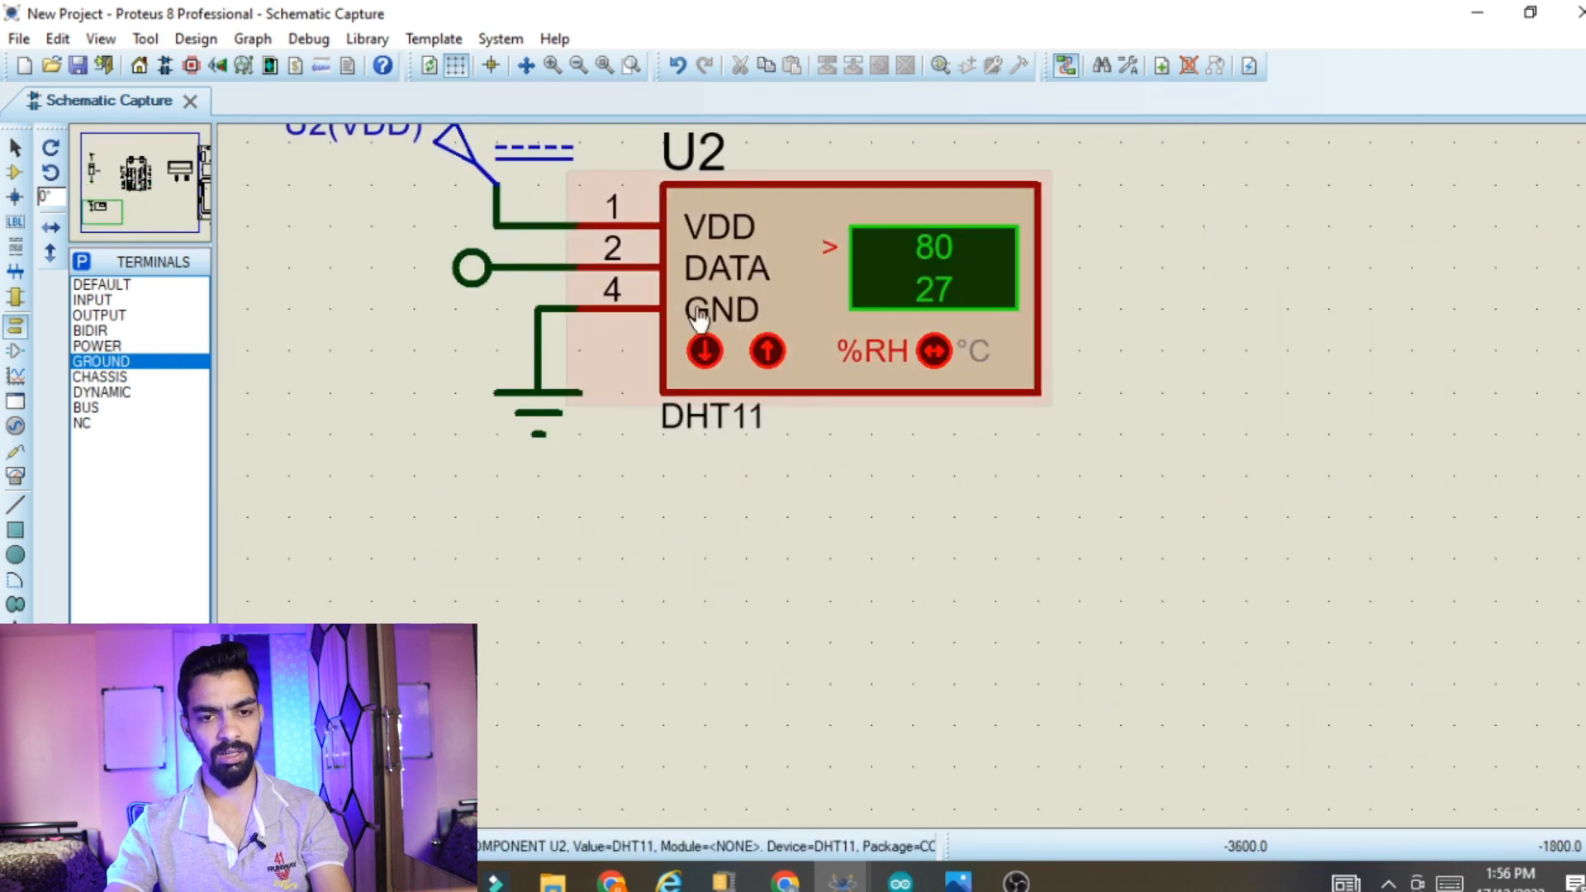
scroll(917, 462, "down", 3)
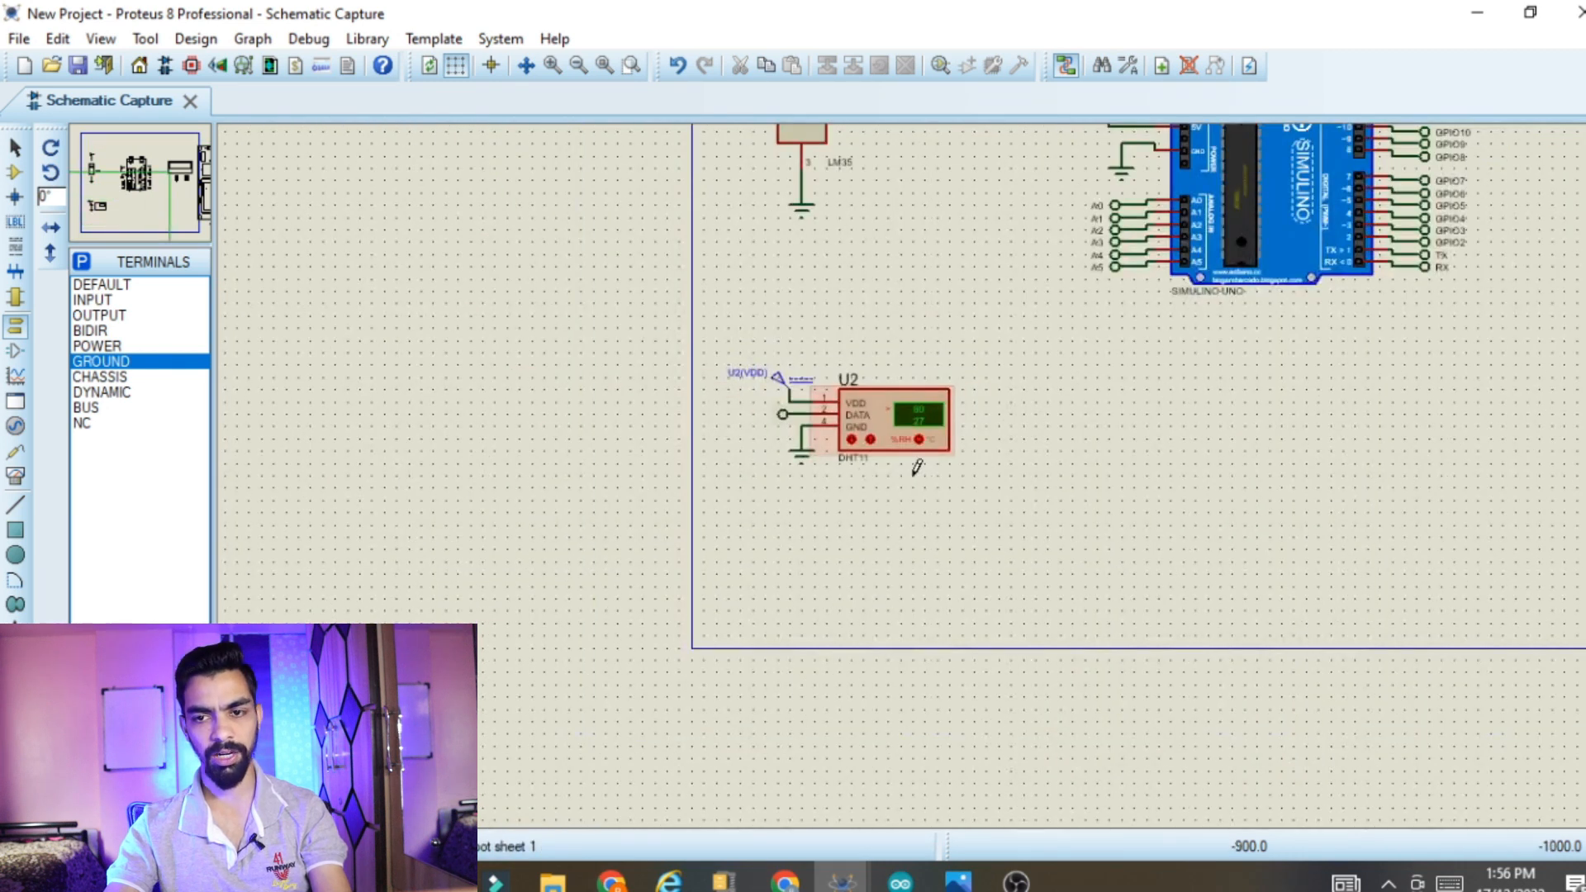
scroll(916, 466, "up", 3)
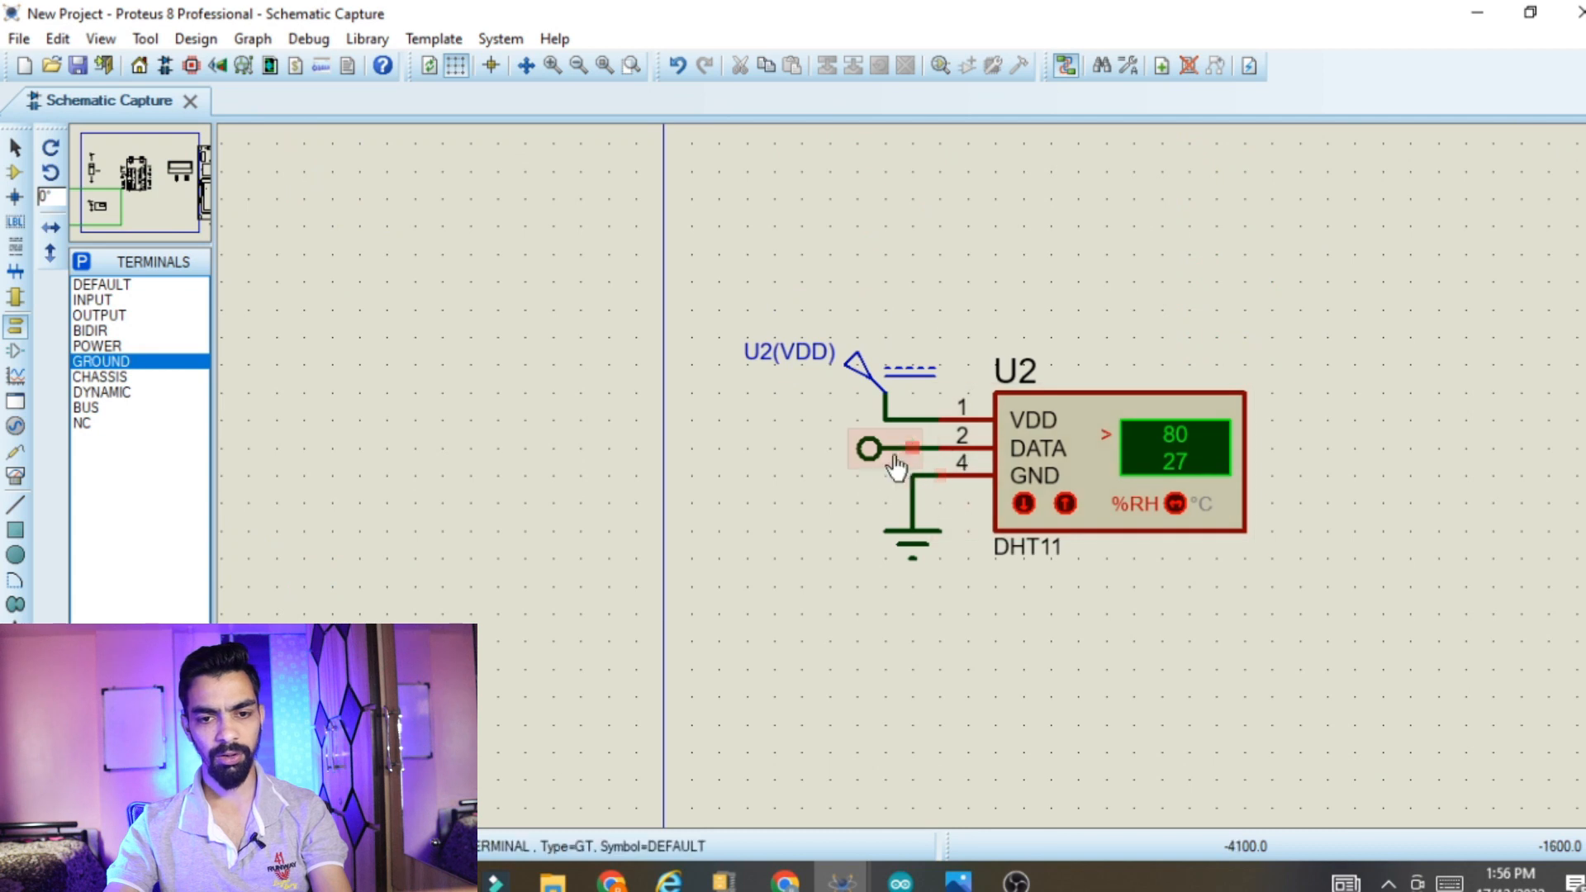
double_click(894, 465)
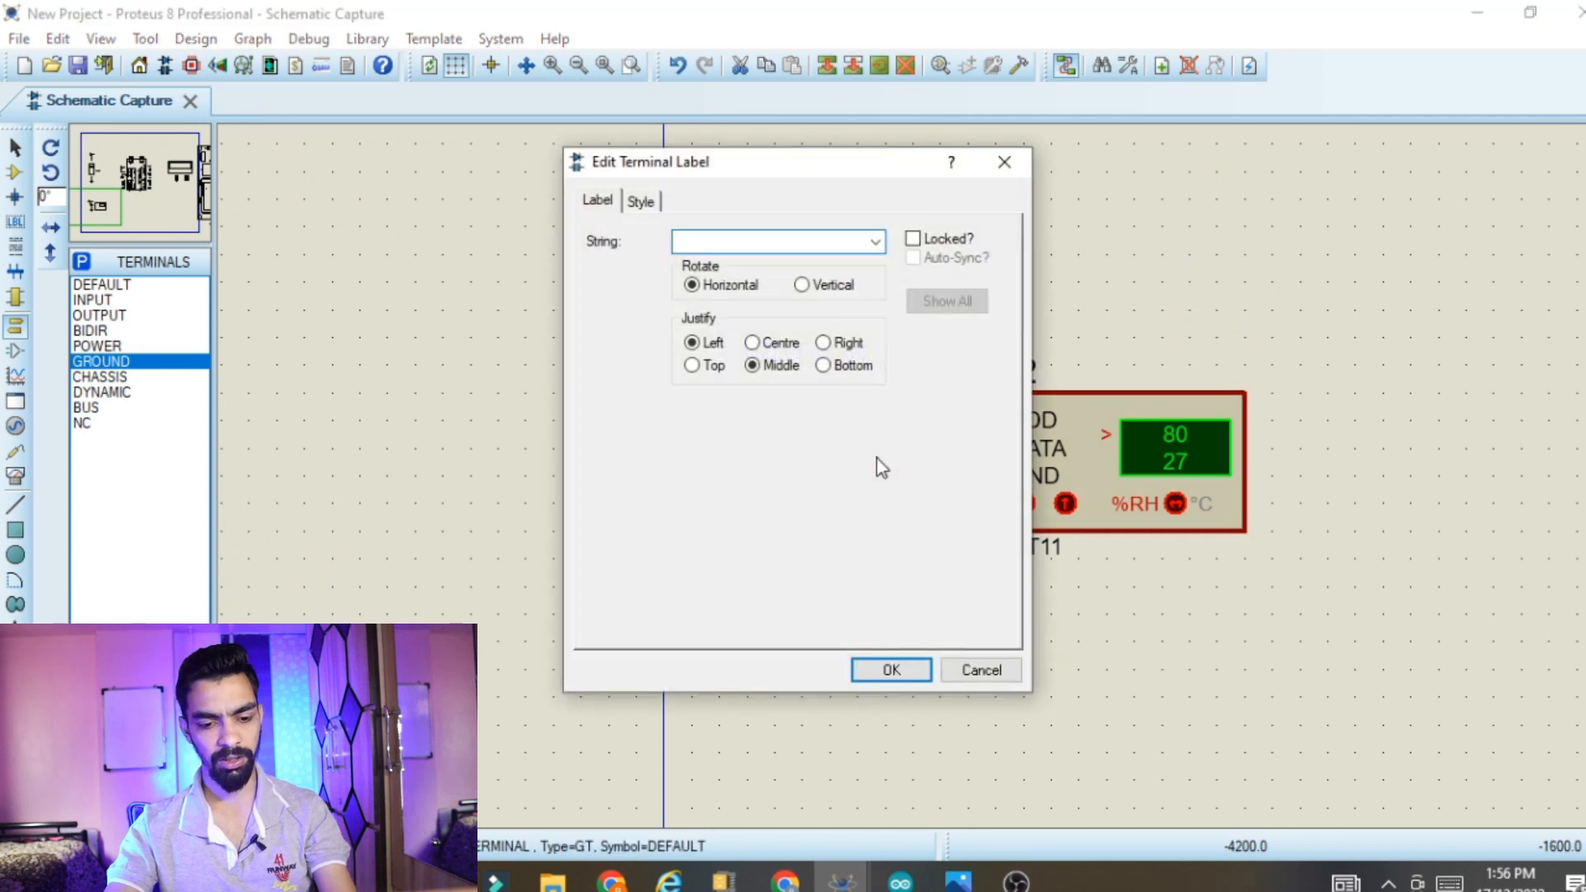
key("BackSpace")
type("9")
left_click(859, 680)
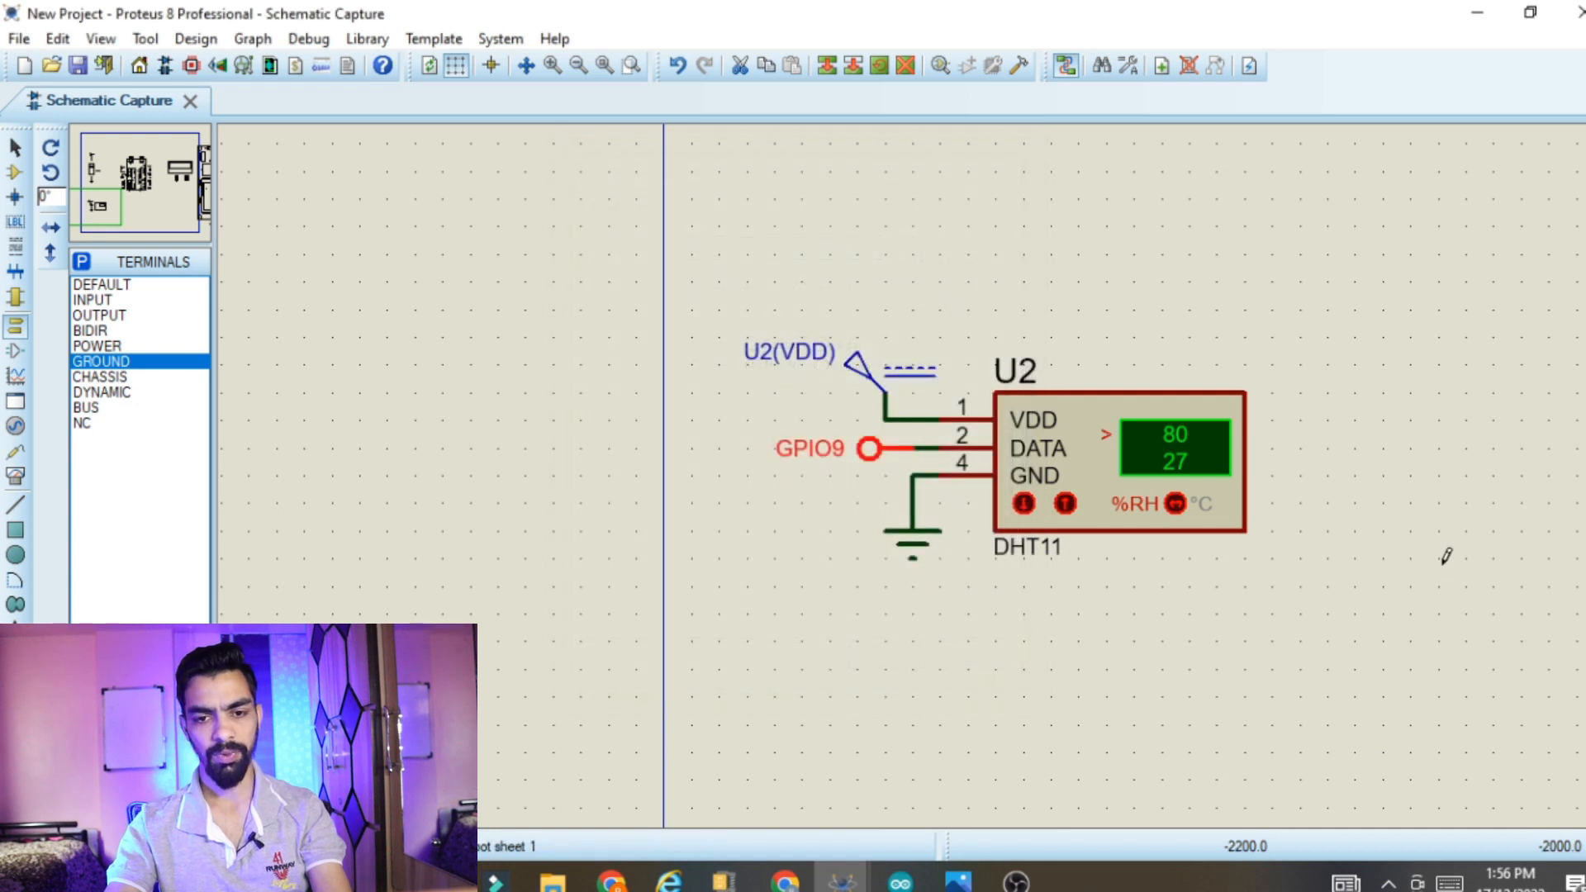
Search the device library for "relay", pick the generic RELAY and place it below the Arduino
scroll(1150, 504, "down", 2)
scroll(1137, 484, "up", 1)
scroll(910, 474, "down", 1)
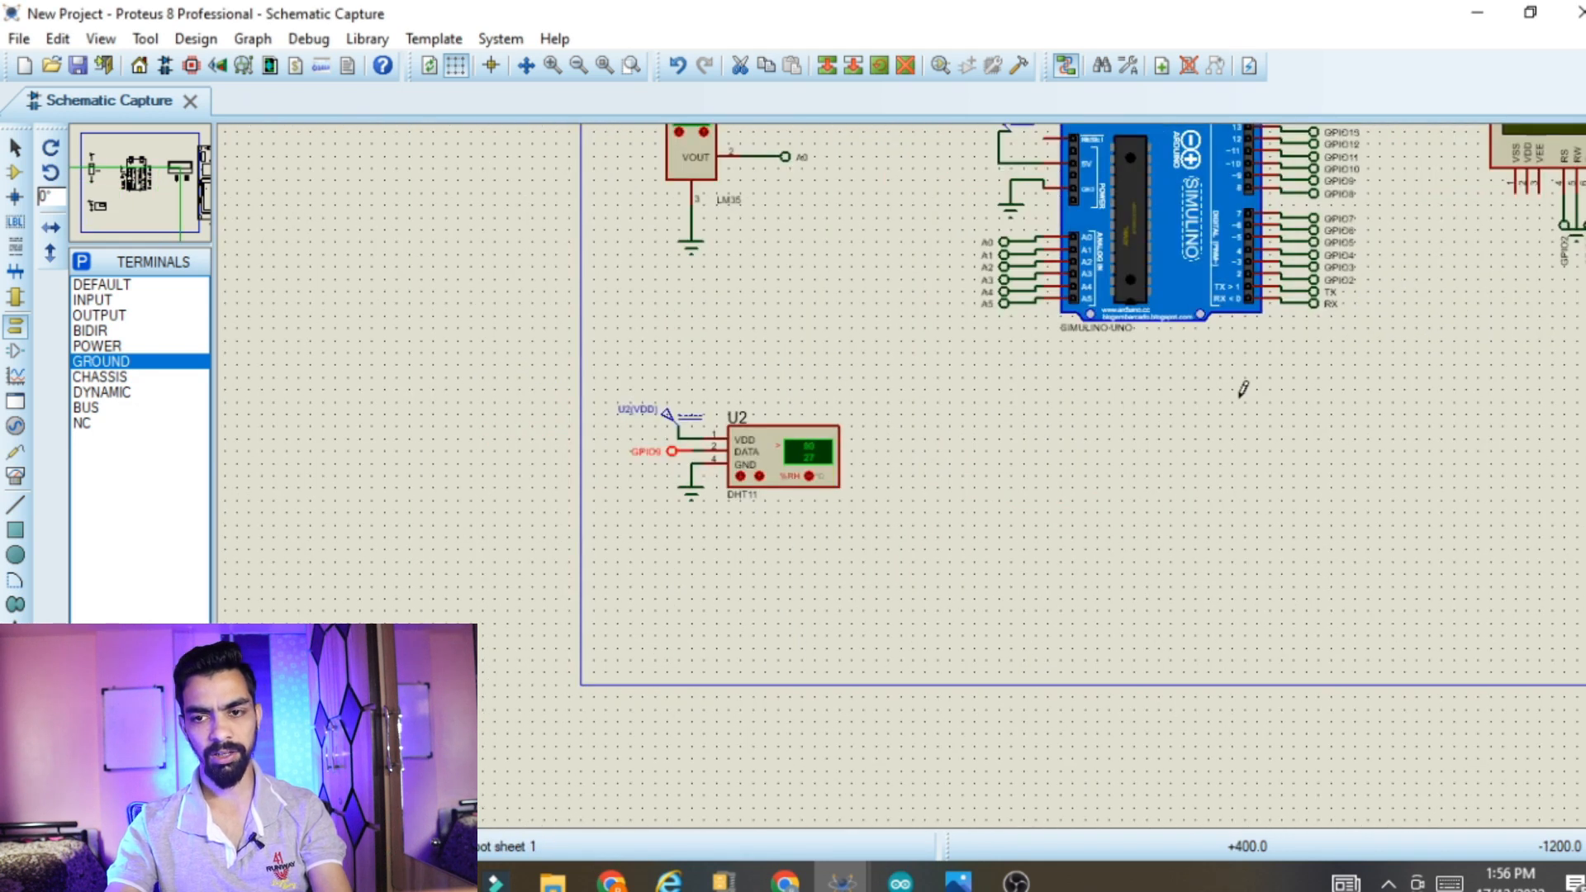
left_click_drag(1401, 97, 1390, 123)
left_click_drag(1455, 611, 1433, 557)
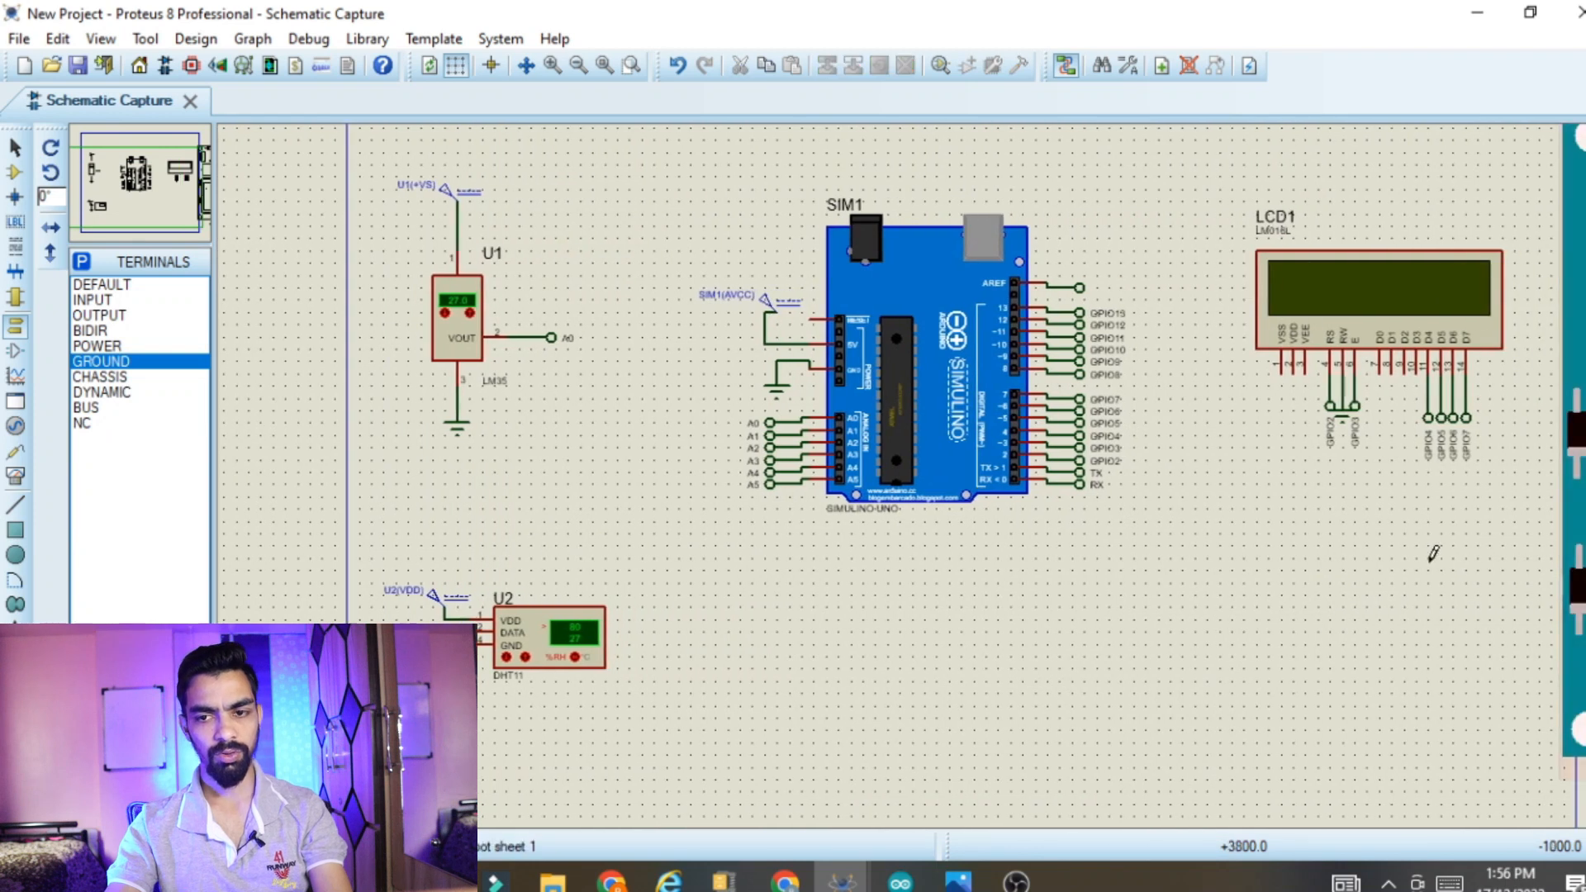
left_click(14, 174)
left_click(84, 262)
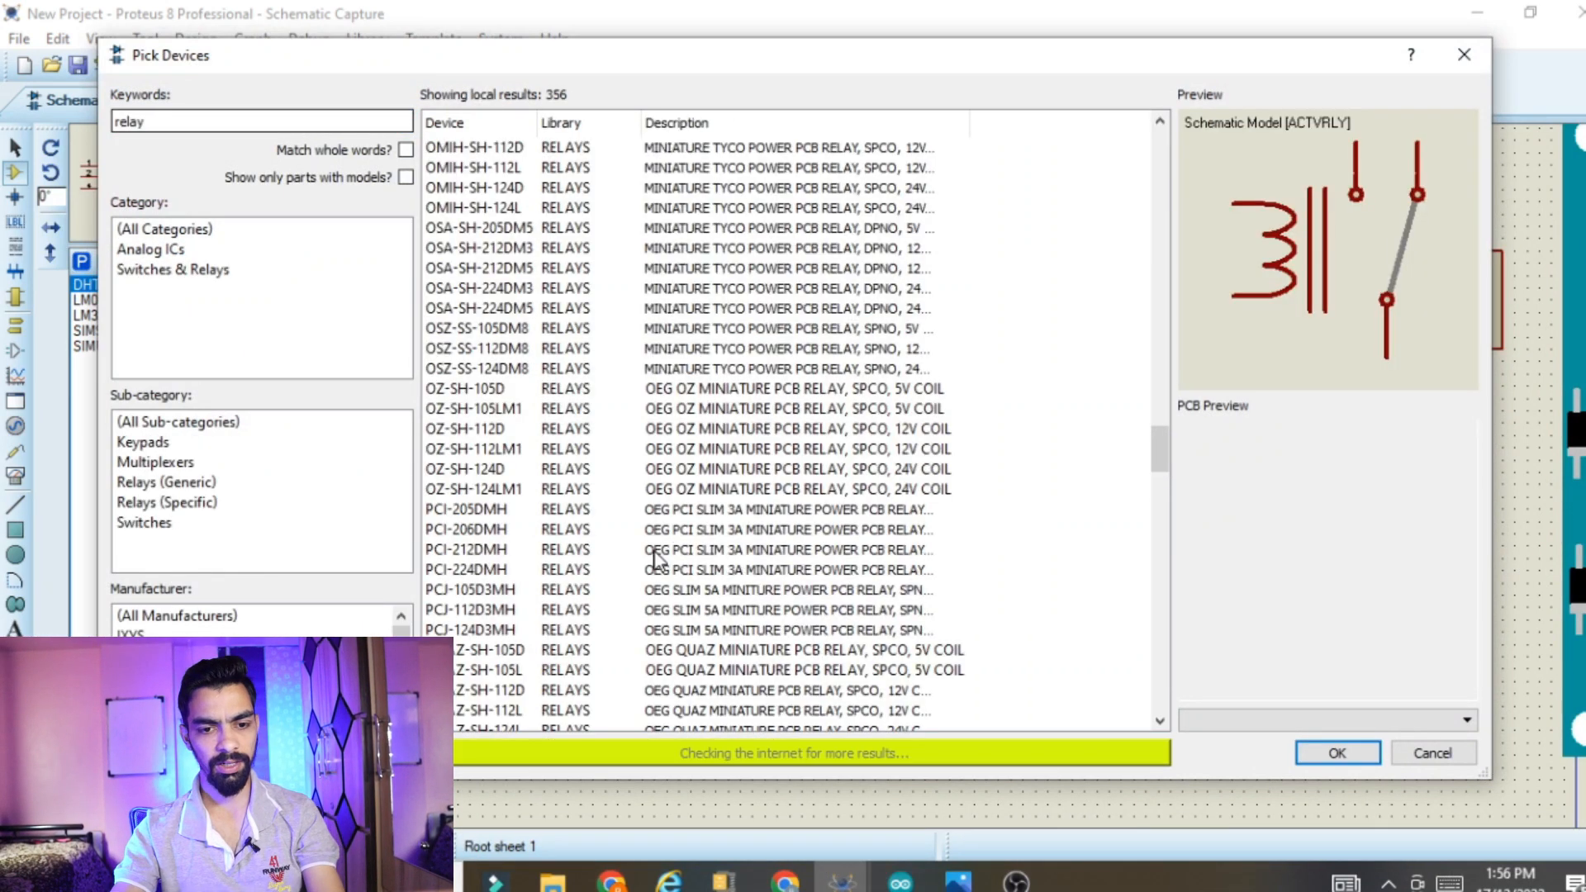
left_click(1335, 752)
left_click(936, 683)
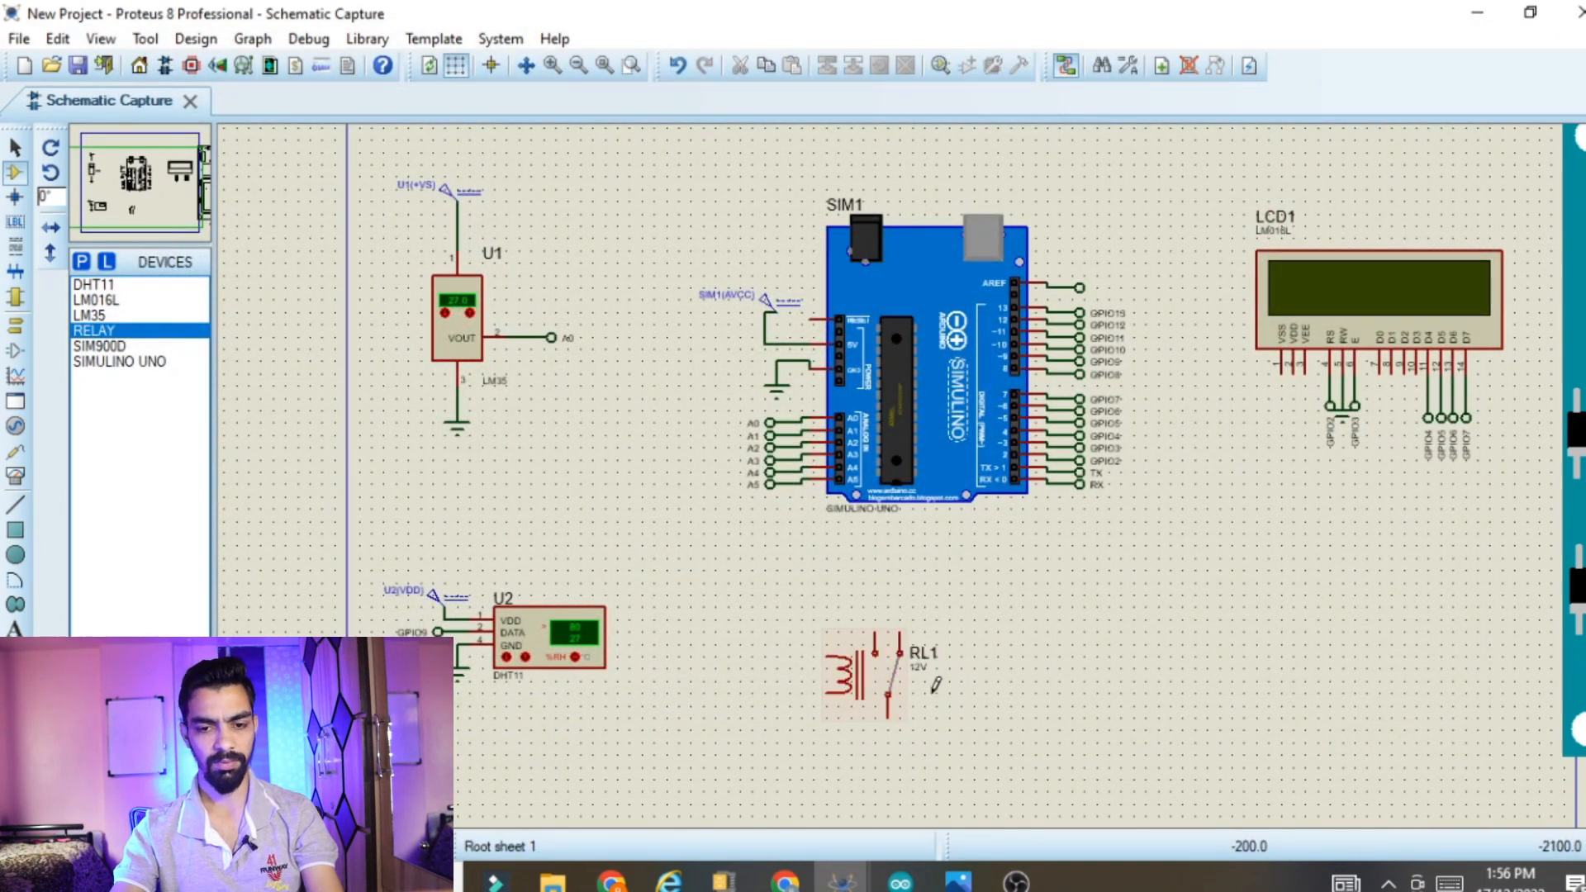
Set the relay's component value to 5V
double_click(890, 687)
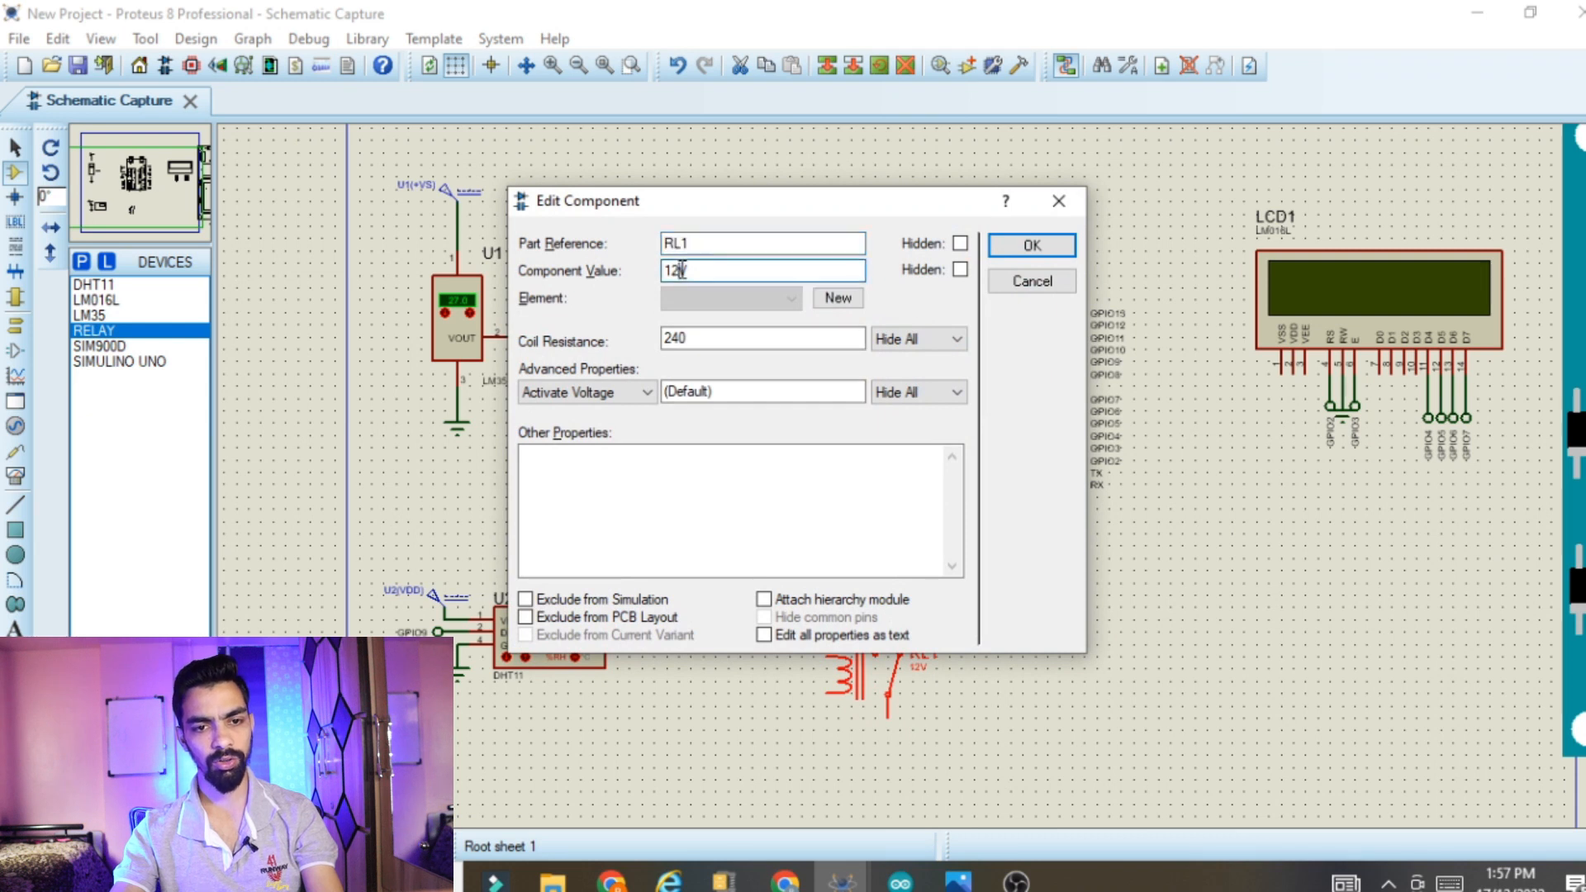
left_click_drag(681, 269, 460, 279)
type("5")
key("Return")
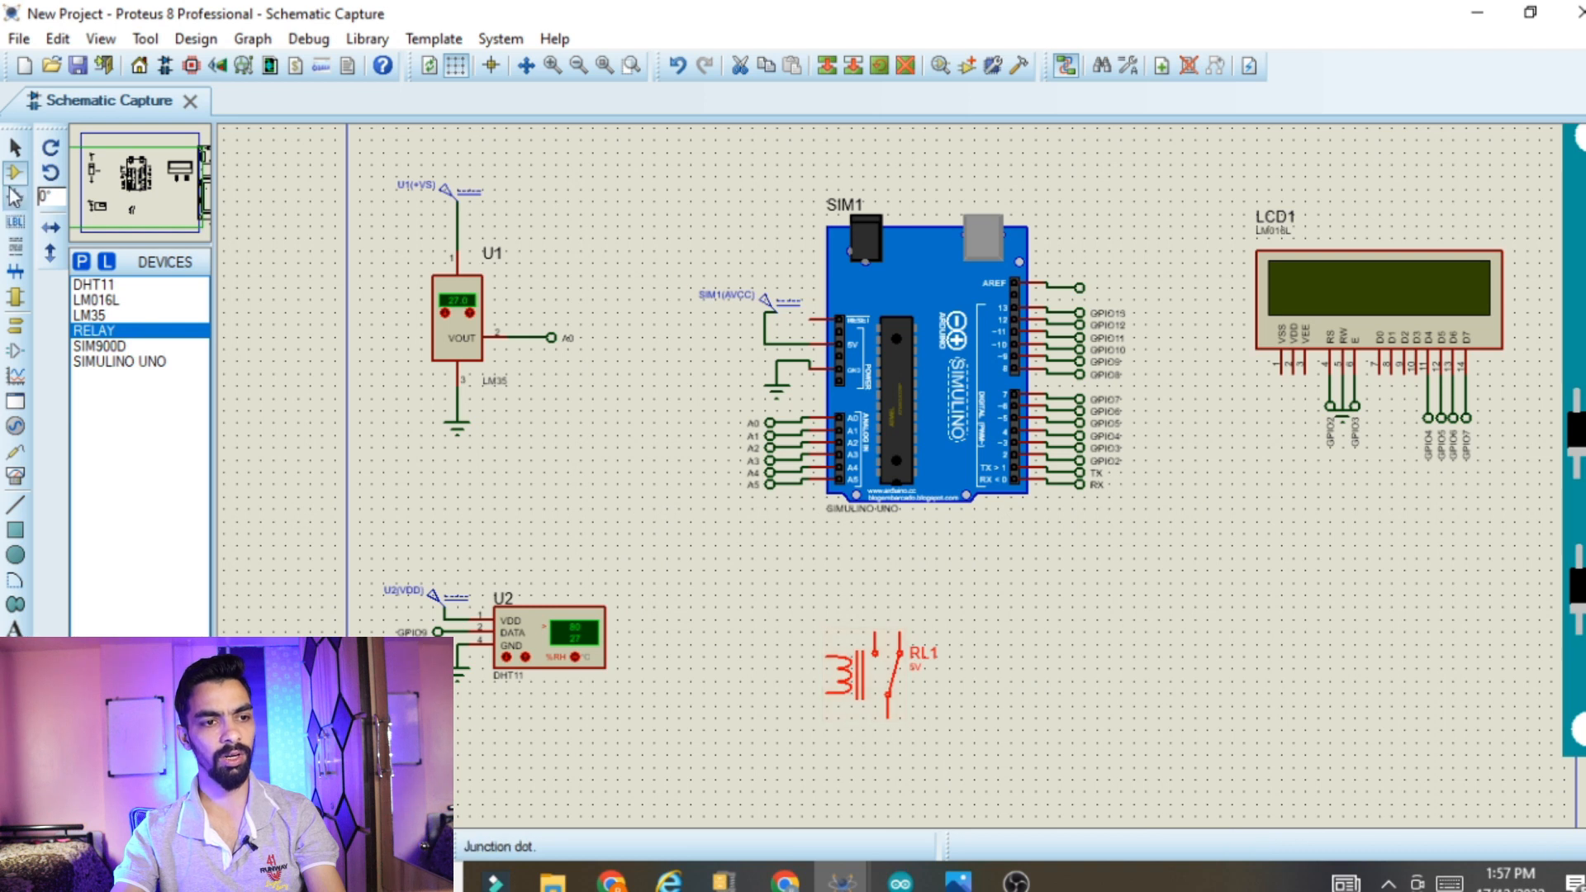
Search the device library for "dc motor", pick the simple MOTOR model and place it to the right of the relay
left_click(83, 262)
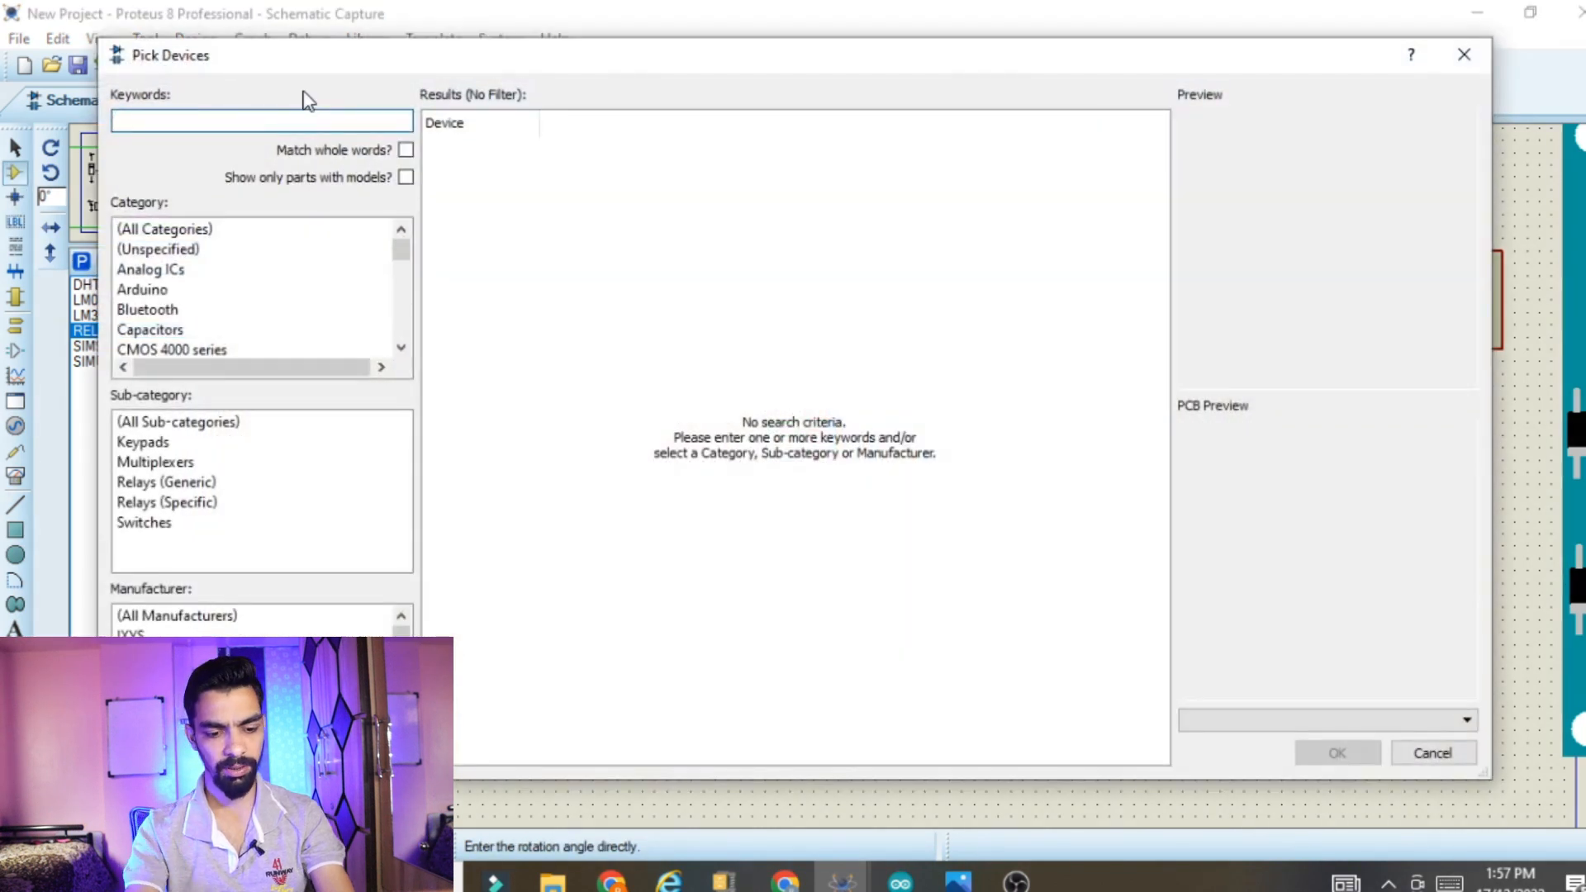
type("dc motor")
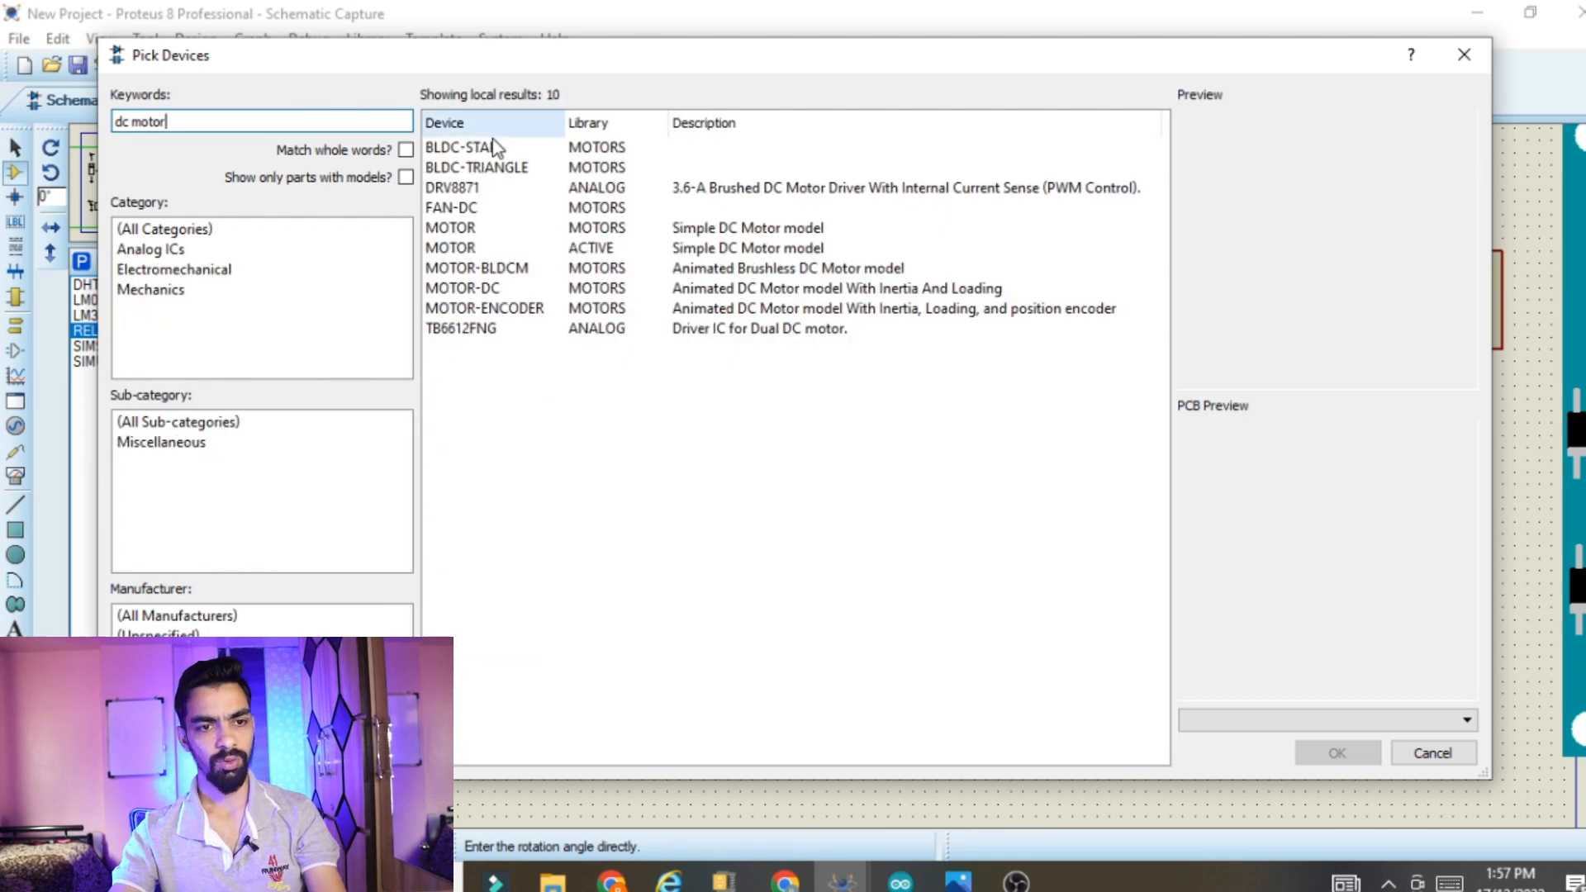
left_click(467, 231)
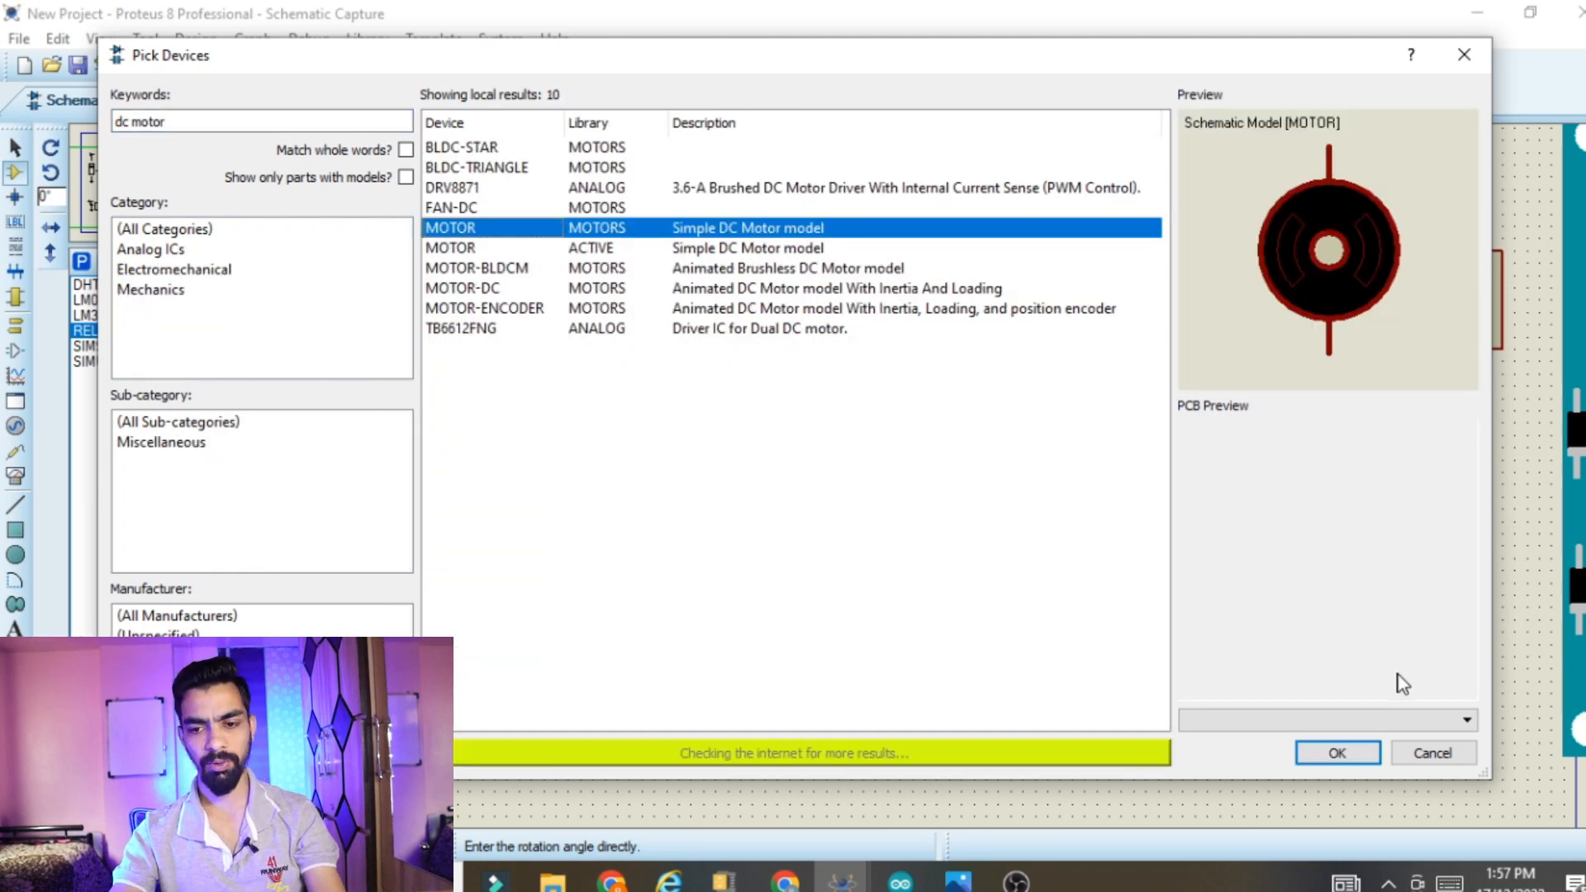
left_click(1322, 754)
left_click(985, 682)
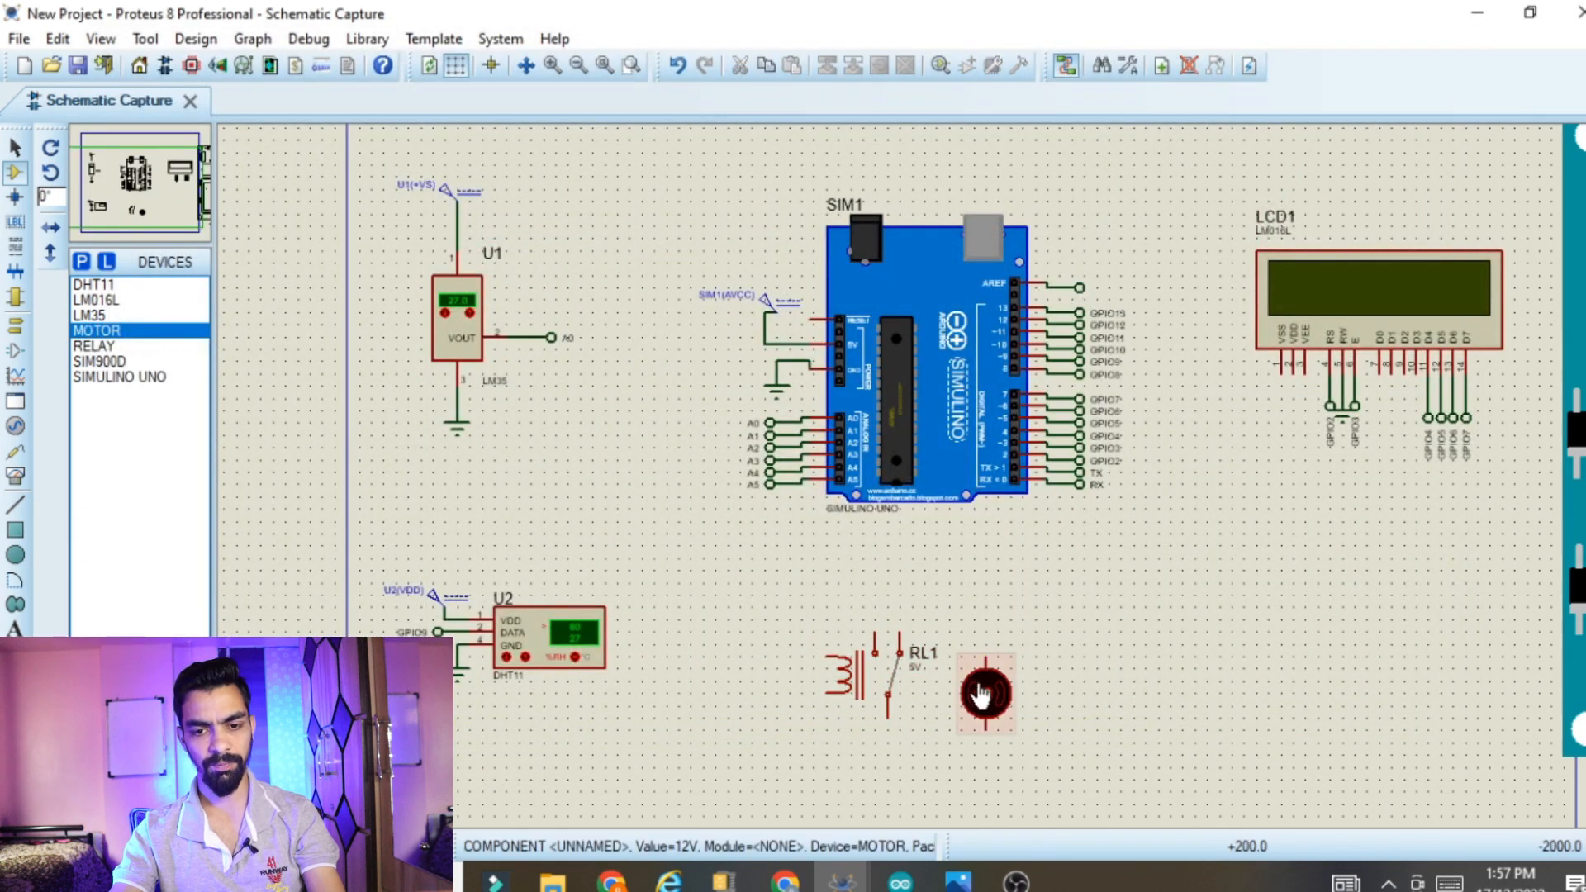
Wire the motor's upper pin to the relay's upper contact nearest the coil
scroll(983, 685, "up", 2)
left_click(941, 418)
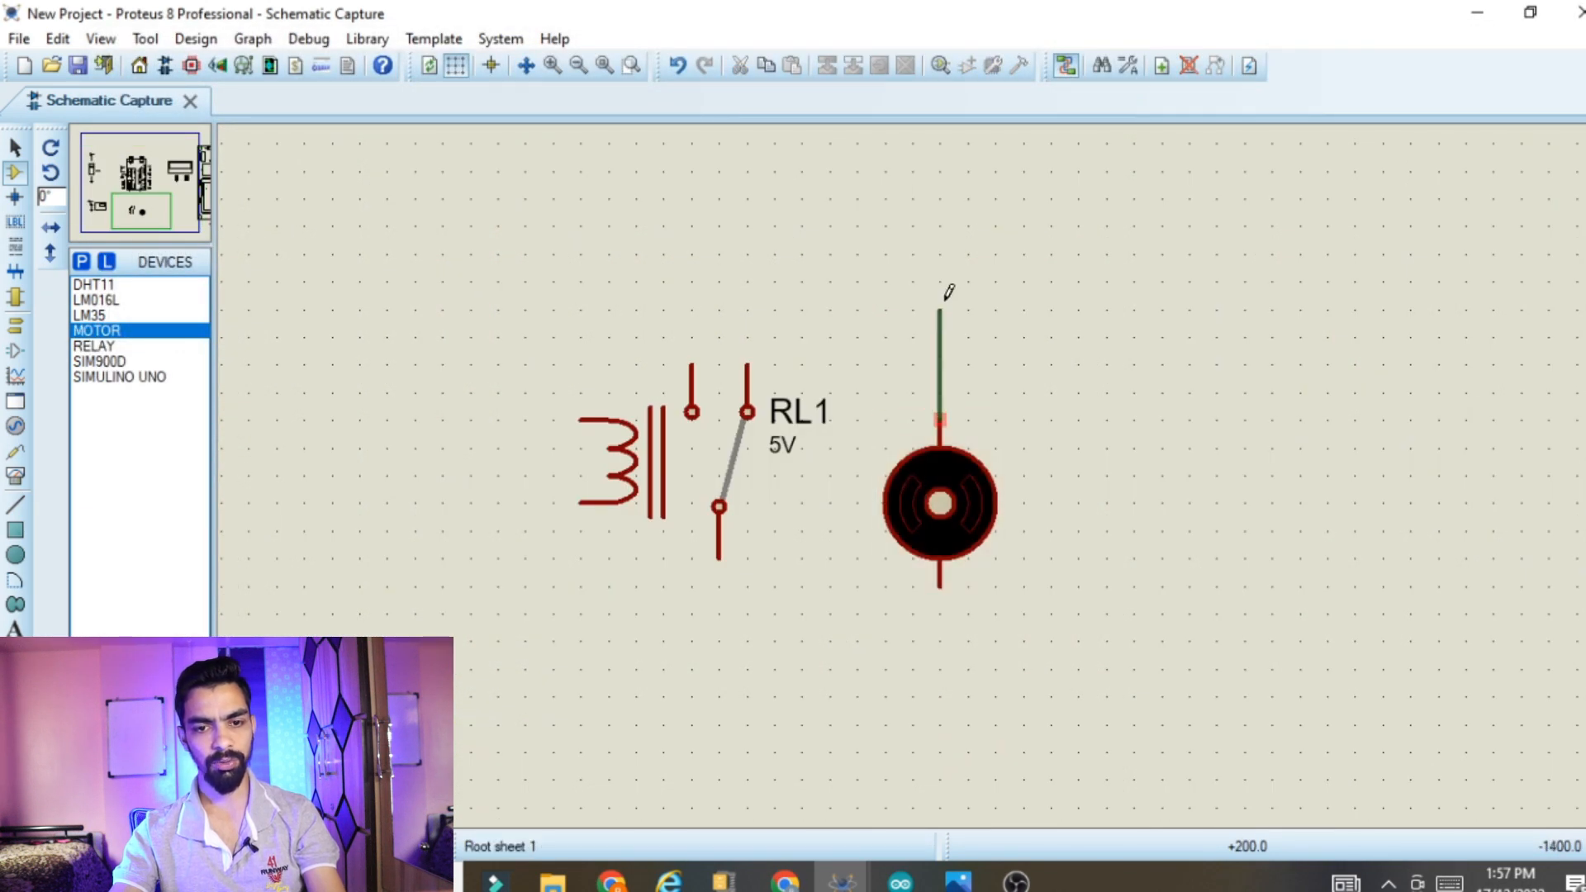
left_click(692, 365)
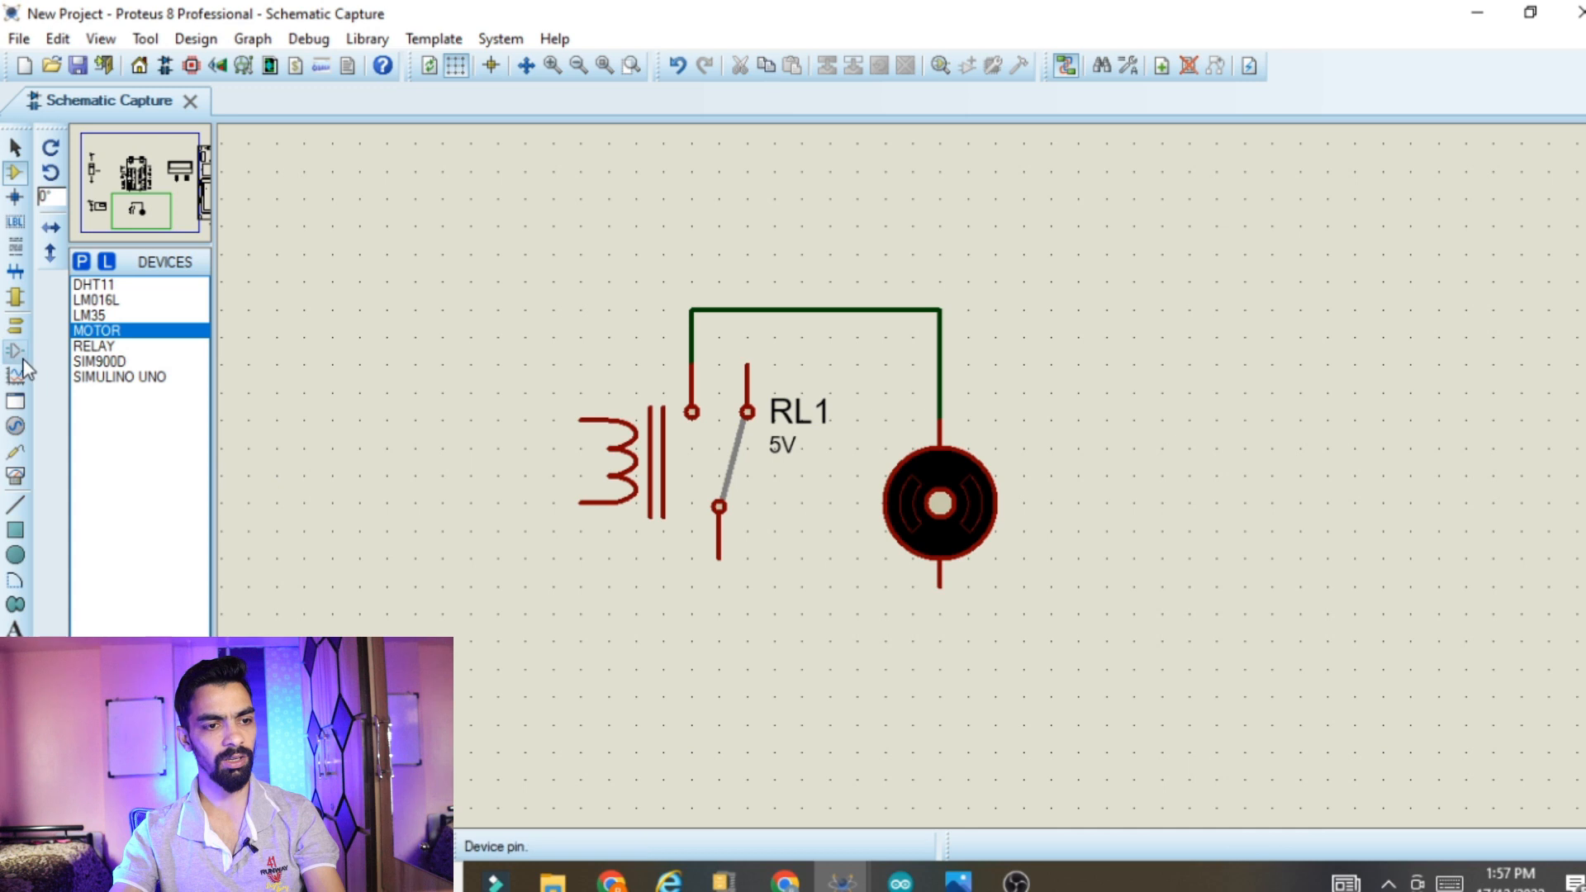
Place a DC generator to the right of the motor and wire it to the motor's lower pin
left_click(17, 426)
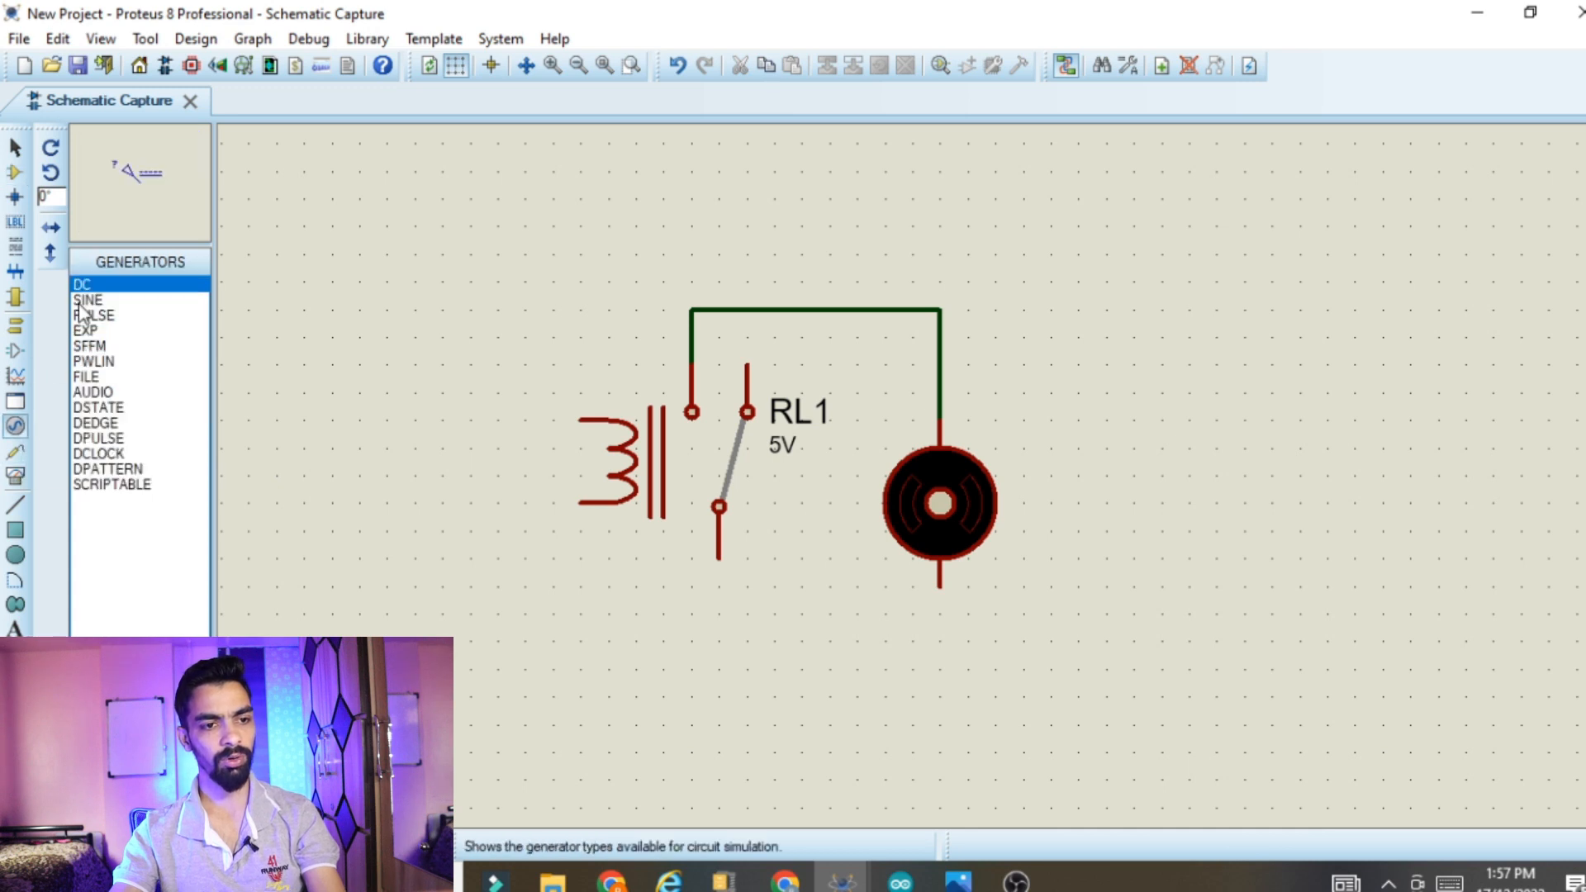
left_click(1112, 535)
left_click(1107, 528)
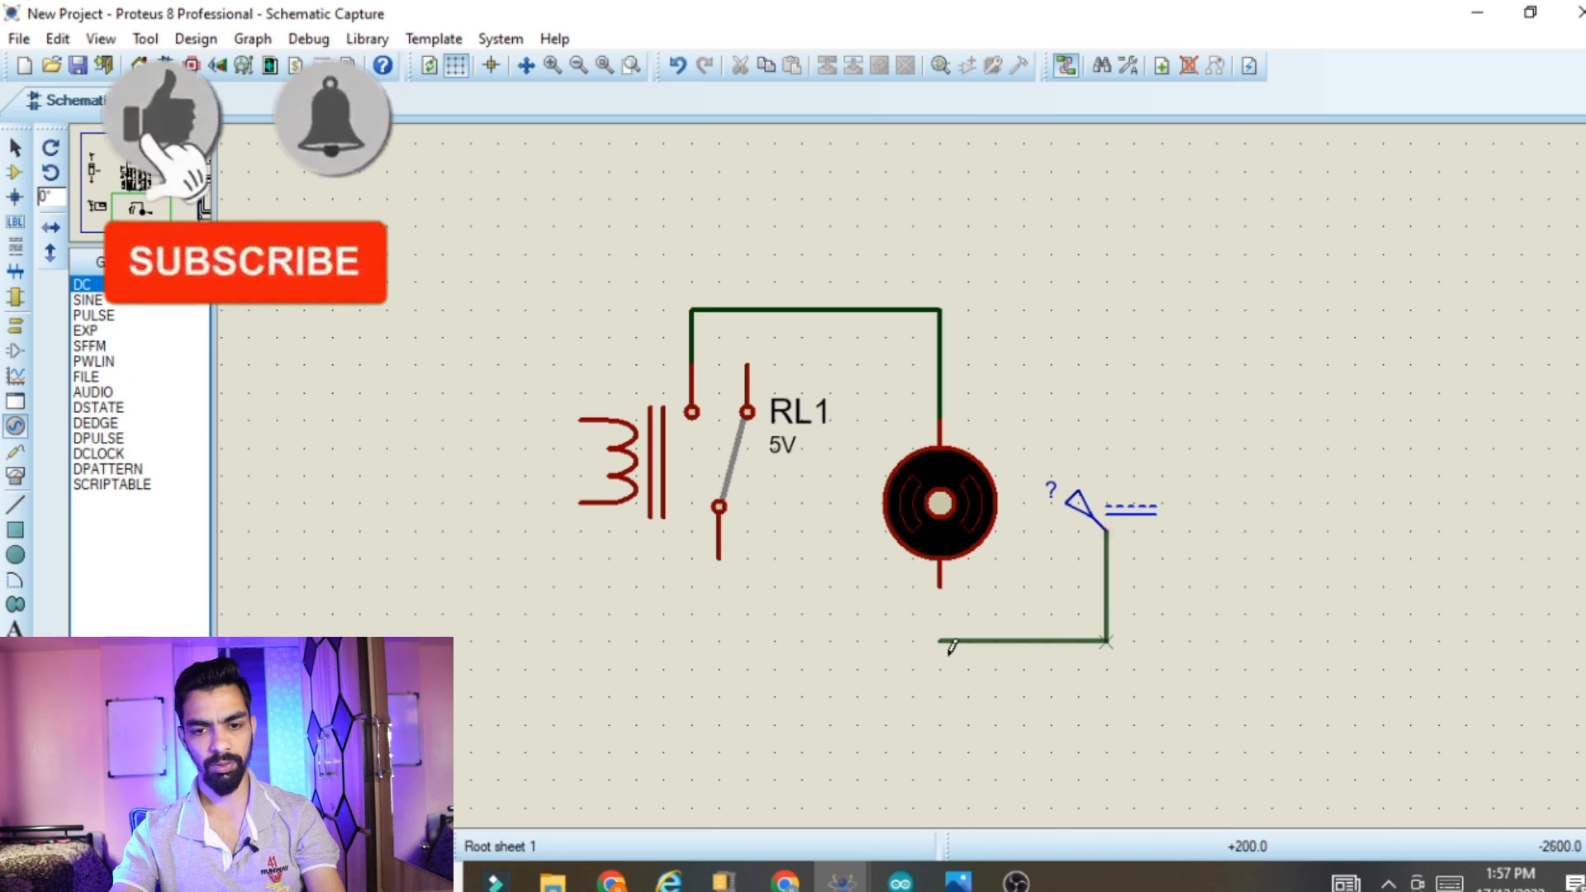
left_click(939, 583)
Delete the wire between motor and relay, and rewire the motor's upper pin to the relay's upper contact farthest from the coil
right_click(866, 310)
left_click(995, 365)
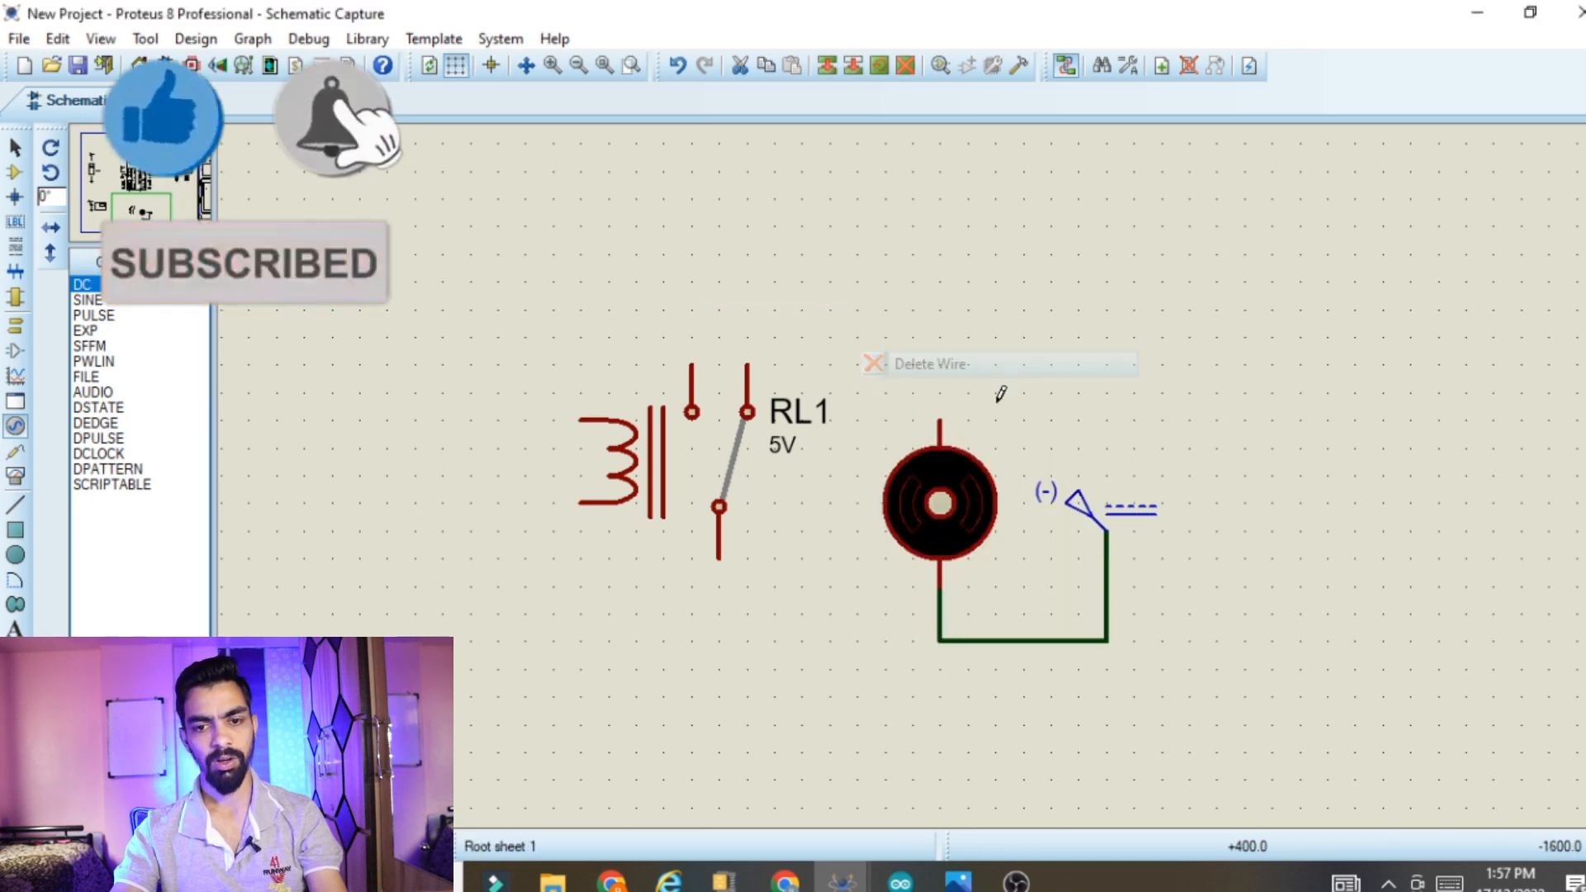
left_click(939, 423)
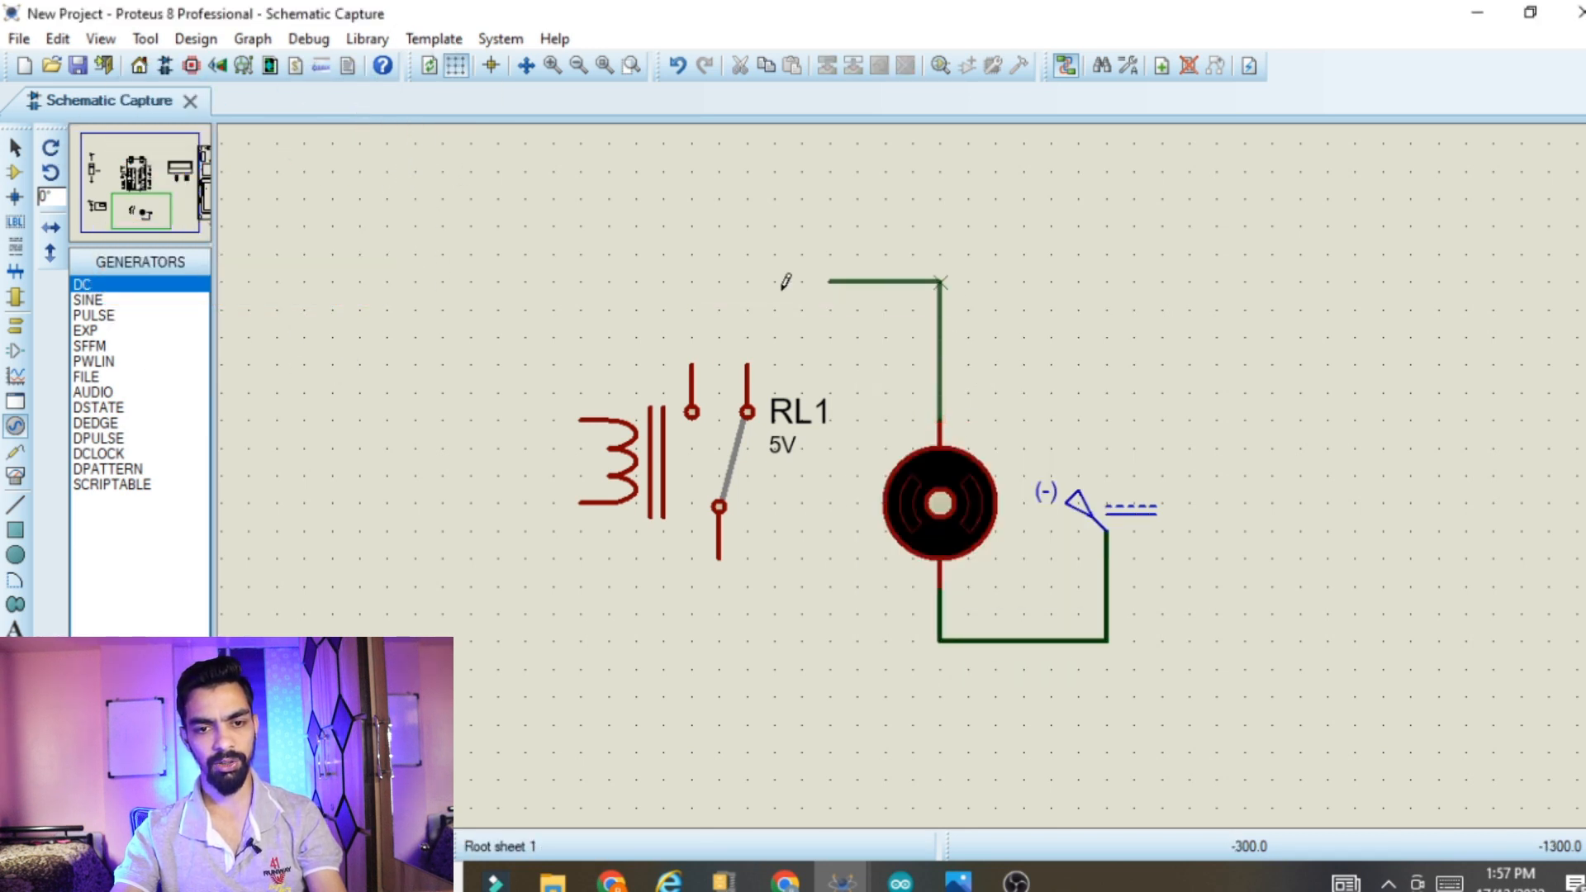
left_click(747, 364)
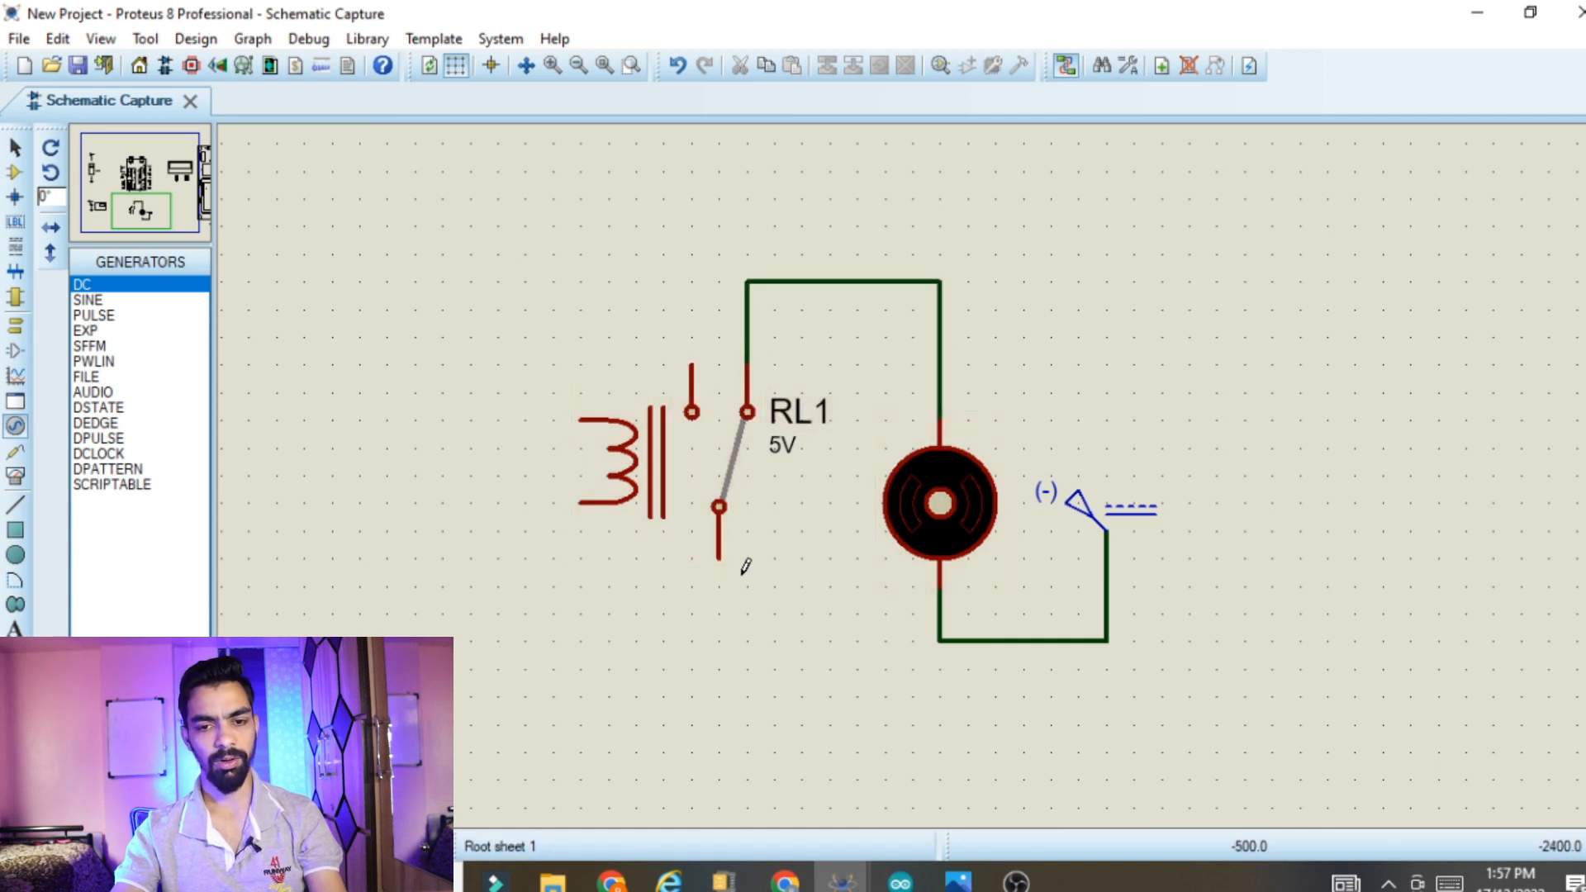
Set the voltage of the motor's DC generator to 5 V
double_click(1135, 529)
double_click(941, 182)
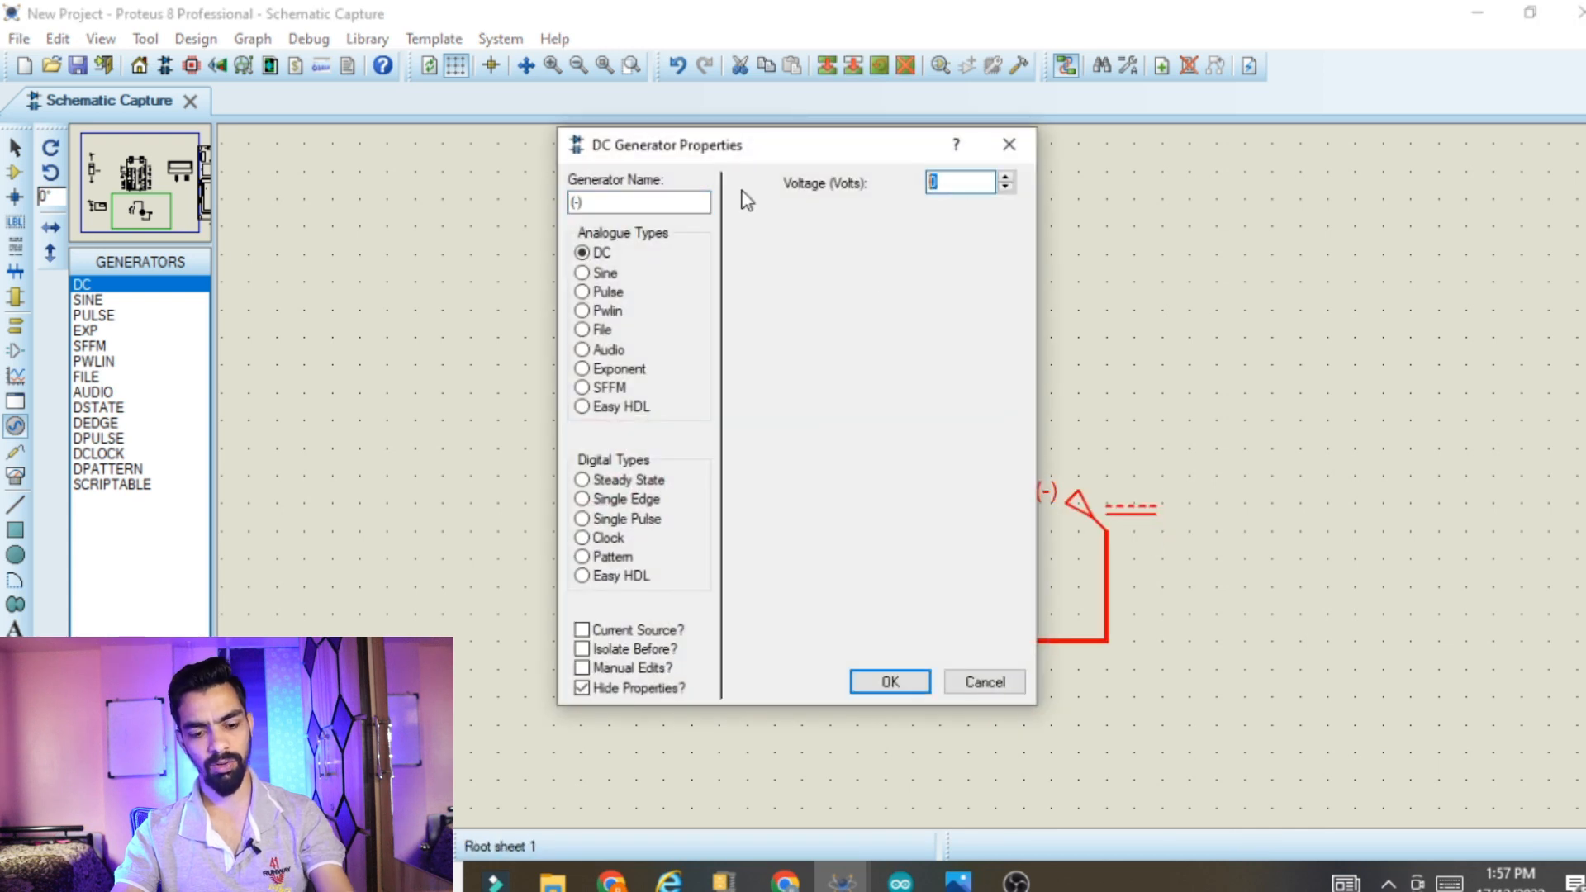
type("5")
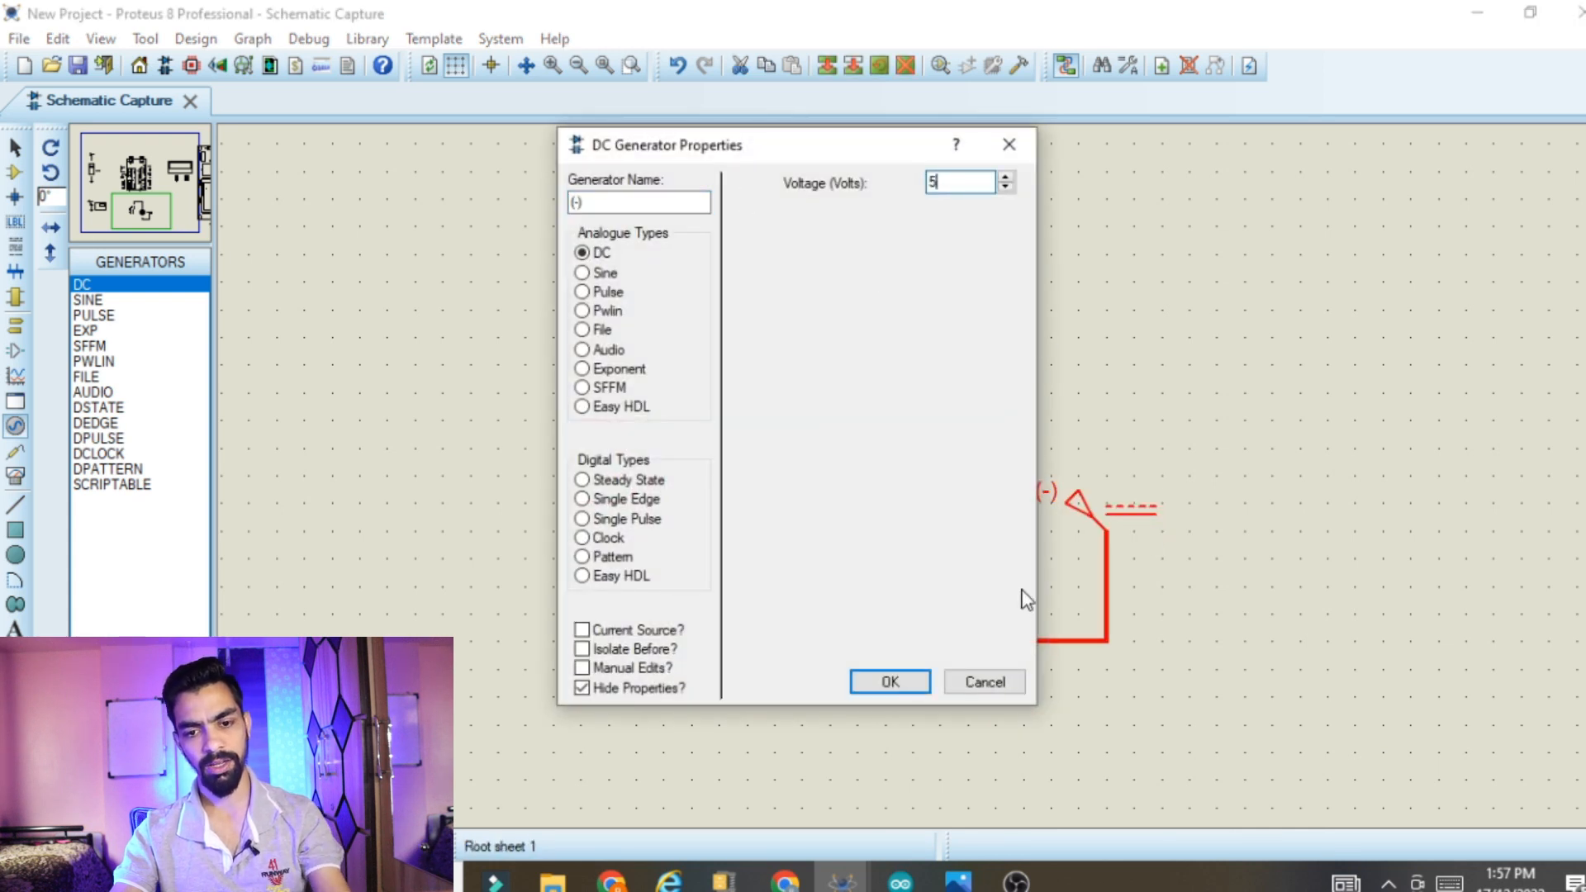
left_click(879, 679)
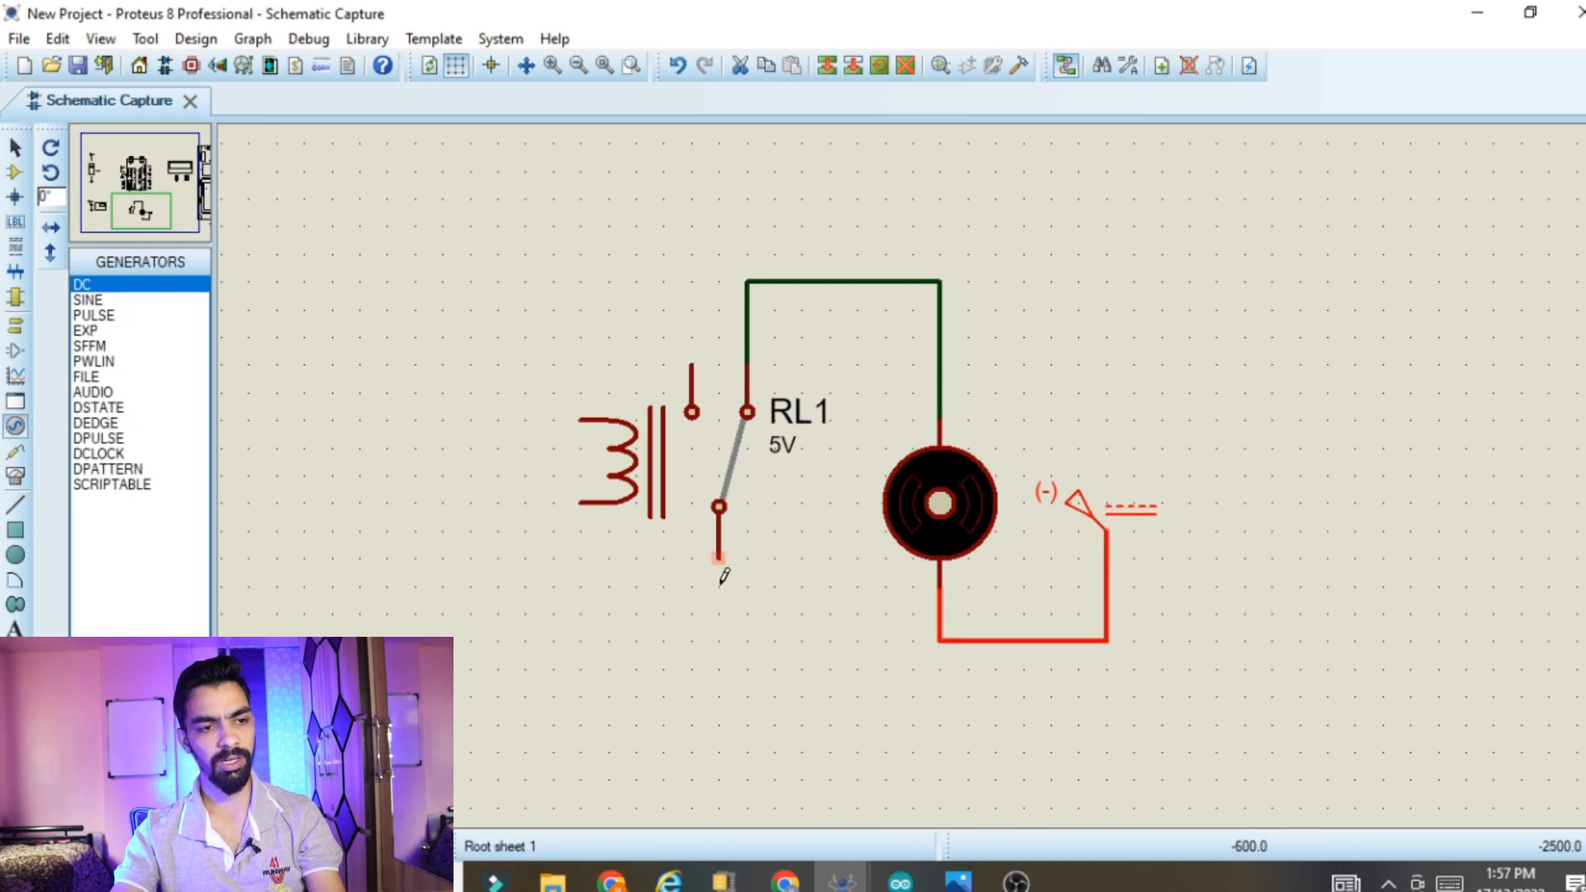
Place two ground terminals below the relay and wire them to its common contact and lower coil pin
left_click(15, 325)
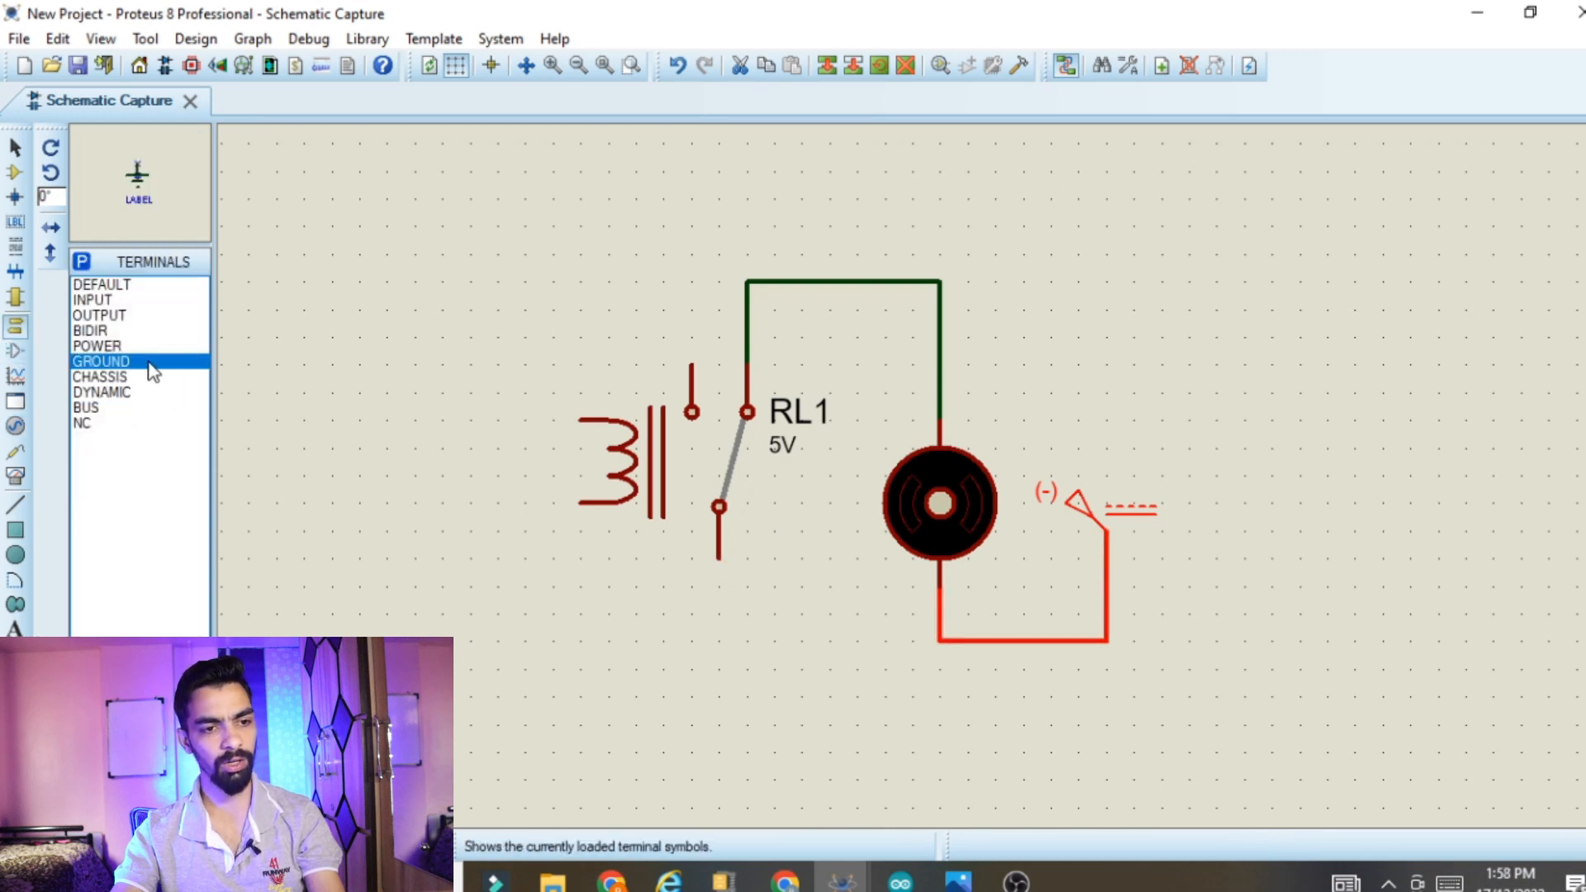
left_click(707, 617)
left_click(718, 615)
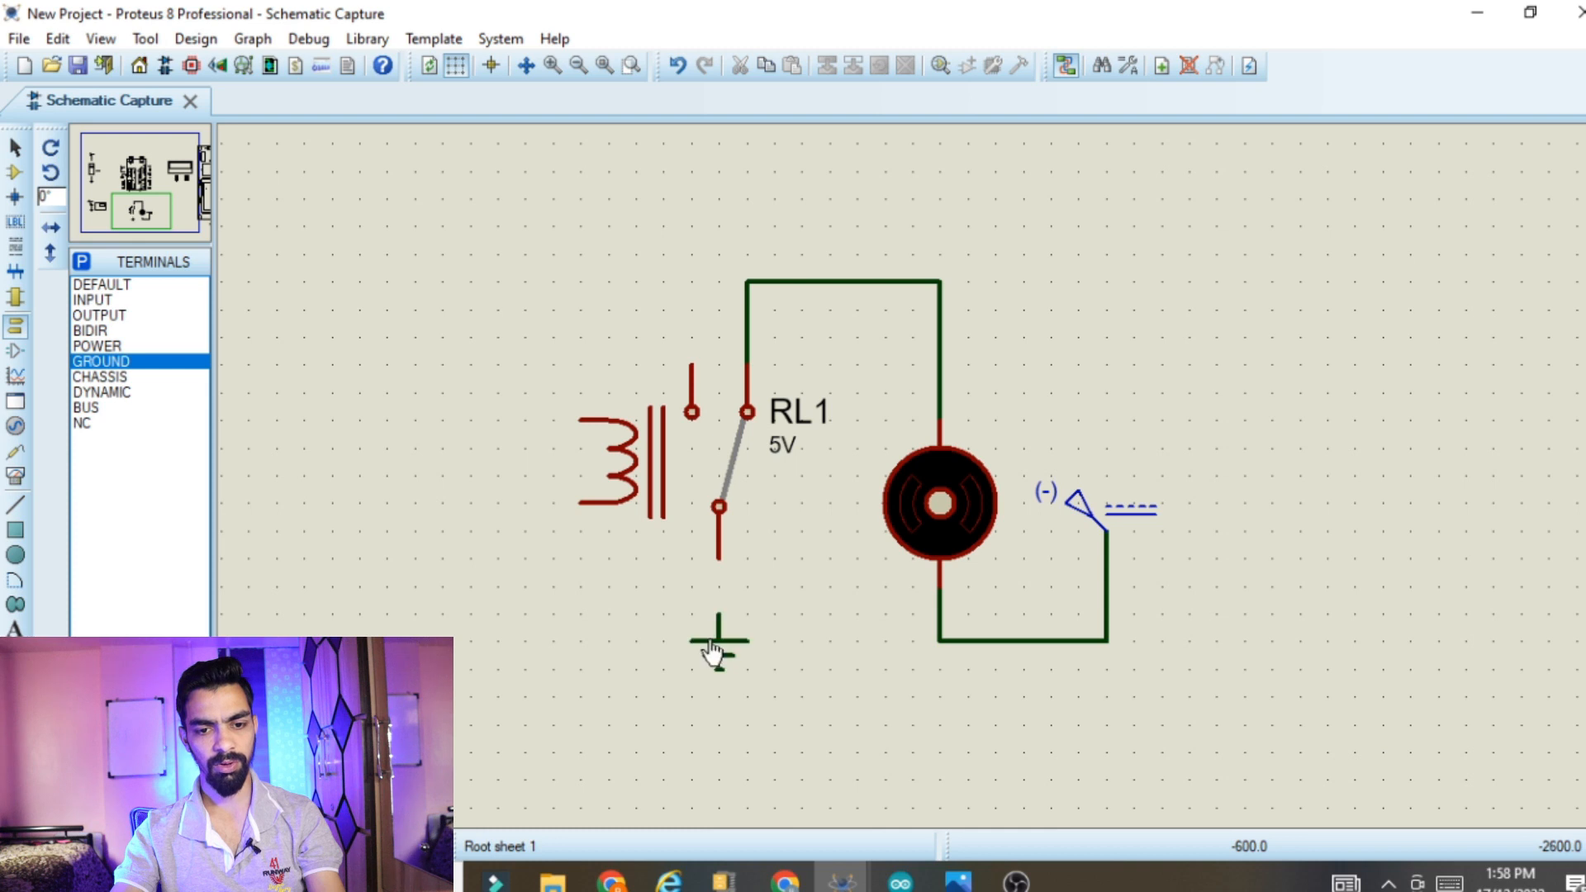
left_click(718, 559)
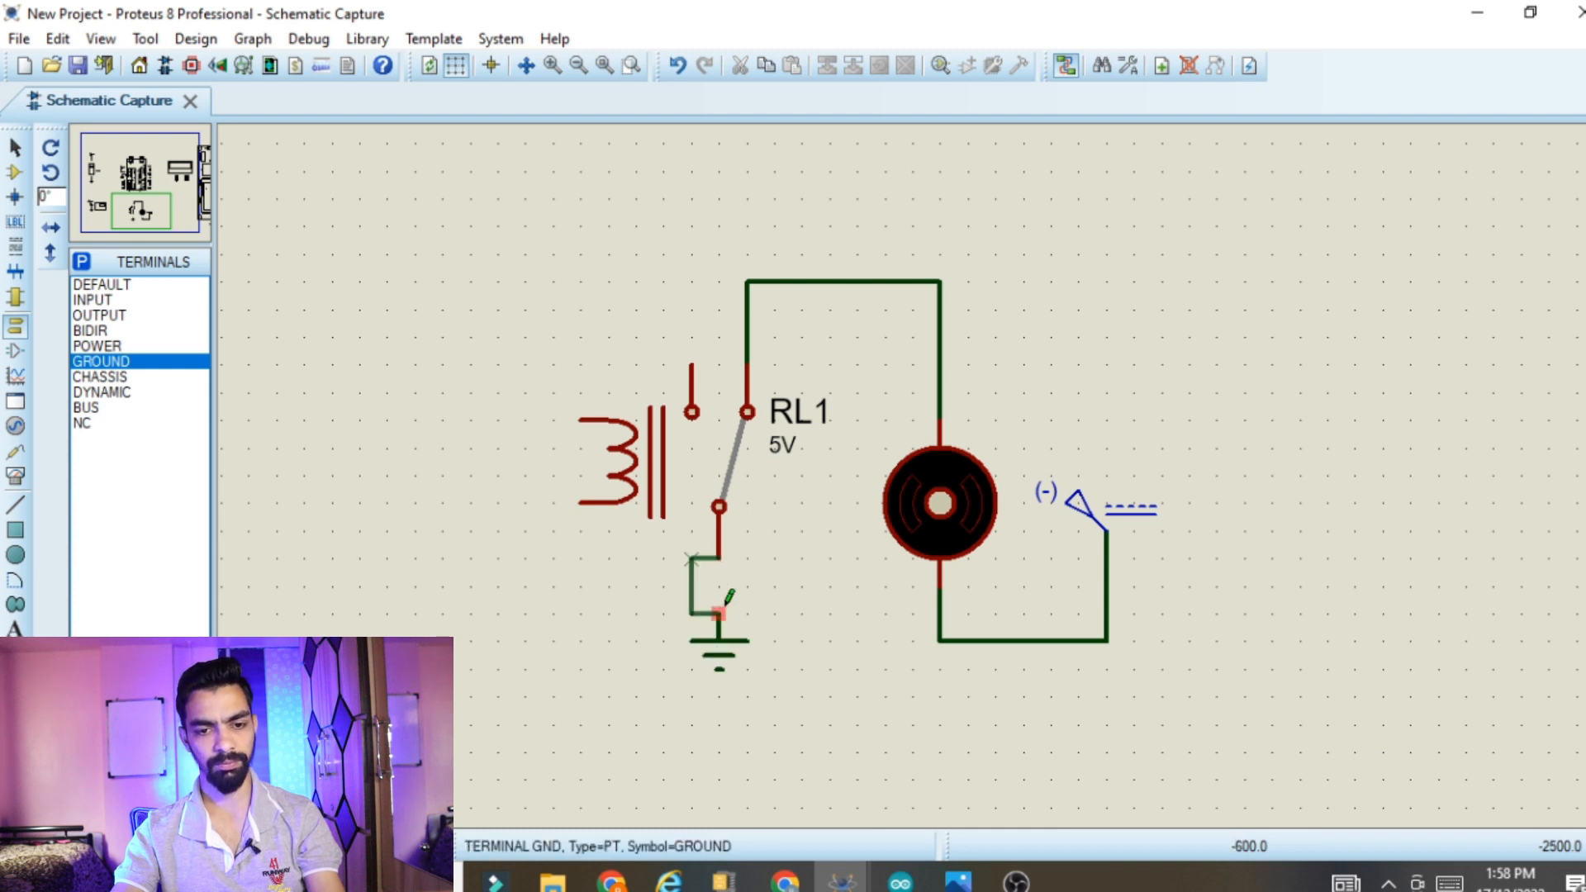
left_click(719, 598)
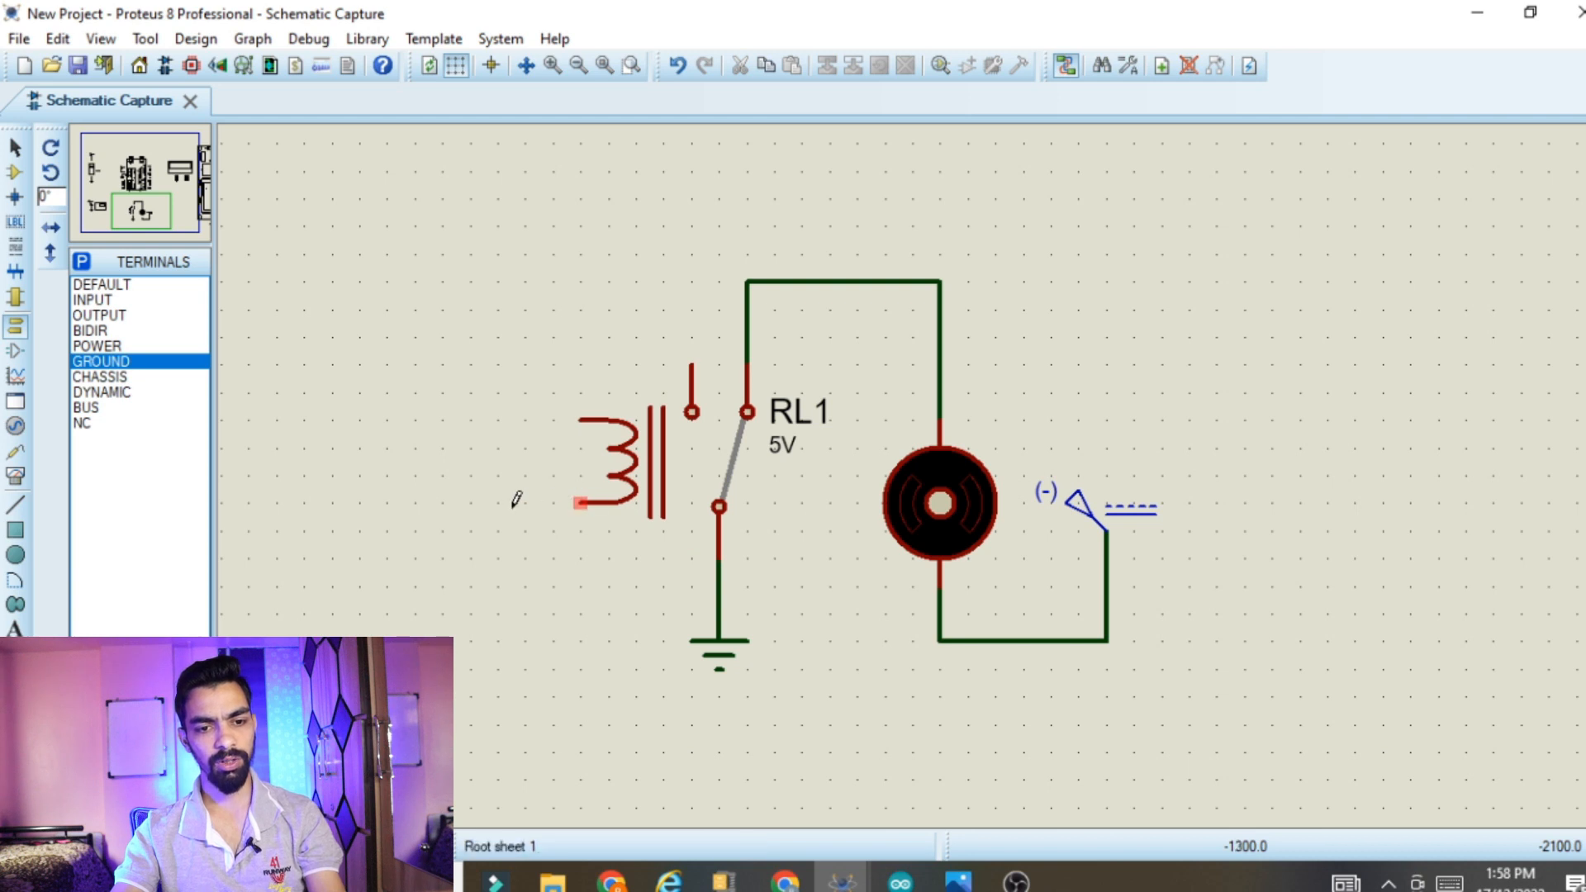
left_click(497, 560)
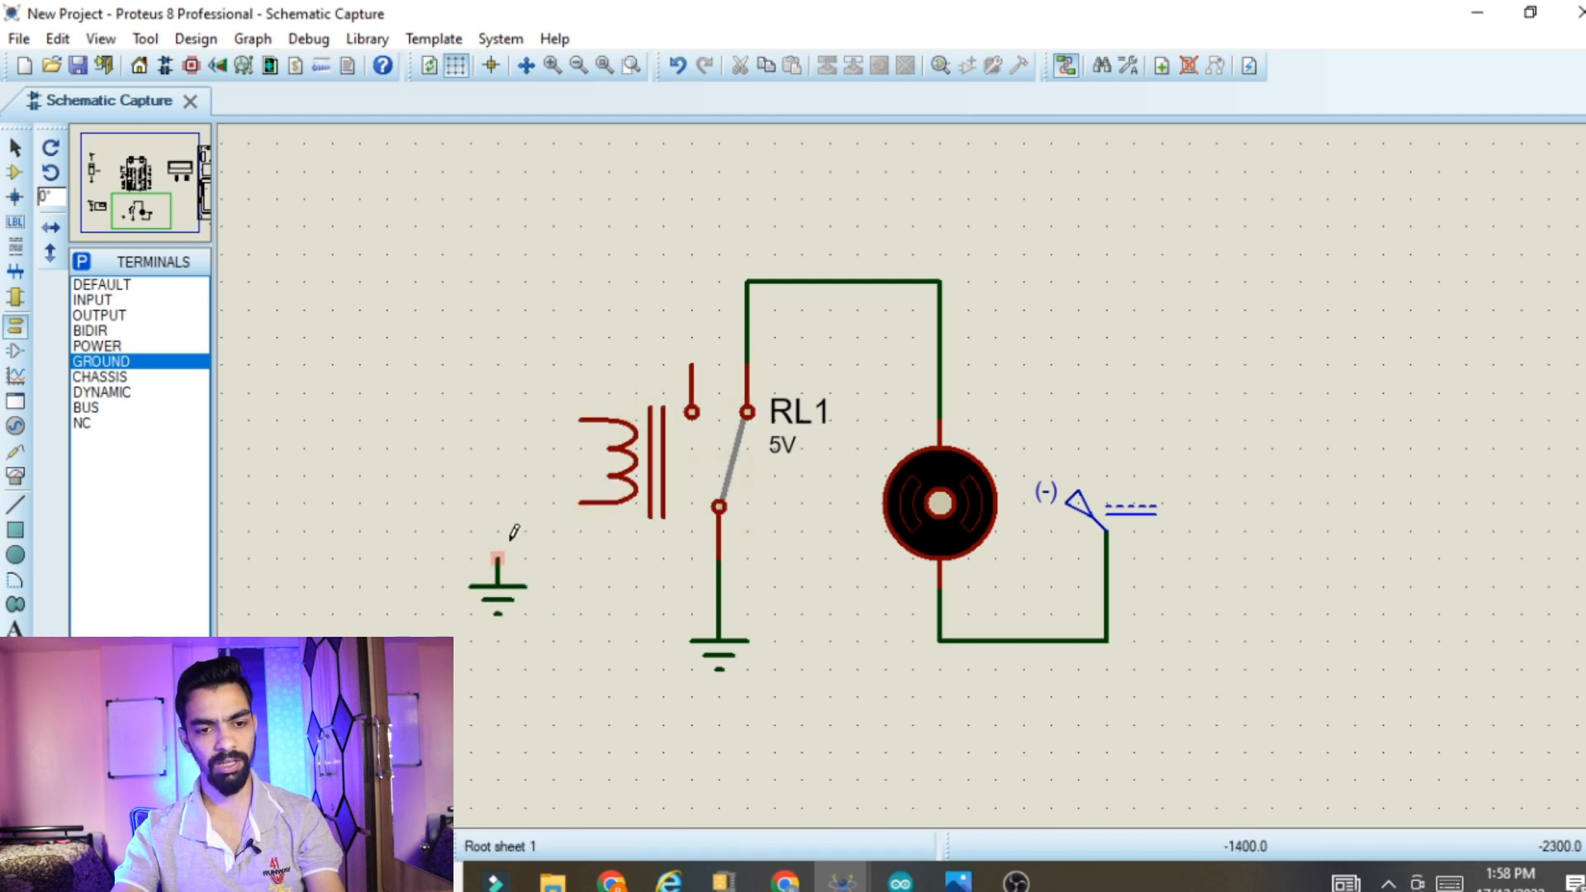
left_click(497, 561)
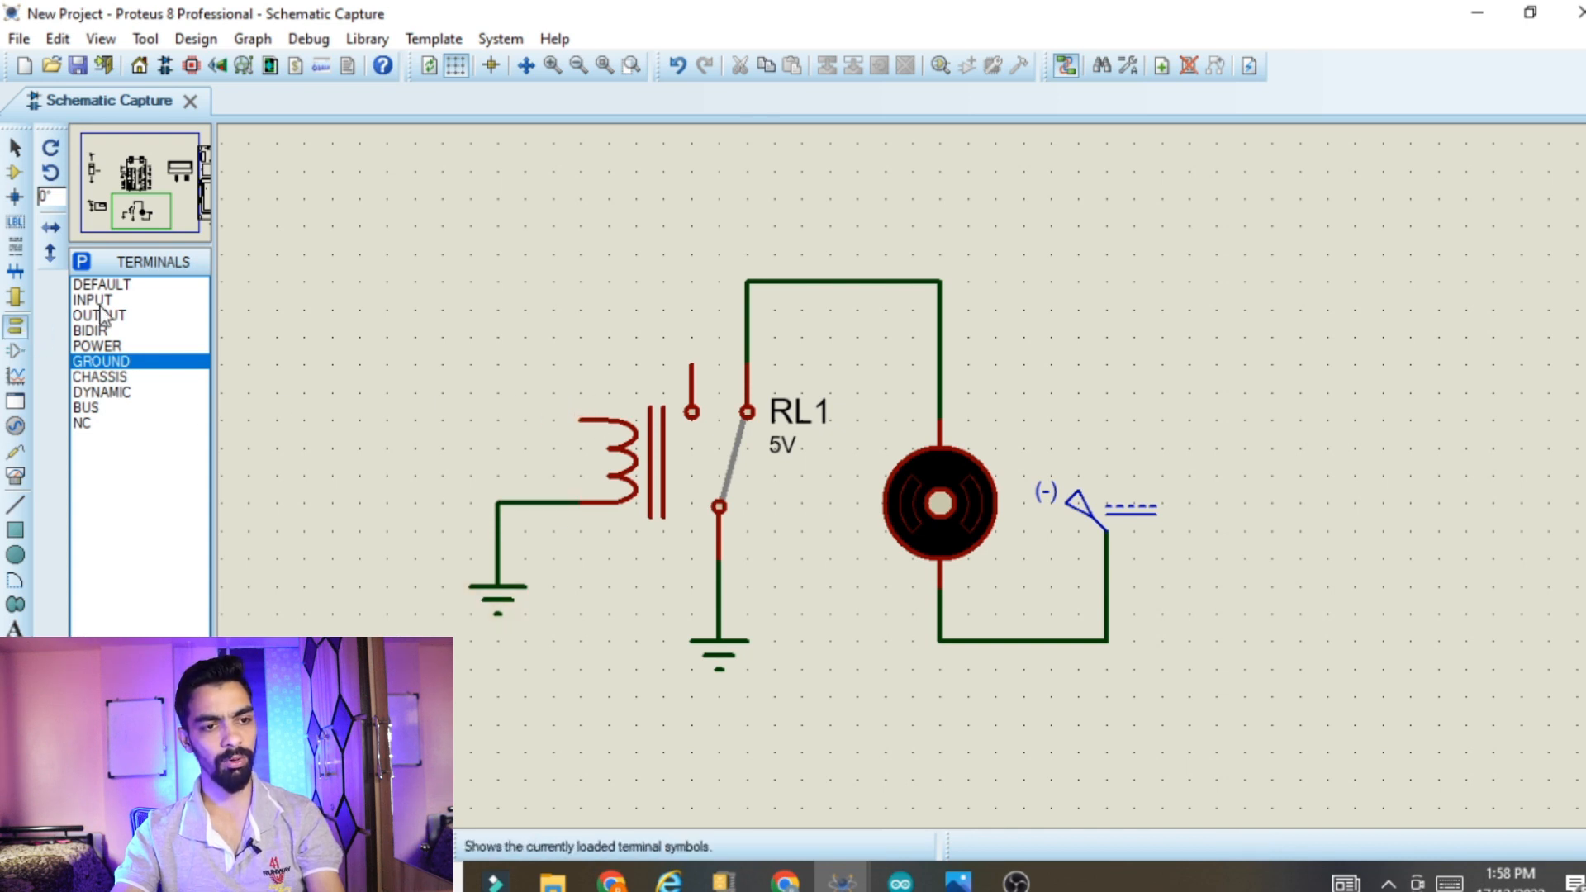
Attach a default terminal to the relay's upper coil pin and label it GPIO8
left_click(165, 286)
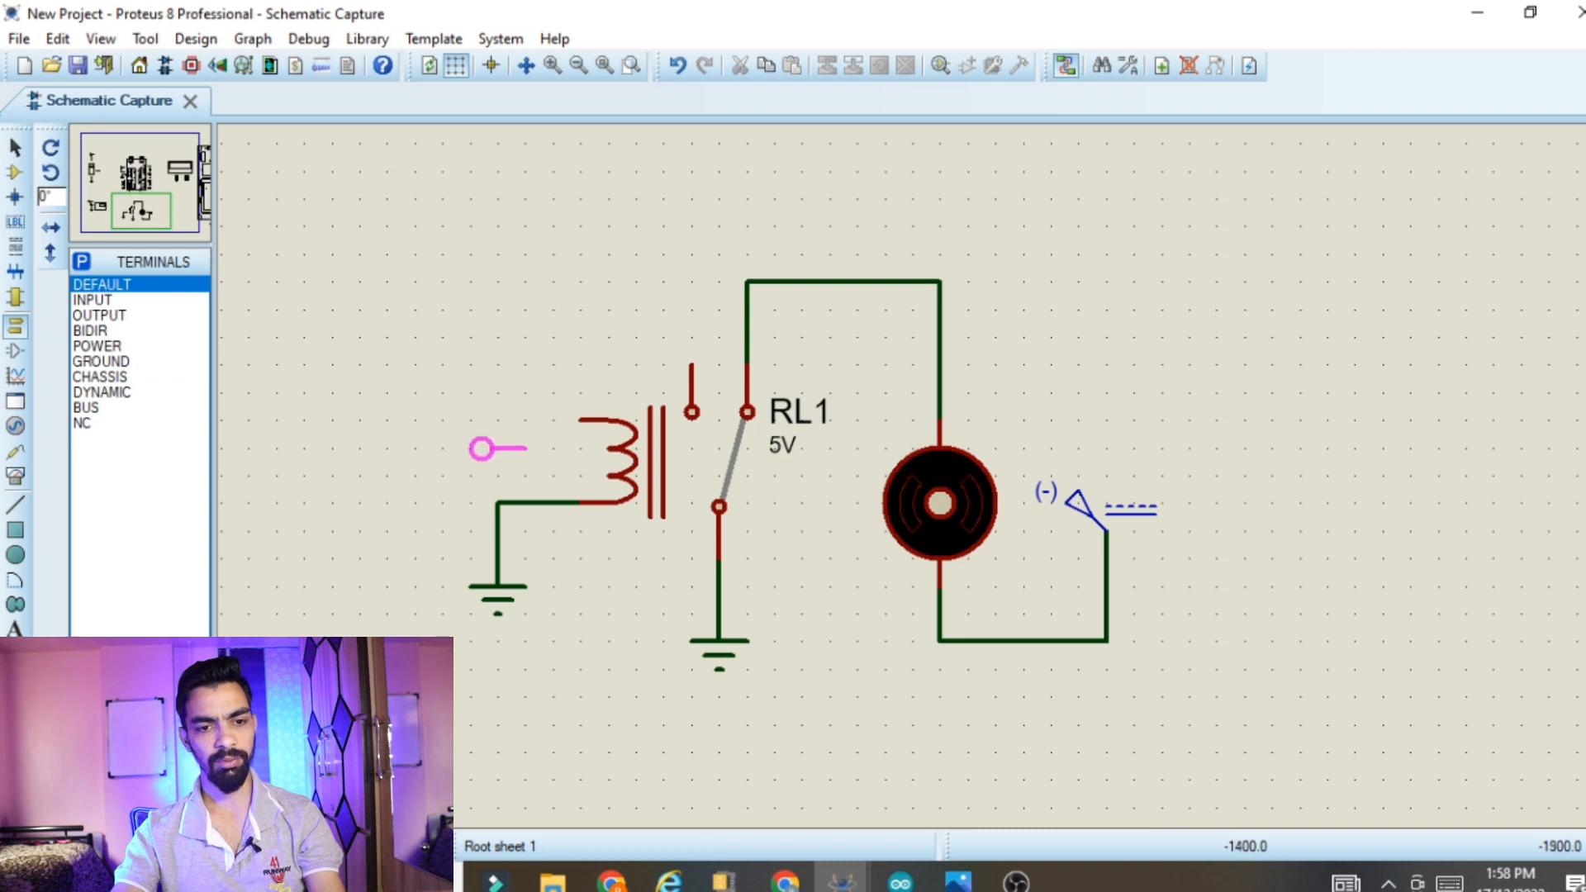
left_click(503, 421)
left_click(526, 420)
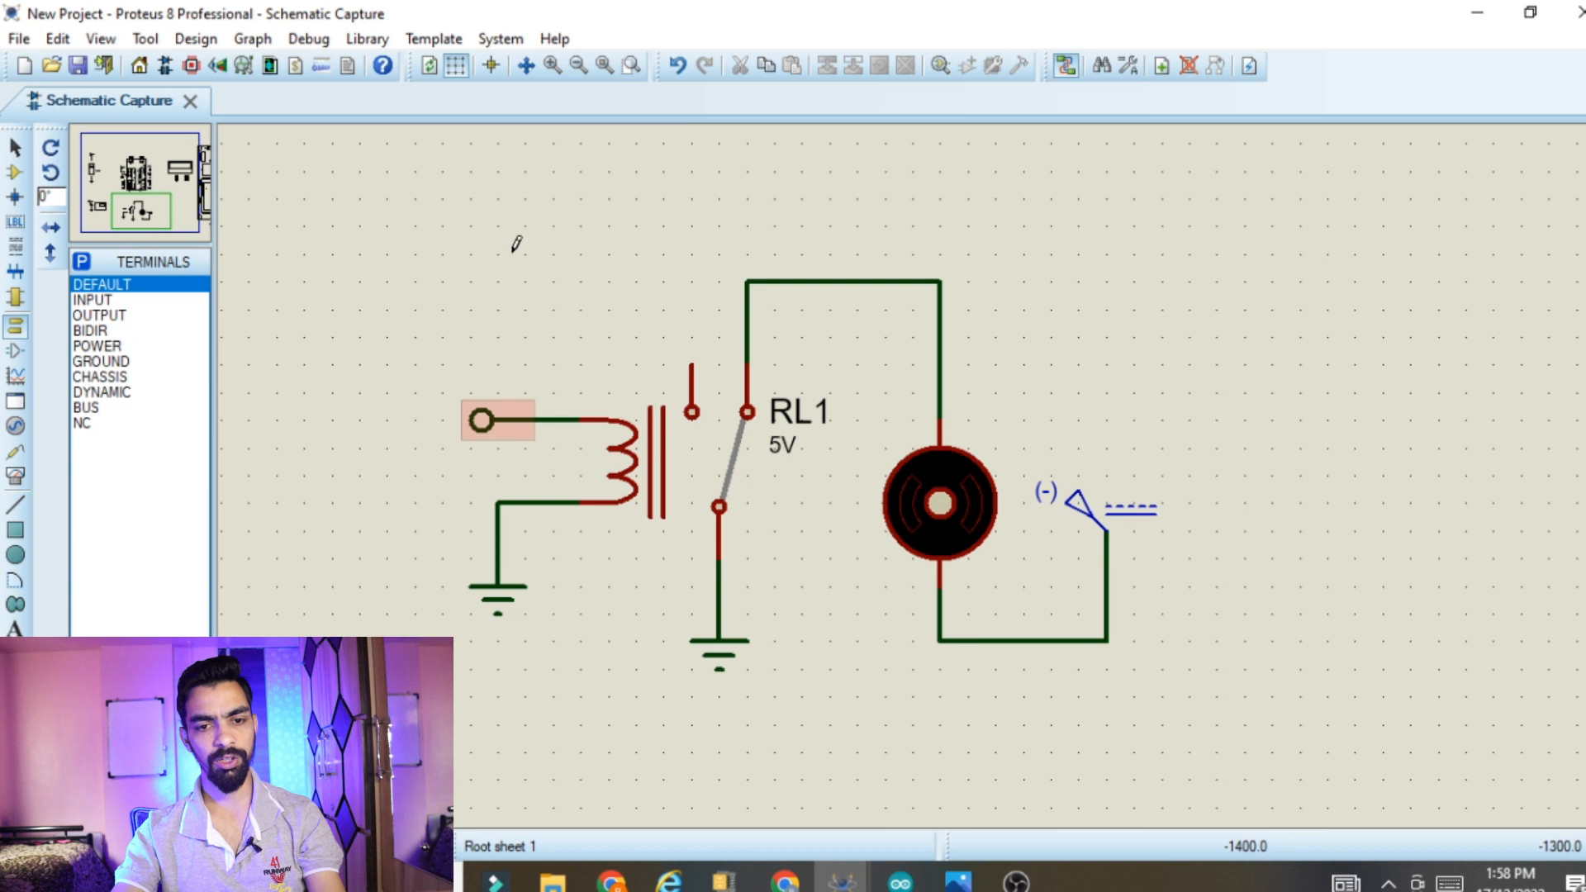
left_click(479, 422)
double_click(480, 422)
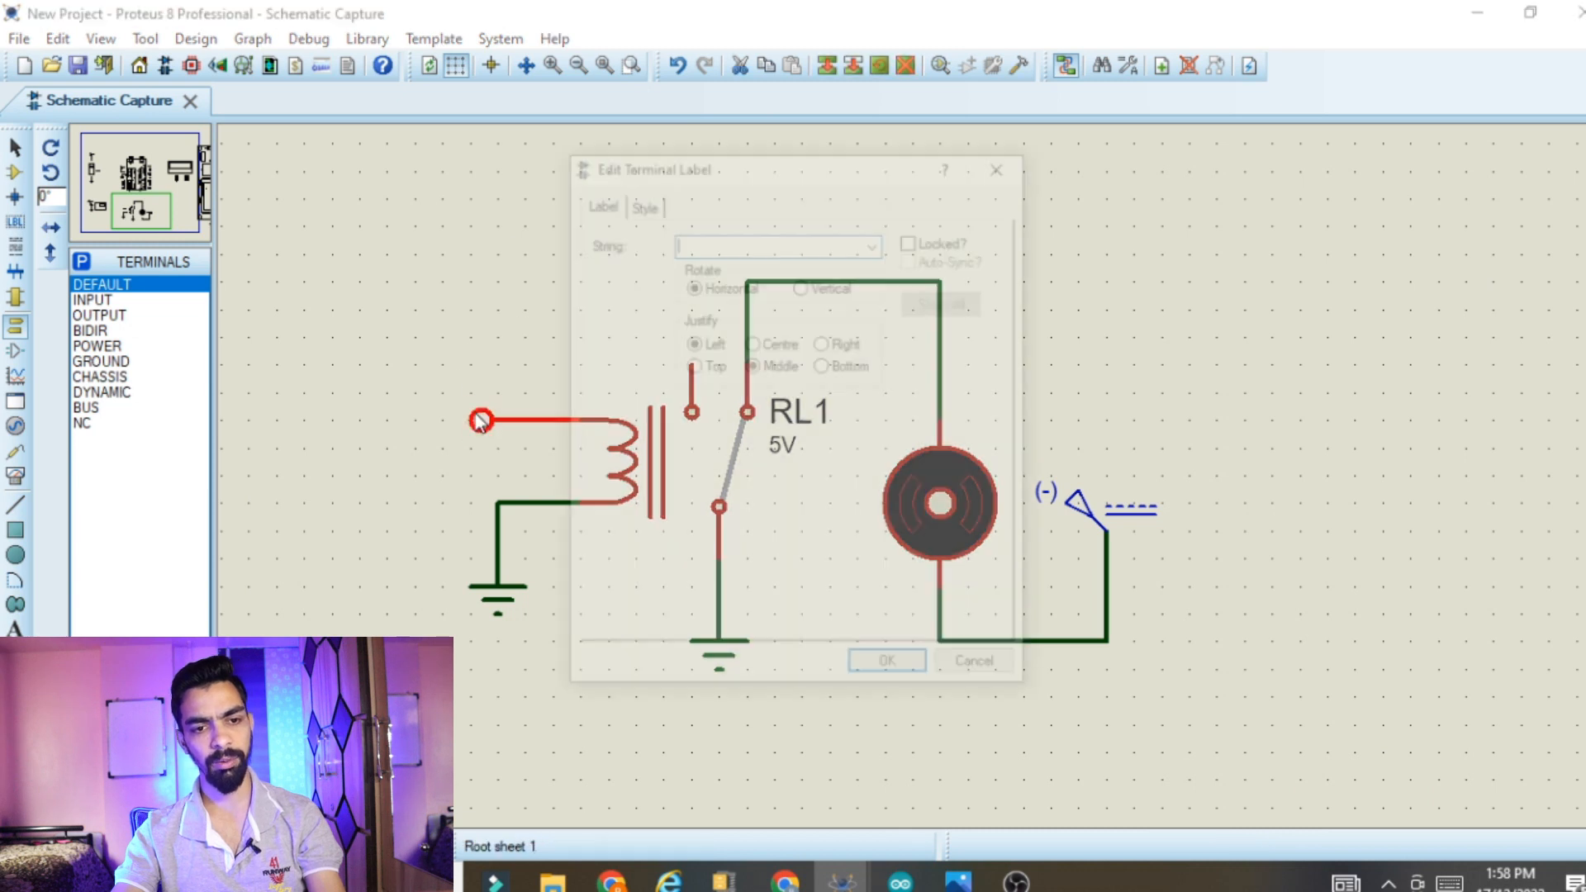
type("GPIO8")
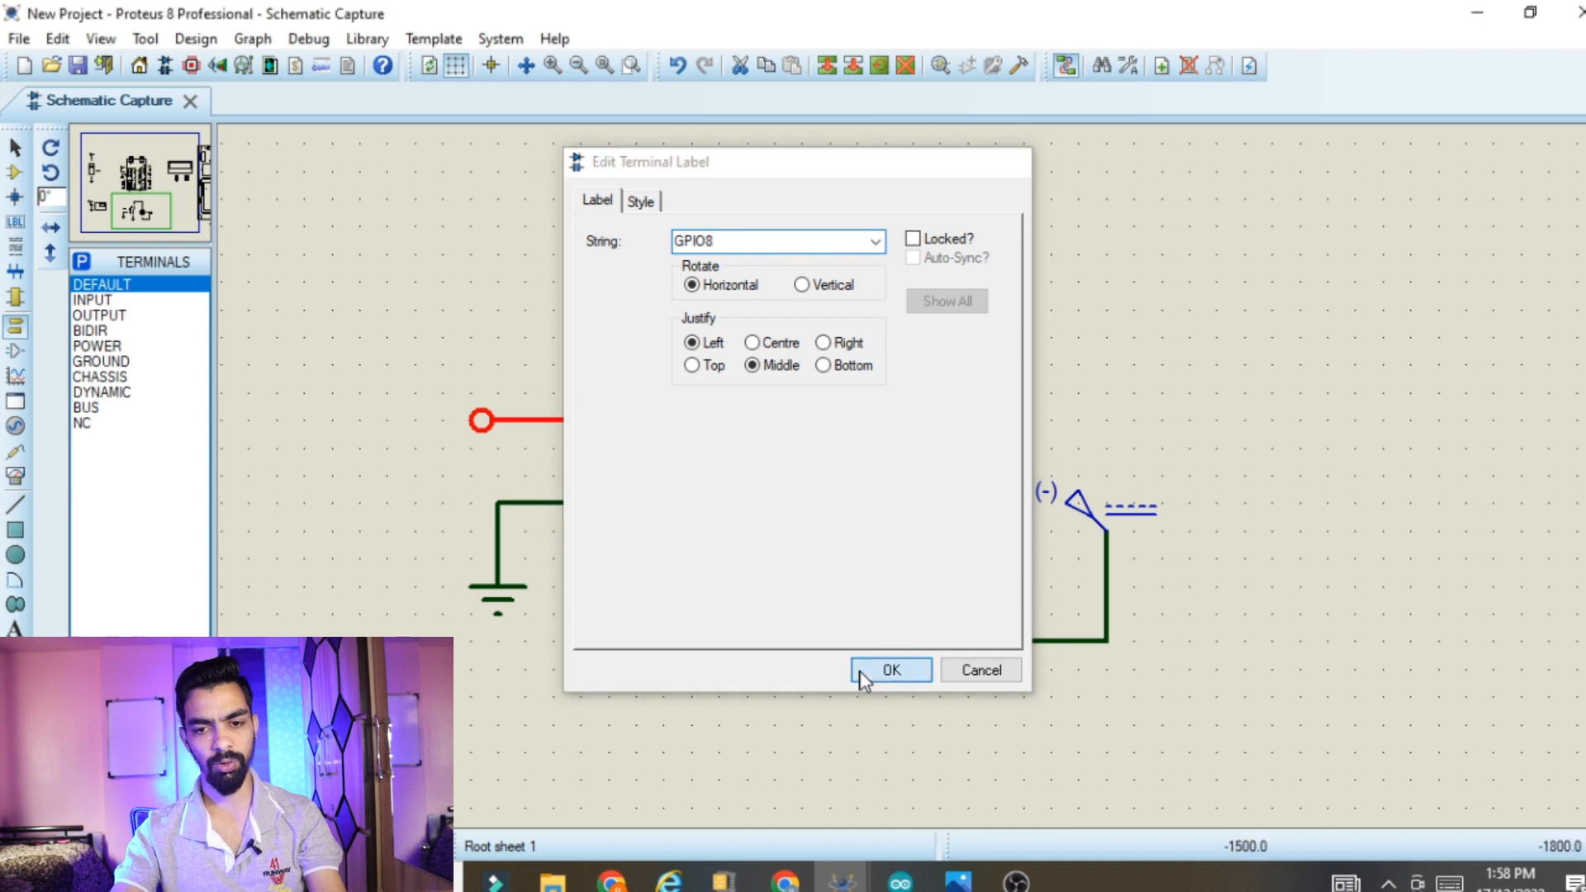
left_click(891, 669)
Look over the complete schematic, including the sensors, Arduino, LCD, GSM module and relay circuit
scroll(943, 473, "down", 2)
scroll(943, 472, "down", 2)
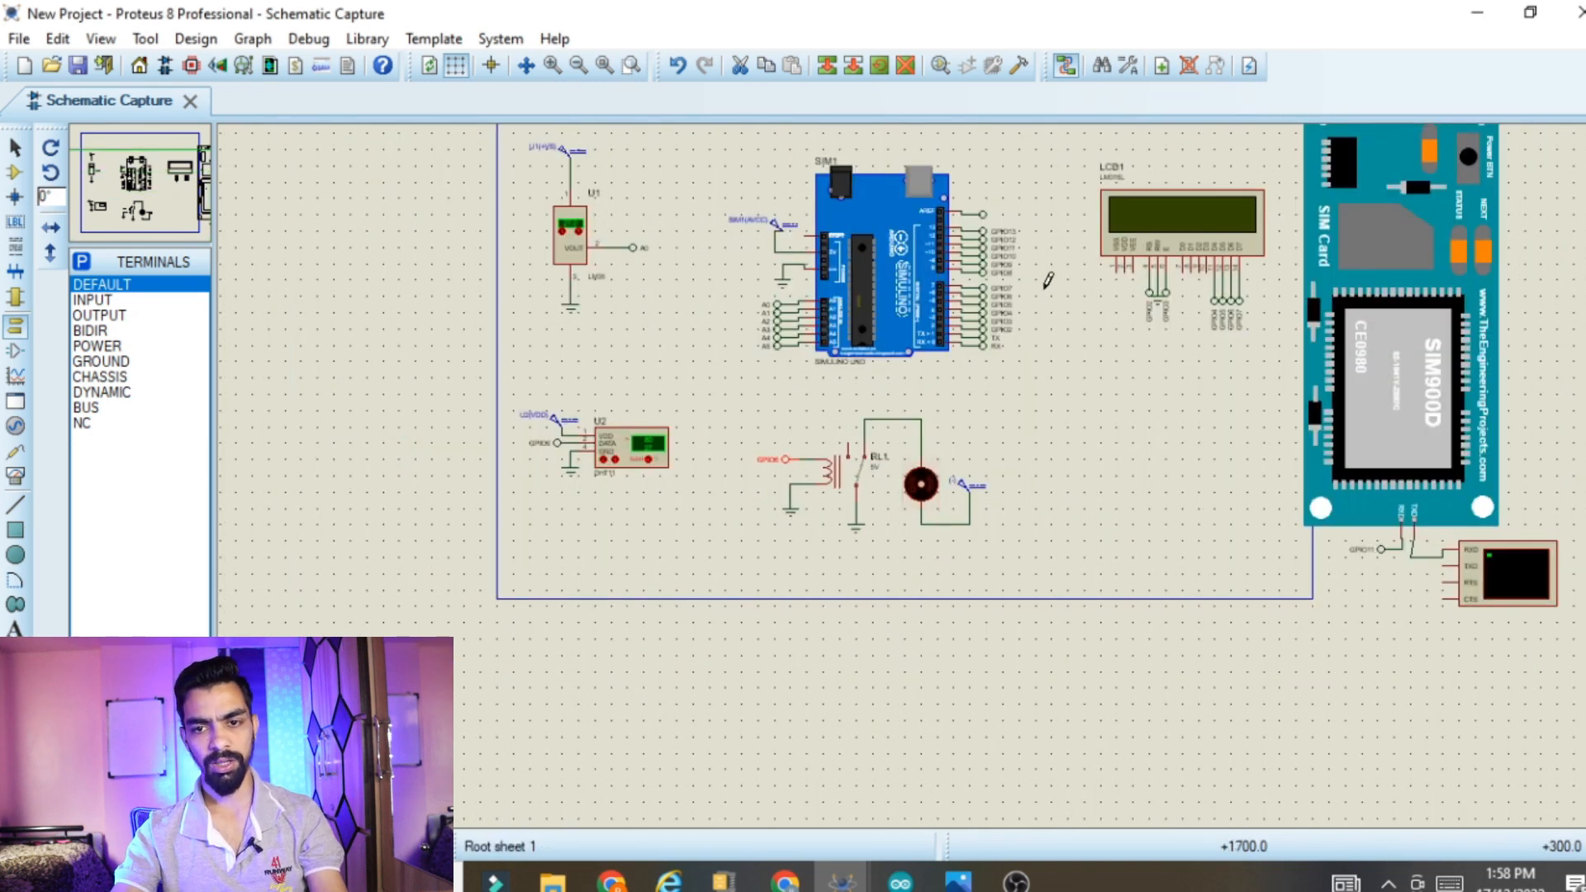
scroll(931, 471, "up", 1)
scroll(913, 516, "down", 2)
scroll(916, 467, "up", 1)
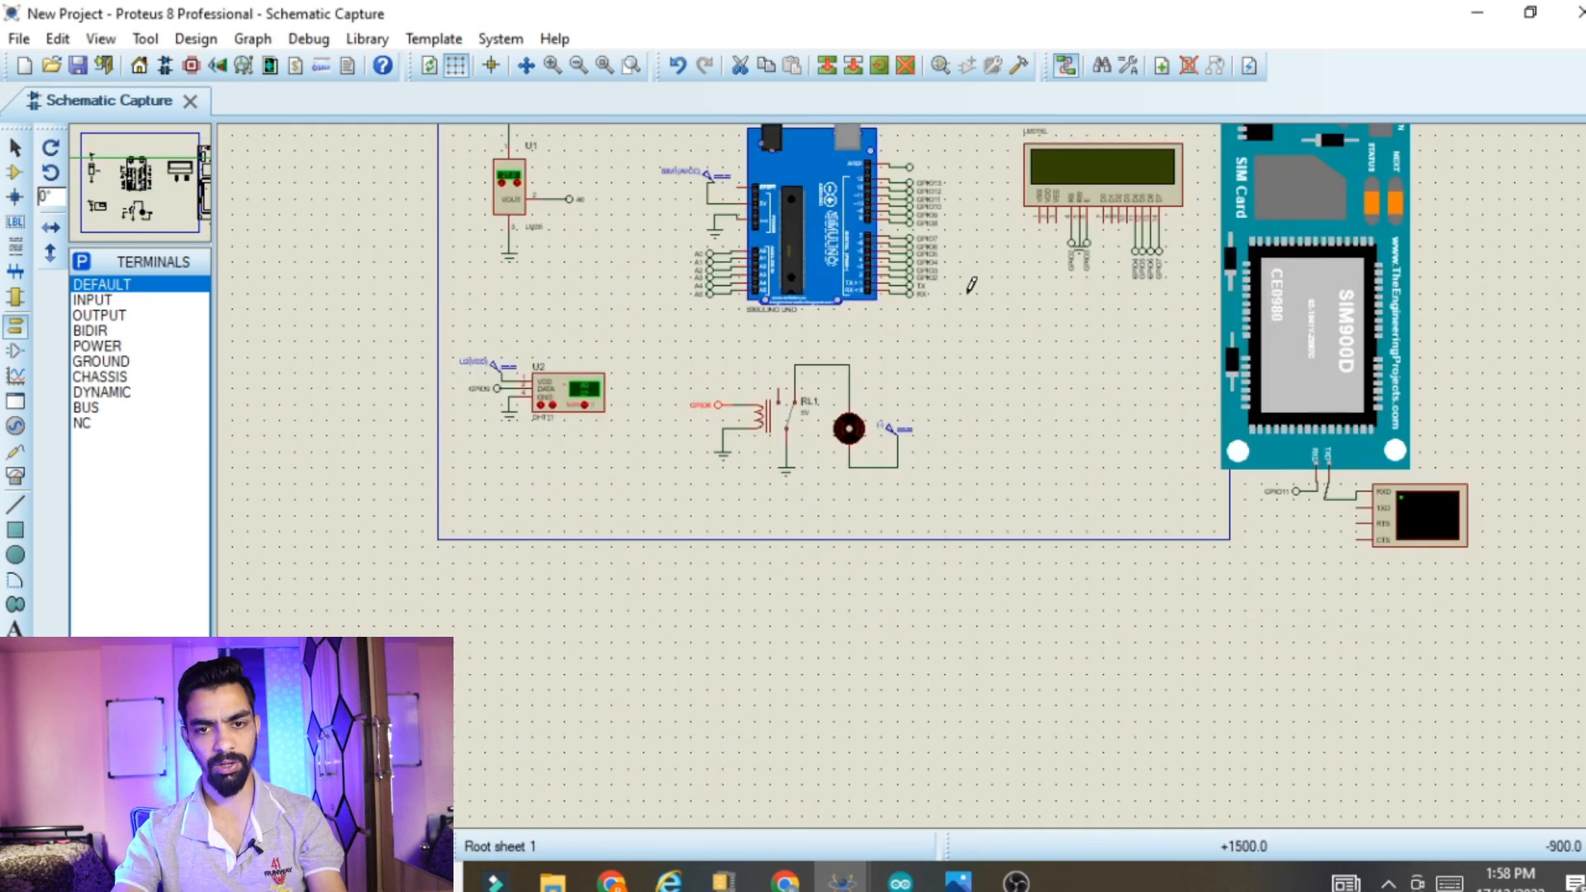
scroll(974, 124, "up", 2)
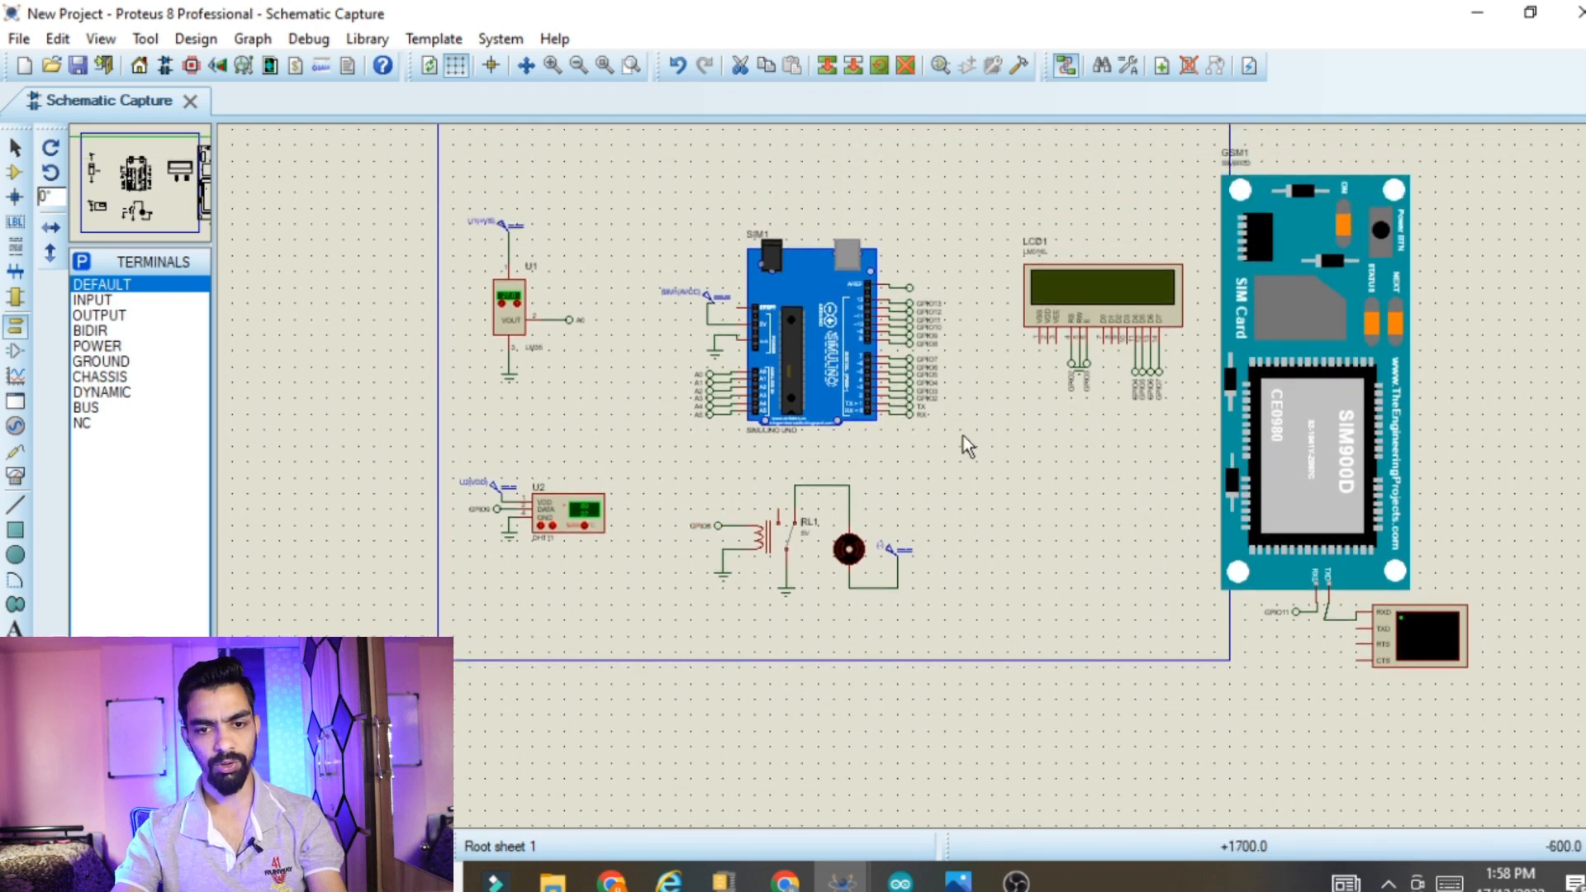
scroll(963, 438, "up", 1)
scroll(220, 510, "left", 2)
left_click(1011, 513)
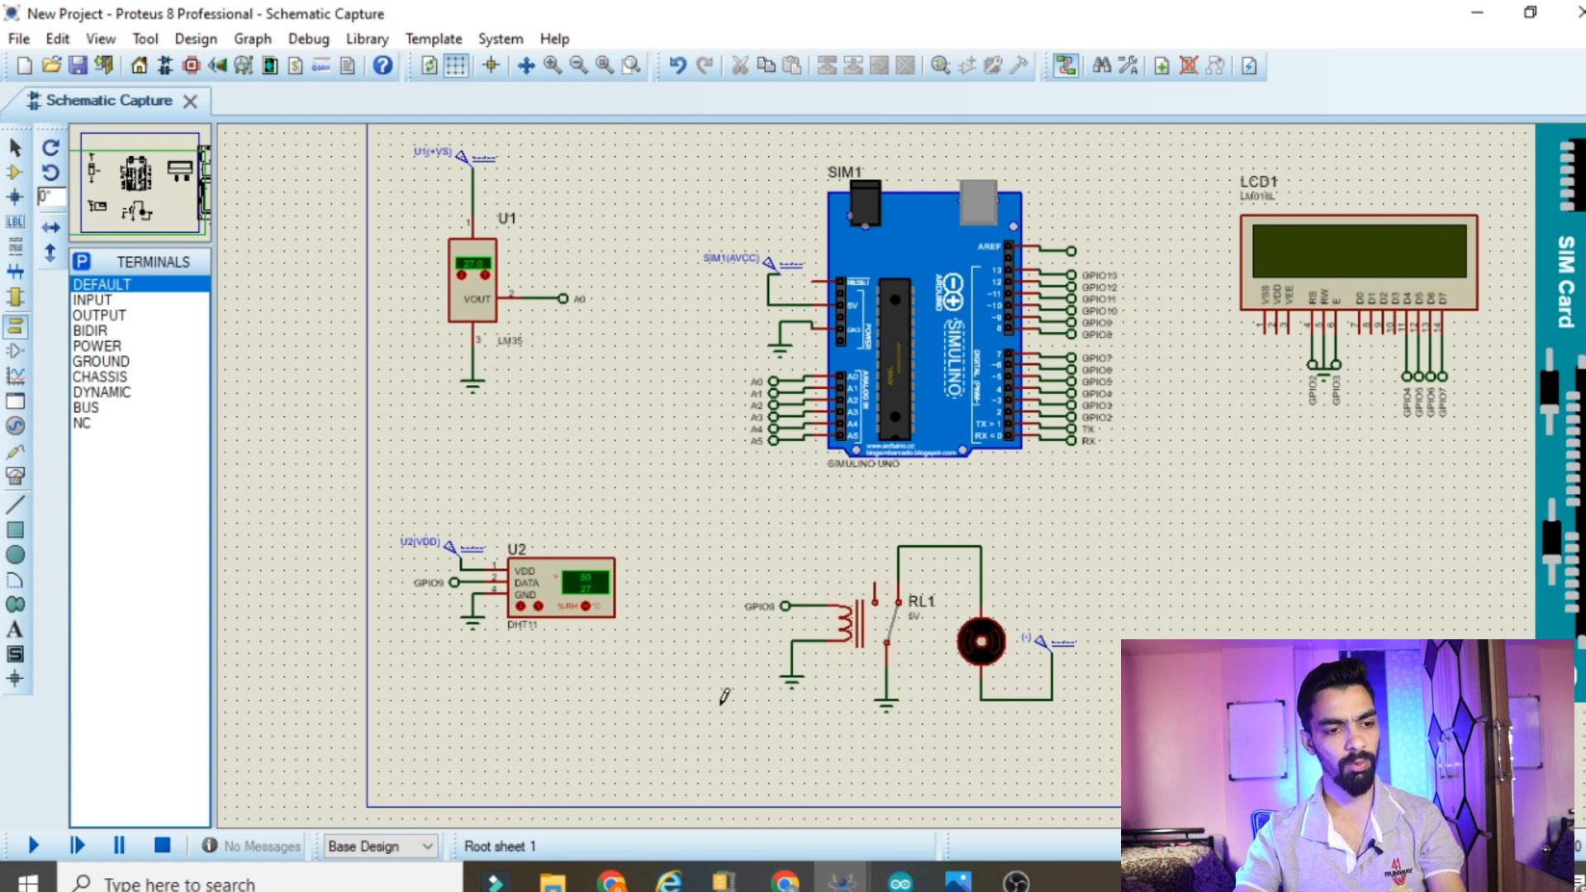
Draw a PIN-style graphics rectangle around the relay and motor circuit
left_click(15, 530)
left_click(85, 300)
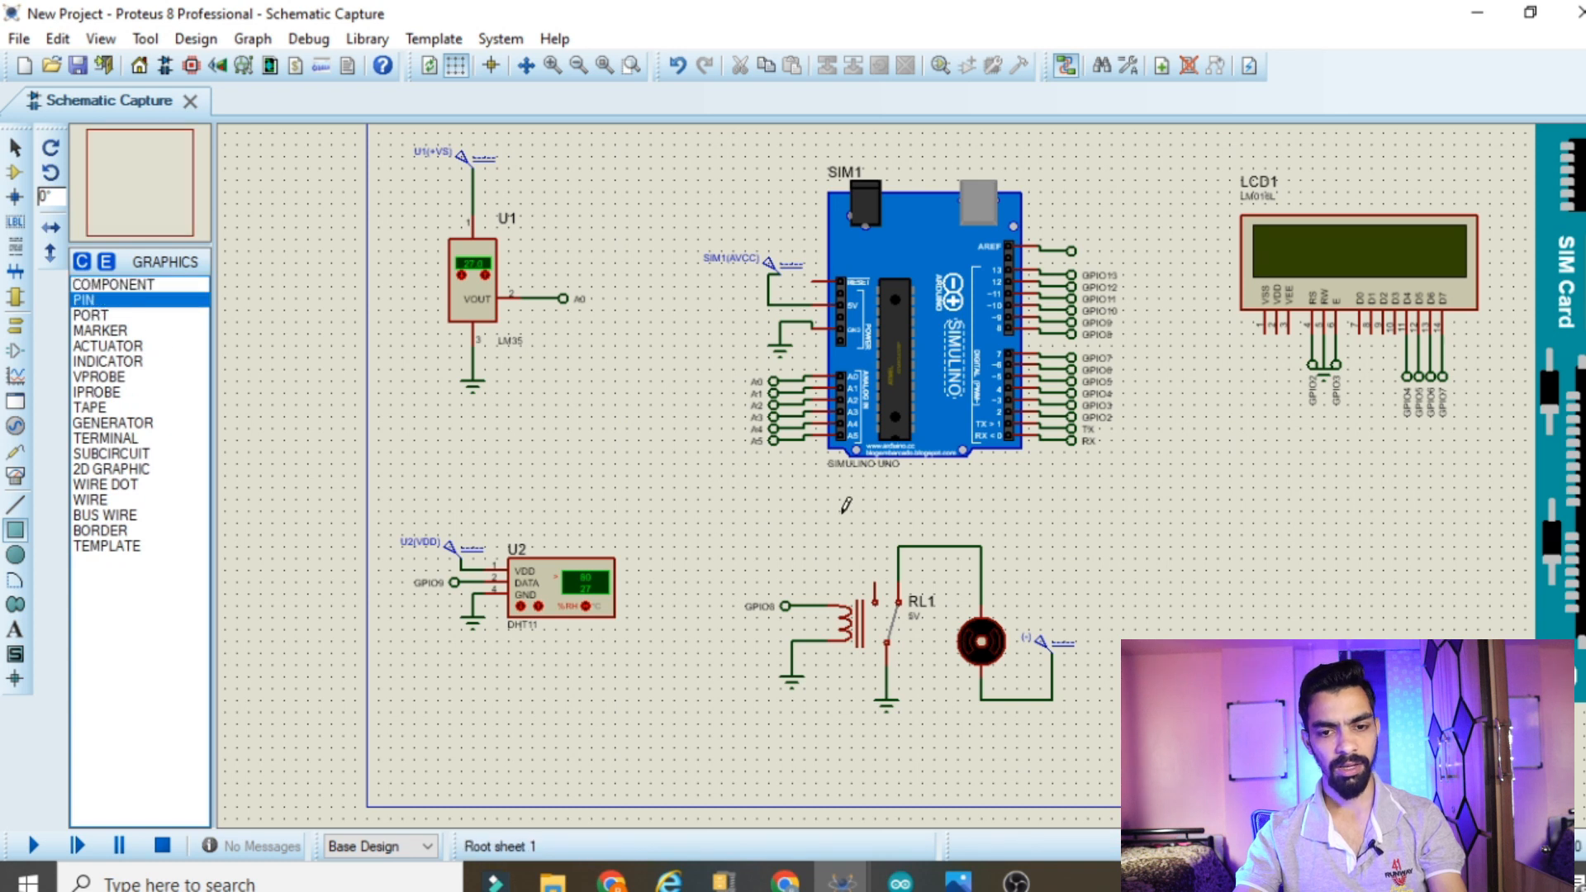
left_click_drag(721, 499, 1133, 781)
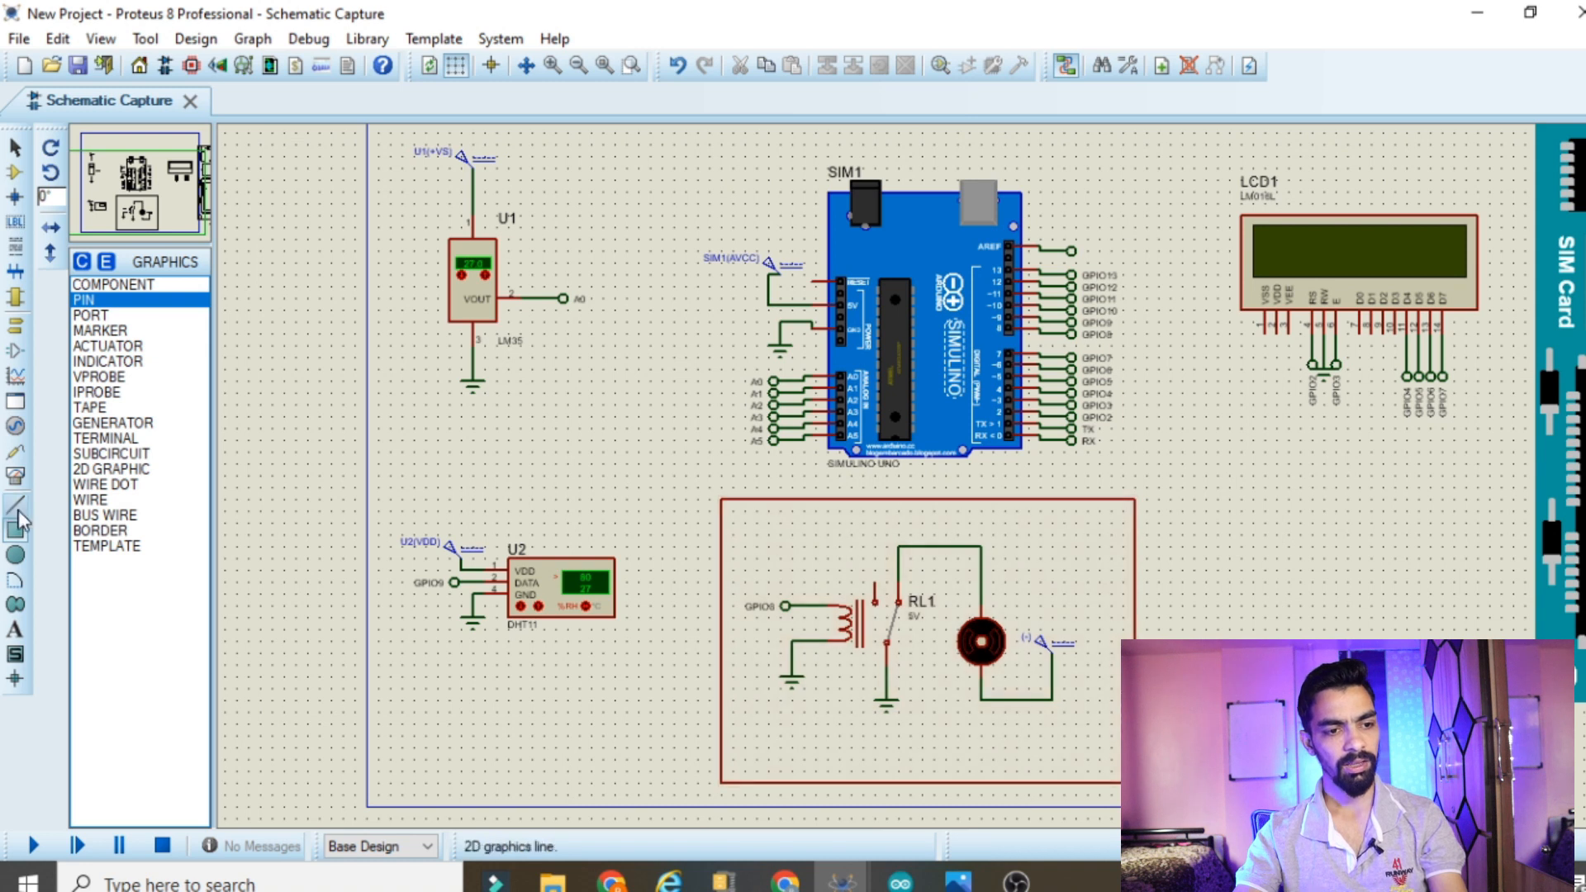
Add the graphics text FAN at the lower edge of the rectangle around the relay circuit
left_click(15, 629)
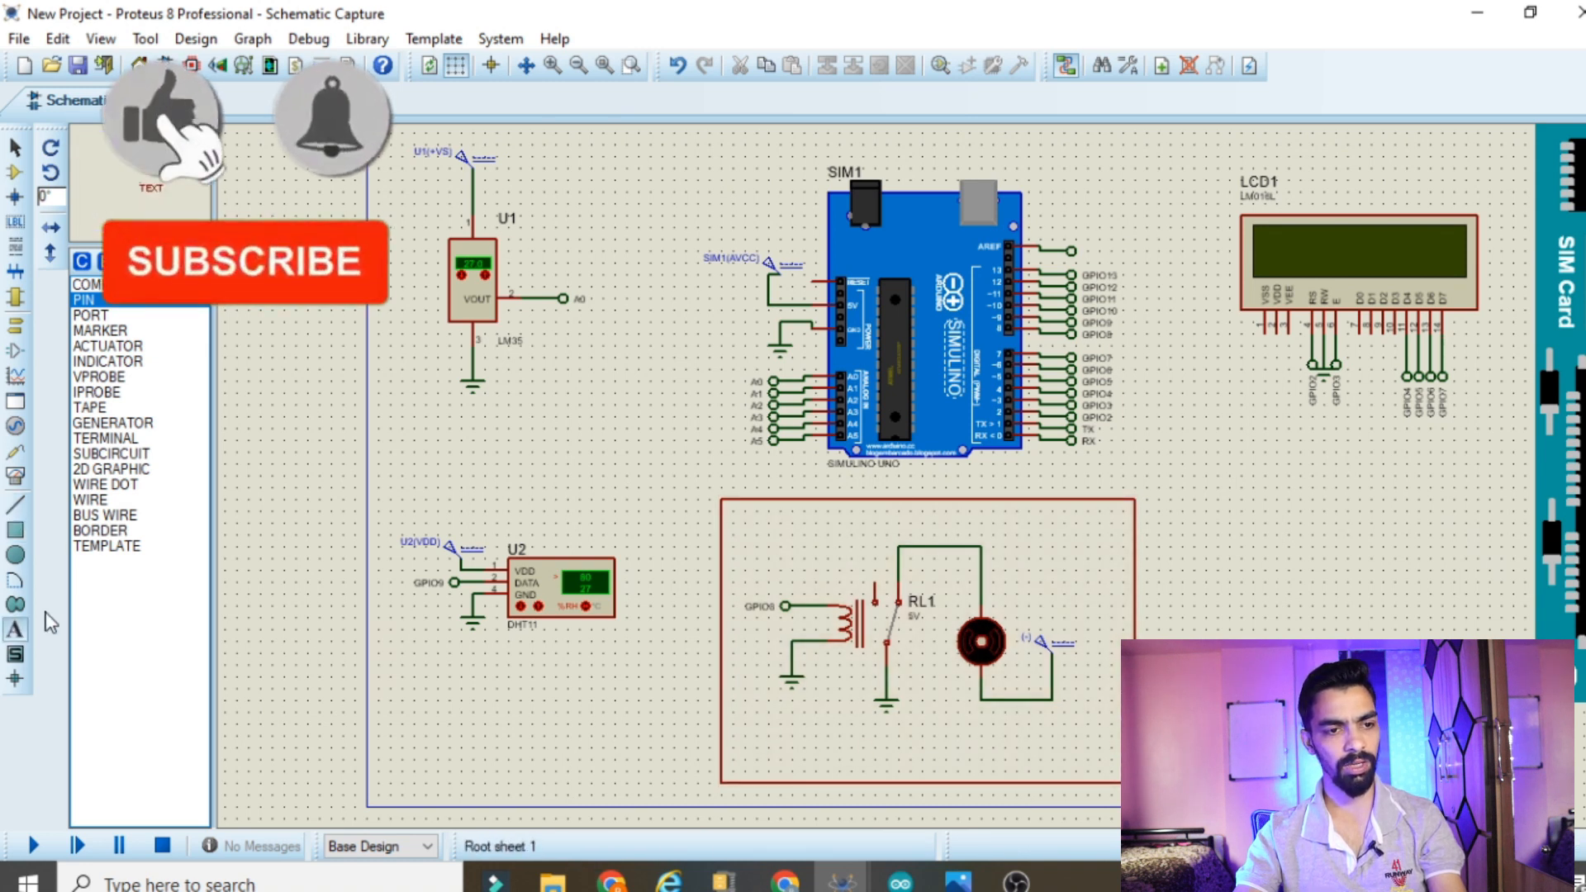
left_click(956, 764)
type("FAN")
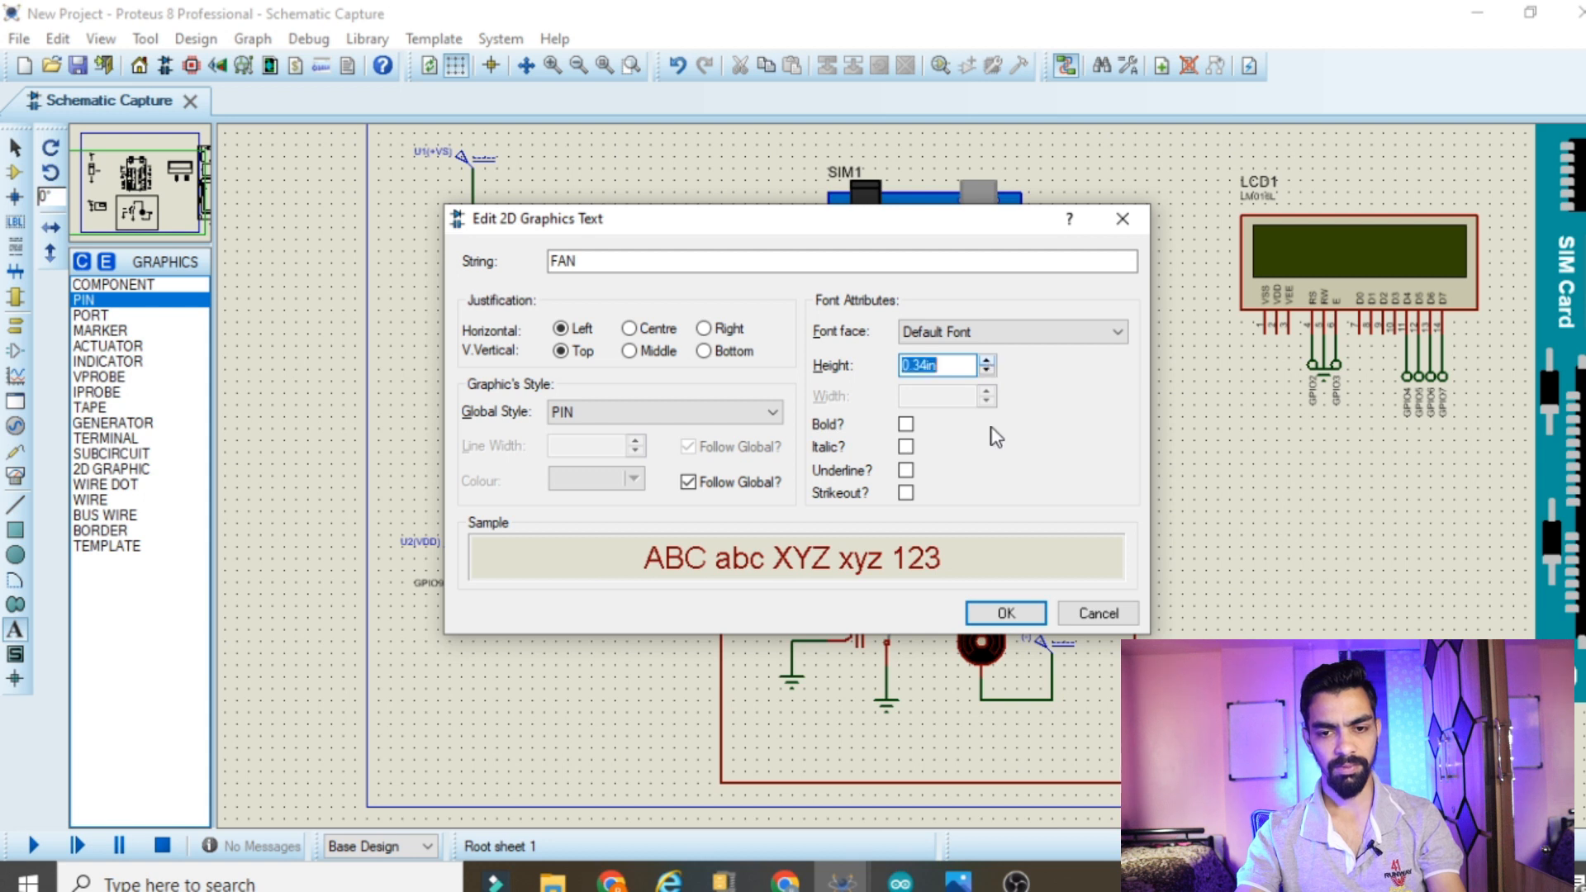
left_click(1005, 612)
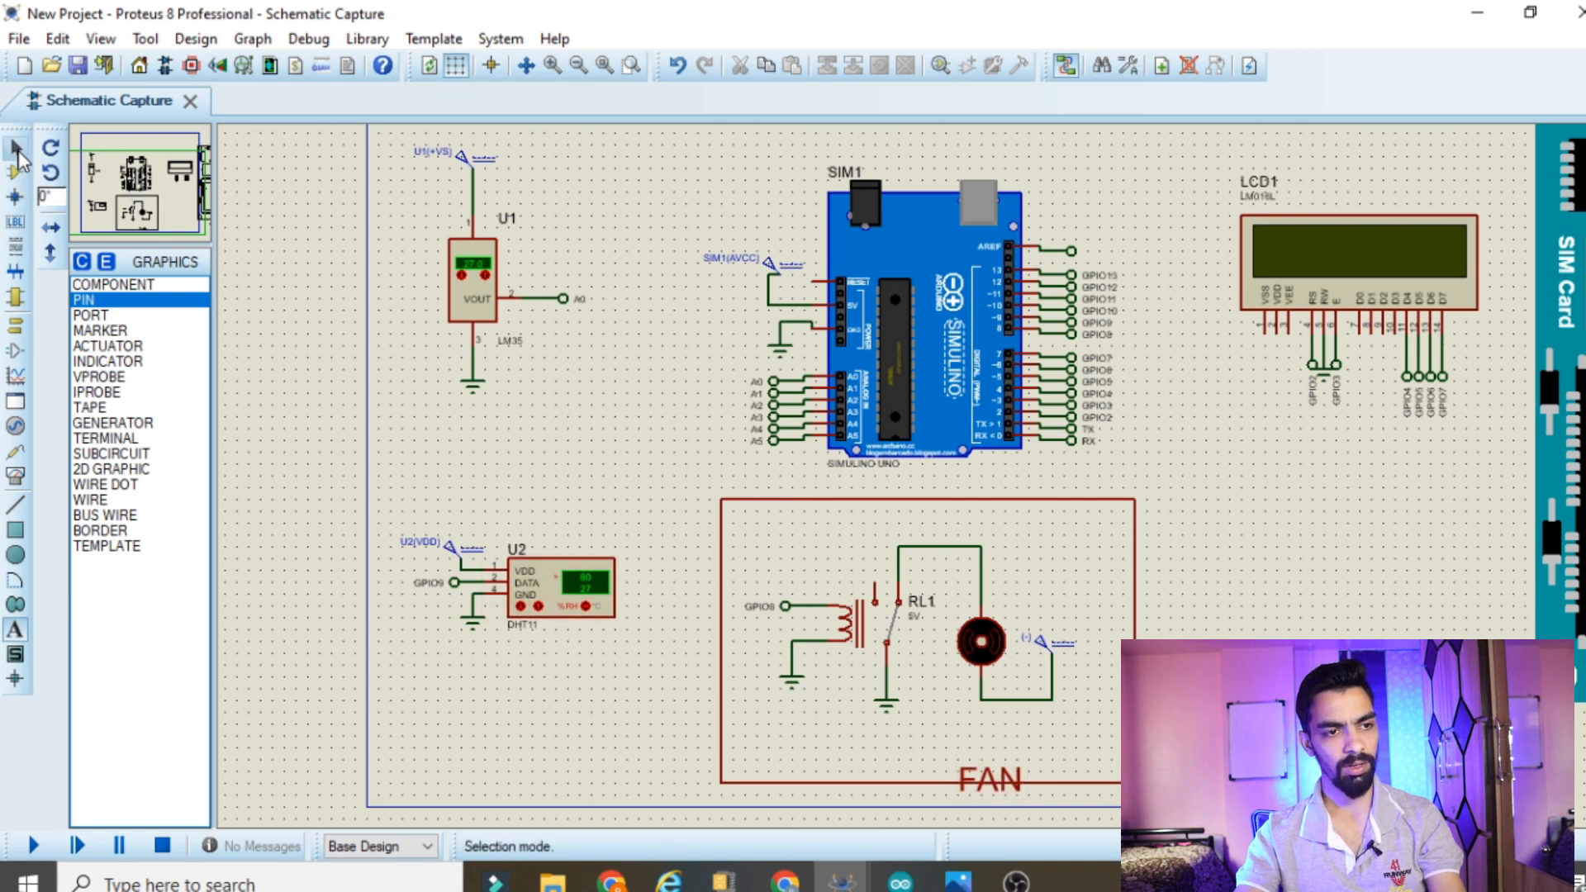
Move the FAN text inside the rectangle, centred just above its lower edge
left_click(18, 157)
left_click(983, 781)
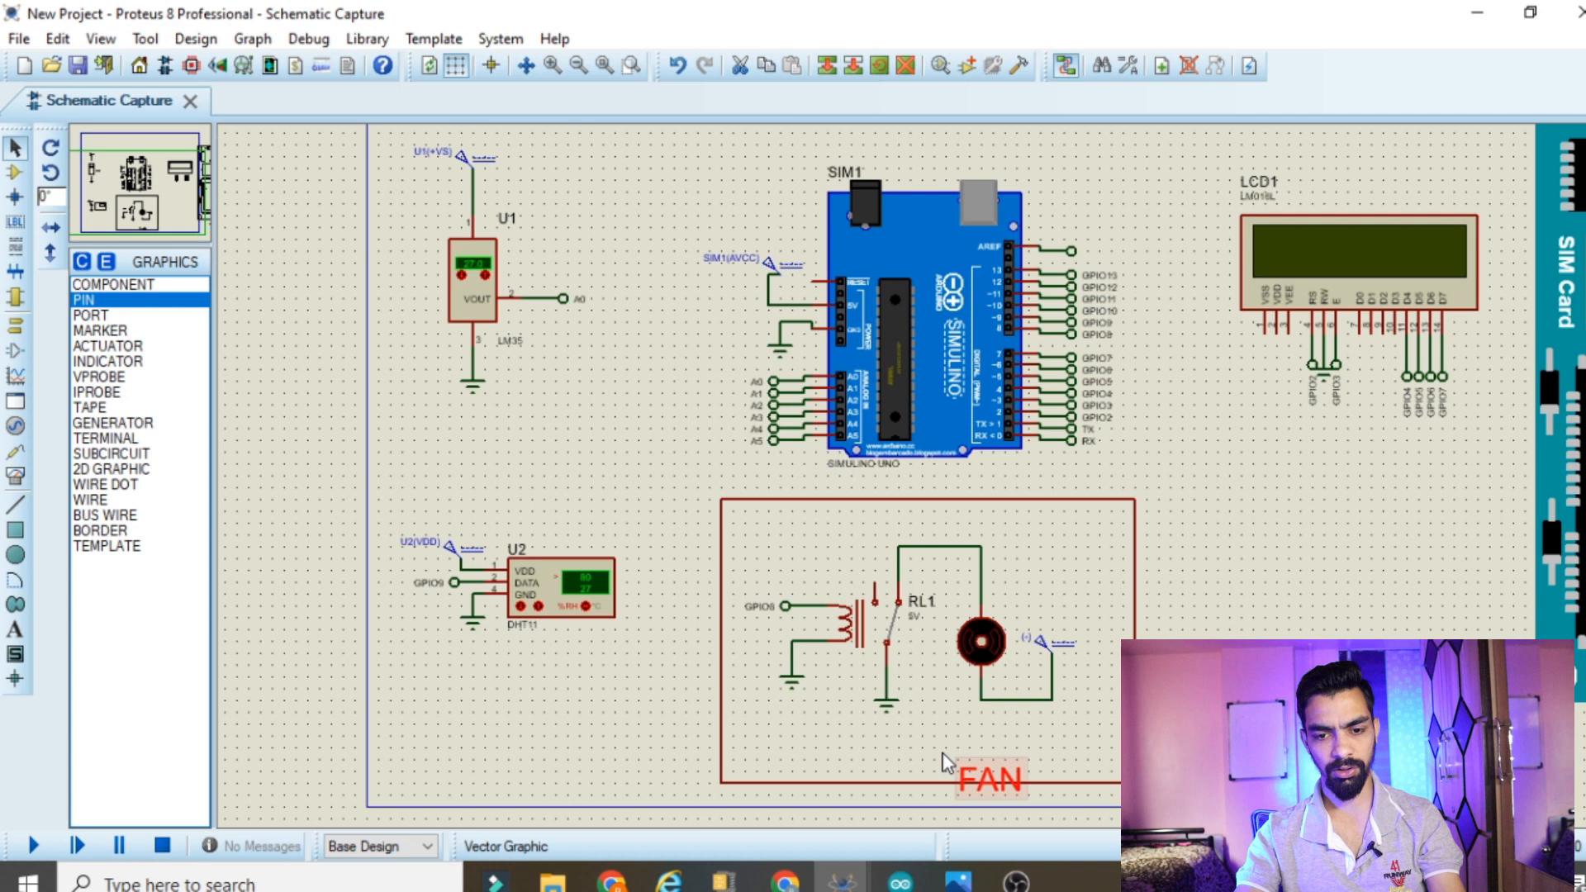
left_click_drag(983, 777, 936, 752)
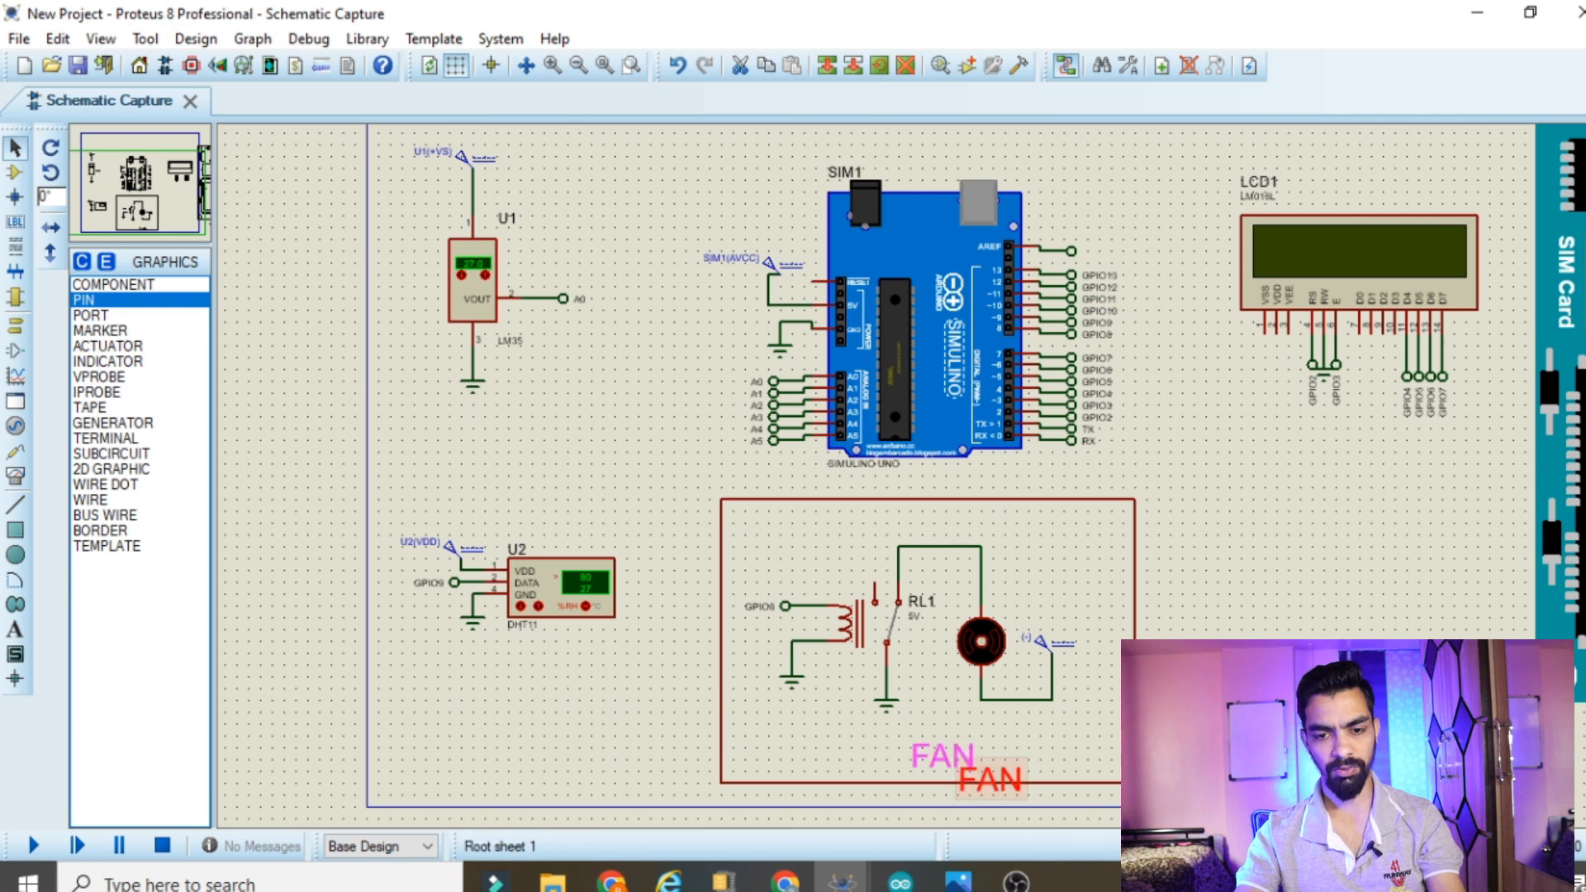
left_click(1065, 747)
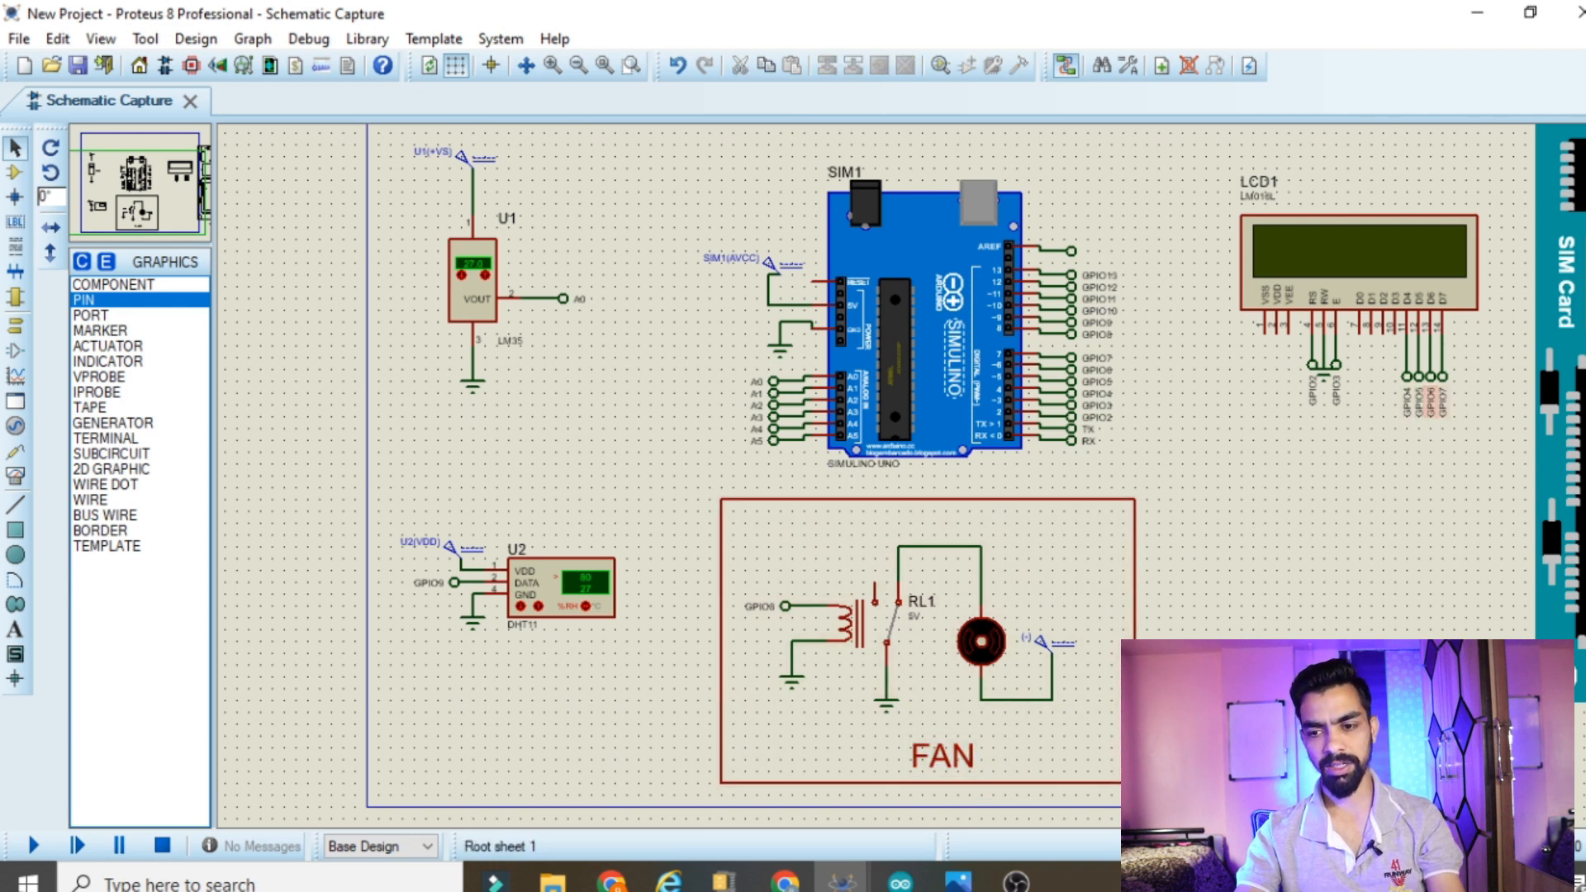
Switch to File Explorer and locate the arduino_code sketch inside the industrial_plant_monitoring_proteus_simulation project folder
scroll(900, 476, "right", 1)
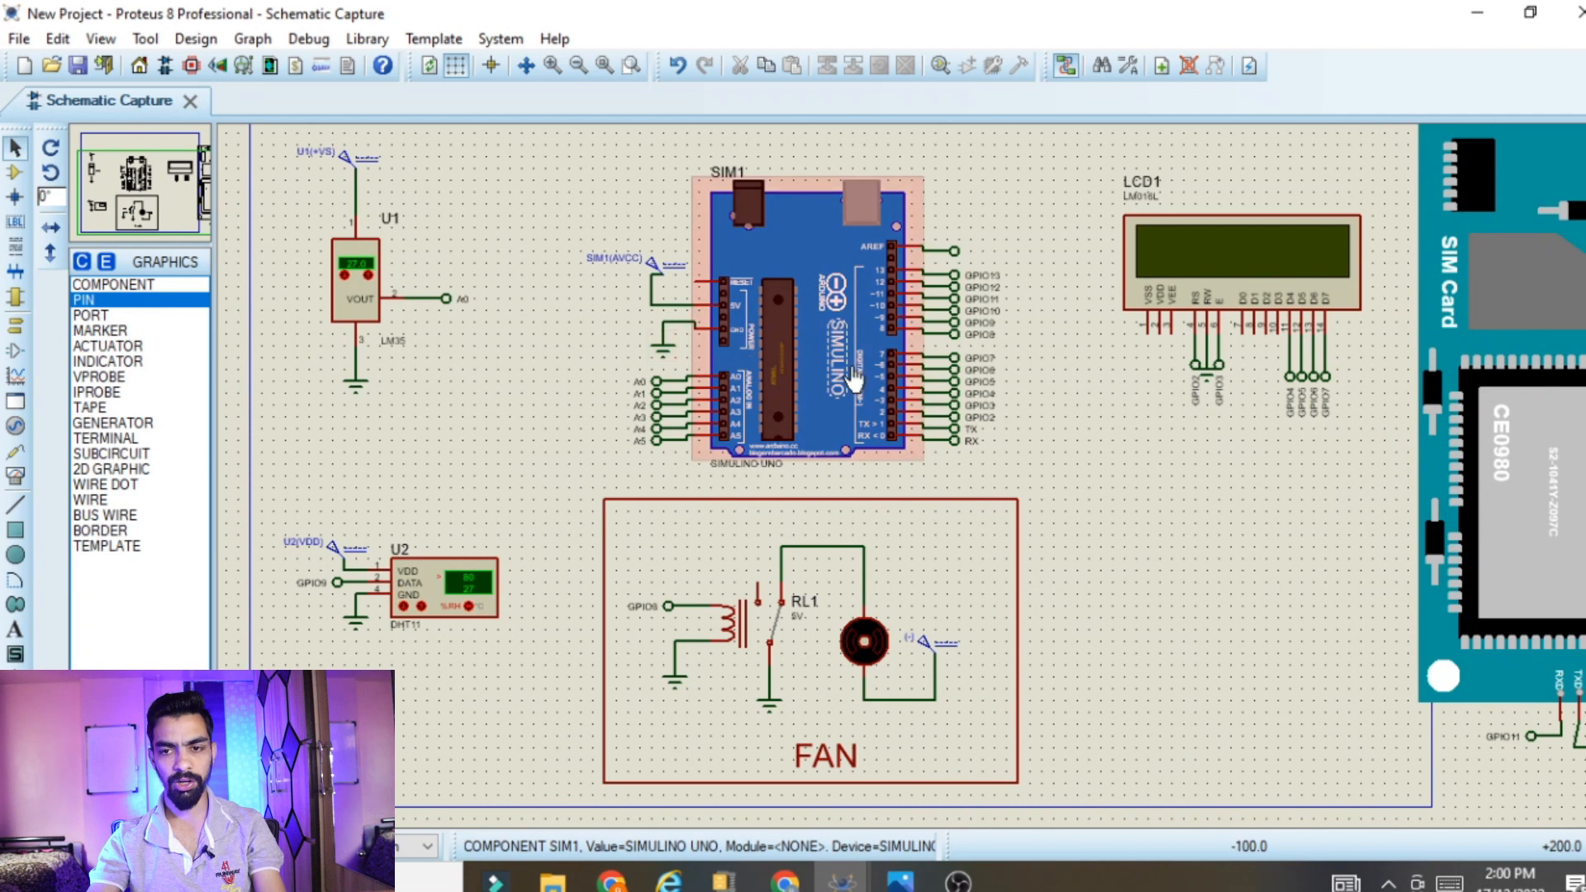
left_click(1477, 12)
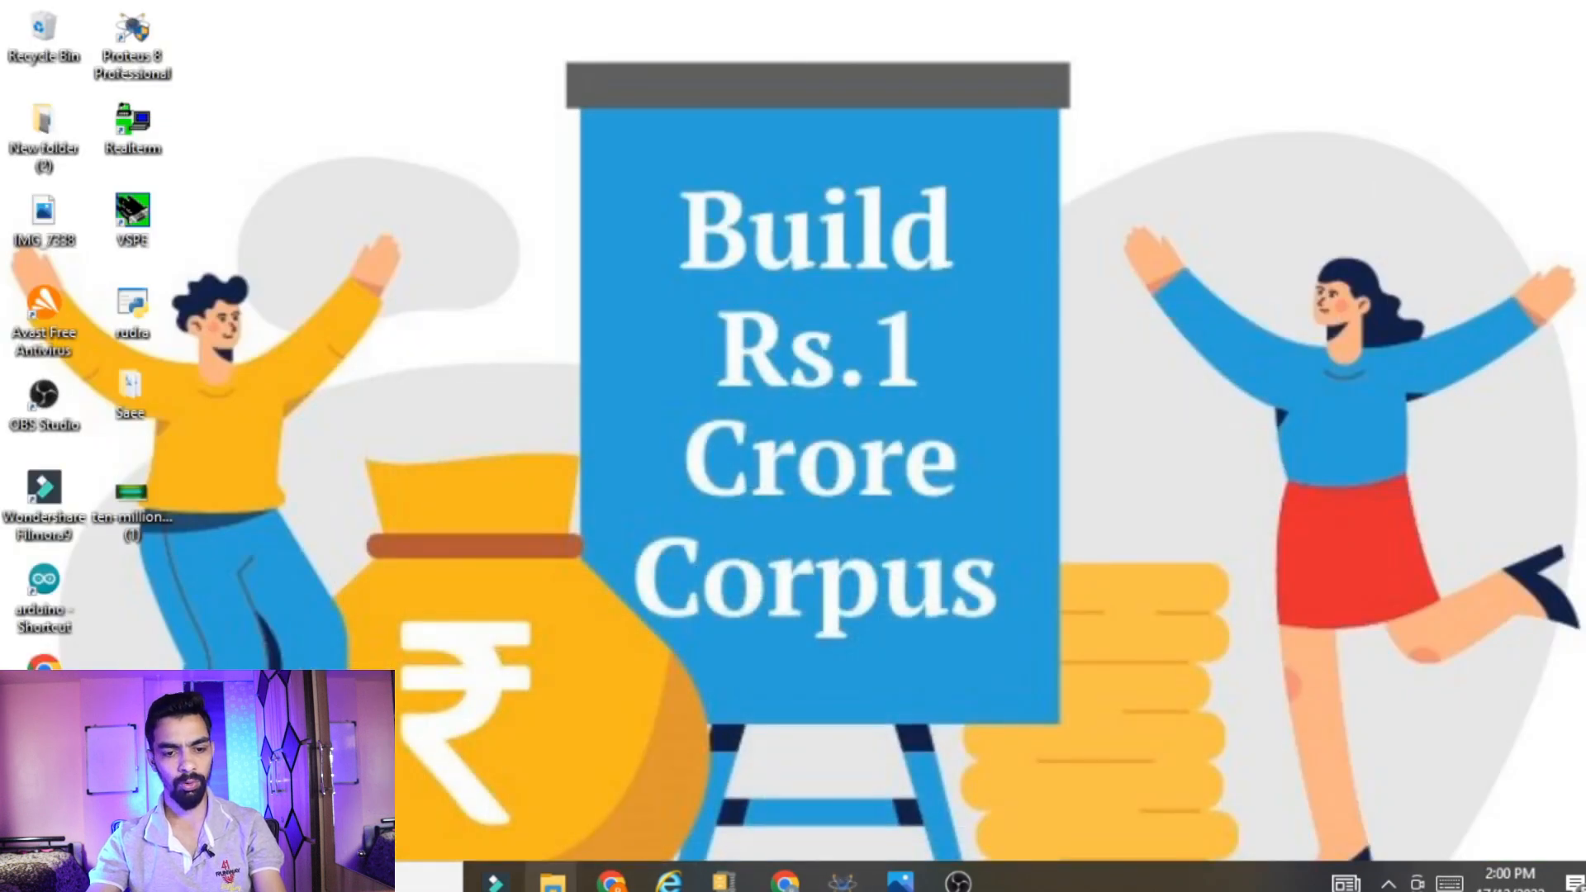
mouse_move(552, 880)
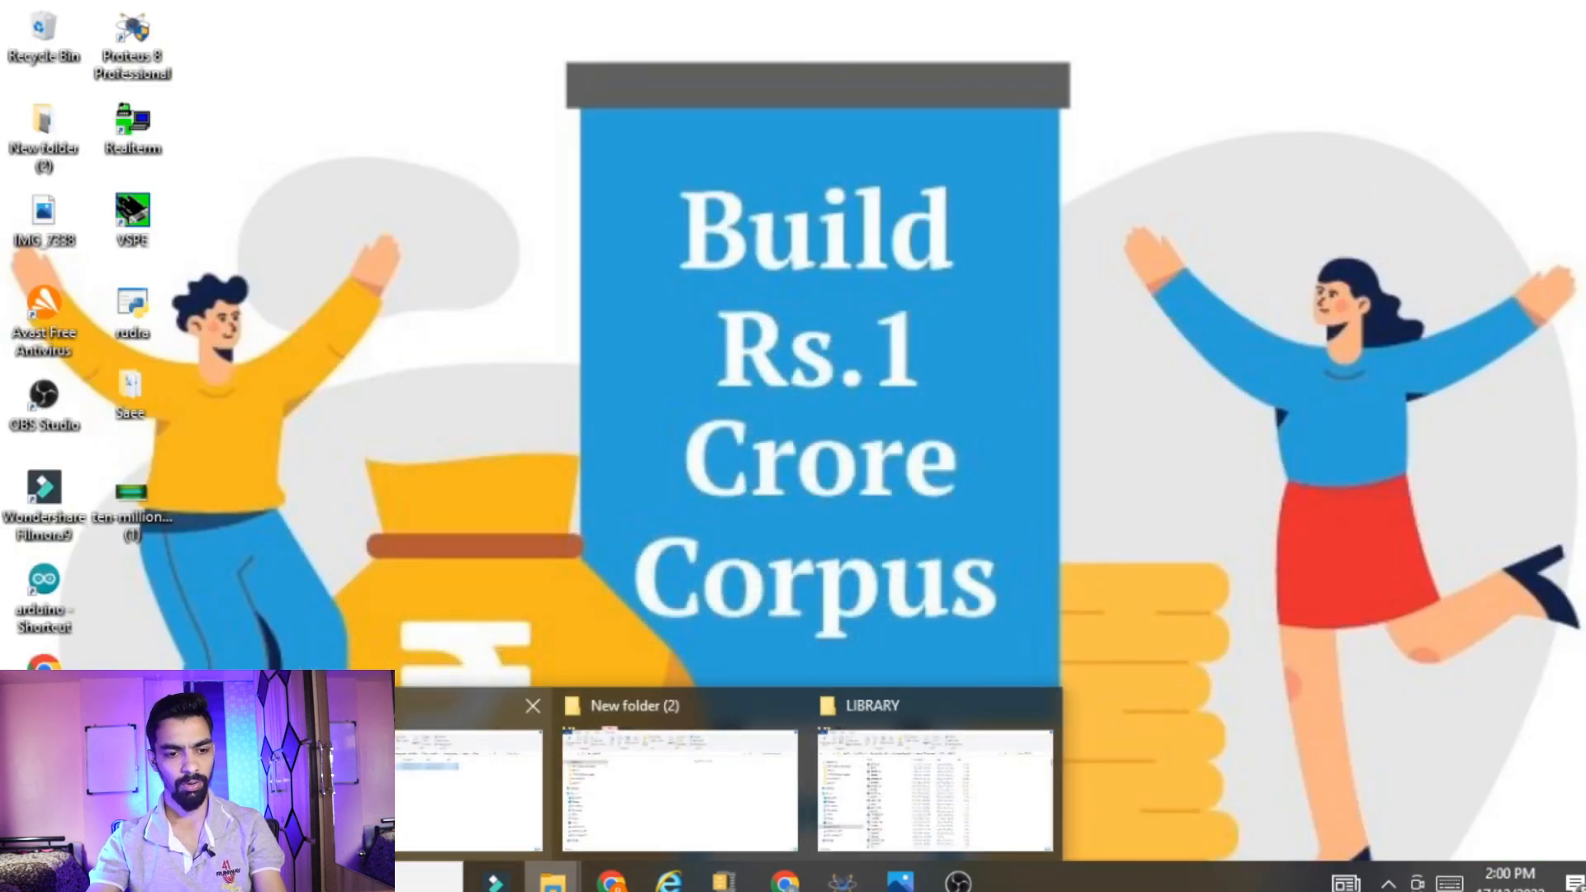
left_click(1127, 768)
left_click(917, 188)
left_click(844, 187)
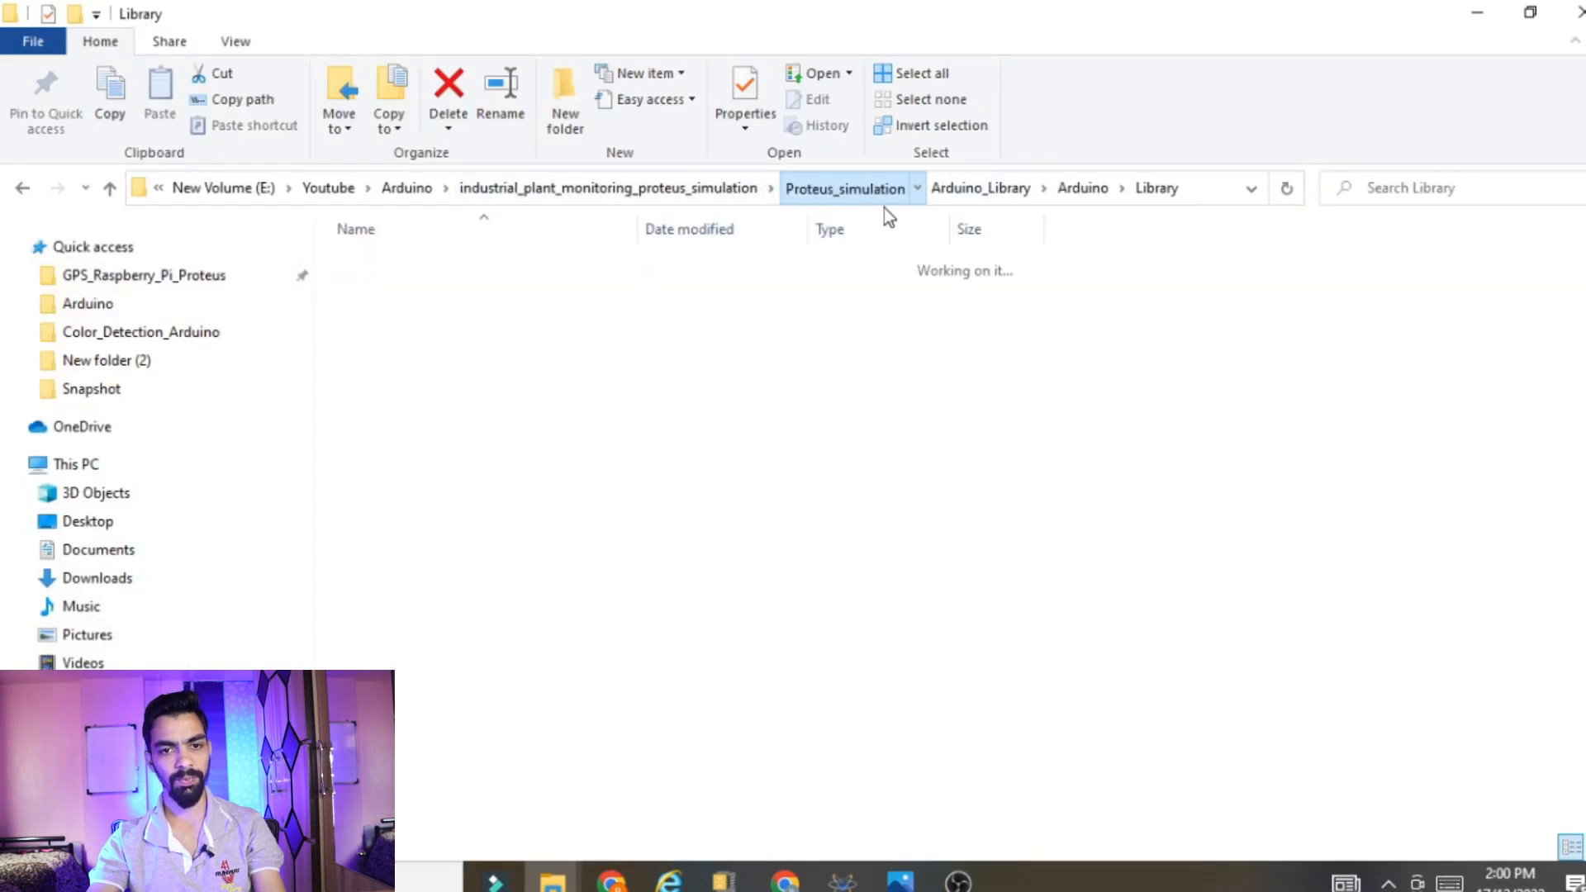
left_click(715, 189)
double_click(428, 266)
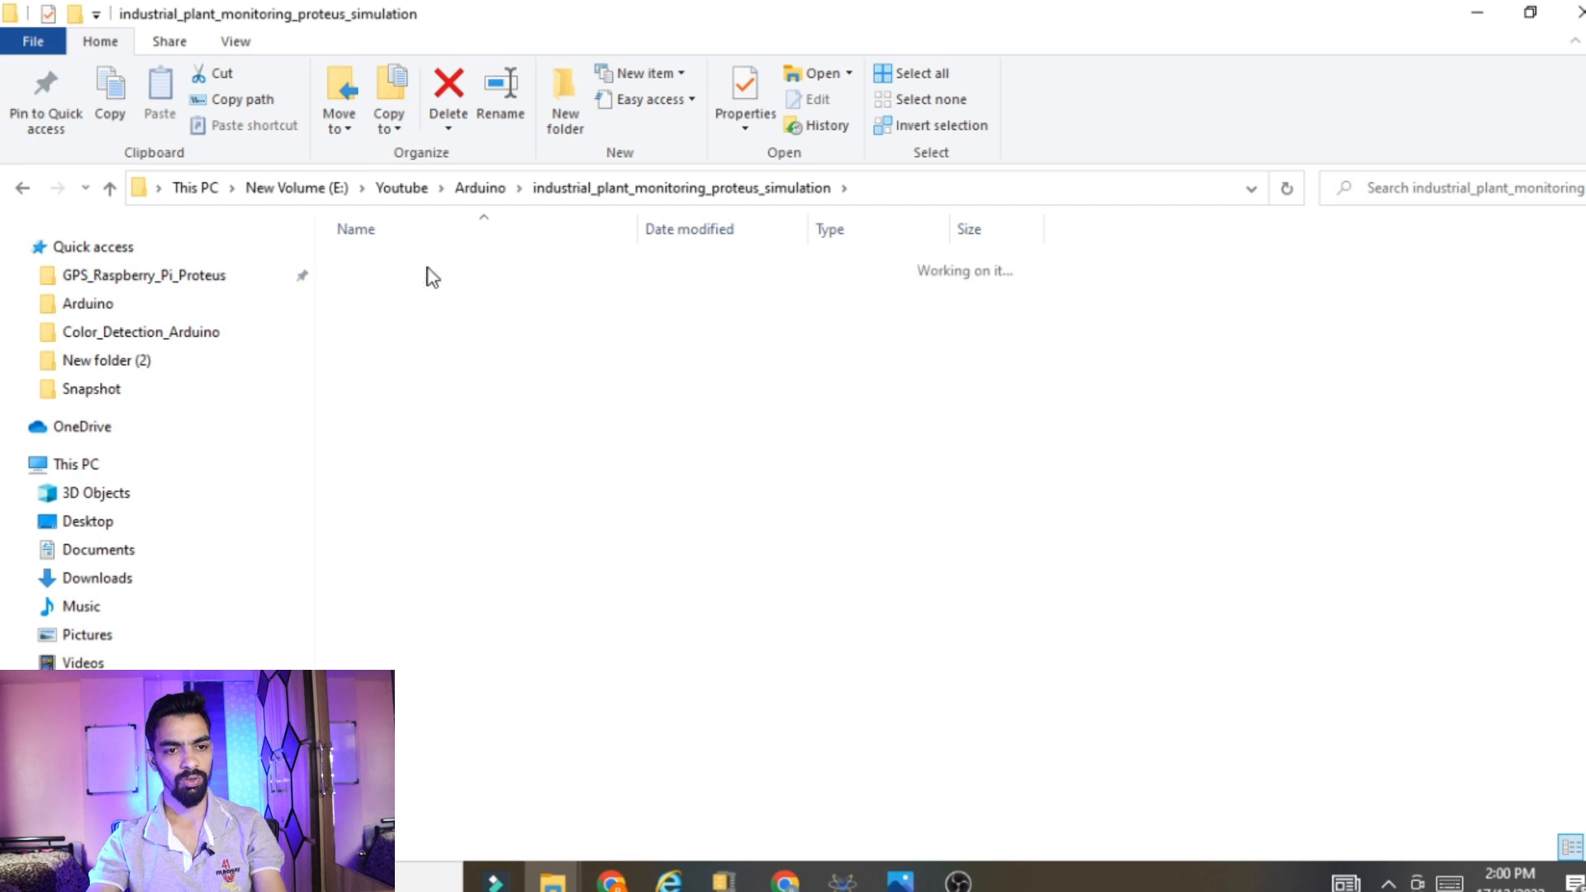
left_click(398, 261)
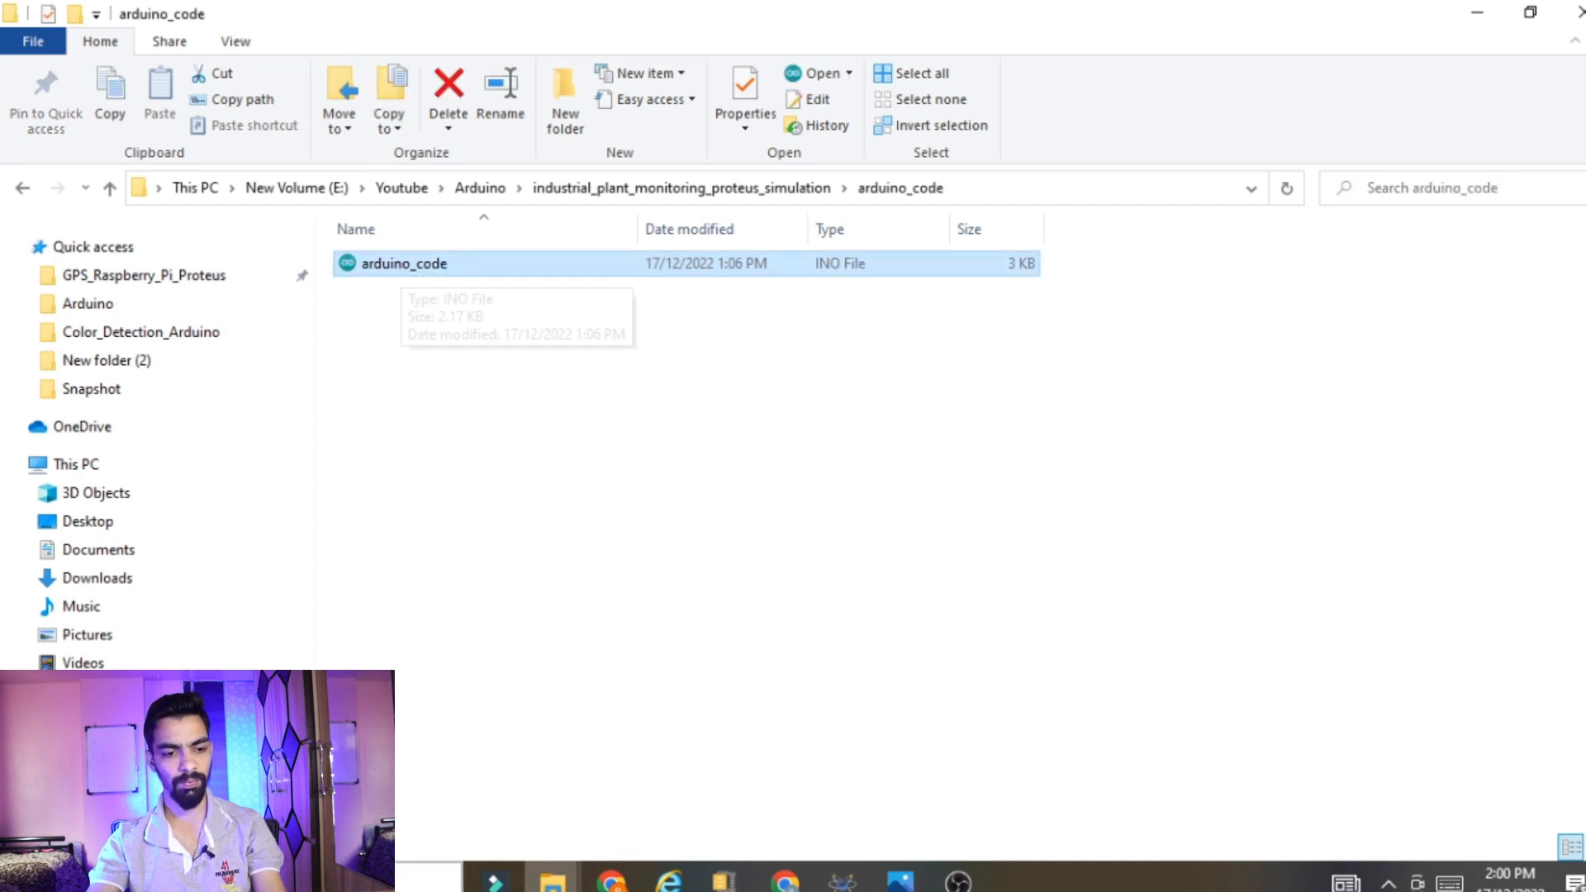
Switch to the Arduino IDE and open the arduino_code sketch from the industrial_plant_monitoring_proteus_simulation folder
left_click(1476, 15)
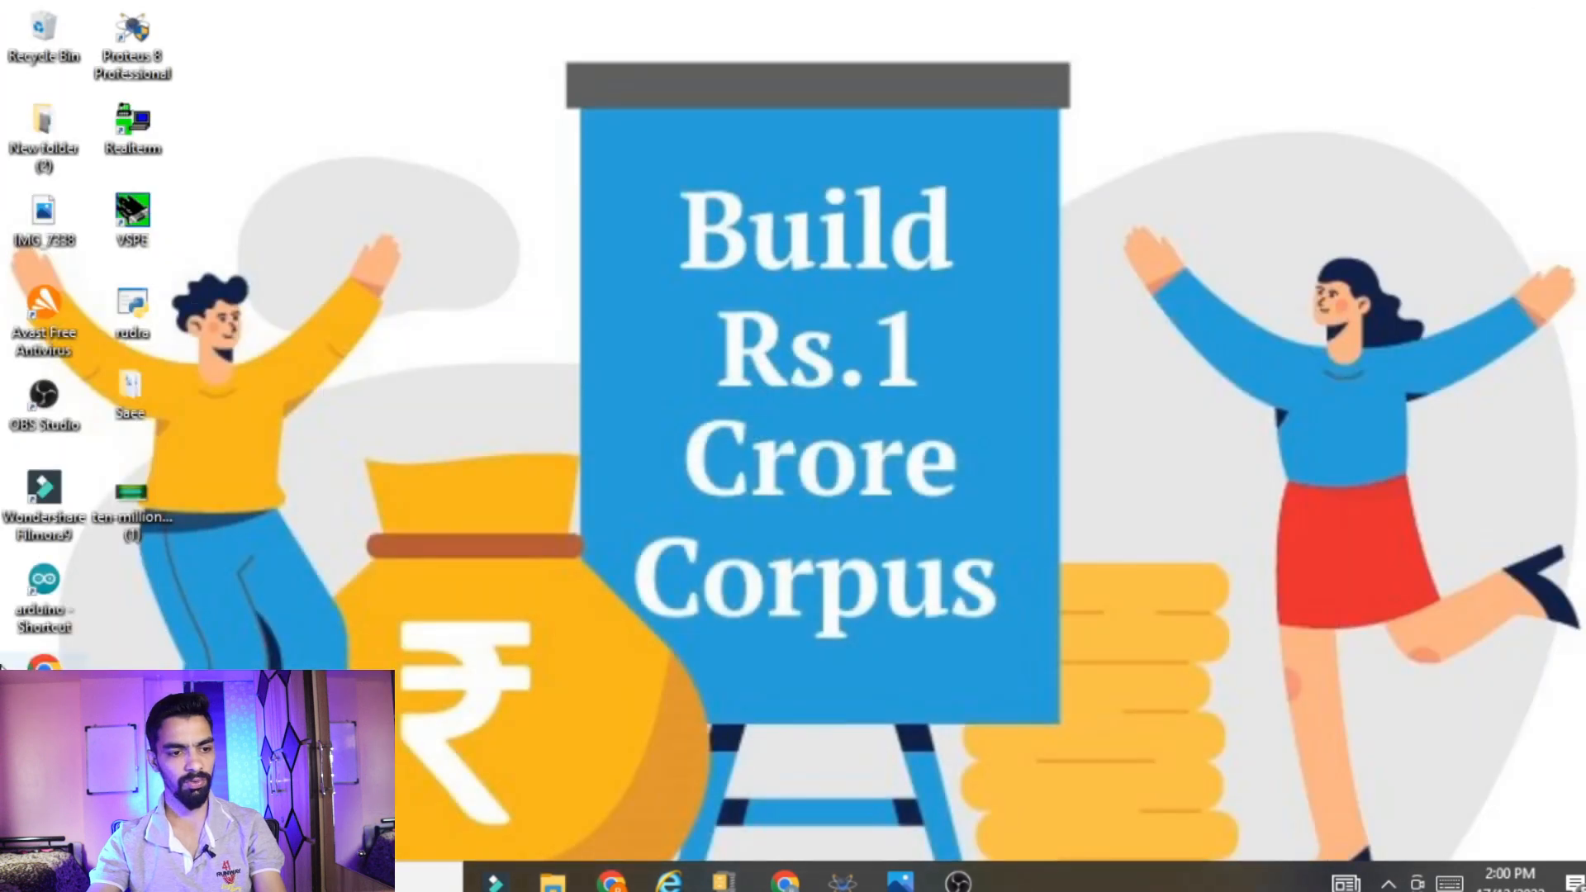
double_click(48, 587)
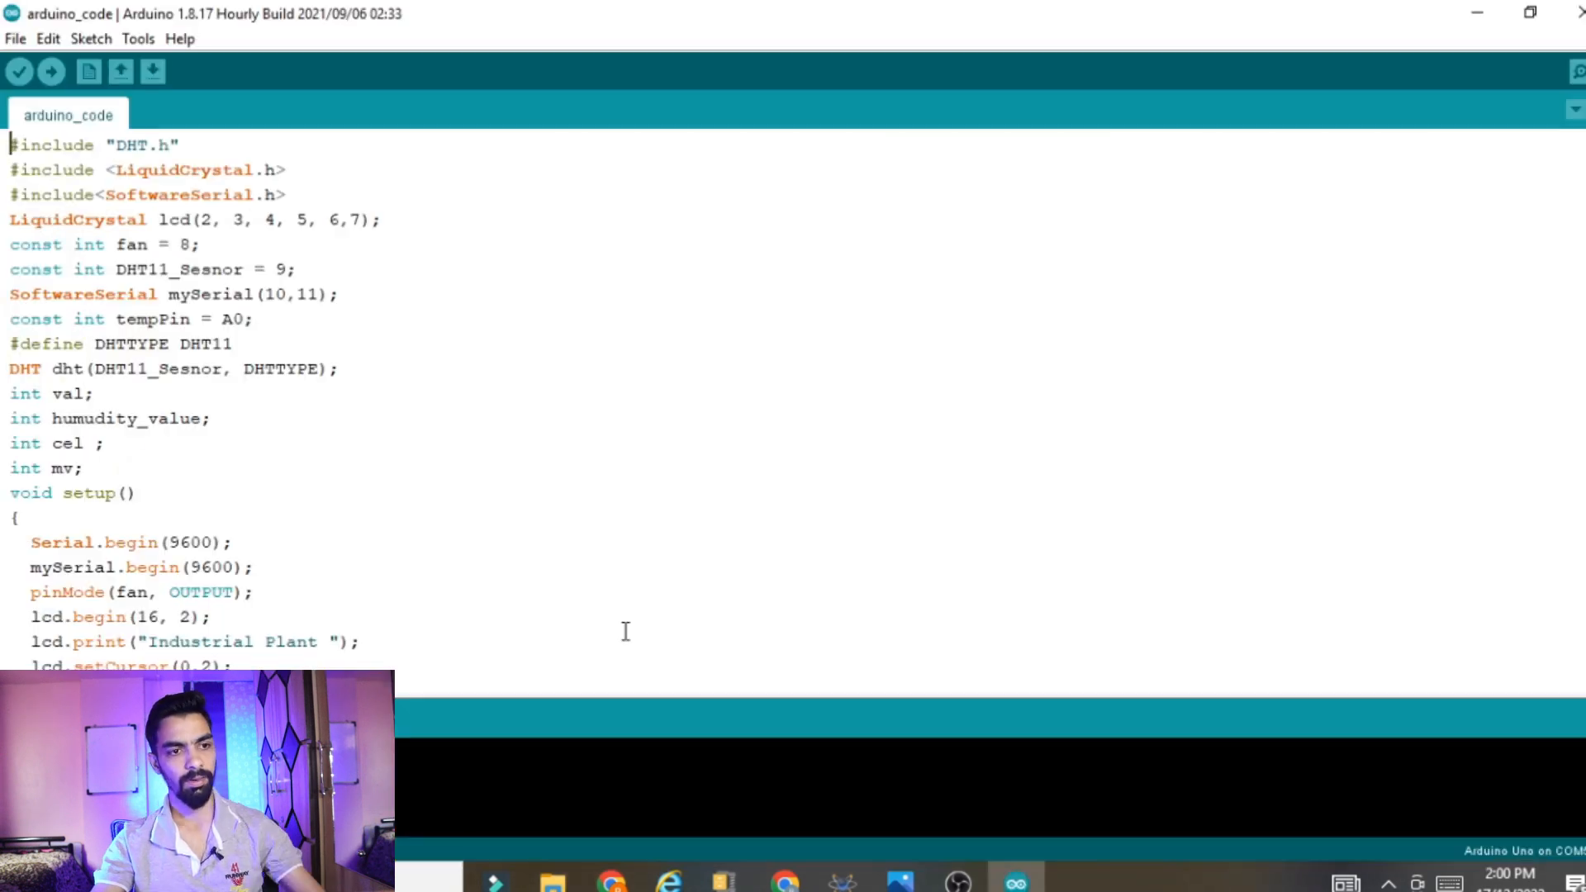
left_click(14, 38)
left_click(36, 91)
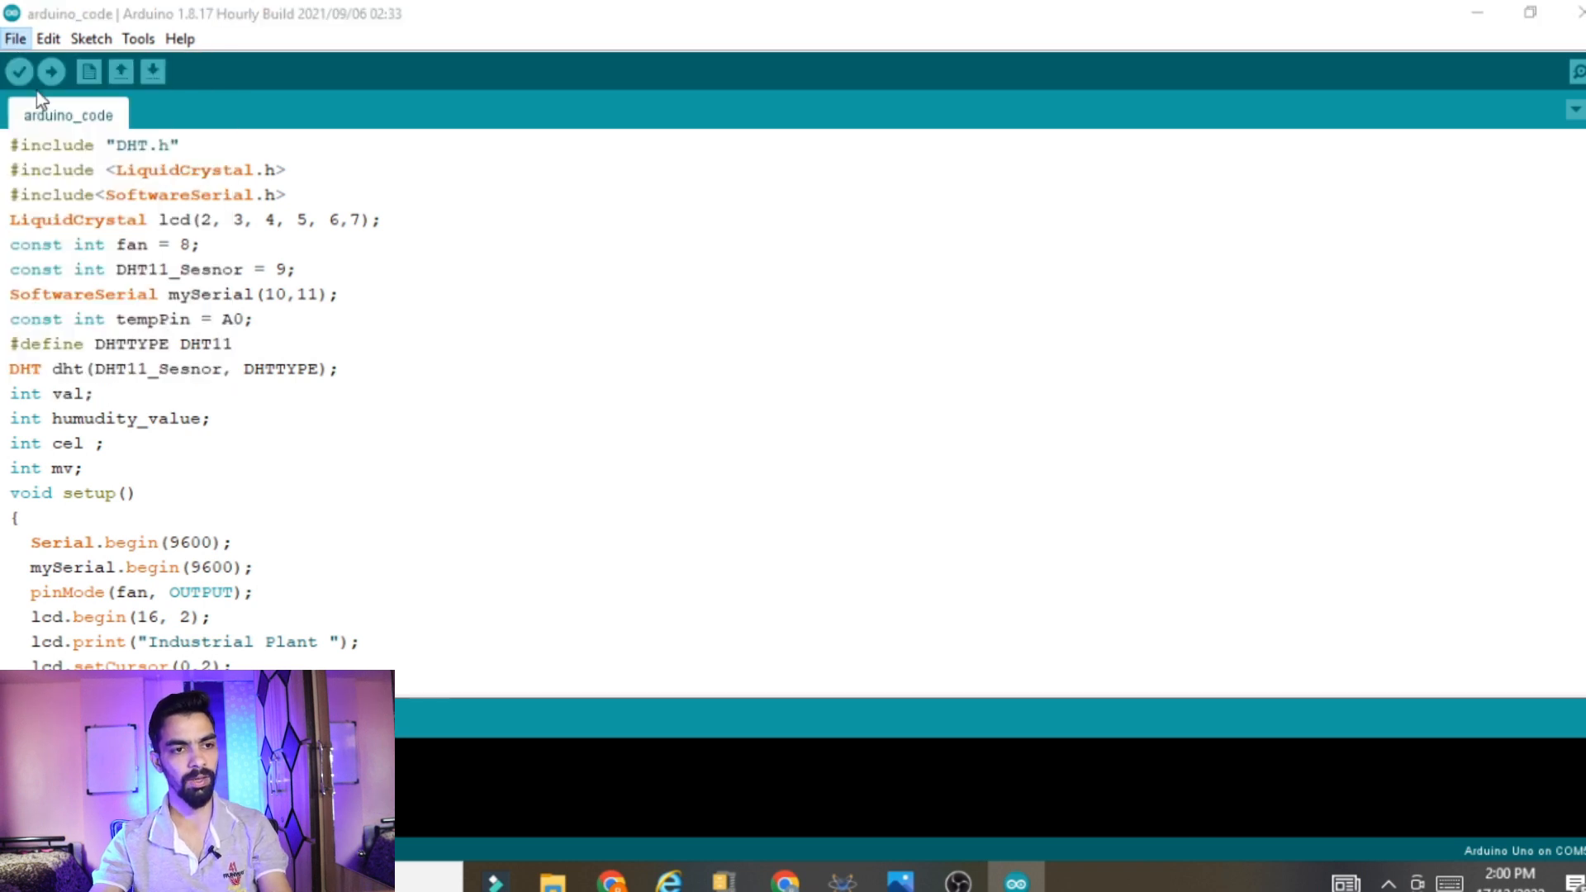
left_click(490, 59)
left_click(491, 59)
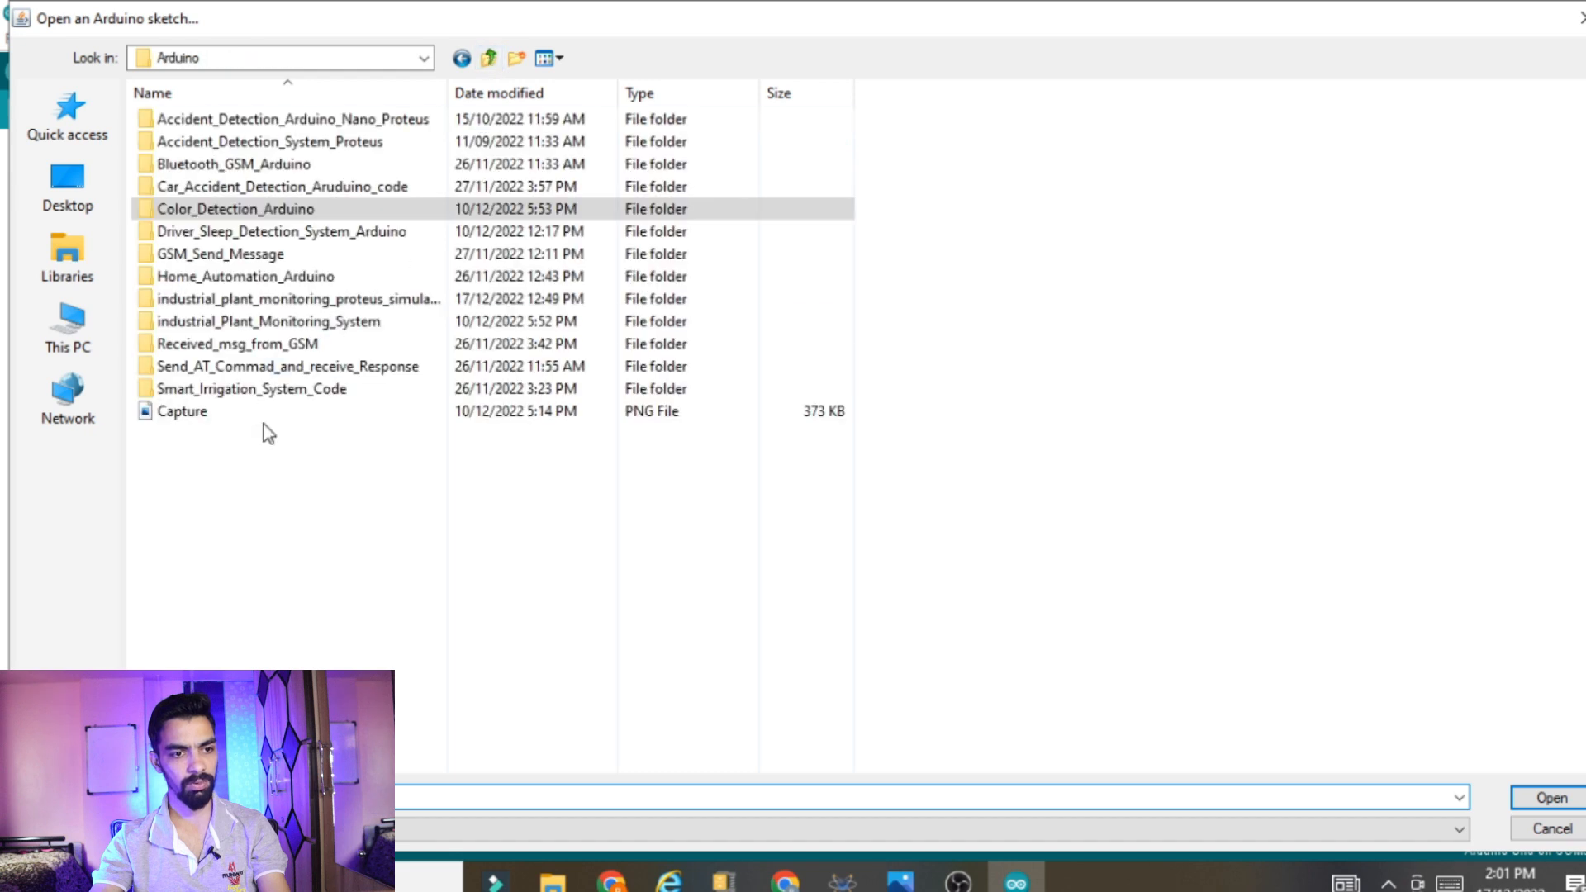
double_click(285, 298)
double_click(246, 122)
left_click(241, 127)
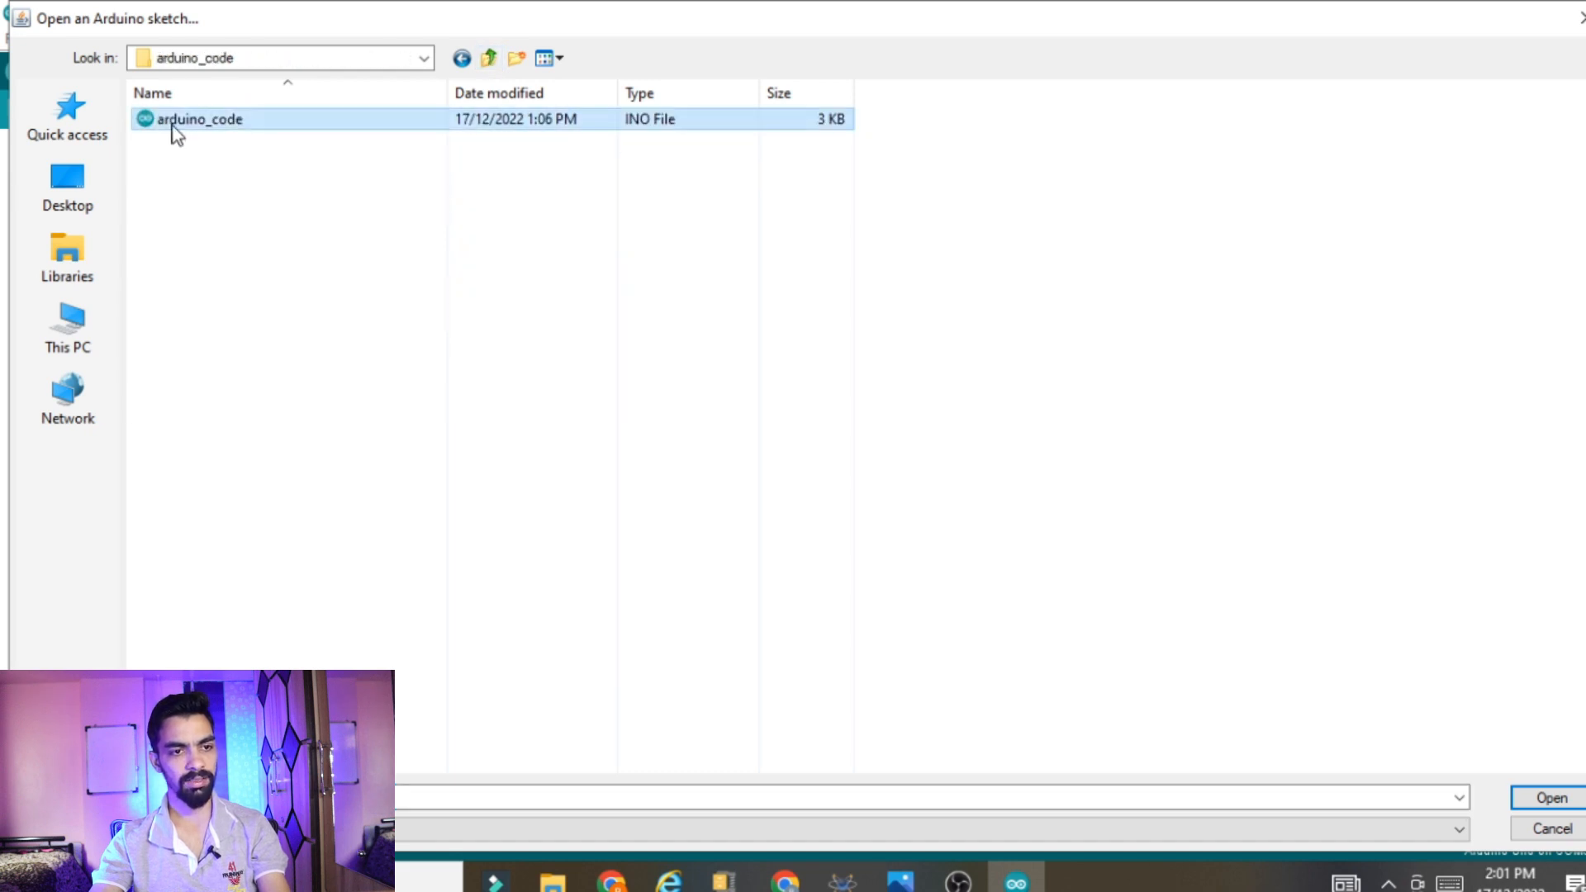
left_click(1549, 800)
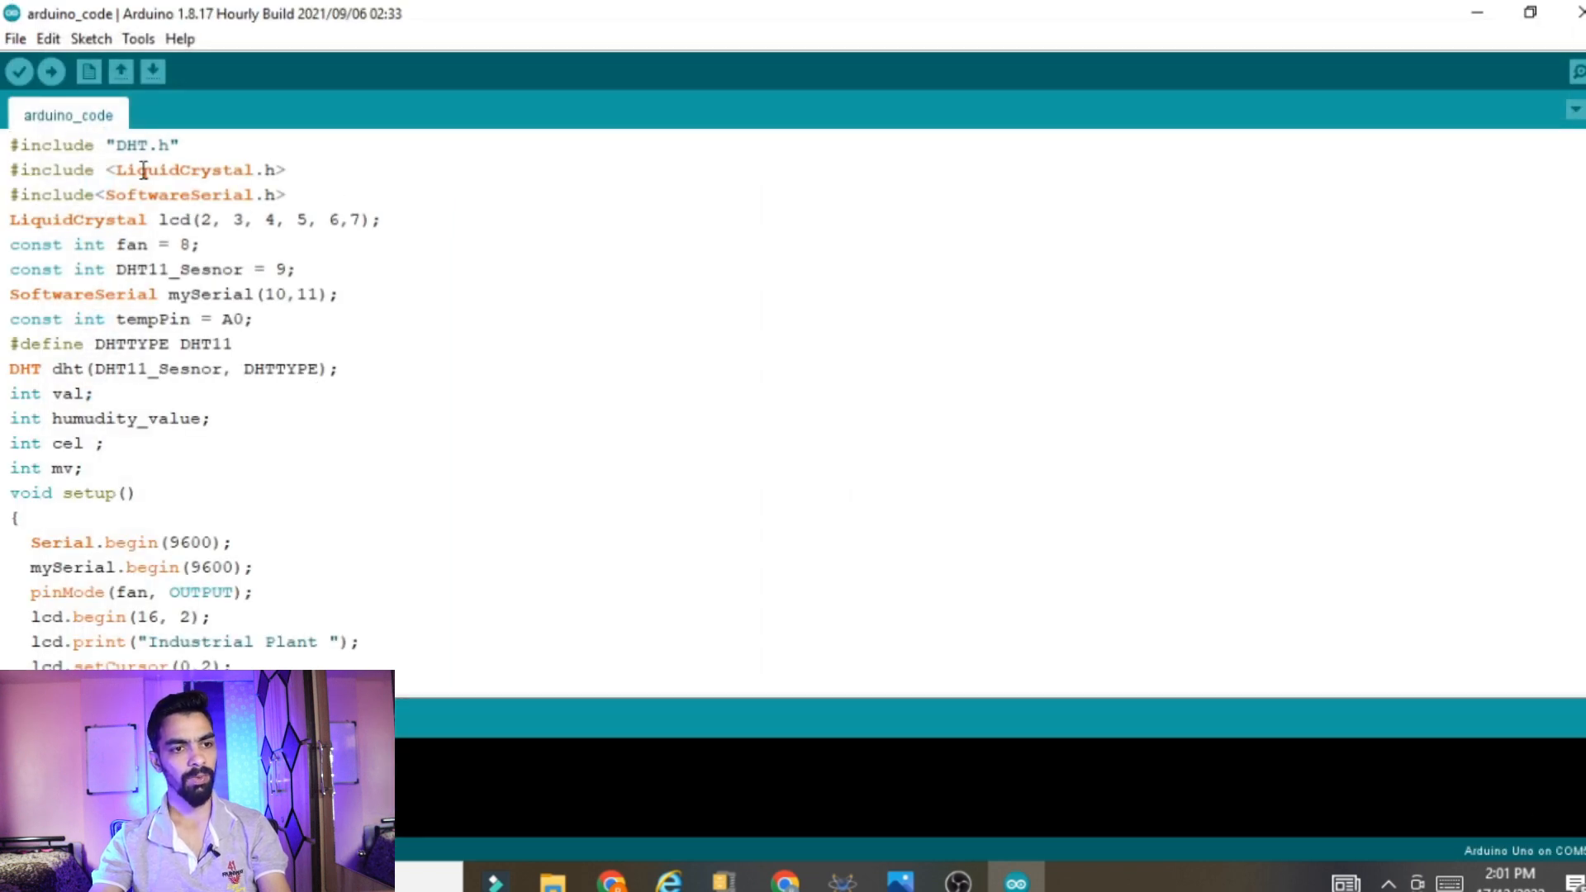
Highlight the DHT.h include line at the start of the sketch to examine the required sensor library
left_click_drag(198, 148, 3, 142)
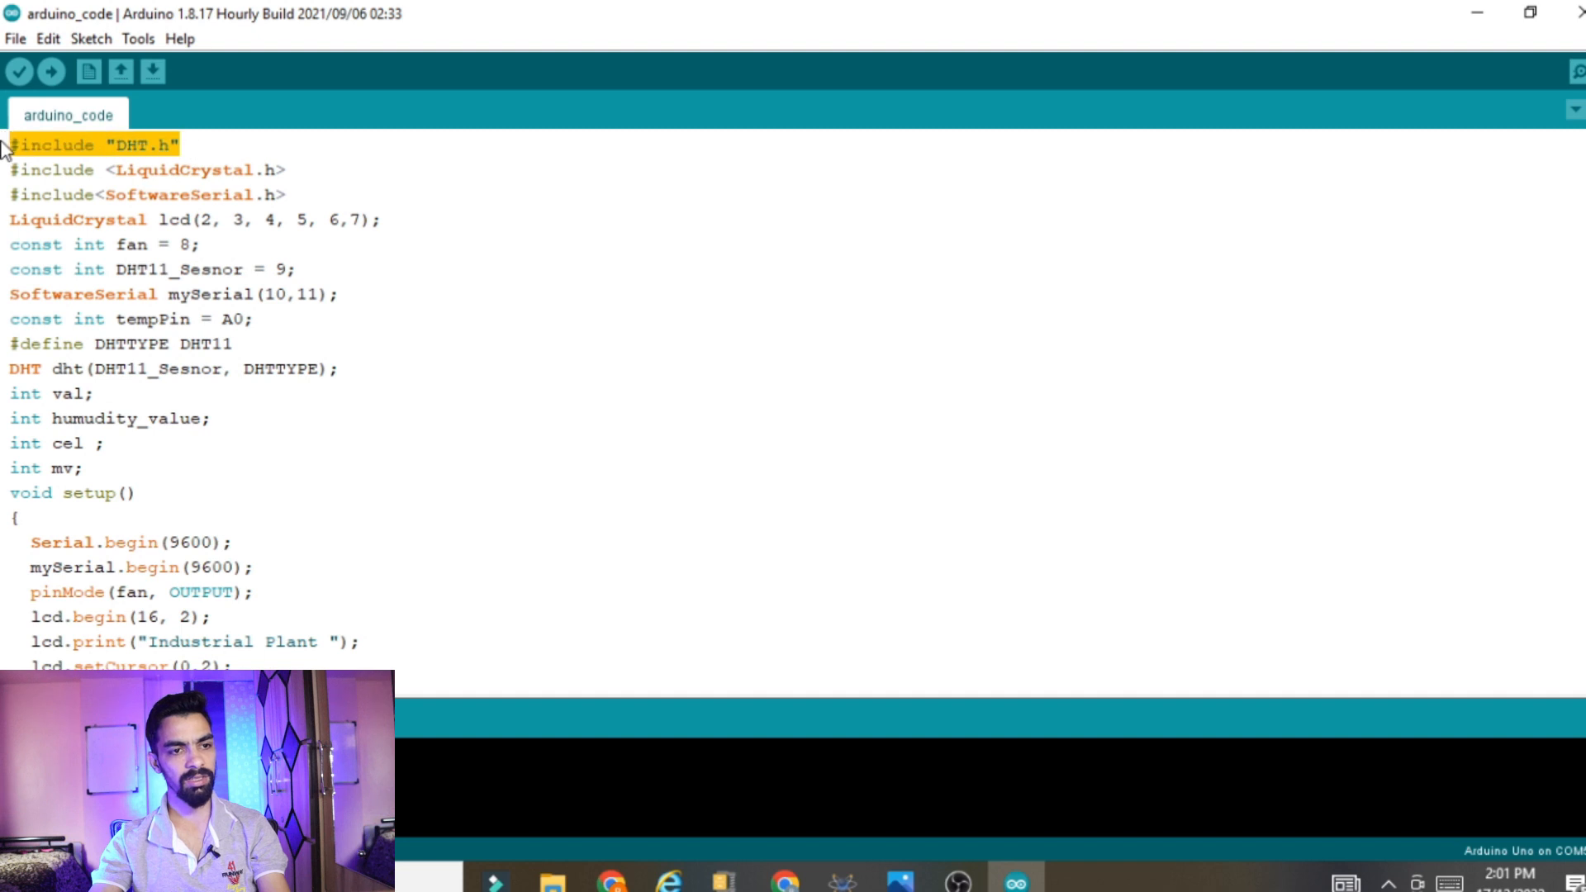
left_click(138, 148)
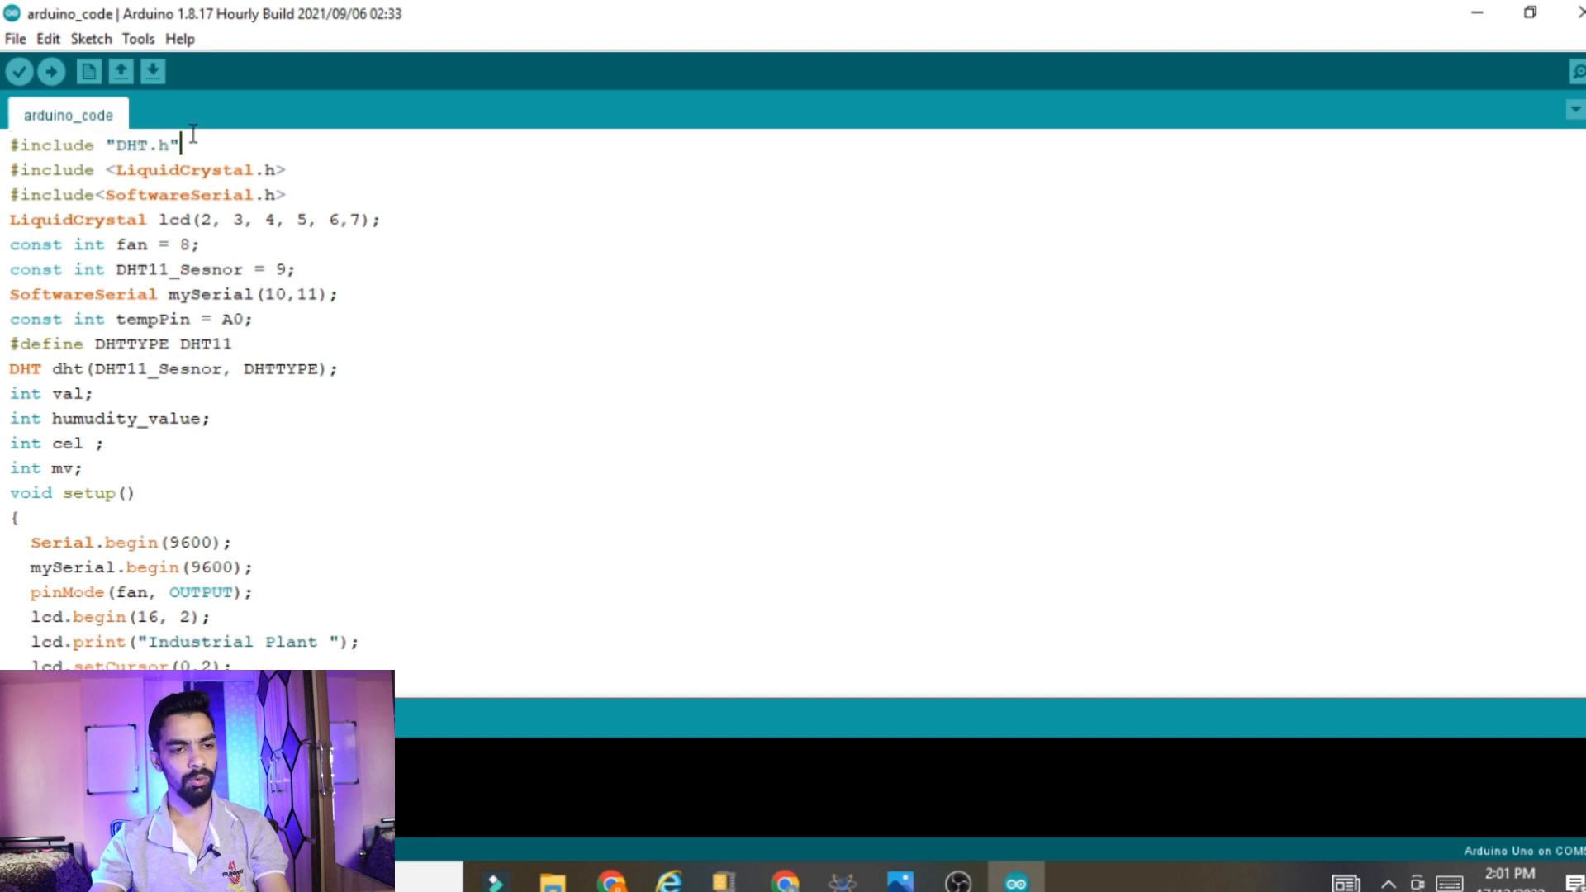
left_click_drag(192, 141, 3, 140)
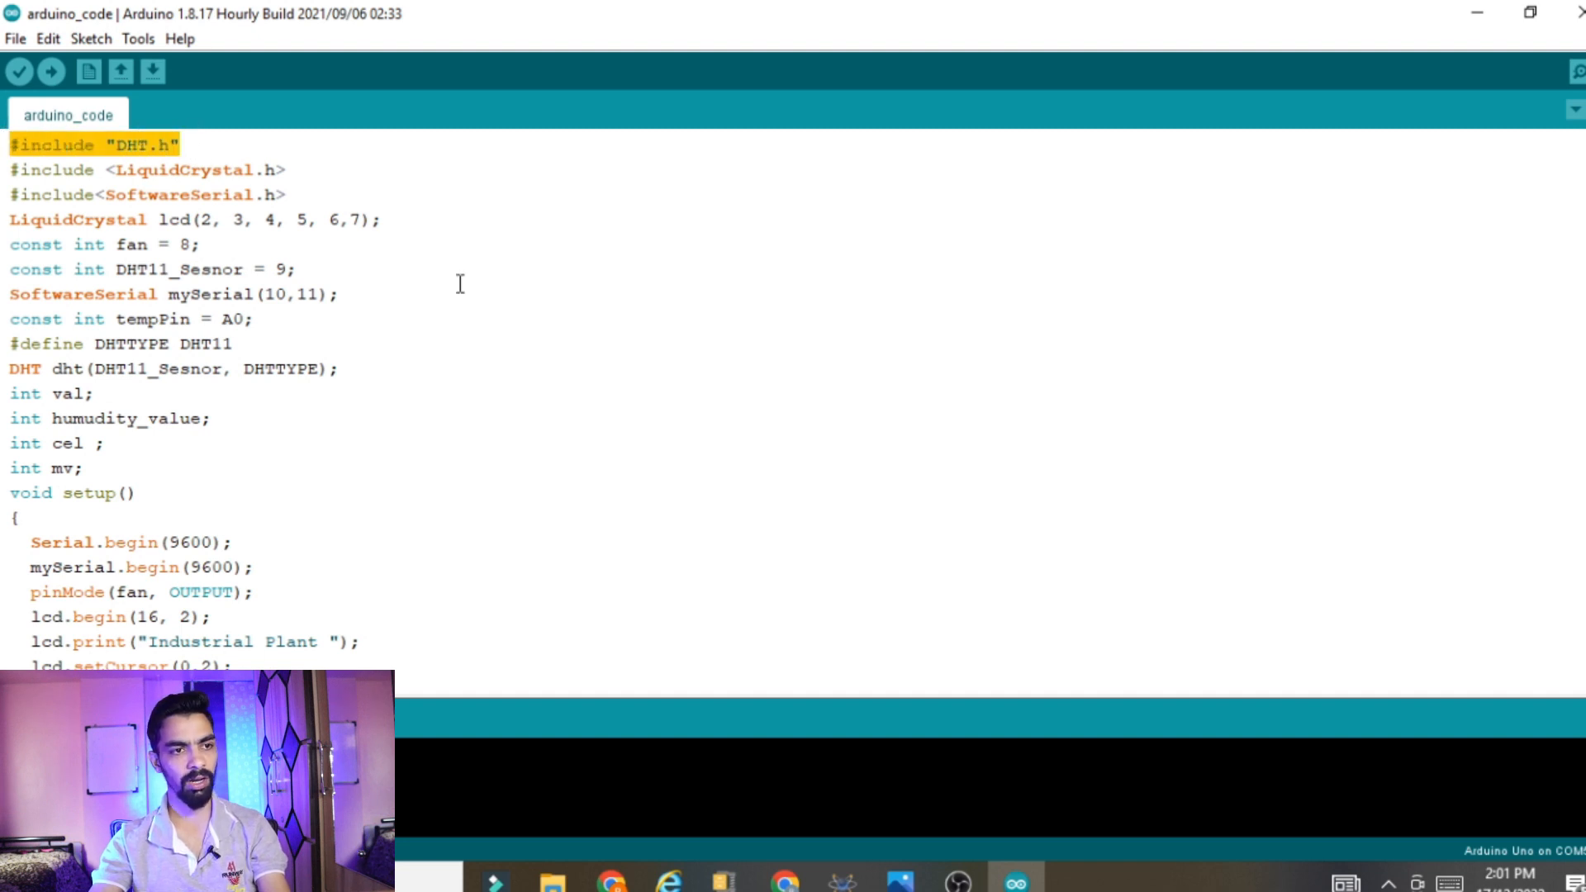
left_click(248, 142)
left_click_drag(248, 142, 3, 115)
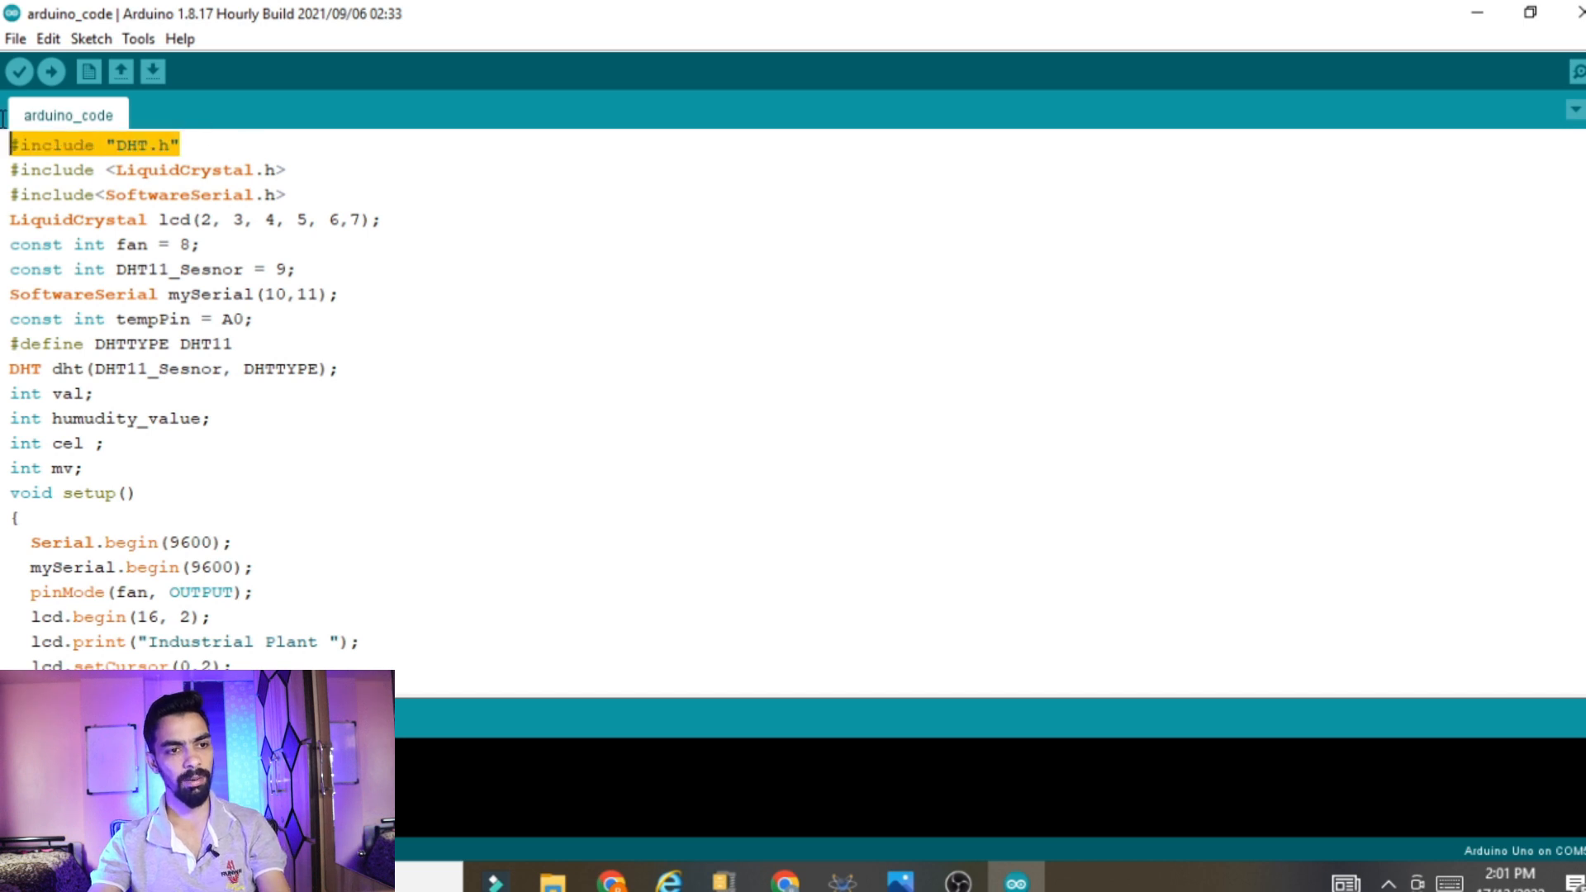
Switch to Photos and view the Snapshot_61.png and Snapshot_207.png pictures of the related Arduino projects
left_click(958, 882)
mouse_move(899, 880)
left_click(968, 786)
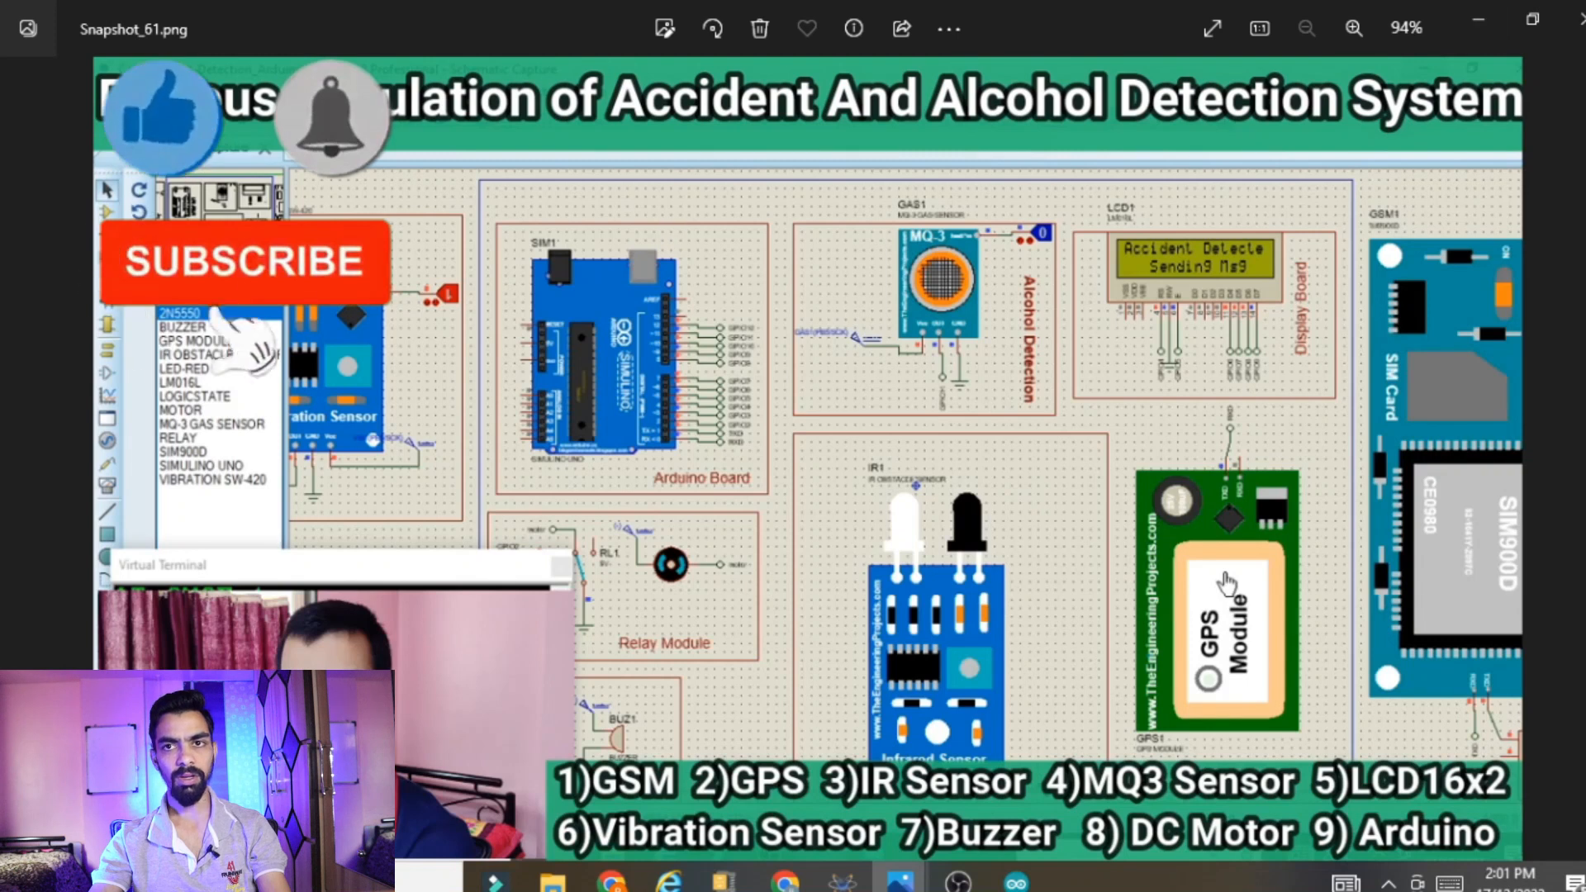
mouse_move(899, 881)
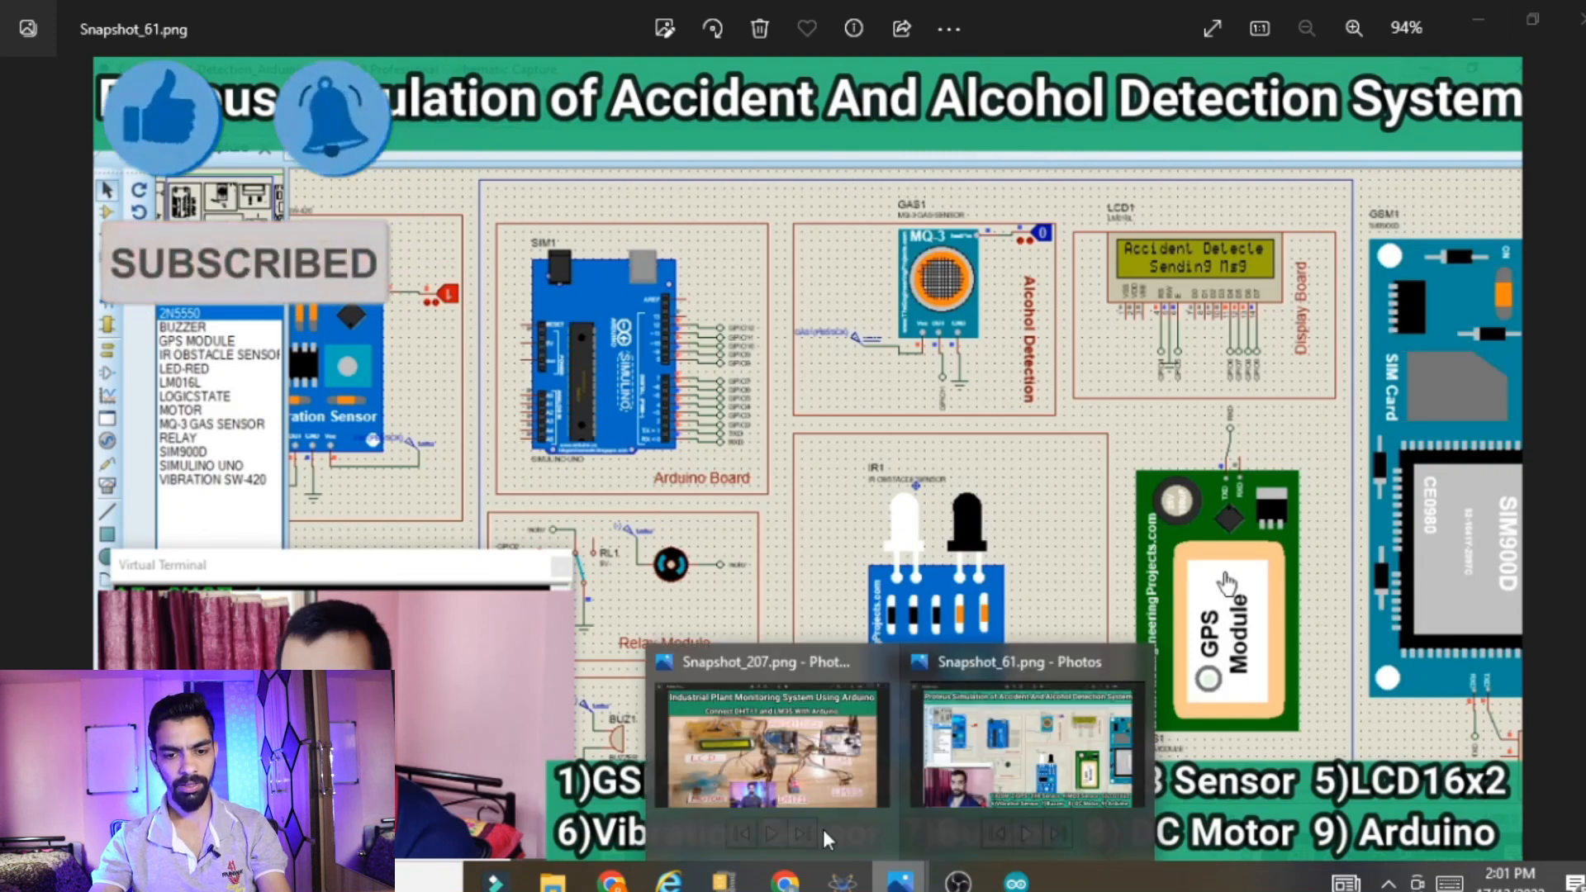
left_click(730, 752)
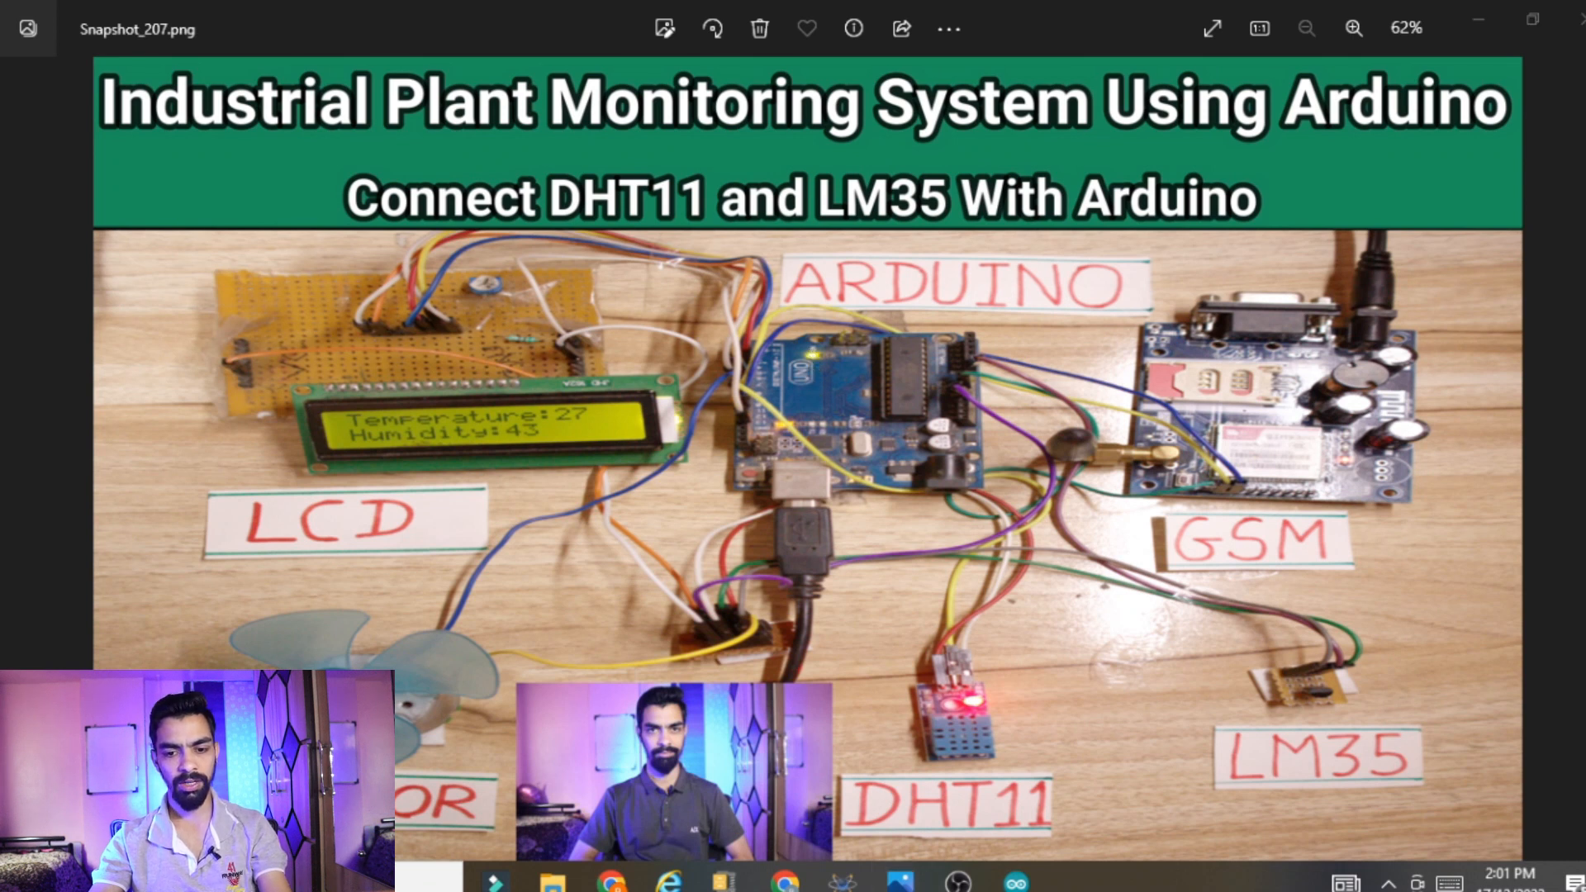
Return to the Arduino IDE and examine the library includes and LCD pin definition, highlighting the DHT.h line
left_click(1016, 881)
left_click(203, 269)
left_click_drag(407, 219, 4, 154)
left_click(403, 223)
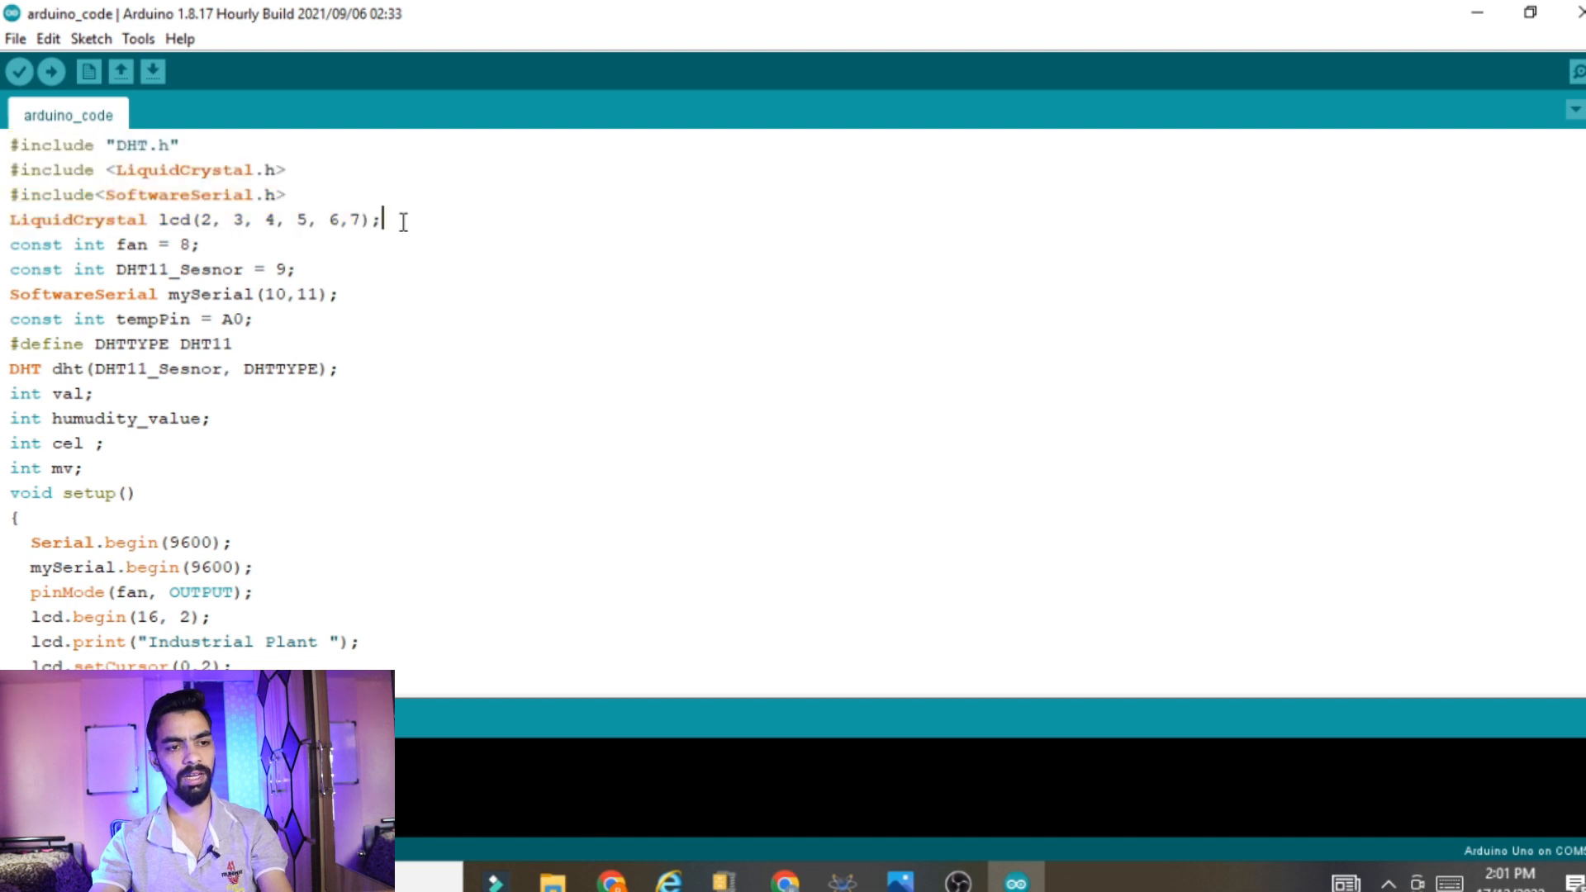
left_click_drag(217, 147, 4, 144)
left_click(218, 165)
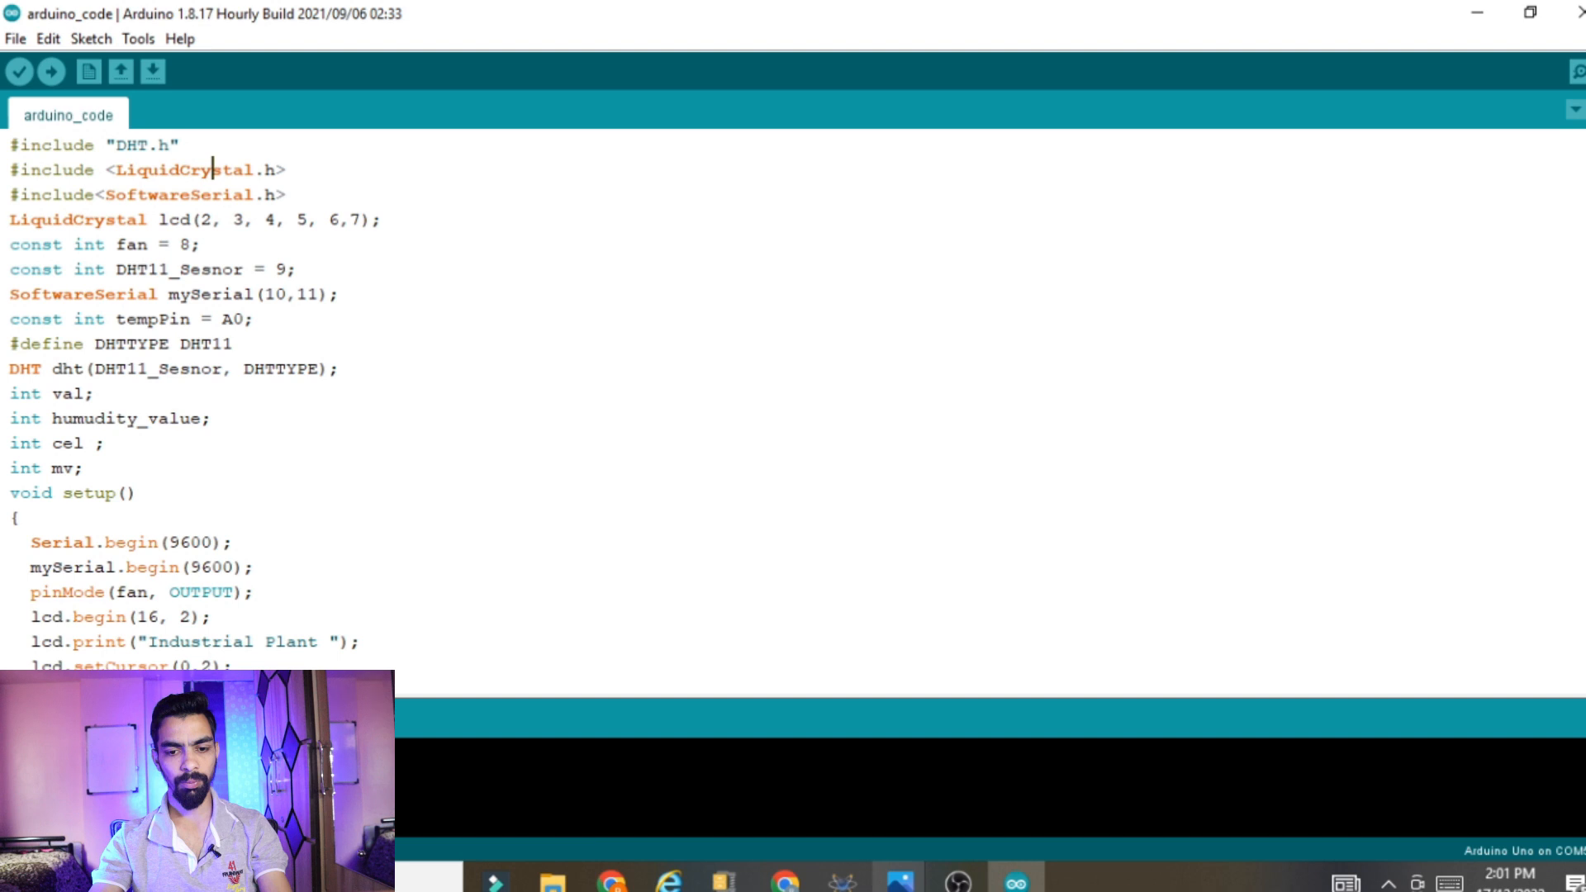
left_click_drag(172, 148, 3, 142)
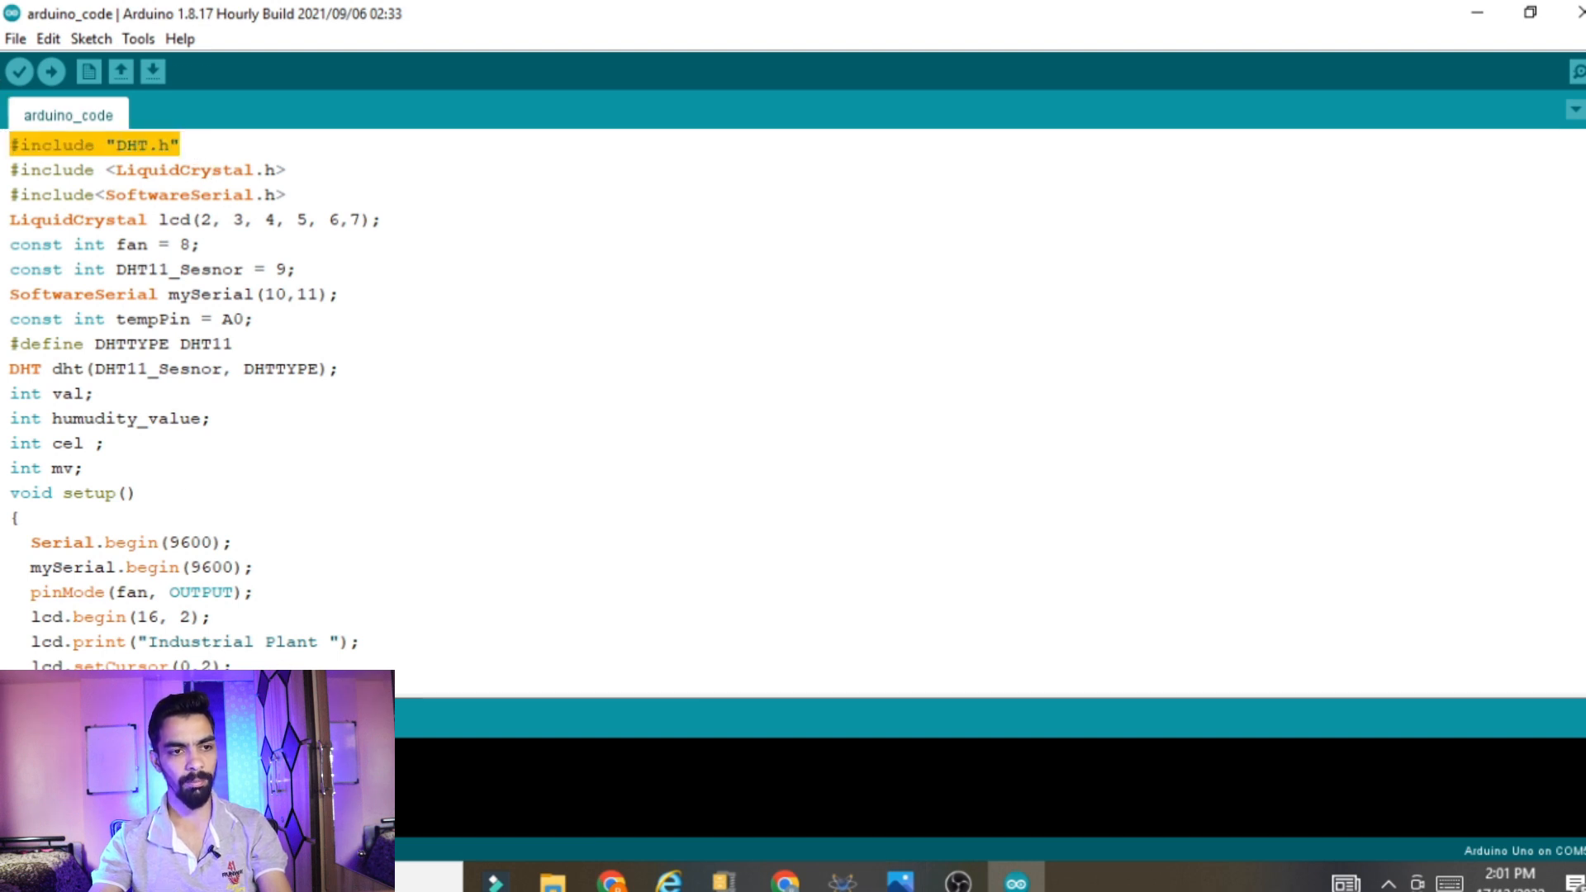
left_click(211, 148)
left_click_drag(198, 150, 3, 106)
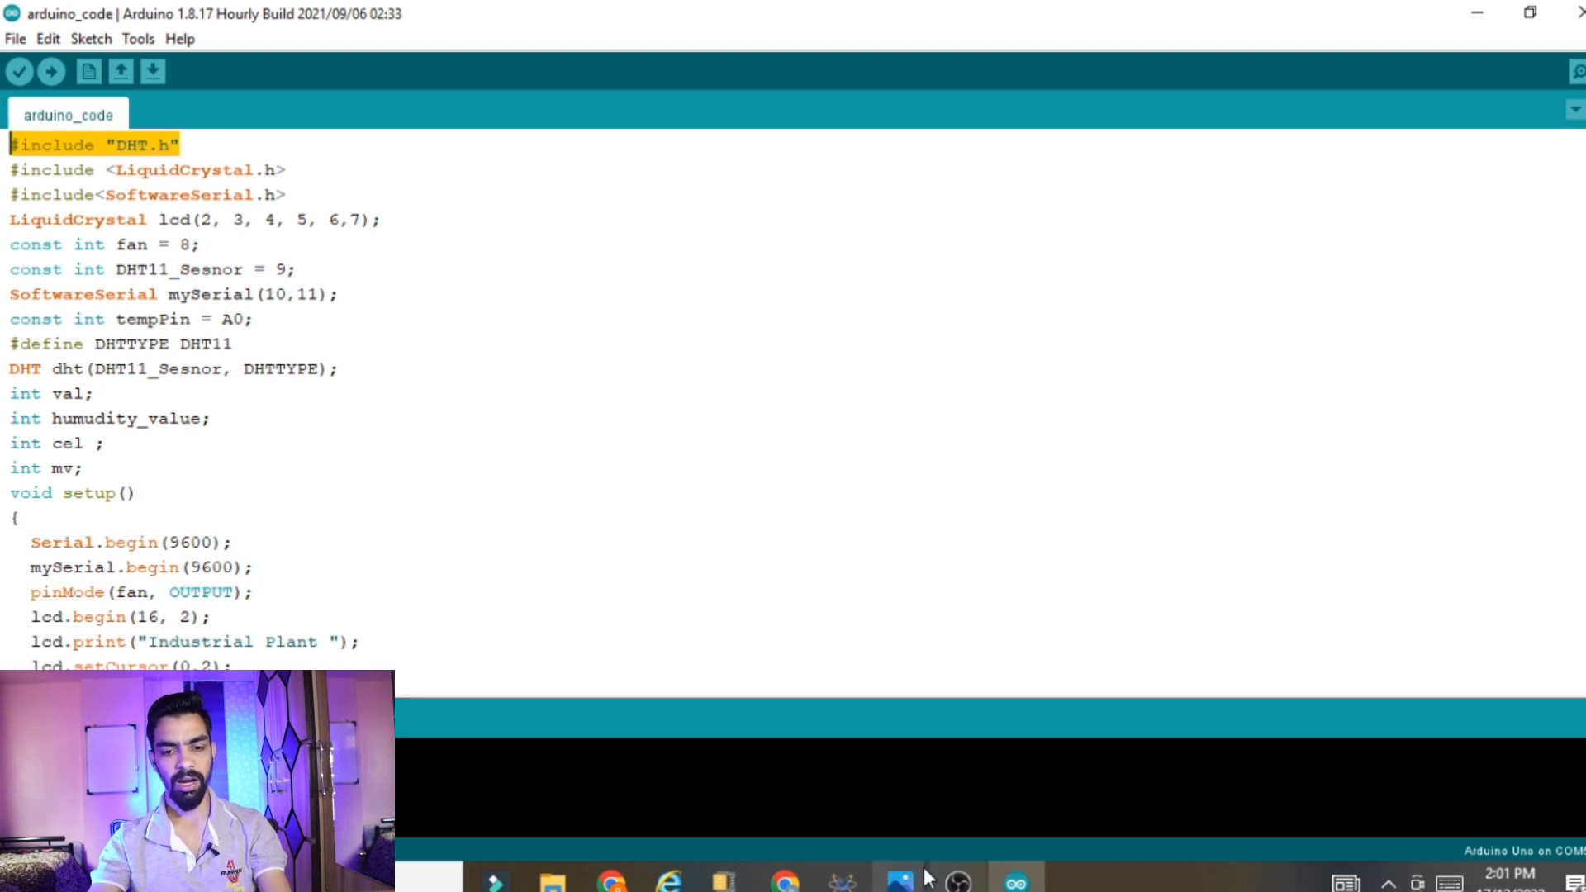
View the Snapshot_207.png picture of the industrial plant monitoring hardware again and return to the sketch
mouse_move(906, 873)
left_click(773, 747)
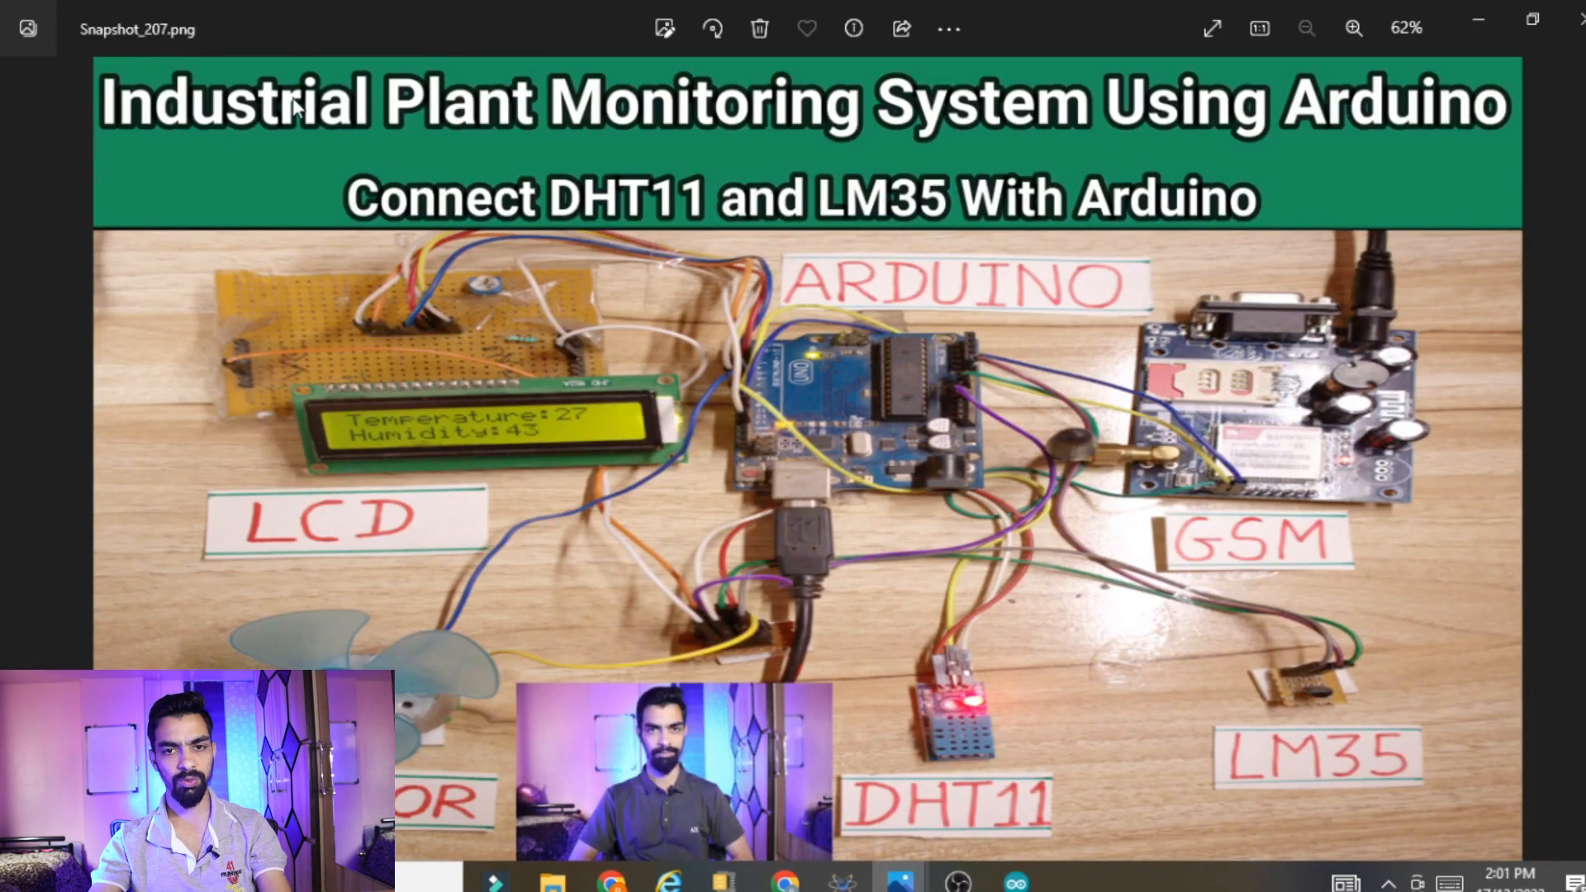
left_click(1480, 18)
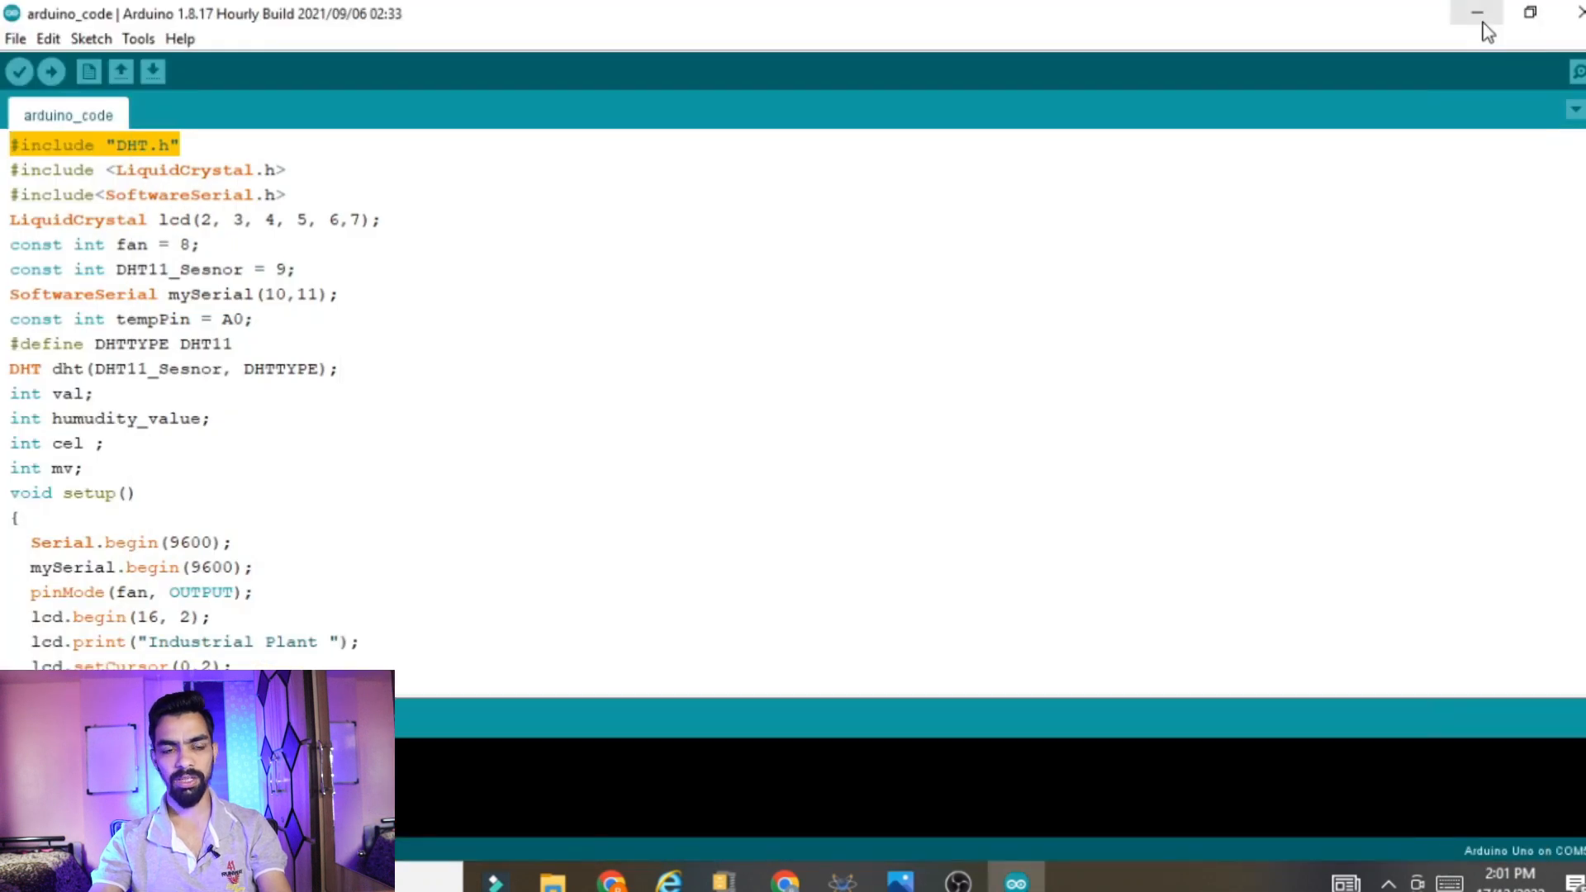
Compile the arduino_code sketch and enlarge the output area that lists the compiler messages
left_click(942, 472)
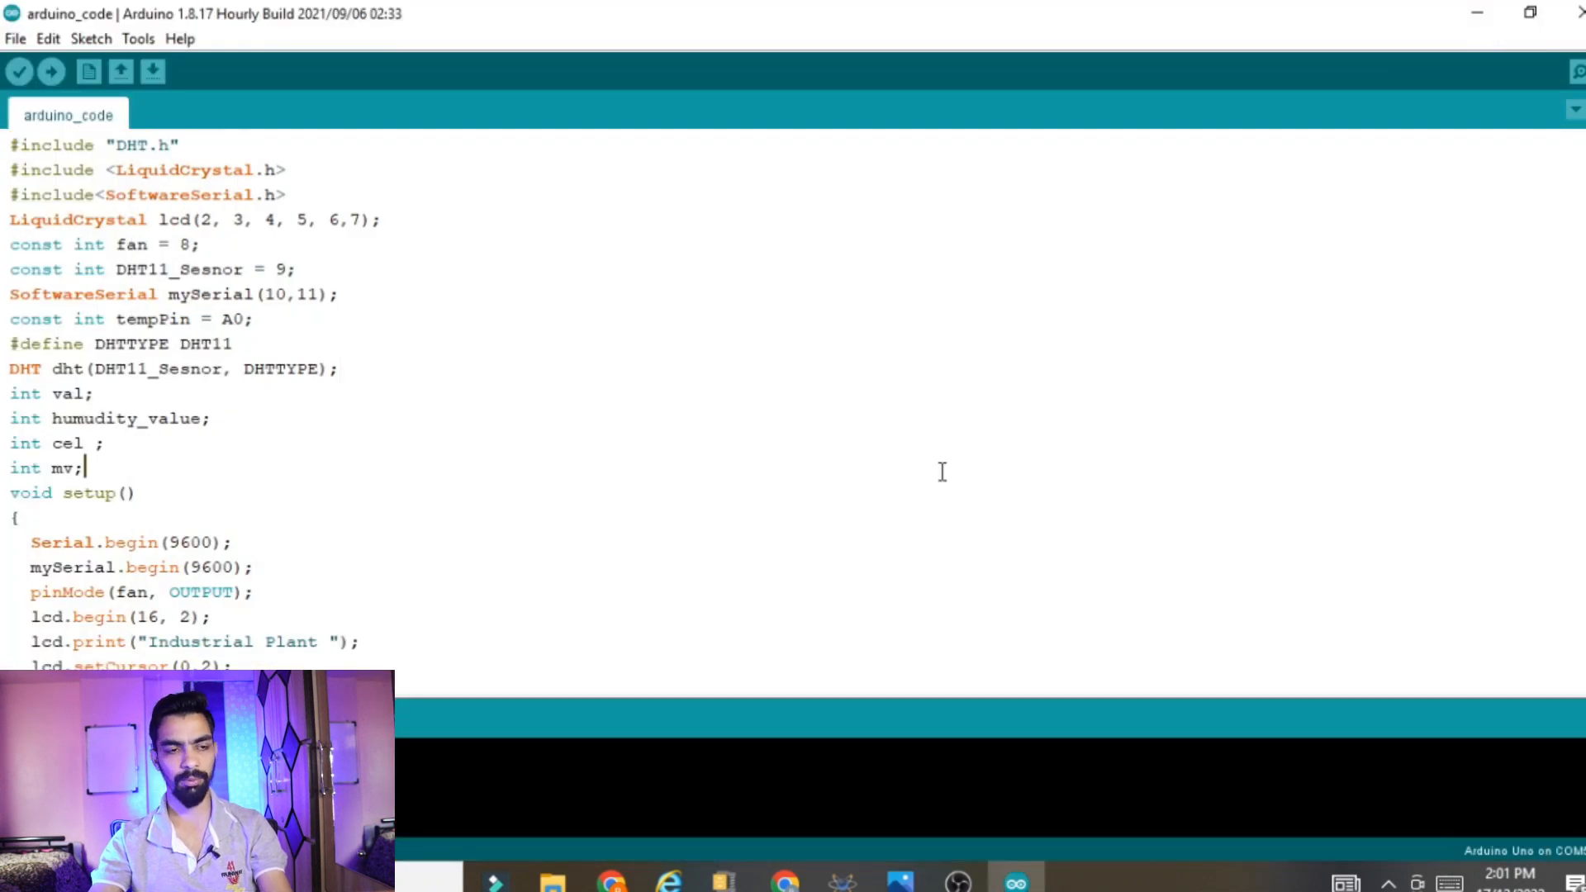
left_click(16, 72)
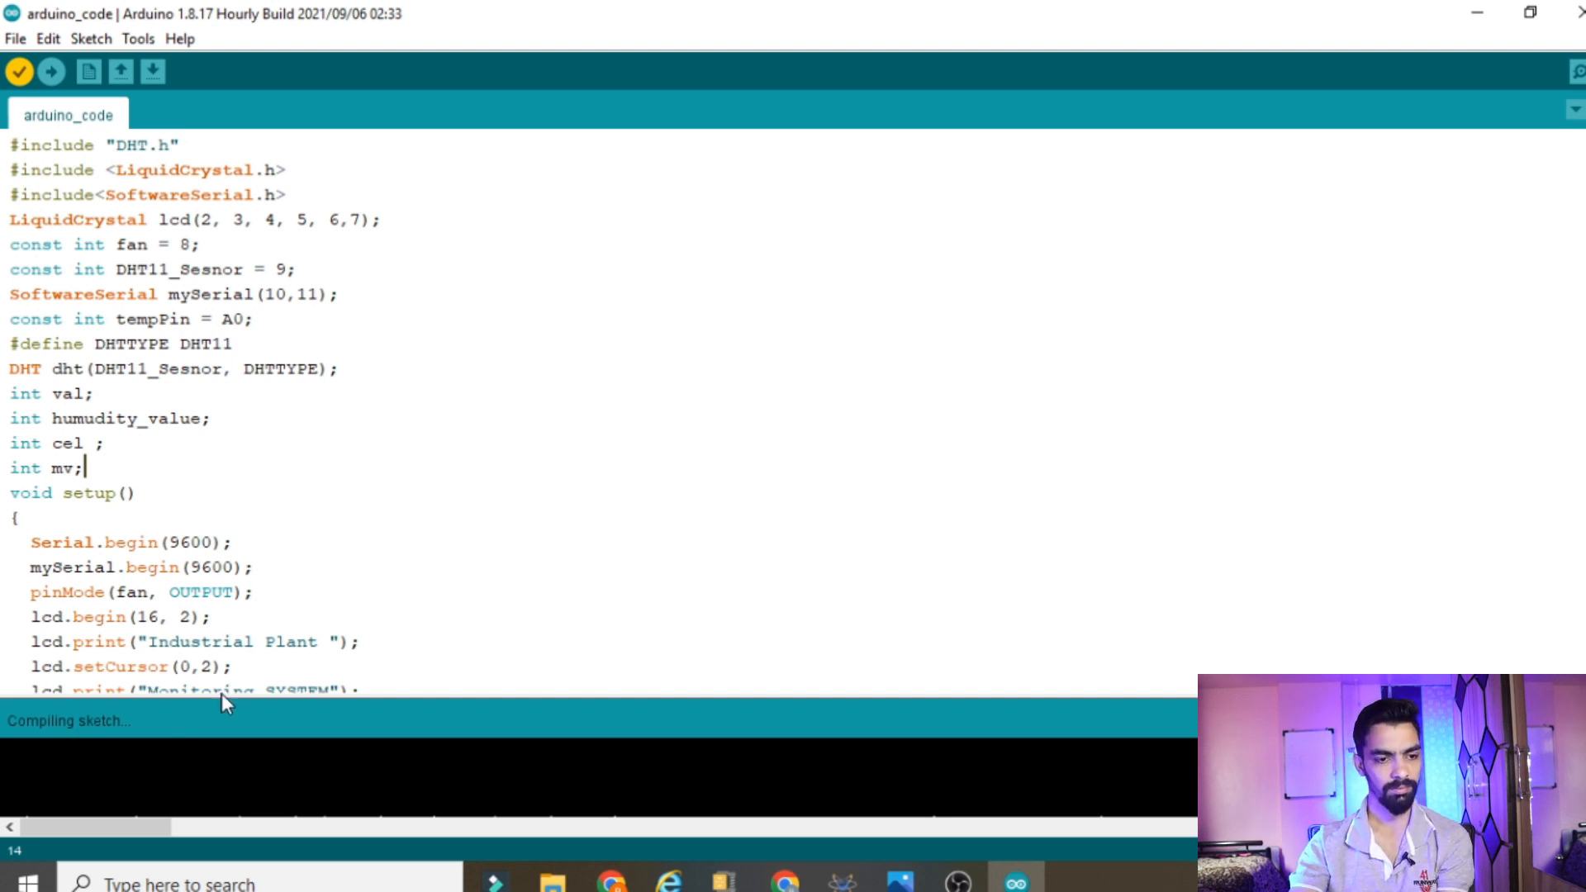
left_click_drag(352, 696, 428, 308)
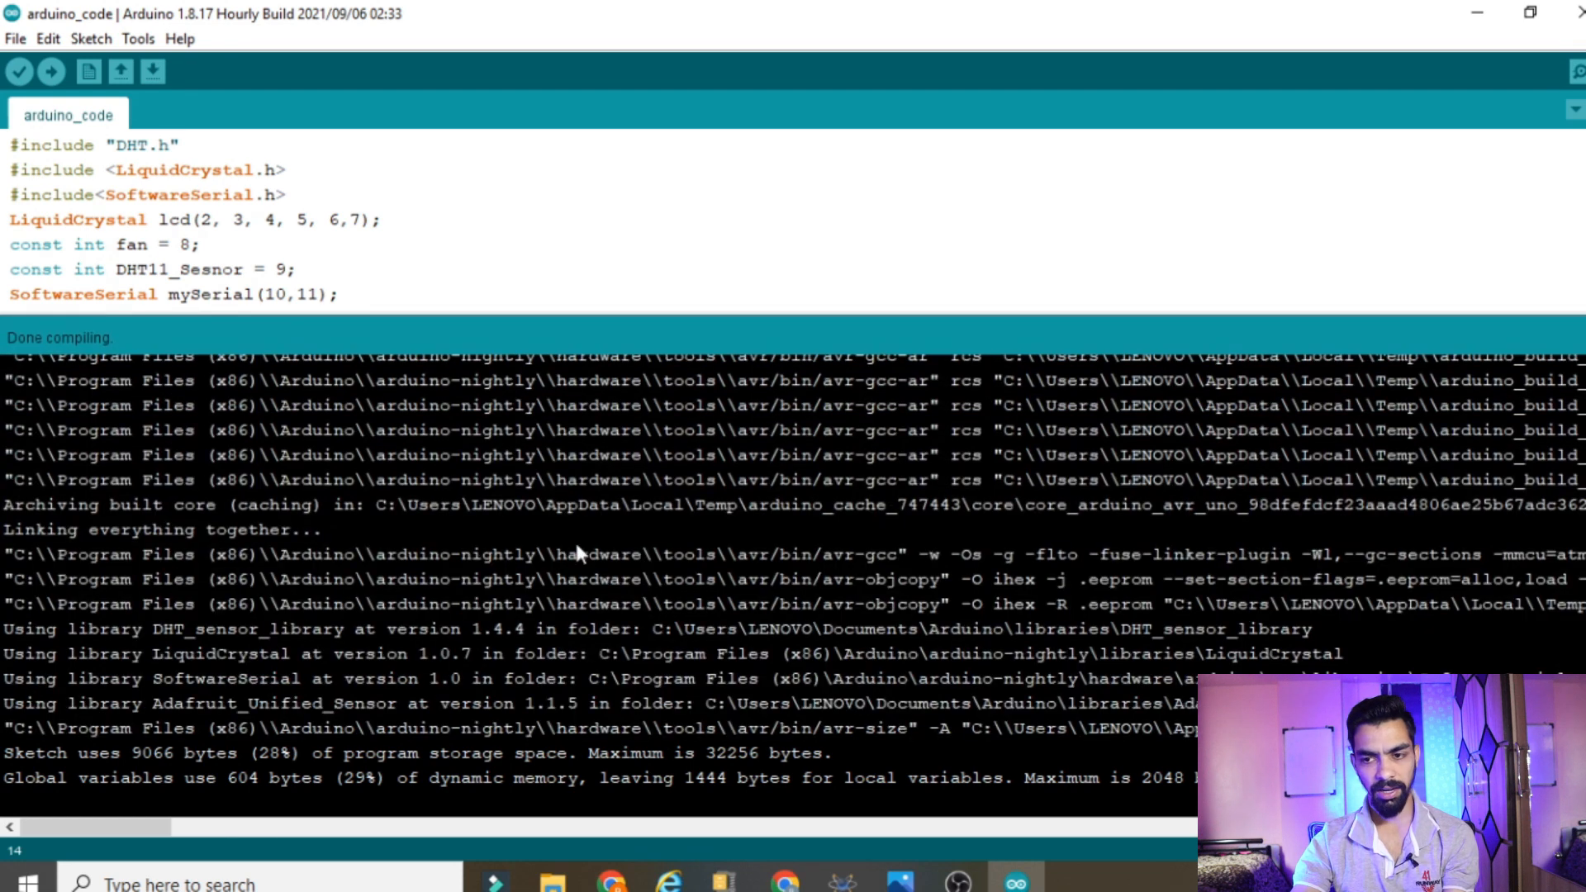
Copy the arduino_build_928160 folder path of the generated arduino_code.ino.hex file from the compile output
left_click_drag(81, 826, 231, 791)
left_click_drag(518, 602, 1524, 617)
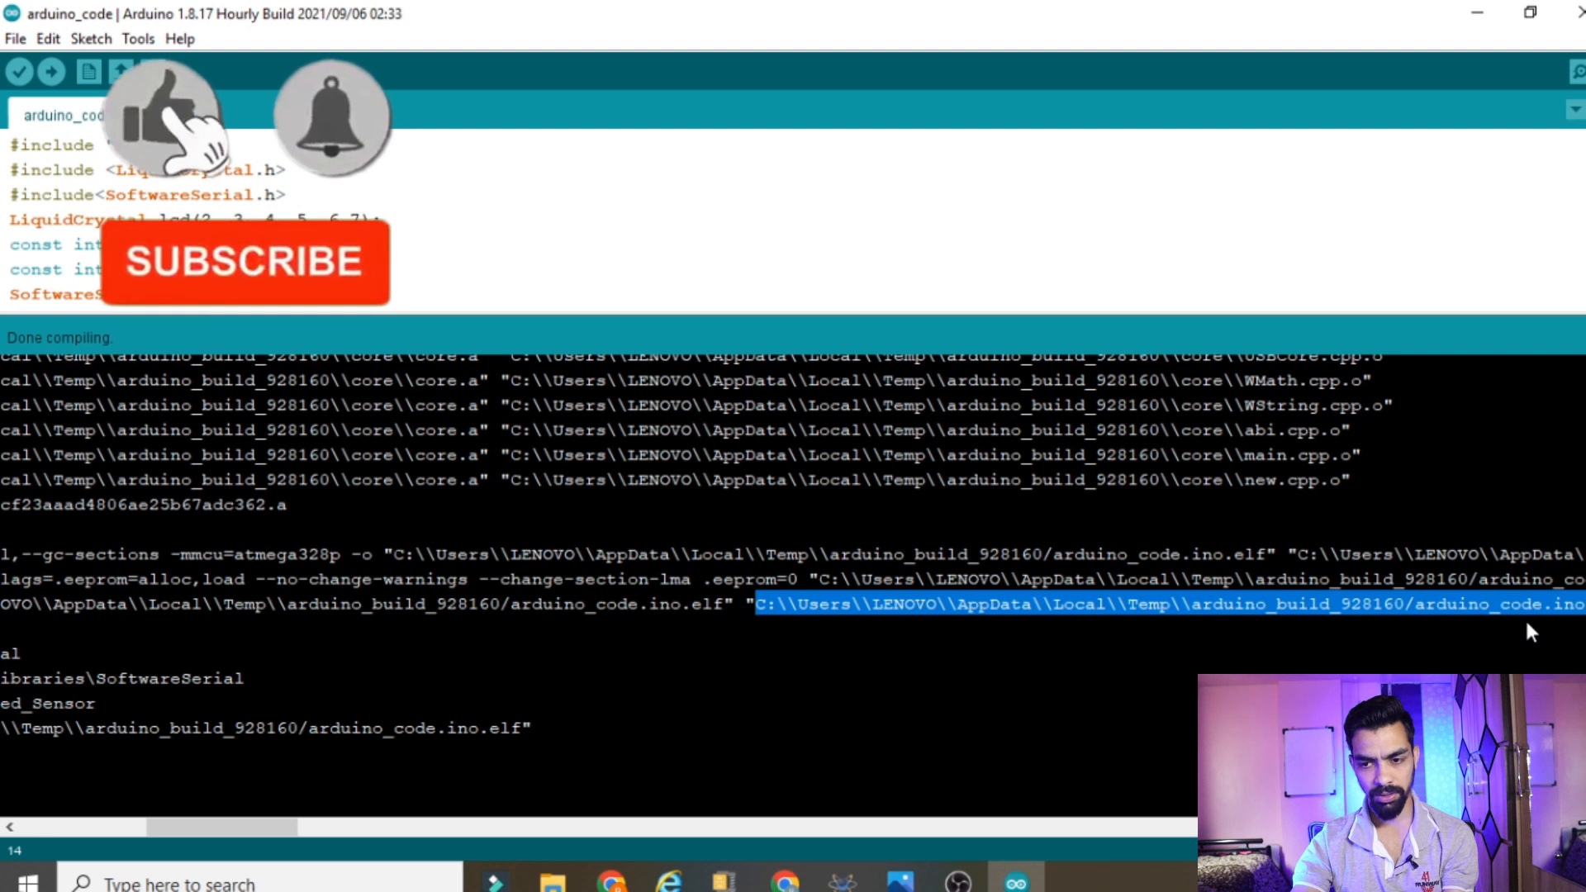
left_click_drag(160, 828, 239, 828)
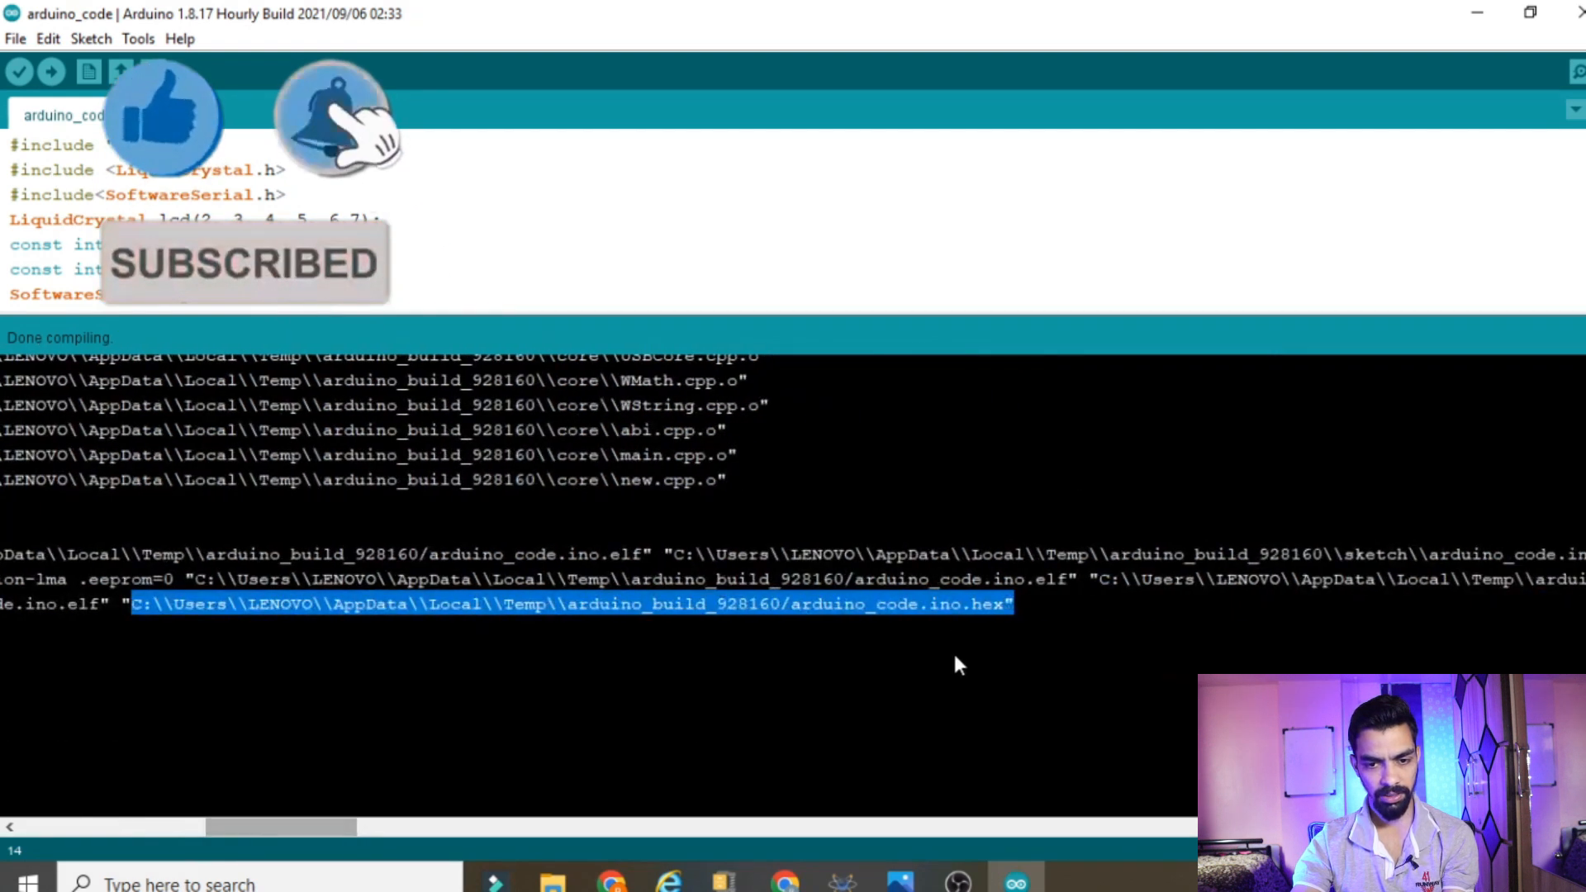
left_click(777, 608)
left_click_drag(130, 605, 647, 604)
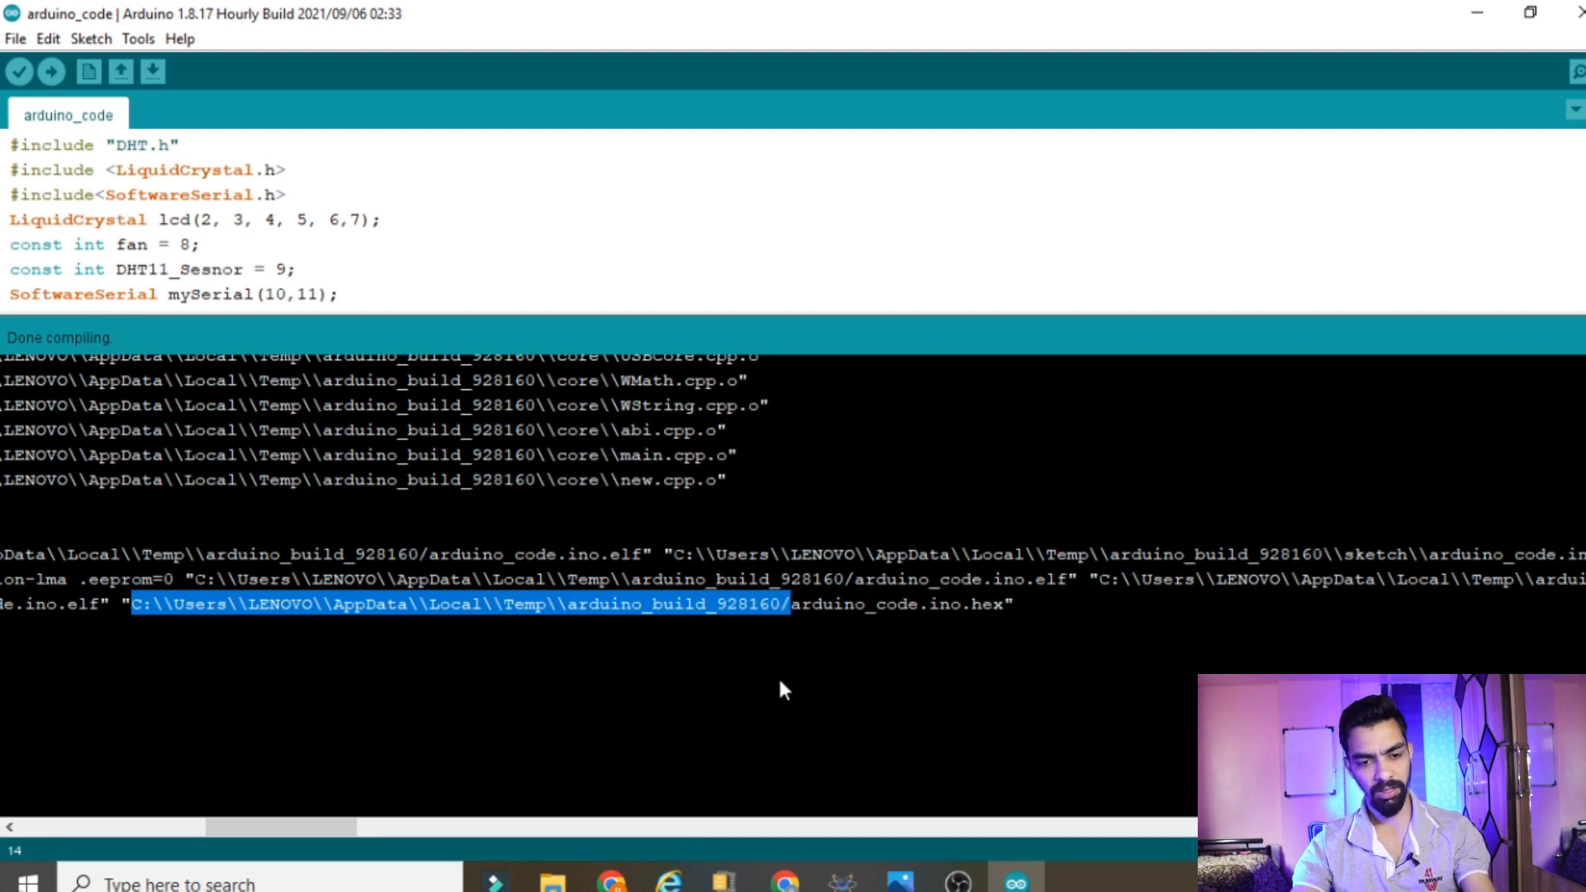
Switch to the LIBRARY window in File Explorer and paste the copied build folder path as its address
mouse_move(558, 882)
left_click(943, 735)
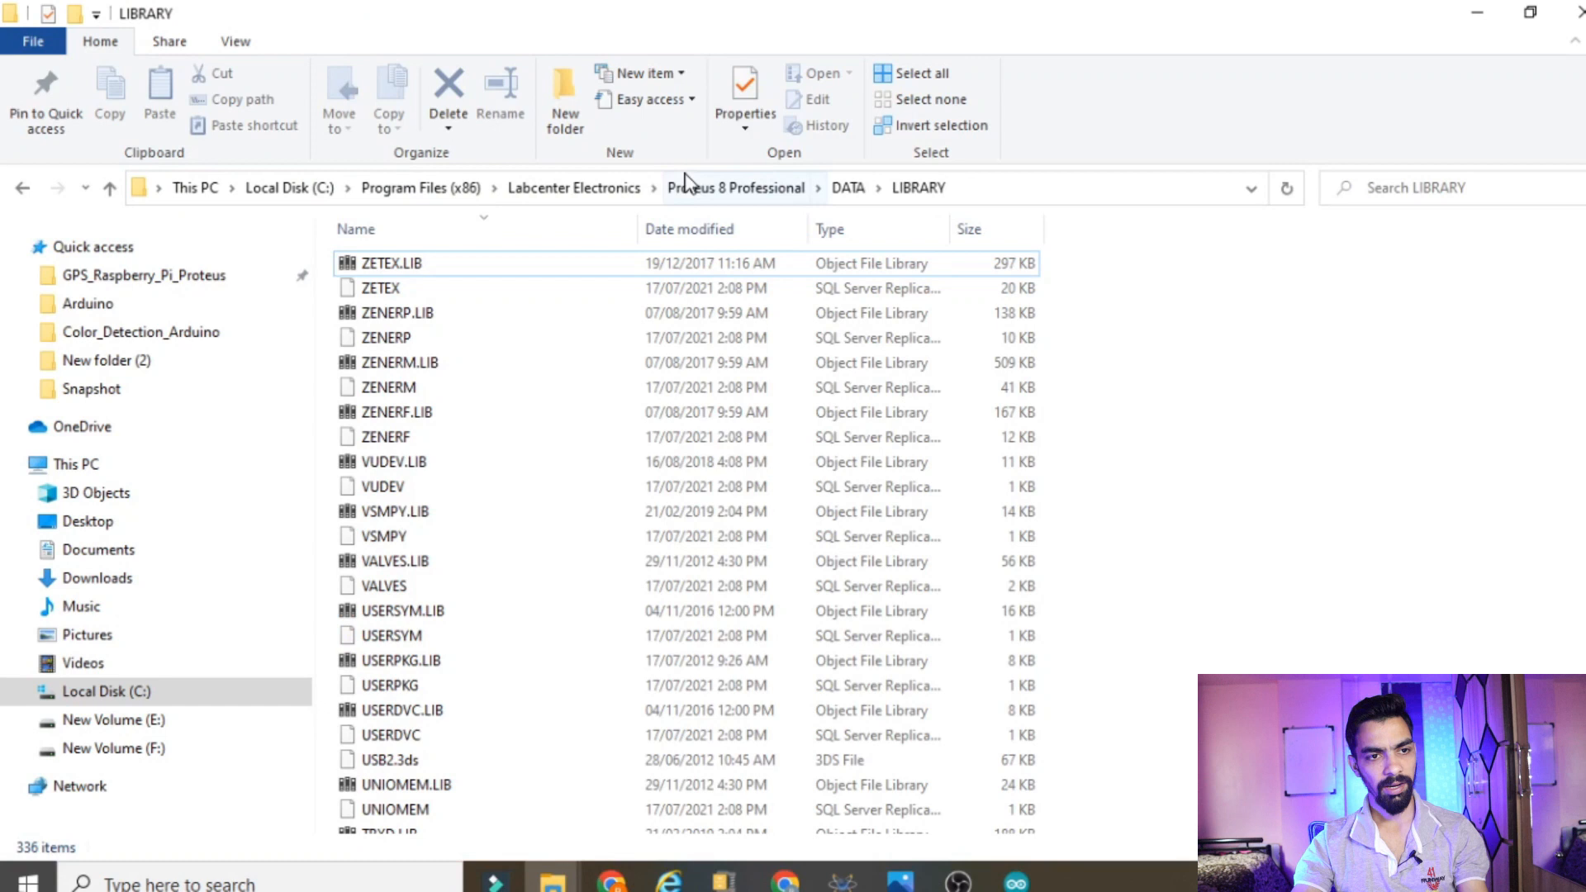
left_click(1034, 190)
type("C:\\\\Users\\\\LENOVO\\\\AppData\\\\Local\\\\Temp\\\\arduino_build_928160/")
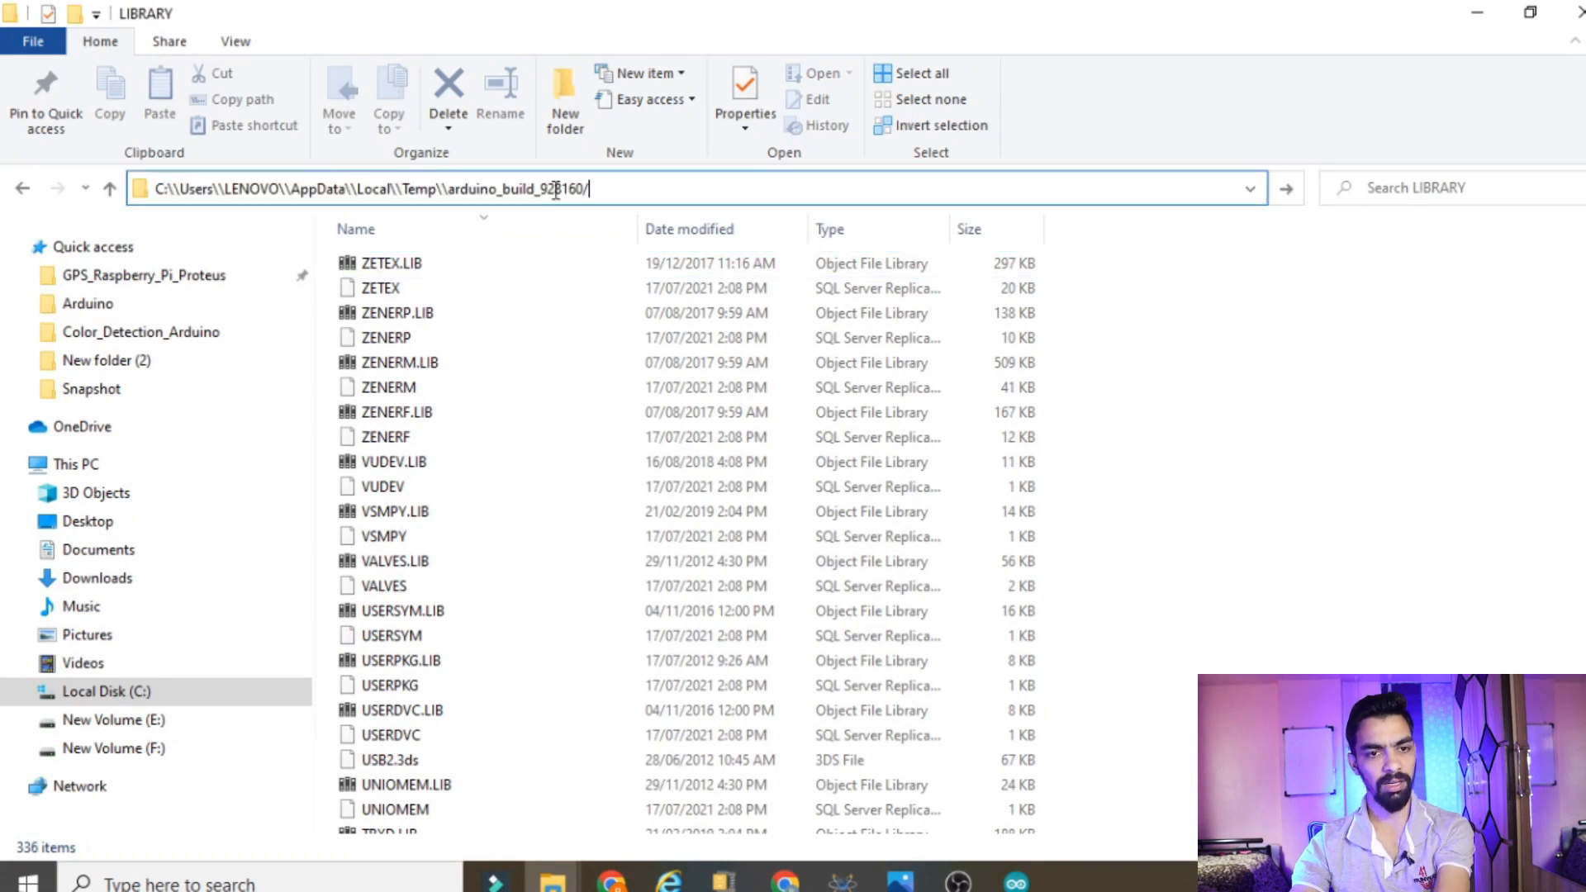
Correct the pasted path to single backslashes without the trailing slash to open arduino_build_928160, and select arduino_code.ino.hex there
key("BackSpace")
left_click(444, 189)
key("BackSpace")
left_click(359, 189)
key("BackSpace")
left_click(292, 189)
key("BackSpace")
left_click(222, 189)
key("BackSpace")
key("BackSpace")
key("Return")
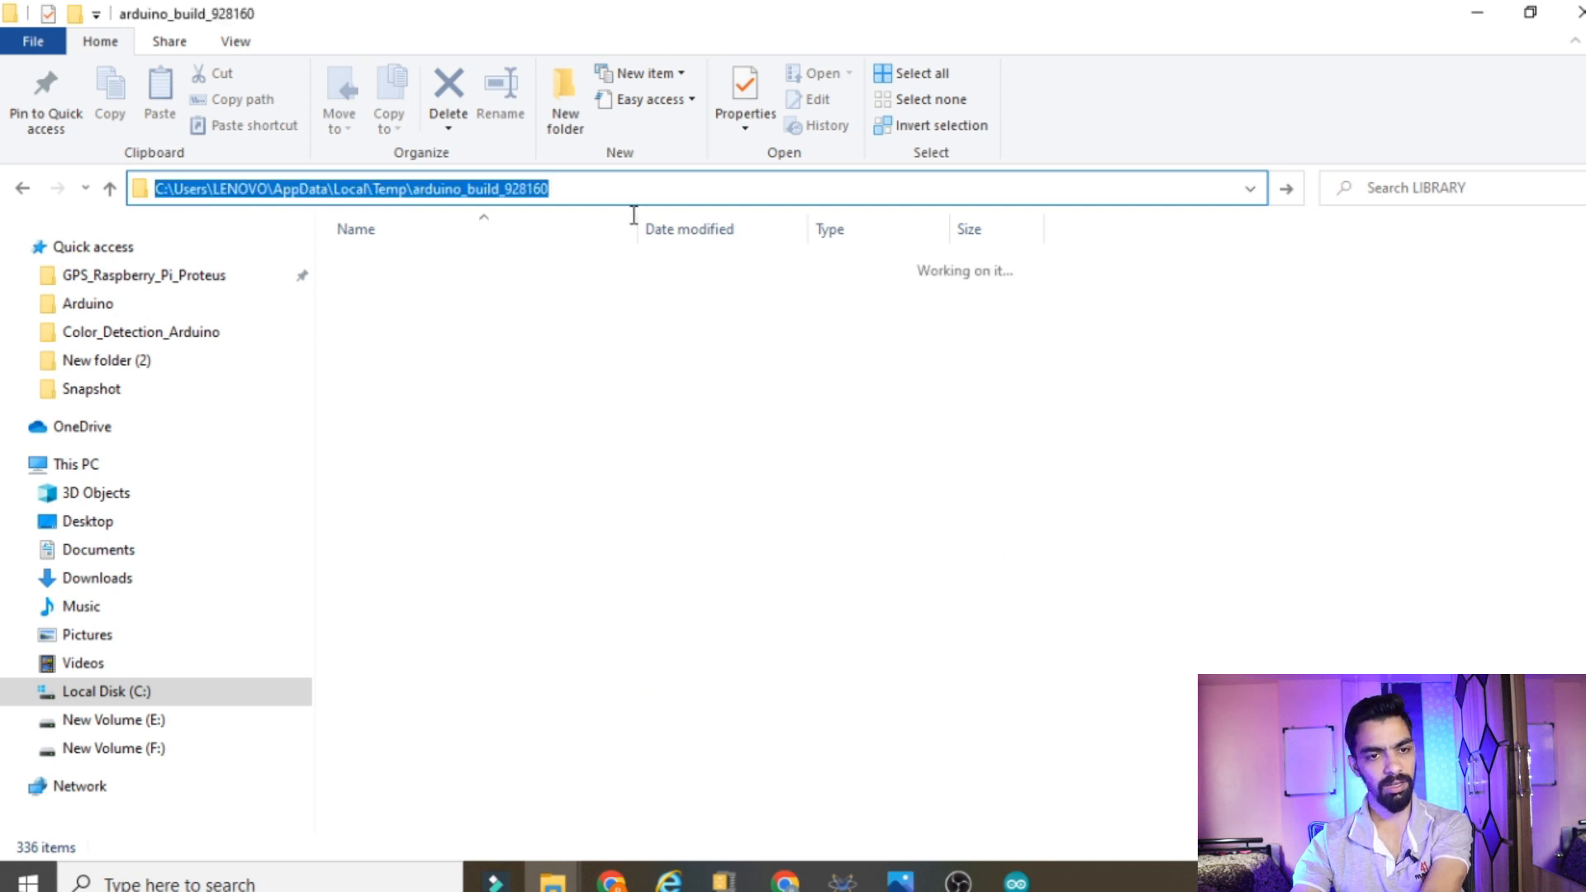
left_click(456, 417)
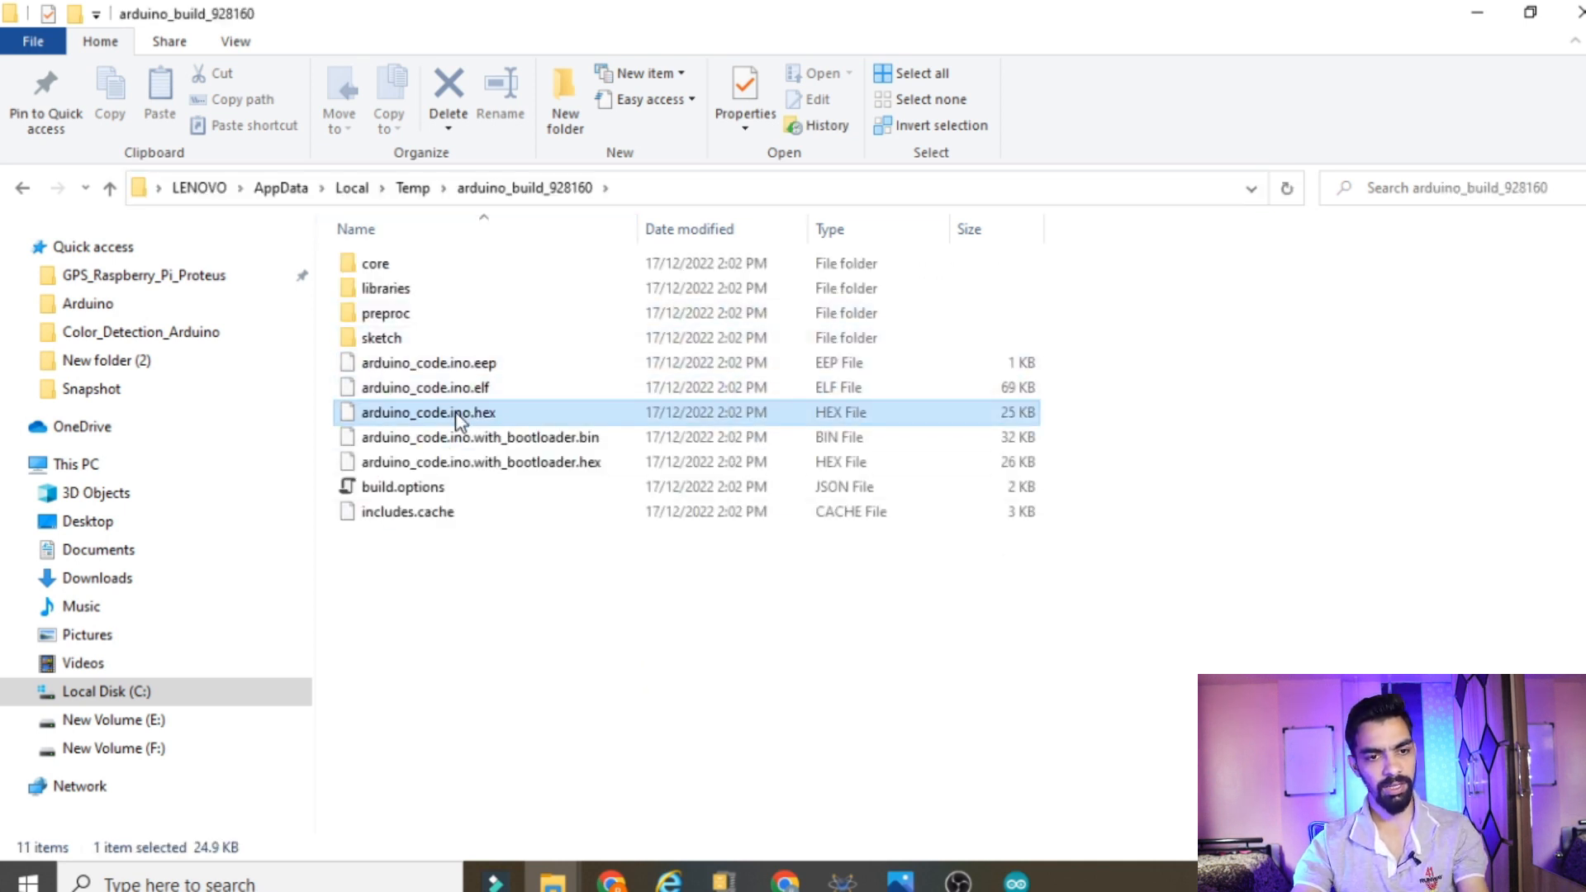
Copy the full path of the arduino_build_928160 folder and switch to the New Project window in Proteus
left_click(690, 189)
key("ctrl+c")
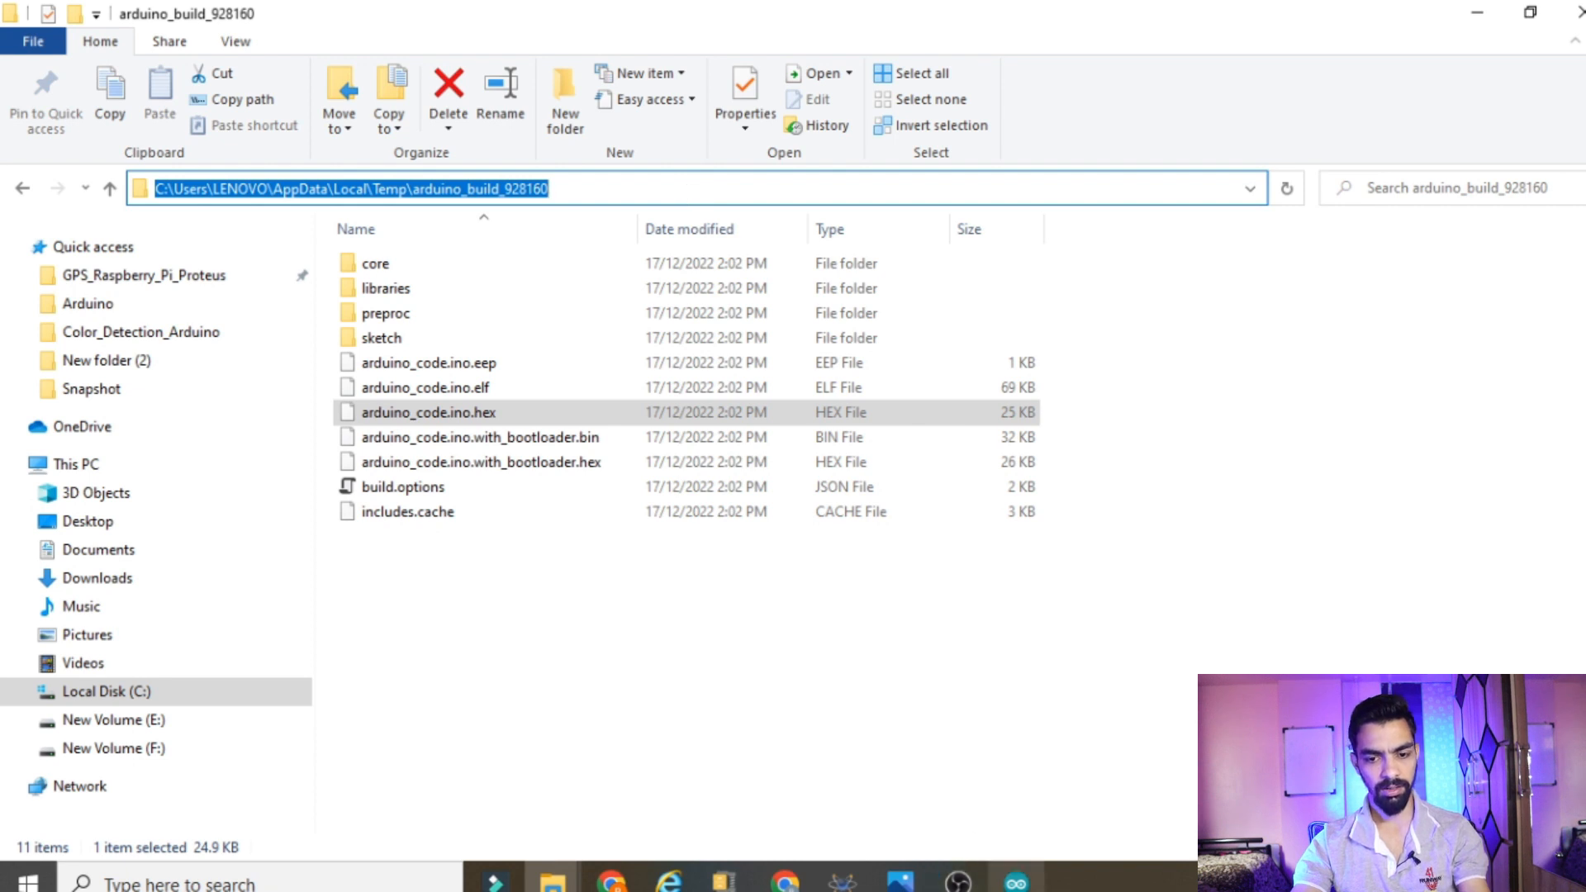
mouse_move(842, 880)
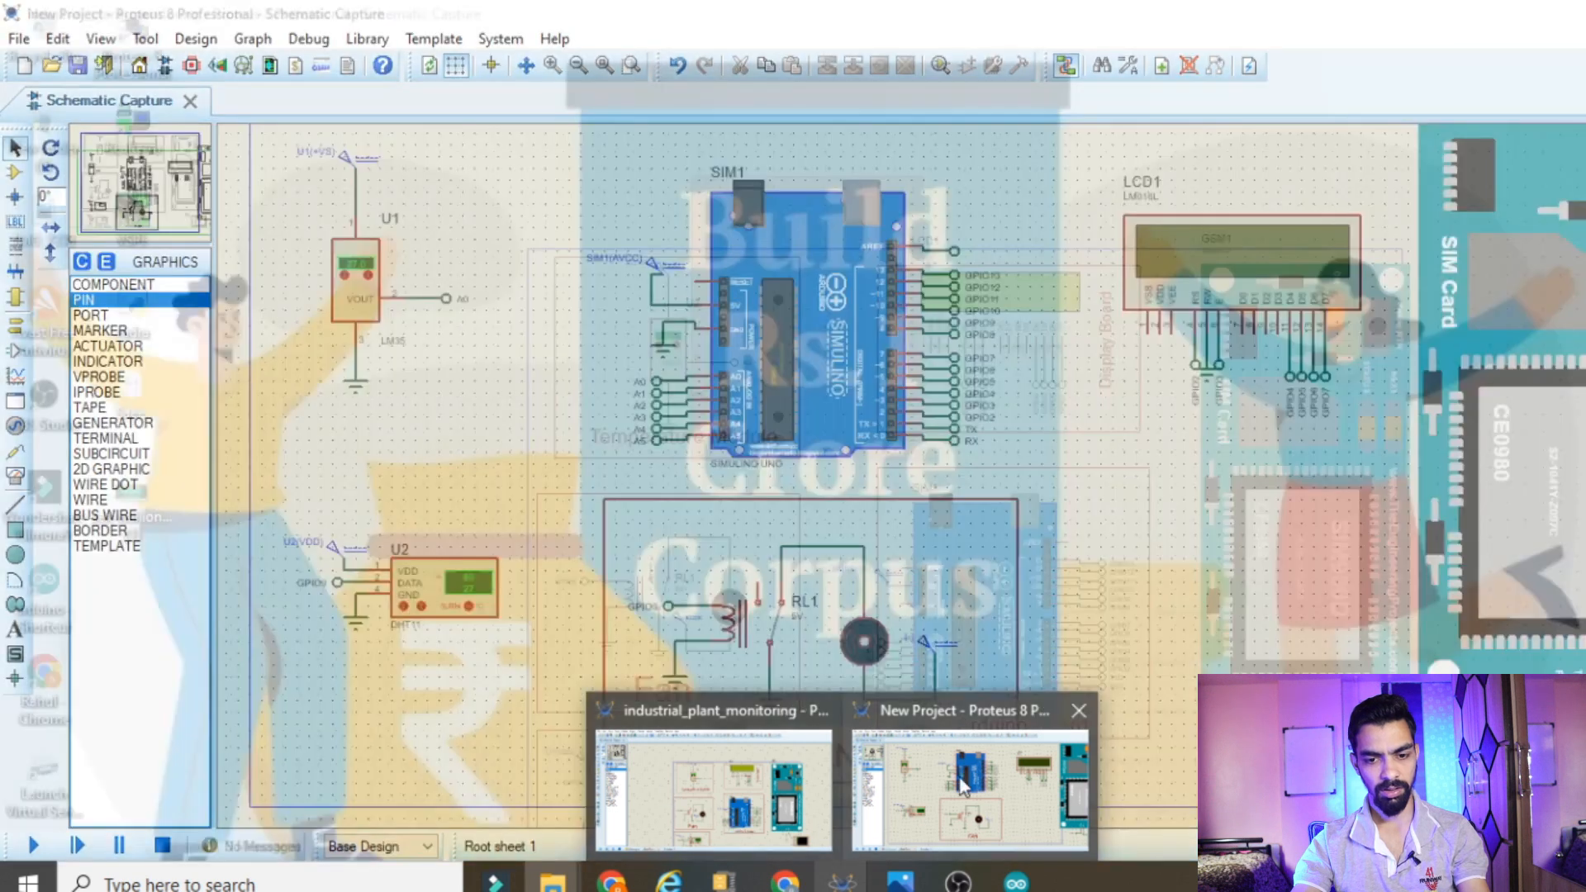
left_click(970, 789)
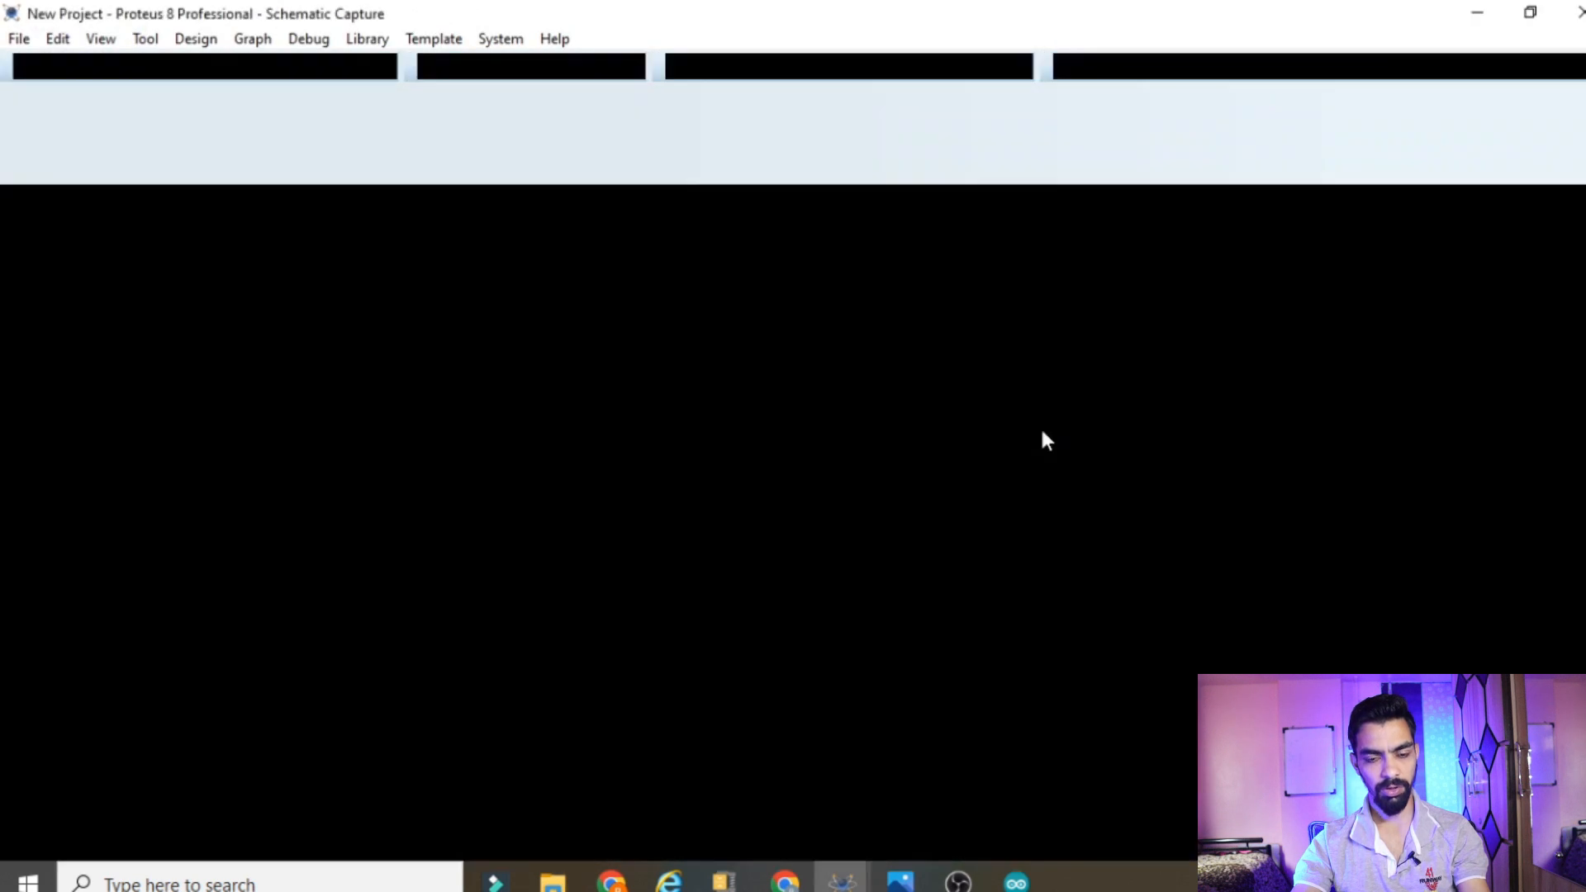
Set the Simulino Uno board's program file in New Project to arduino_code.ino.hex from the copied build folder
double_click(911, 428)
left_click(893, 231)
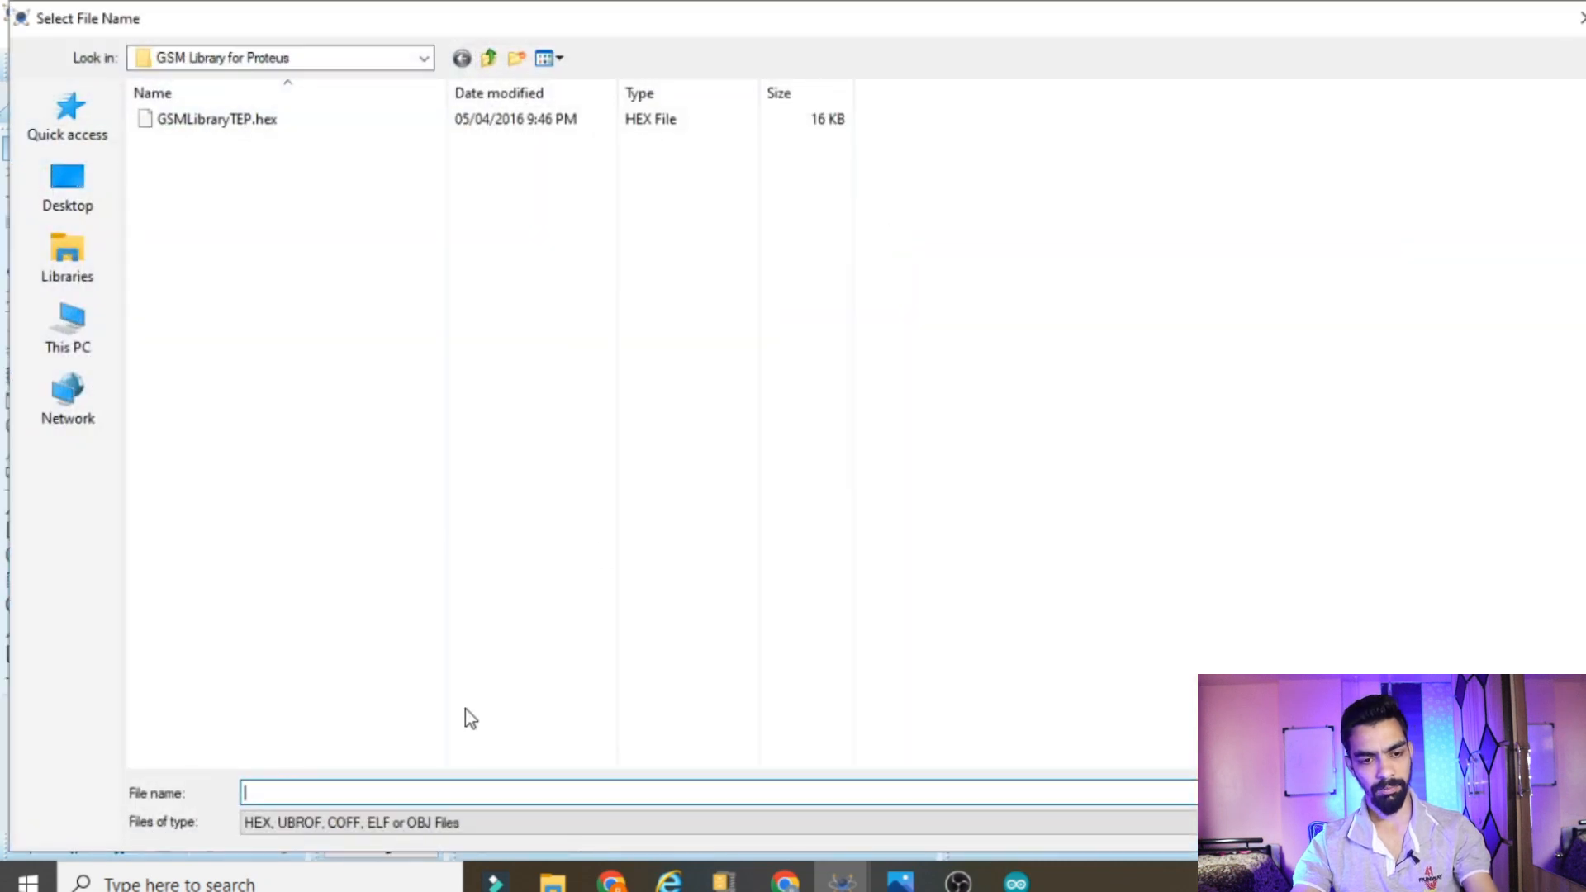
key("ctrl+v")
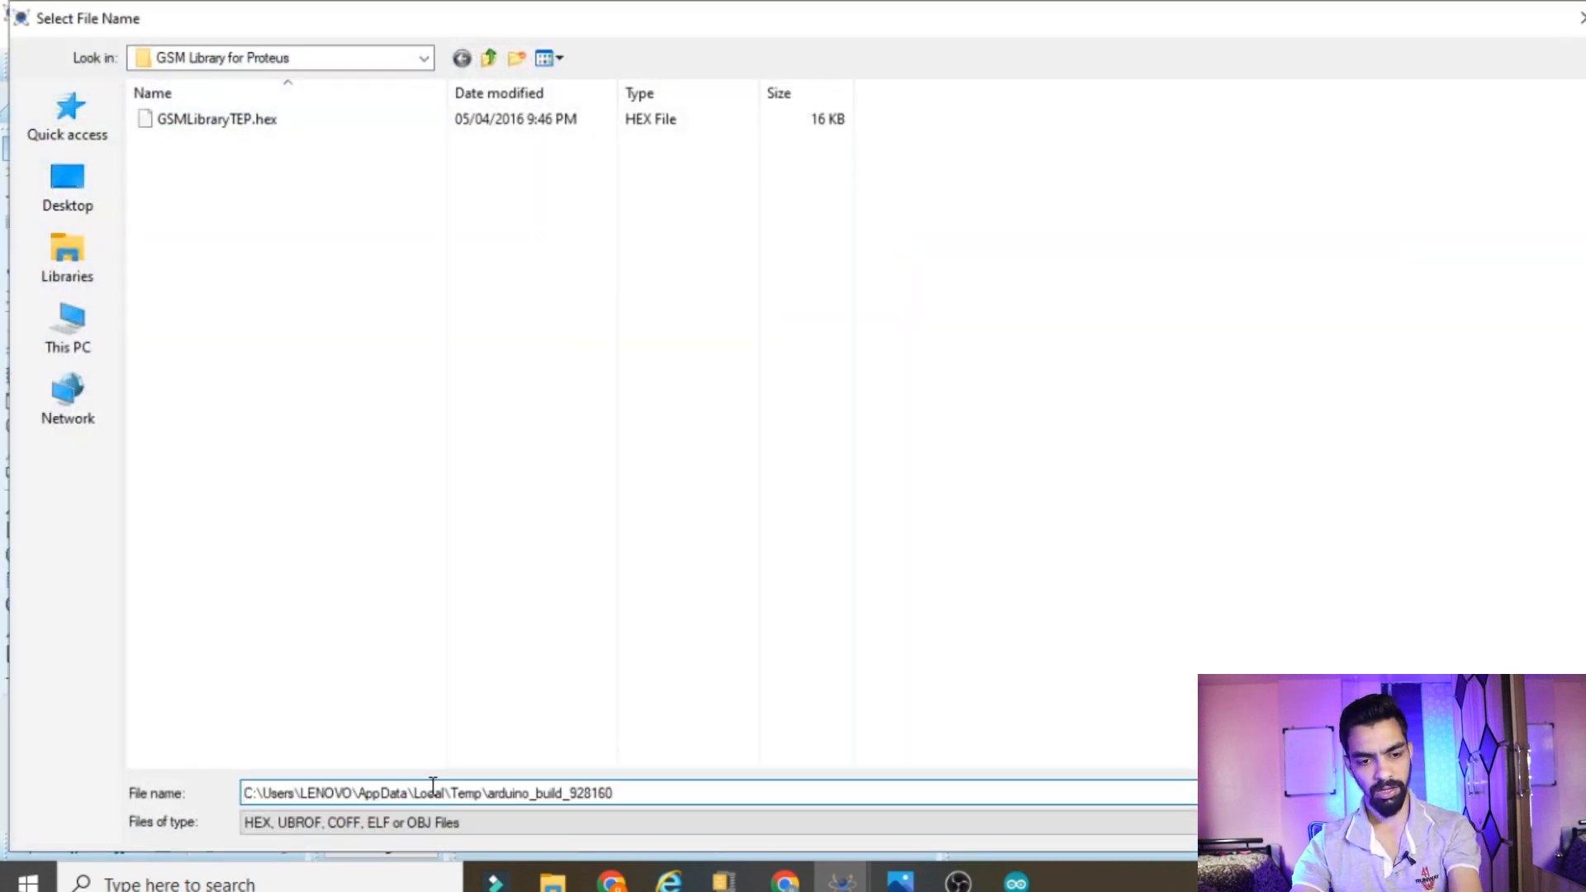
key("Return")
left_click(246, 233)
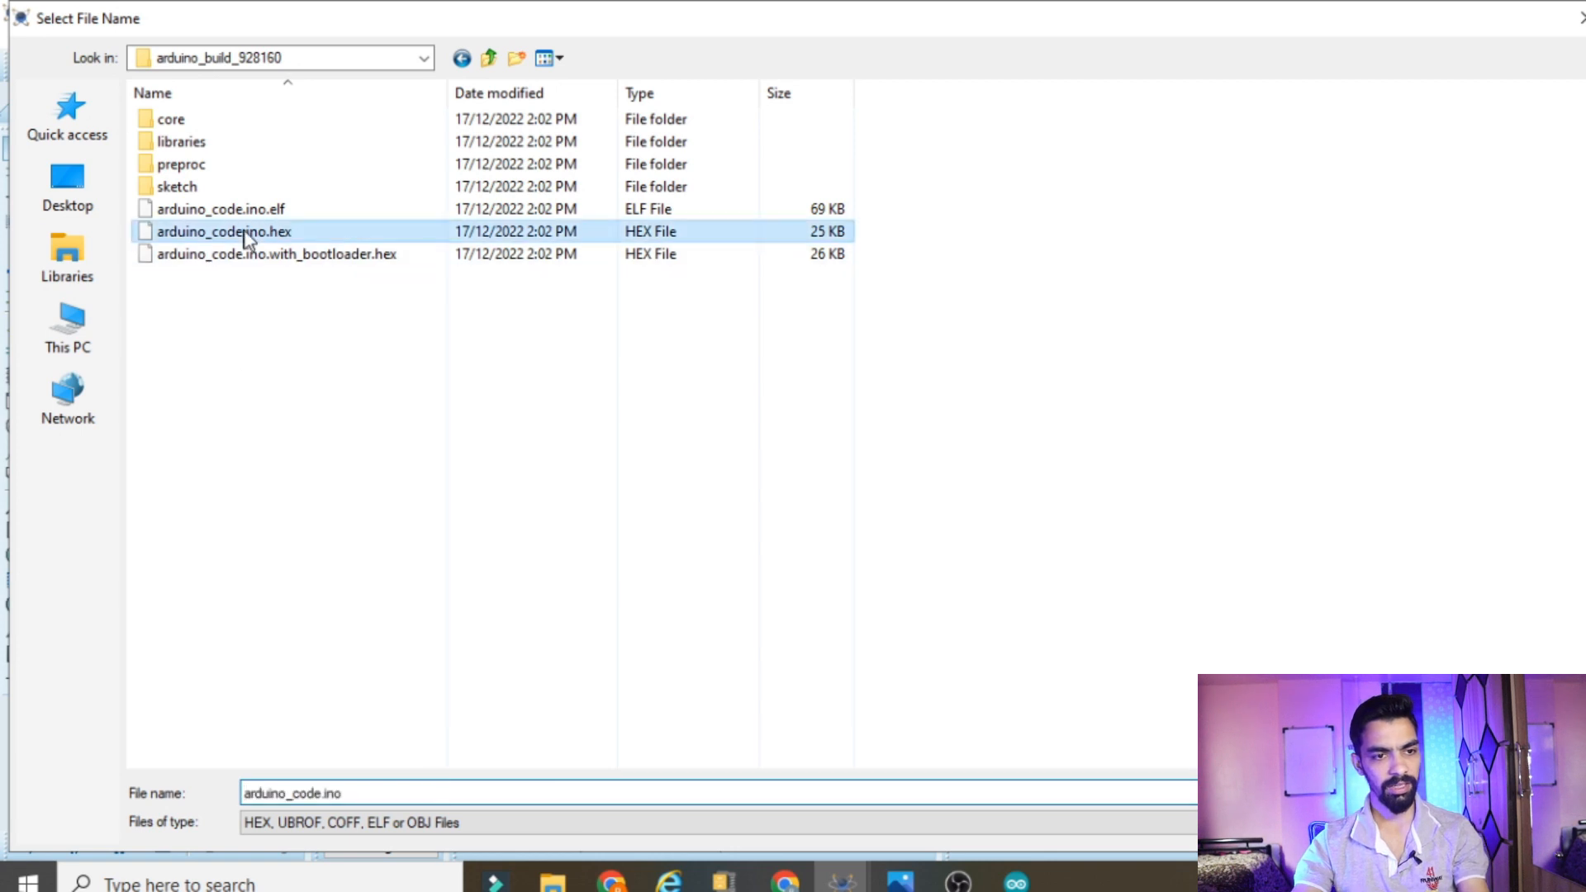
left_click(1538, 794)
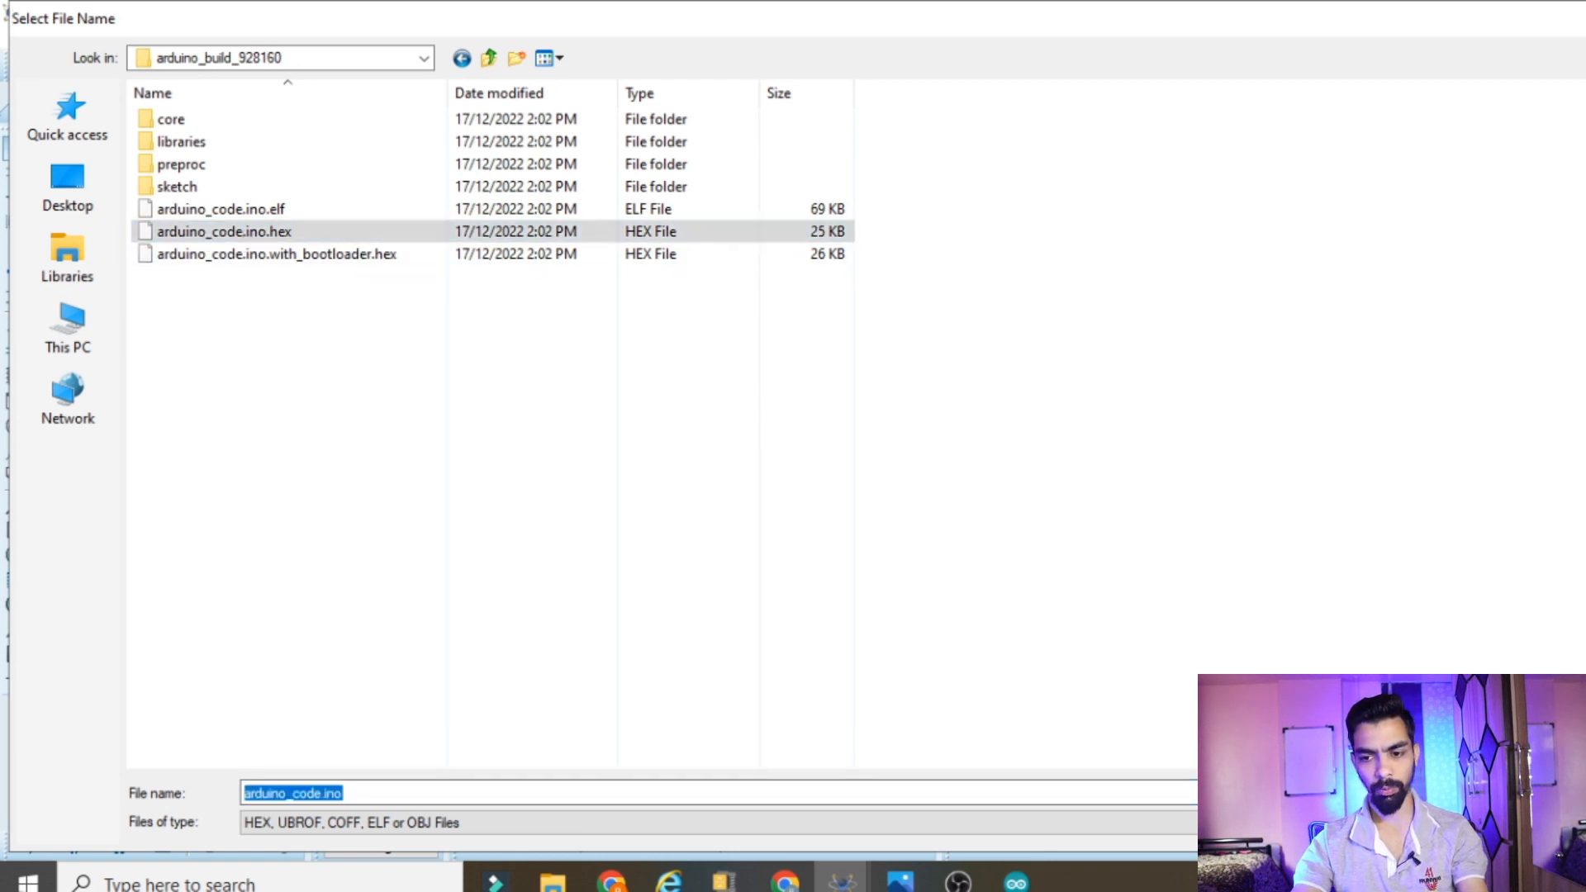
left_click(1040, 117)
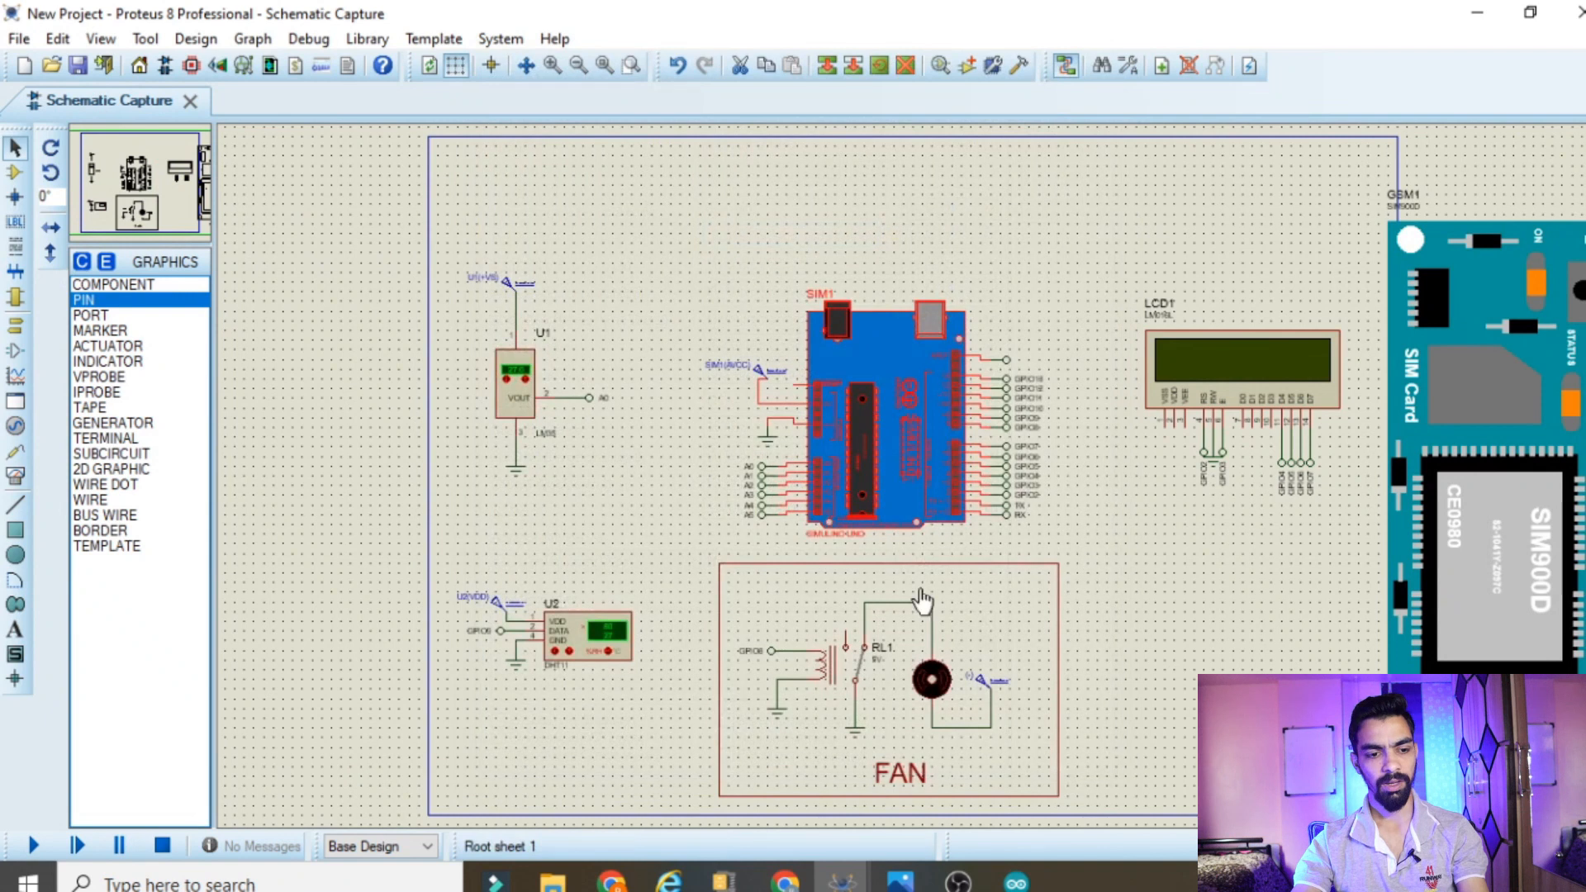
Run the New Project simulation, then move the Virtual Terminal window away from the circuit and make it smaller
left_click(46, 849)
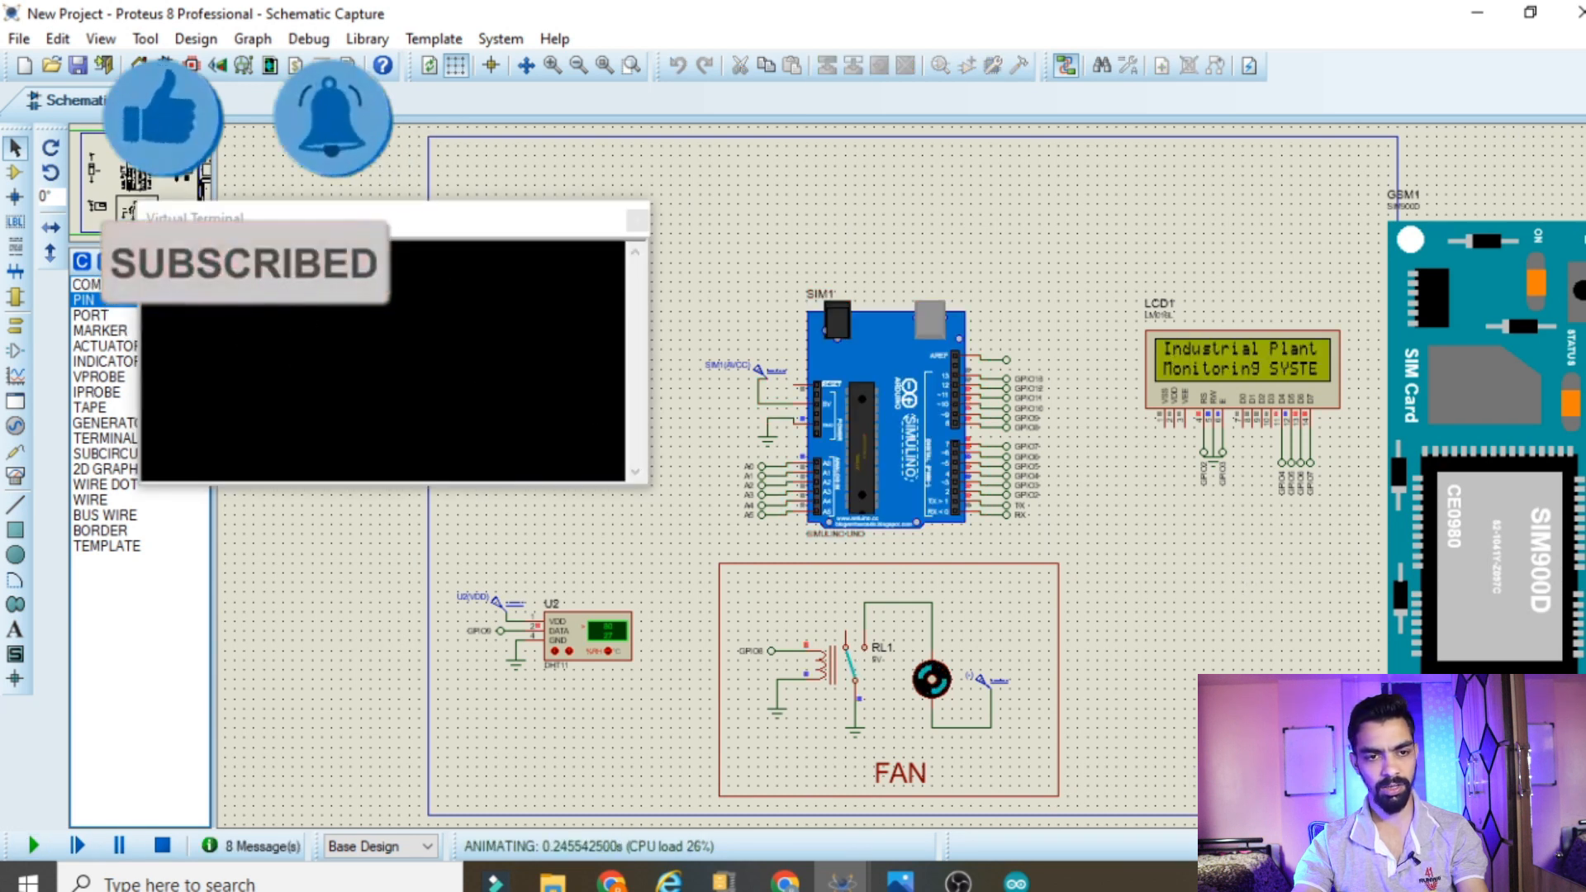
left_click_drag(373, 236, 255, 374)
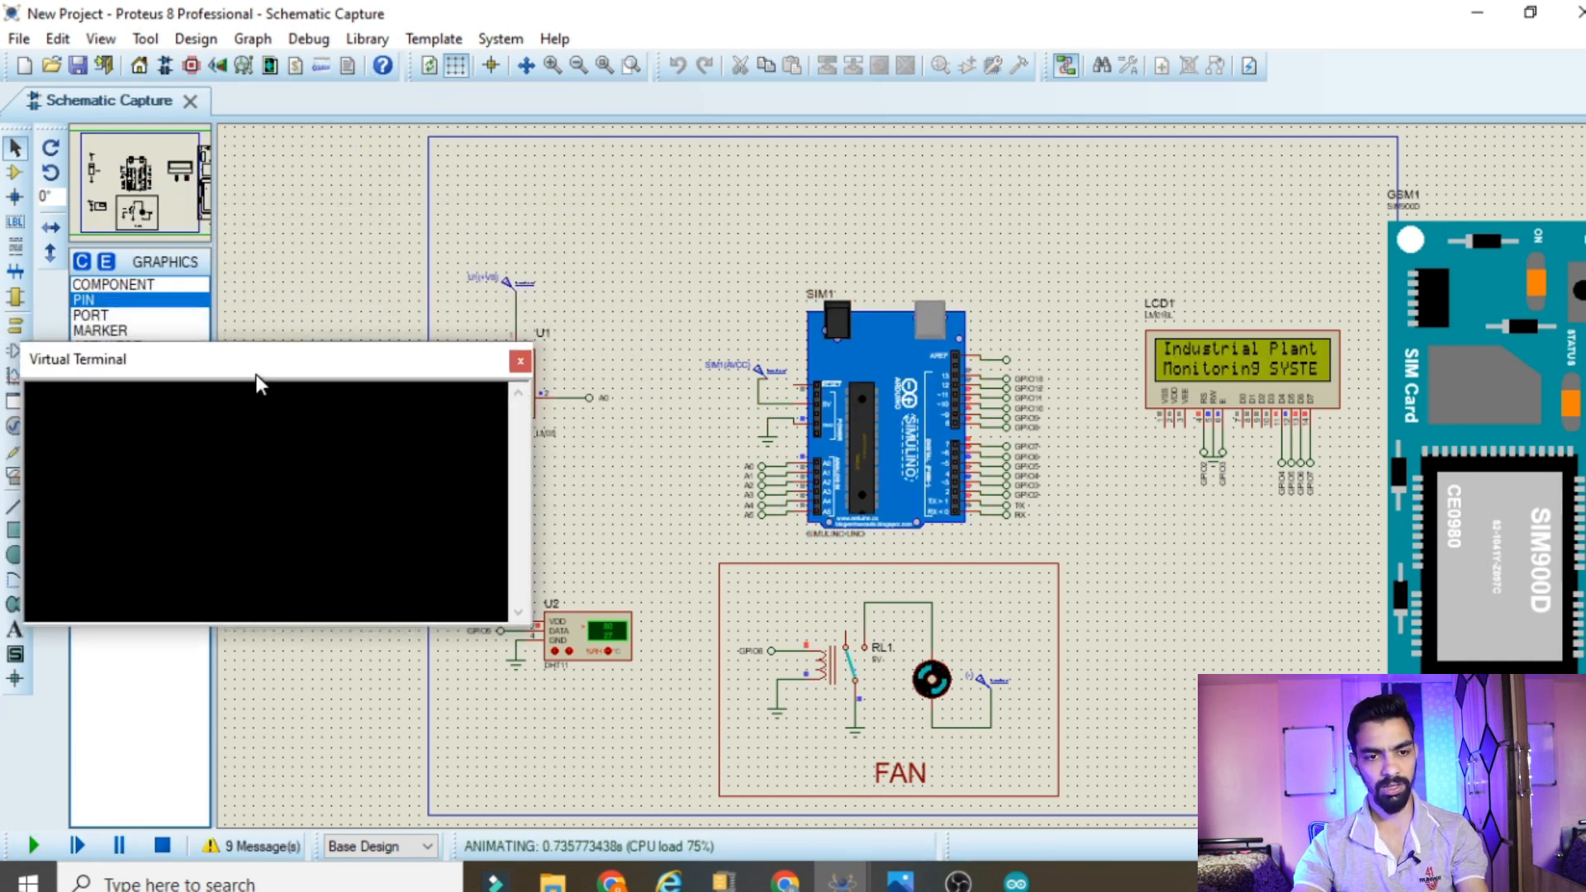
left_click_drag(532, 489, 477, 469)
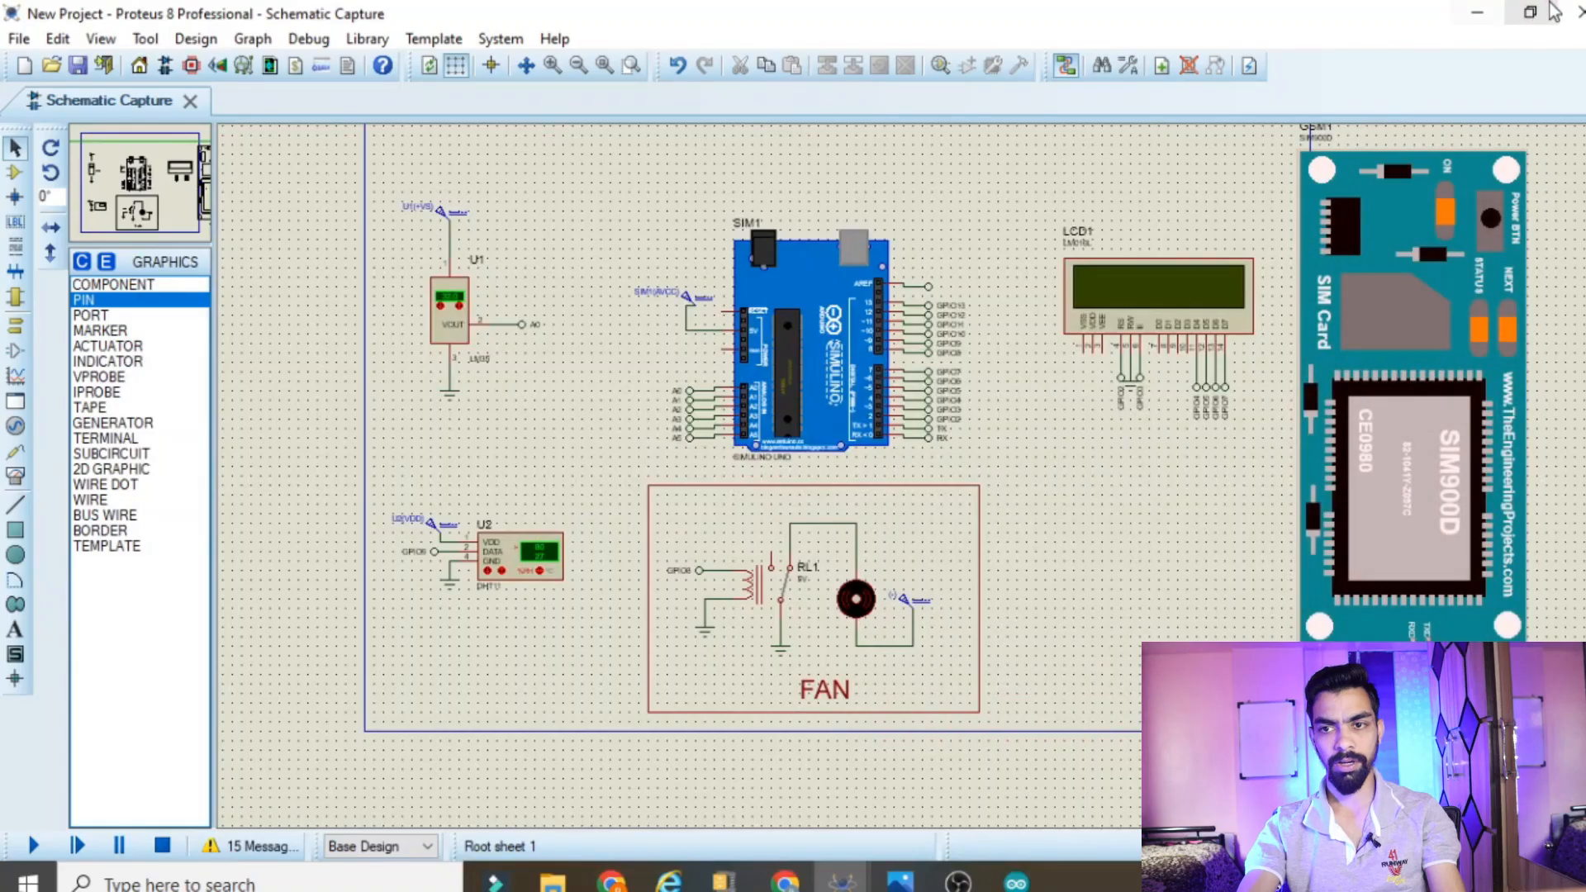
Close New Project without saving its changes, and close industrial_plant_monitoring with its changes saved
left_click(1574, 12)
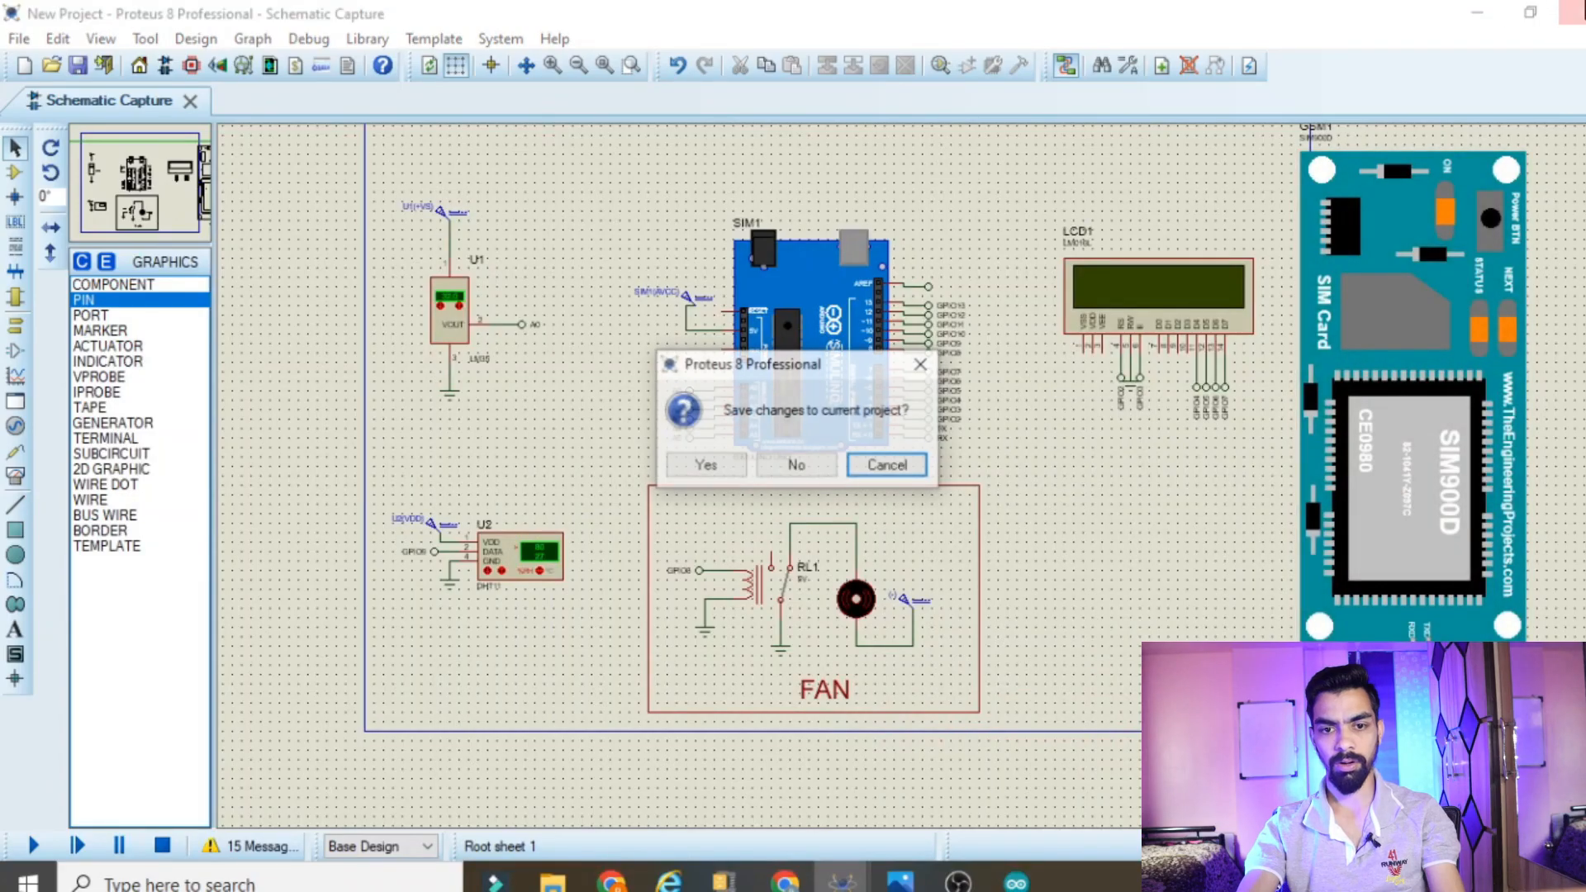
left_click(922, 364)
left_click(1573, 12)
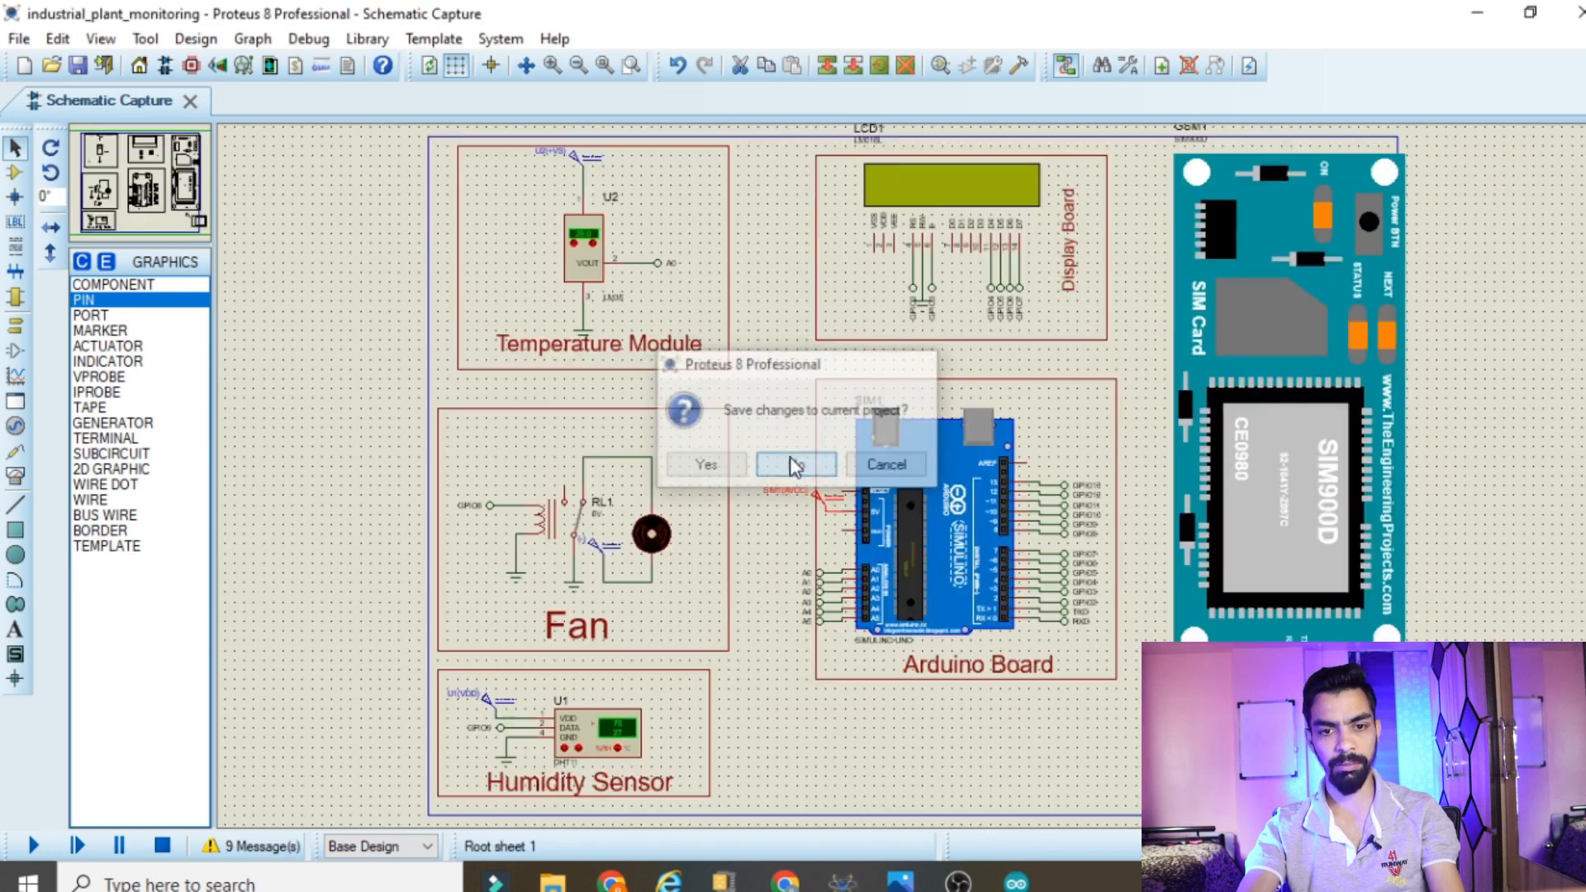
left_click(792, 463)
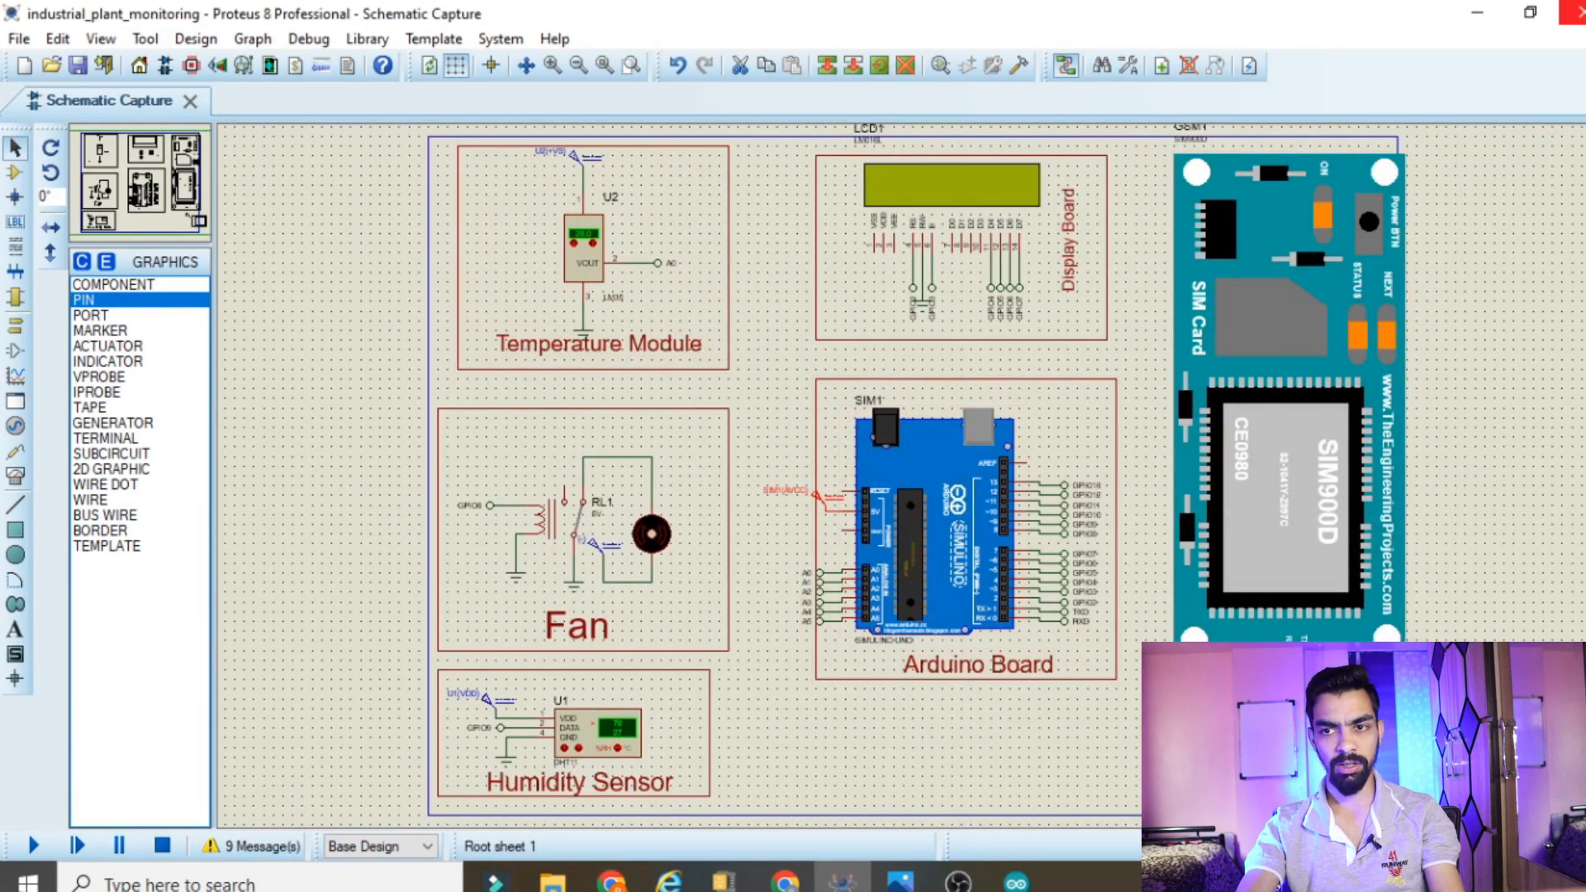
left_click(1573, 12)
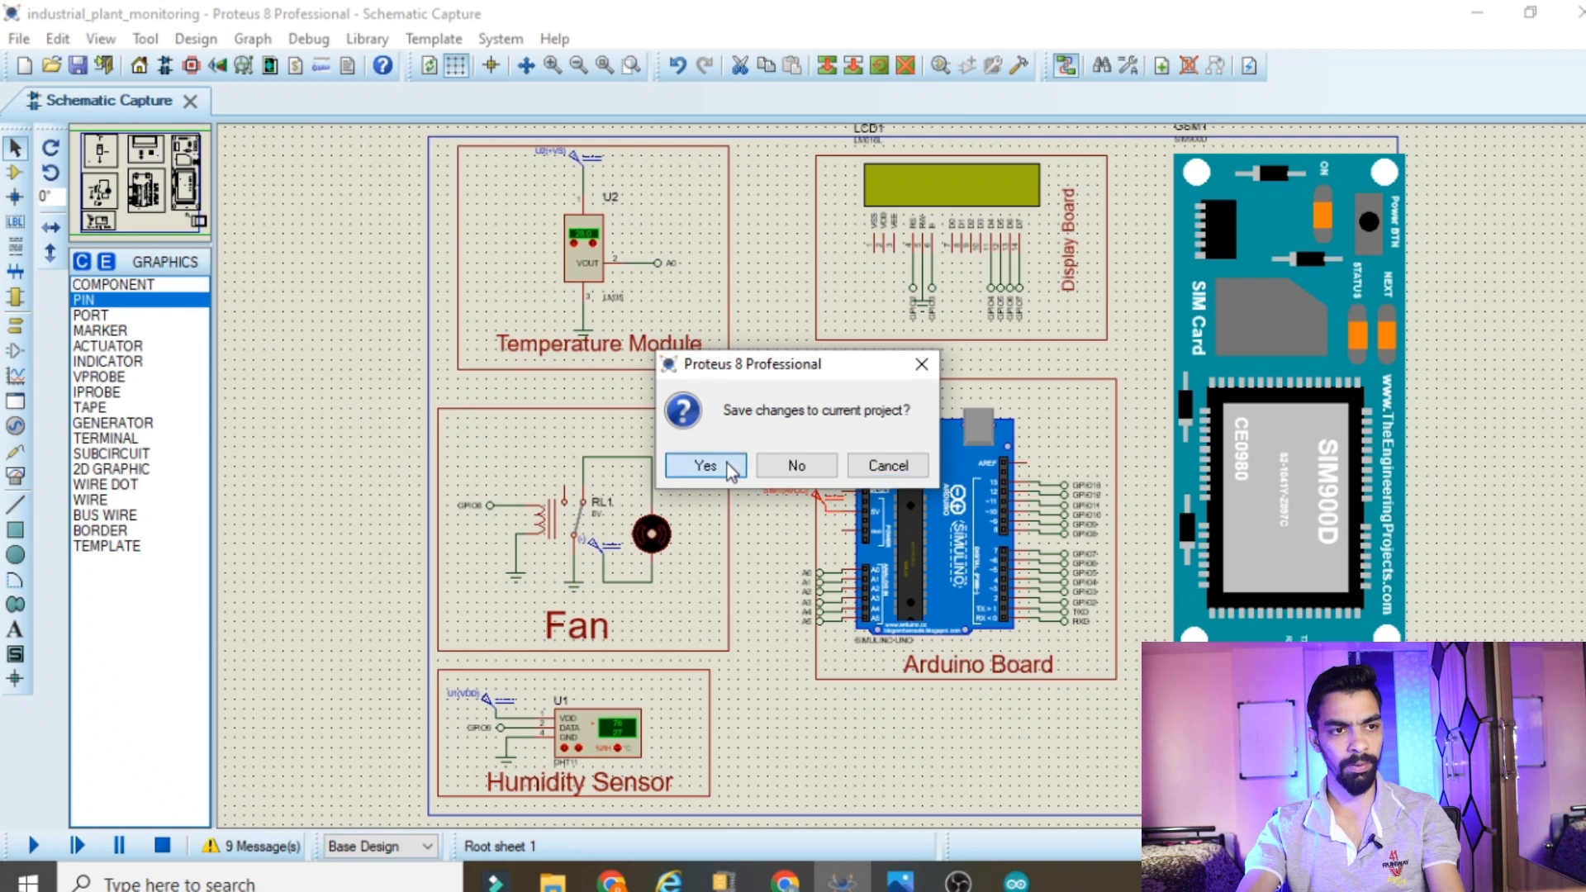
left_click(704, 465)
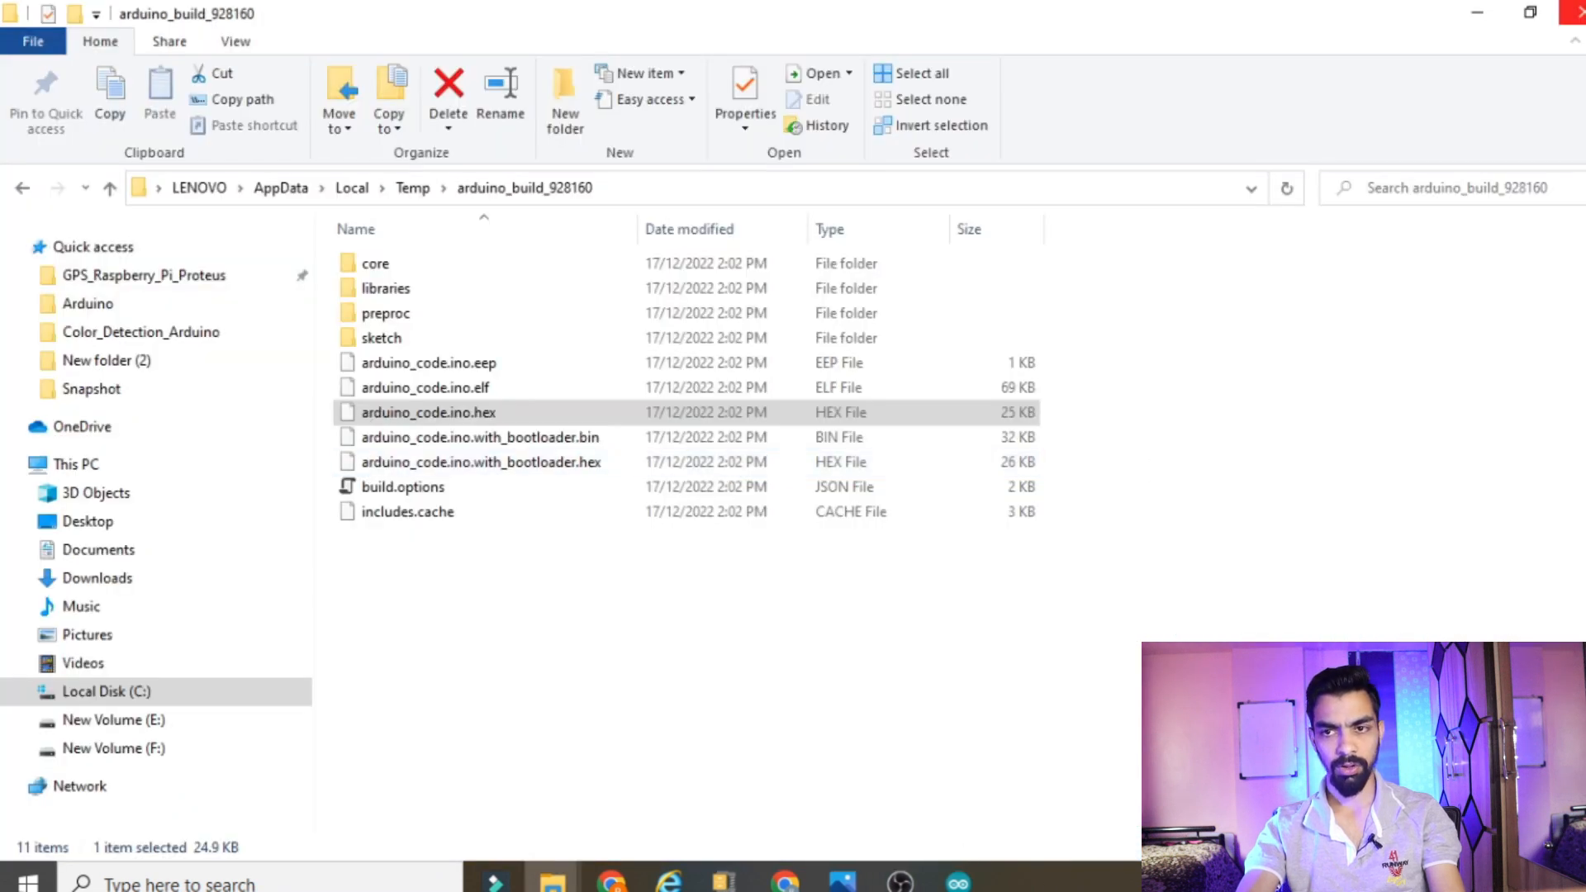
Minimize the remaining windows to reach the desktop and start Proteus 8 Professional as administrator
left_click(1479, 12)
left_click(1484, 12)
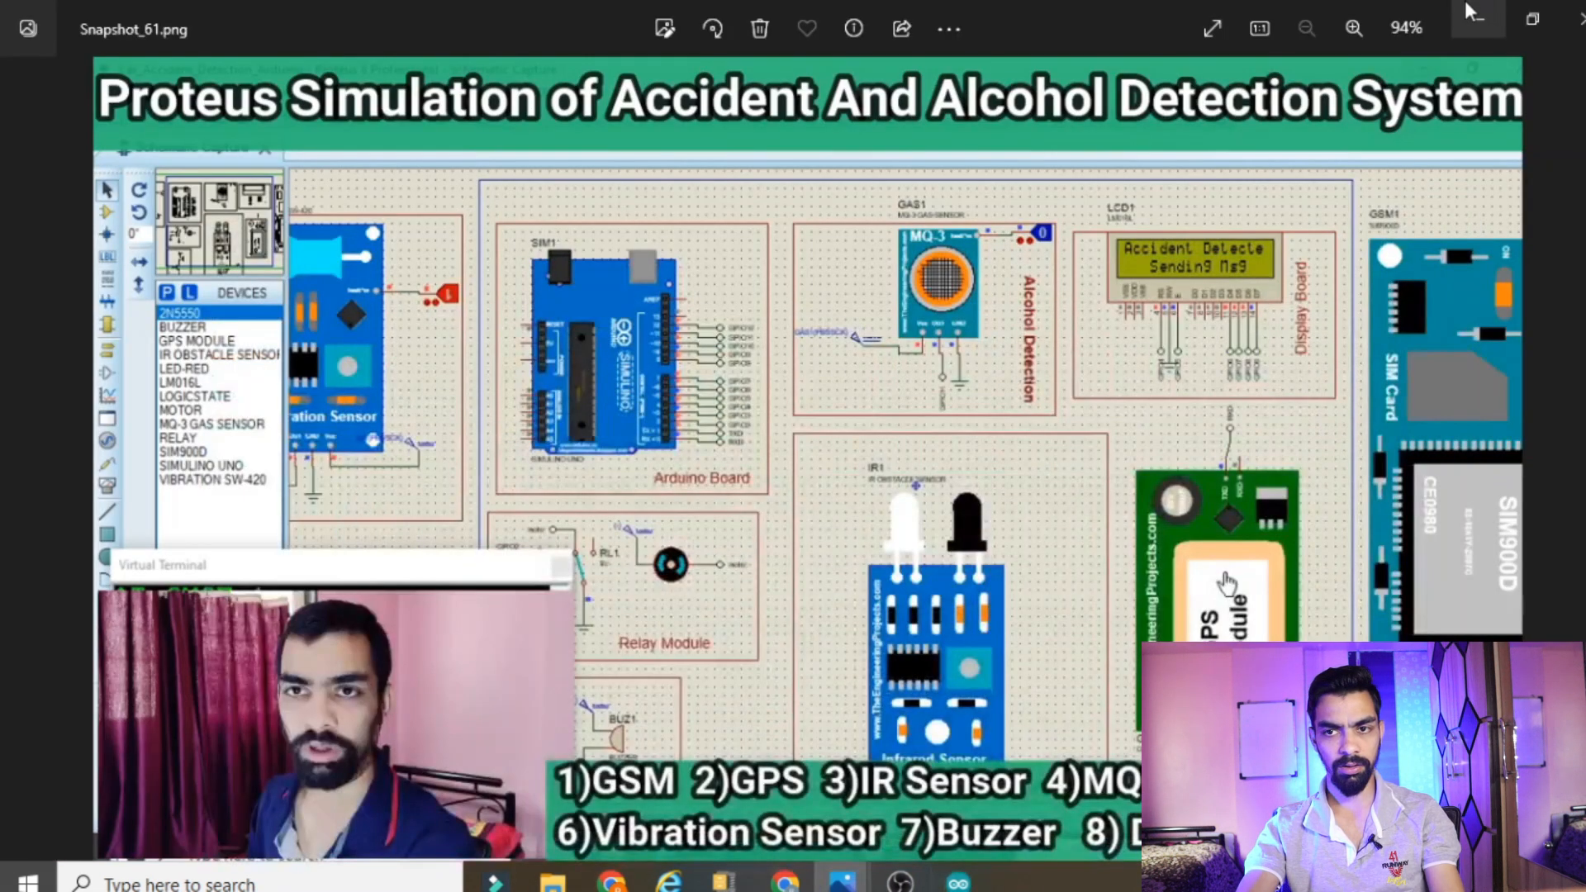
left_click(1491, 10)
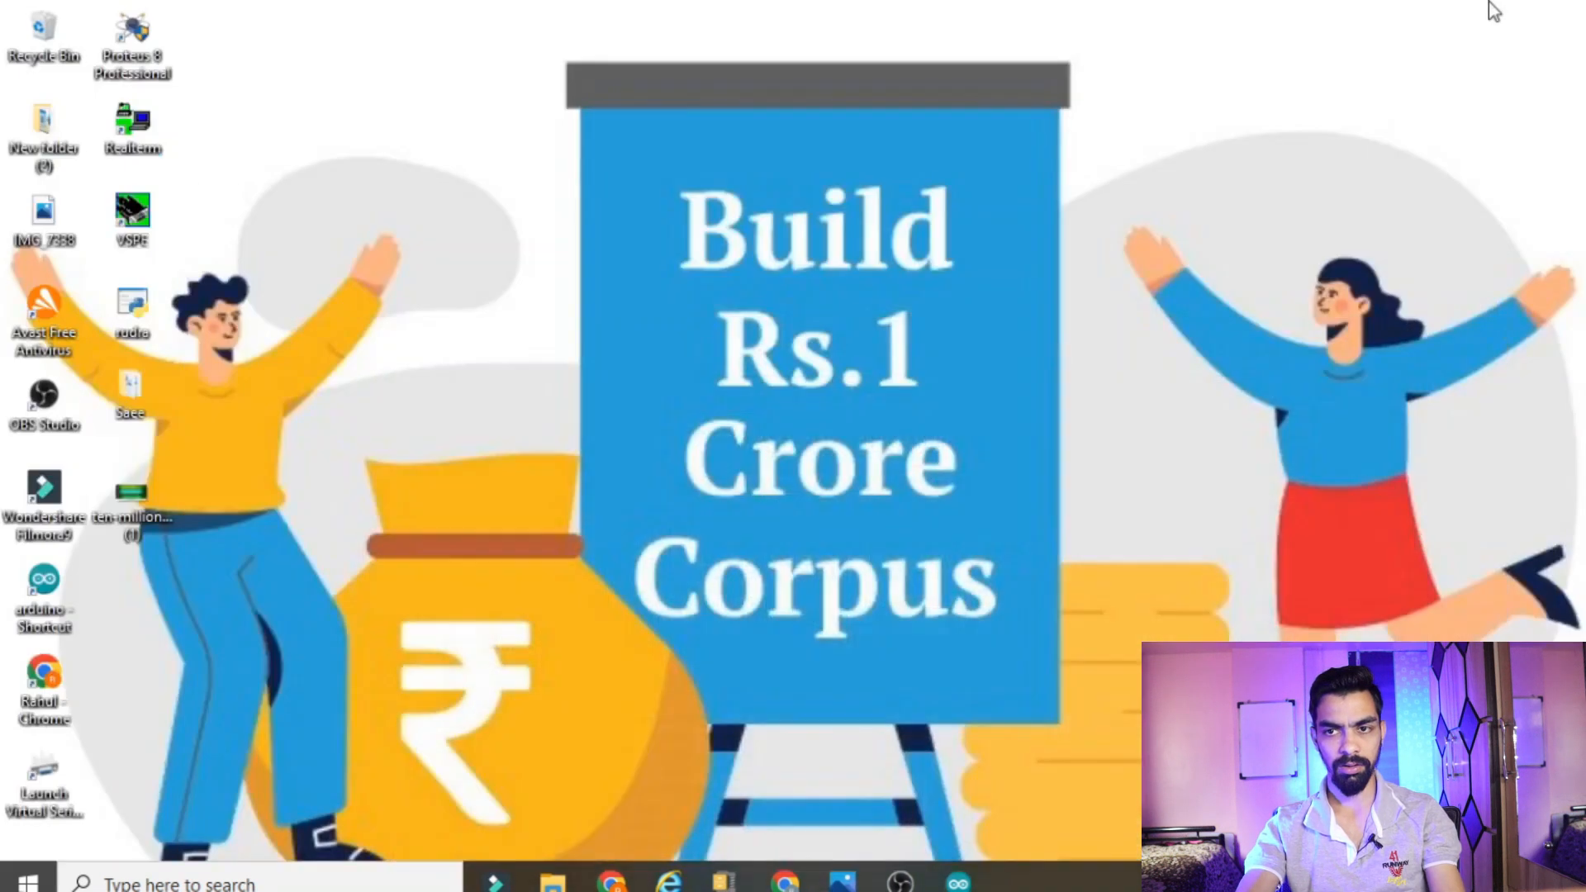
right_click(141, 15)
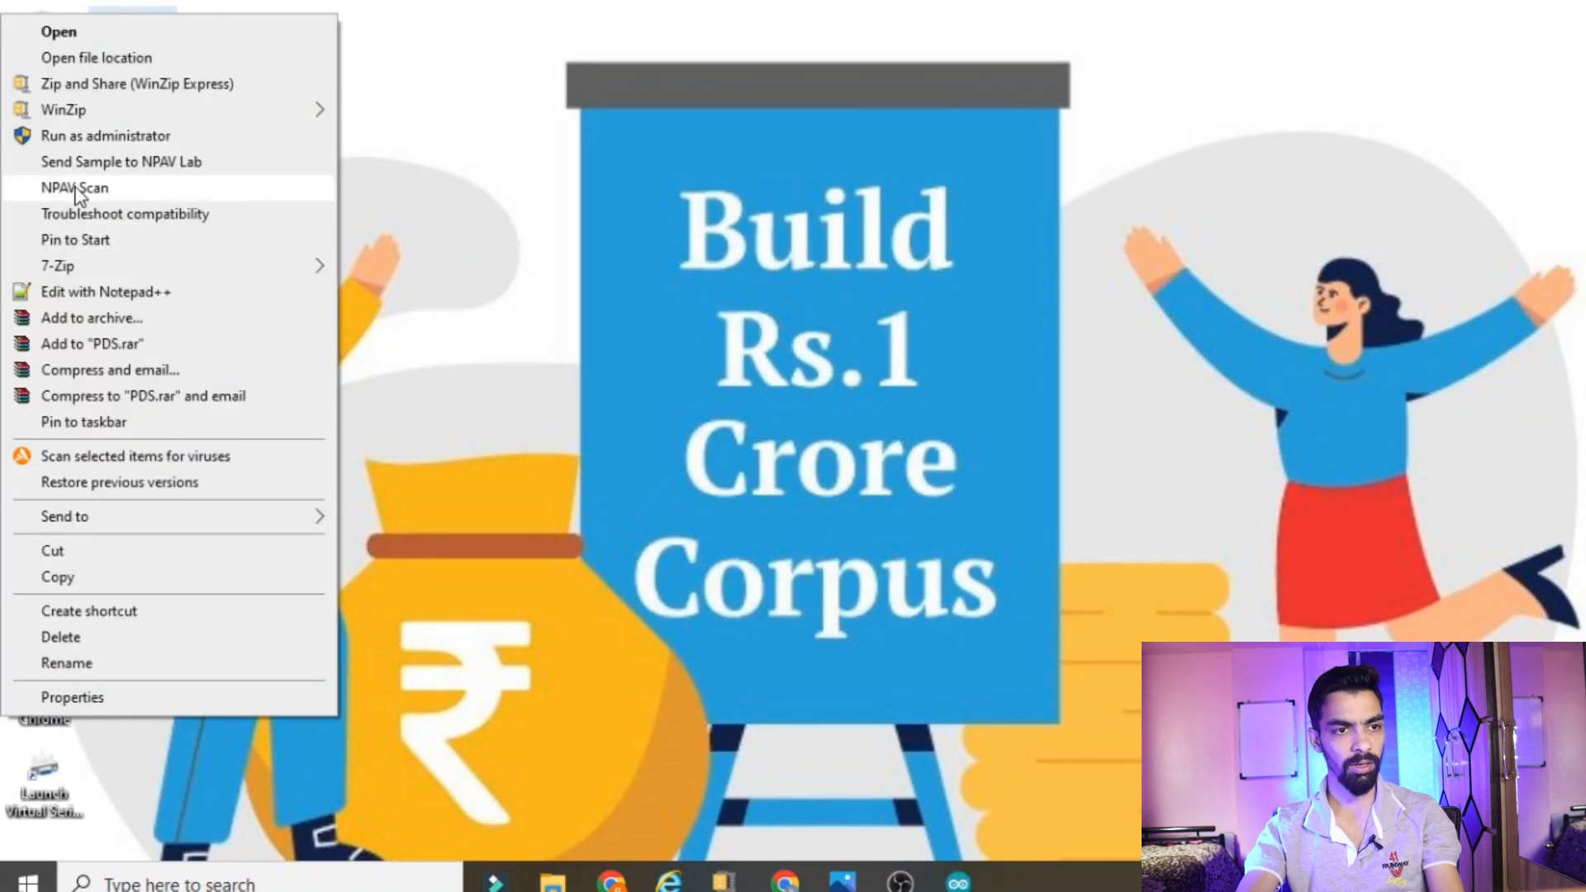
left_click(116, 135)
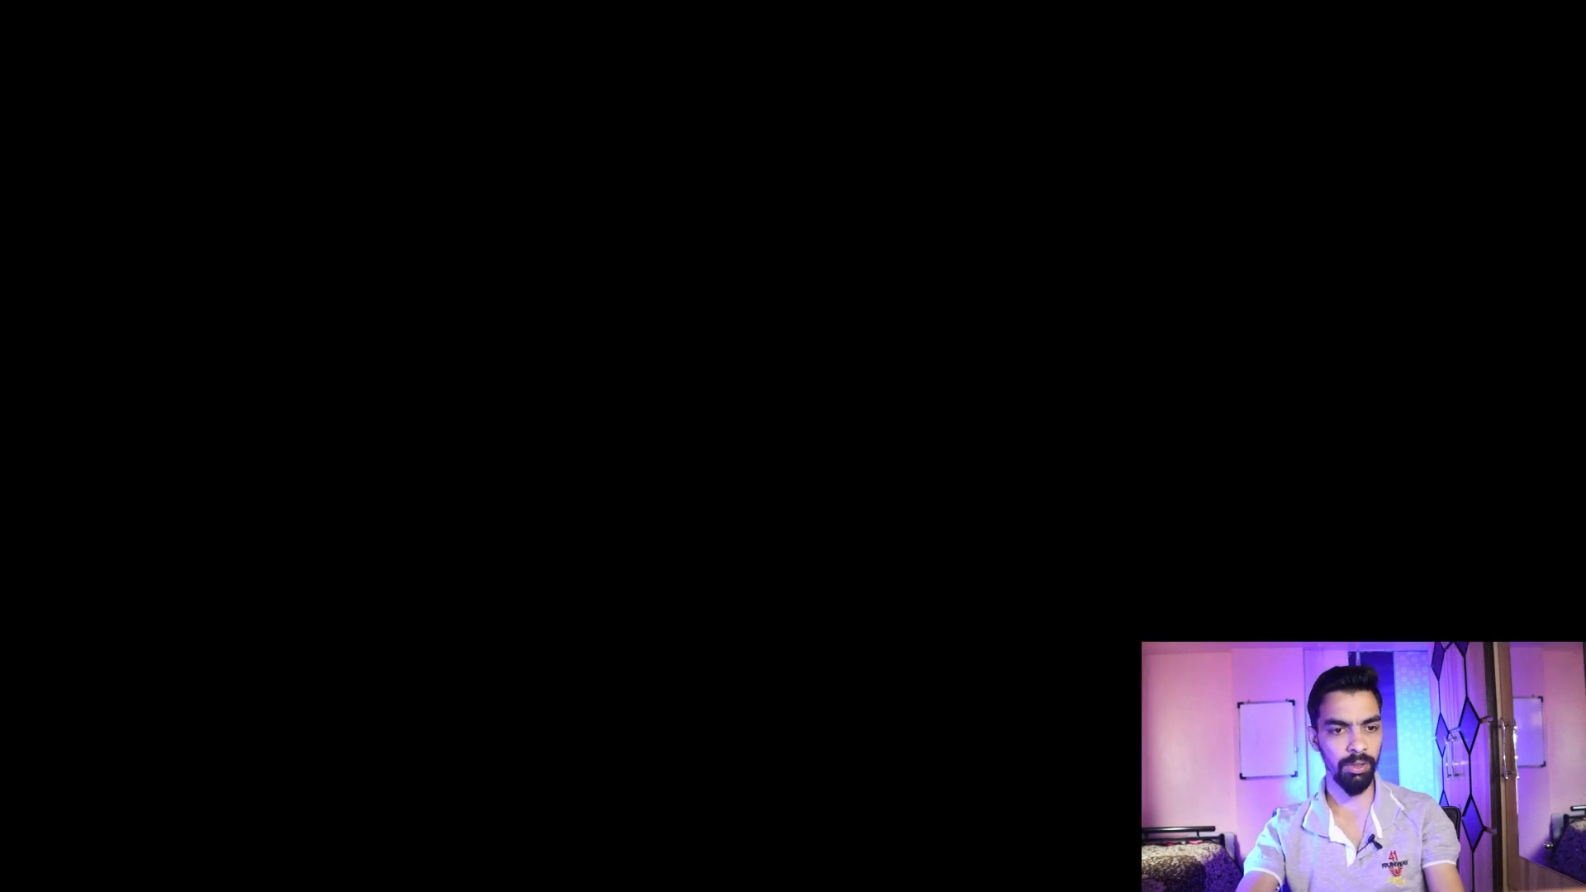
left_click(654, 607)
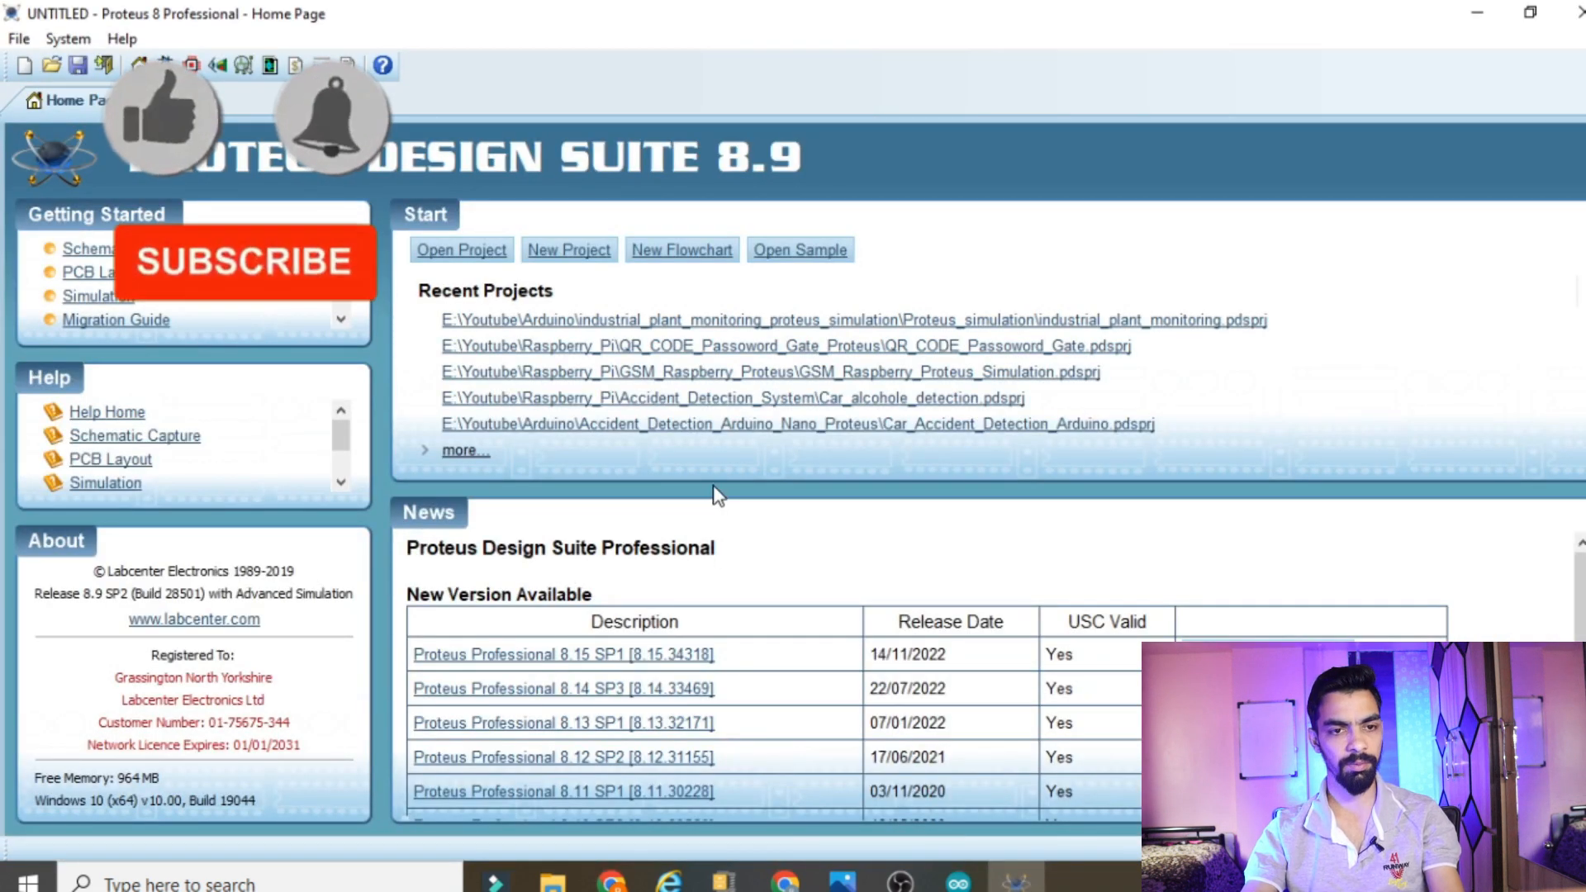
Open the industrial_plant_monitoring project from E:\Youtube\Arduino\industrial_plant_monitoring_proteus_simulation\Proteus_simulation
left_click(460, 263)
left_click(111, 336)
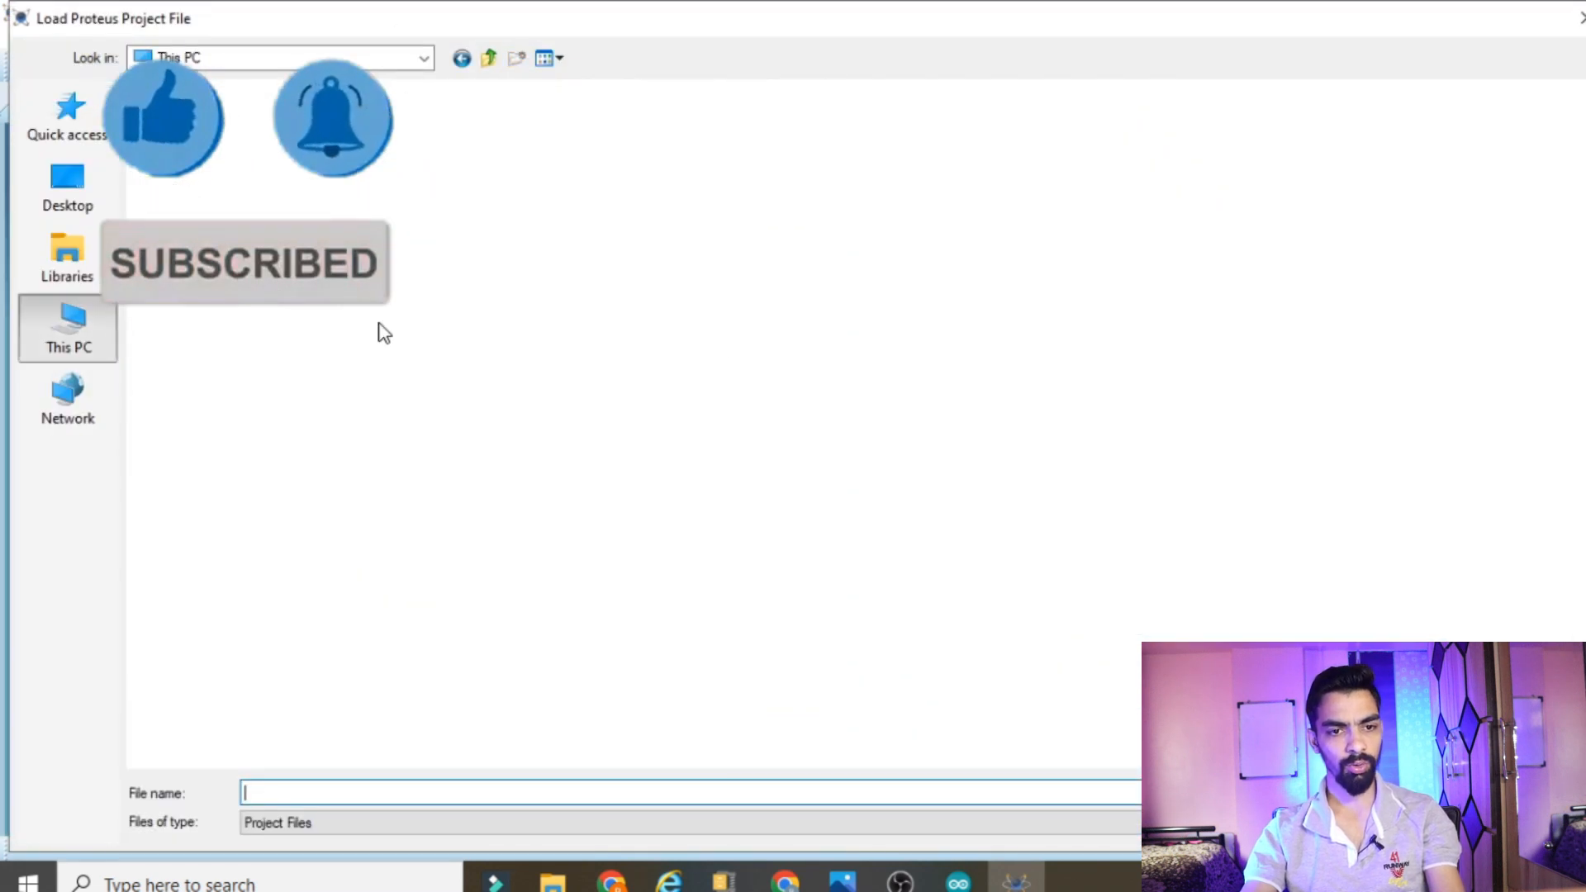
double_click(826, 310)
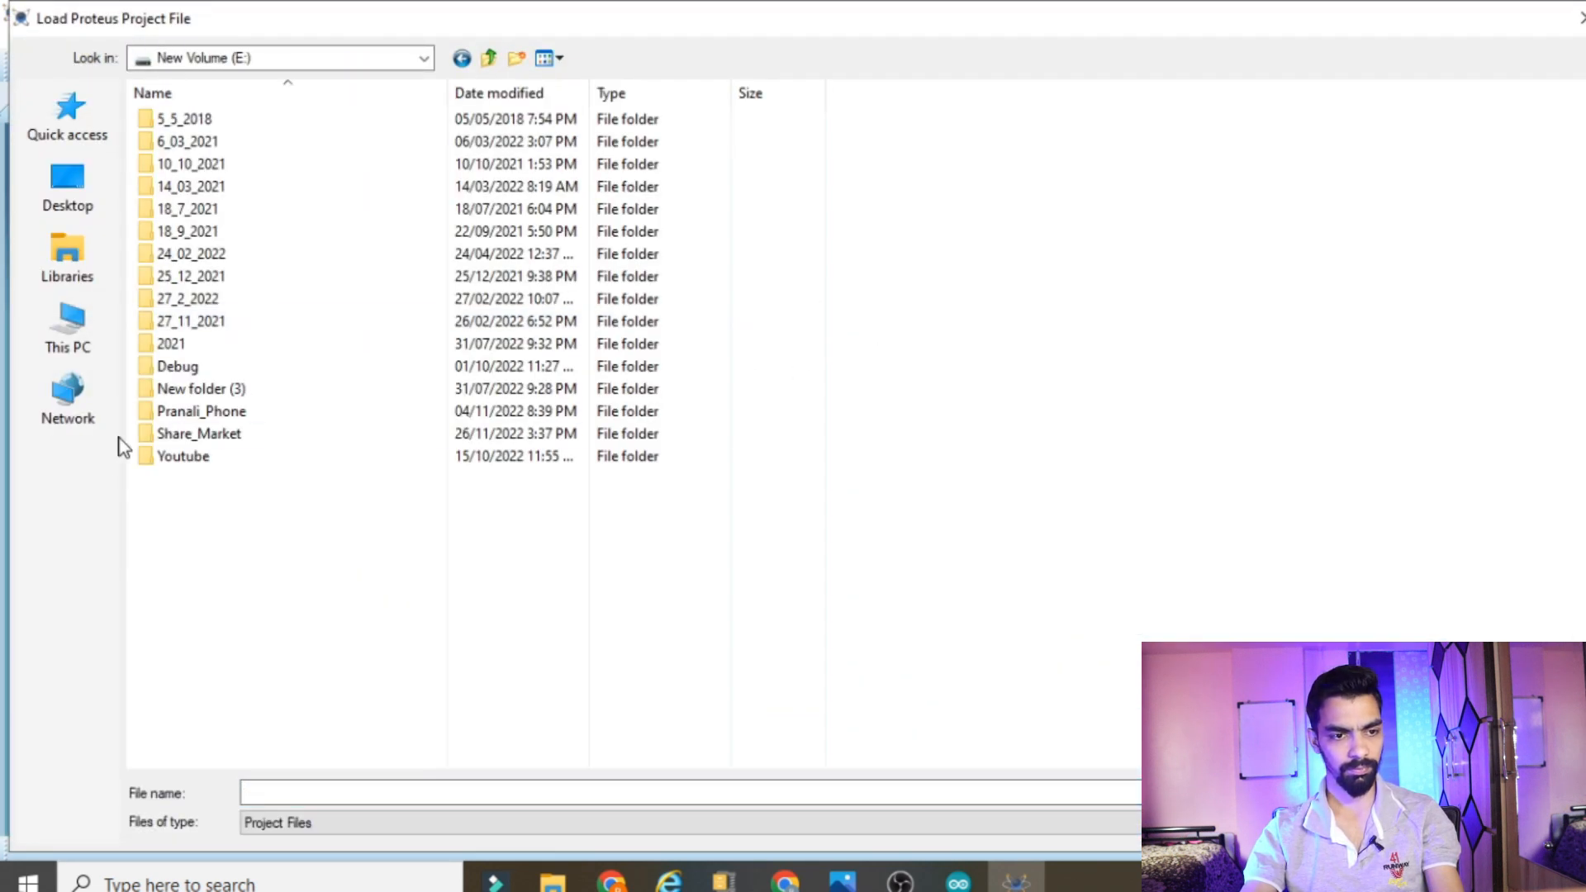
double_click(198, 459)
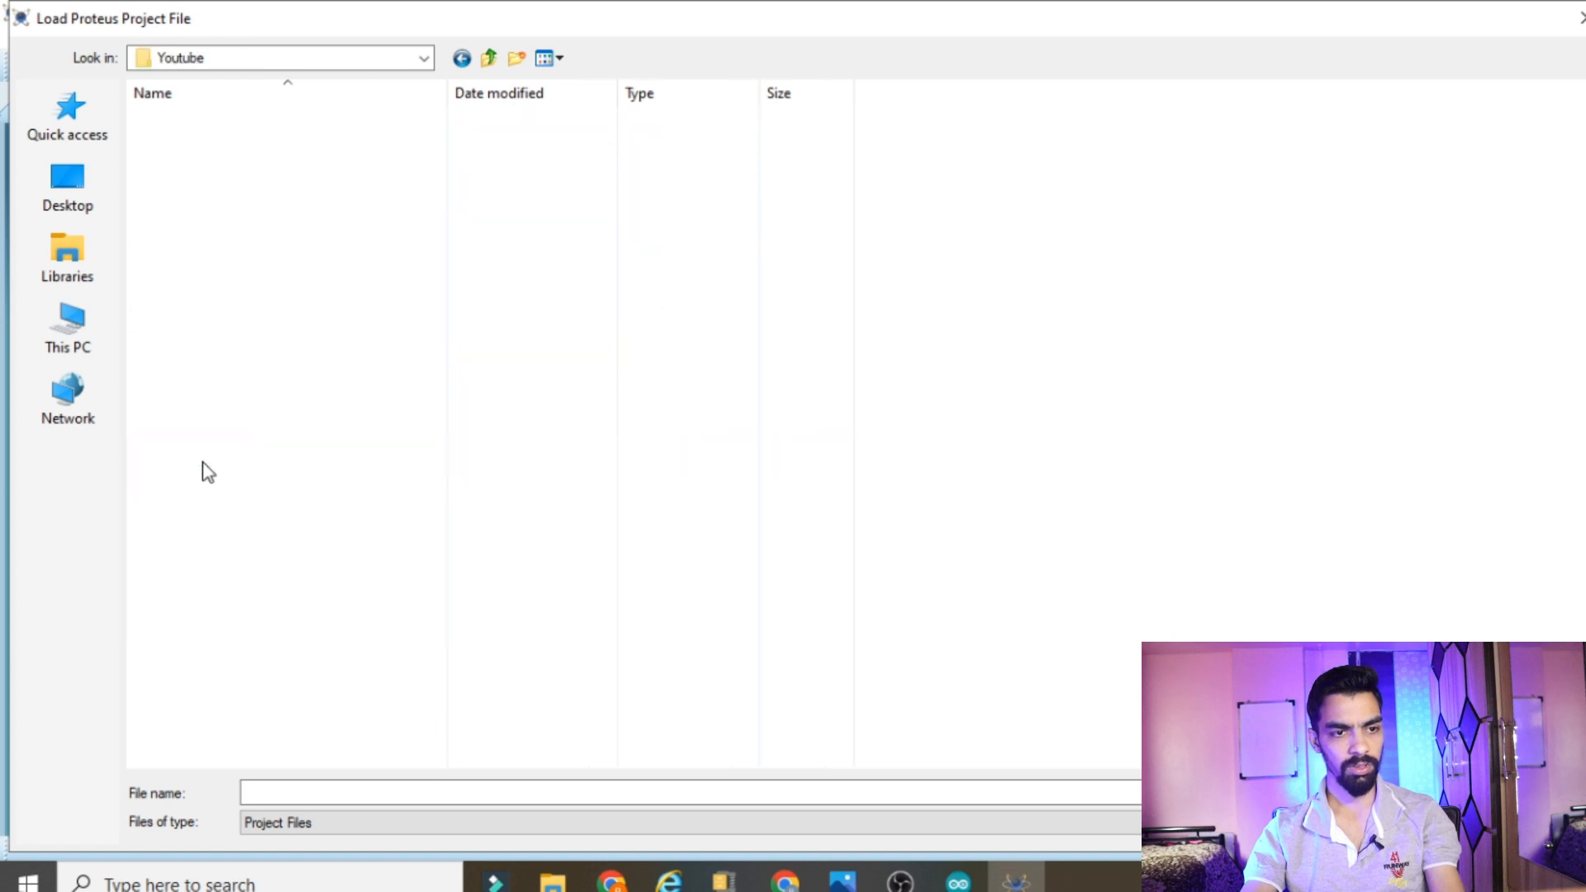
double_click(244, 125)
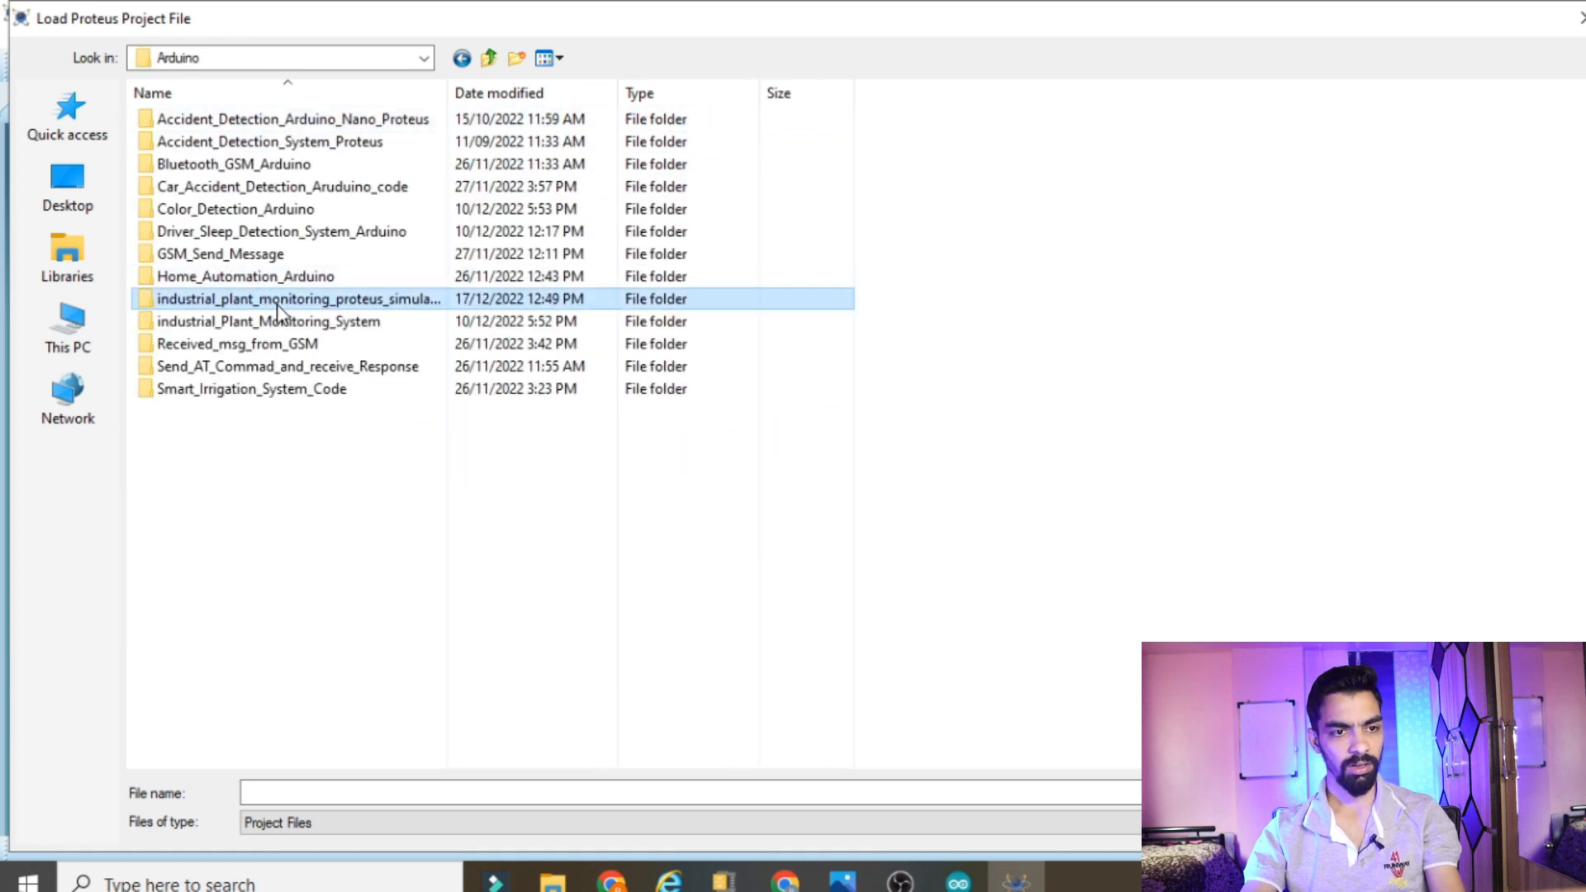
double_click(276, 303)
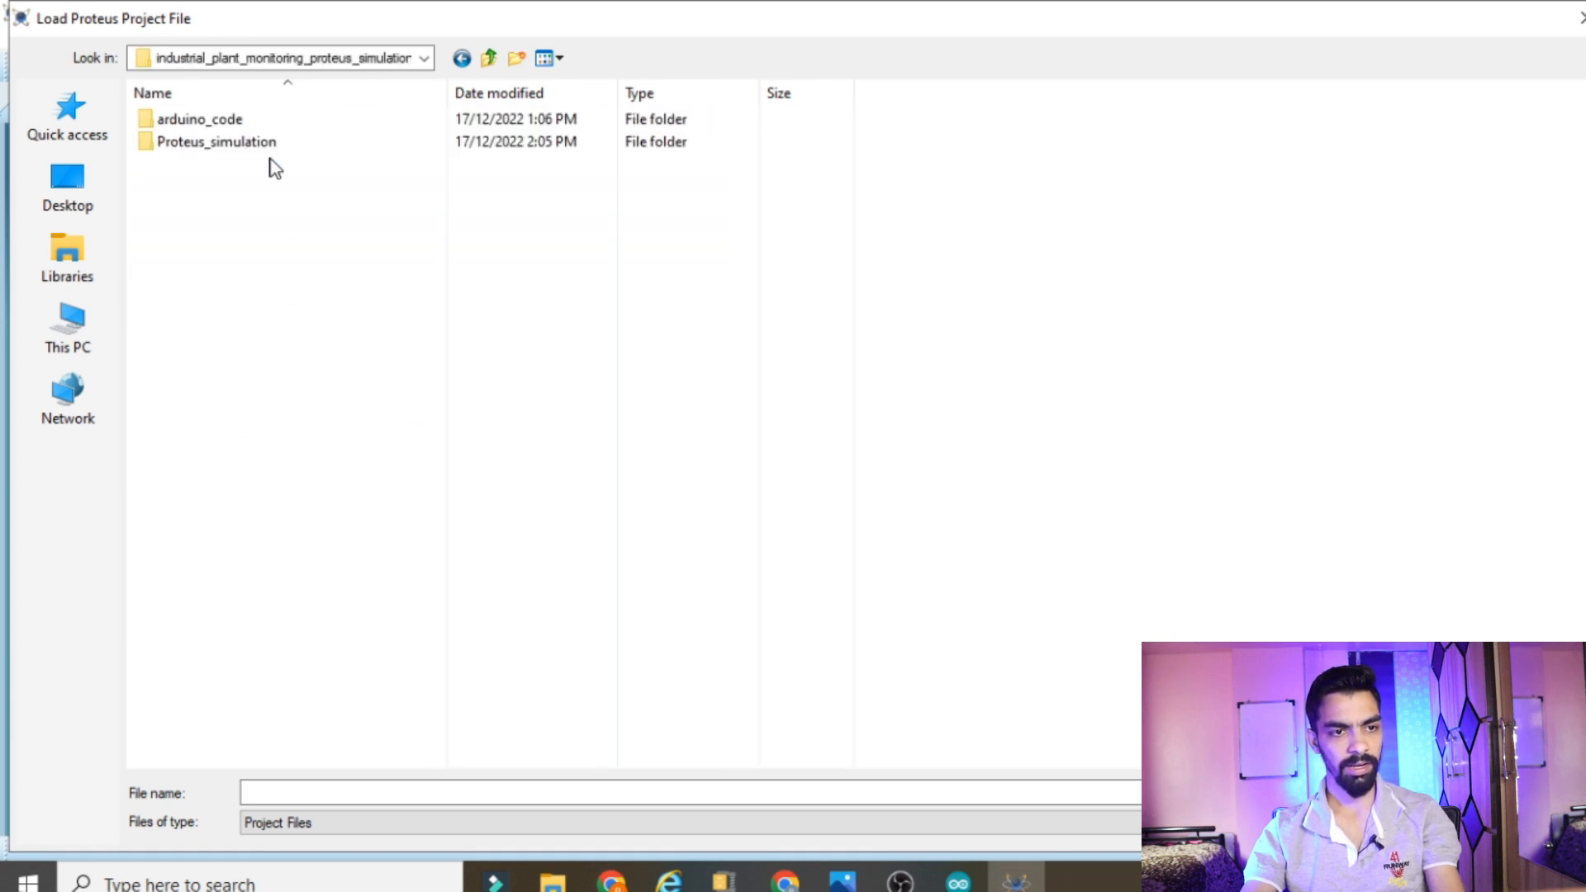
double_click(175, 142)
left_click(187, 164)
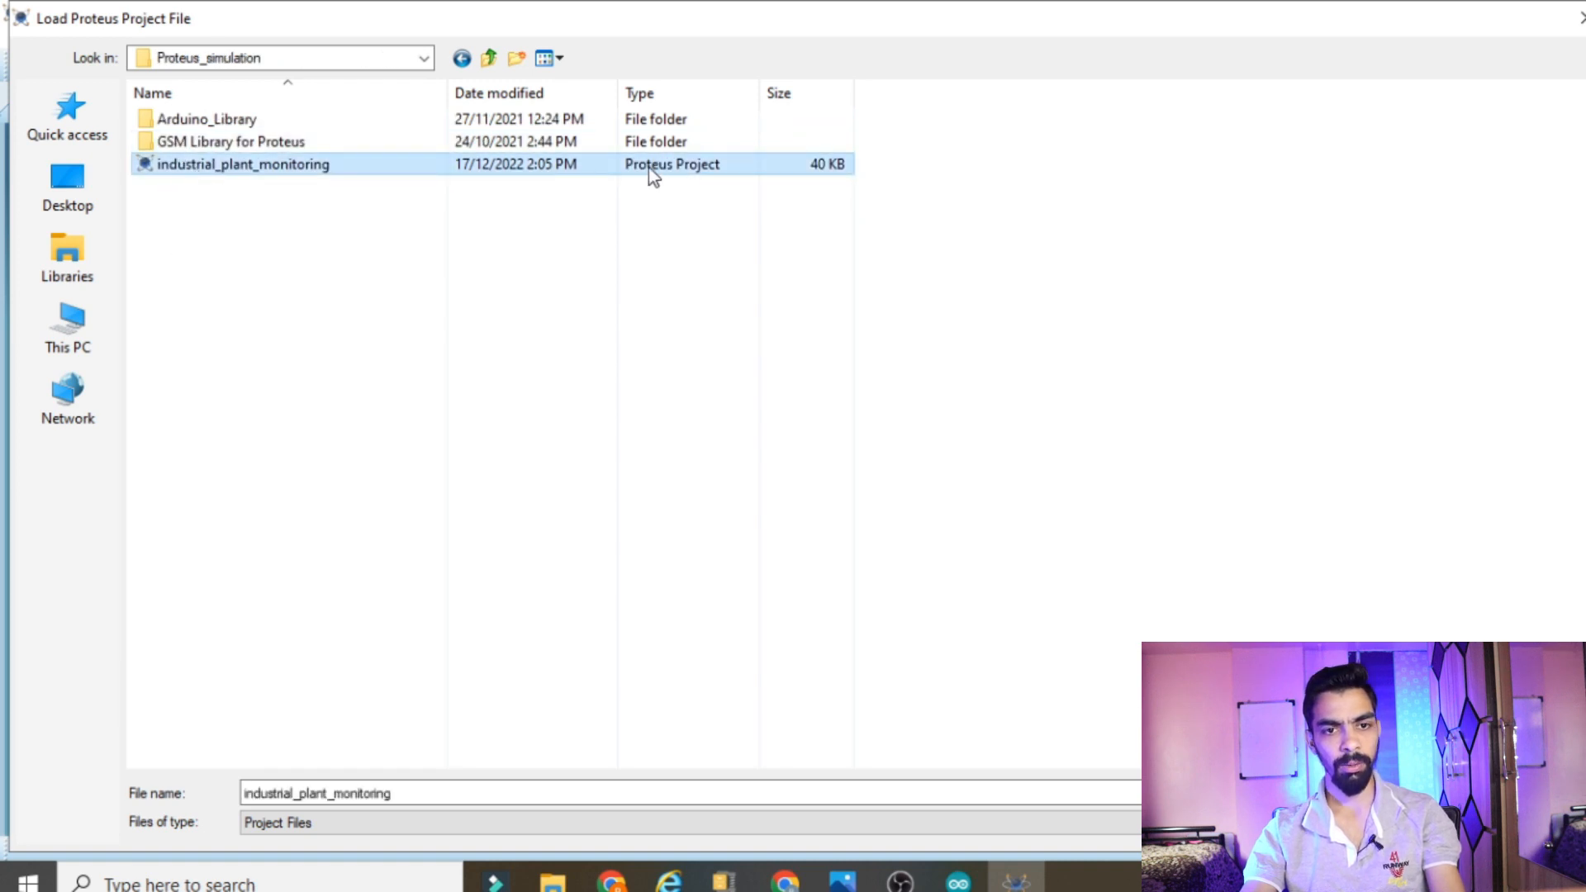
left_click(1536, 793)
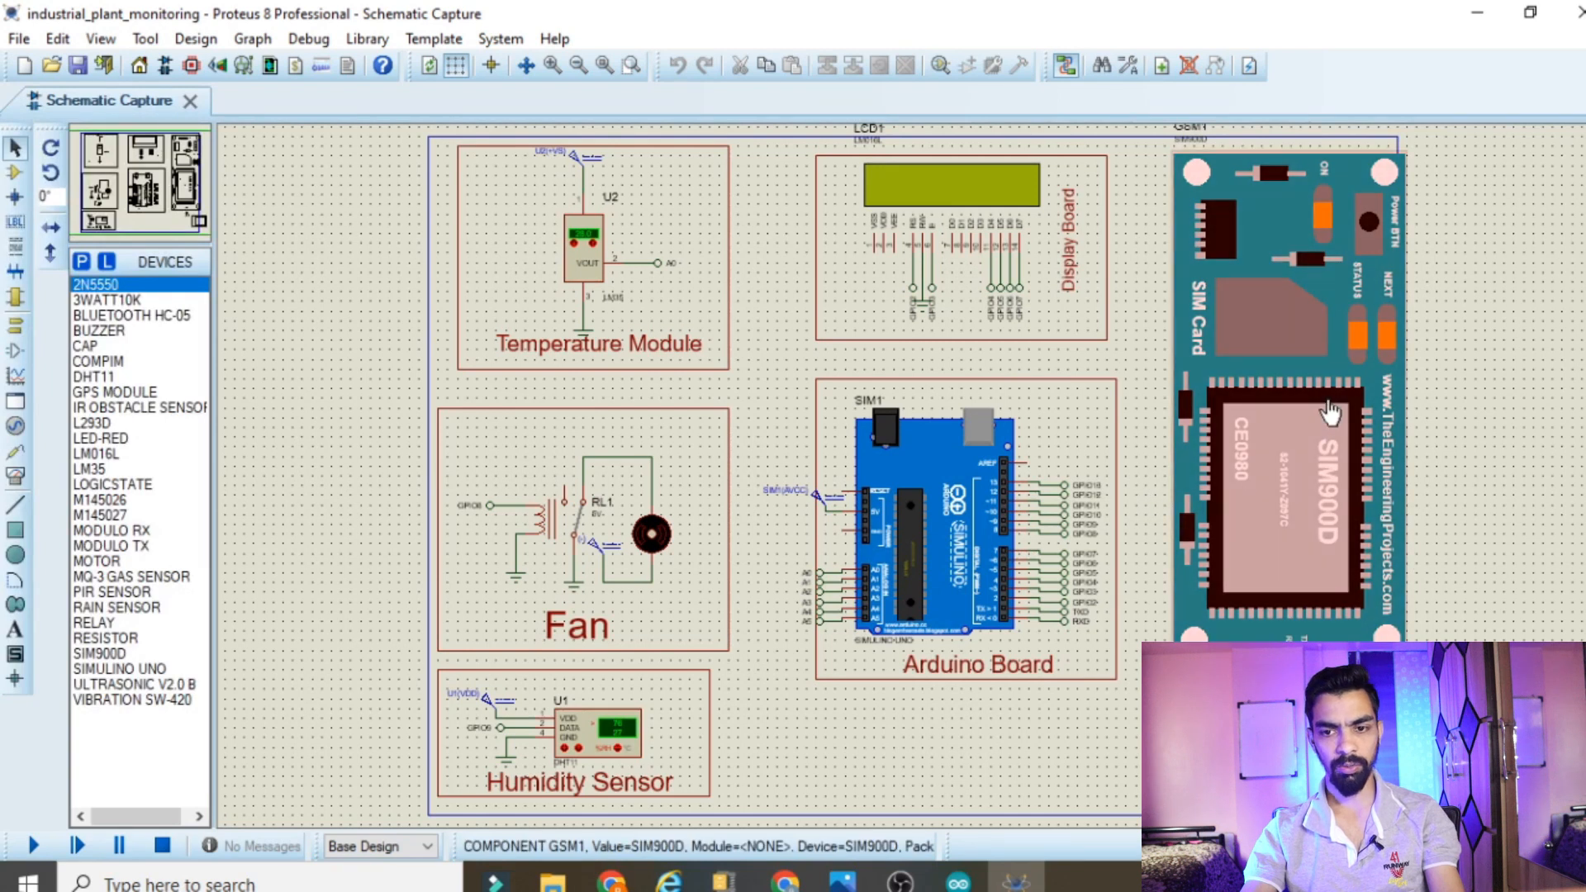
Set the SIM900D GSM module's program file to GSMLibraryTEP.hex from the GSM Library for Proteus folder
double_click(1328, 410)
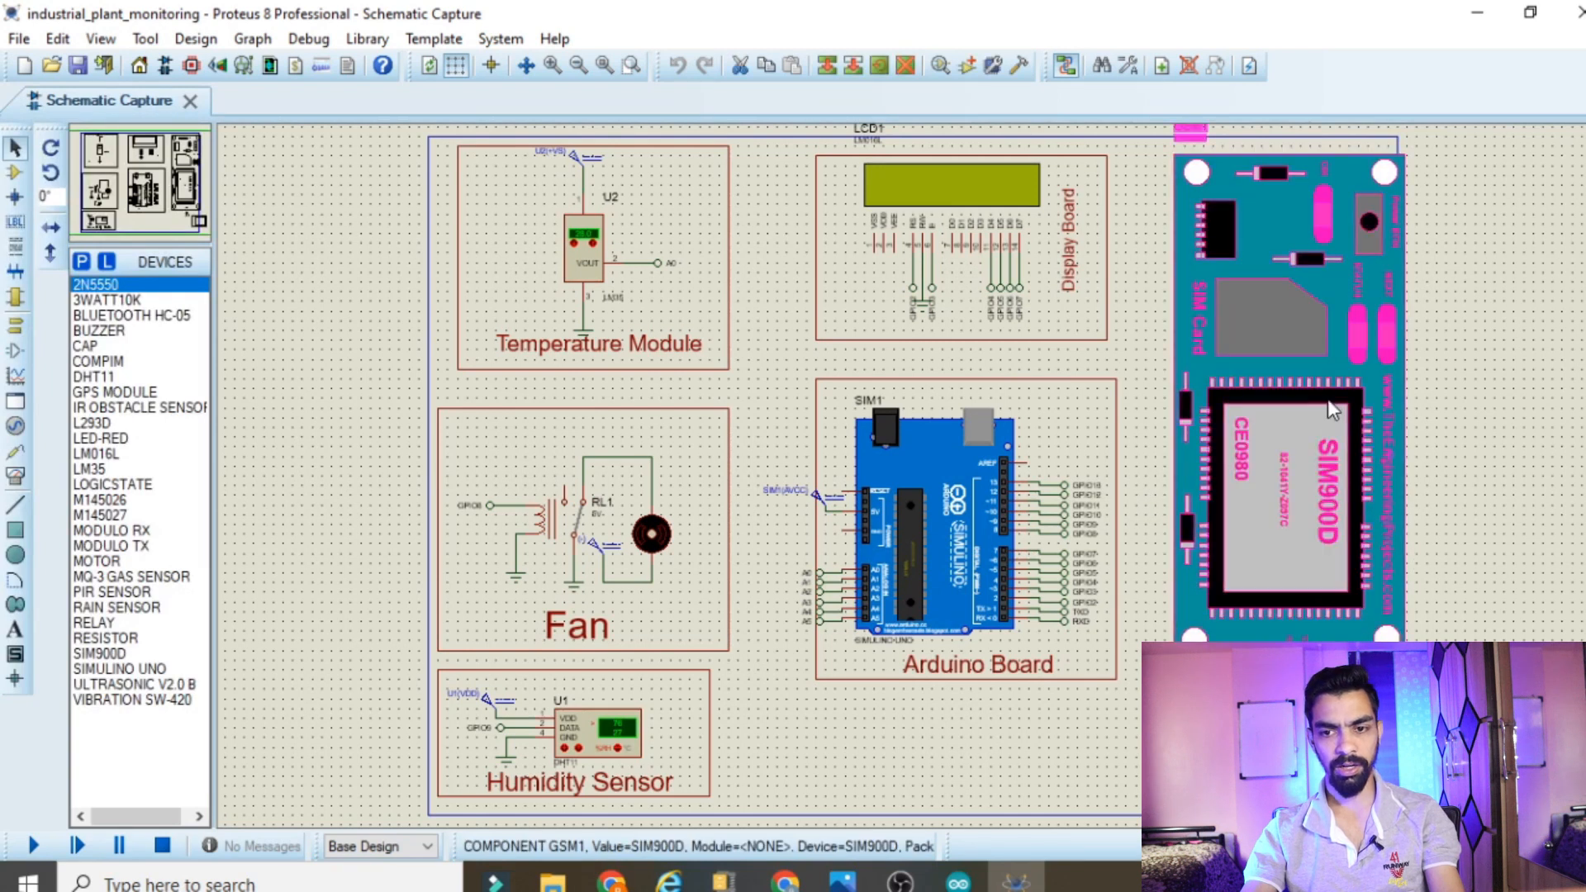
left_click(896, 373)
left_click(224, 121)
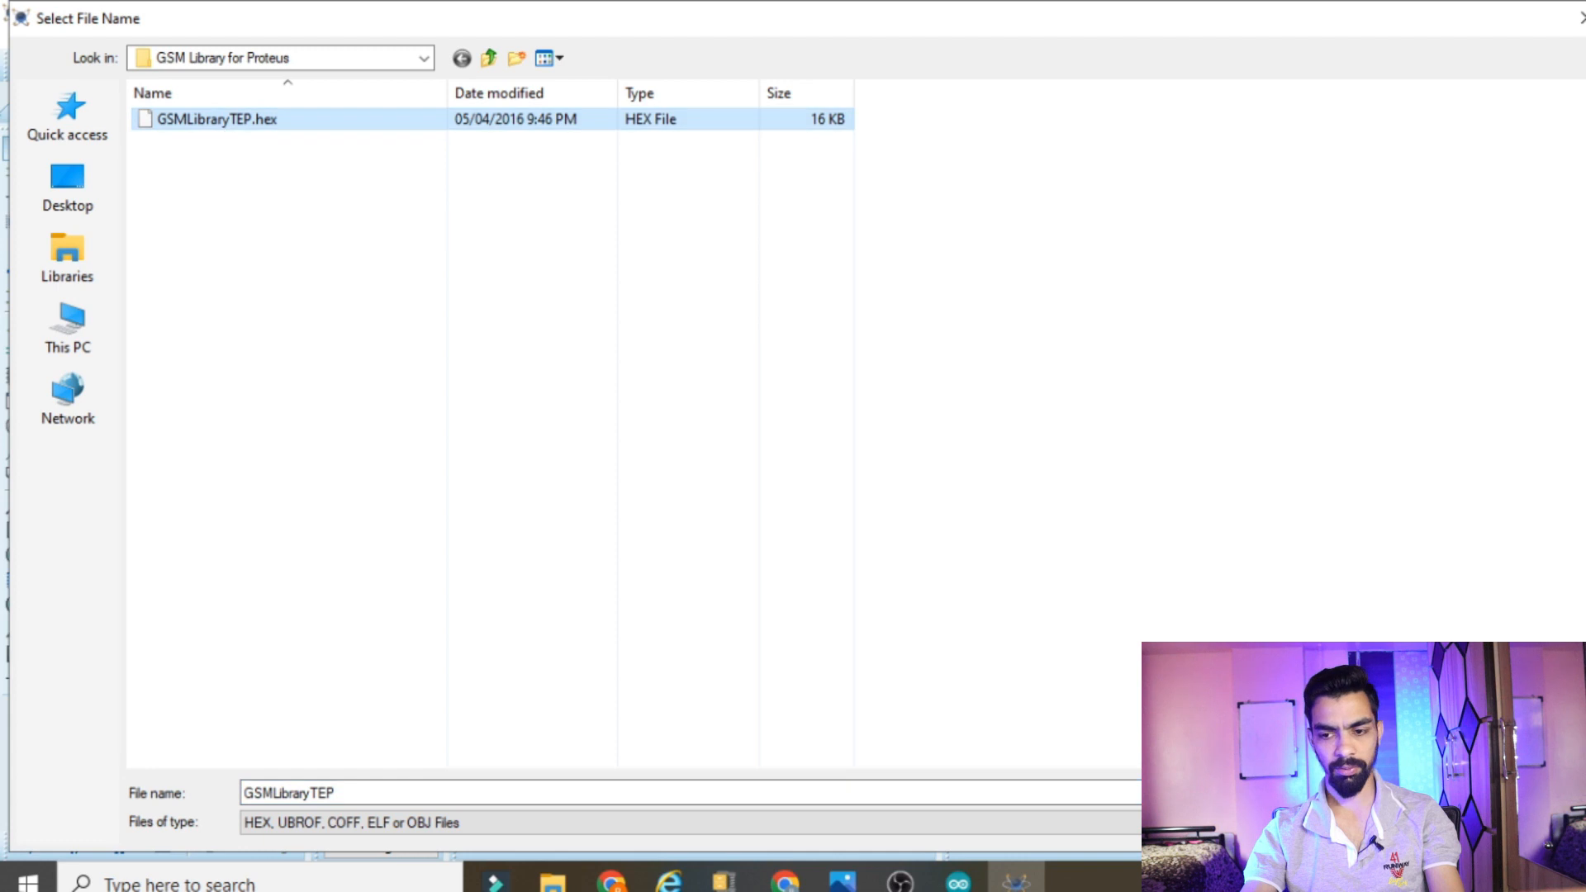
key("Return")
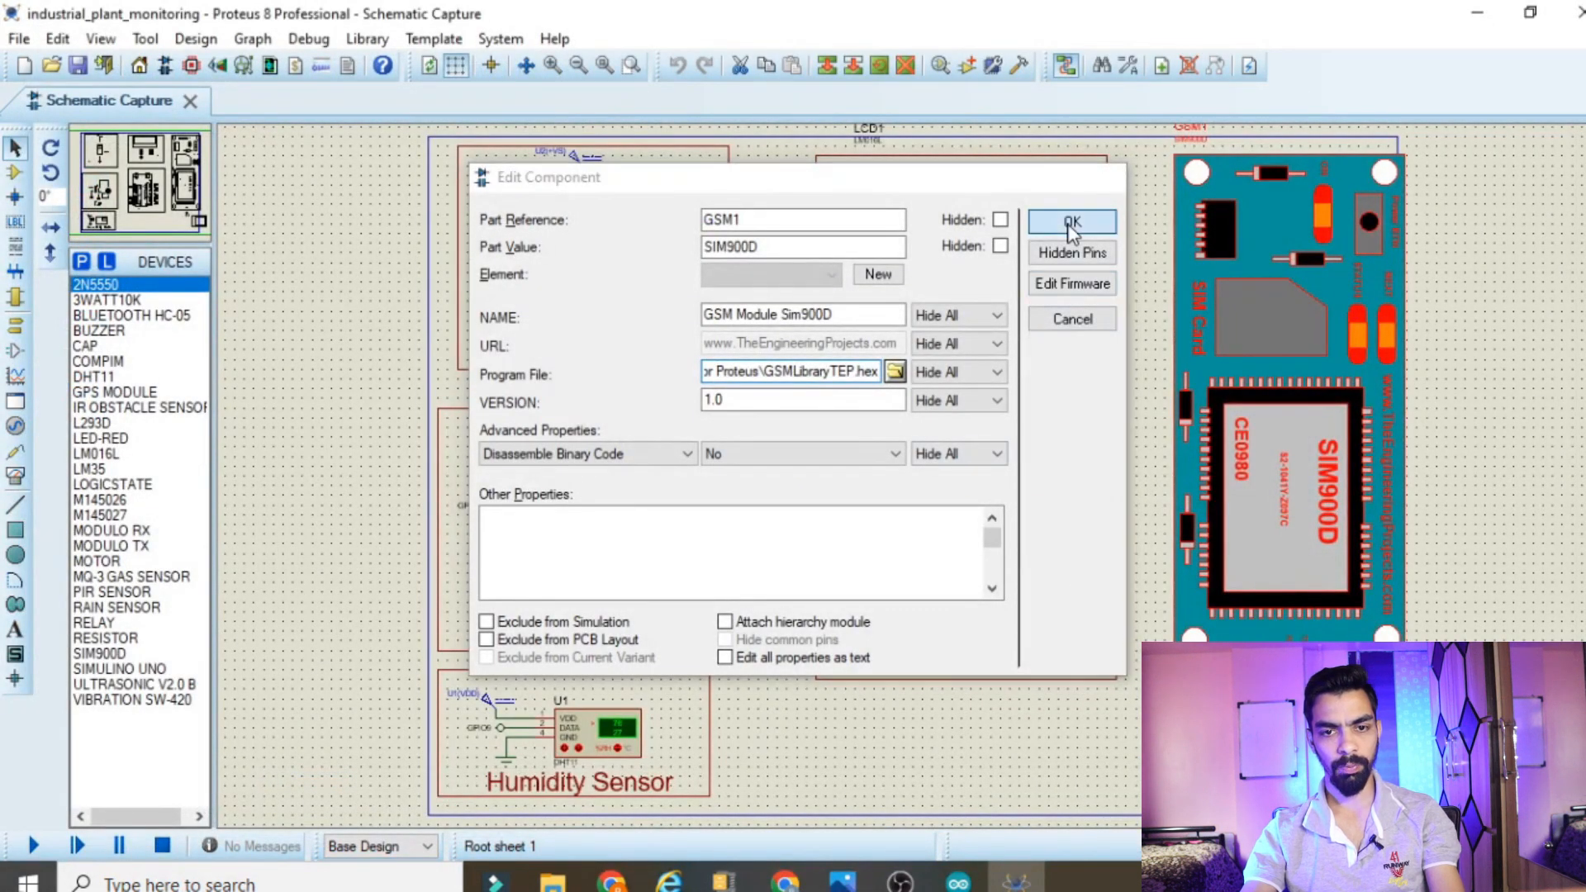
left_click(1071, 223)
Set the Simulino Uno's program file to arduino_code.ino.hex from C:\Users\LENOVO\AppData\Local\Temp\arduino_build_928160 and start the simulation
double_click(915, 522)
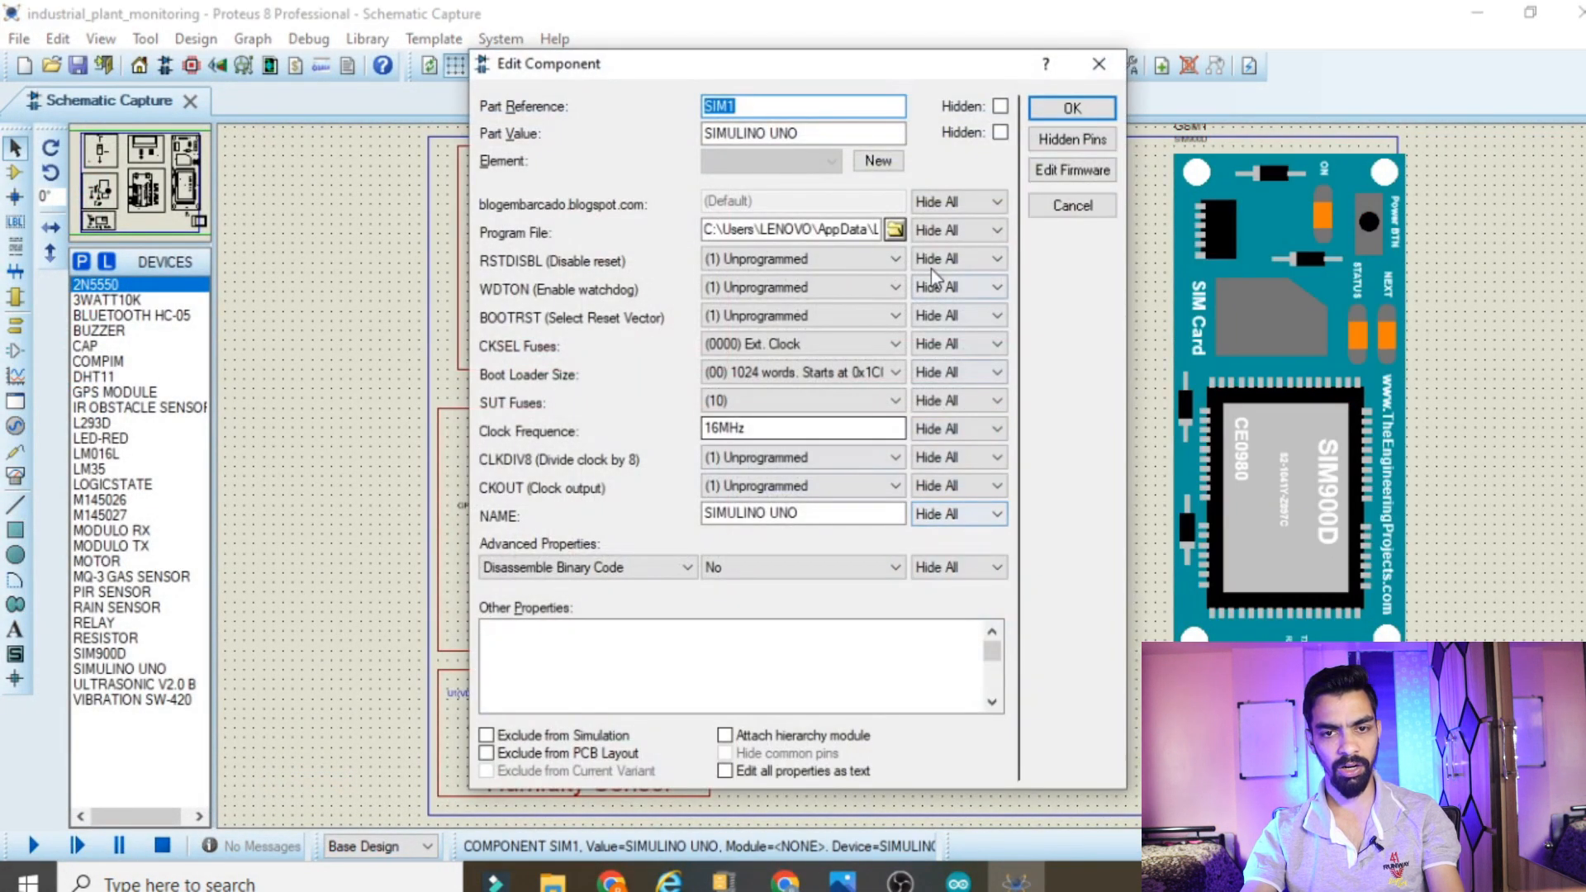
left_click(893, 232)
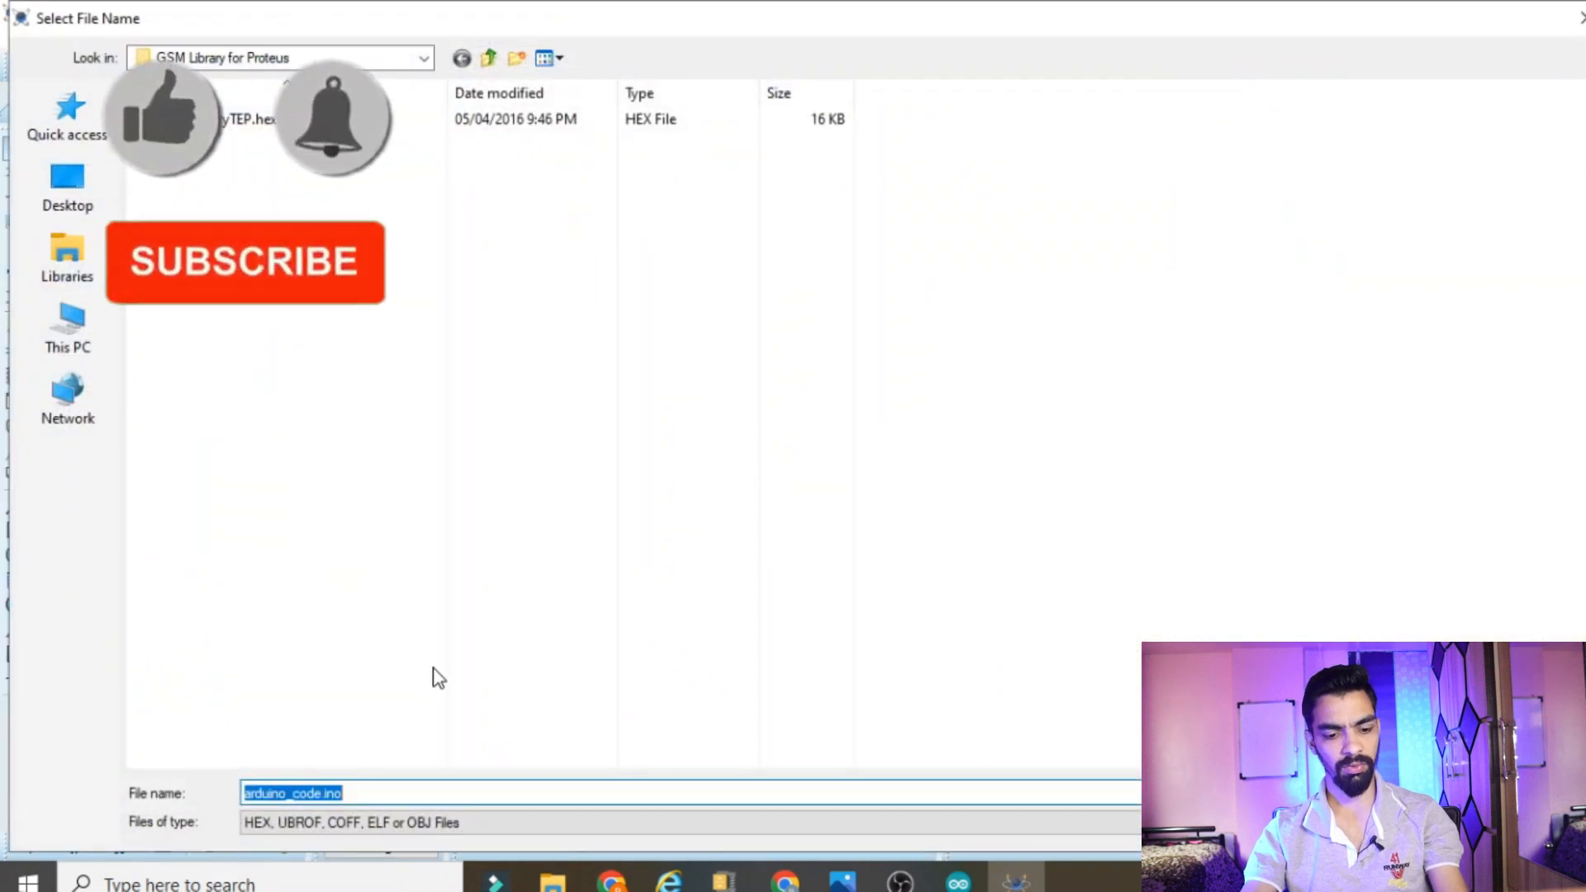
type("C:\\Users\\LENOVO\\AppData\\Local\\Temp\\arduino_build_928160")
key("Return")
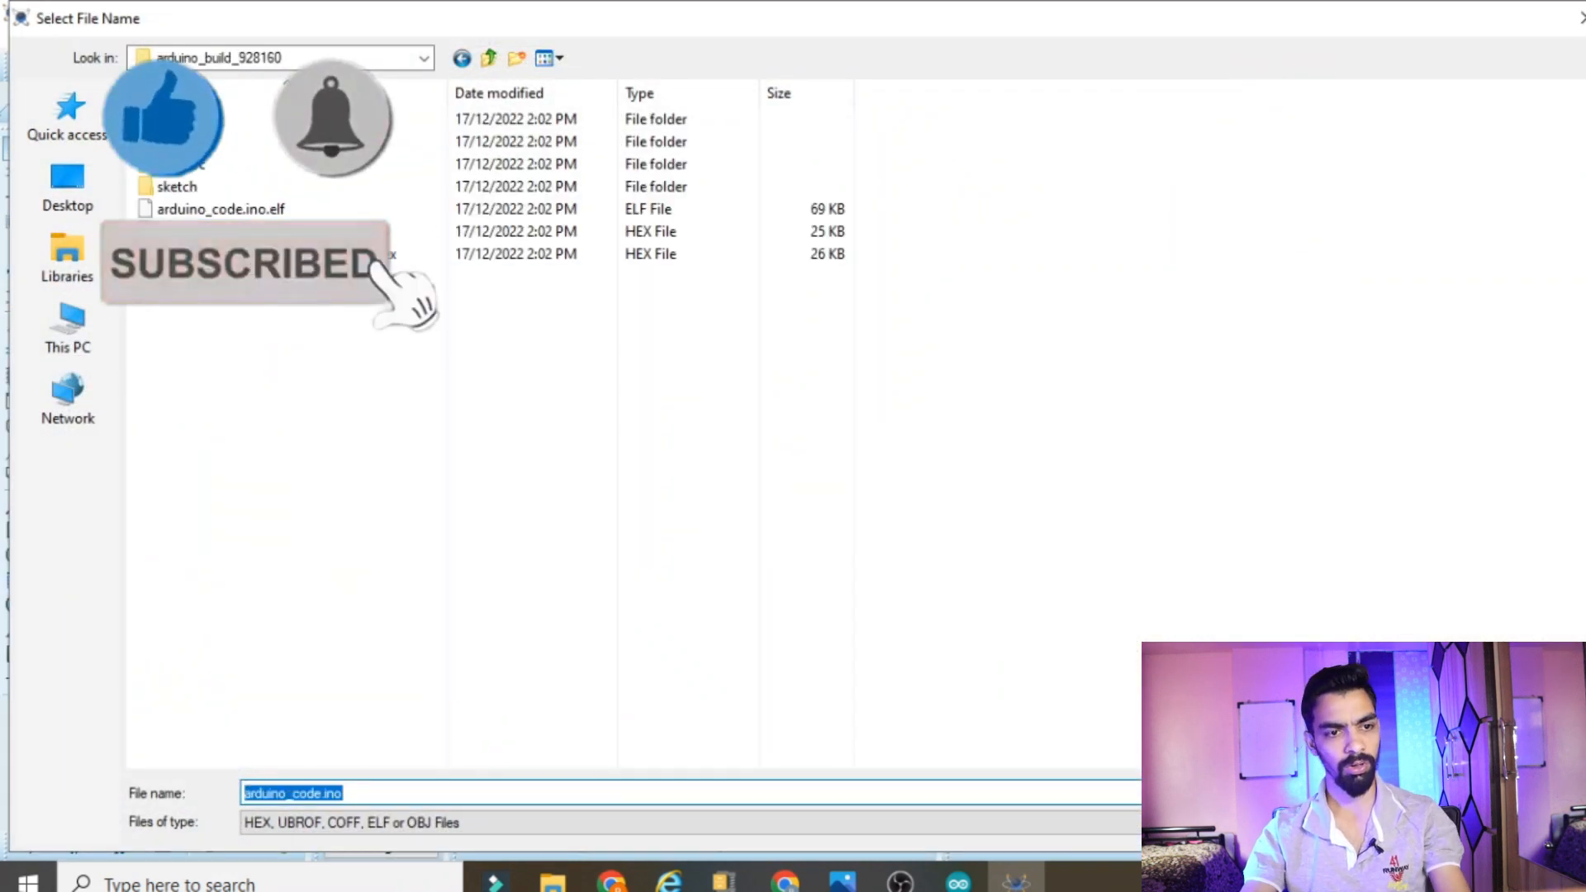
left_click(248, 232)
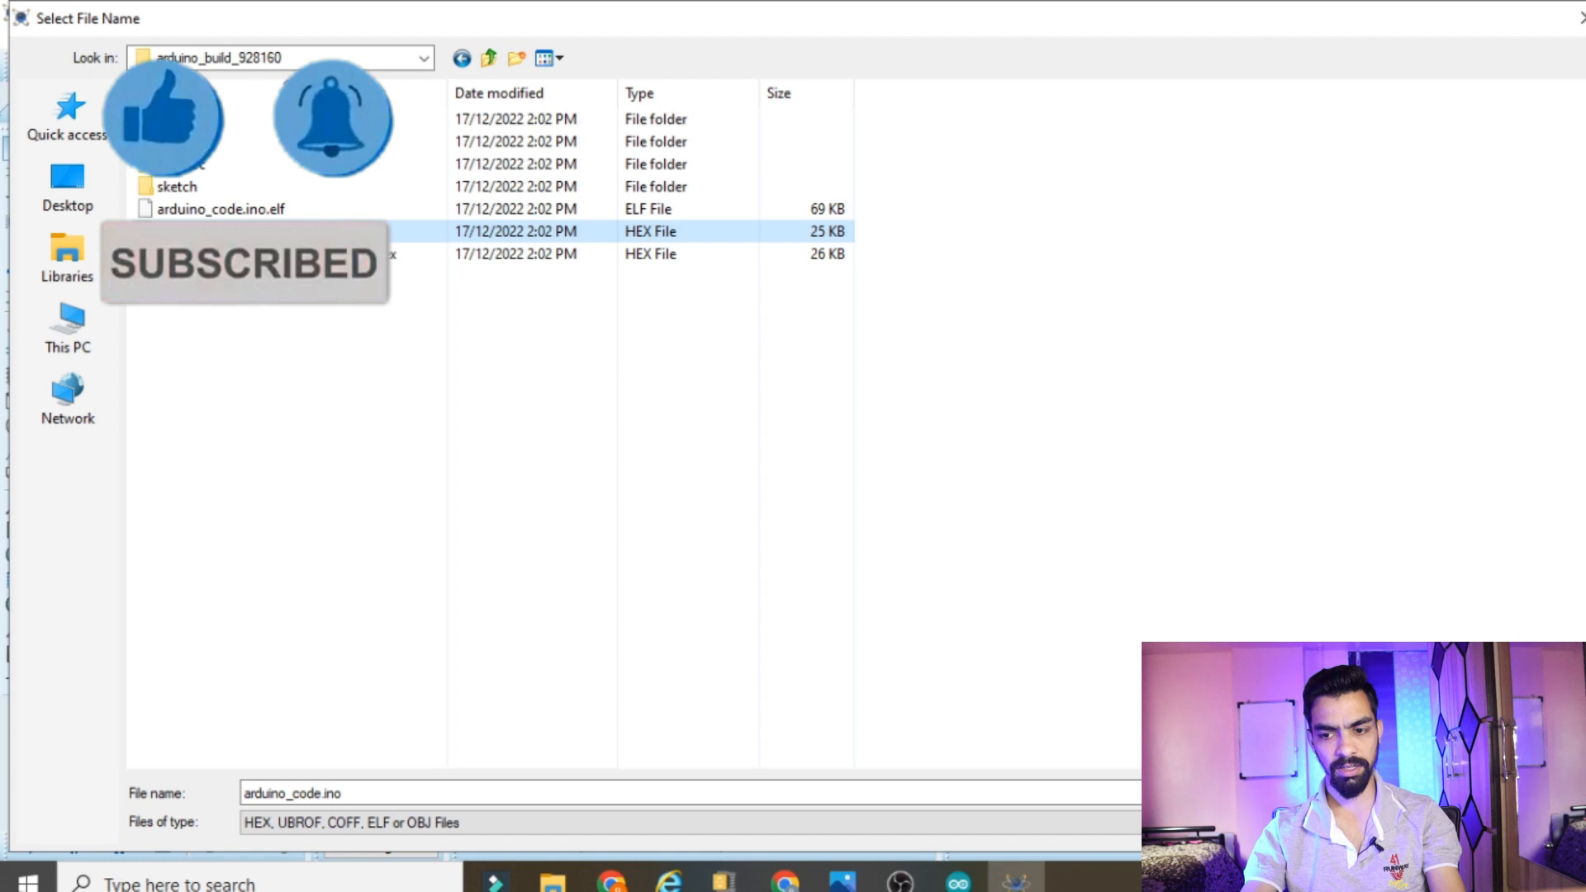
left_click(1538, 793)
left_click(1037, 108)
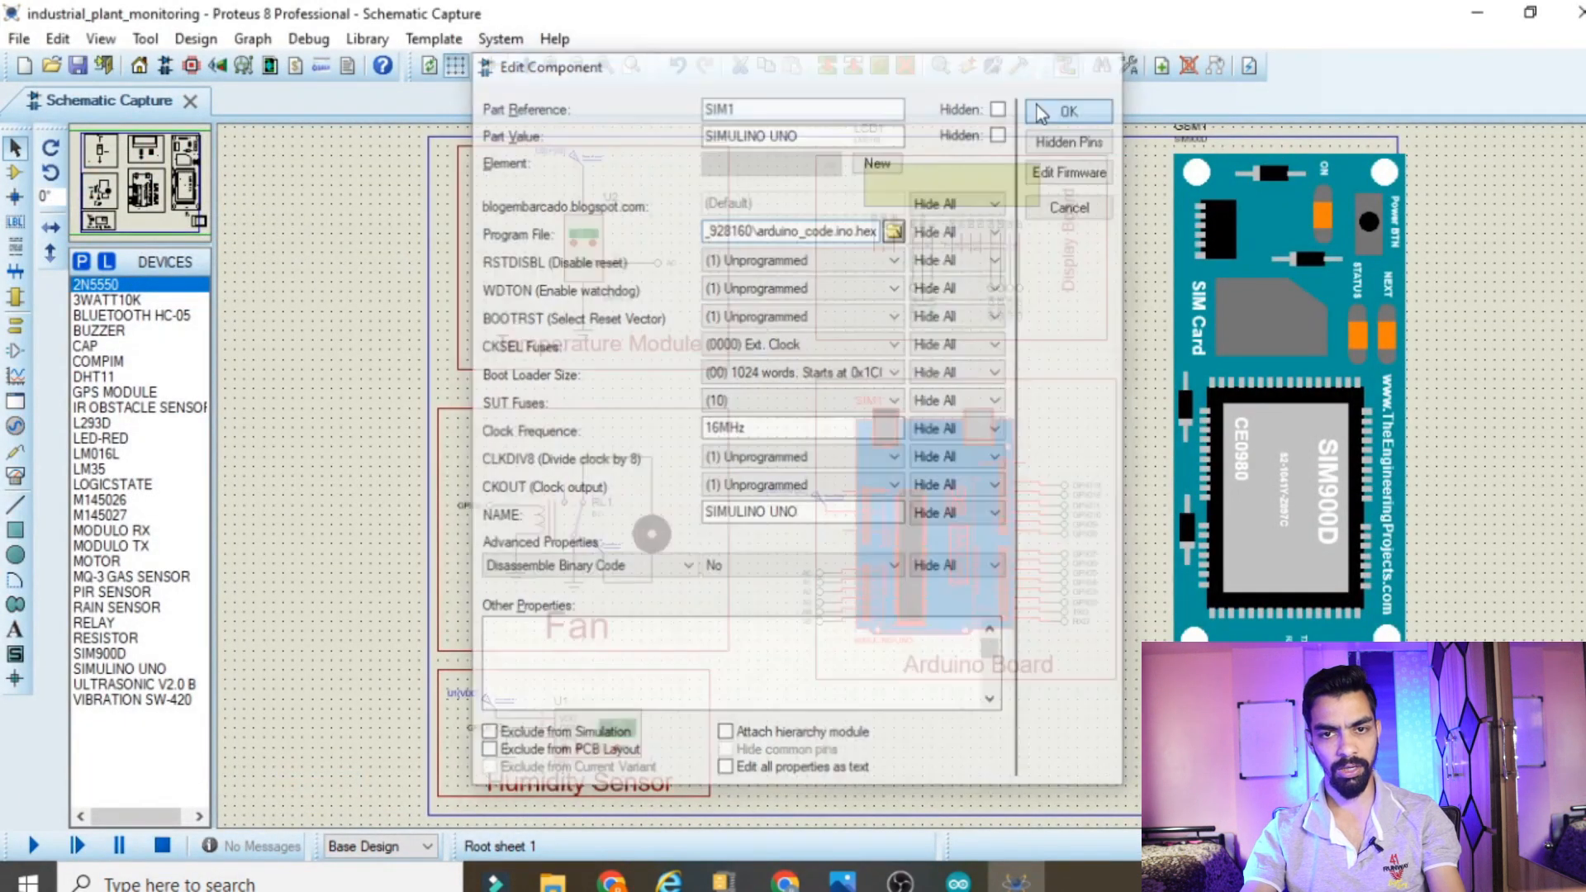
left_click(32, 845)
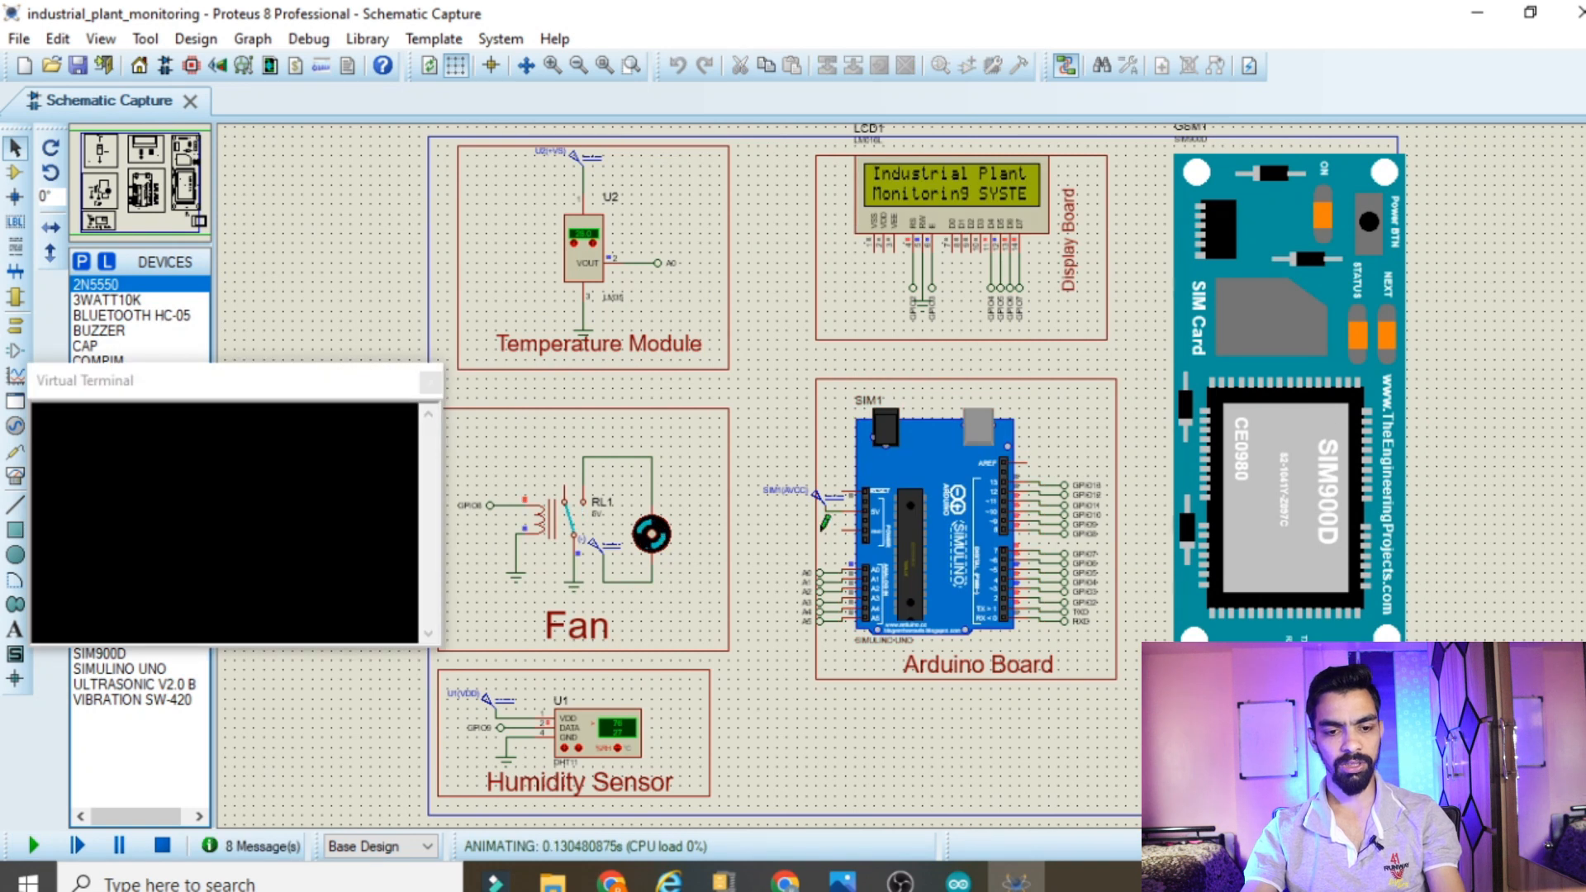